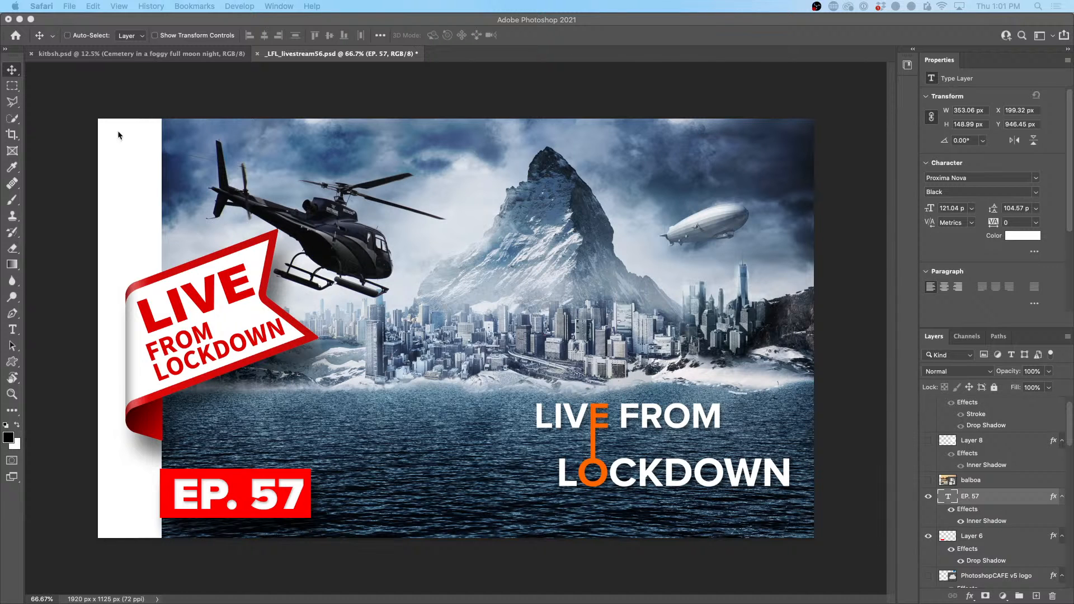
Step: Switch to the kitbsh.psd document, detach the Layers panel beside the artwork and enlarge it to show the whole layer stack
{"action": "left_click", "coordinate": [207, 54]}
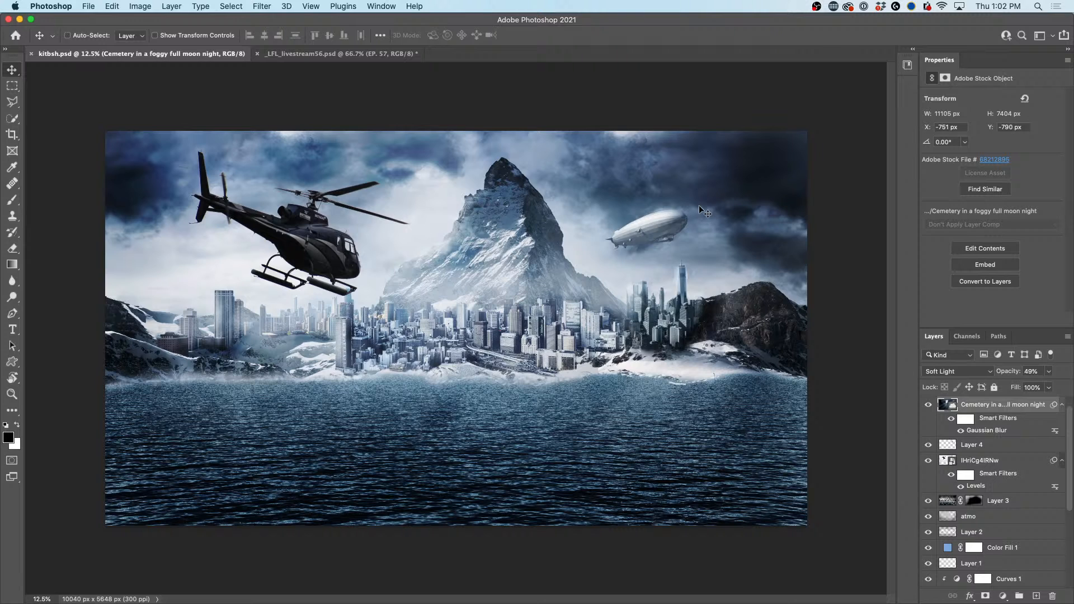
{"action": "left_click_drag", "start_coordinate": [933, 337], "coordinate": [764, 96]}
{"action": "left_click_drag", "start_coordinate": [886, 443], "coordinate": [881, 584]}
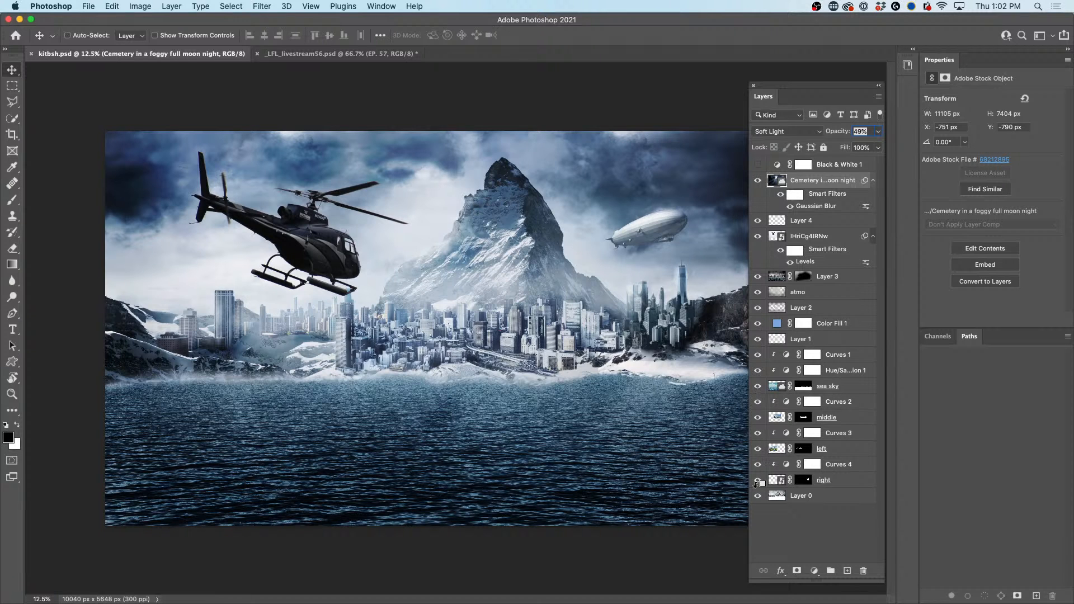
Step: Isolate Layer 0 to examine the base mountain photo and restore the visibility of the other layers
{"action": "left_click", "coordinate": [758, 496], "text": "alt"}
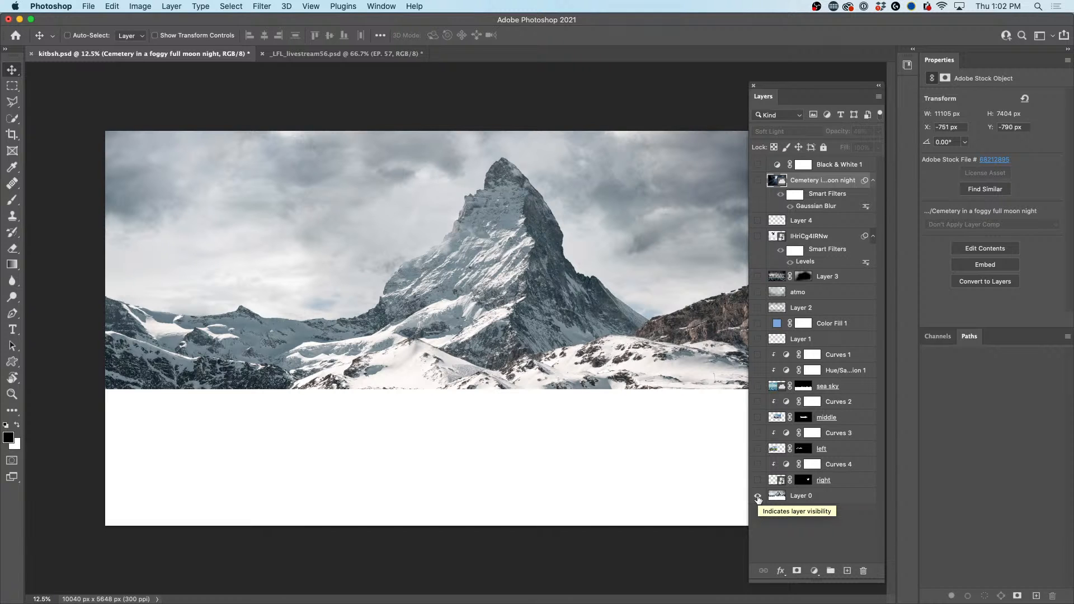
{"action": "left_click", "coordinate": [759, 496], "text": "alt"}
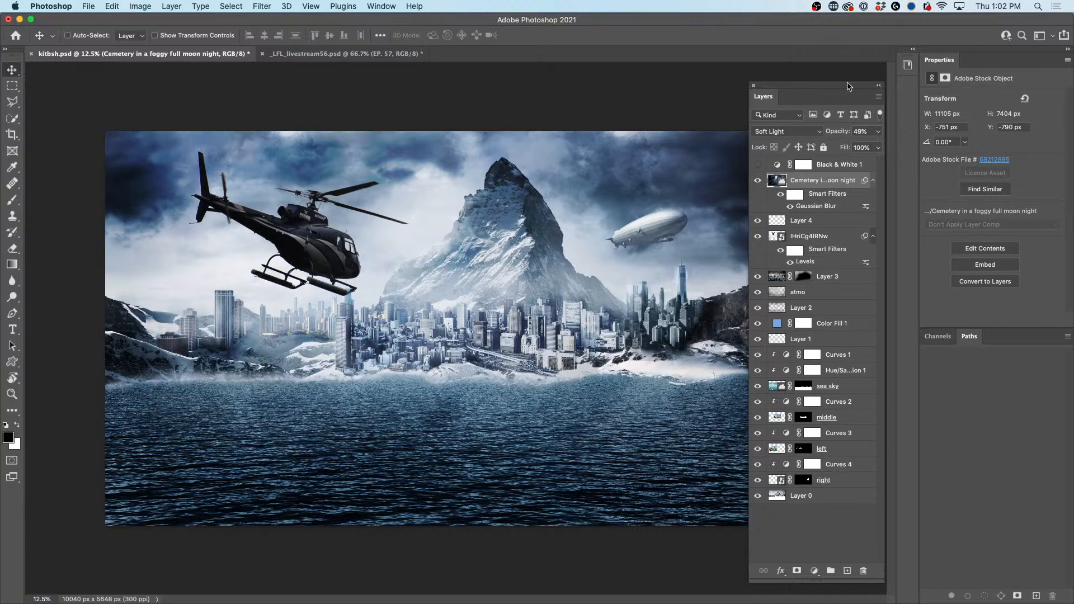
{"action": "left_click_drag", "start_coordinate": [848, 88], "coordinate": [844, 81]}
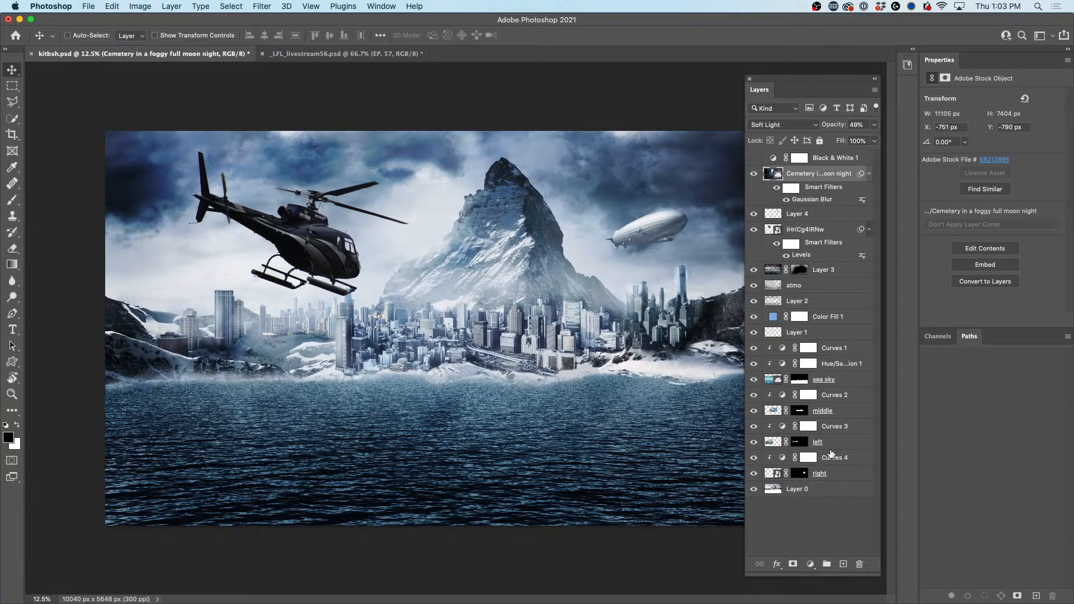
Step: Select the layers from the cemetery night layer down to Layer 0 and stamp the visible artwork into a new merged layer
{"action": "left_click", "coordinate": [833, 491], "text": "shift"}
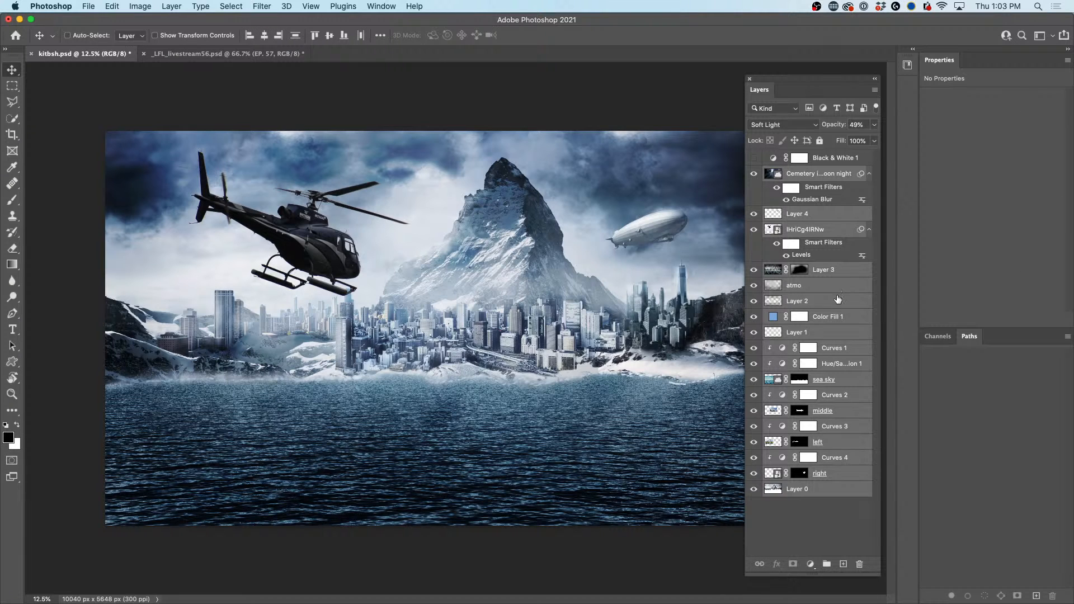
{"action": "right_click", "coordinate": [845, 269]}
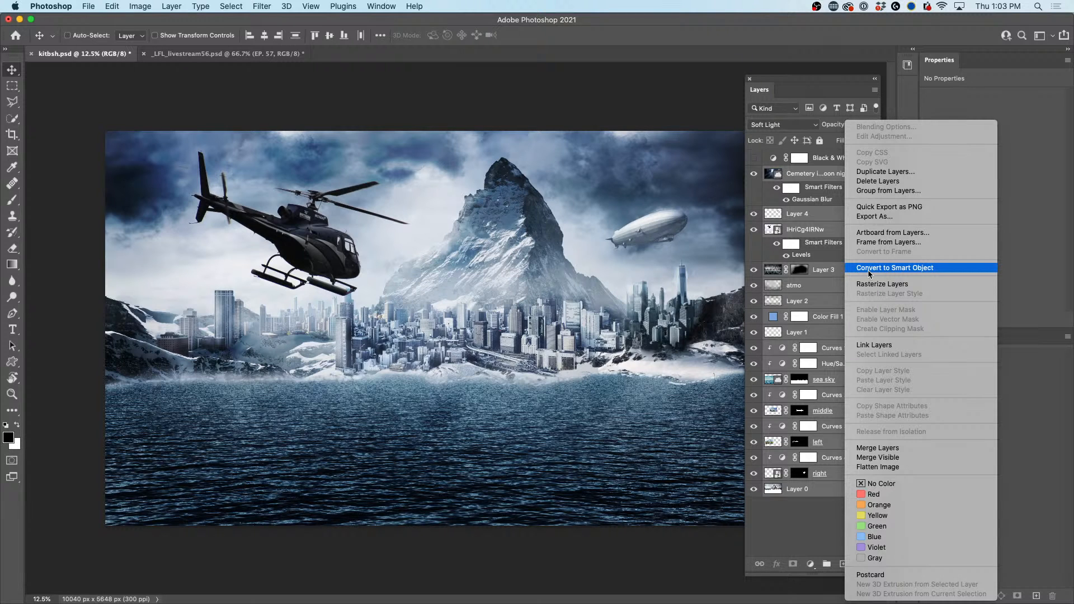
{"action": "left_click", "coordinate": [818, 538]}
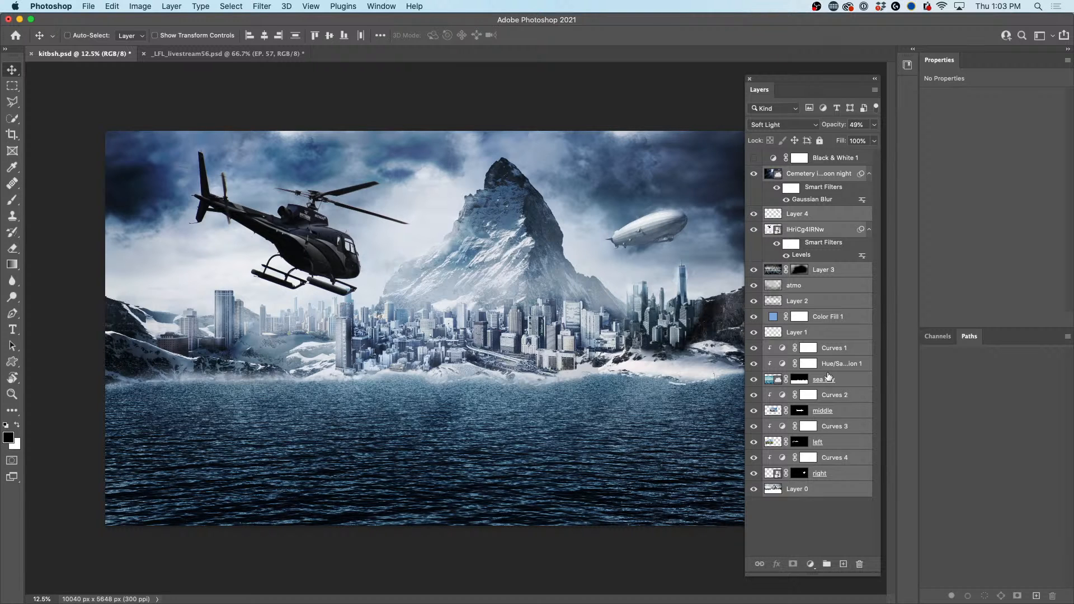
{"action": "left_click_drag", "start_coordinate": [829, 376], "coordinate": [829, 370]}
{"action": "key", "text": "super"}
{"action": "left_click_drag", "start_coordinate": [829, 369], "coordinate": [828, 376]}
{"action": "left_click_drag", "start_coordinate": [829, 376], "coordinate": [828, 369]}
{"action": "key", "text": "super+alt+shift+e"}
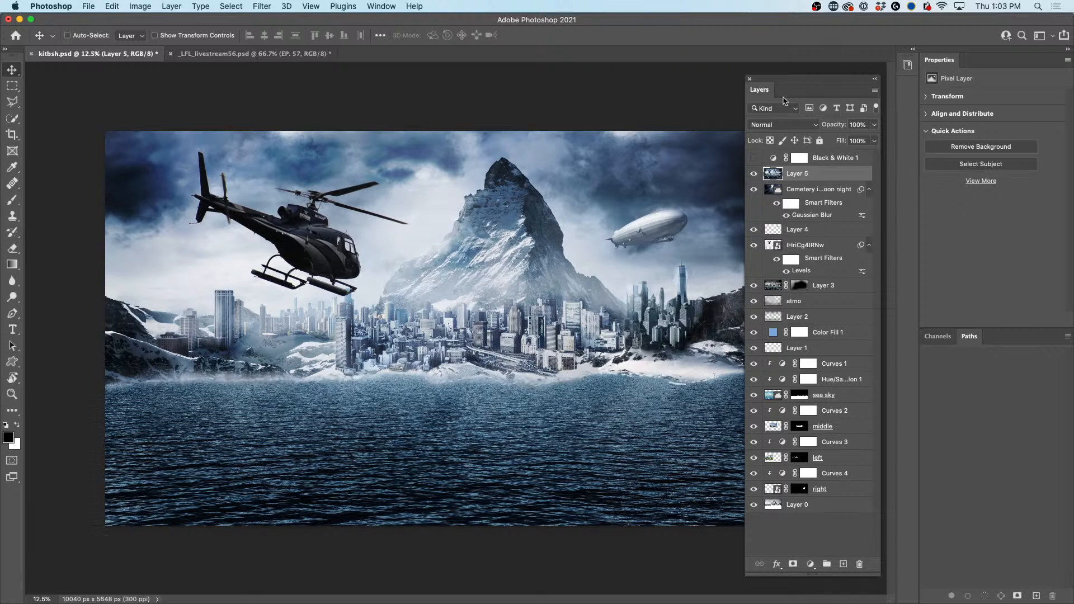
Step: Compare the image with and without the merged layer and add a new empty layer above it
{"action": "left_click", "coordinate": [754, 175]}
{"action": "left_click", "coordinate": [754, 175]}
{"action": "left_click", "coordinate": [843, 564]}
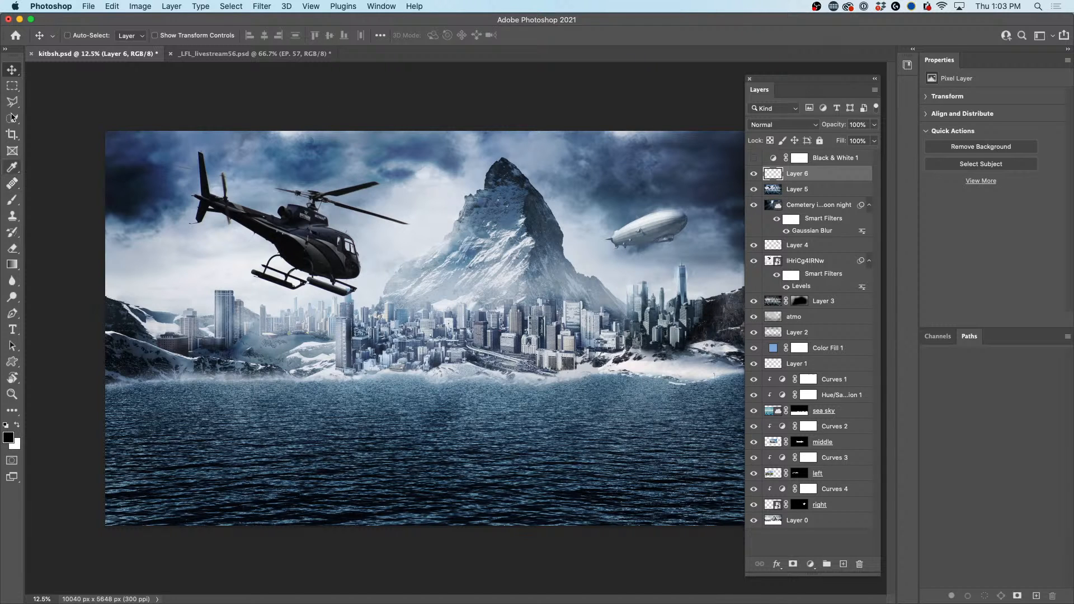
Step: Choose the Clone Stamp tool, enlarge its brush to 600 and sample the airship as the clone source
{"action": "left_click", "coordinate": [13, 216]}
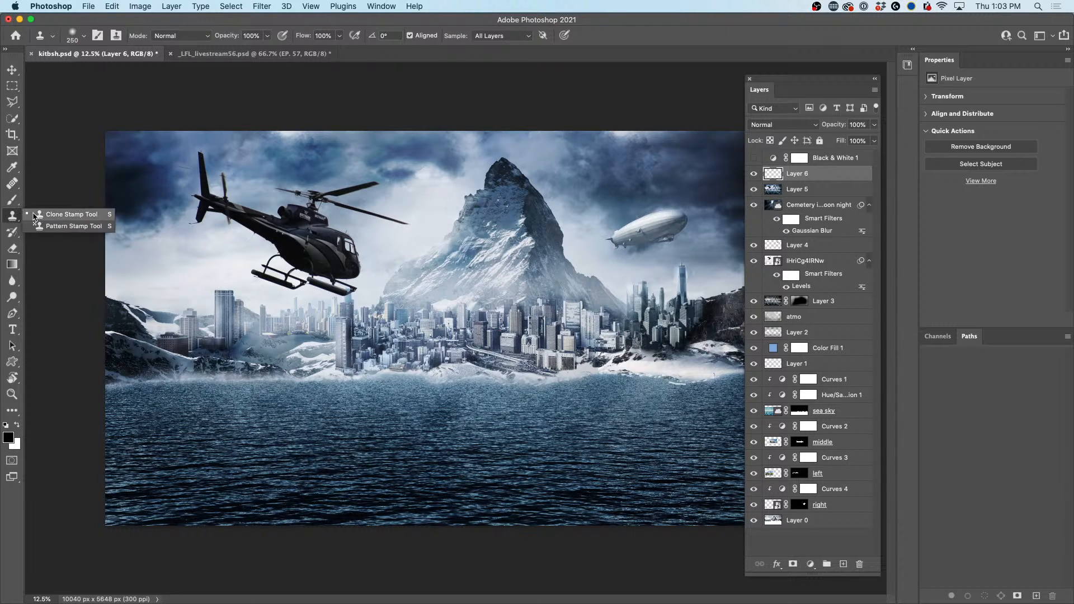
{"action": "left_click", "coordinate": [58, 216]}
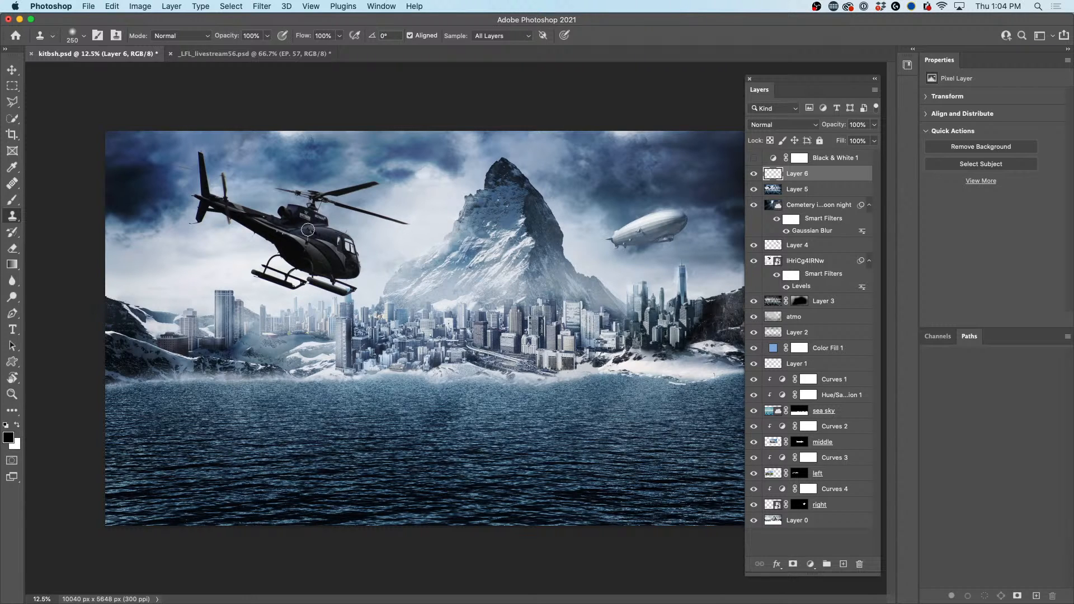
{"action": "key", "text": "bracketright"}
{"action": "key", "text": "bracketright"}
{"action": "key", "text": "bracketright"}
{"action": "key", "text": "bracketright"}
{"action": "left_click", "coordinate": [657, 226], "text": "alt"}
Step: Show the Clone Source settings, set the source scale to 50% and stamp a smaller airship near the mountain peak
{"action": "left_click", "coordinate": [391, 5]}
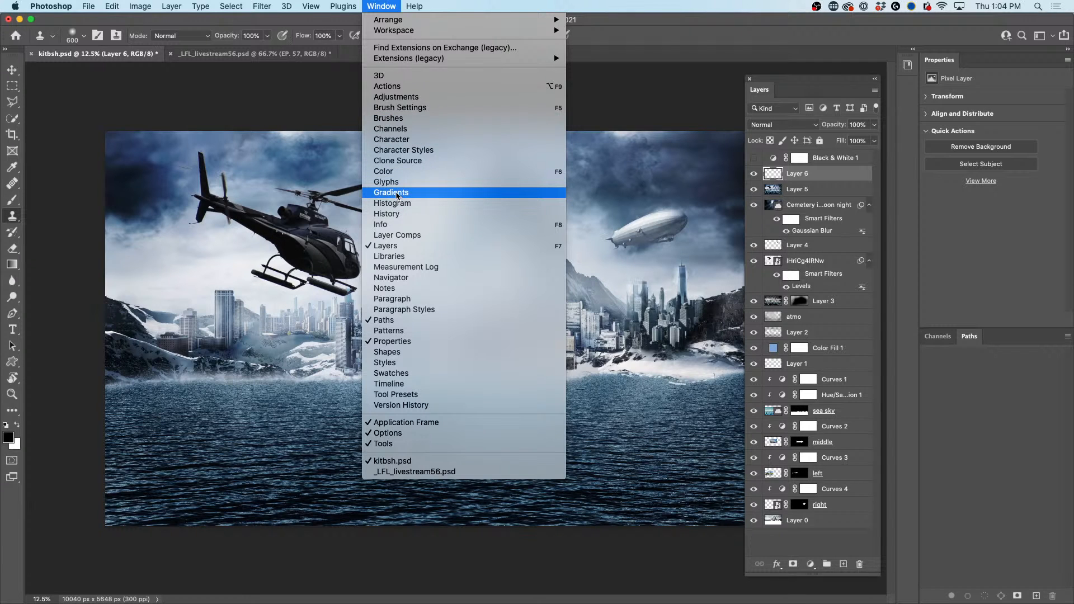
{"action": "left_click", "coordinate": [398, 161]}
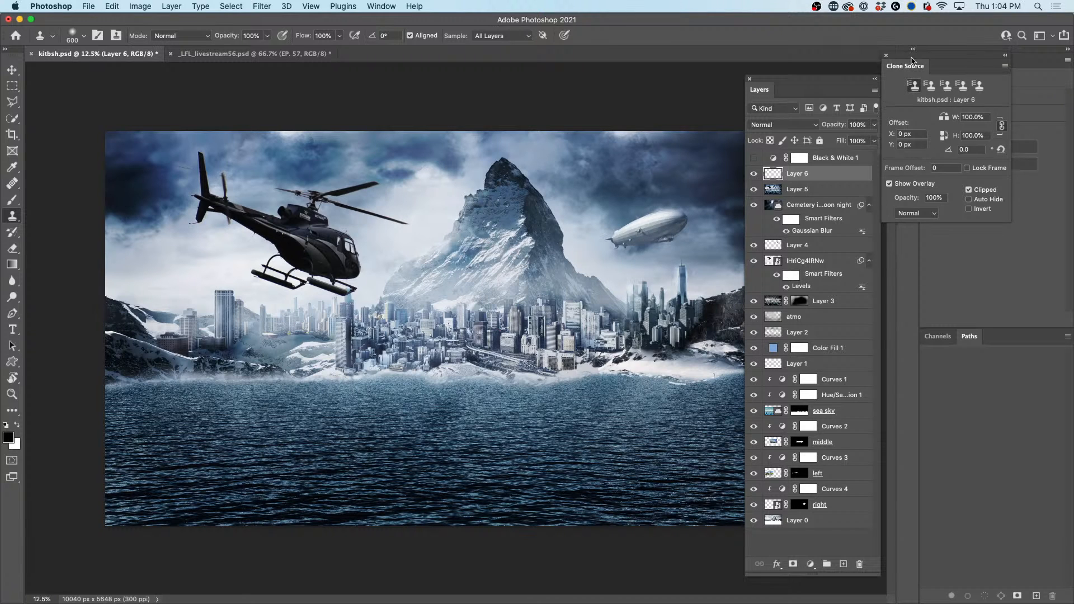
{"action": "mouse_move", "coordinate": [891, 47]}
{"action": "left_mouse_down"}
{"action": "mouse_move", "coordinate": [256, 25]}
{"action": "mouse_move", "coordinate": [8, 74]}
{"action": "mouse_move", "coordinate": [58, 70]}
{"action": "left_mouse_up"}
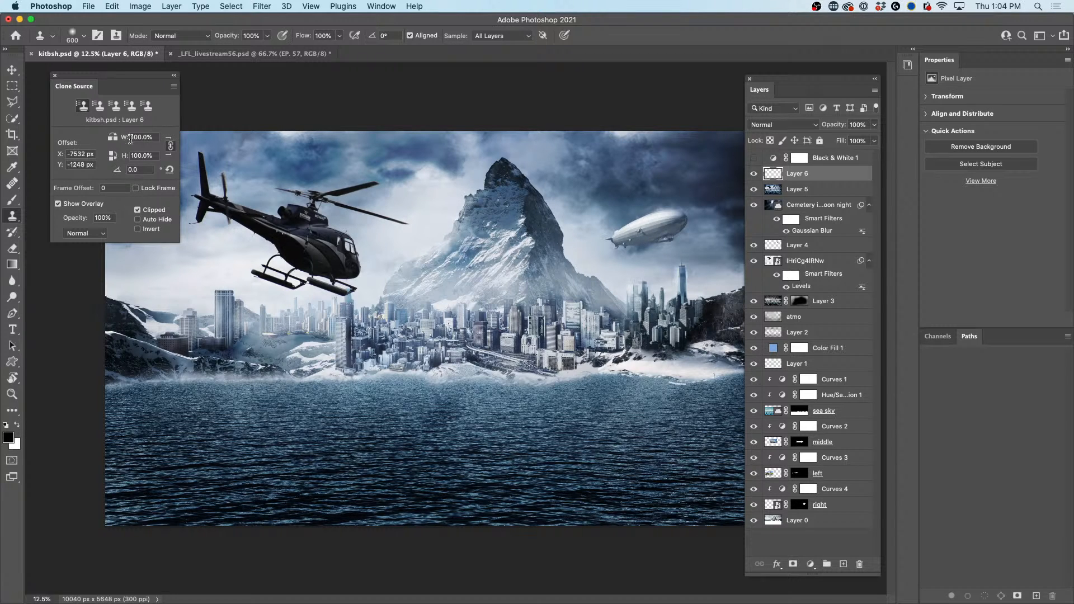
{"action": "left_click", "coordinate": [149, 138]}
{"action": "type", "text": "50"}
{"action": "left_click", "coordinate": [598, 188]}
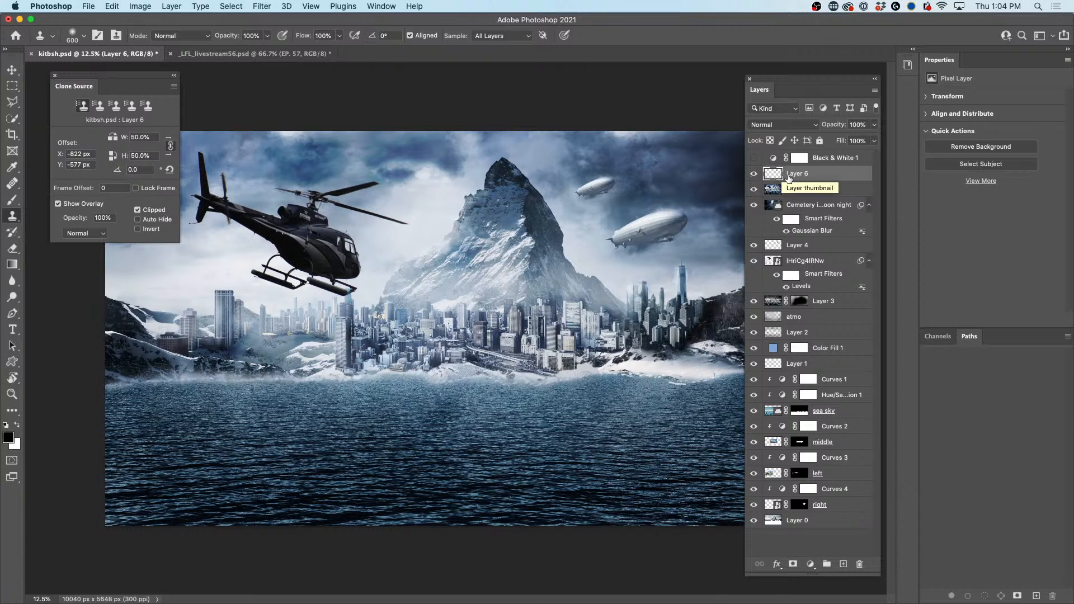
Step: Examine what was cloned on Layer 6 by isolating the layer and toggling its visibility
{"action": "left_click", "coordinate": [754, 176], "text": "alt"}
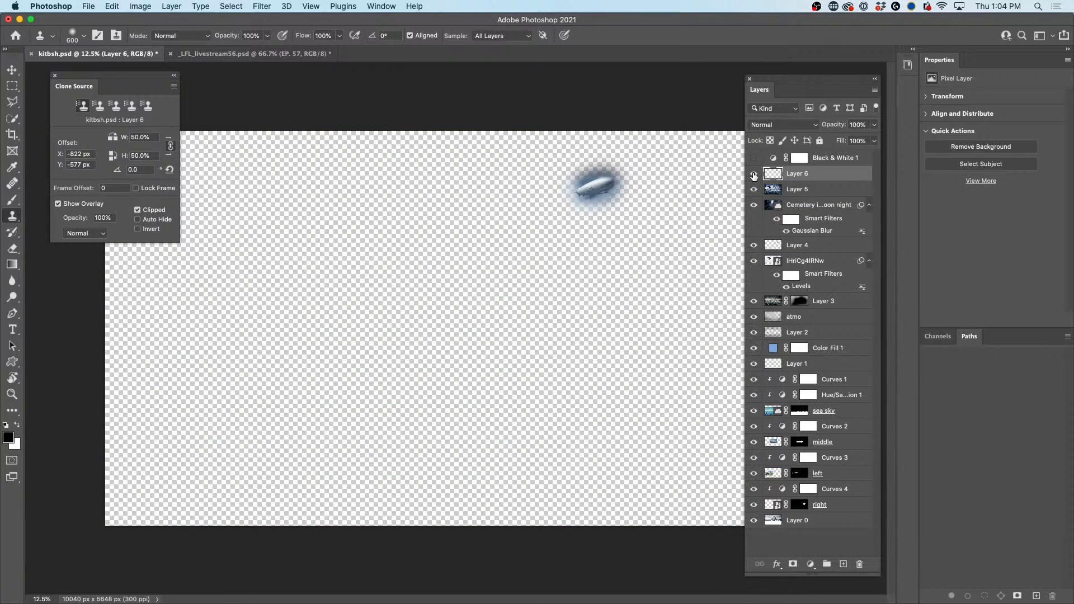
{"action": "left_click", "coordinate": [754, 175], "text": "alt"}
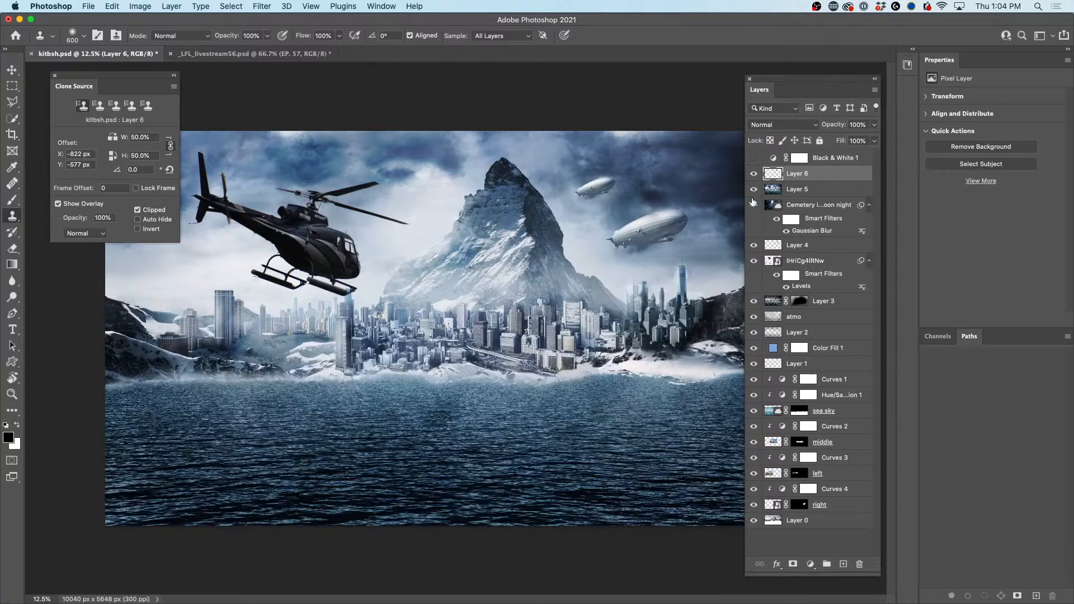
{"action": "left_click", "coordinate": [754, 173]}
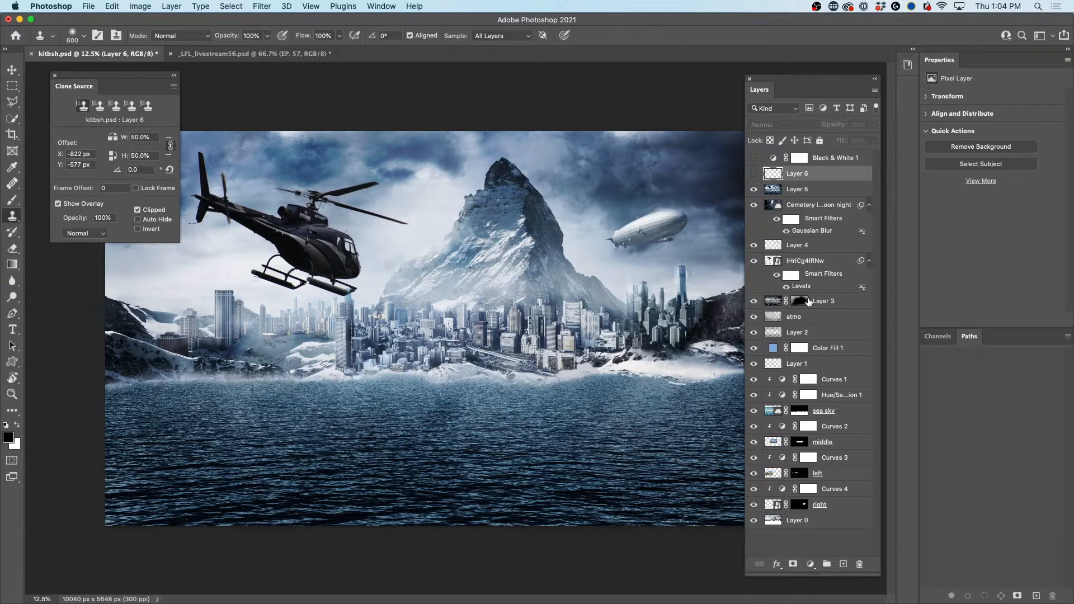
{"action": "left_click", "coordinate": [754, 174]}
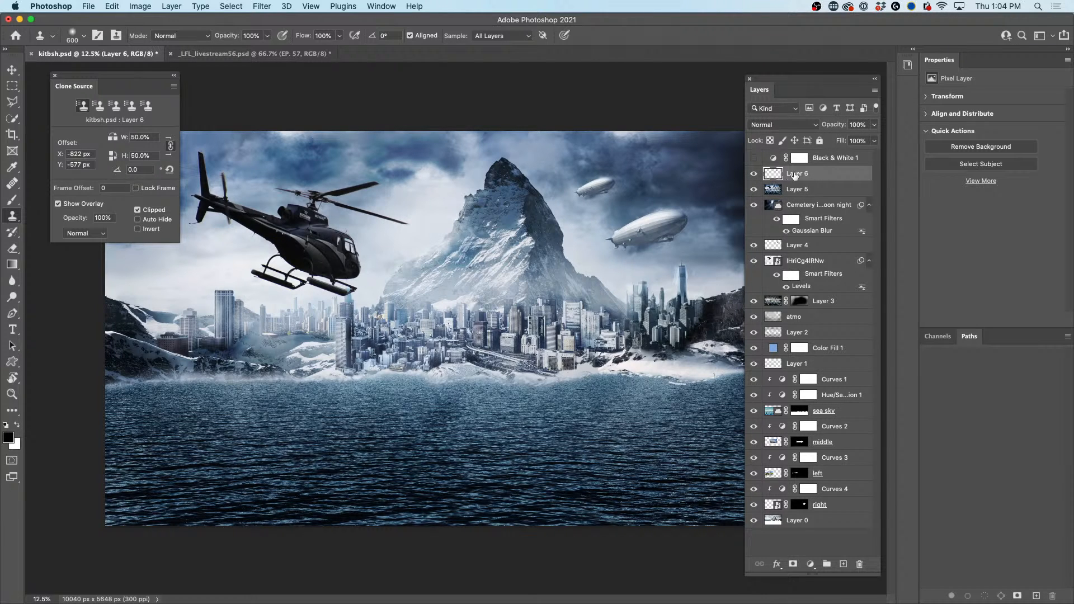
Step: Set the Clone Stamp to sample the current layer only and try cloning the small airship into the sky beside it
{"action": "left_click", "coordinate": [492, 36]}
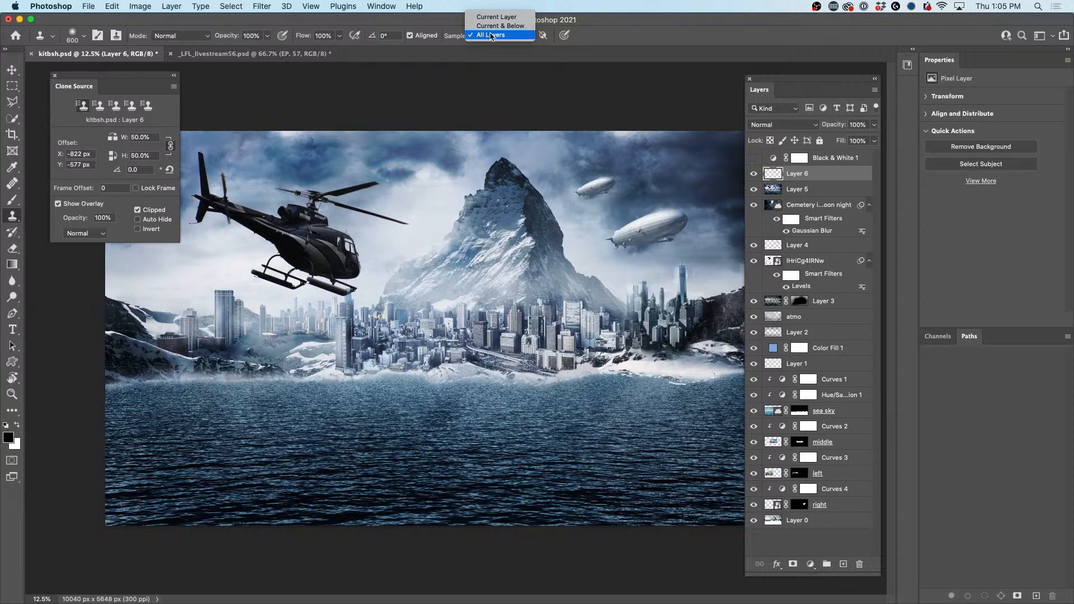
{"action": "left_click", "coordinate": [497, 17]}
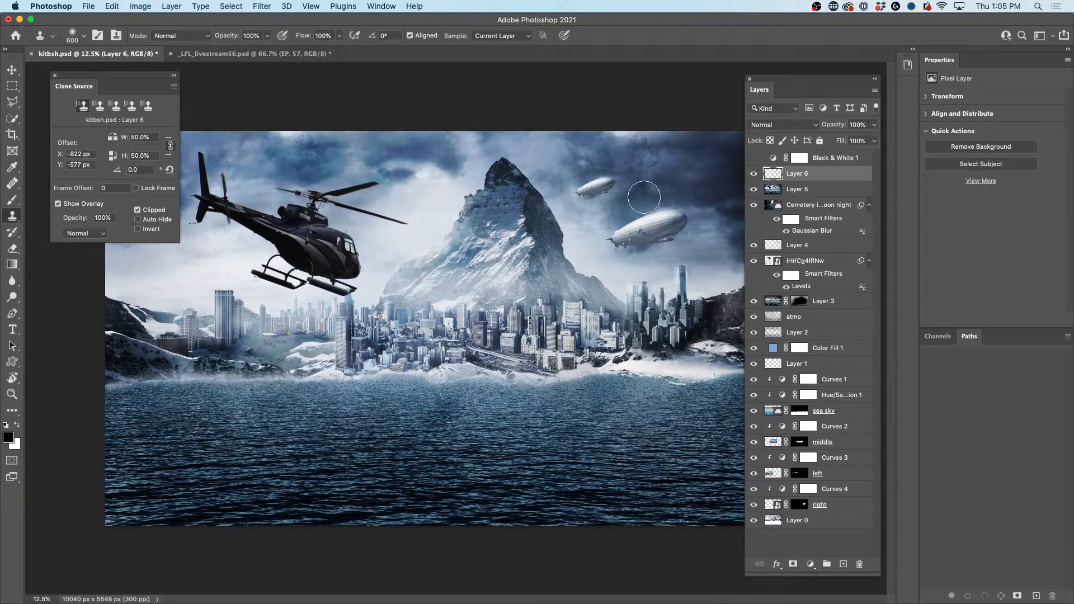
{"action": "left_click", "coordinate": [600, 182], "text": "alt"}
{"action": "left_click_drag", "start_coordinate": [644, 185], "coordinate": [642, 181]}
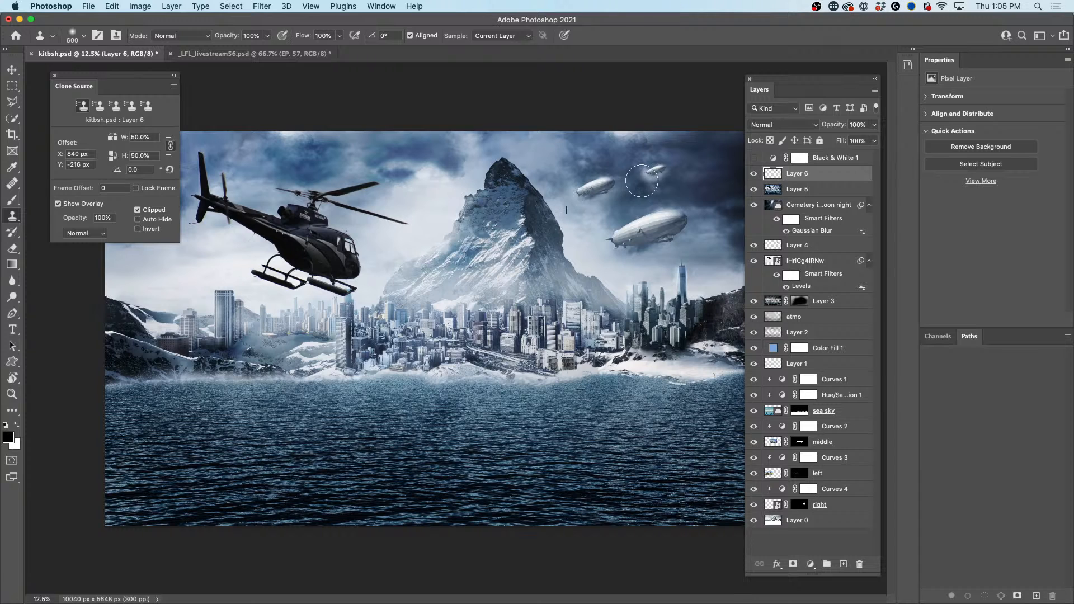
{"action": "key", "text": "super+z"}
Step: Clone an even smaller airship into the dark sky above the original airship
{"action": "left_click", "coordinate": [656, 230], "text": "alt"}
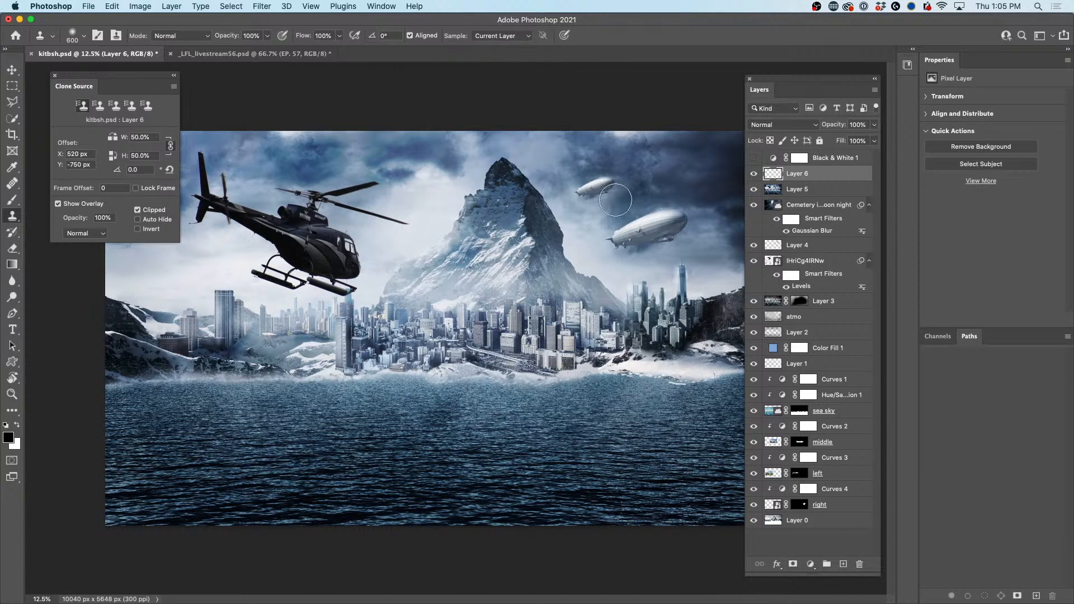
{"action": "left_click", "coordinate": [672, 166]}
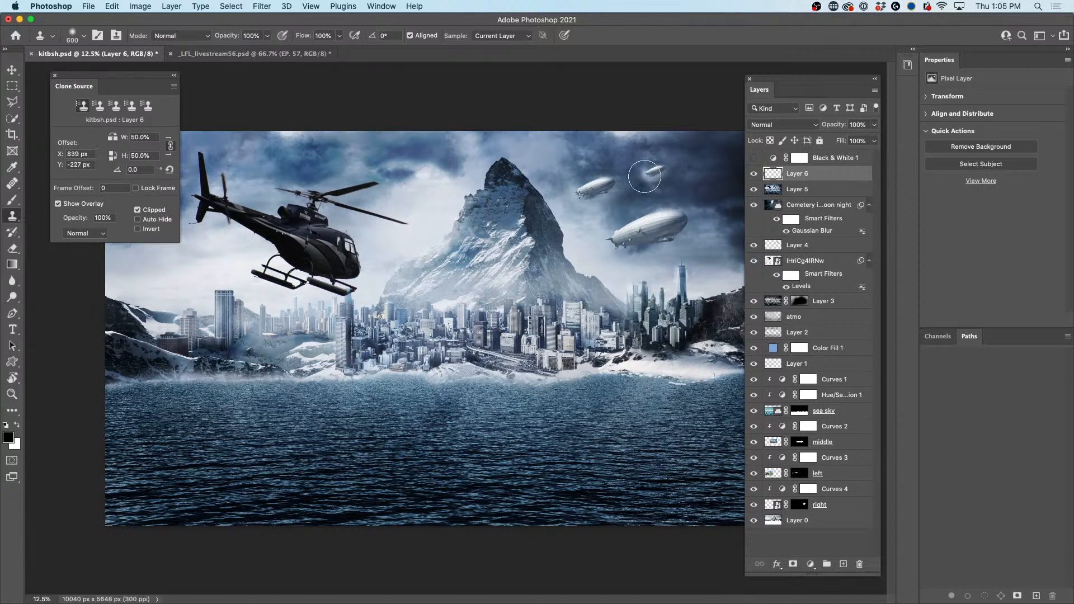
{"action": "left_click", "coordinate": [655, 171]}
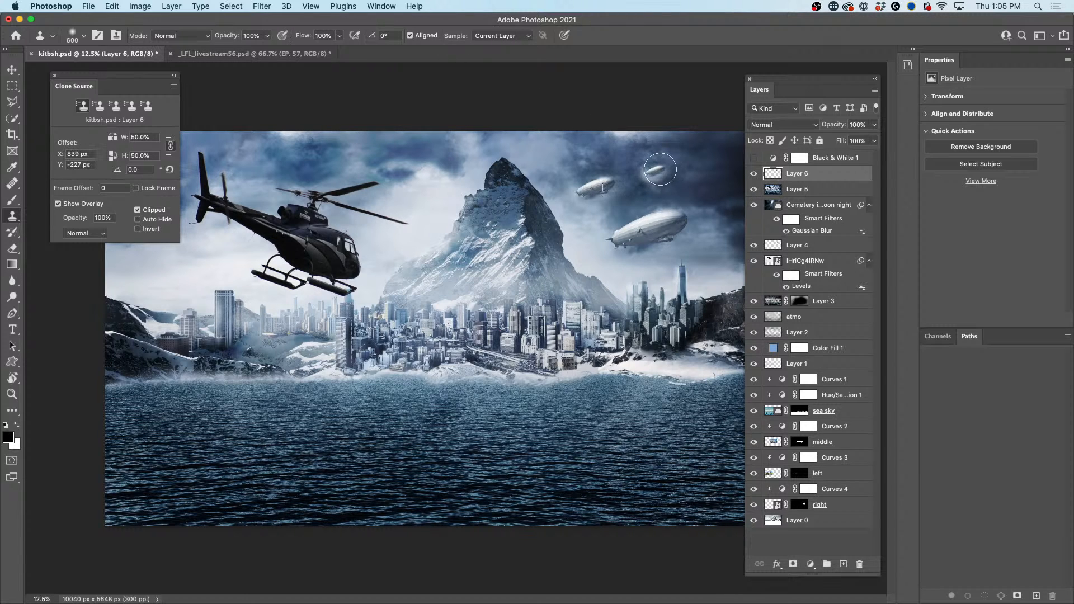
Step: Resample the small clones and stamp several more tiny airships around them in the sky
{"action": "left_click", "coordinate": [658, 170], "text": "alt"}
{"action": "left_click", "coordinate": [625, 197]}
{"action": "left_click", "coordinate": [618, 154]}
{"action": "left_click", "coordinate": [624, 198], "text": "alt"}
{"action": "left_click", "coordinate": [606, 210]}
{"action": "left_click", "coordinate": [625, 211]}
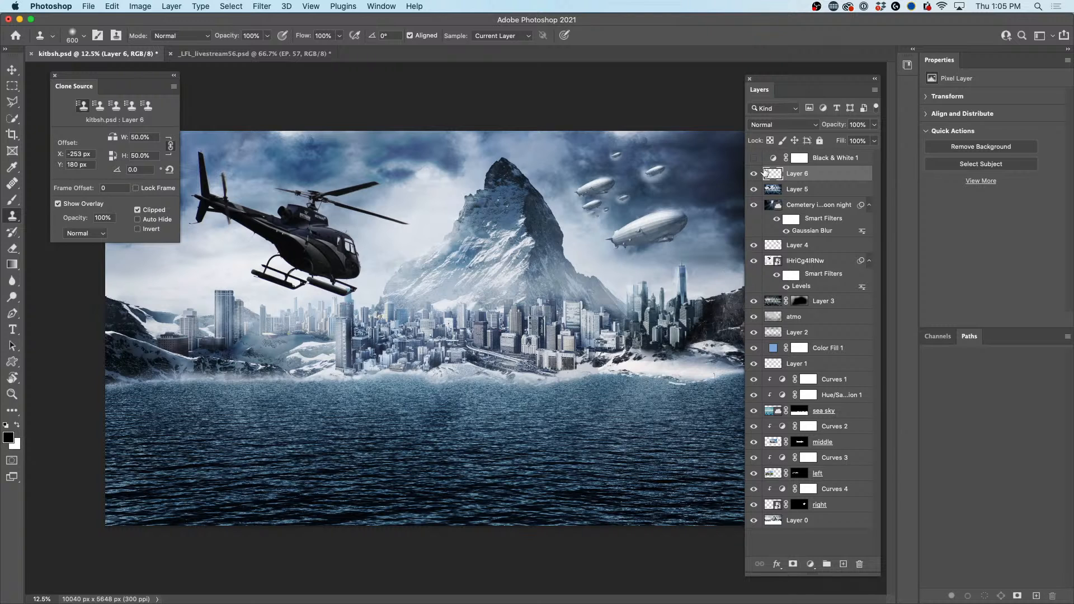
Step: Delete the layer with the cloned airships and the merged layer beneath it
{"action": "key", "text": "Delete"}
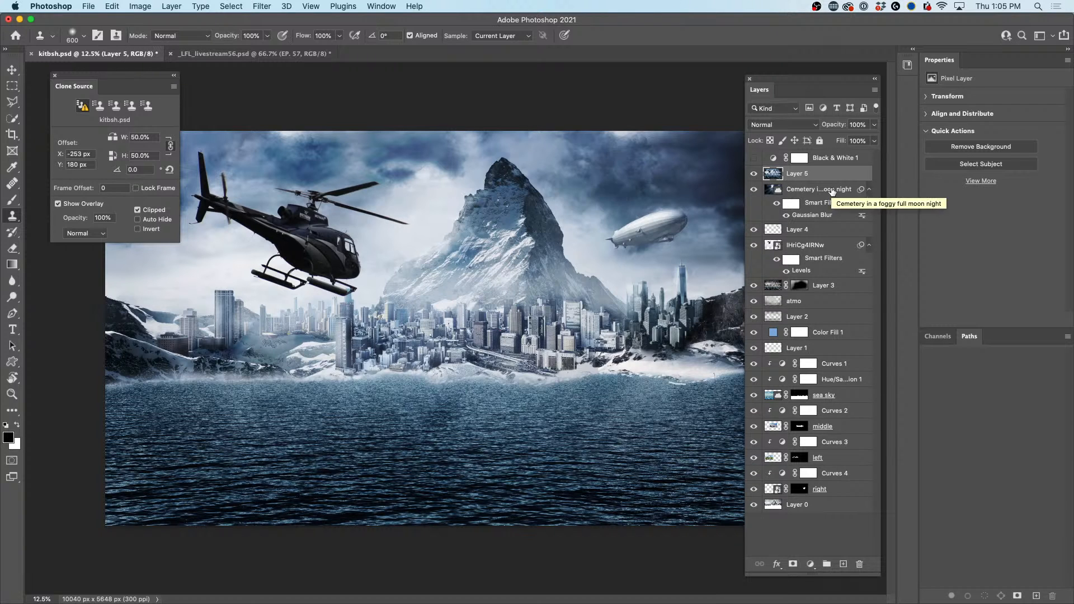
{"action": "key", "text": "Delete"}
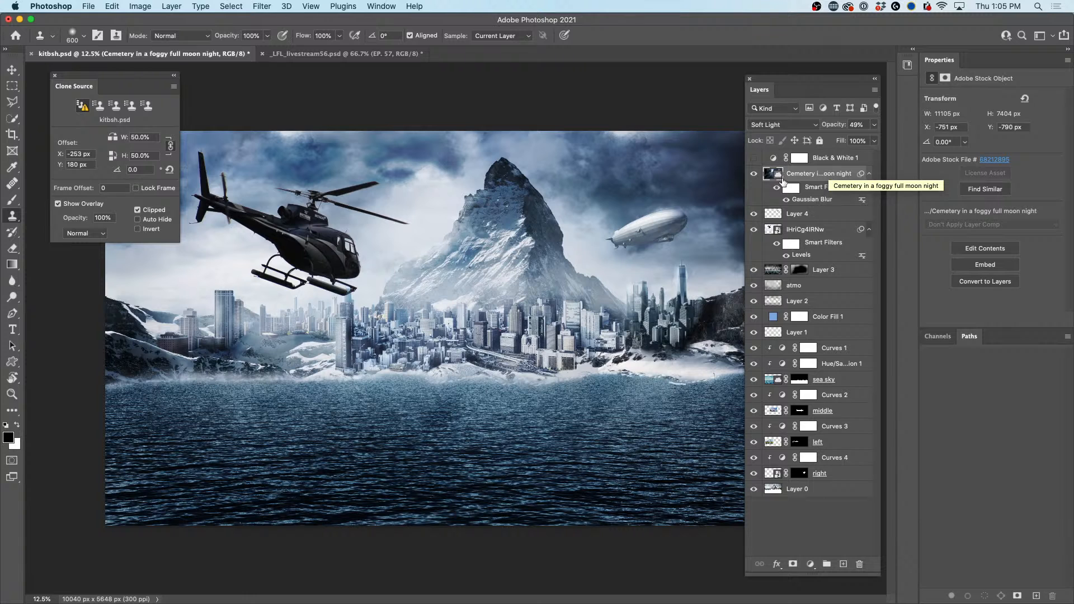
Step: Compare the image with and without the cemetery night overlay, and hide that layer and Layer 4
{"action": "left_click", "coordinate": [754, 173]}
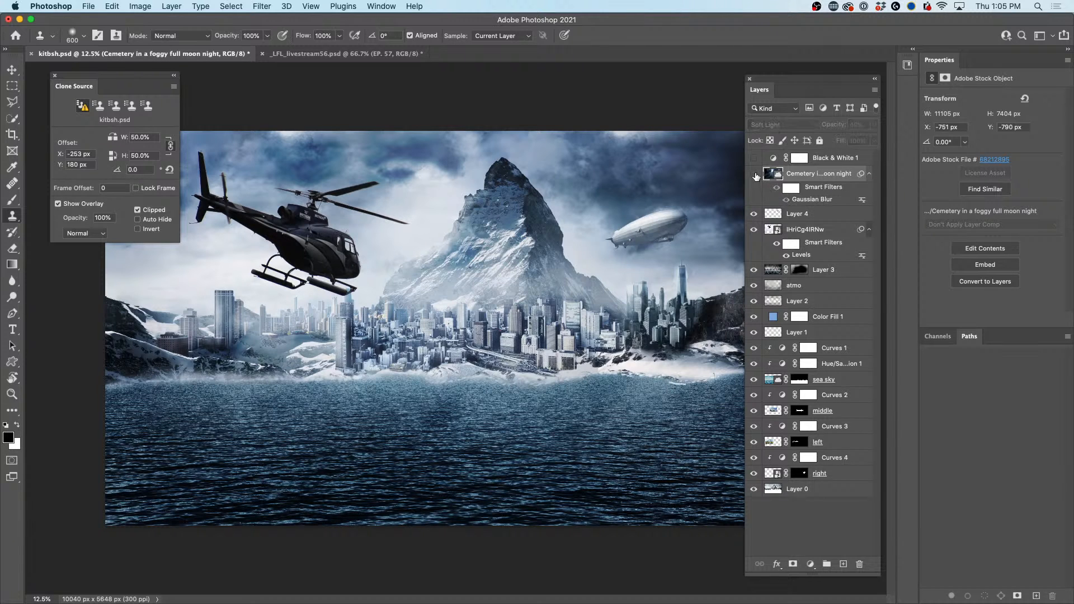
{"action": "left_click", "coordinate": [753, 173]}
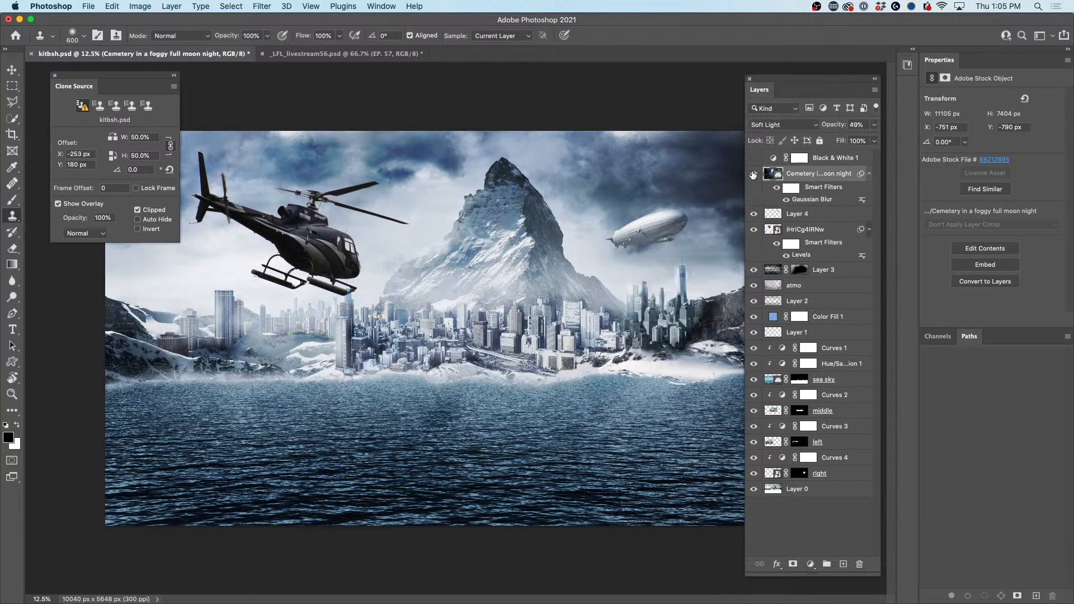
{"action": "left_click", "coordinate": [754, 173]}
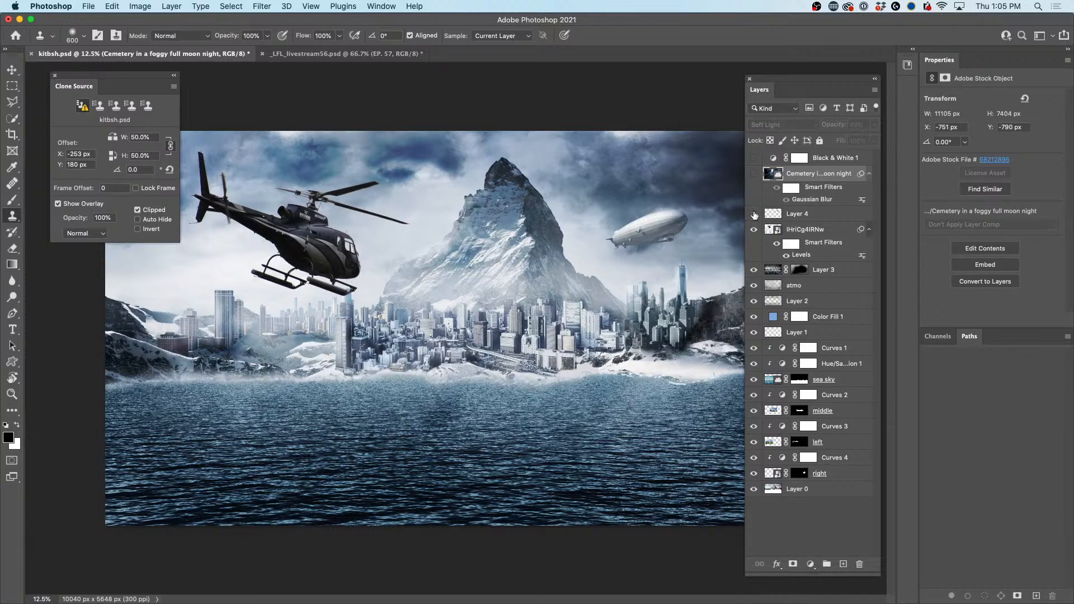
{"action": "left_click", "coordinate": [754, 214]}
Step: Toggle the helicopter smart object to identify it and rename its layer "chopper"
{"action": "left_click", "coordinate": [753, 230]}
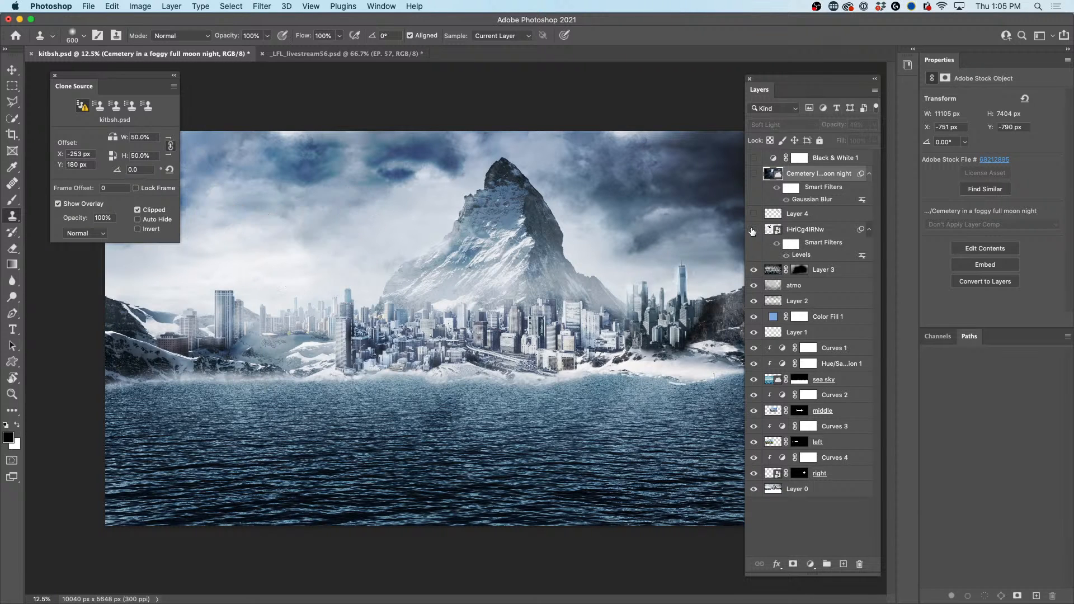
{"action": "left_click", "coordinate": [753, 230]}
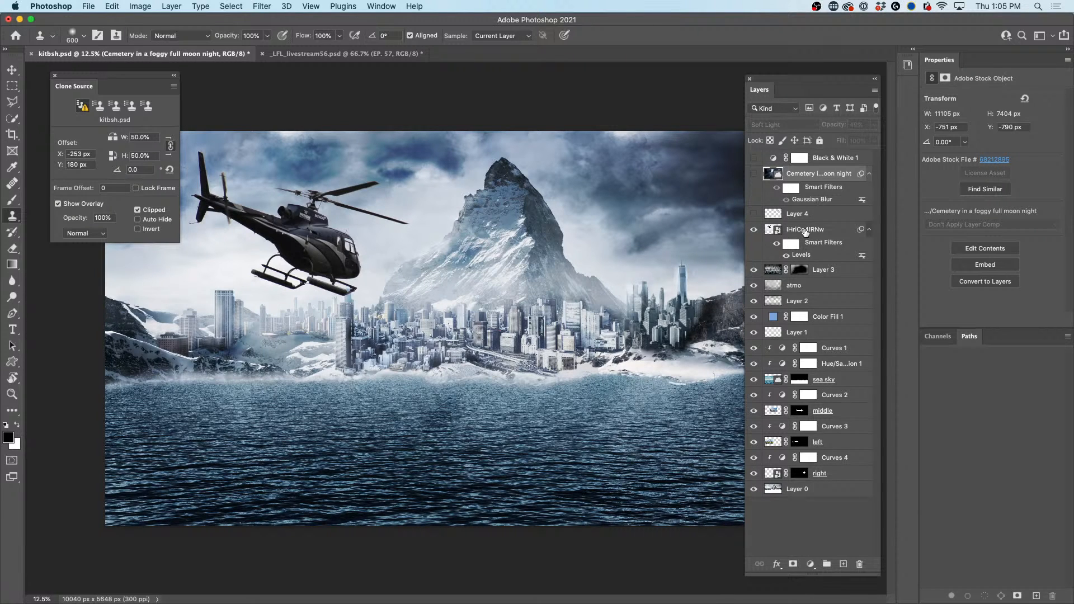
{"action": "double_click", "coordinate": [806, 230]}
{"action": "type", "text": "chopper"}
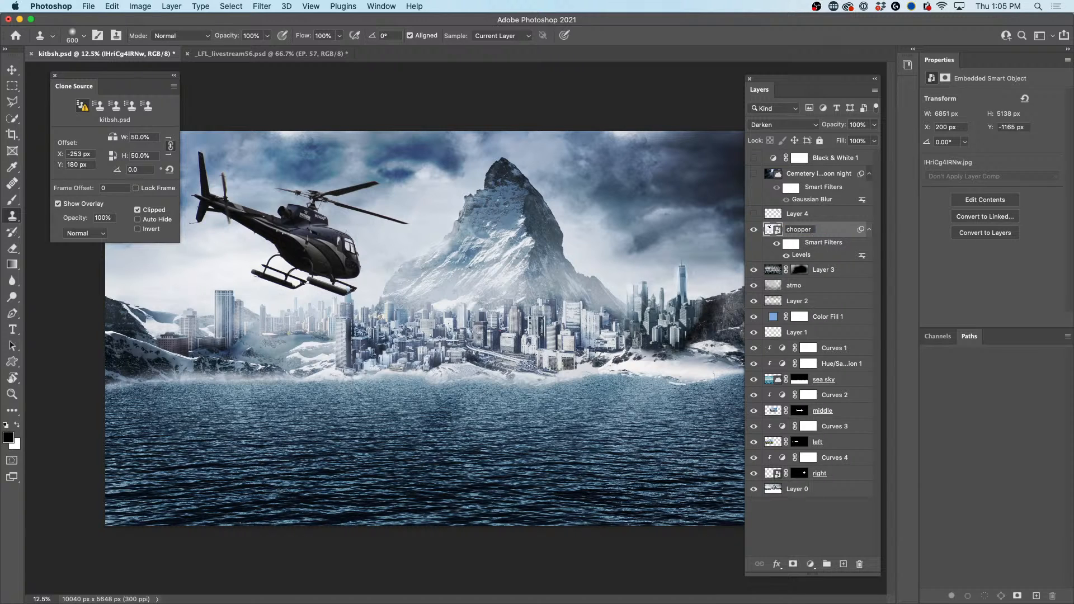
Step: Rename Layer 4 as "airship" and hide the chopper layer
{"action": "double_click", "coordinate": [804, 213]}
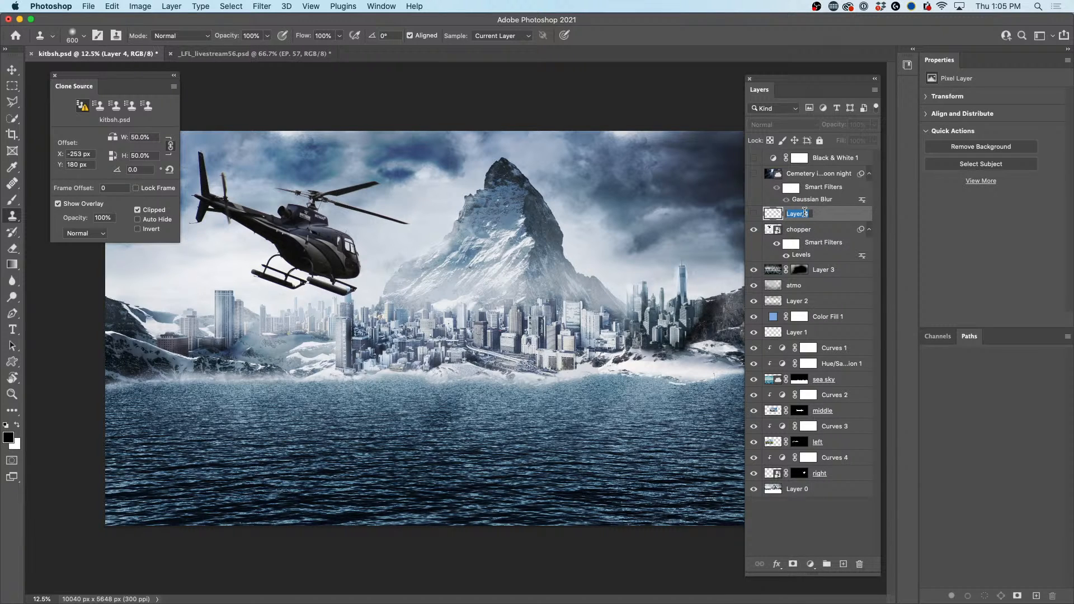
{"action": "type", "text": "airship"}
{"action": "key", "text": "Return"}
{"action": "left_click", "coordinate": [753, 230]}
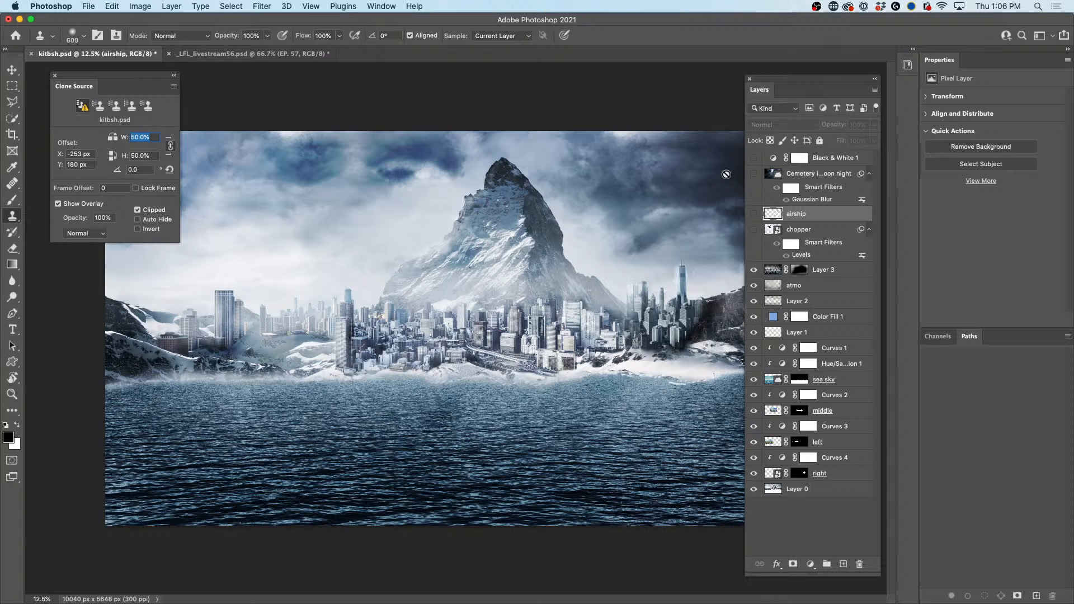
Step: Hide Layer 3, atmo, Layer 2, Color Fill 1 and Layer 1, toggling Layer 3 to check its effect
{"action": "left_click", "coordinate": [754, 270]}
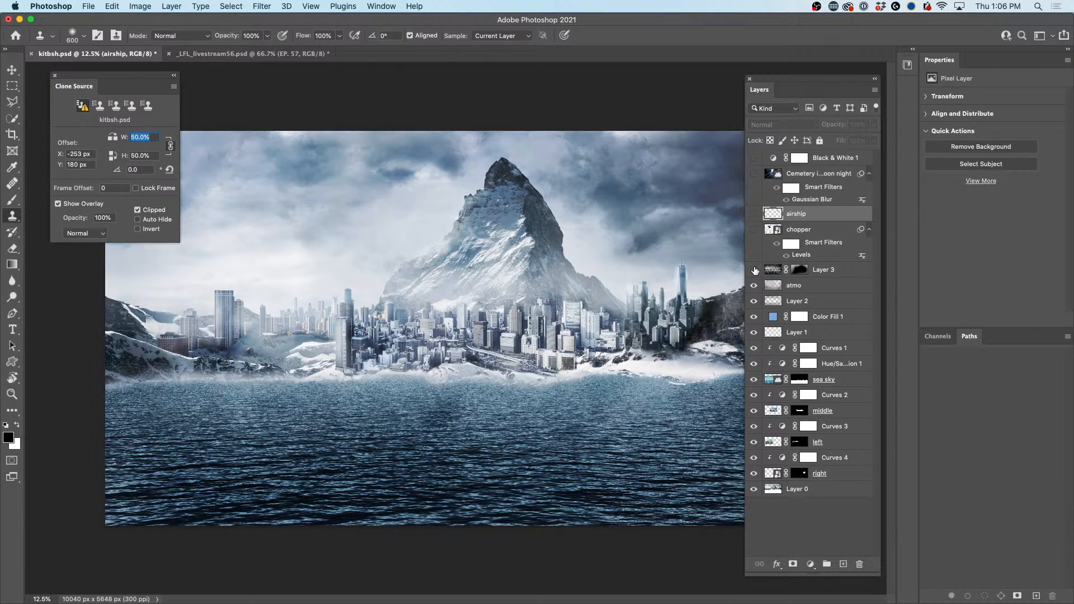
{"action": "left_click", "coordinate": [754, 270]}
{"action": "left_click", "coordinate": [754, 270]}
{"action": "left_click", "coordinate": [753, 286]}
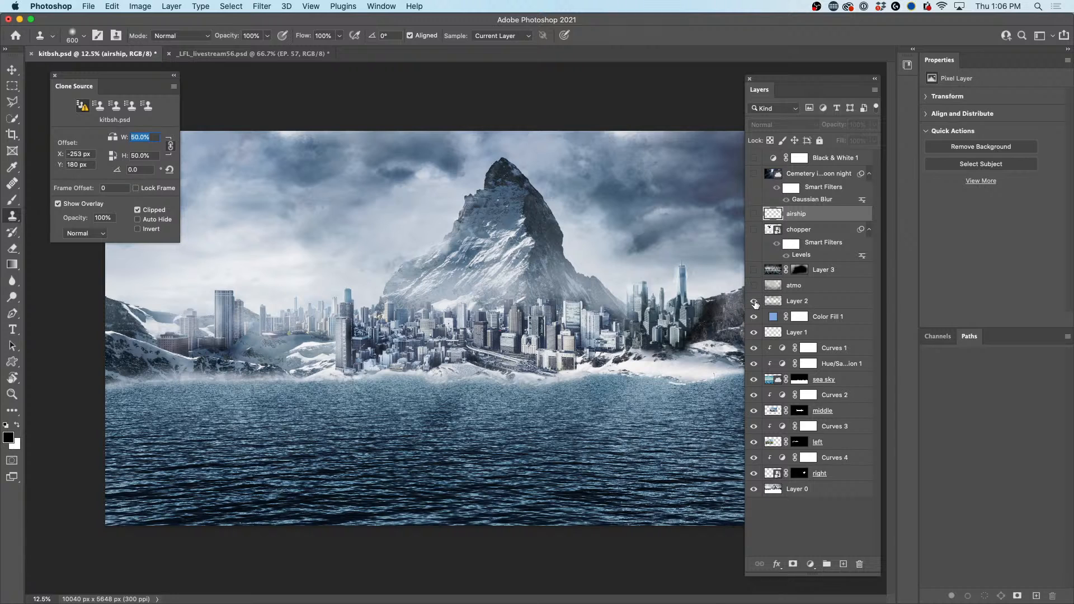
{"action": "left_click", "coordinate": [754, 301]}
{"action": "left_click", "coordinate": [754, 317]}
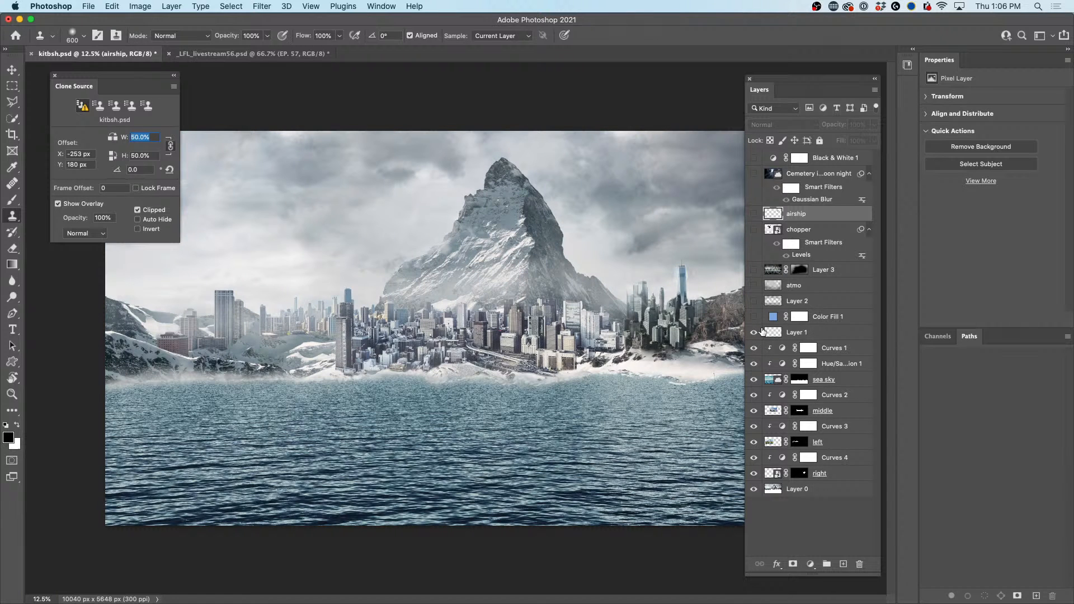
{"action": "left_click", "coordinate": [753, 333]}
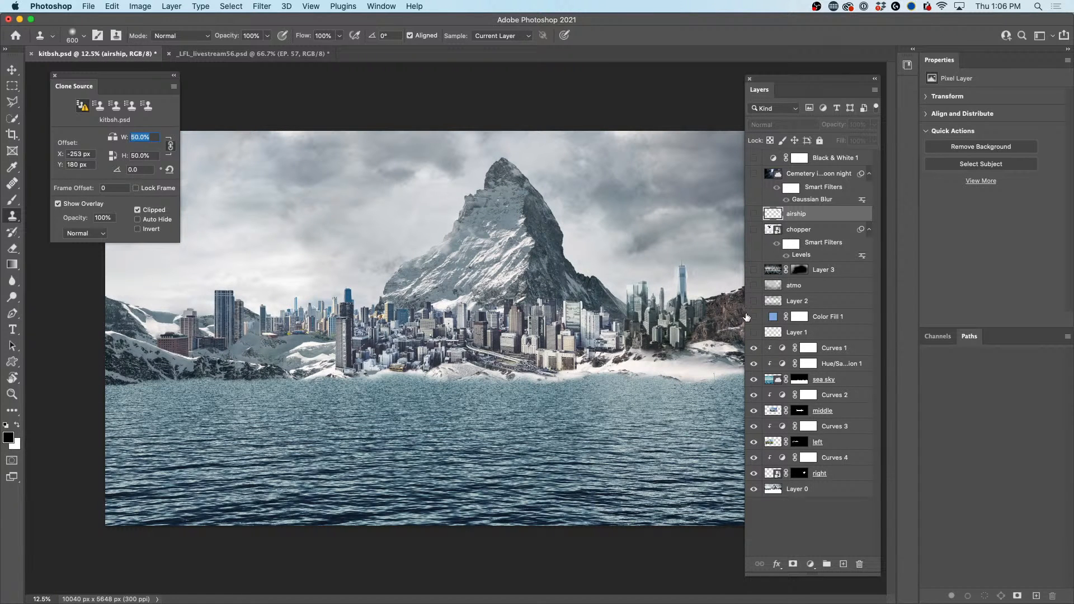
Step: Compare the sea with and without Curves 1, and hide the Hue/Saturation and all four Curves adjustment layers
{"action": "left_click", "coordinate": [755, 349]}
{"action": "left_click", "coordinate": [754, 349]}
{"action": "left_click_drag", "start_coordinate": [118, 78], "coordinate": [114, 70]}
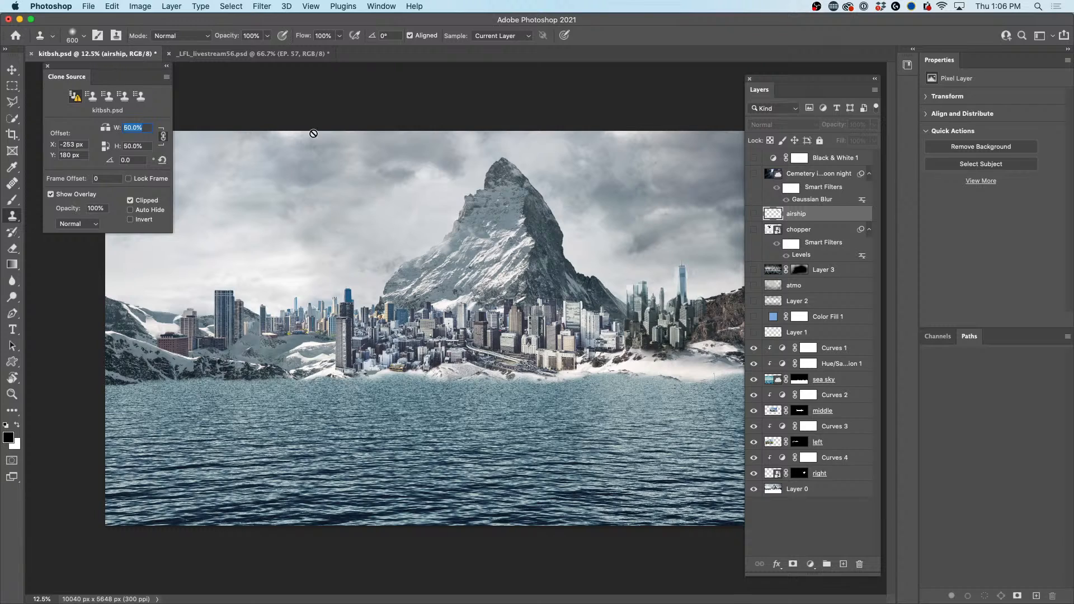
{"action": "scroll", "coordinate": [515, 204], "scroll_direction": "down", "scroll_amount": 3}
{"action": "scroll", "coordinate": [542, 217], "scroll_direction": "up", "scroll_amount": 3}
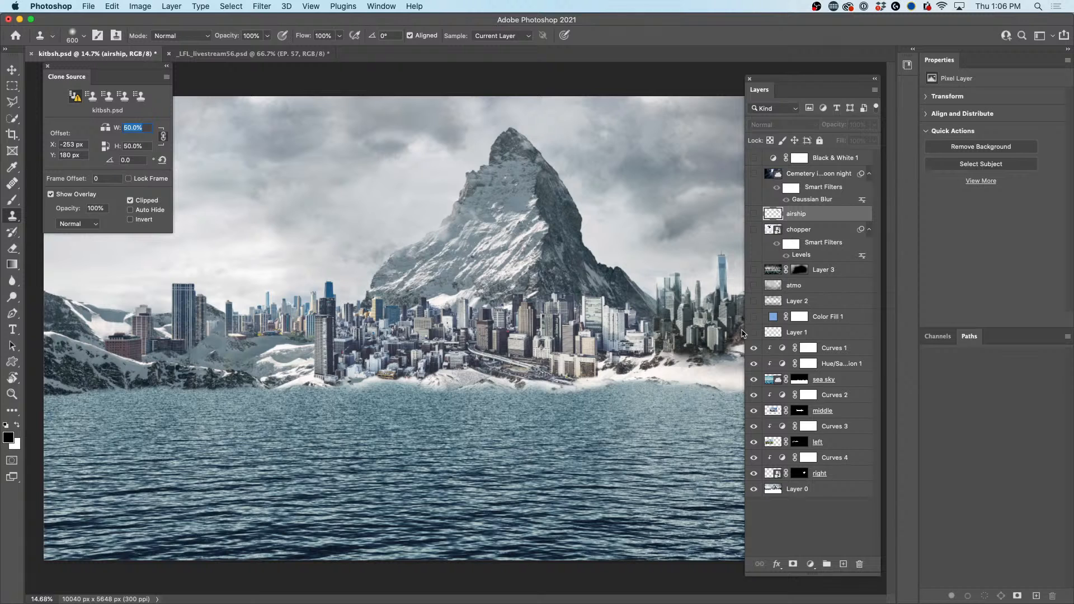
{"action": "left_click", "coordinate": [753, 349]}
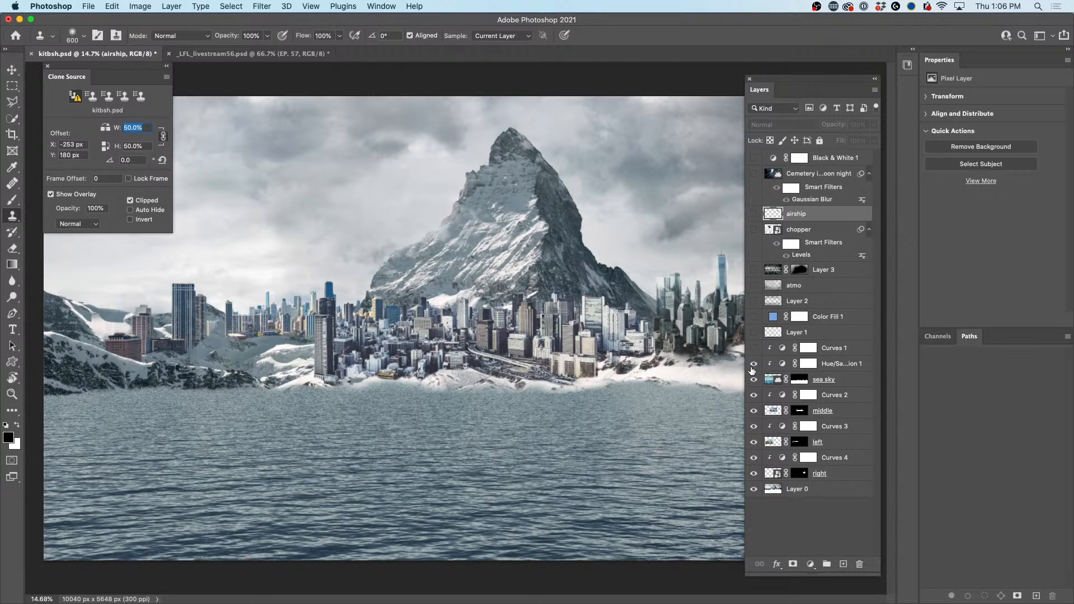
{"action": "left_click", "coordinate": [753, 350]}
{"action": "left_click", "coordinate": [753, 351]}
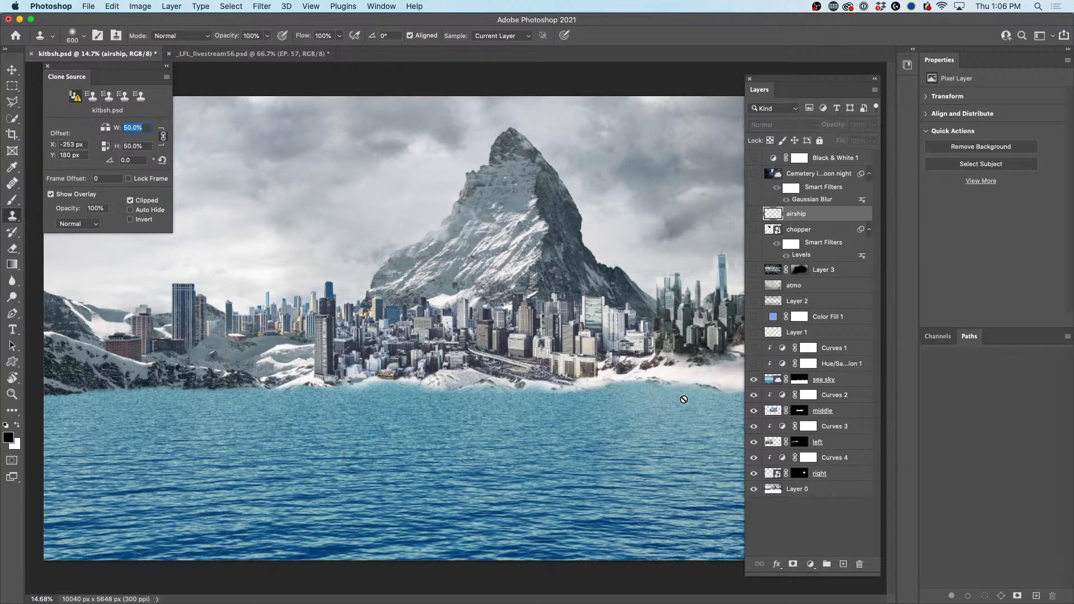
{"action": "left_click", "coordinate": [754, 396]}
{"action": "left_click", "coordinate": [754, 426]}
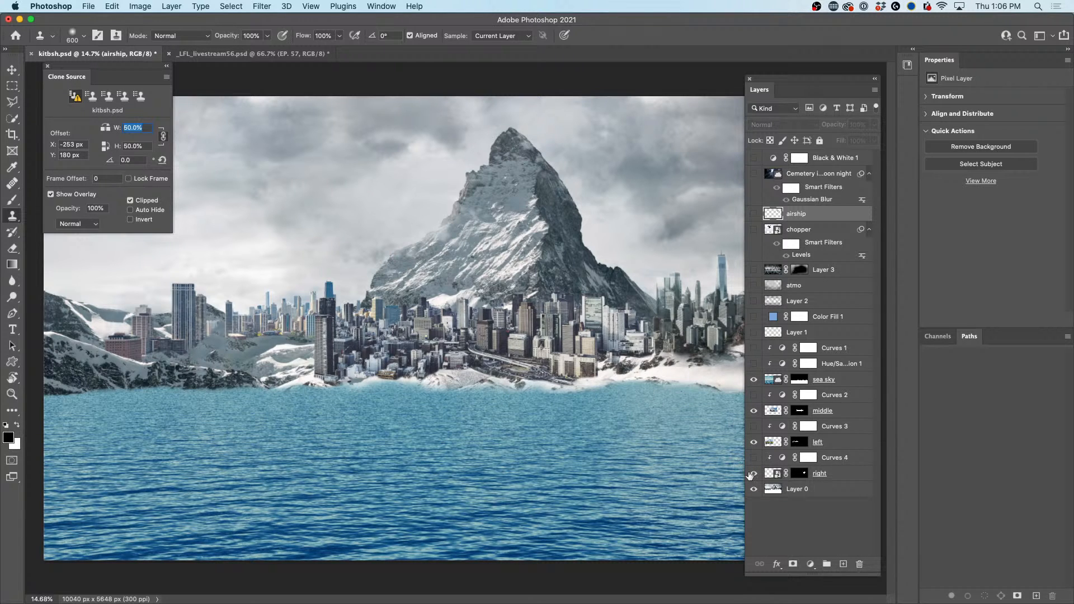
Step: Hide the right, left, sea sky and middle layers so that only the Layer 0 mountain is displayed
{"action": "left_click", "coordinate": [753, 474]}
{"action": "left_click", "coordinate": [754, 443]}
{"action": "left_click", "coordinate": [754, 379]}
{"action": "left_click", "coordinate": [753, 411]}
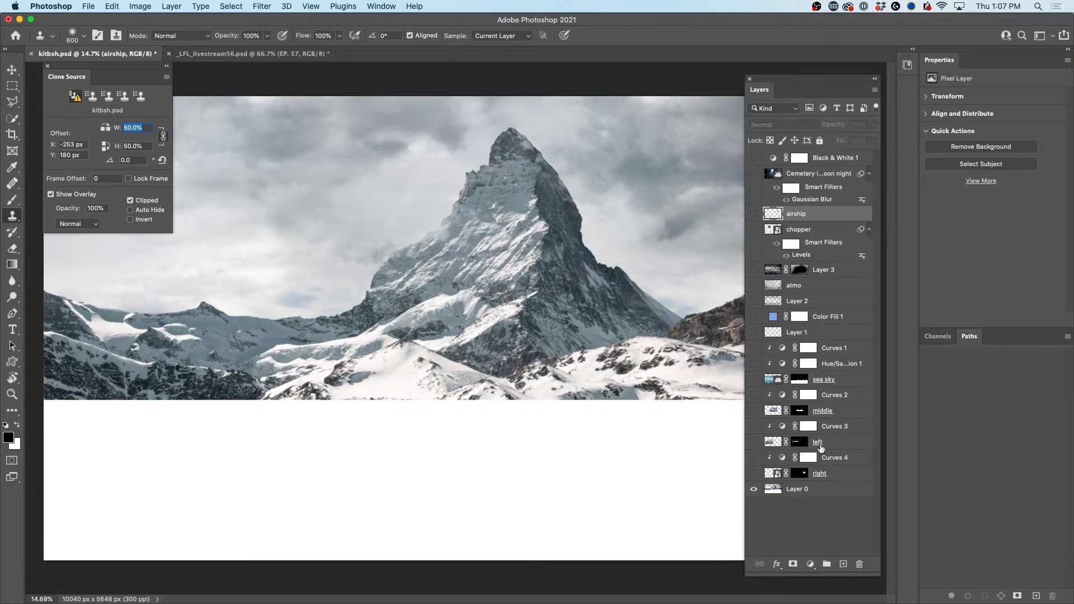
Step: Show the right city layer and temporarily disable its mask to reveal the full source photo
{"action": "left_click", "coordinate": [754, 474]}
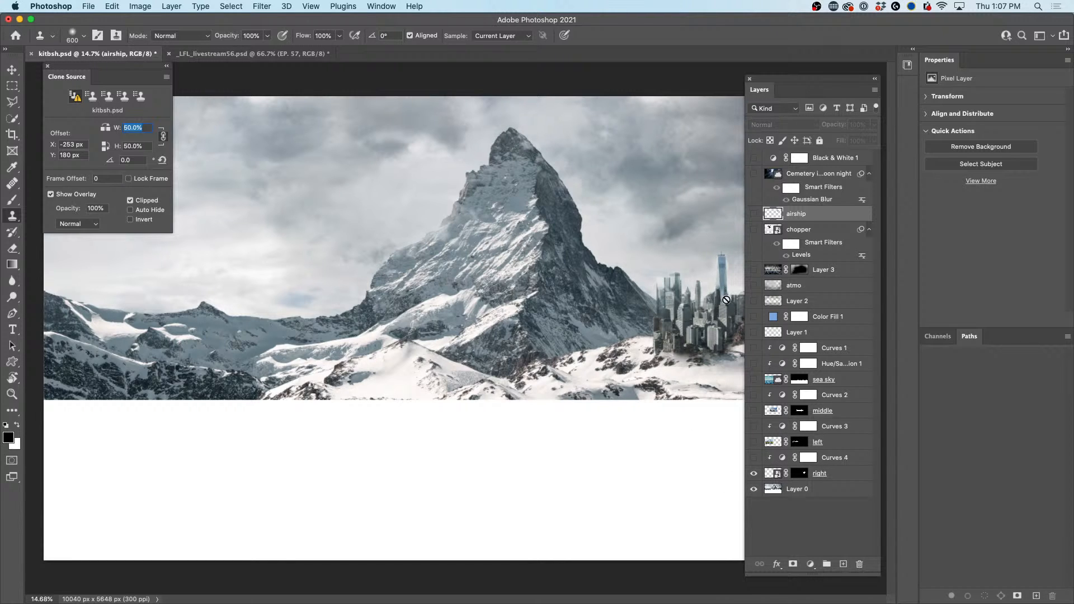
{"action": "left_click", "coordinate": [804, 476], "text": "shift"}
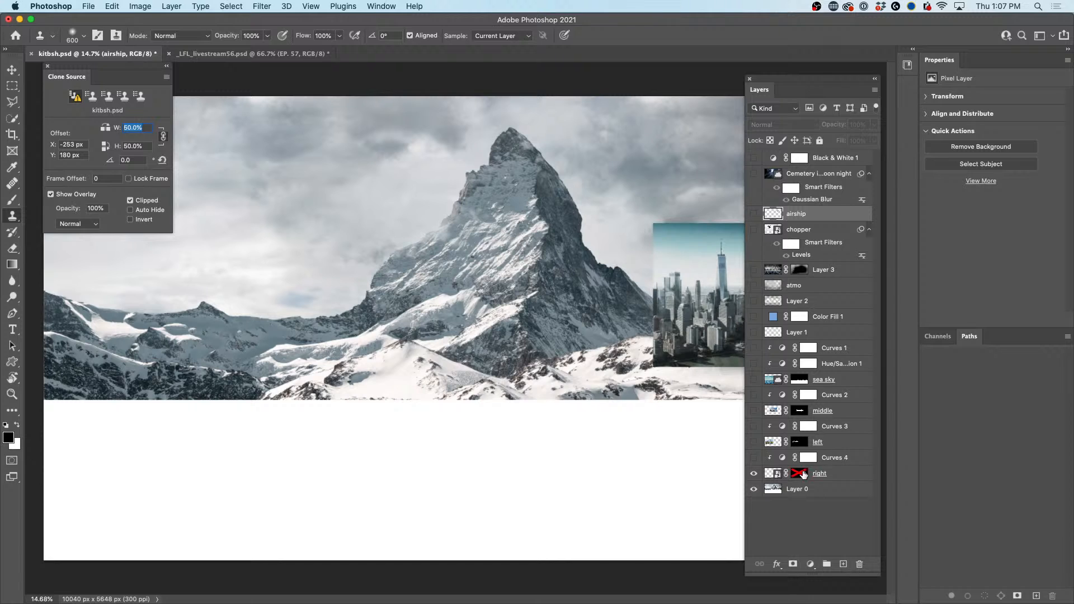
{"action": "left_click", "coordinate": [804, 474], "text": "shift"}
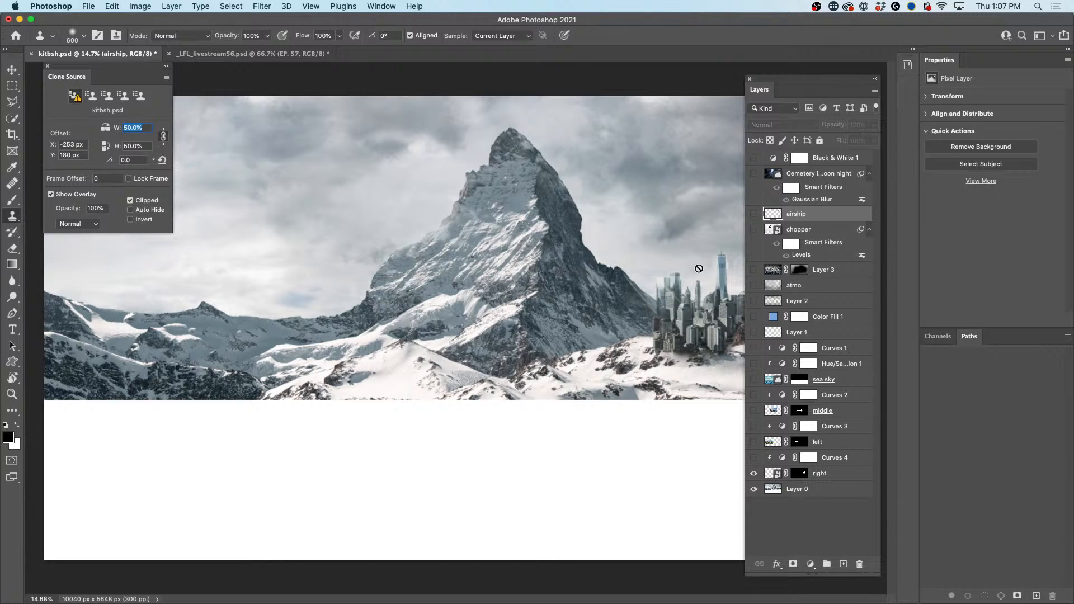
Step: Show the left city layer and compare it with its mask disabled and enabled
{"action": "left_click", "coordinate": [754, 442]}
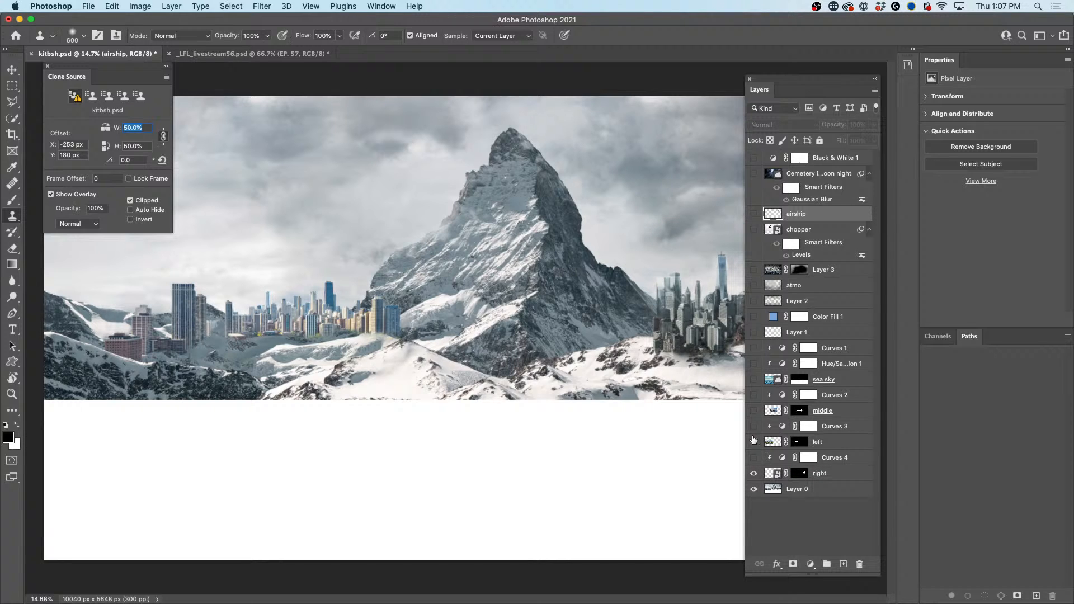
{"action": "left_click", "coordinate": [800, 441], "text": "shift"}
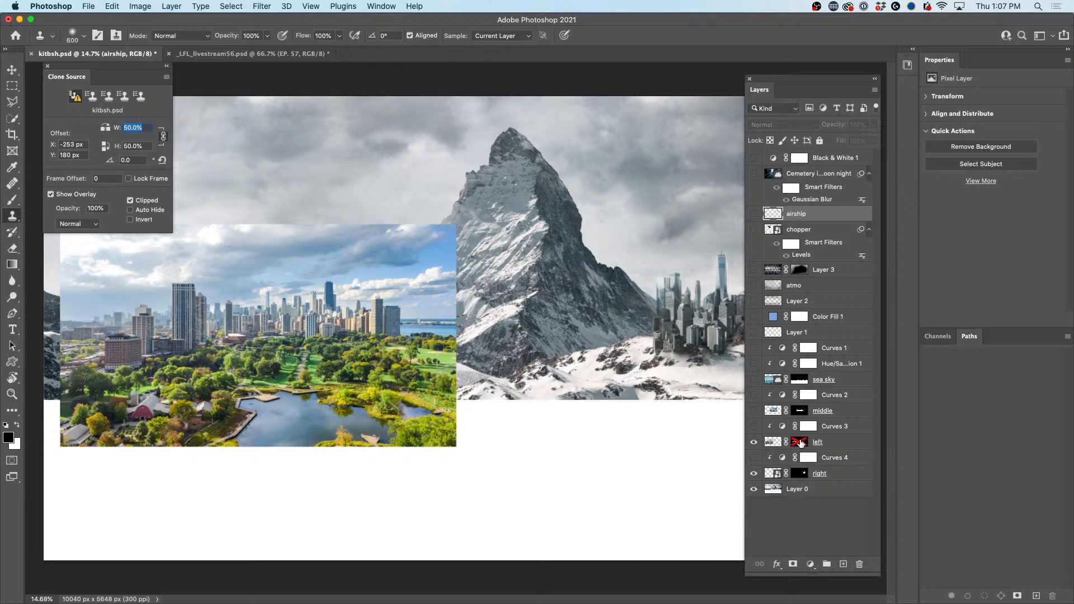
{"action": "left_click", "coordinate": [800, 442], "text": "shift"}
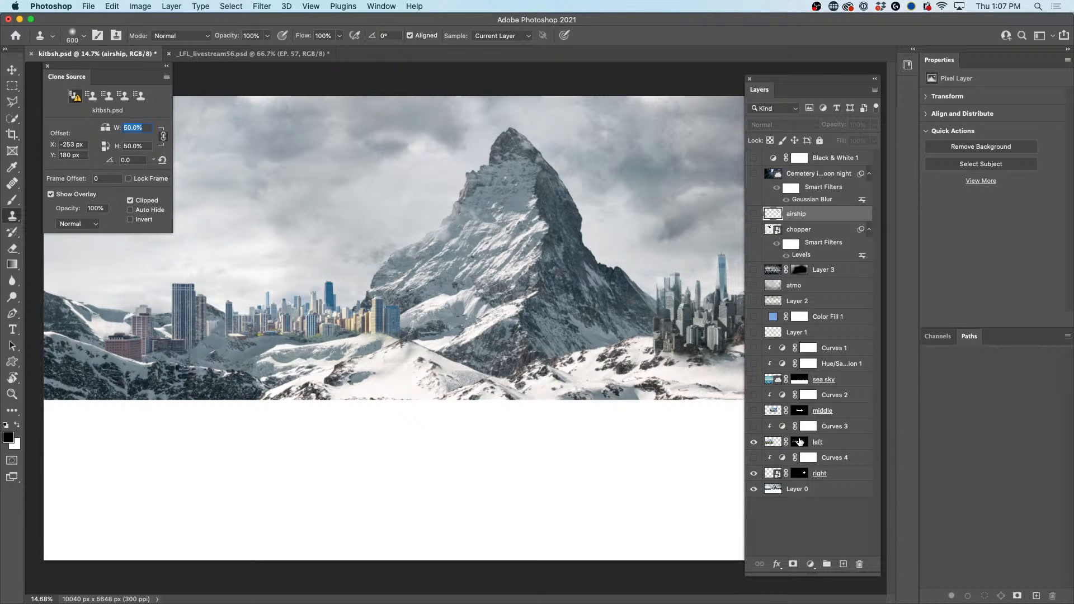
{"action": "left_click", "coordinate": [800, 442], "text": "shift"}
{"action": "left_click", "coordinate": [799, 441], "text": "shift"}
Step: Show the middle city layer, and temporarily disable the masks of all three city layers to compare their source photos
{"action": "left_click", "coordinate": [754, 411]}
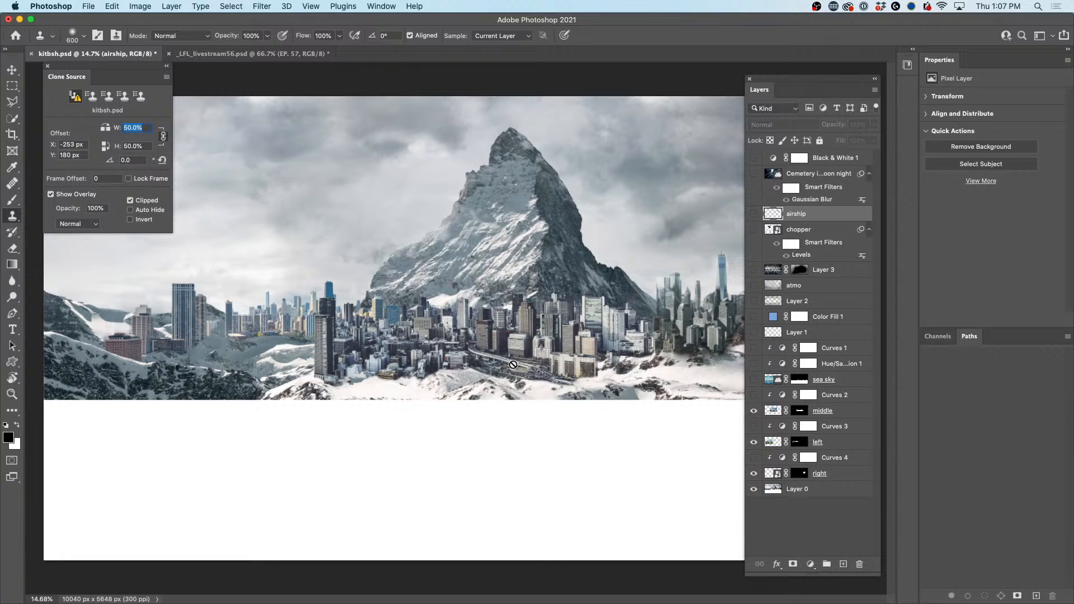
{"action": "left_click", "coordinate": [799, 410], "text": "shift"}
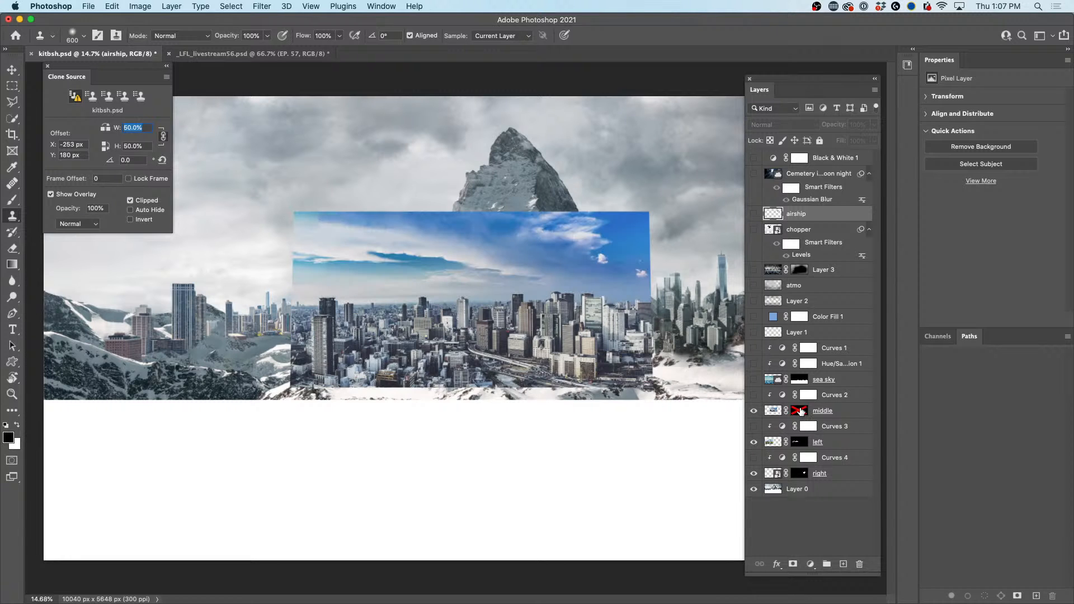
{"action": "left_click", "coordinate": [801, 442], "text": "shift"}
{"action": "left_click", "coordinate": [801, 473], "text": "shift"}
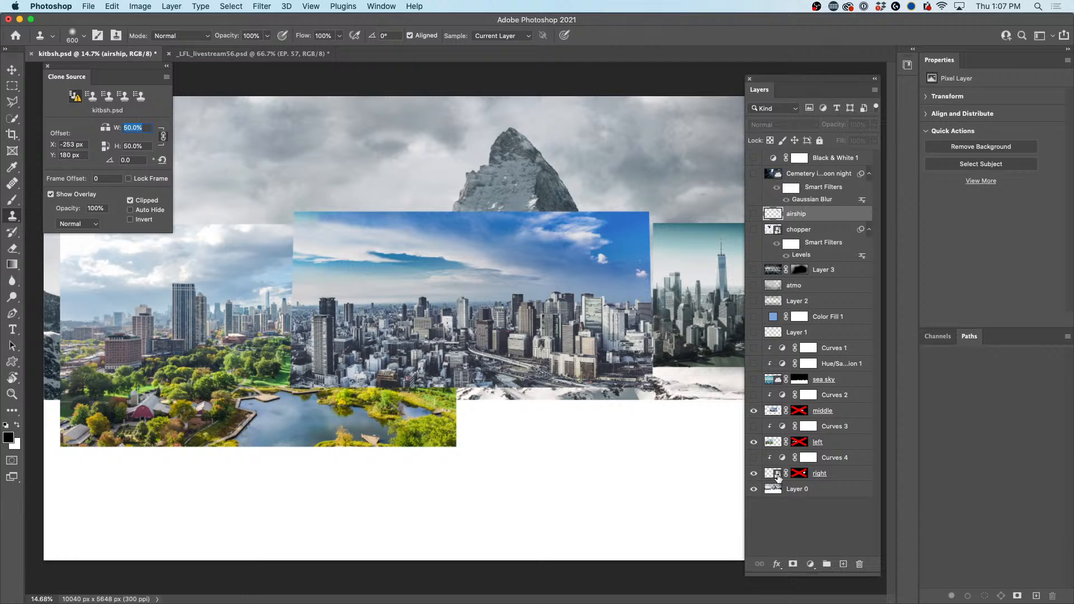
{"action": "left_click", "coordinate": [799, 473], "text": "shift"}
{"action": "left_click", "coordinate": [800, 442], "text": "shift"}
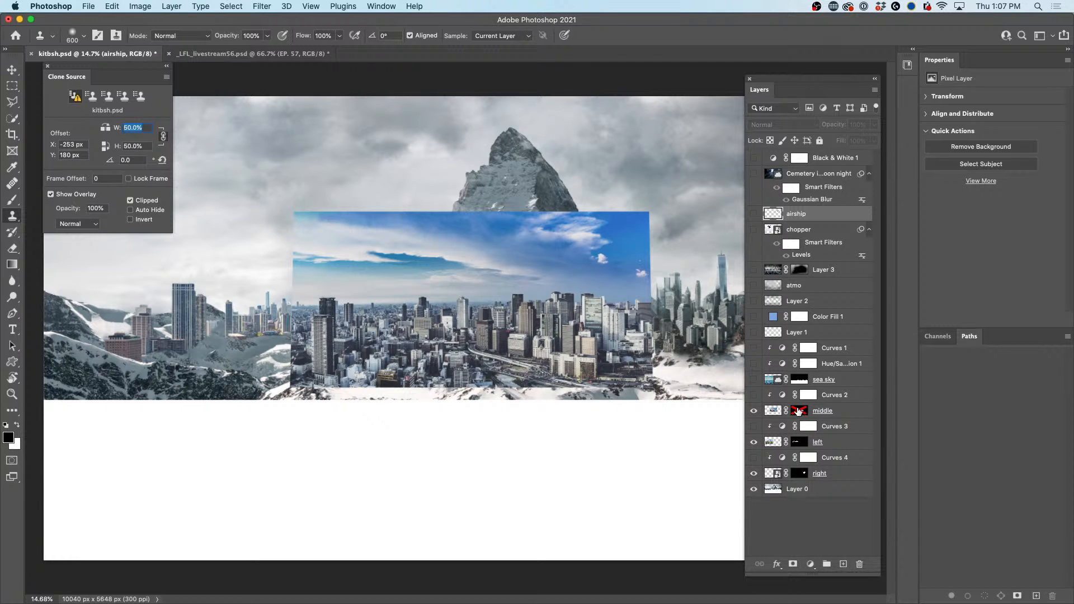
{"action": "left_click", "coordinate": [799, 412], "text": "shift"}
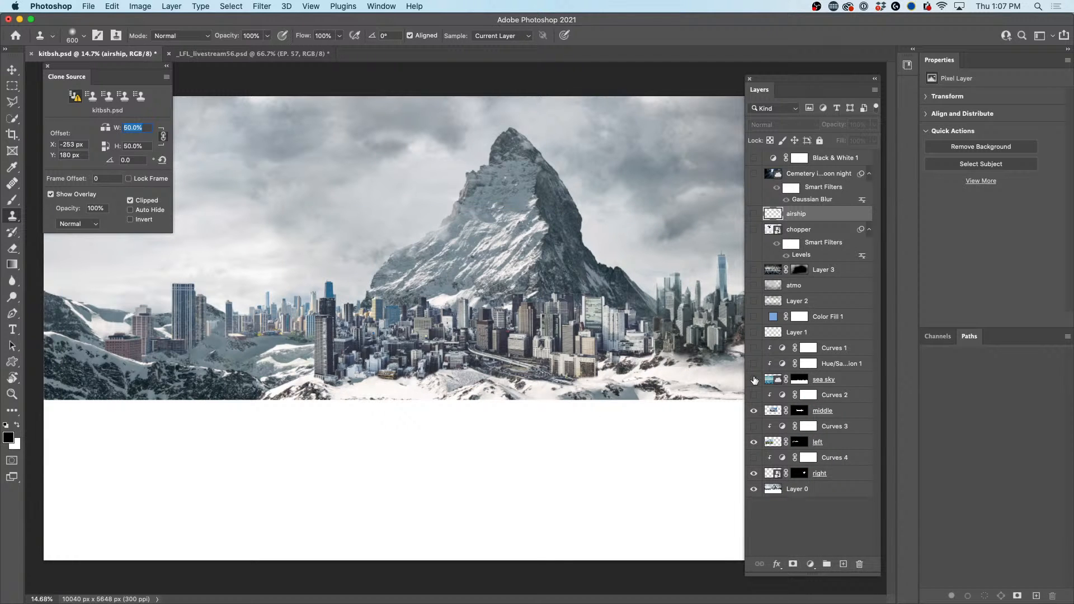
Step: Show the sea sky layer and temporarily disable its mask to reveal the full ocean photo
{"action": "left_click", "coordinate": [754, 380]}
{"action": "left_click", "coordinate": [799, 379], "text": "shift"}
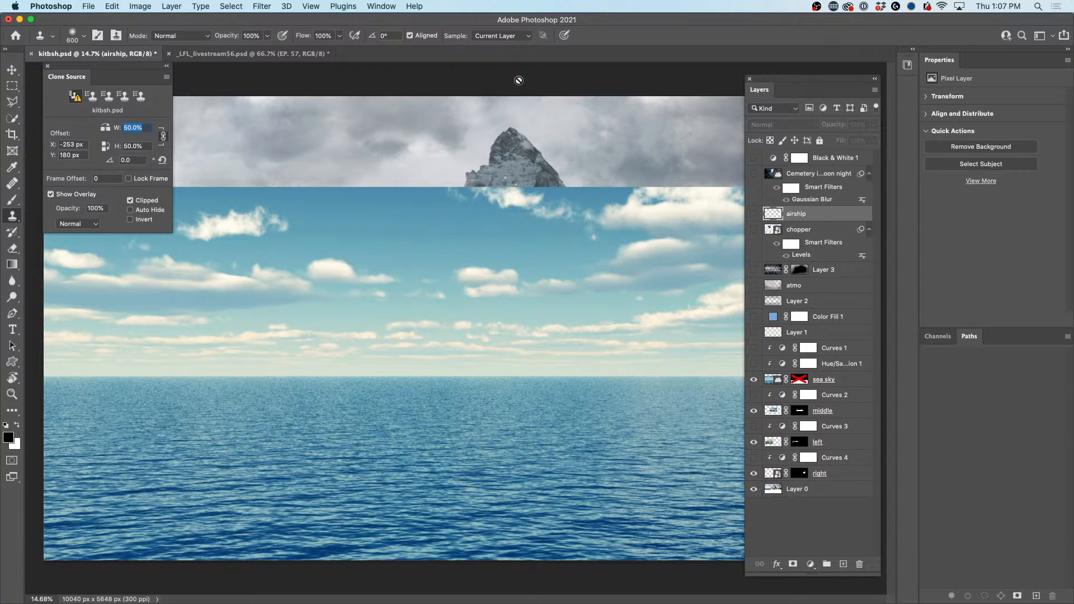
{"action": "left_click", "coordinate": [801, 379], "text": "shift"}
Step: Turn the Hue/Saturation adjustment and all four clipped Curves adjustments back on
{"action": "left_click", "coordinate": [753, 425]}
{"action": "left_click", "coordinate": [753, 395]}
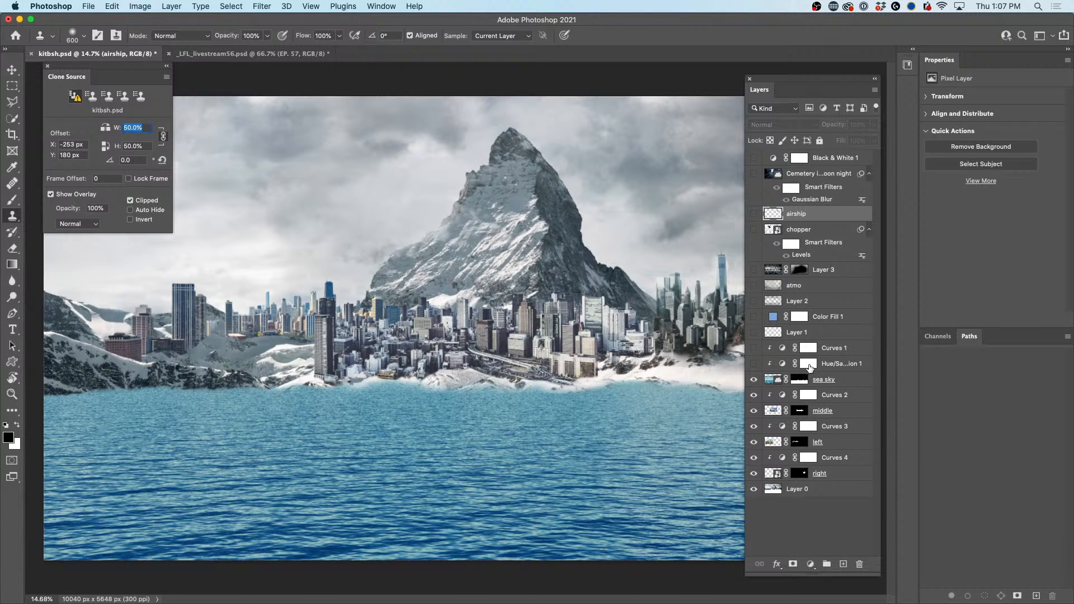
{"action": "left_click", "coordinate": [753, 364]}
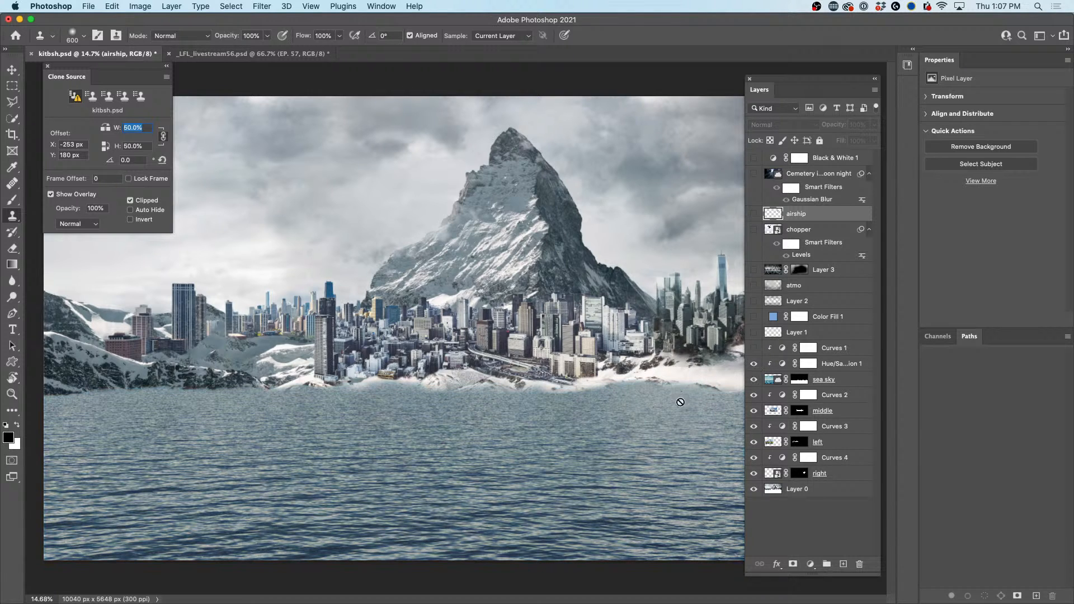
{"action": "left_click", "coordinate": [754, 348]}
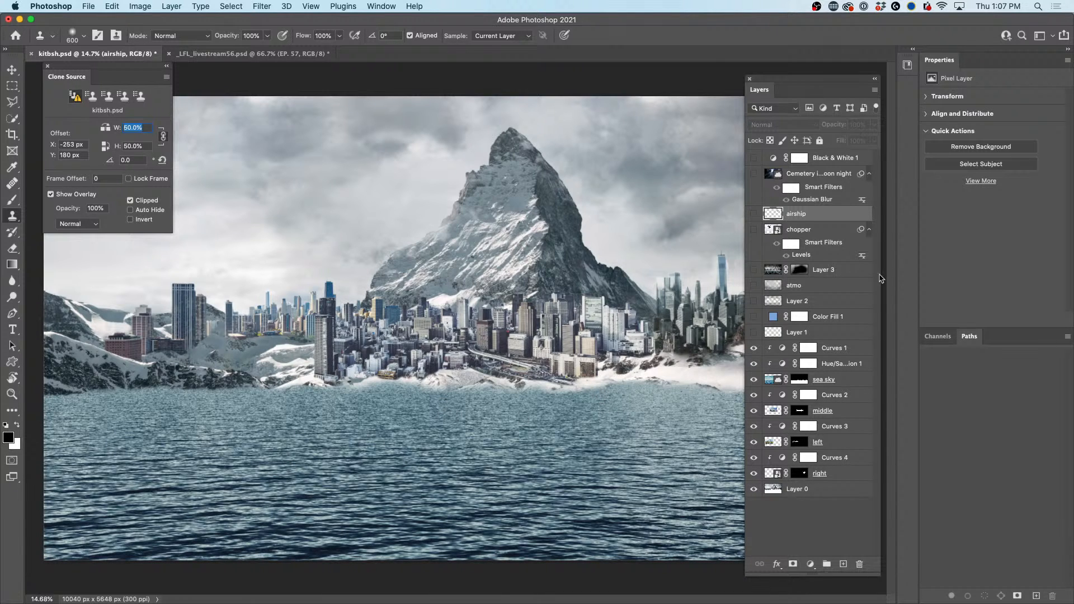
Step: Compare the composite with and without the haze on Layer 1, leaving that layer hidden
{"action": "left_click", "coordinate": [753, 332]}
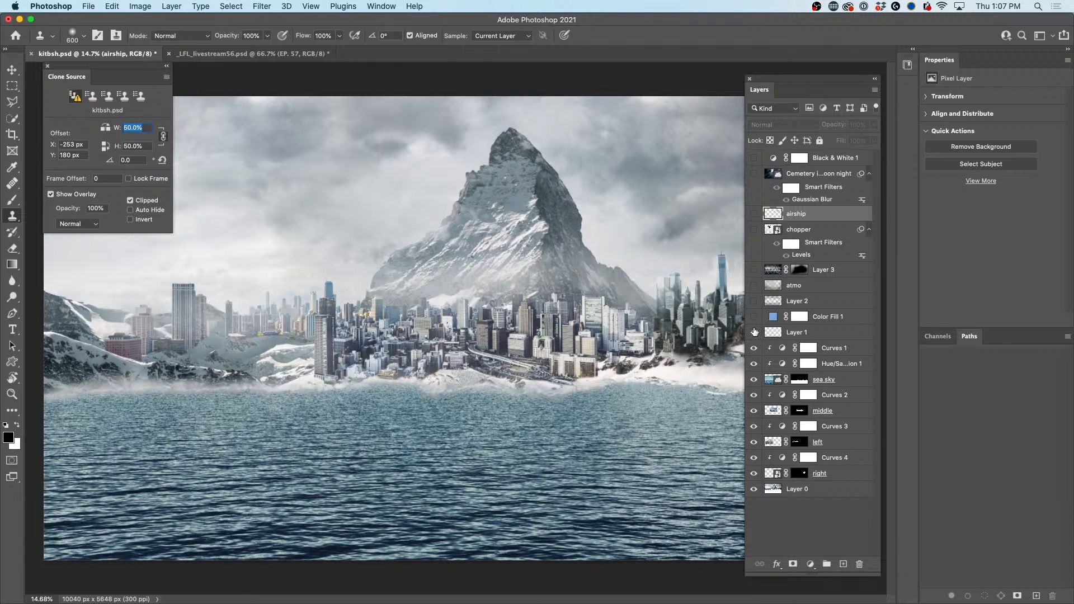
{"action": "left_click", "coordinate": [754, 332]}
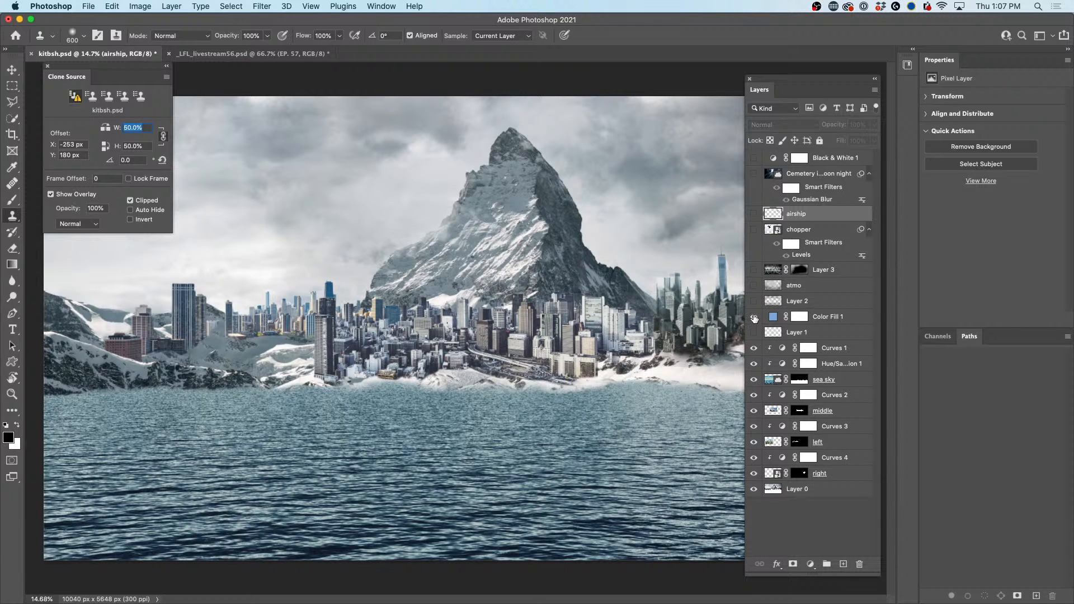
{"action": "left_click", "coordinate": [754, 333]}
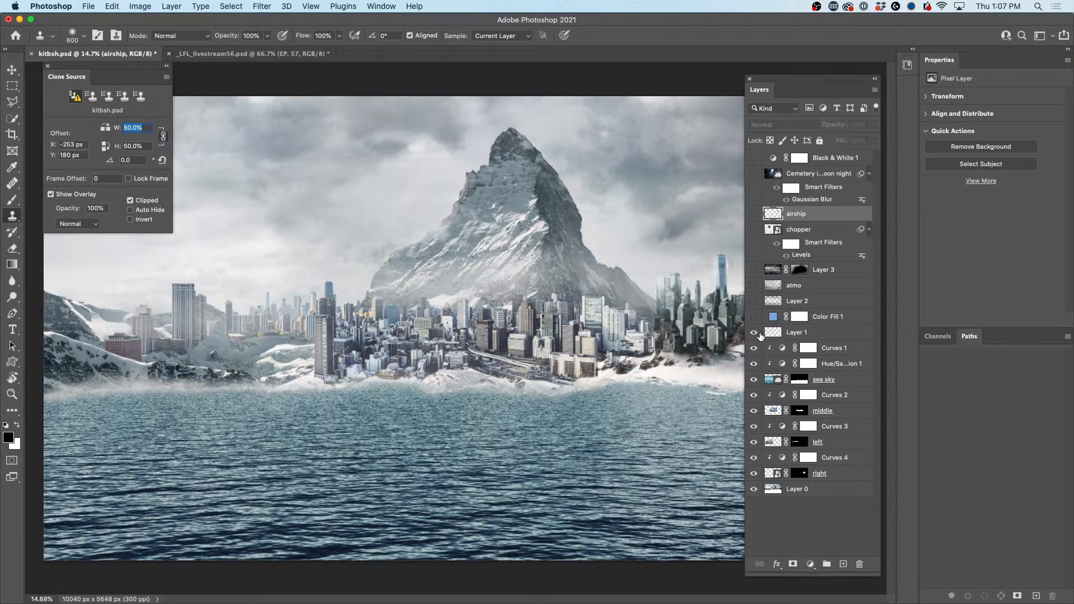
{"action": "left_click", "coordinate": [754, 333]}
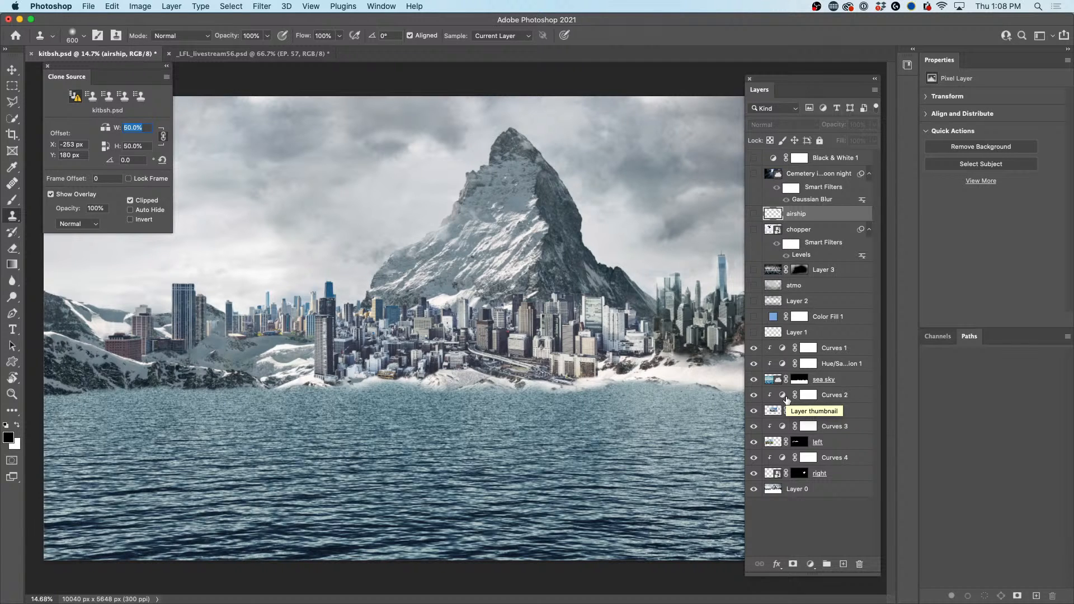
Step: Examine the composite as a whole and up close around the city and shoreline without the haze
{"action": "scroll", "coordinate": [546, 308], "scroll_direction": "down", "scroll_amount": 3}
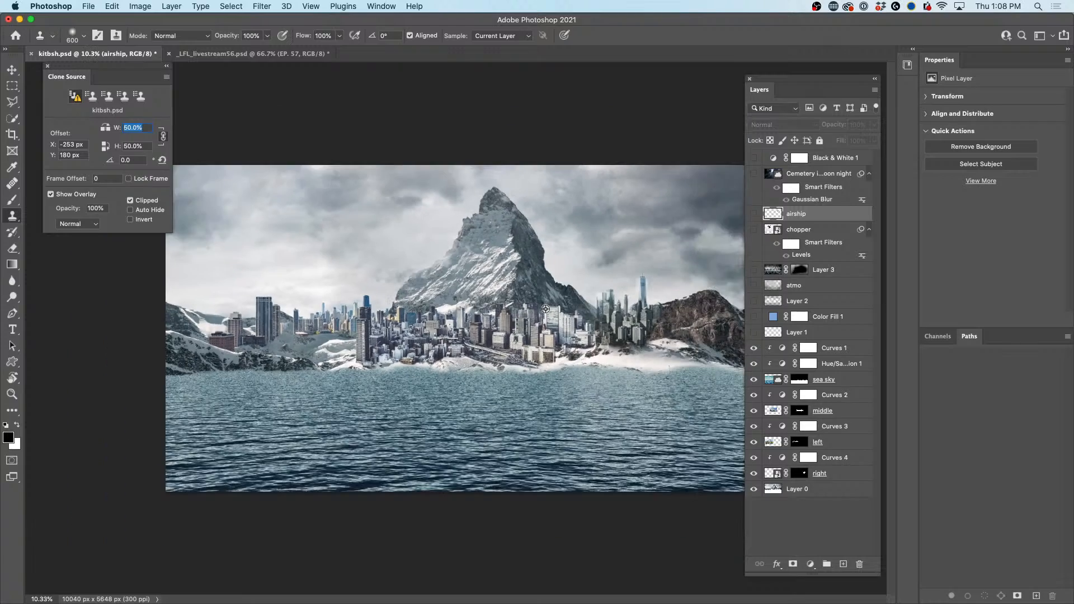
{"action": "scroll", "coordinate": [545, 309], "scroll_direction": "down", "scroll_amount": 1}
{"action": "scroll", "coordinate": [546, 308], "scroll_direction": "up", "scroll_amount": 2}
{"action": "scroll", "coordinate": [545, 309], "scroll_direction": "down", "scroll_amount": 2}
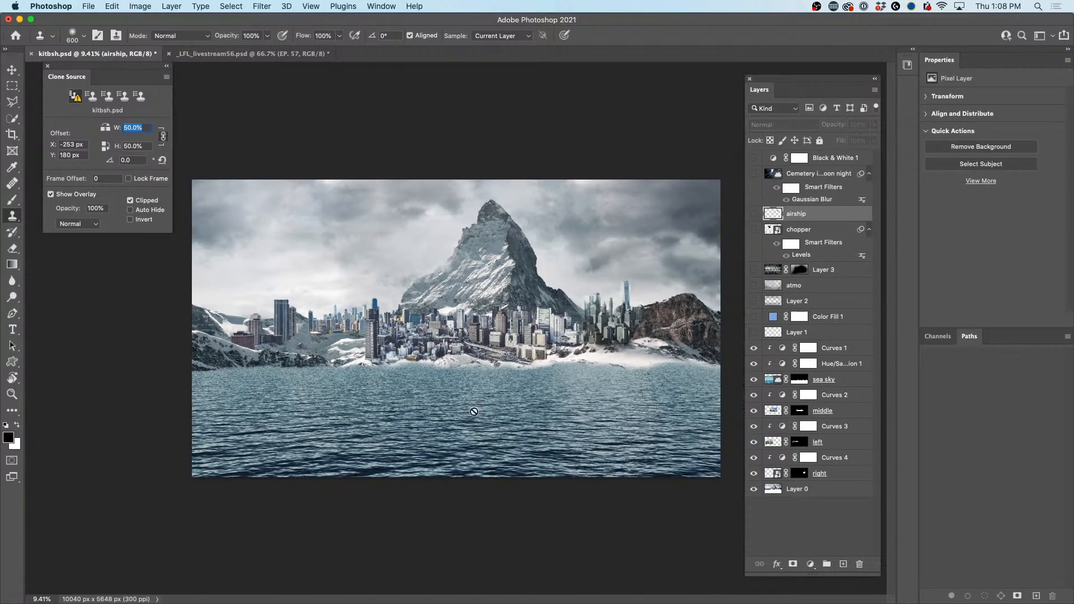
{"action": "scroll", "coordinate": [367, 352], "scroll_direction": "up", "scroll_amount": 3}
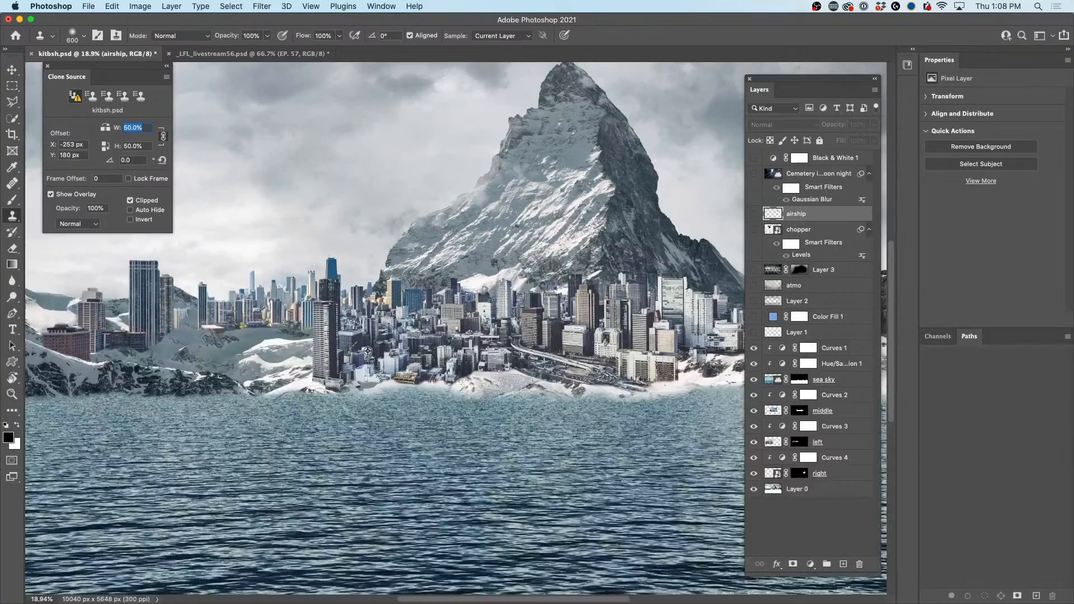
{"action": "scroll", "coordinate": [367, 351], "scroll_direction": "up", "scroll_amount": 1}
{"action": "scroll", "coordinate": [368, 351], "scroll_direction": "down", "scroll_amount": 2}
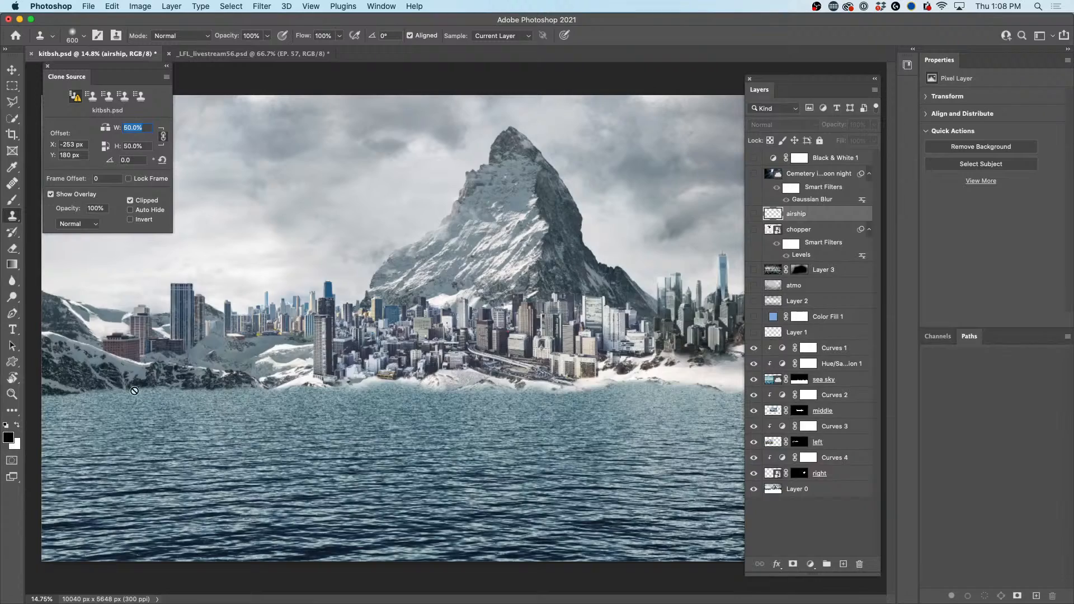
{"action": "scroll", "coordinate": [618, 361], "scroll_direction": "down", "scroll_amount": 2}
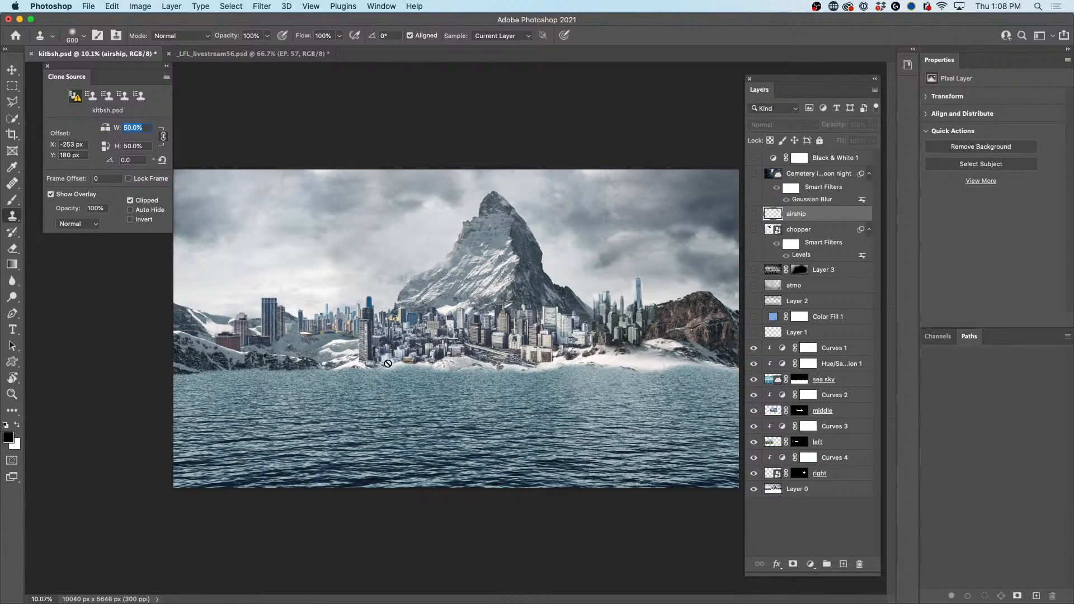
{"action": "scroll", "coordinate": [626, 361], "scroll_direction": "up", "scroll_amount": 4}
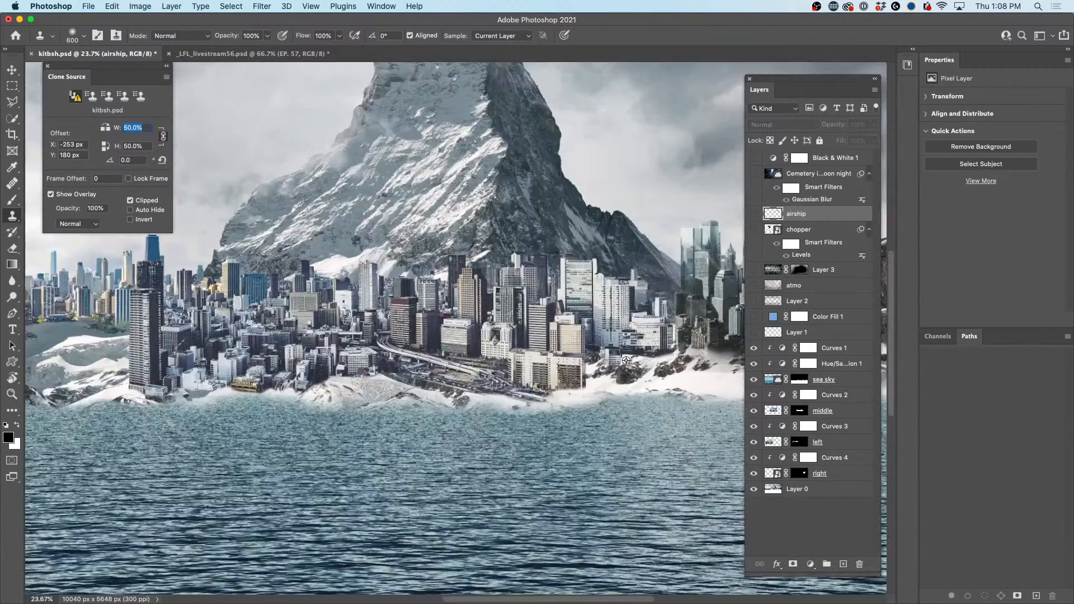
{"action": "scroll", "coordinate": [626, 361], "scroll_direction": "down", "scroll_amount": 2}
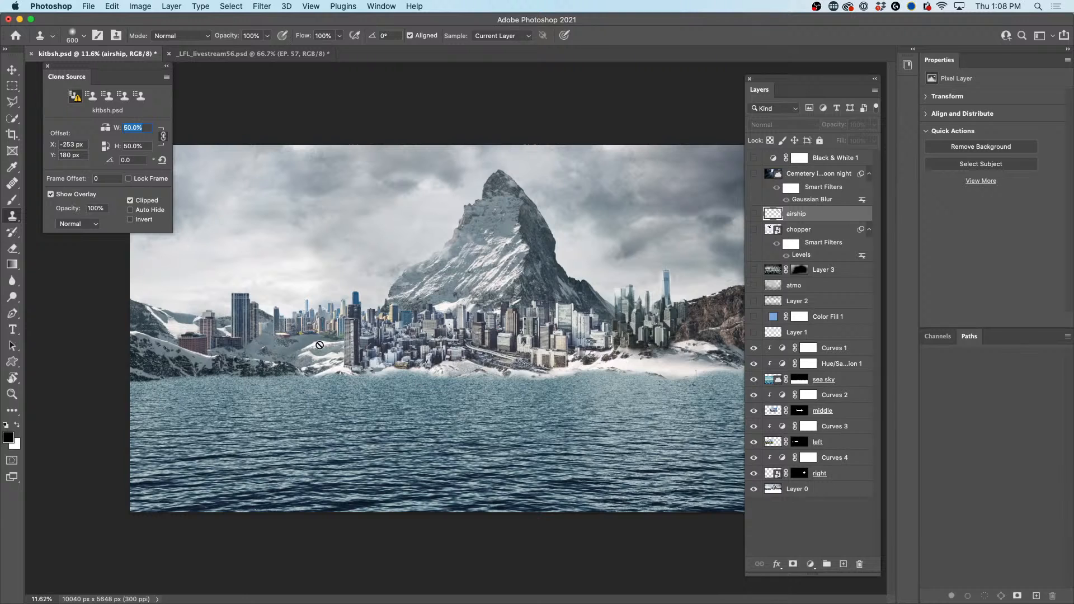
{"action": "key", "text": "space"}
Step: Open the Free Stock Search Pro extension and place its window over the middle of the canvas
{"action": "left_click", "coordinate": [378, 6]}
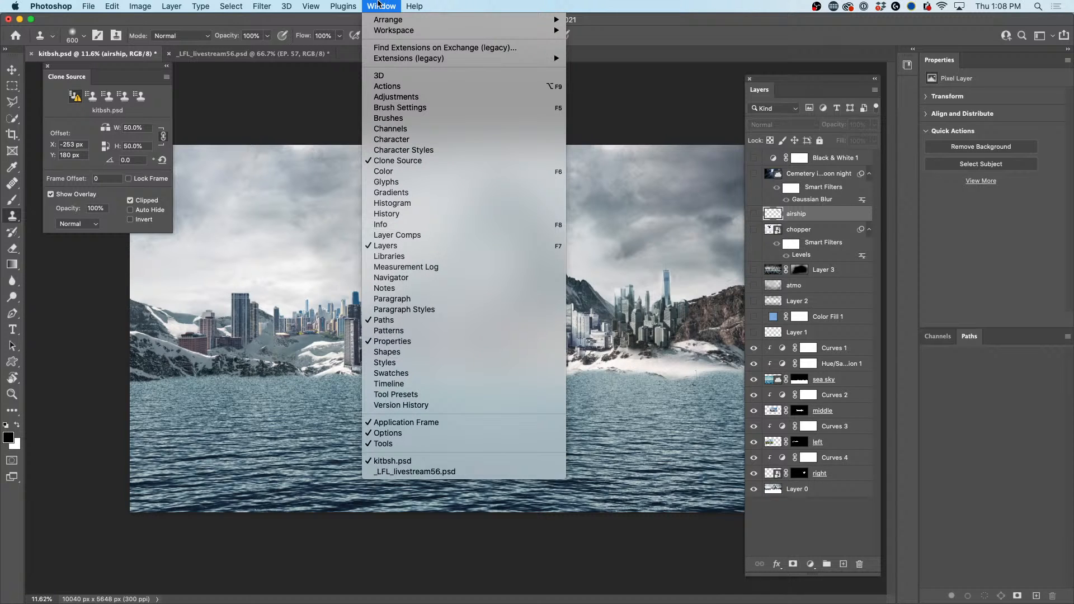
{"action": "mouse_move", "coordinate": [397, 58]}
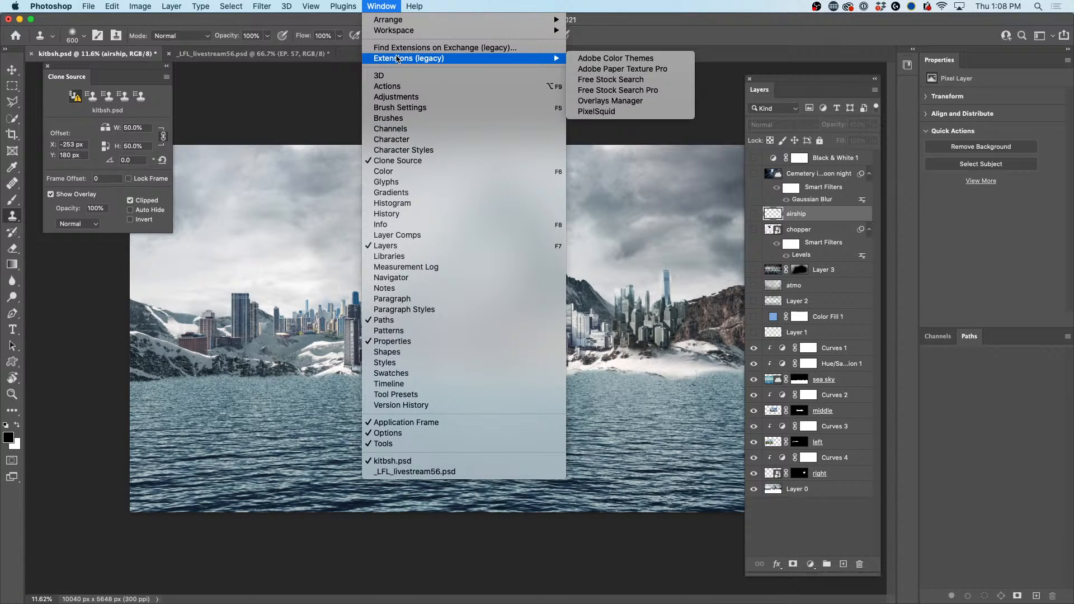
{"action": "left_click", "coordinate": [661, 89]}
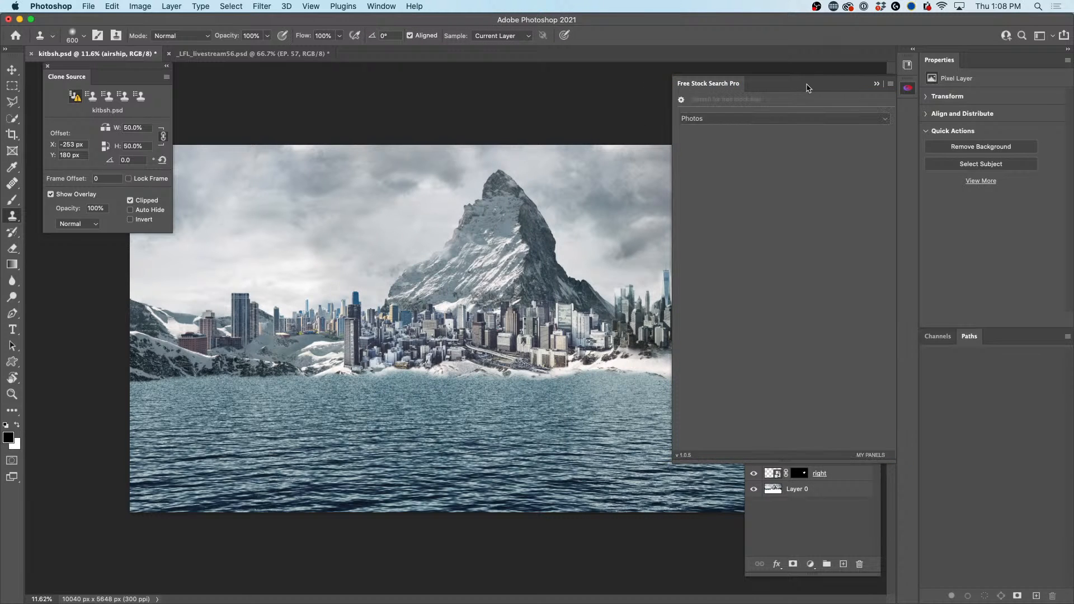
{"action": "left_click_drag", "start_coordinate": [806, 89], "coordinate": [475, 77]}
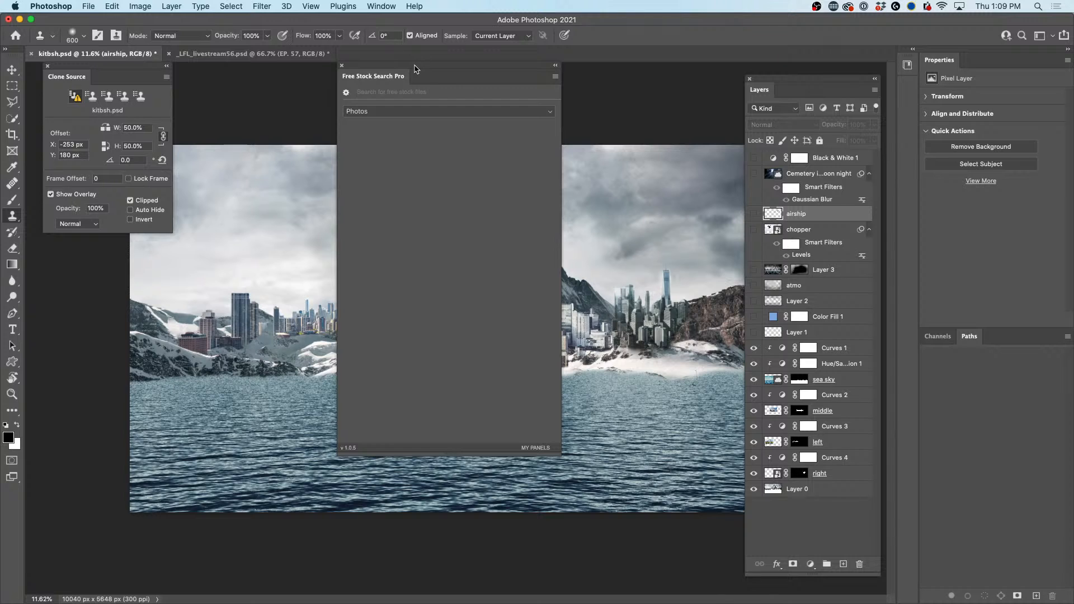
Step: Review the installed legacy extensions and look up more extensions on Exchange (legacy)
{"action": "left_click", "coordinate": [383, 6]}
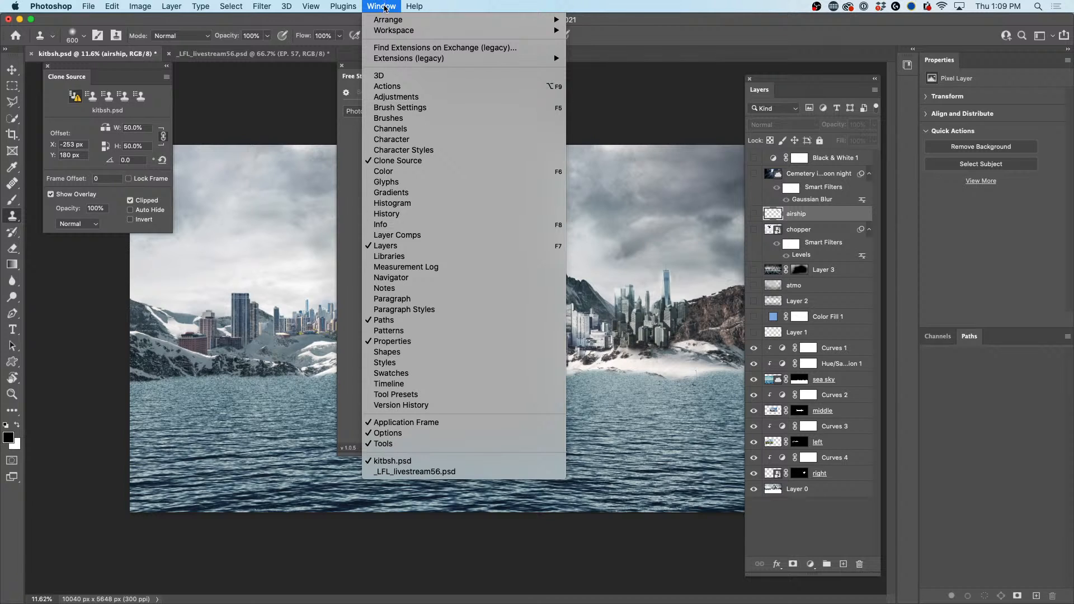
{"action": "mouse_move", "coordinate": [390, 63]}
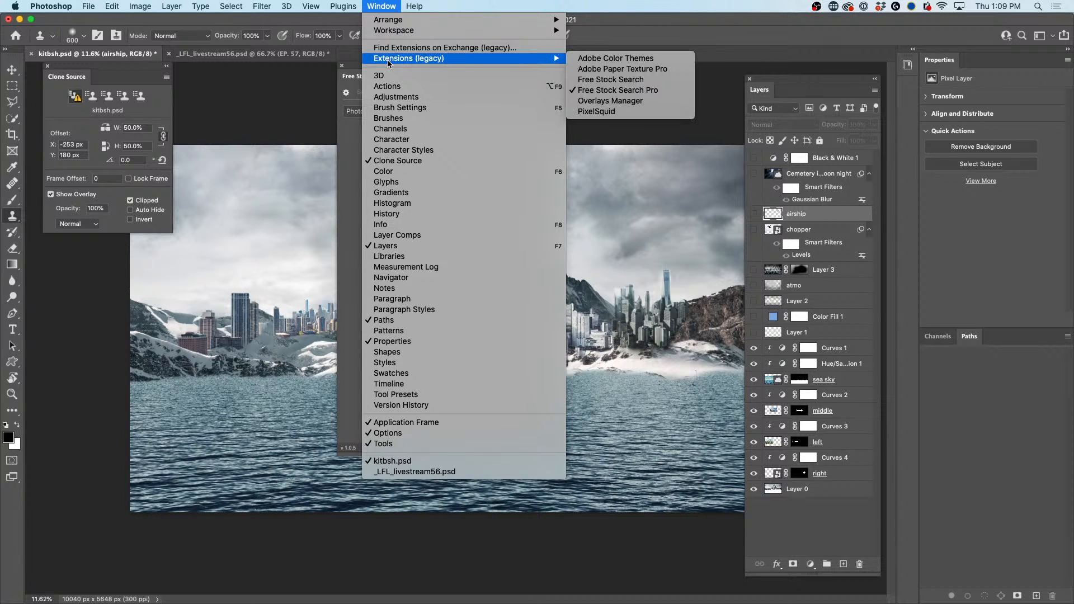
{"action": "left_click", "coordinate": [421, 49]}
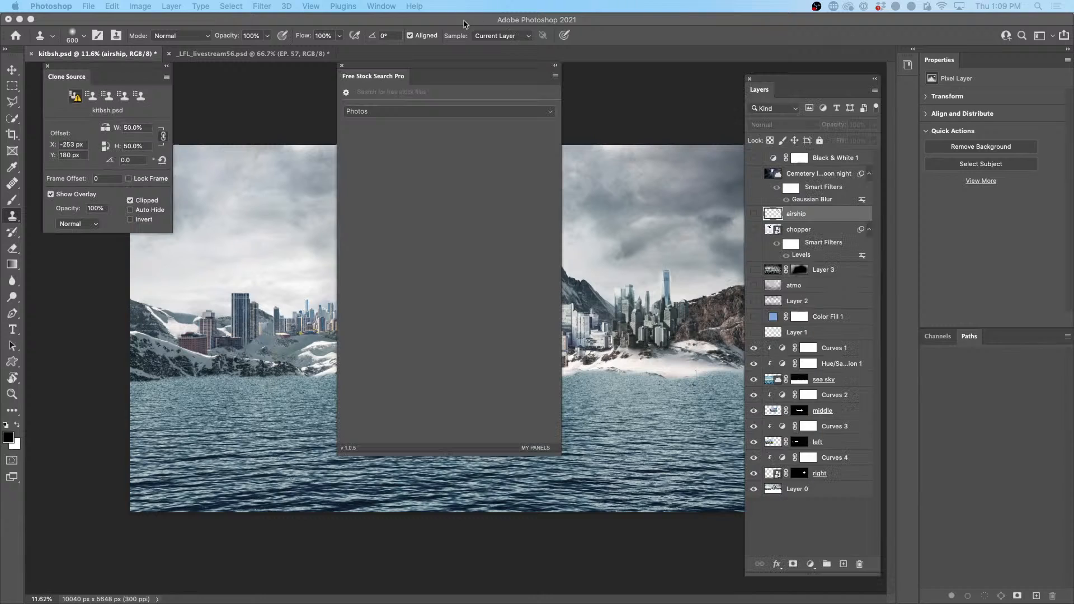
Step: Move the stock search window beside the layer list and search its photos for "waterfront"
{"action": "left_click_drag", "start_coordinate": [448, 70], "coordinate": [606, 79]}
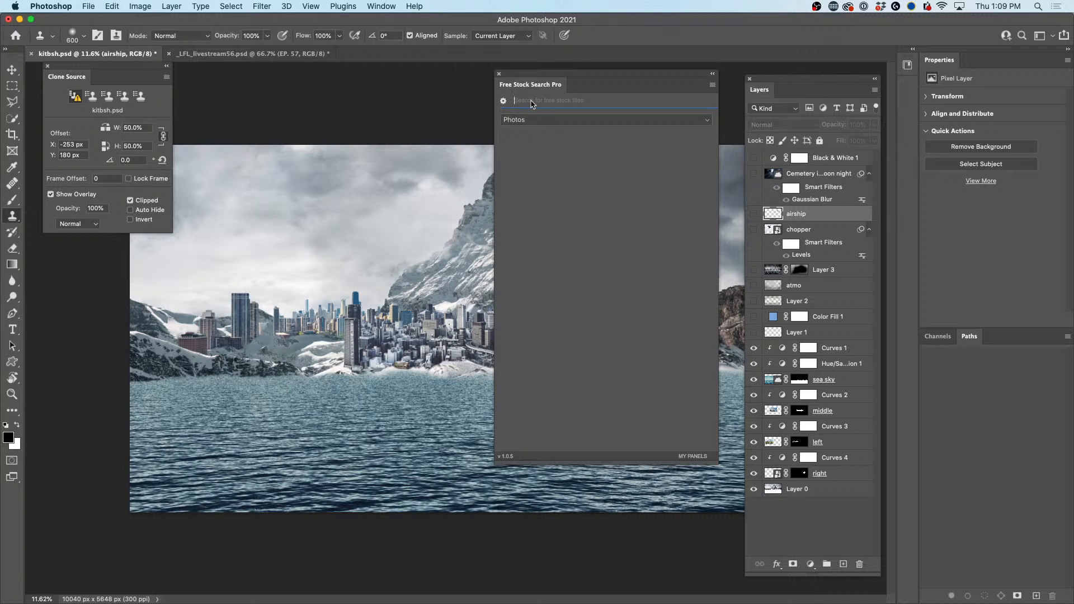
{"action": "type", "text": "waterfront"}
{"action": "key", "text": "Return"}
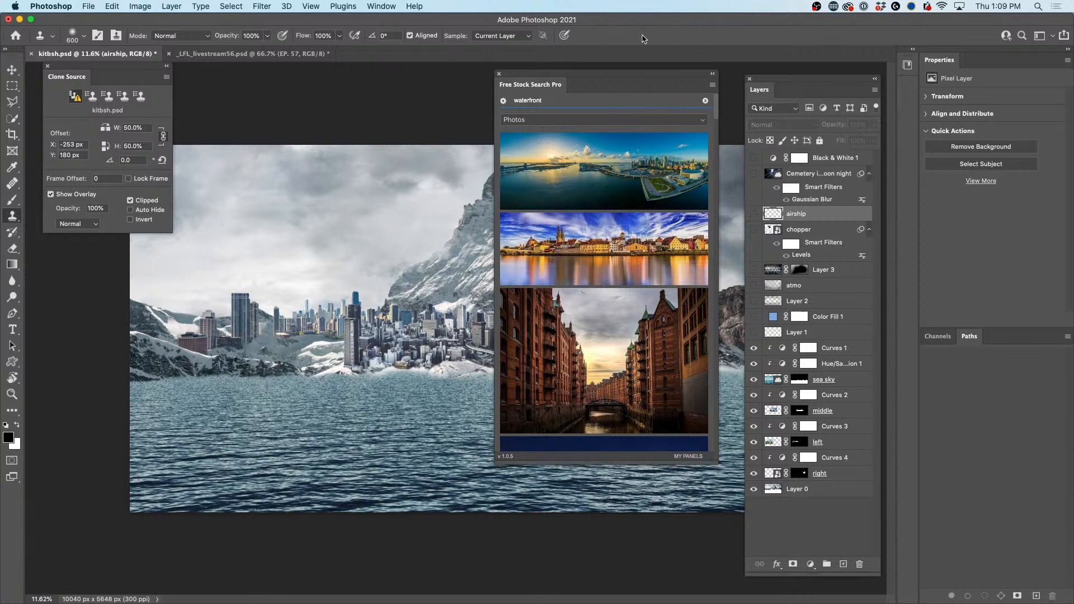
Step: Browse the waterfront photo results for city skylines and shorelines suitable for the composite
{"action": "left_click_drag", "start_coordinate": [716, 117], "coordinate": [707, 160]}
{"action": "scroll", "coordinate": [699, 185], "scroll_direction": "up", "scroll_amount": 4}
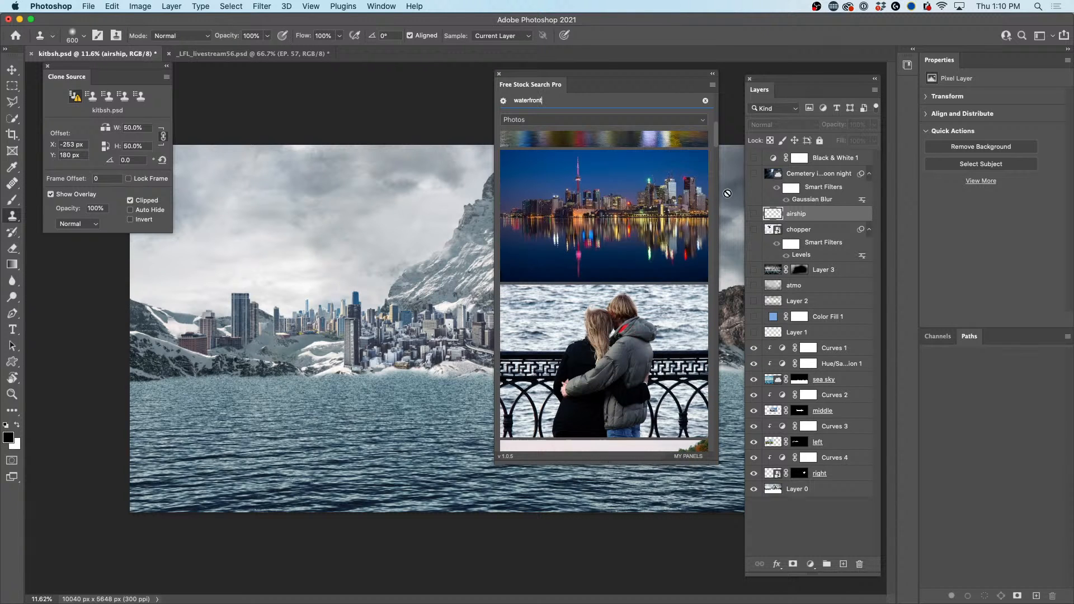
{"action": "left_click_drag", "start_coordinate": [716, 144], "coordinate": [712, 199]}
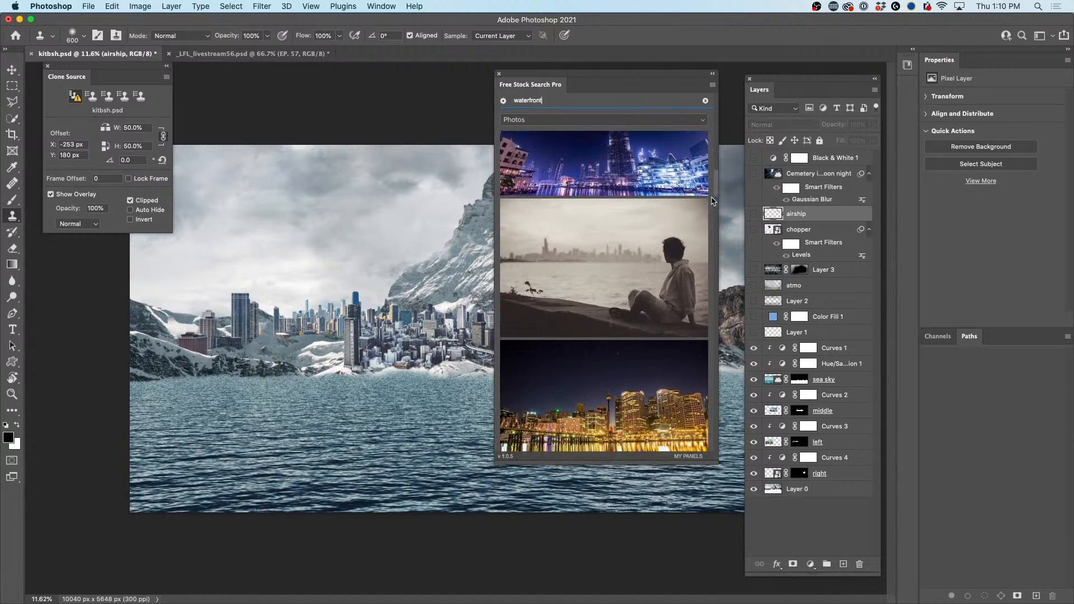
{"action": "scroll", "coordinate": [634, 249], "scroll_direction": "down", "scroll_amount": 6}
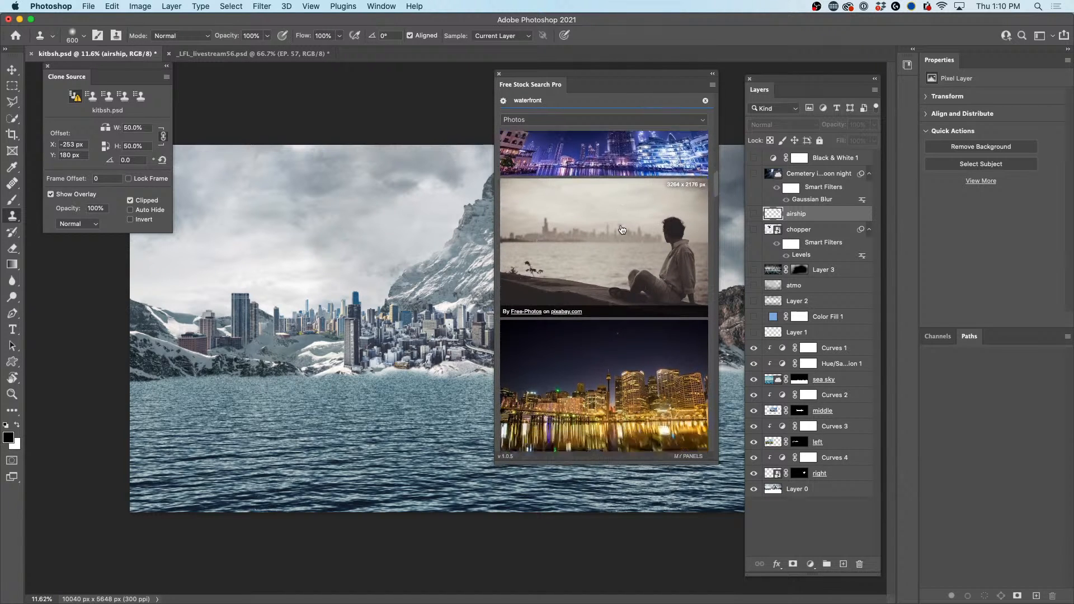
{"action": "scroll", "coordinate": [635, 248], "scroll_direction": "down", "scroll_amount": 3}
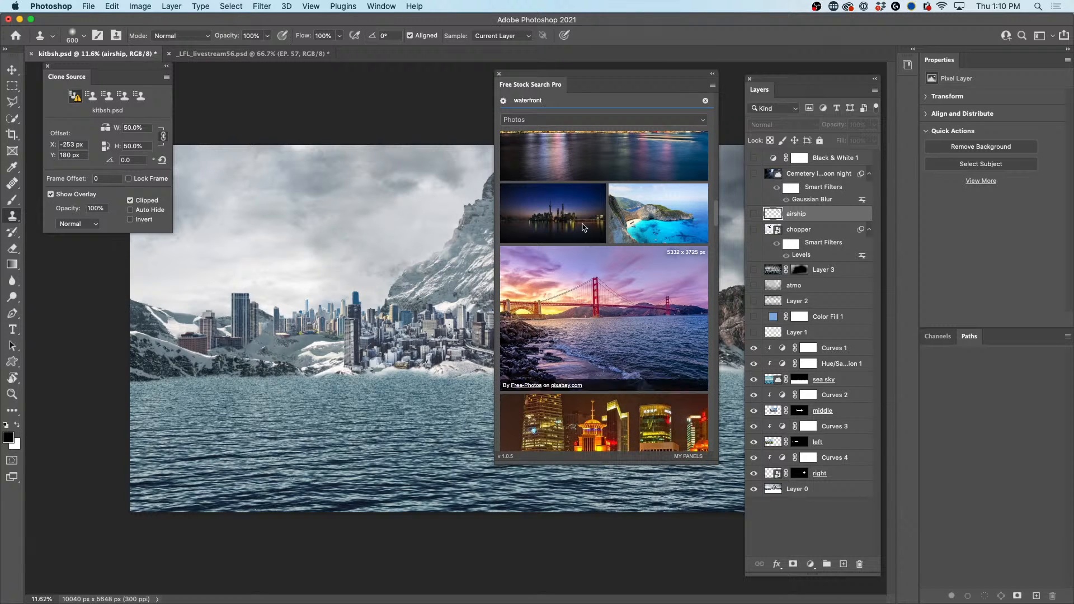
{"action": "scroll", "coordinate": [616, 228], "scroll_direction": "down", "scroll_amount": 8}
{"action": "scroll", "coordinate": [616, 228], "scroll_direction": "down", "scroll_amount": 7}
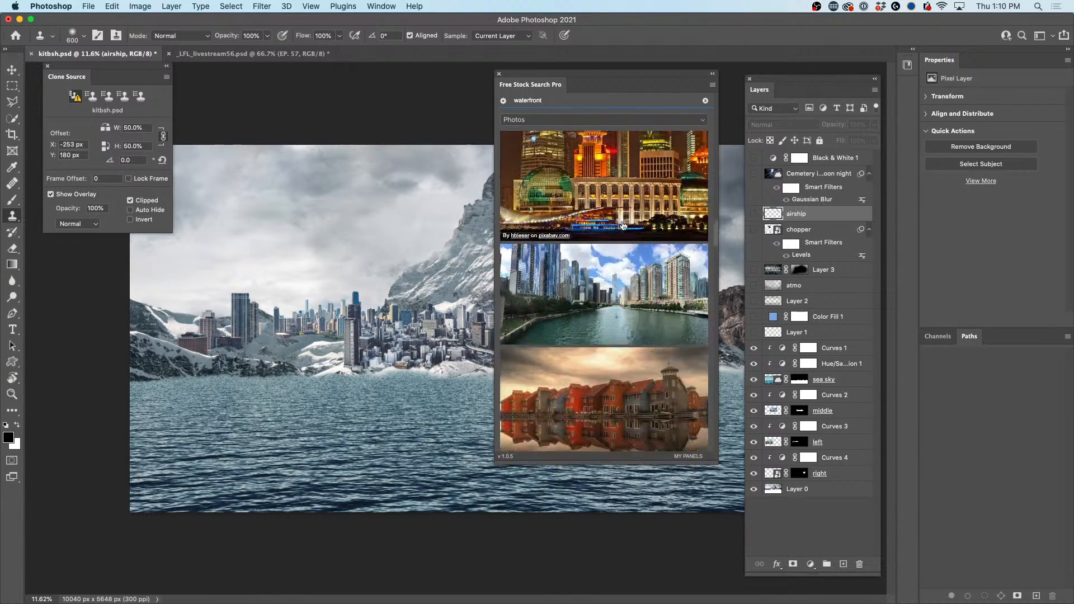
{"action": "scroll", "coordinate": [621, 229], "scroll_direction": "down", "scroll_amount": 3}
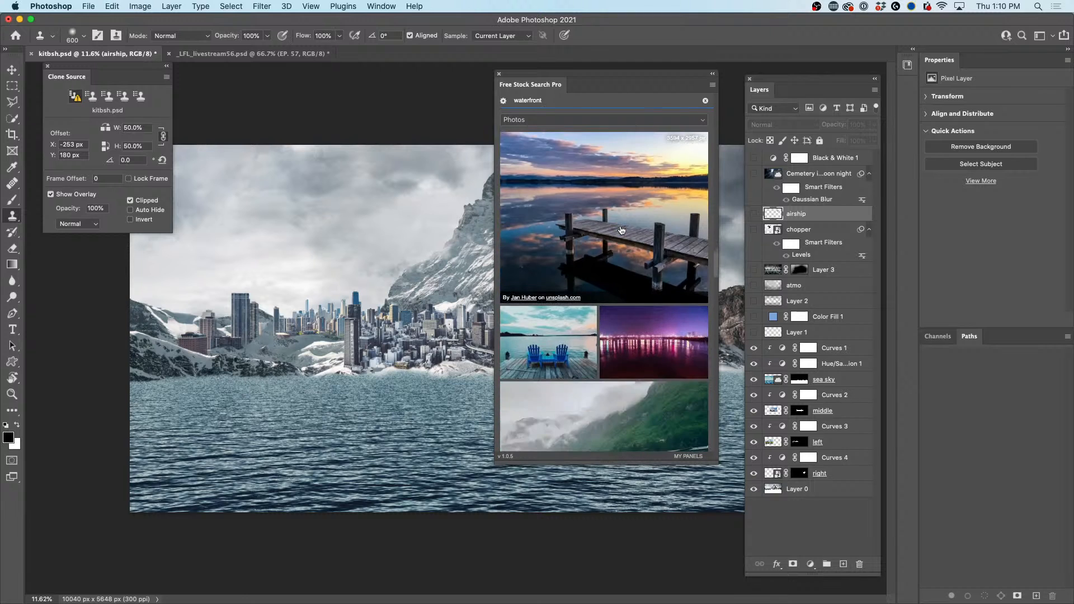
{"action": "scroll", "coordinate": [621, 230], "scroll_direction": "down", "scroll_amount": 10}
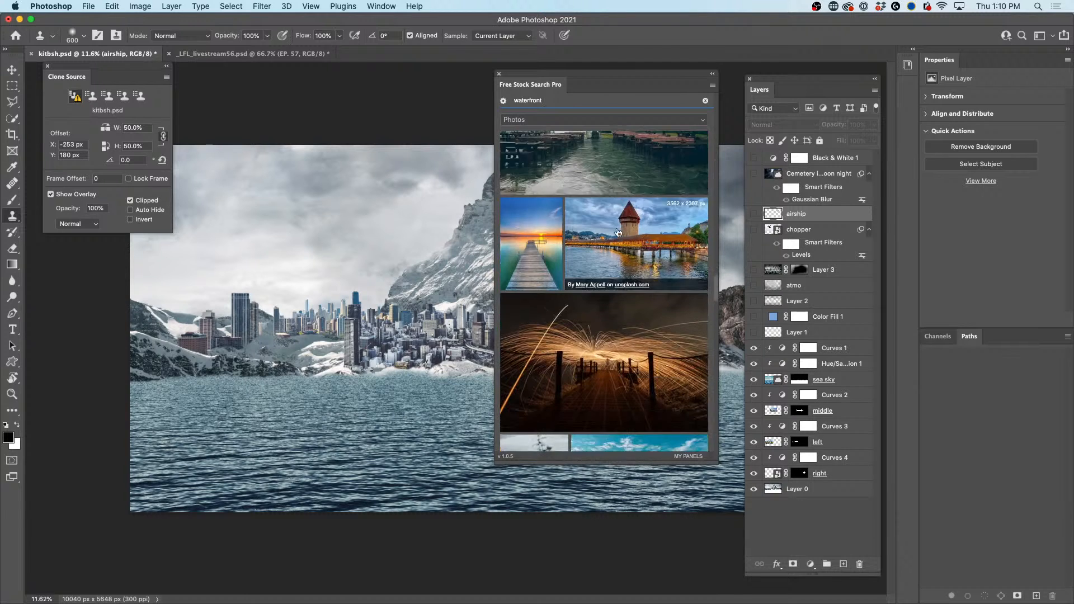
{"action": "scroll", "coordinate": [618, 233], "scroll_direction": "down", "scroll_amount": 10}
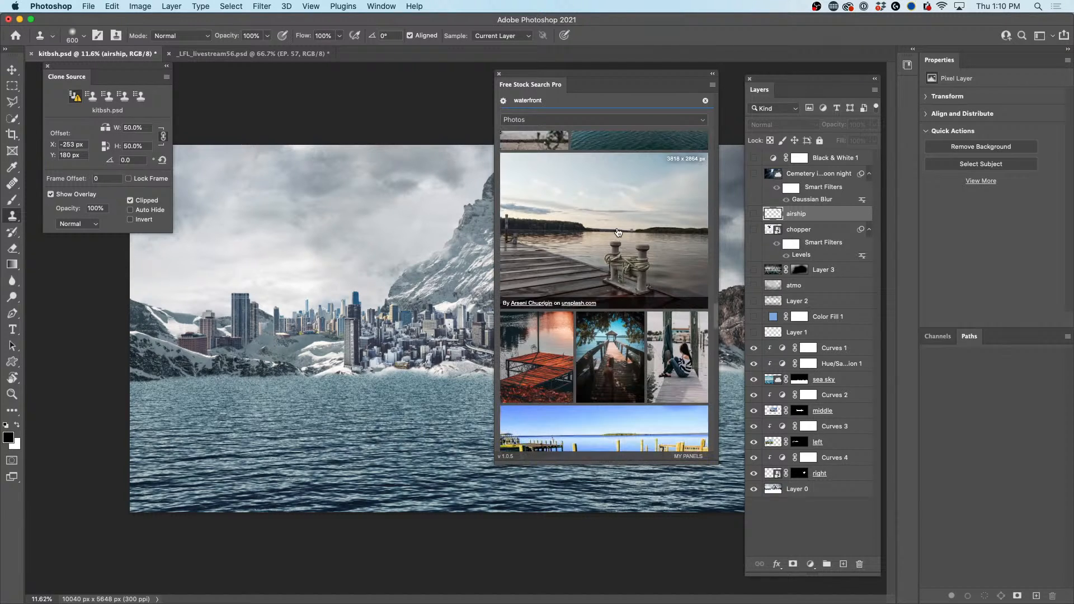
{"action": "scroll", "coordinate": [618, 233], "scroll_direction": "down", "scroll_amount": 5}
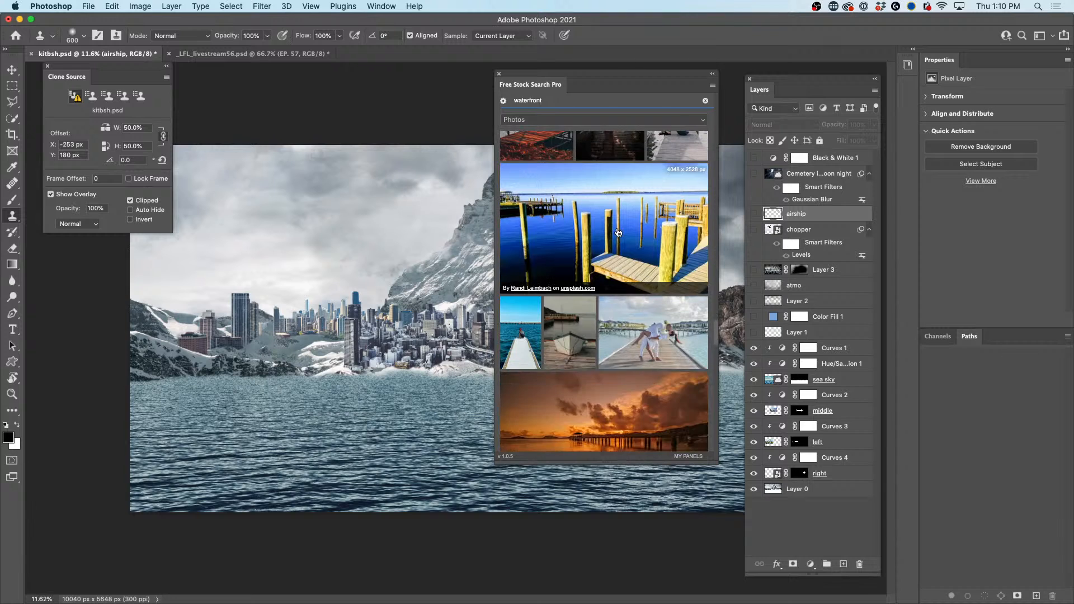
{"action": "scroll", "coordinate": [618, 233], "scroll_direction": "down", "scroll_amount": 5}
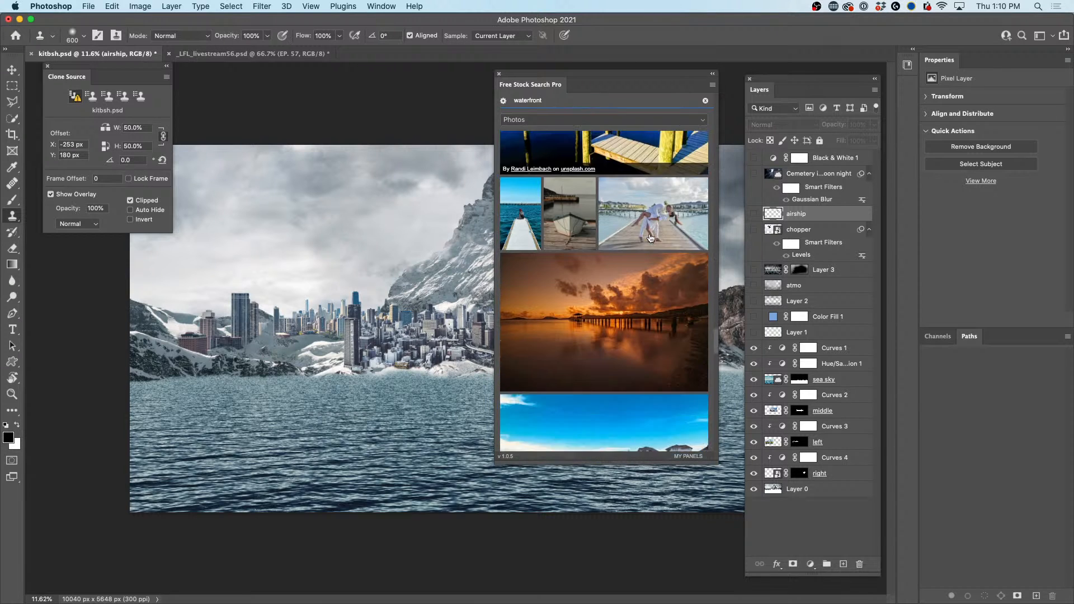
{"action": "scroll", "coordinate": [637, 244], "scroll_direction": "down", "scroll_amount": 5}
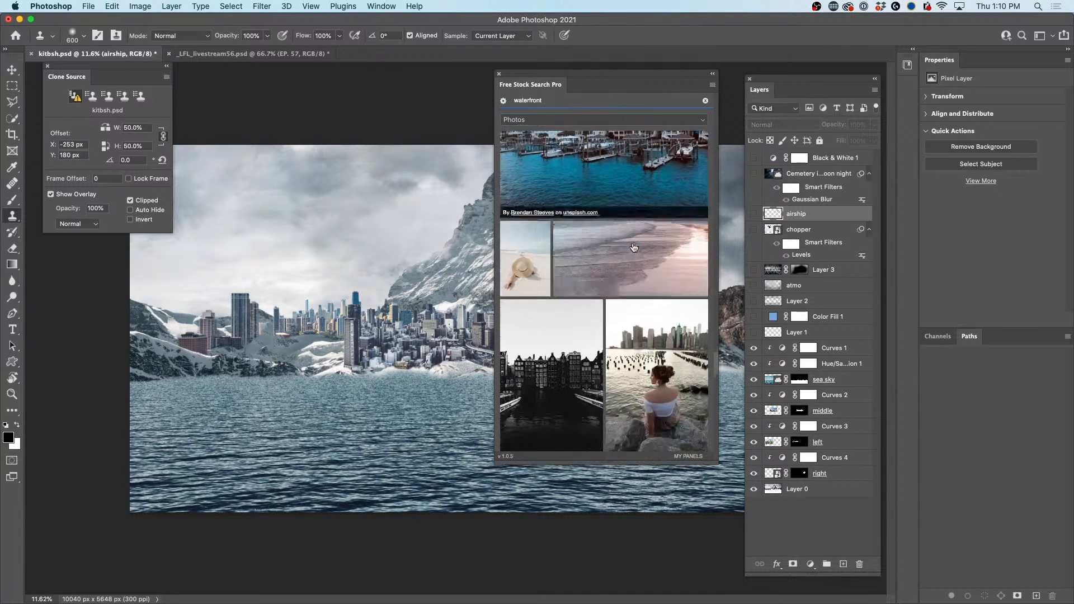
{"action": "scroll", "coordinate": [634, 248], "scroll_direction": "down", "scroll_amount": 6}
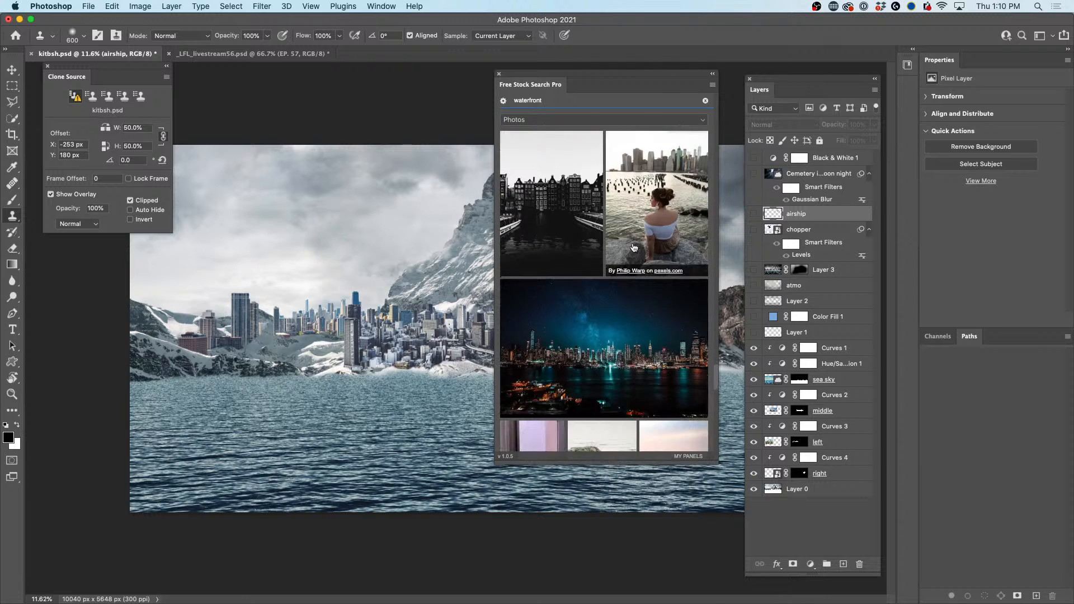
{"action": "scroll", "coordinate": [633, 248], "scroll_direction": "down", "scroll_amount": 6}
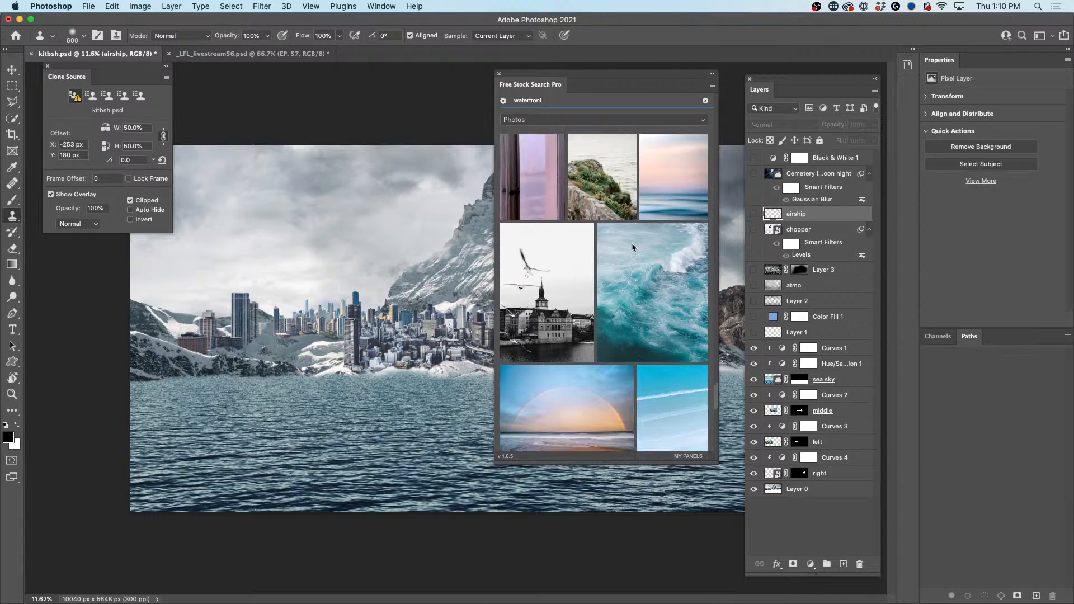
{"action": "scroll", "coordinate": [633, 248], "scroll_direction": "down", "scroll_amount": 6}
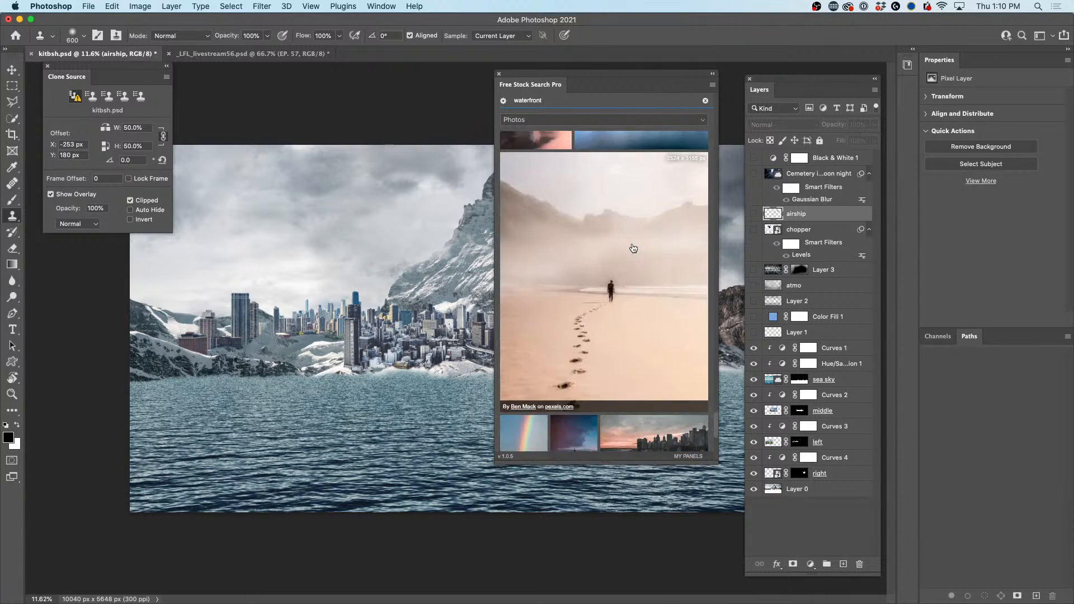
{"action": "scroll", "coordinate": [632, 248], "scroll_direction": "down", "scroll_amount": 5}
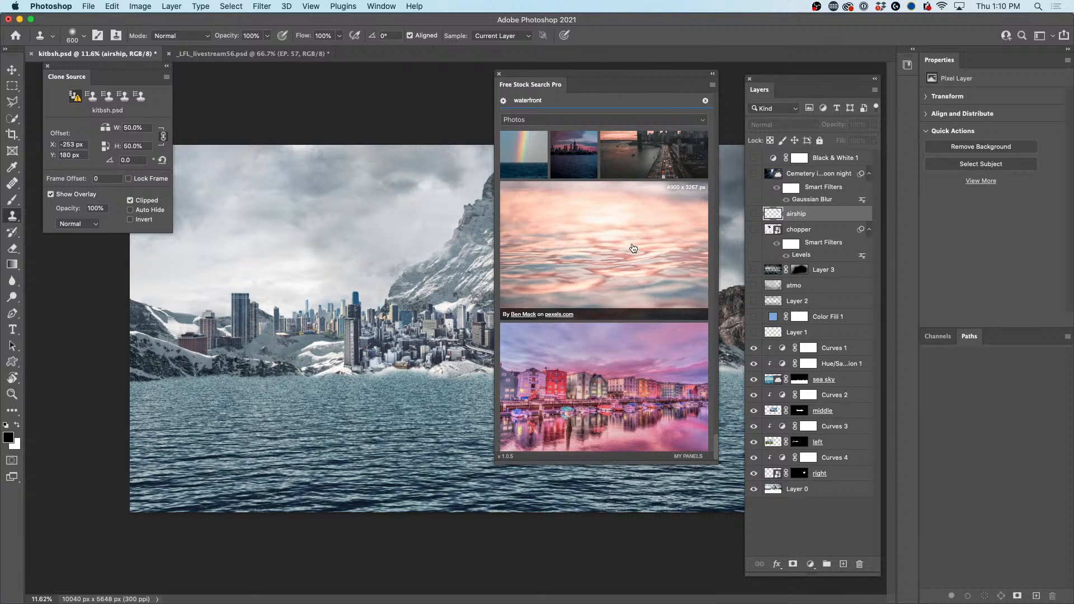
{"action": "scroll", "coordinate": [633, 247], "scroll_direction": "up", "scroll_amount": 1}
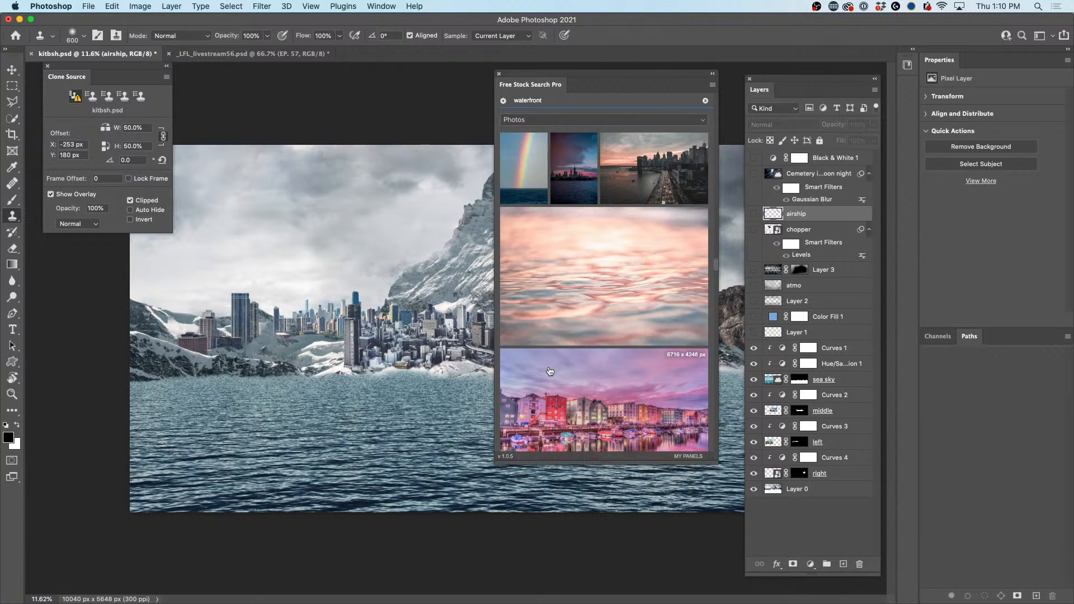
{"action": "scroll", "coordinate": [585, 391], "scroll_direction": "down", "scroll_amount": 3}
{"action": "scroll", "coordinate": [669, 338], "scroll_direction": "down", "scroll_amount": 5}
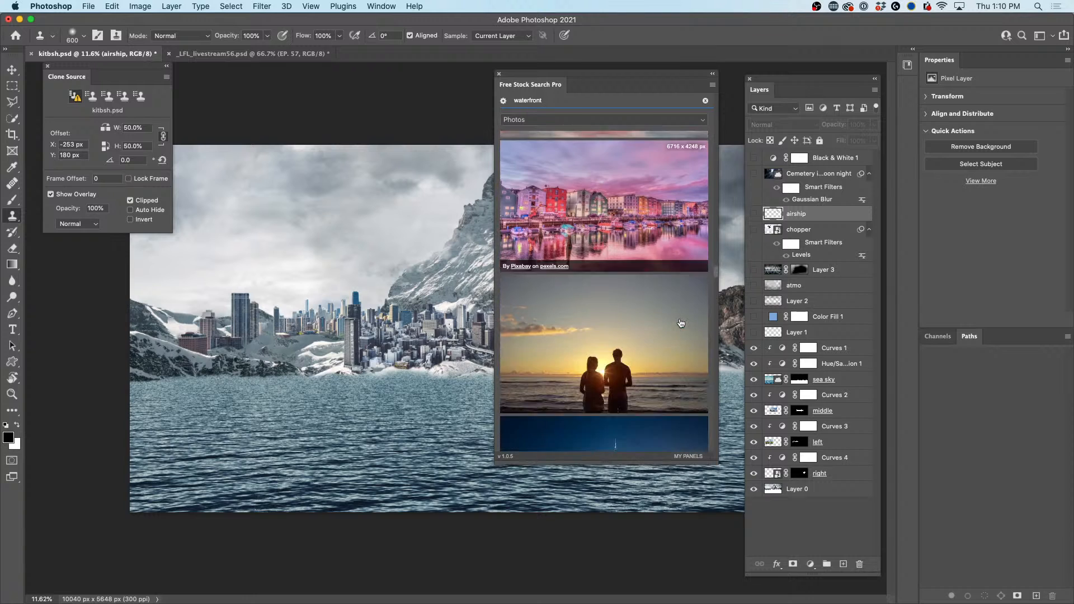
{"action": "scroll", "coordinate": [602, 380], "scroll_direction": "down", "scroll_amount": 2}
{"action": "scroll", "coordinate": [627, 390], "scroll_direction": "down", "scroll_amount": 3}
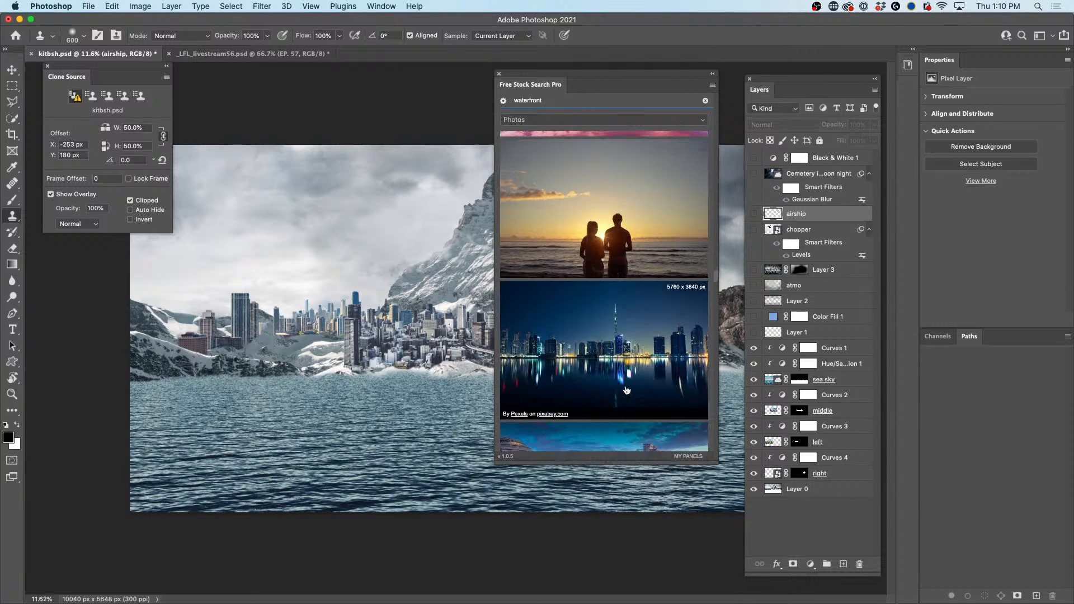
{"action": "scroll", "coordinate": [609, 395], "scroll_direction": "down", "scroll_amount": 4}
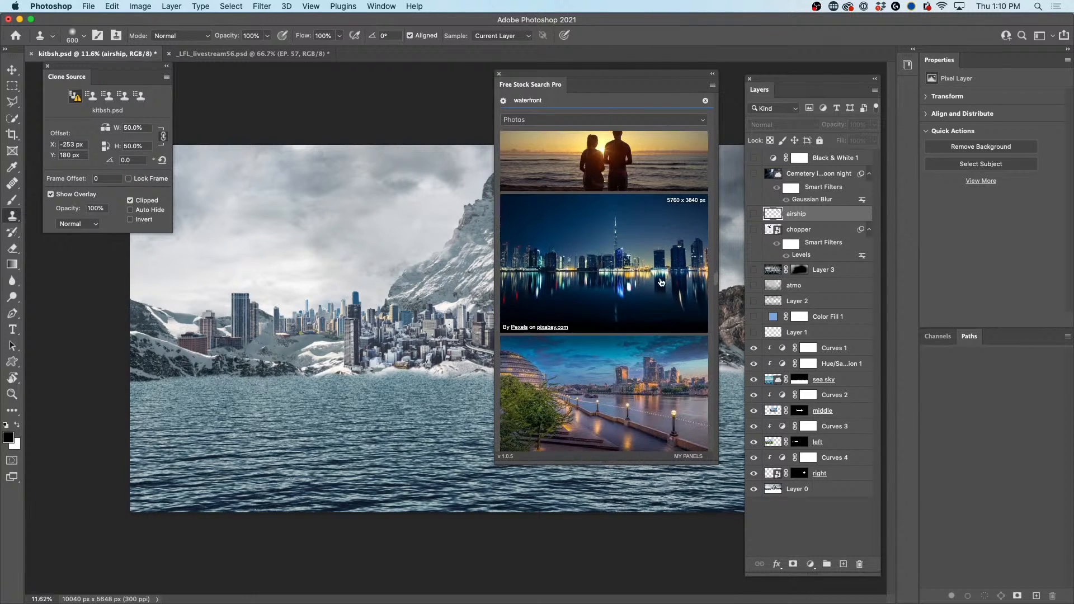
{"action": "scroll", "coordinate": [661, 283], "scroll_direction": "up", "scroll_amount": 7}
{"action": "scroll", "coordinate": [660, 282], "scroll_direction": "down", "scroll_amount": 11}
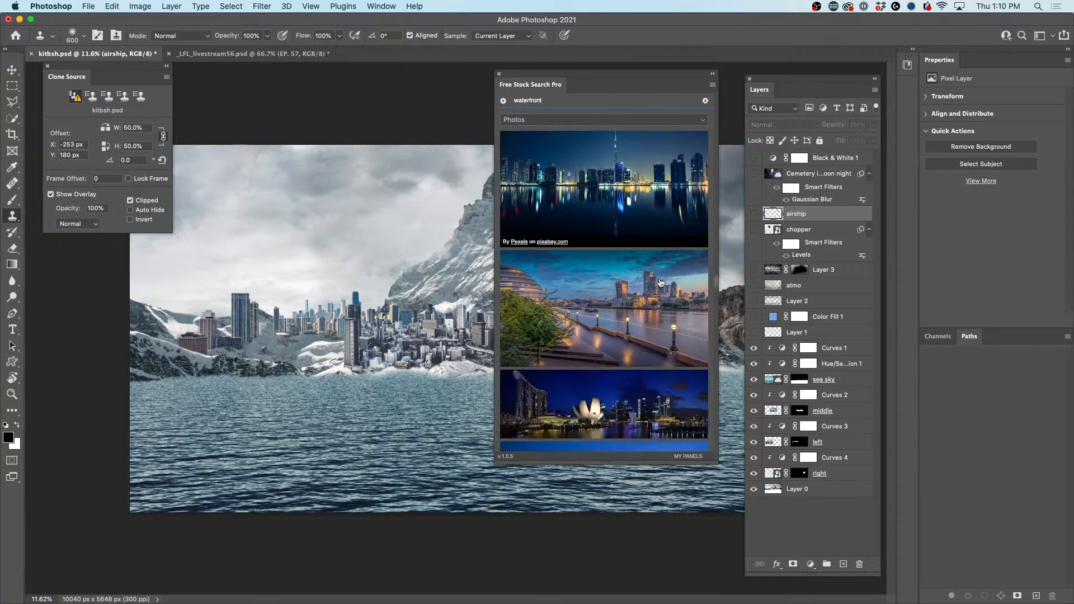
{"action": "scroll", "coordinate": [661, 283], "scroll_direction": "down", "scroll_amount": 15}
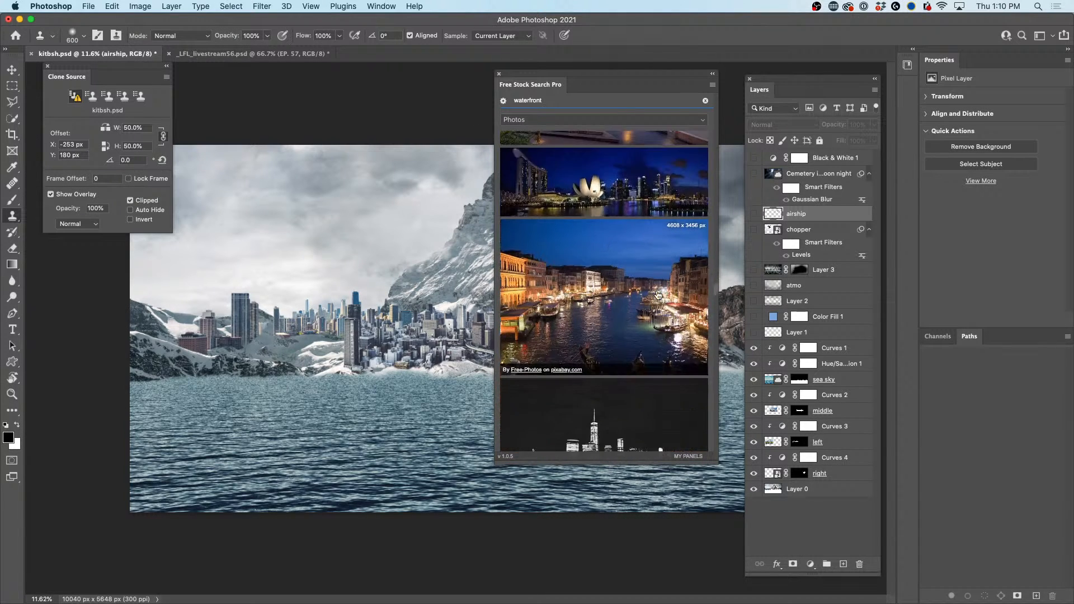
{"action": "scroll", "coordinate": [659, 296], "scroll_direction": "down", "scroll_amount": 5}
{"action": "scroll", "coordinate": [657, 298], "scroll_direction": "down", "scroll_amount": 10}
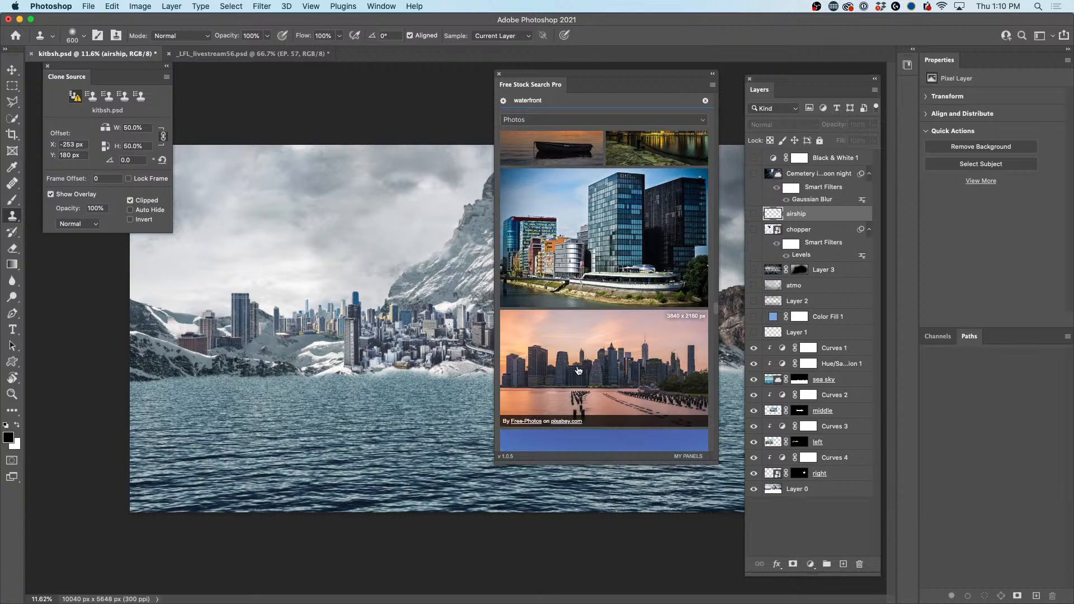
{"action": "scroll", "coordinate": [582, 372], "scroll_direction": "down", "scroll_amount": 6}
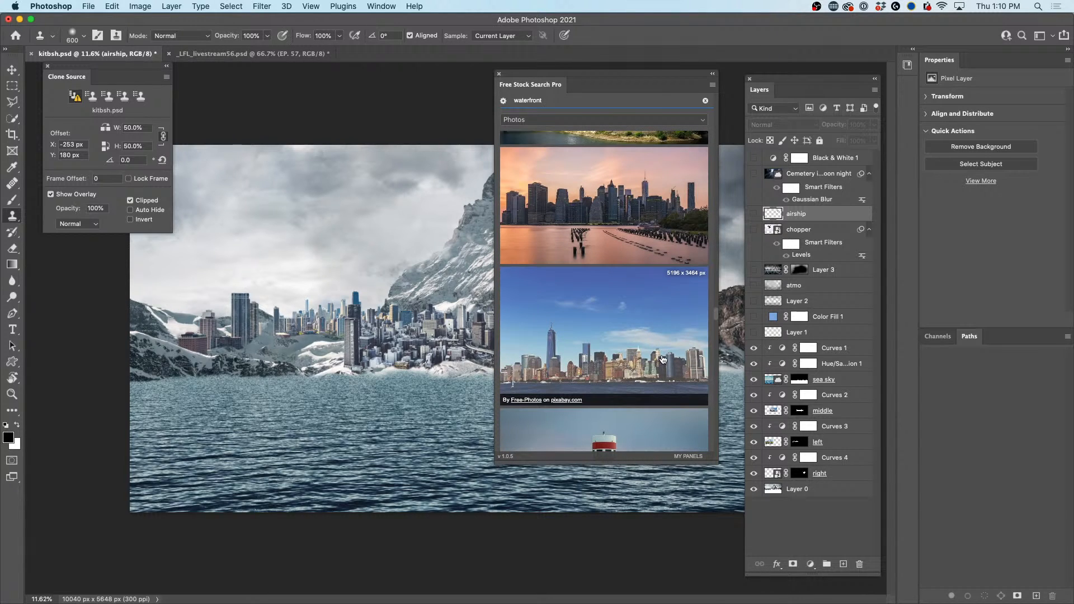
Step: Skim further through the waterfront photos and refine the free stock search to "new york waterfront"
{"action": "scroll", "coordinate": [661, 358], "scroll_direction": "down", "scroll_amount": 2}
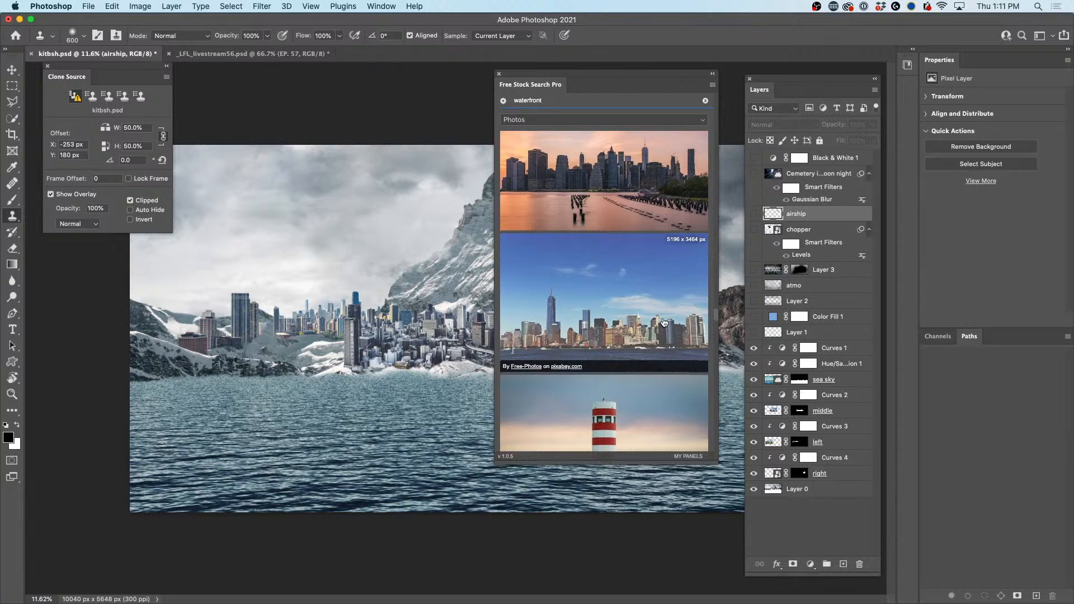
{"action": "scroll", "coordinate": [663, 322], "scroll_direction": "down", "scroll_amount": 12}
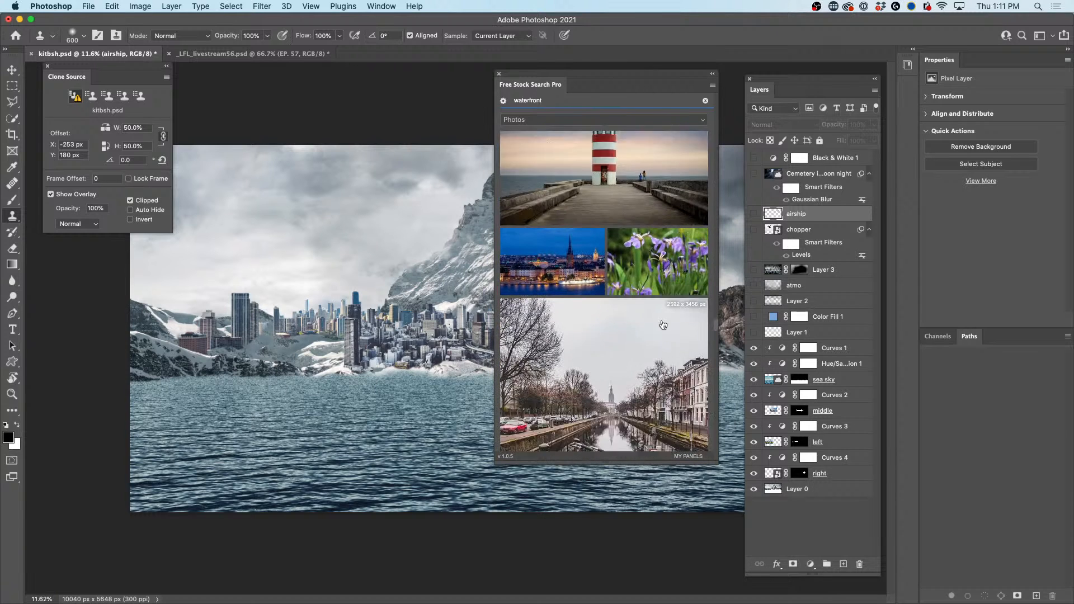
{"action": "scroll", "coordinate": [663, 324], "scroll_direction": "down", "scroll_amount": 15}
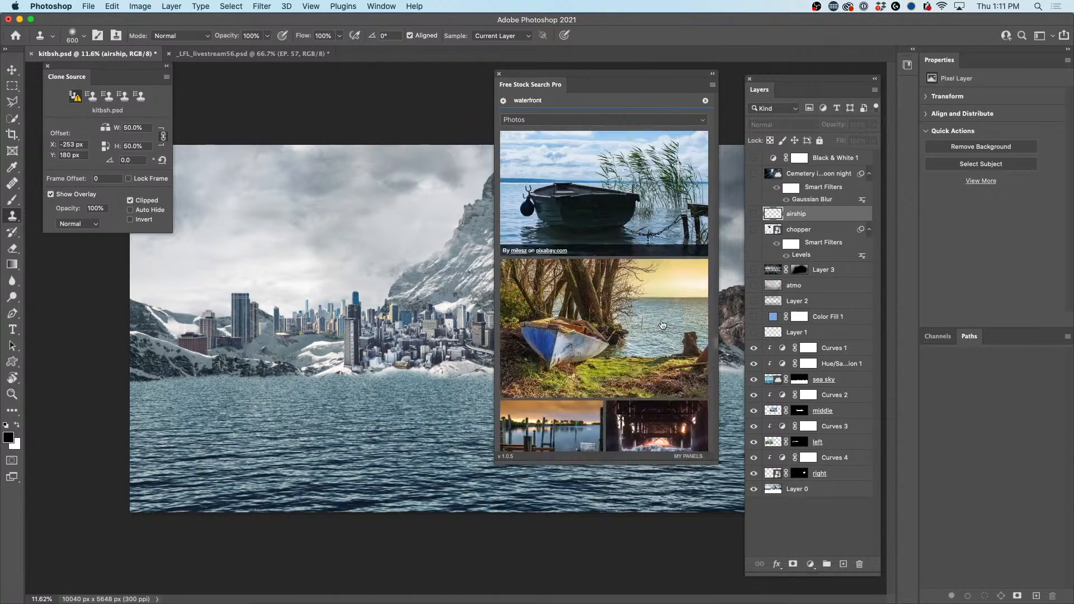
{"action": "scroll", "coordinate": [662, 325], "scroll_direction": "down", "scroll_amount": 15}
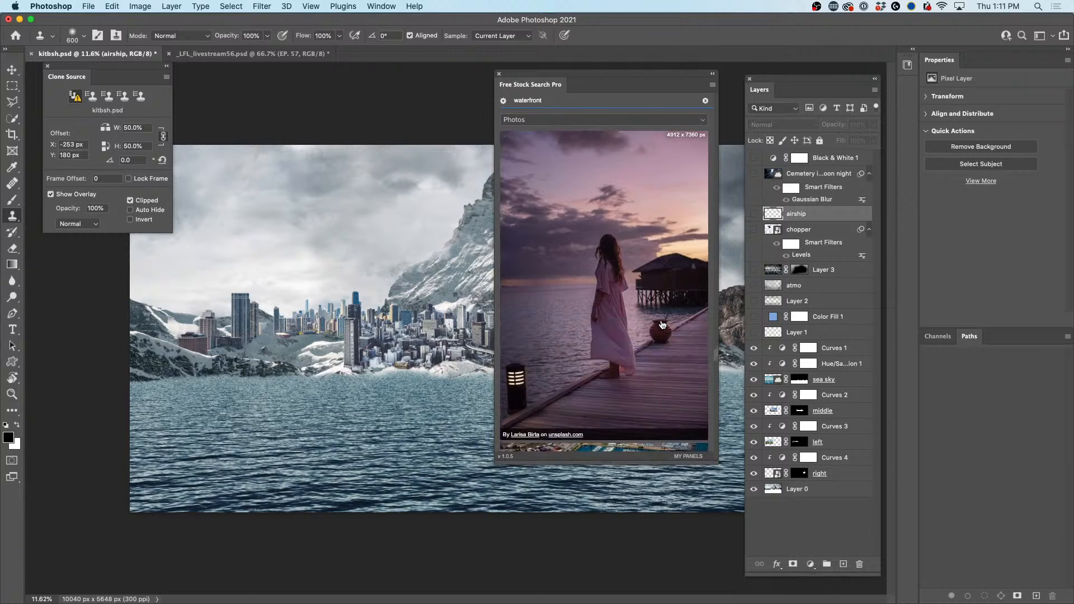
{"action": "scroll", "coordinate": [662, 325], "scroll_direction": "down", "scroll_amount": 15}
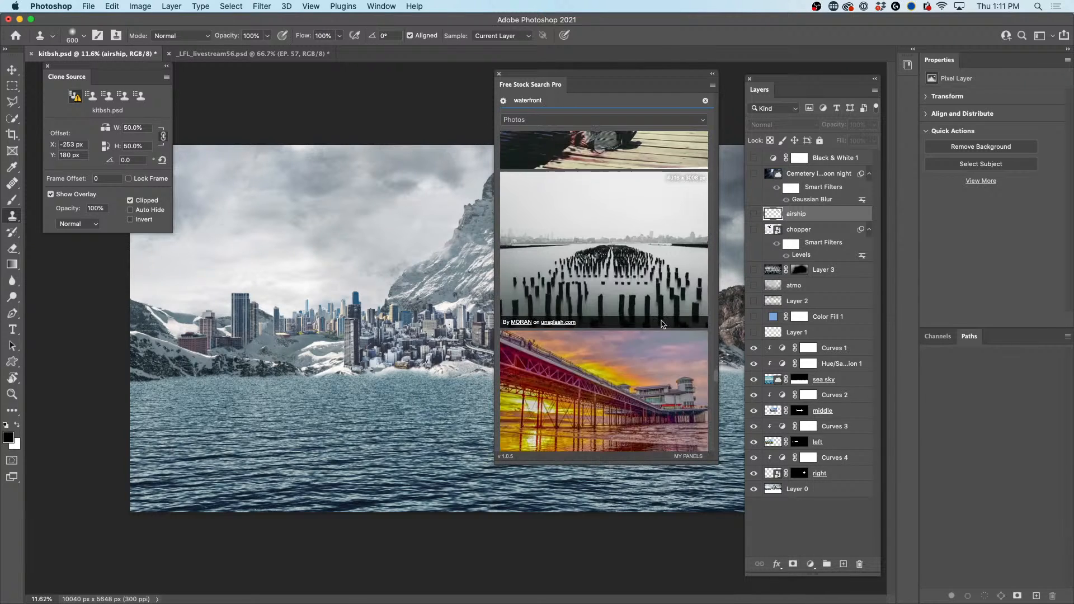
{"action": "scroll", "coordinate": [661, 313], "scroll_direction": "down", "scroll_amount": 5}
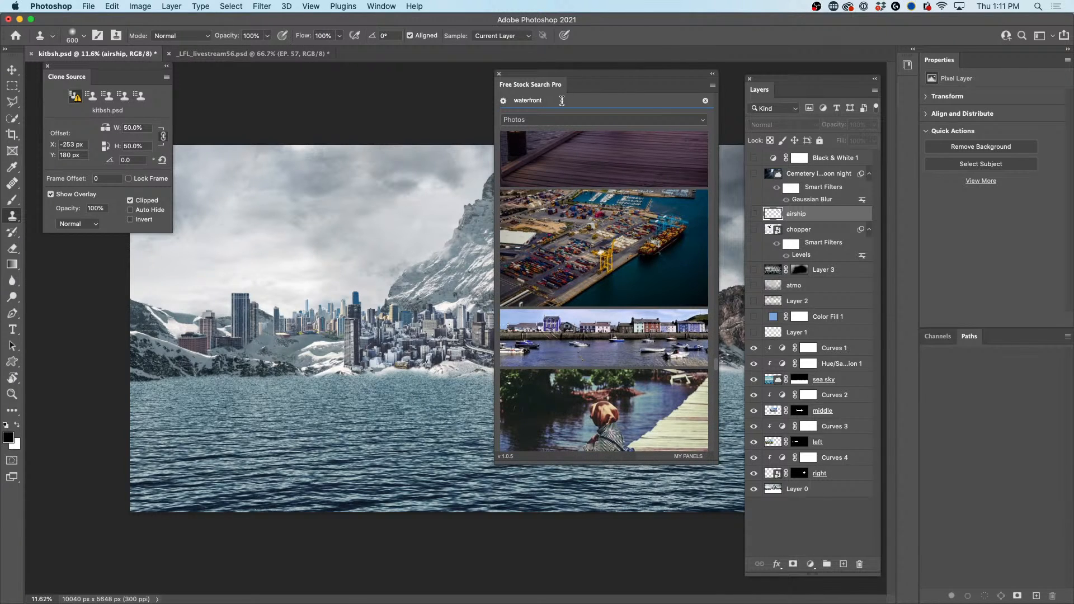
{"action": "left_click_drag", "start_coordinate": [556, 100], "coordinate": [493, 104]}
{"action": "type", "text": "new york waterfront"}
{"action": "key", "text": "Return"}
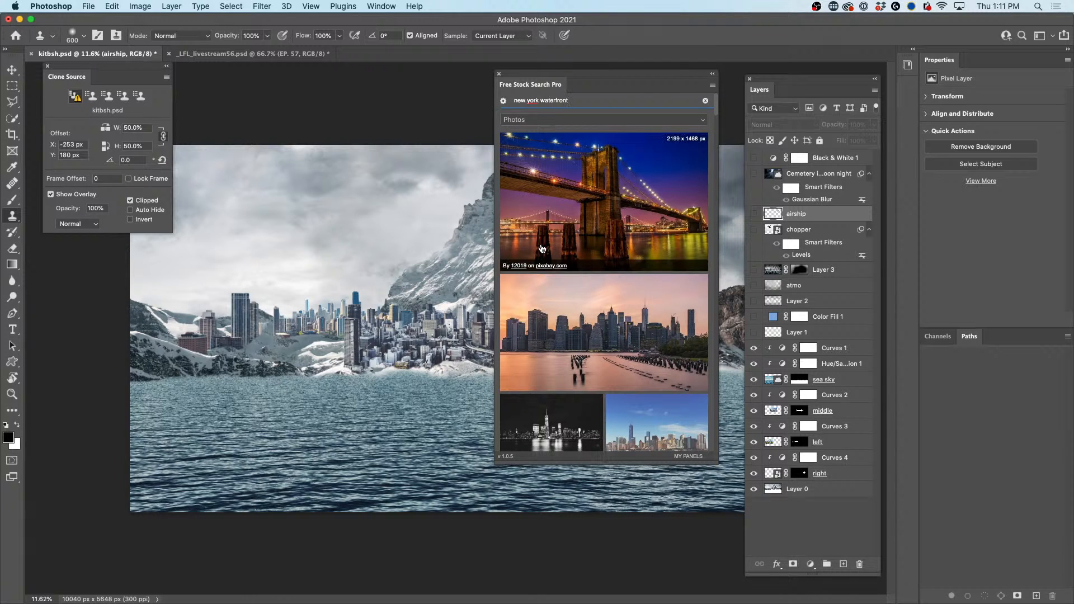
Step: Browse the New York waterfront photos for skylines, bridges and shorelines that could serve as composite material
{"action": "scroll", "coordinate": [619, 235], "scroll_direction": "down", "scroll_amount": 1}
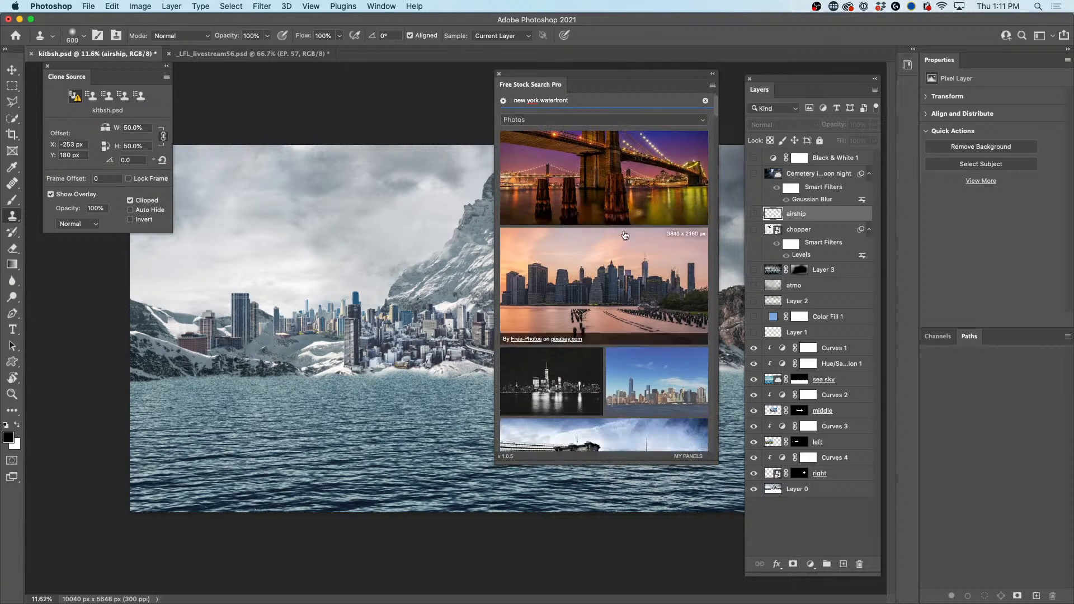
{"action": "scroll", "coordinate": [632, 235], "scroll_direction": "down", "scroll_amount": 2}
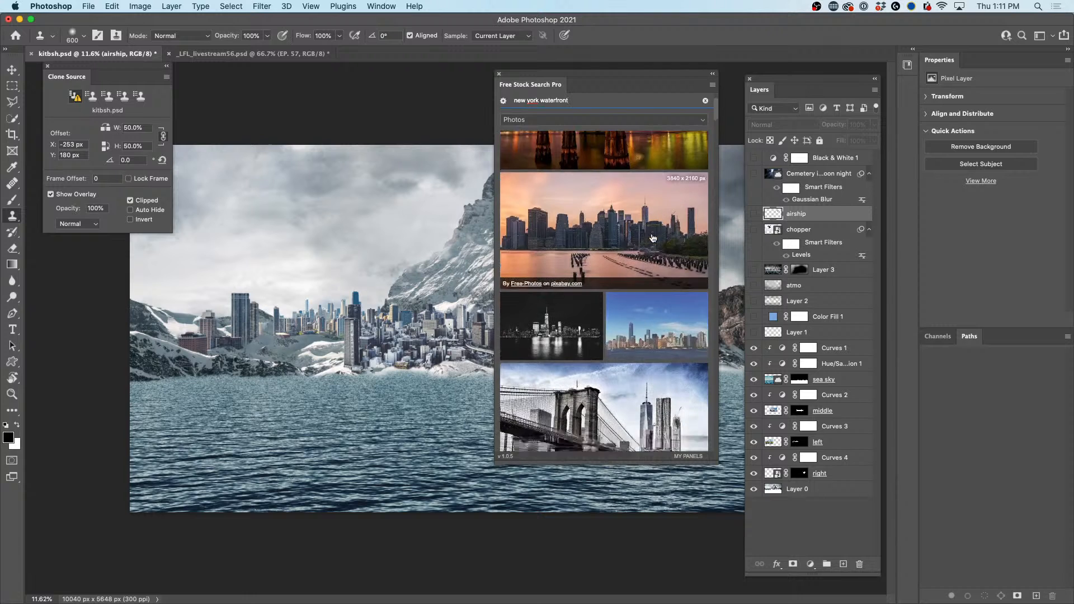
{"action": "scroll", "coordinate": [629, 251], "scroll_direction": "down", "scroll_amount": 3}
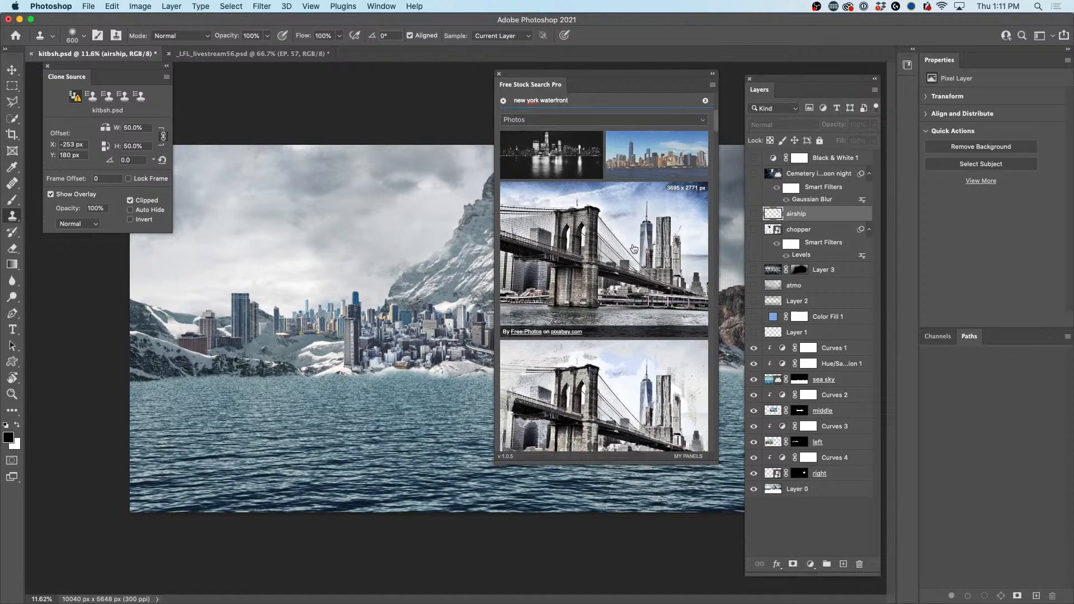
{"action": "scroll", "coordinate": [634, 249], "scroll_direction": "down", "scroll_amount": 10}
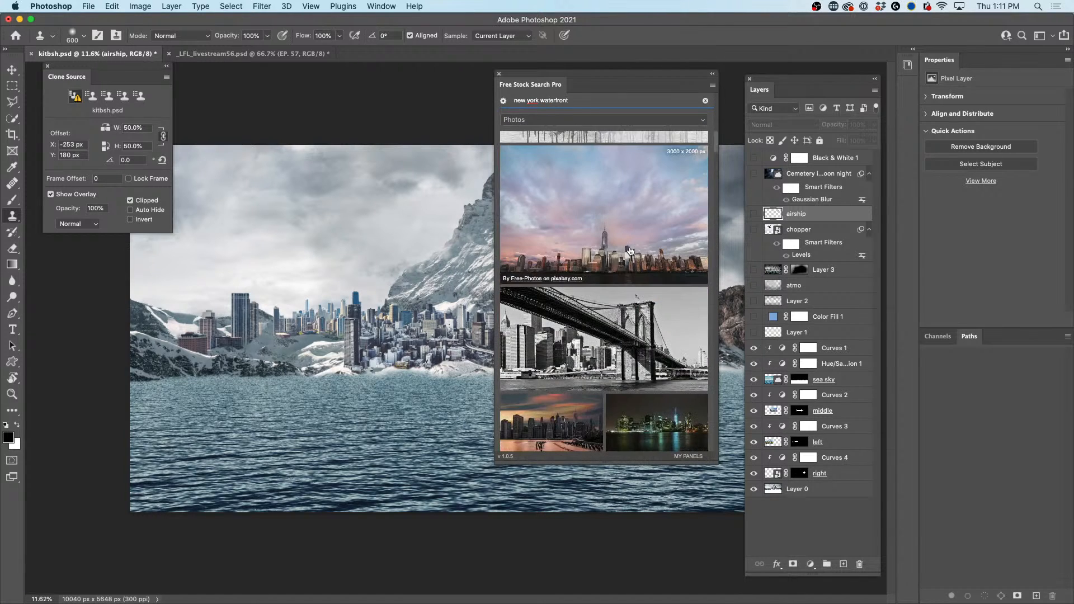
{"action": "scroll", "coordinate": [630, 250], "scroll_direction": "down", "scroll_amount": 2}
{"action": "scroll", "coordinate": [628, 251], "scroll_direction": "down", "scroll_amount": 5}
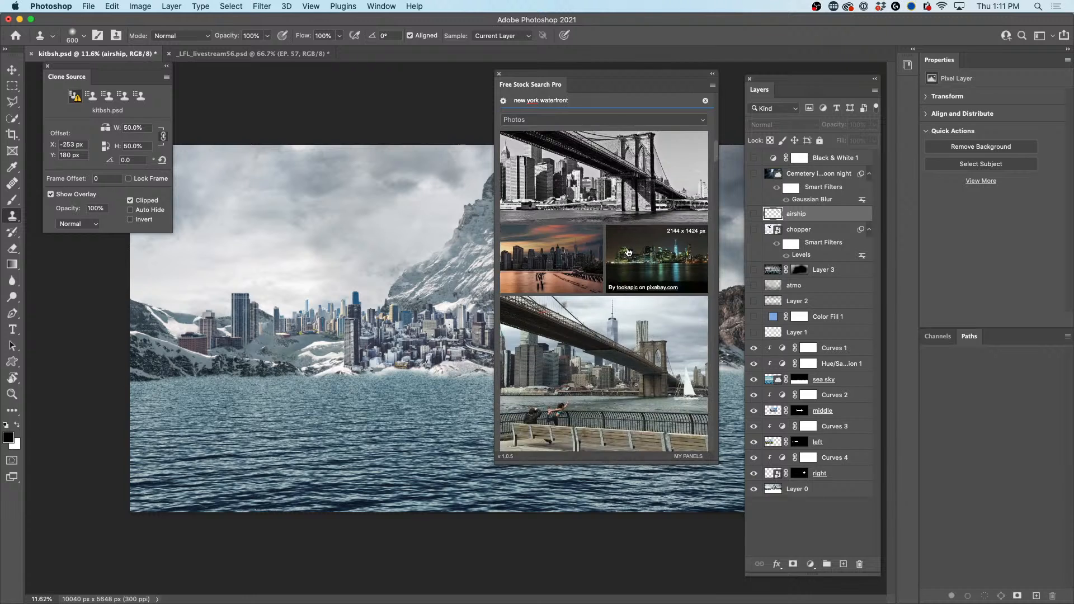
{"action": "scroll", "coordinate": [610, 294], "scroll_direction": "down", "scroll_amount": 3}
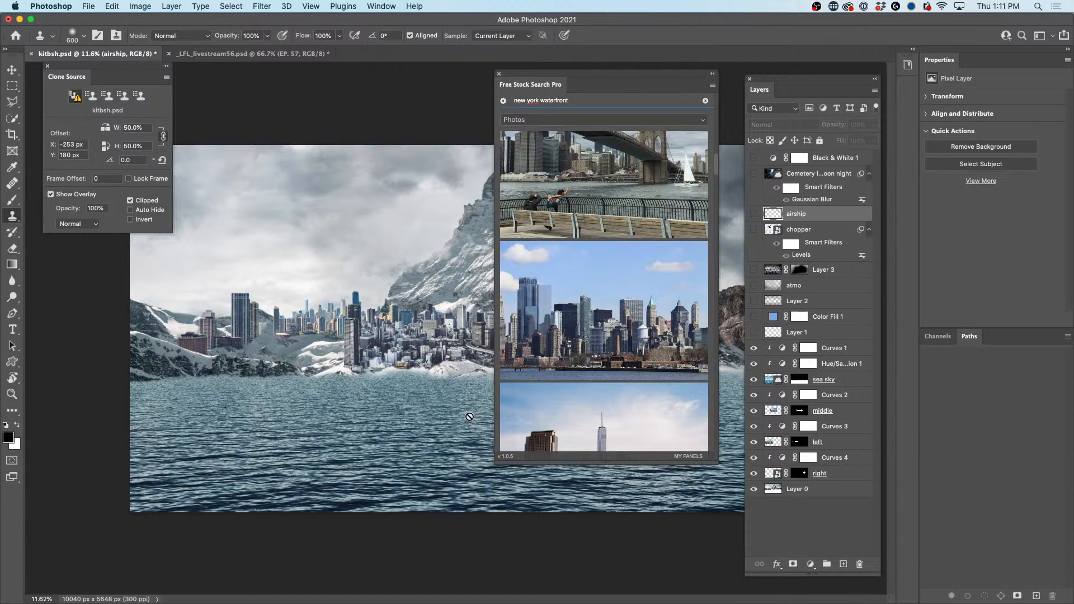
{"action": "scroll", "coordinate": [626, 347], "scroll_direction": "down", "scroll_amount": 3}
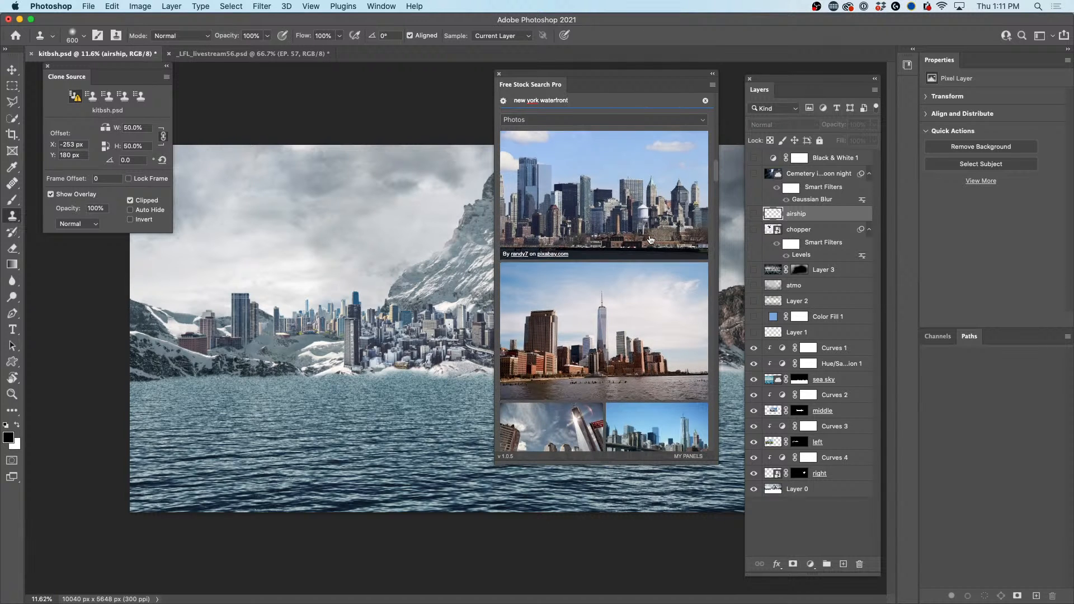
{"action": "scroll", "coordinate": [637, 393], "scroll_direction": "down", "scroll_amount": 3}
{"action": "scroll", "coordinate": [638, 393], "scroll_direction": "down", "scroll_amount": 4}
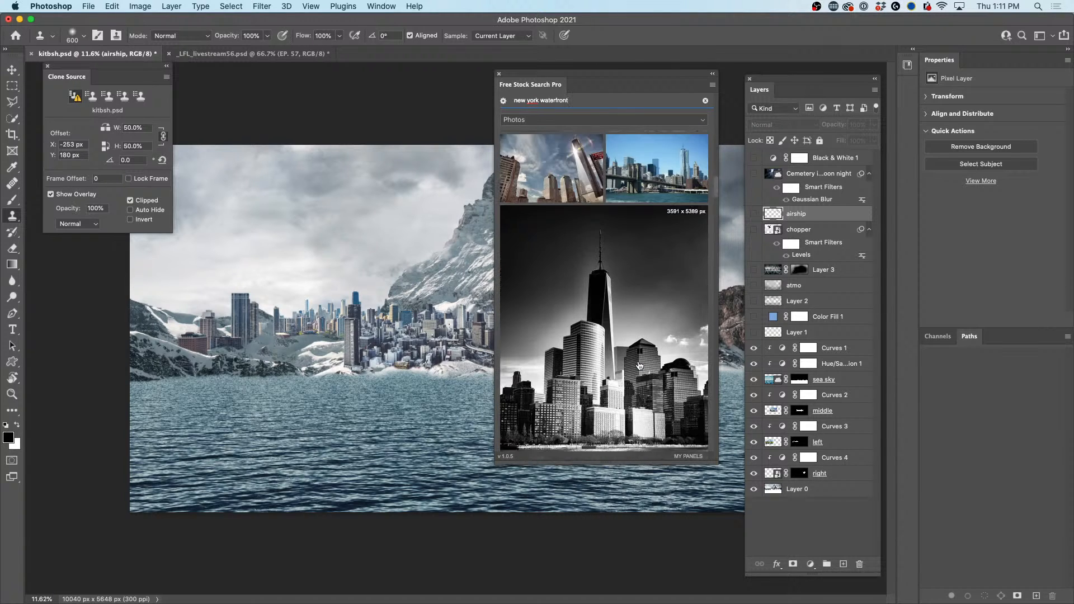
{"action": "scroll", "coordinate": [640, 365], "scroll_direction": "down", "scroll_amount": 5}
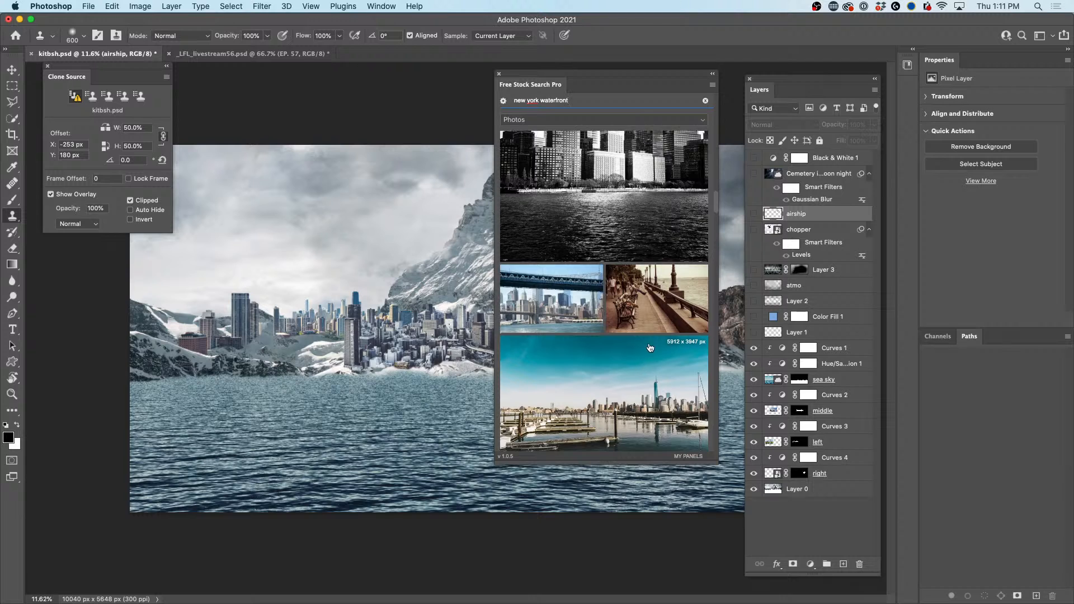
{"action": "scroll", "coordinate": [648, 349], "scroll_direction": "down", "scroll_amount": 6}
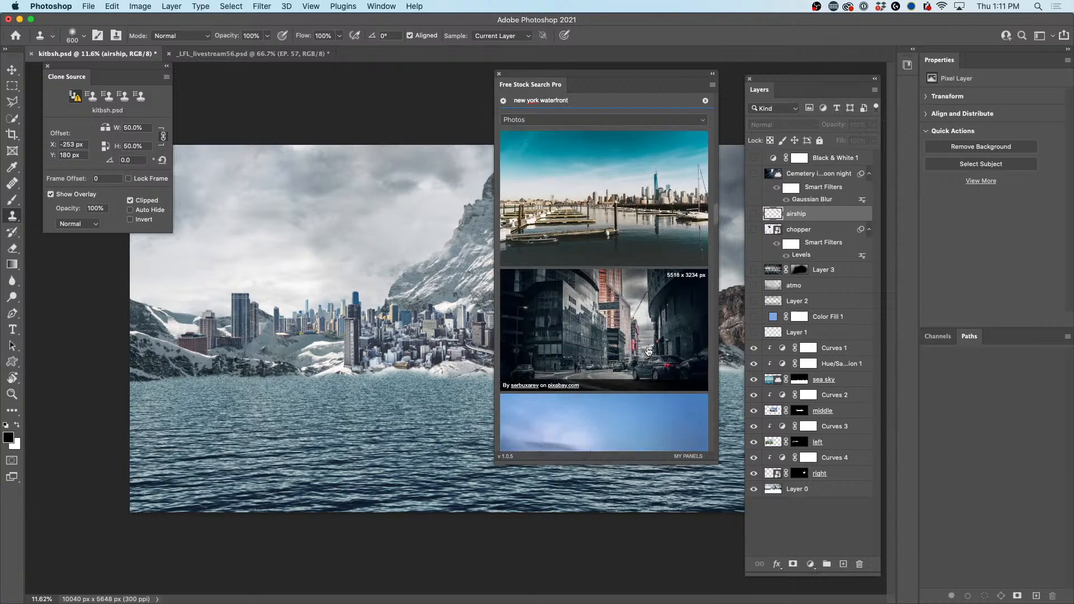
{"action": "scroll", "coordinate": [648, 353], "scroll_direction": "down", "scroll_amount": 4}
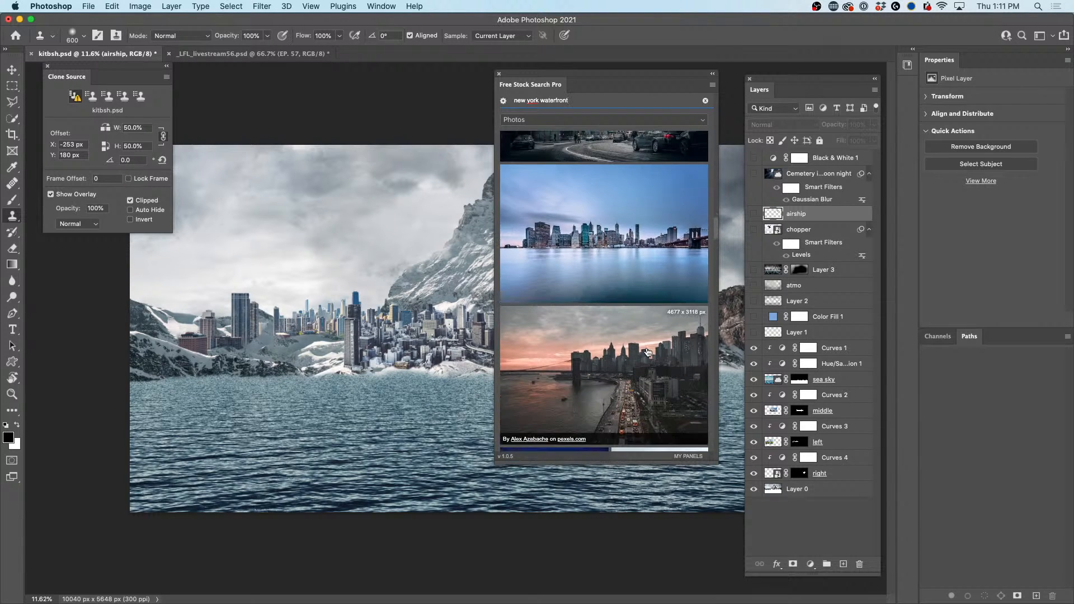
{"action": "scroll", "coordinate": [628, 301], "scroll_direction": "down", "scroll_amount": 5}
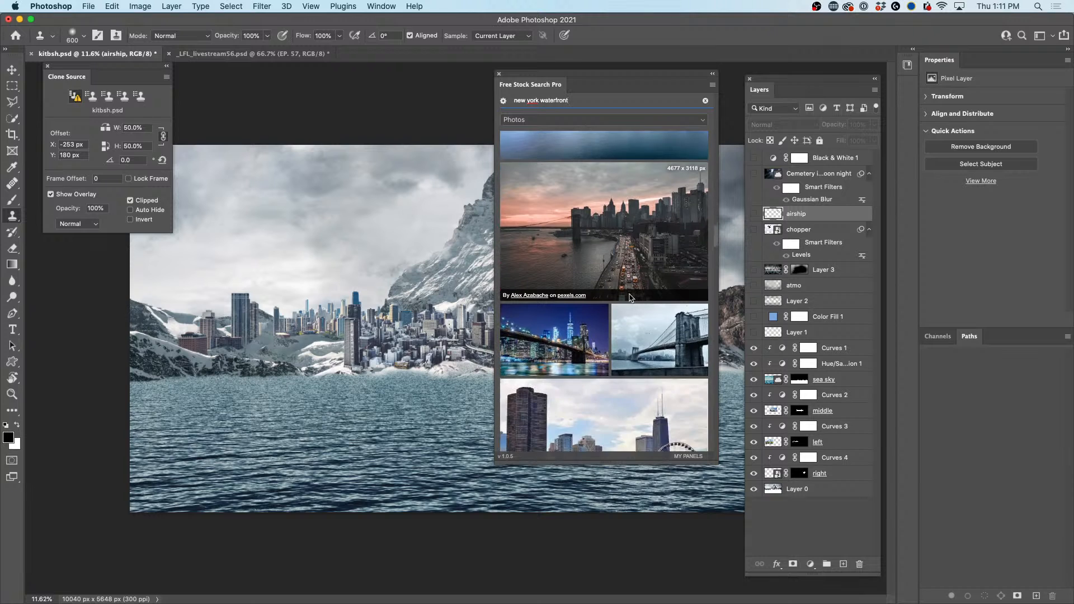
{"action": "scroll", "coordinate": [649, 336], "scroll_direction": "down", "scroll_amount": 10}
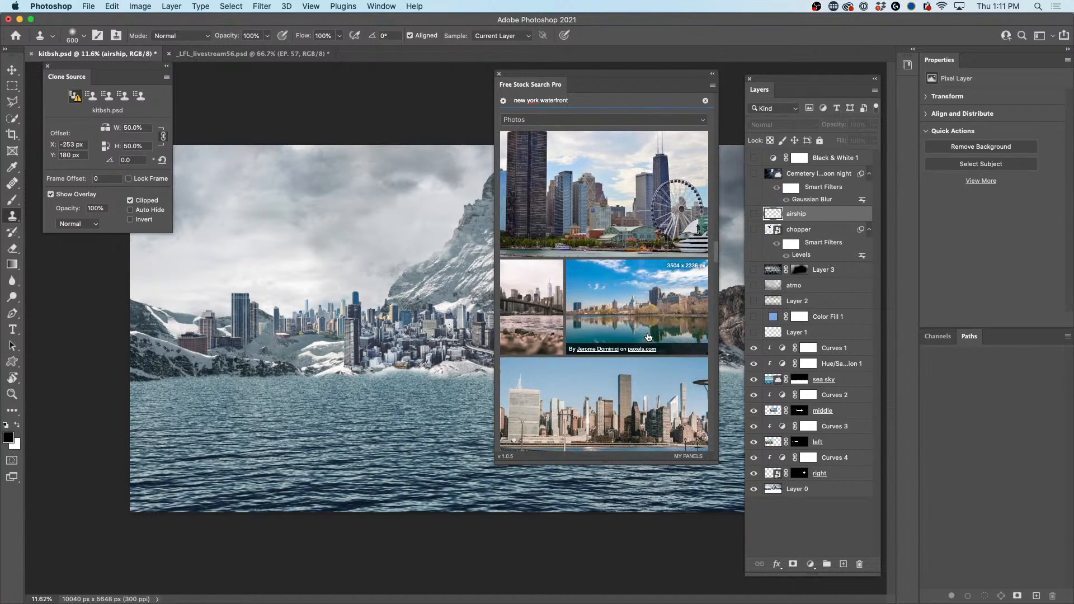
{"action": "scroll", "coordinate": [645, 340], "scroll_direction": "down", "scroll_amount": 3}
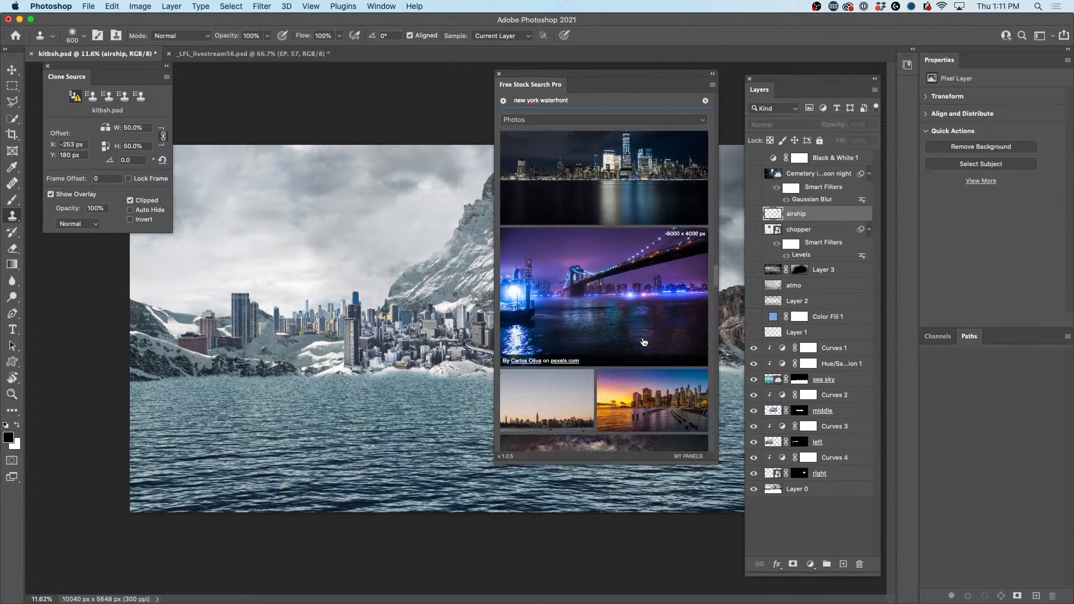
Step: Shift the Layers panel slightly, open the Libraries panel, and float it enlarged over the stock search window
{"action": "left_click_drag", "start_coordinate": [827, 83], "coordinate": [807, 65]}
{"action": "left_click", "coordinate": [907, 66]}
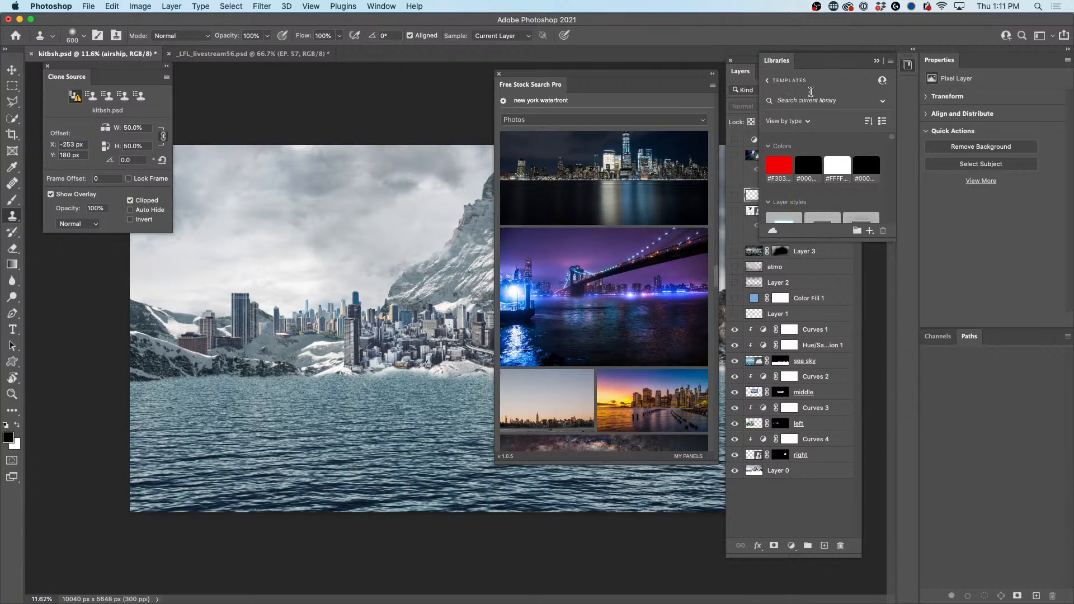
{"action": "left_click_drag", "start_coordinate": [782, 60], "coordinate": [346, 90]}
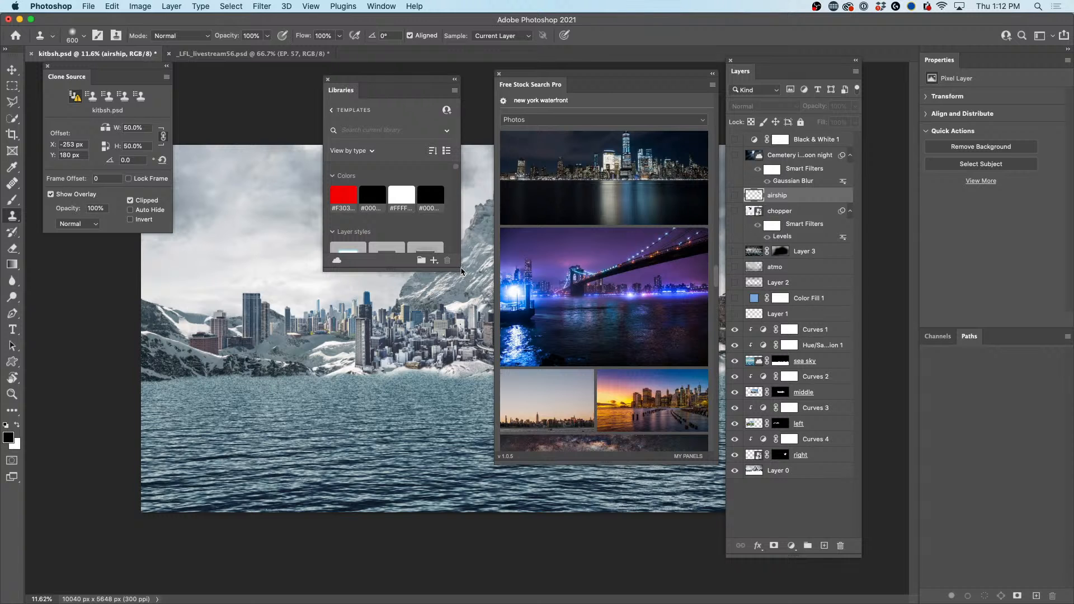
{"action": "left_click_drag", "start_coordinate": [459, 269], "coordinate": [628, 536]}
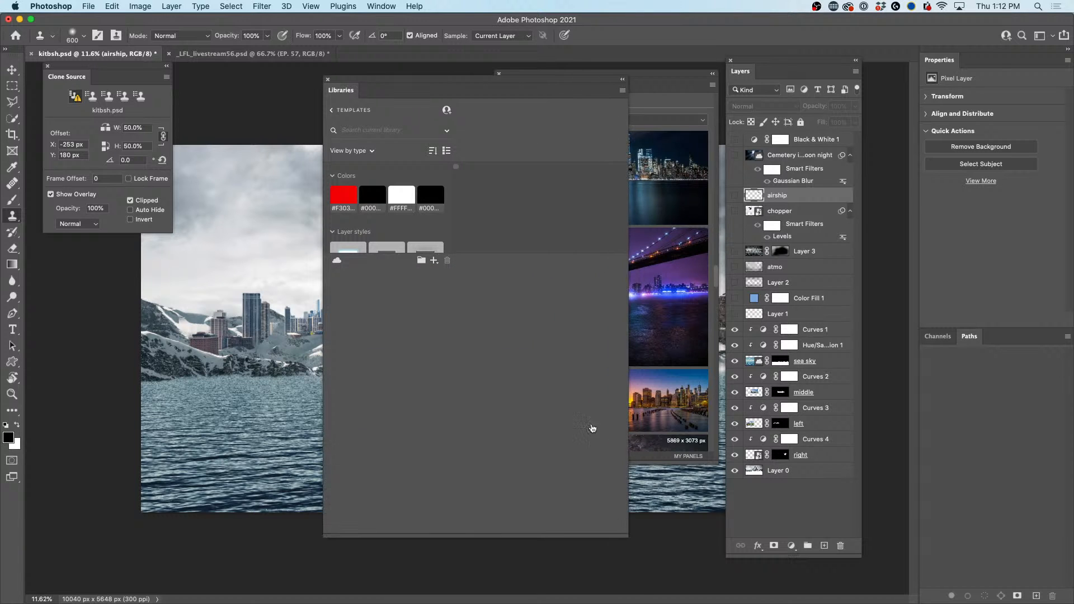
{"action": "left_click_drag", "start_coordinate": [400, 84], "coordinate": [595, 87]}
Step: Switch the Libraries search scope to Adobe Stock and search for "waterfront AND New Yourk"
{"action": "left_click", "coordinate": [589, 136]}
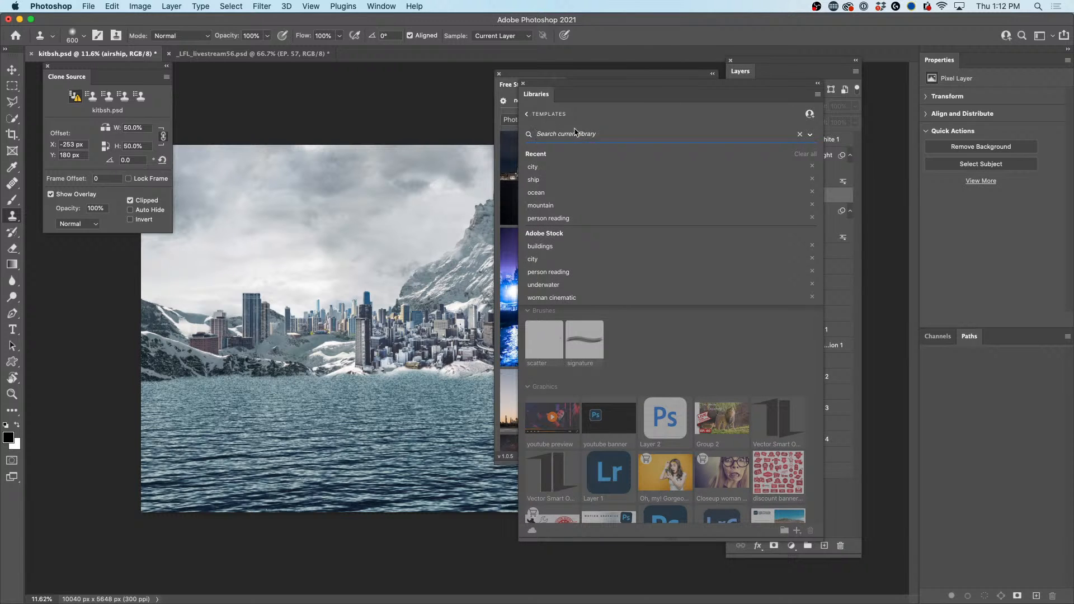
{"action": "left_click", "coordinate": [813, 136]}
{"action": "left_click", "coordinate": [791, 163]}
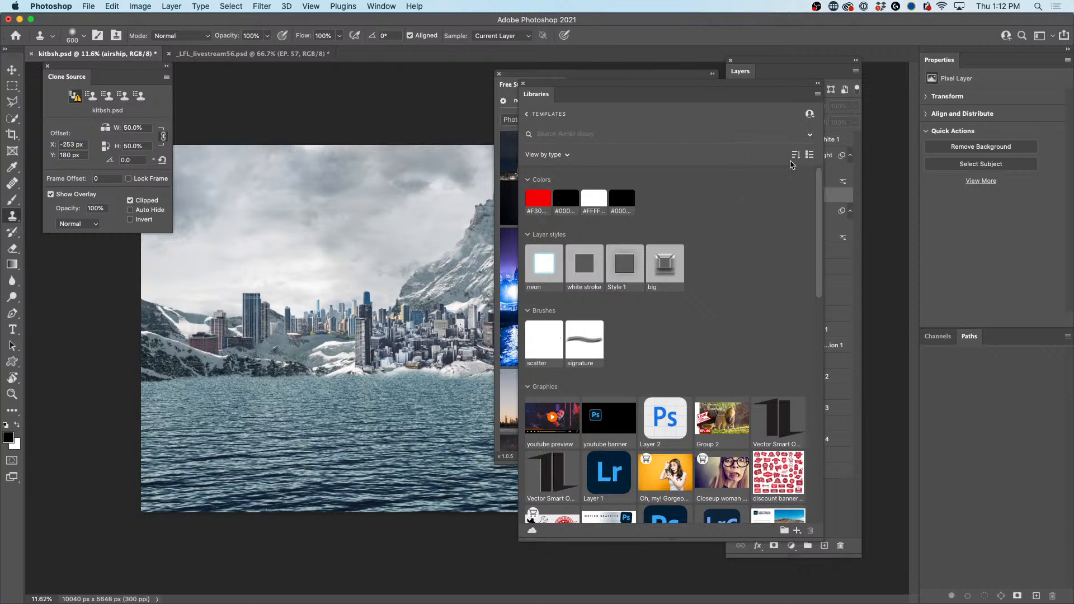
{"action": "left_click", "coordinate": [677, 132]}
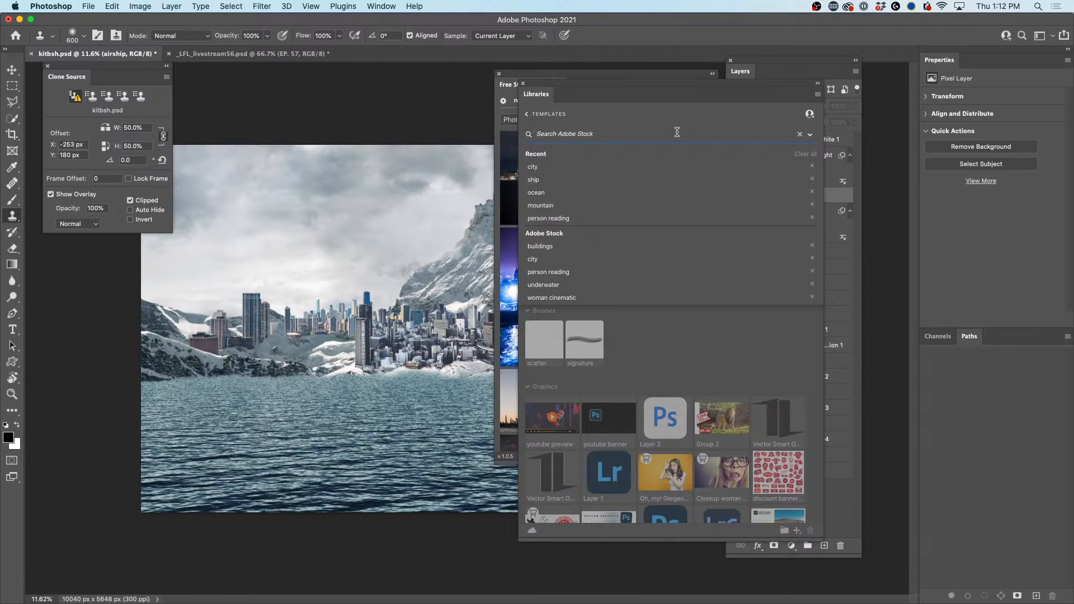
{"action": "type", "text": "waterfro"}
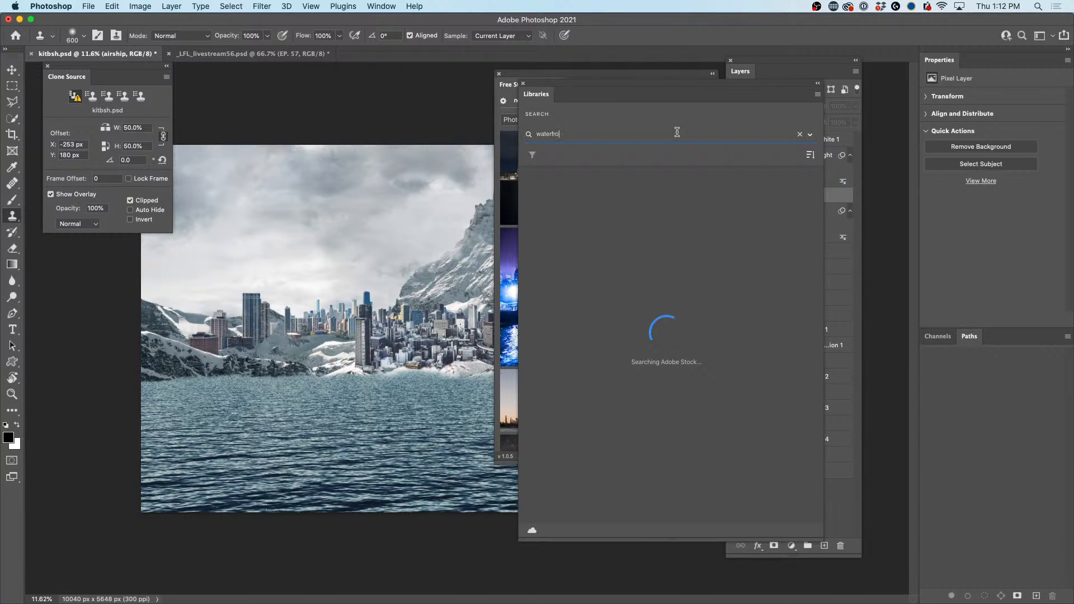
{"action": "type", "text": "nt AND New Yourk"}
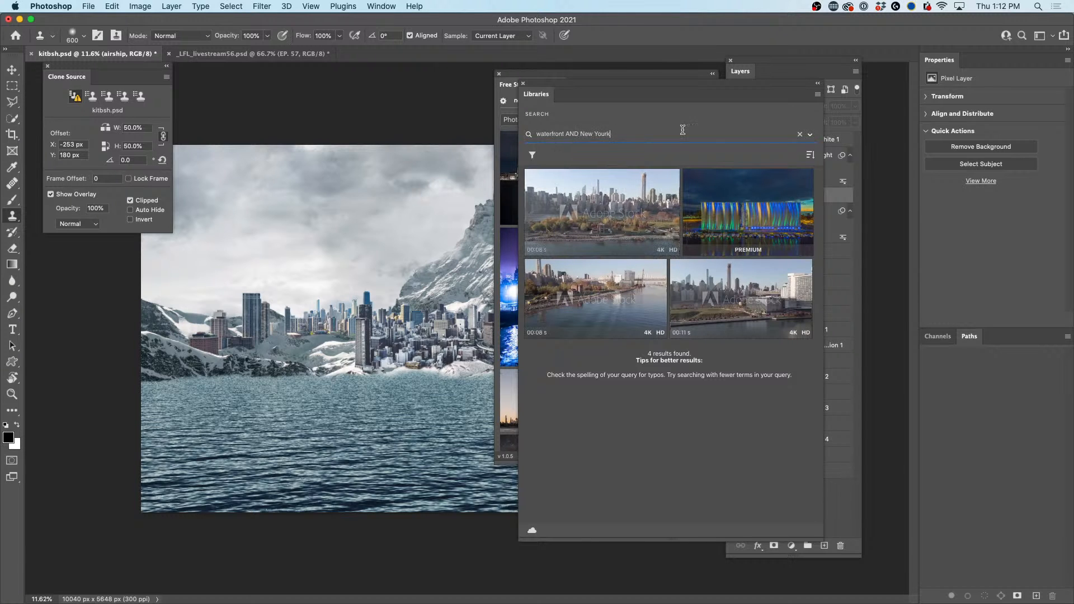
{"action": "mouse_move", "coordinate": [761, 209]}
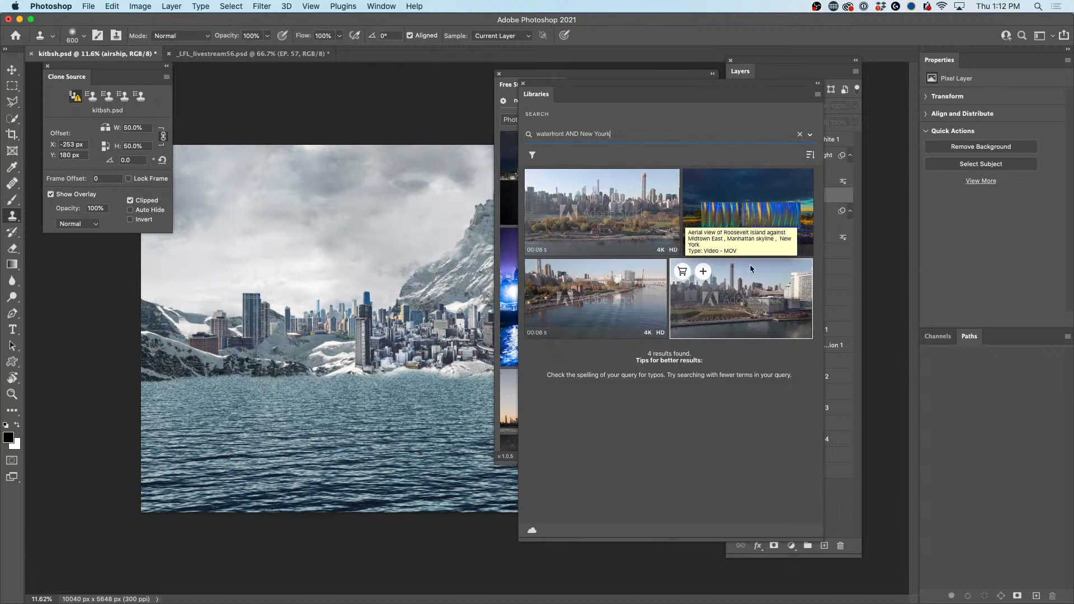
Step: Check the search scope choices, filter the Adobe Stock results to Photos, and review the other filter types
{"action": "left_click", "coordinate": [810, 136]}
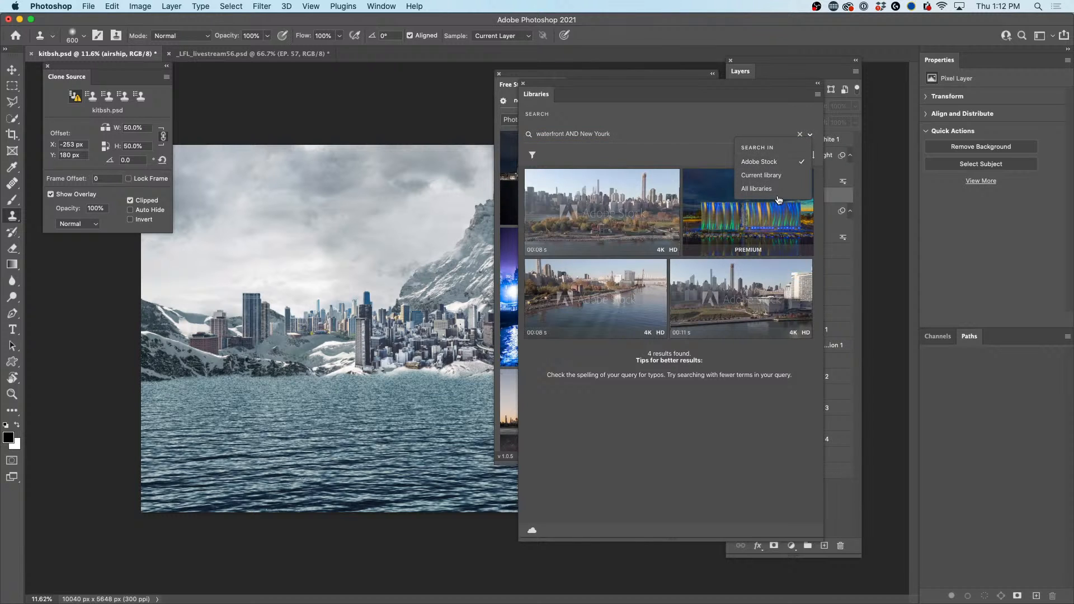
{"action": "left_click", "coordinate": [532, 155]}
{"action": "left_click", "coordinate": [548, 189]}
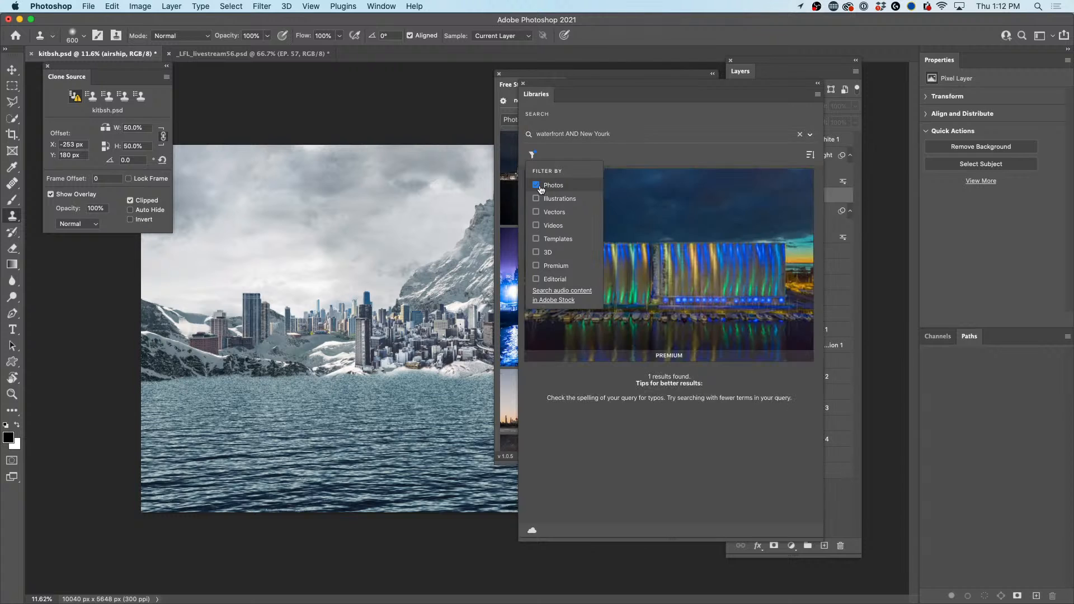
{"action": "mouse_move", "coordinate": [702, 267]}
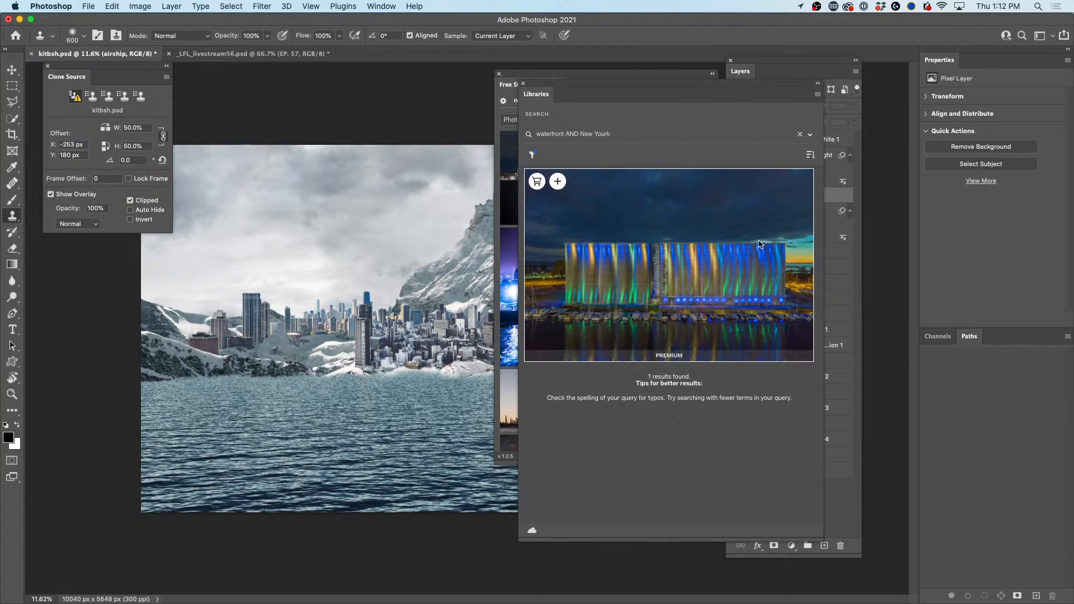
{"action": "left_click", "coordinate": [532, 155]}
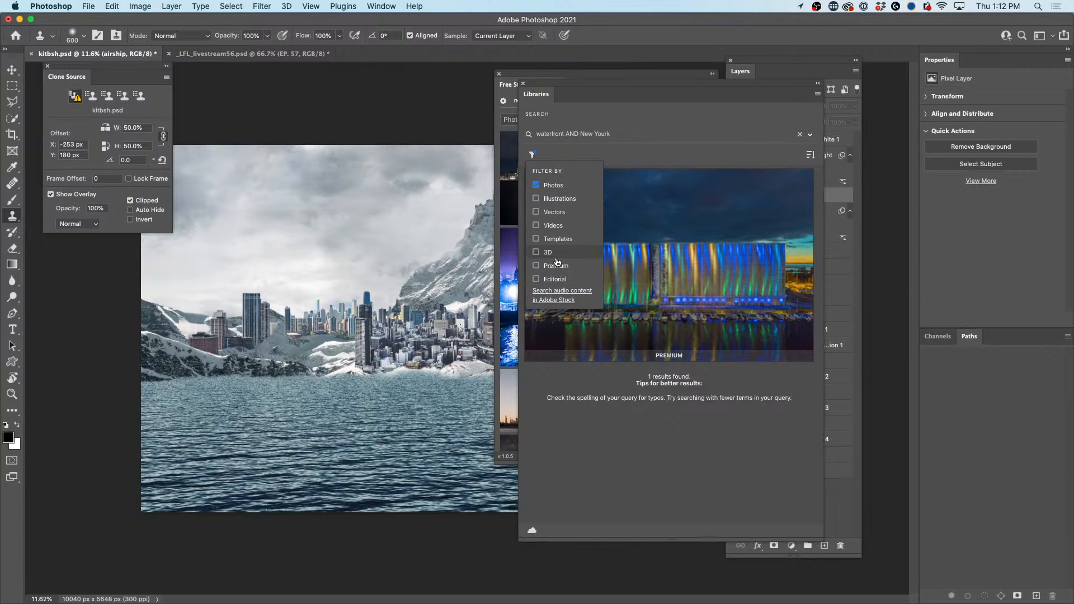
{"action": "left_click", "coordinate": [744, 129]}
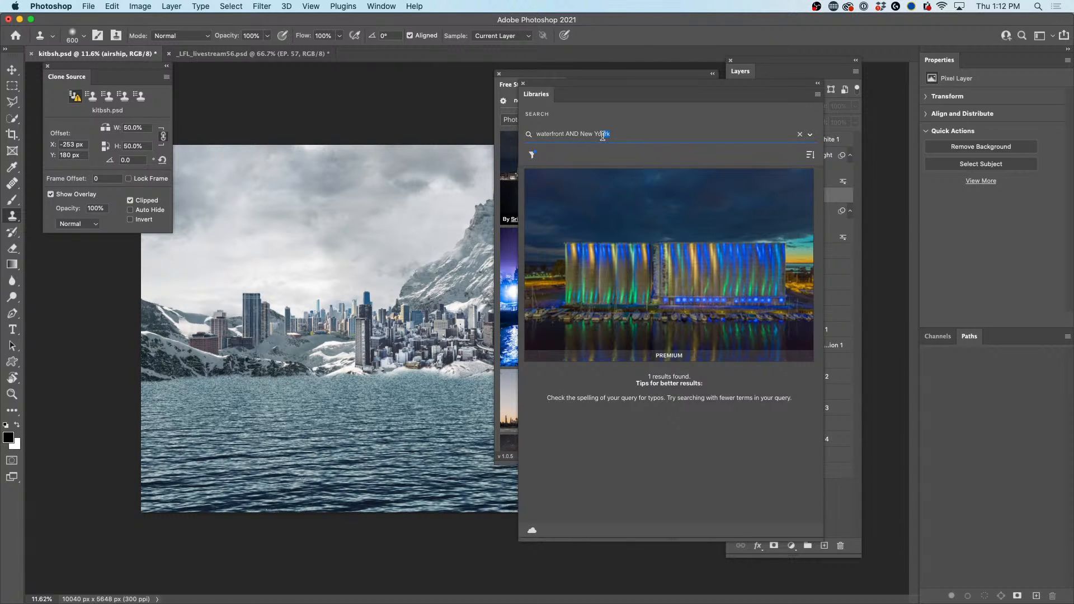
Step: Correct the Adobe Stock search to "waterfront AND New York" and save the wide golden-toned New York City skyline photo to the templates library
{"action": "type", "text": "rk"}
{"action": "key", "text": "Return"}
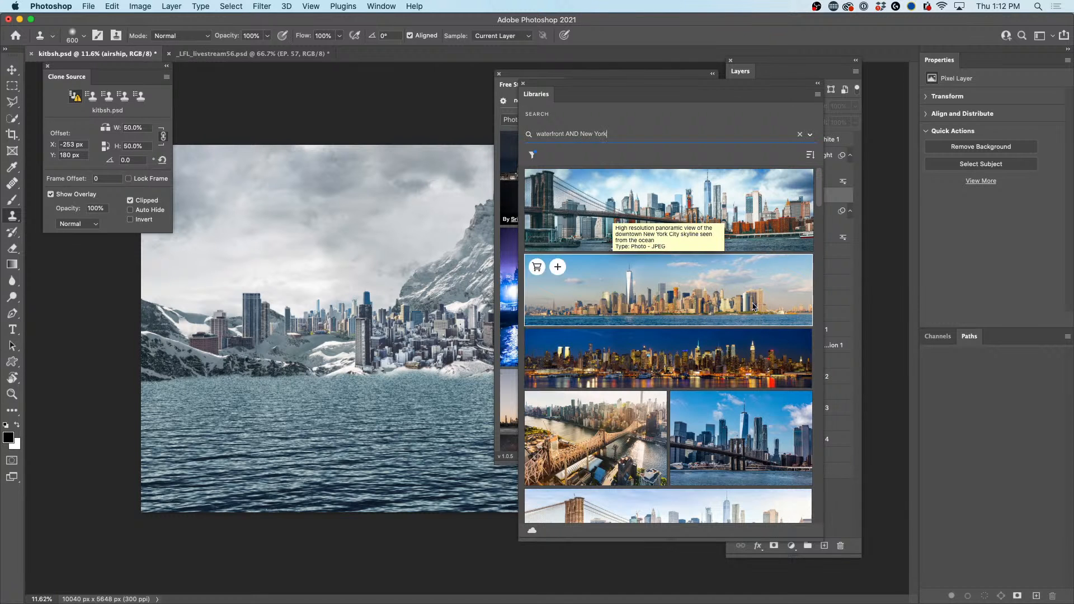
{"action": "scroll", "coordinate": [766, 248], "scroll_direction": "down", "scroll_amount": 3}
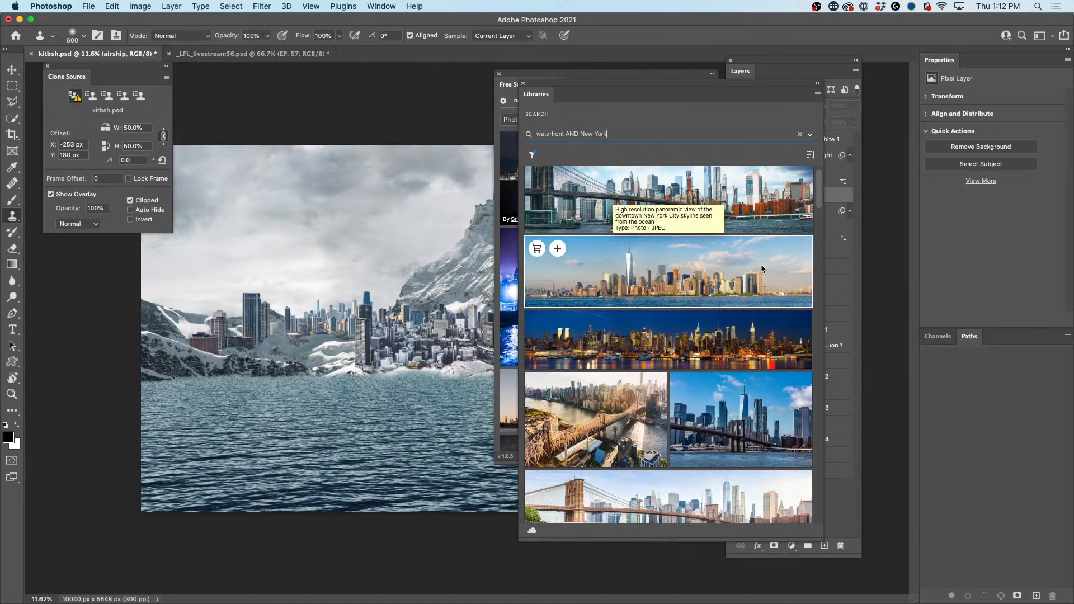
{"action": "scroll", "coordinate": [760, 269], "scroll_direction": "down", "scroll_amount": 6}
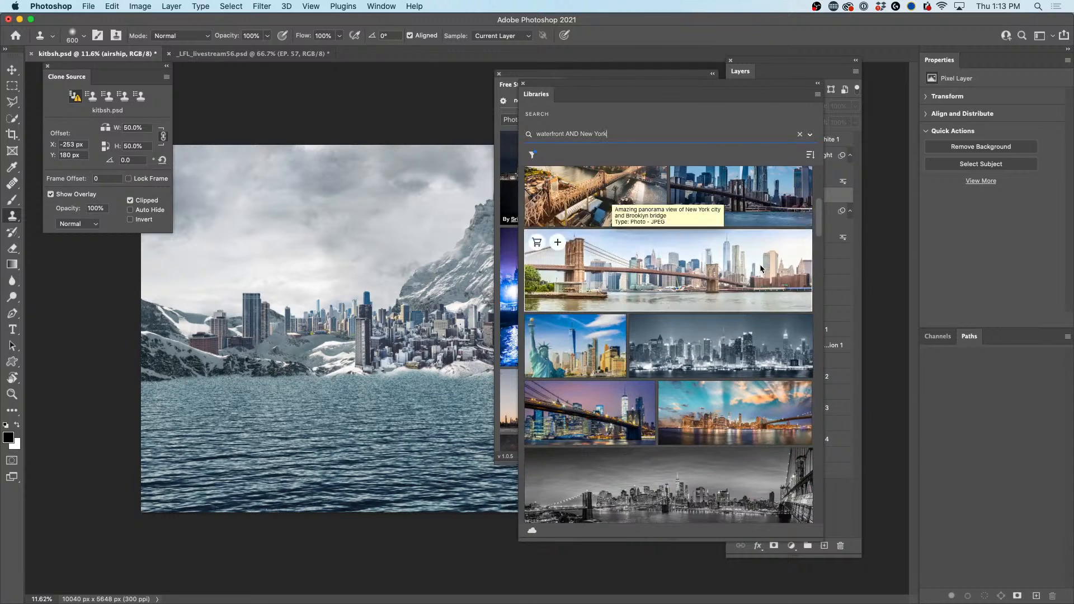
{"action": "scroll", "coordinate": [761, 269], "scroll_direction": "down", "scroll_amount": 10}
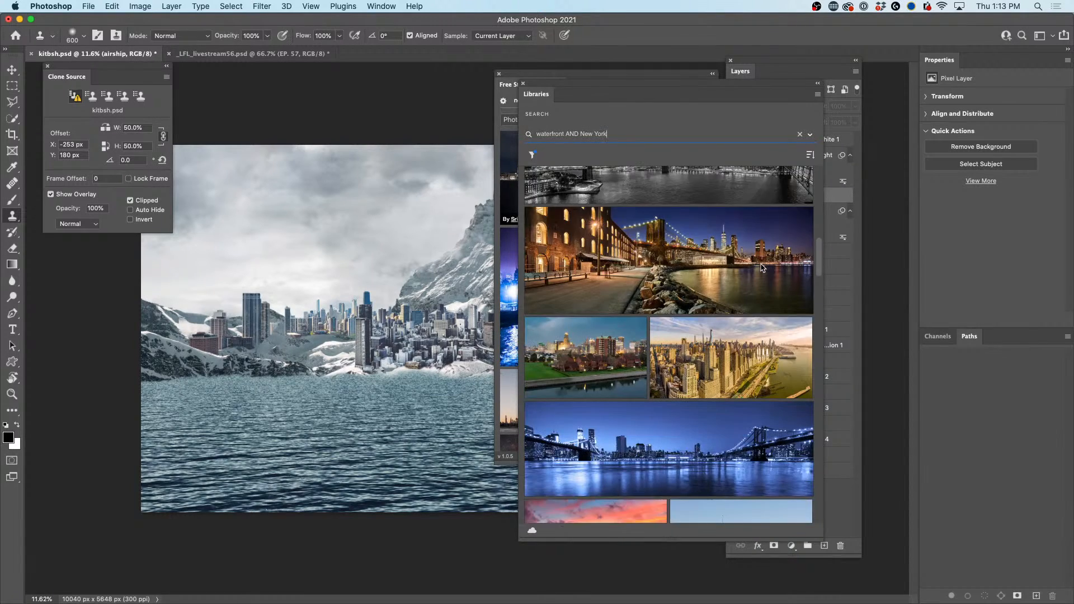
{"action": "scroll", "coordinate": [761, 265], "scroll_direction": "down", "scroll_amount": 5}
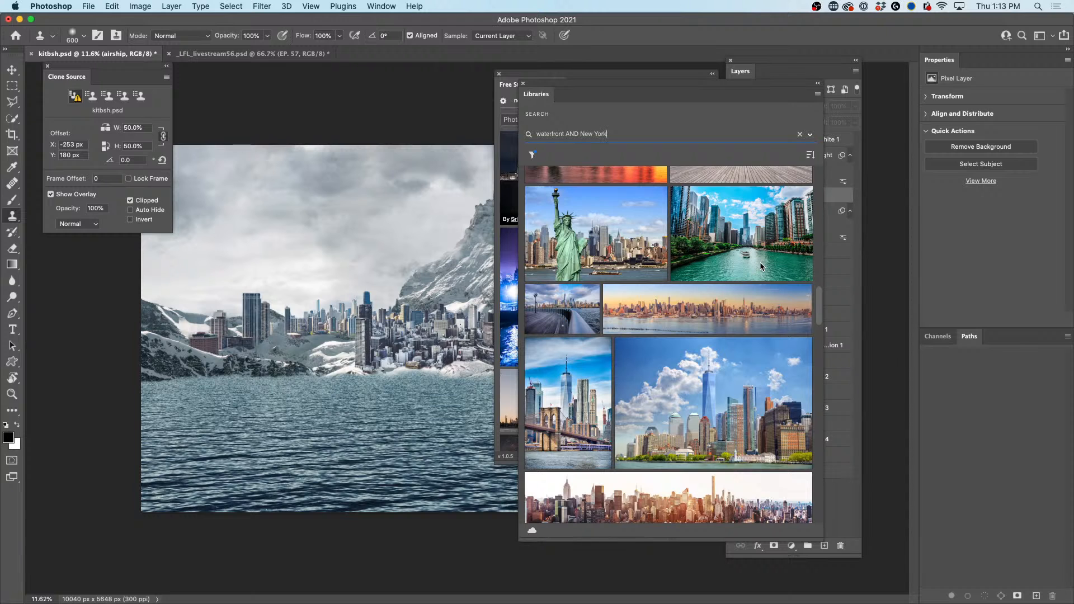
{"action": "scroll", "coordinate": [760, 264], "scroll_direction": "down", "scroll_amount": 1}
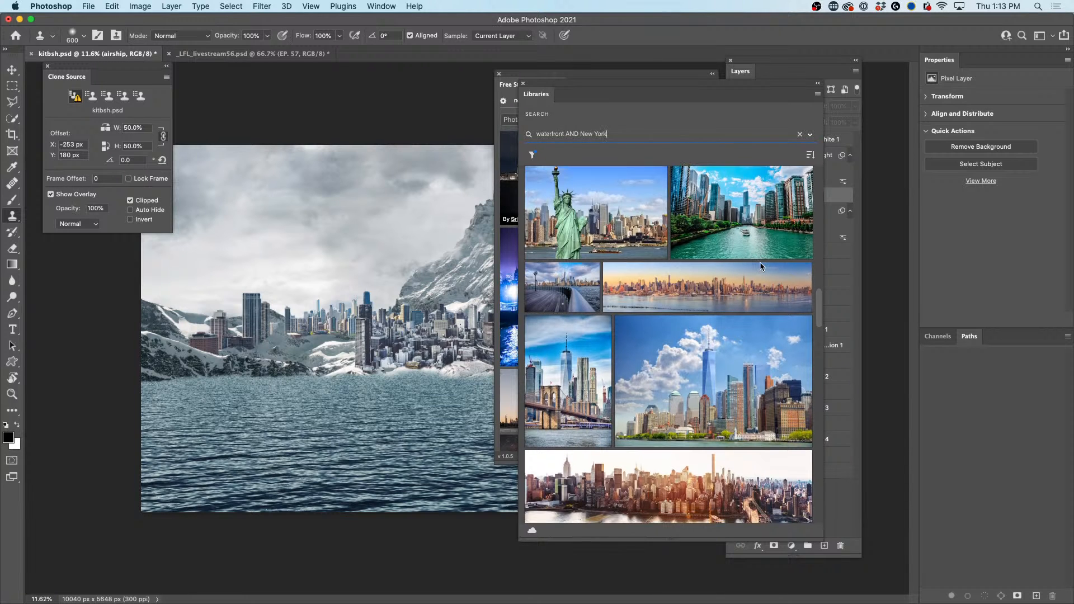
{"action": "scroll", "coordinate": [760, 265], "scroll_direction": "down", "scroll_amount": 3}
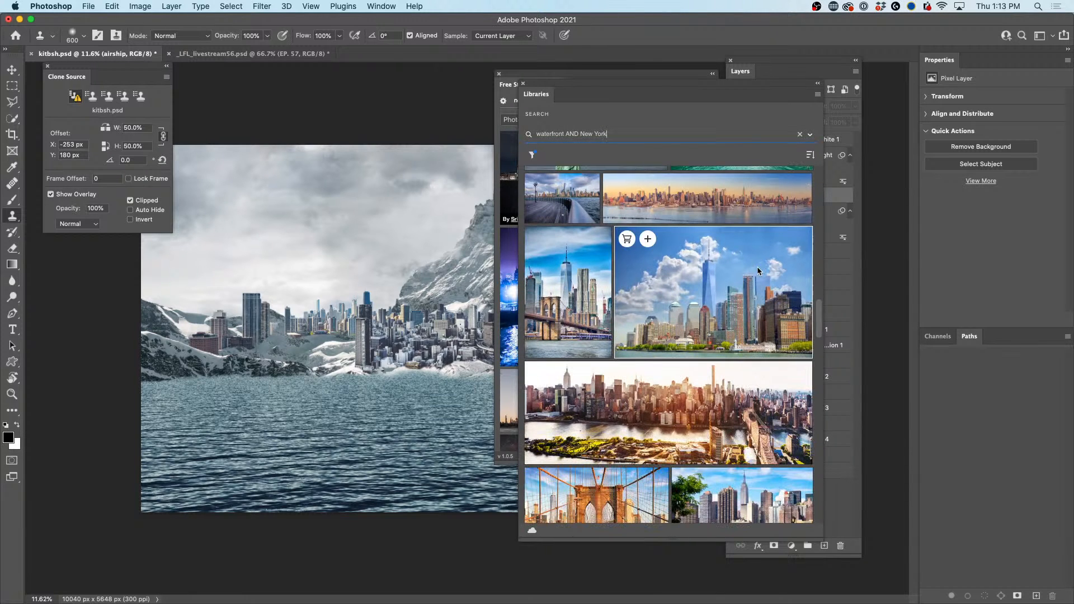
{"action": "scroll", "coordinate": [758, 271], "scroll_direction": "up", "scroll_amount": 2}
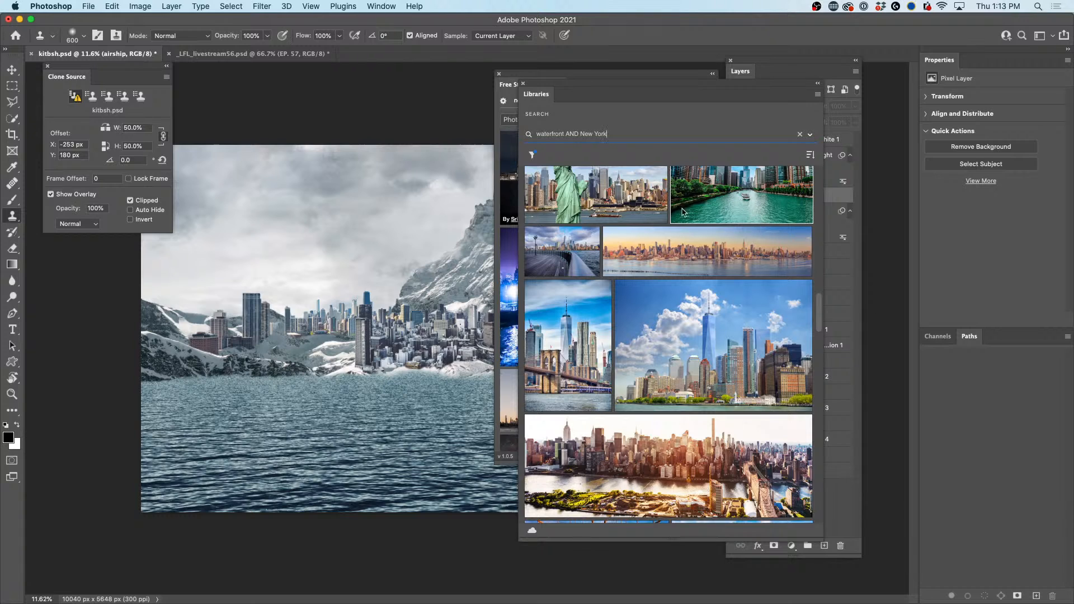
{"action": "mouse_move", "coordinate": [708, 245]}
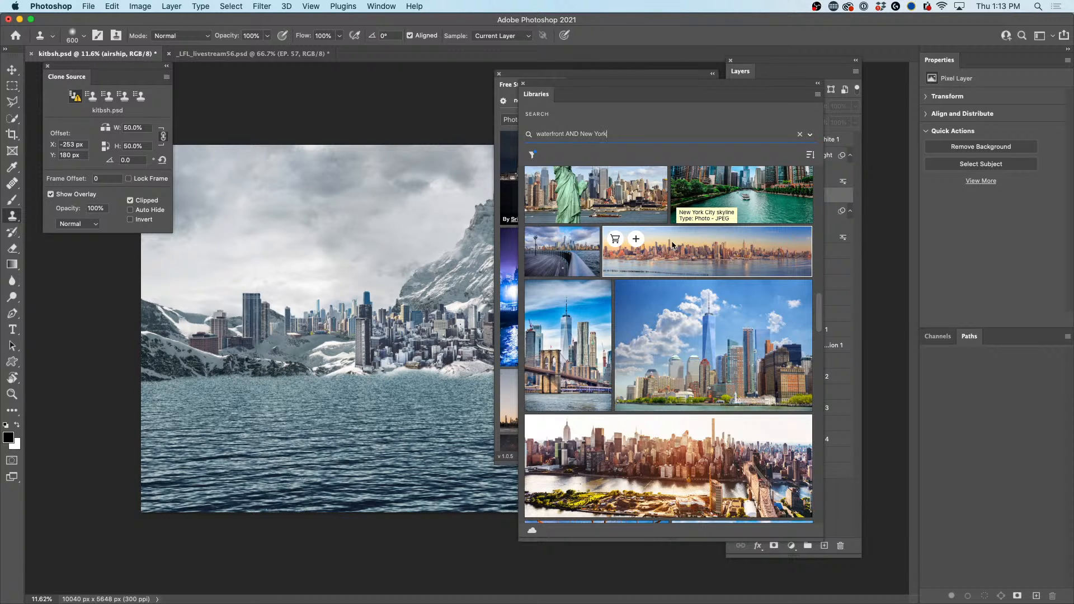
{"action": "left_click", "coordinate": [636, 239]}
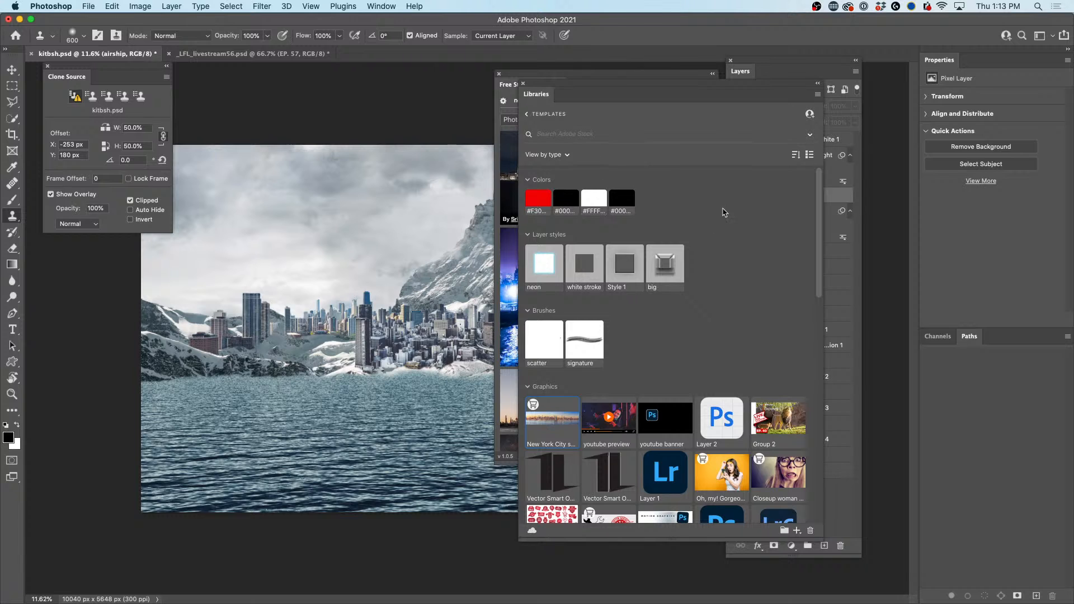
Step: Open the Adobe Live library, browse through its saved graphics, and return to the list of libraries
{"action": "left_click", "coordinate": [527, 114]}
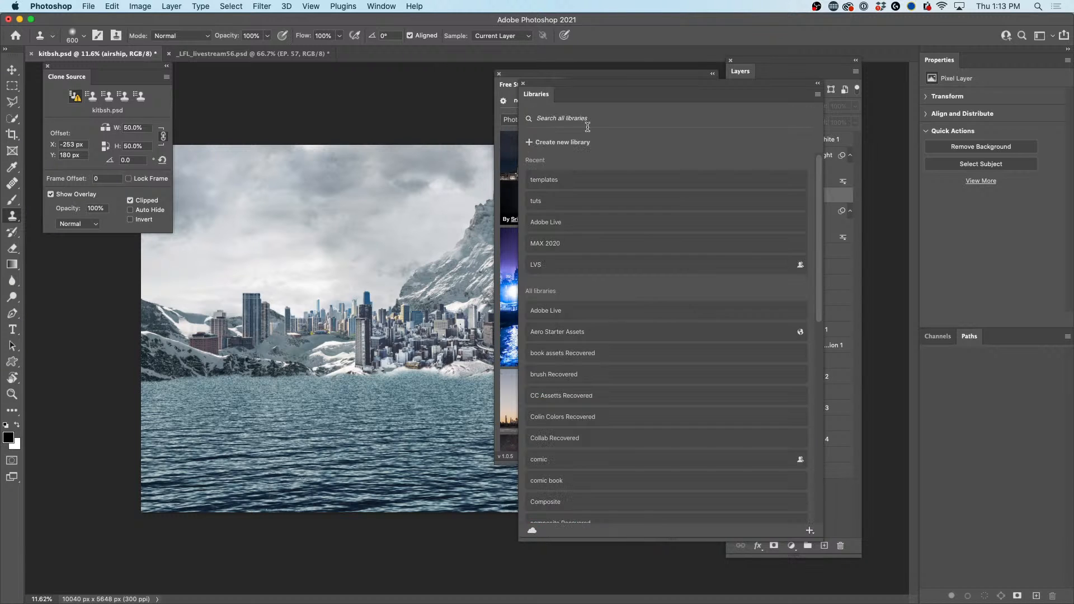
{"action": "left_click", "coordinate": [588, 223]}
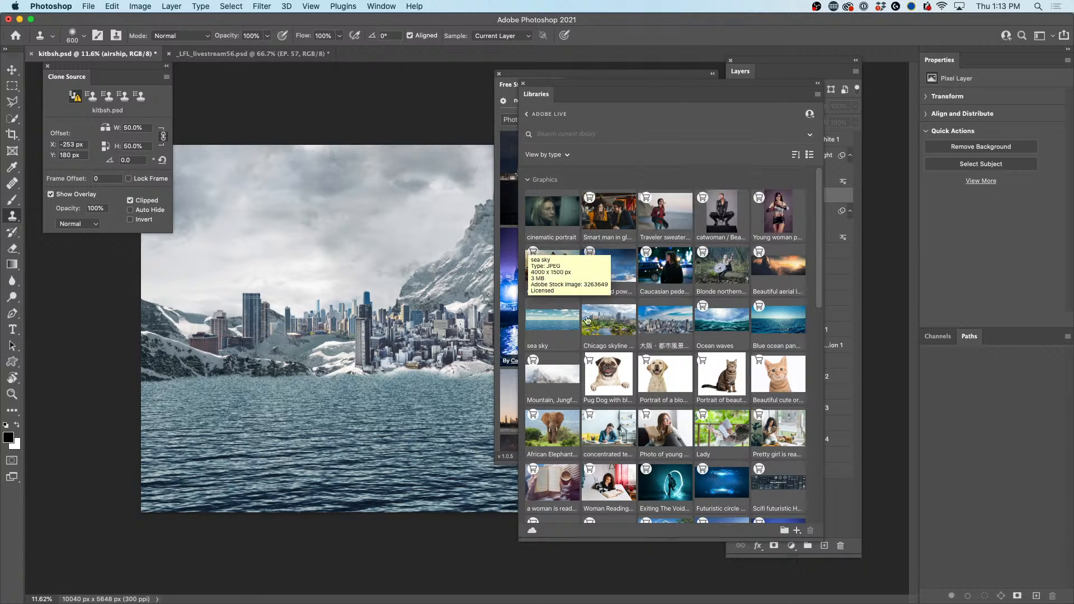
{"action": "scroll", "coordinate": [806, 299], "scroll_direction": "down", "scroll_amount": 3}
{"action": "scroll", "coordinate": [806, 298], "scroll_direction": "down", "scroll_amount": 15}
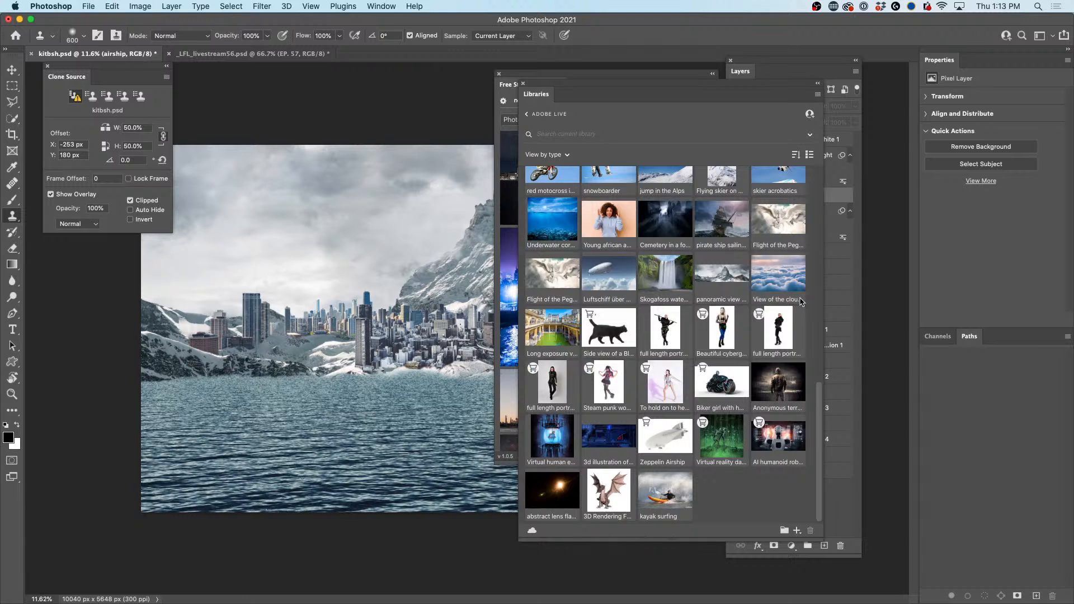
{"action": "scroll", "coordinate": [801, 302], "scroll_direction": "up", "scroll_amount": 18}
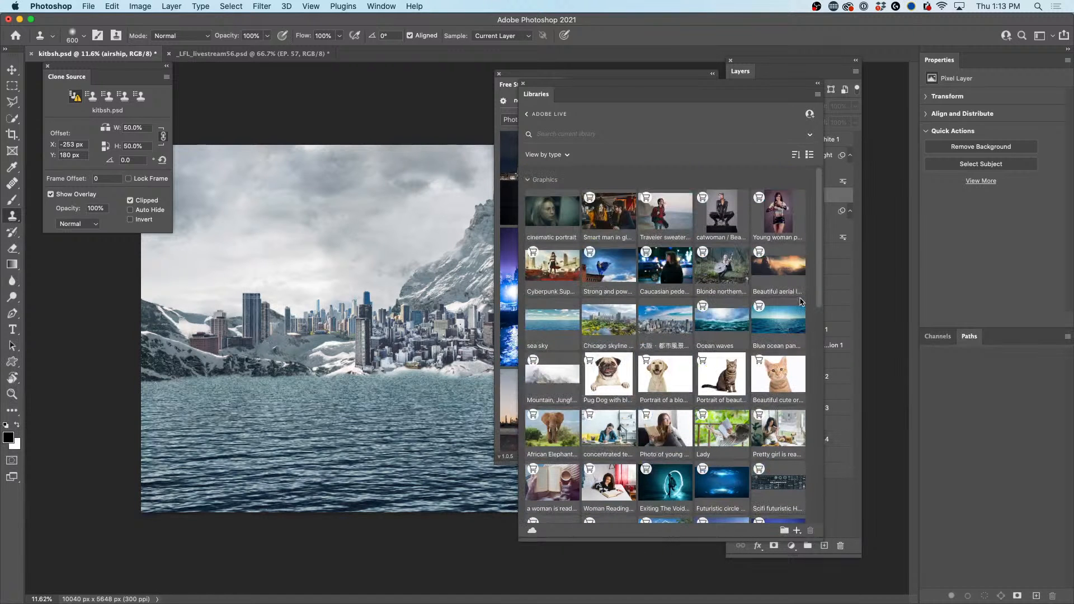
{"action": "left_click", "coordinate": [529, 116]}
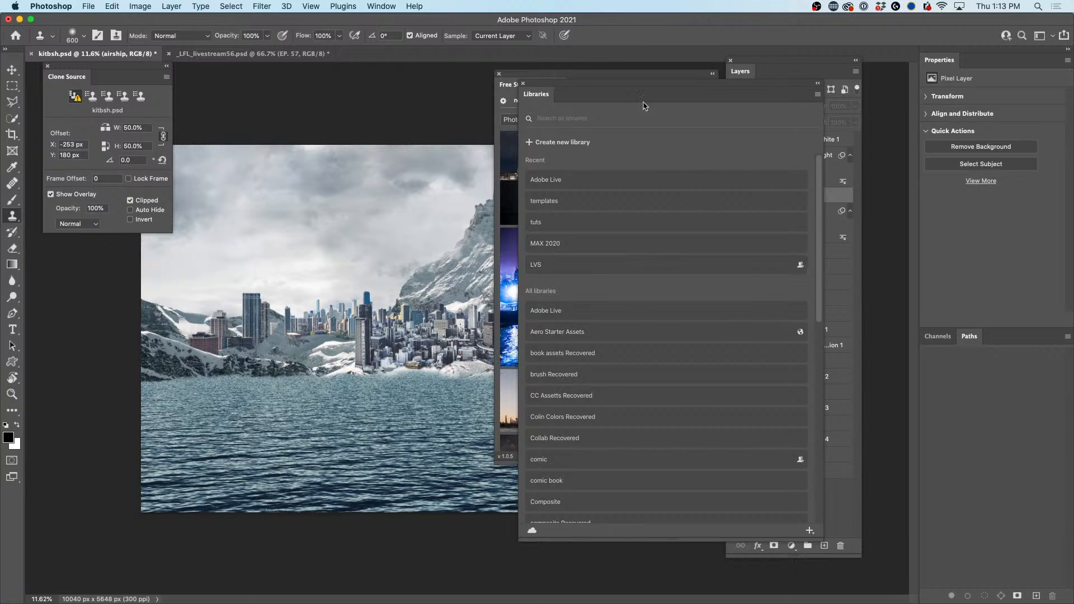
Step: Move the Libraries panel clear of the Layers panel, search all libraries for "waterfront", and open the New York City skyline's details
{"action": "left_click_drag", "start_coordinate": [652, 94], "coordinate": [478, 111]}
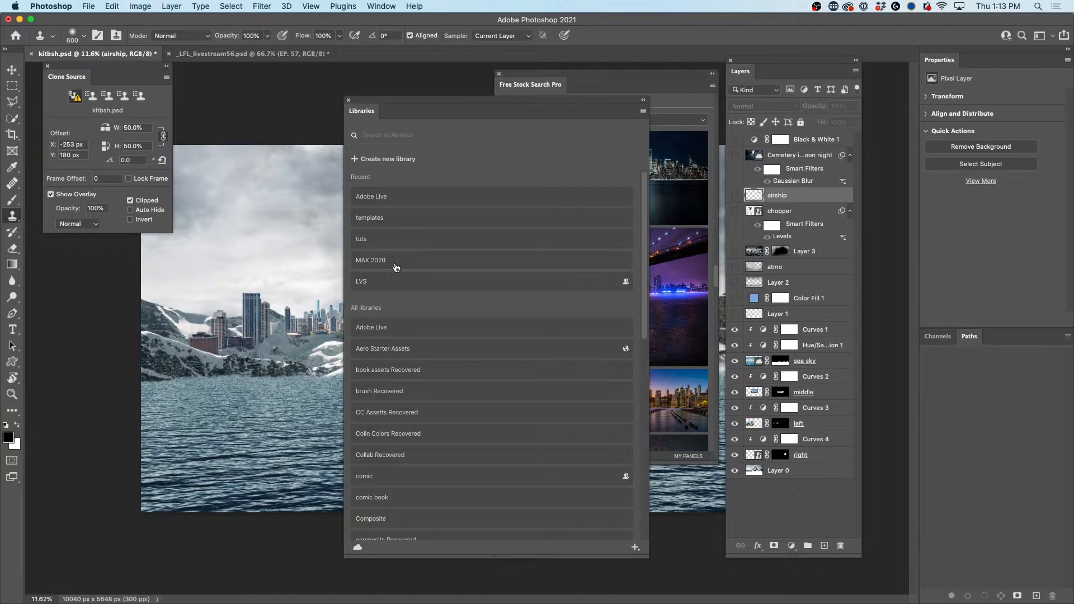
{"action": "left_click", "coordinate": [428, 136]}
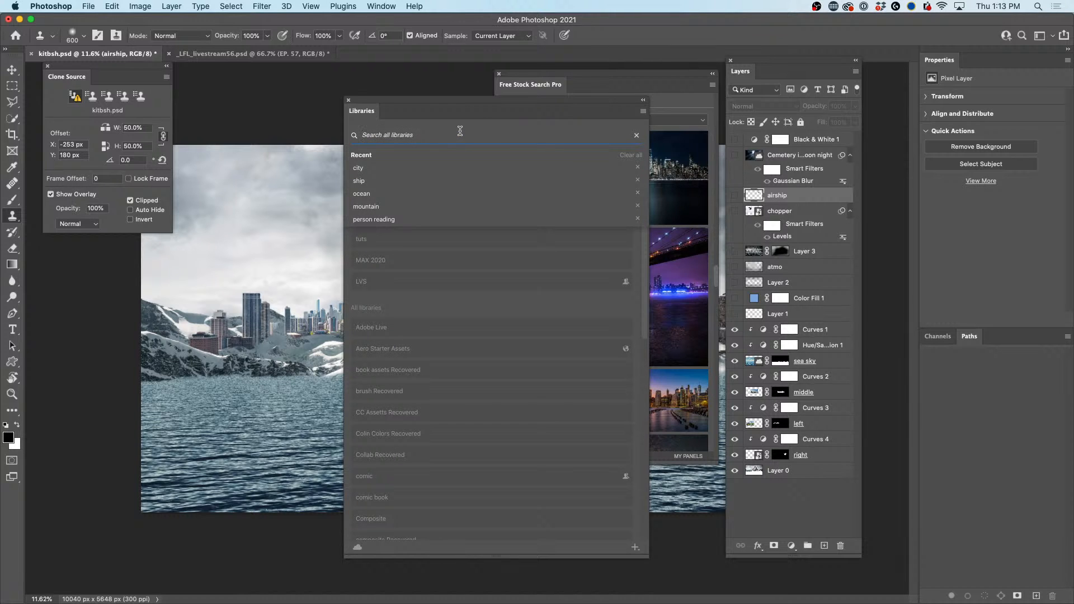
{"action": "type", "text": "waterfront"}
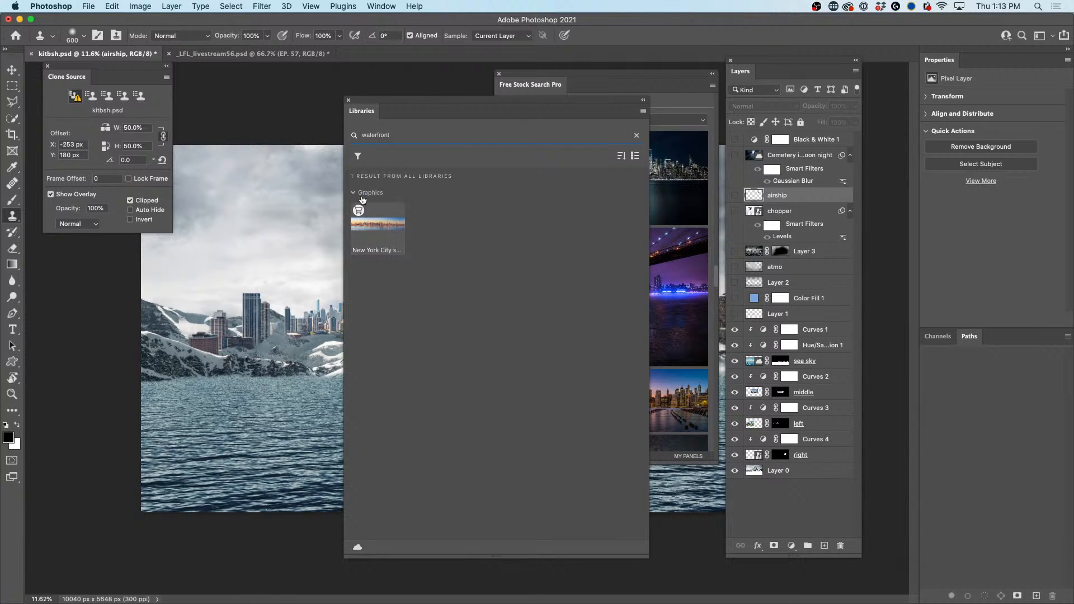
{"action": "double_click", "coordinate": [378, 228]}
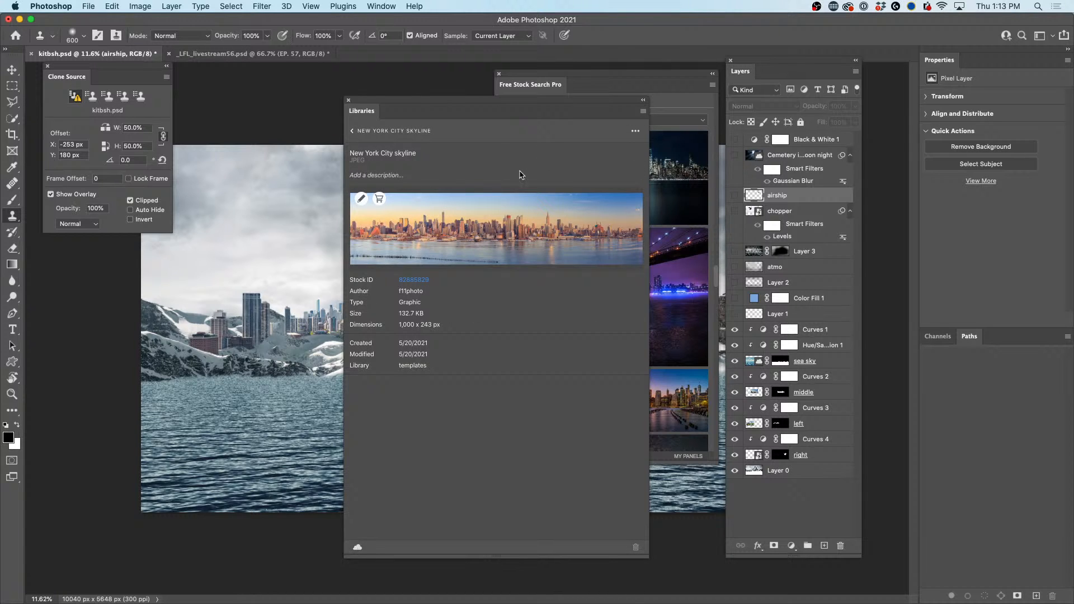
{"action": "left_click", "coordinate": [640, 157]}
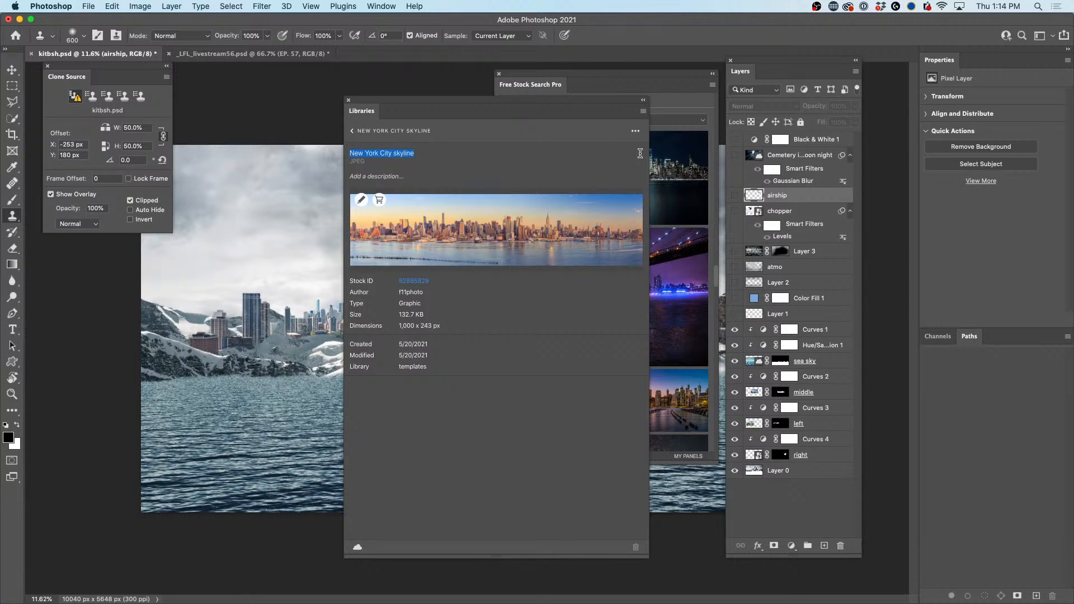
Step: Open the New York City skyline preview as its own document and copy the image into kitbsh.psd as a new layer
{"action": "left_click", "coordinate": [362, 200]}
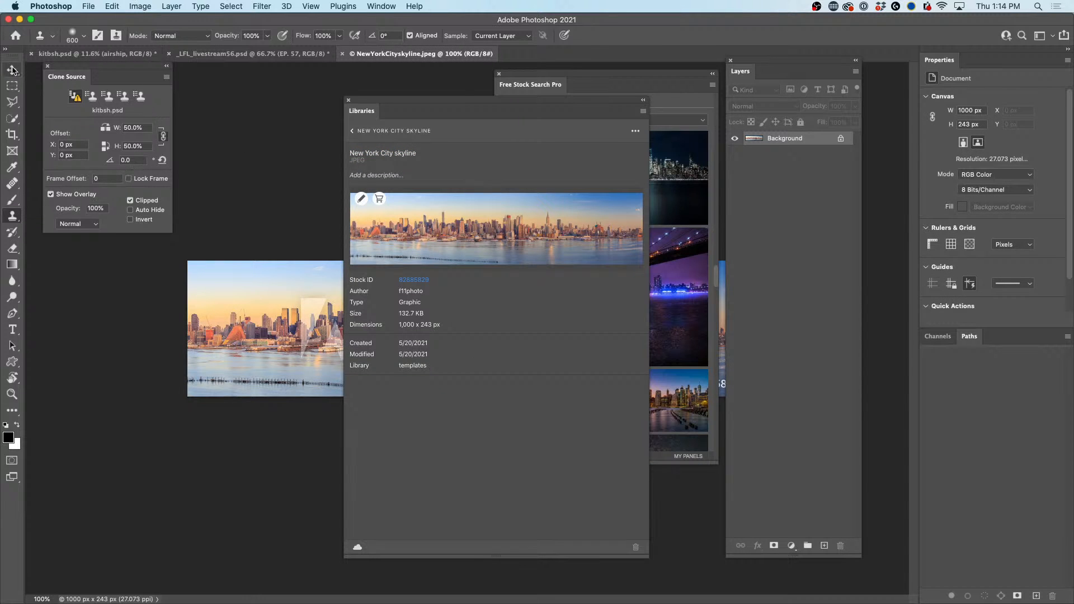
{"action": "key", "text": "v"}
{"action": "left_click_drag", "start_coordinate": [488, 102], "coordinate": [913, 118]}
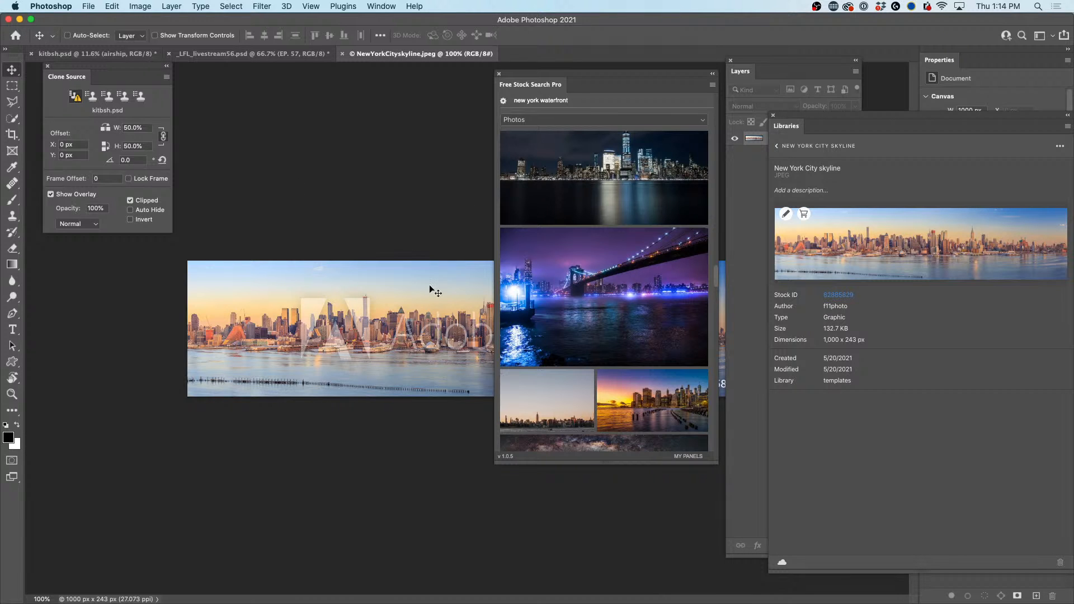
{"action": "left_click", "coordinate": [247, 53]}
{"action": "left_click", "coordinate": [119, 51]}
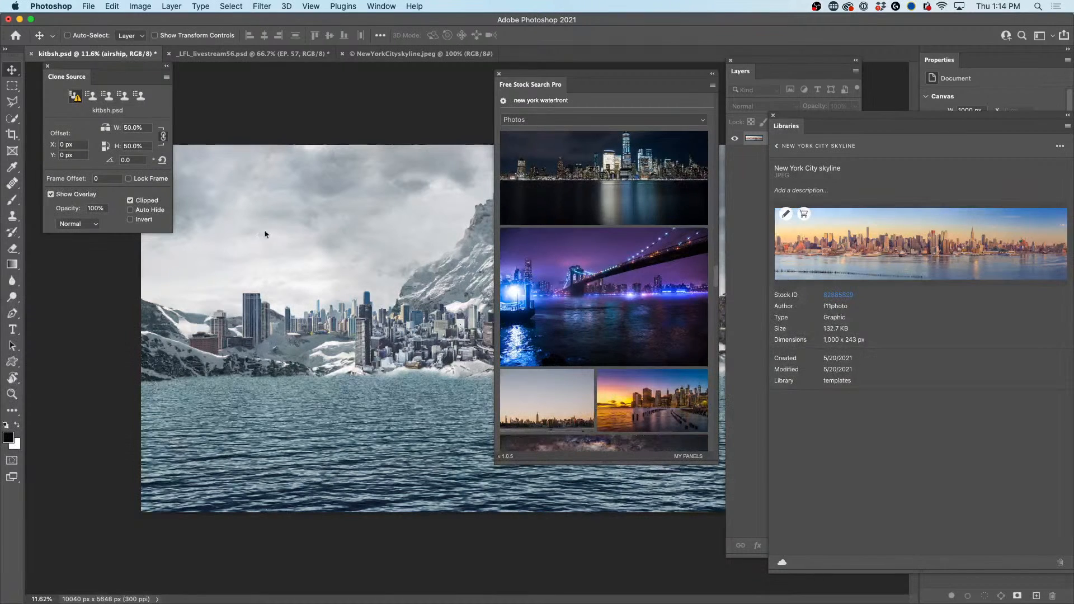
{"action": "key", "text": "ctrl+v"}
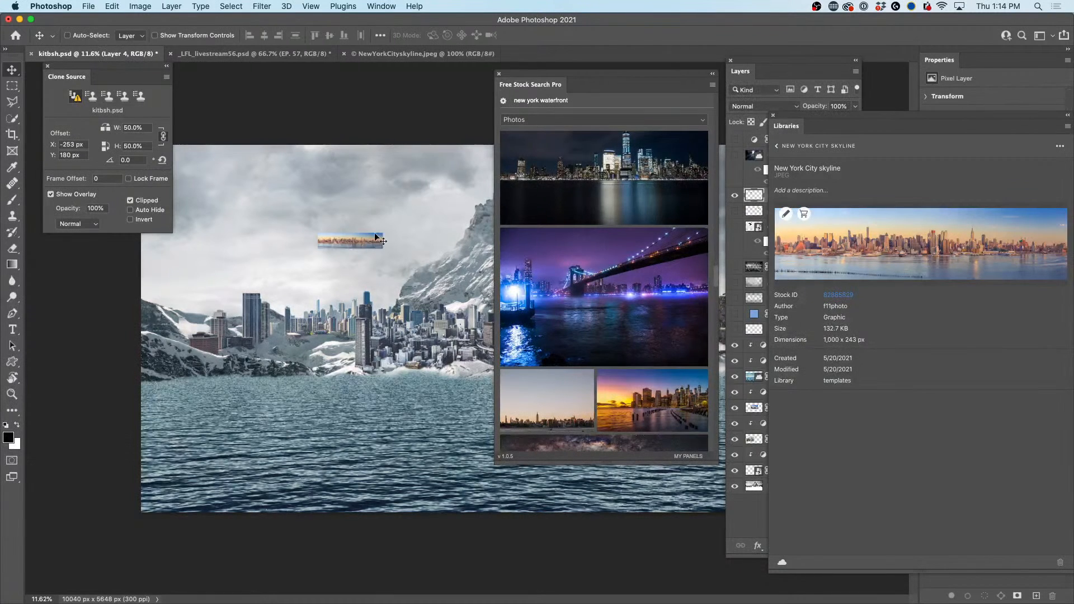
Step: Close the _LFL_livestream56.psd document and reset the current workspace to clear away the floating panels
{"action": "left_click", "coordinate": [172, 55]}
{"action": "left_click", "coordinate": [492, 209]}
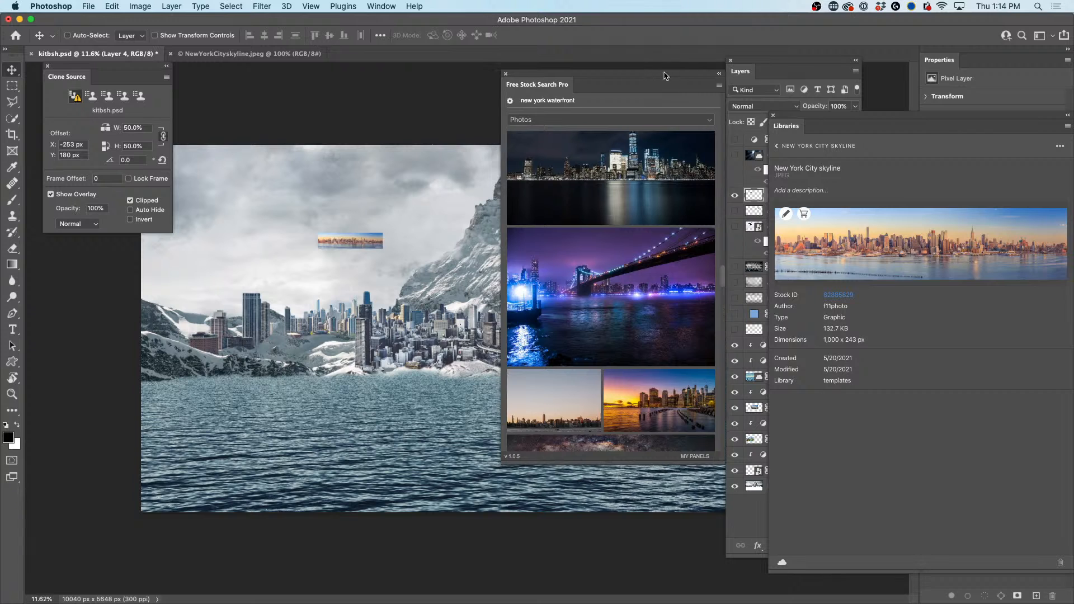
{"action": "left_click_drag", "start_coordinate": [649, 71], "coordinate": [932, 80]}
{"action": "left_click", "coordinate": [1051, 36]}
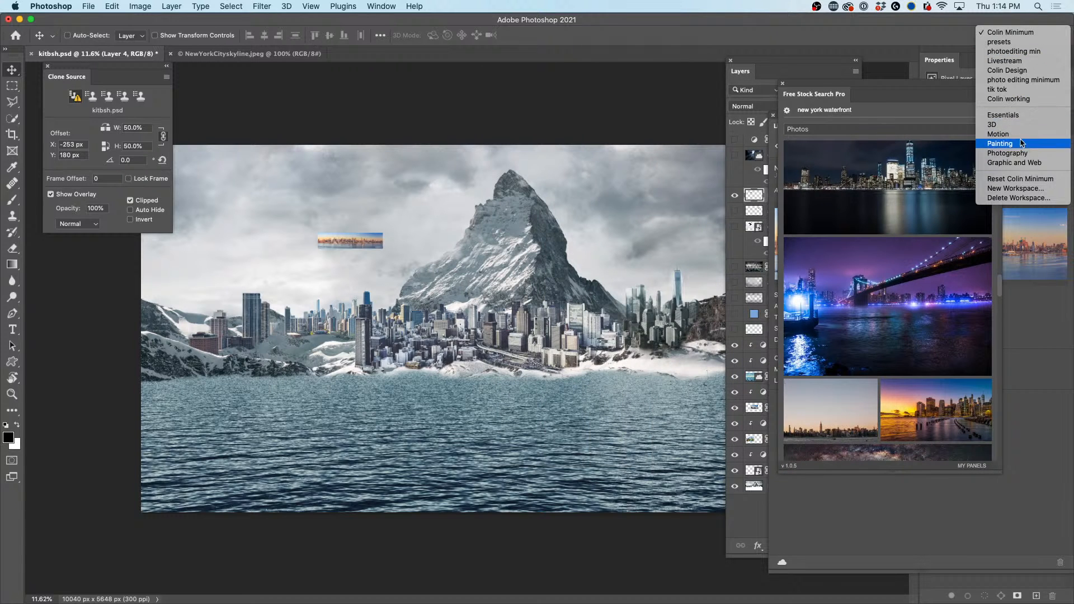
{"action": "left_click", "coordinate": [1014, 179]}
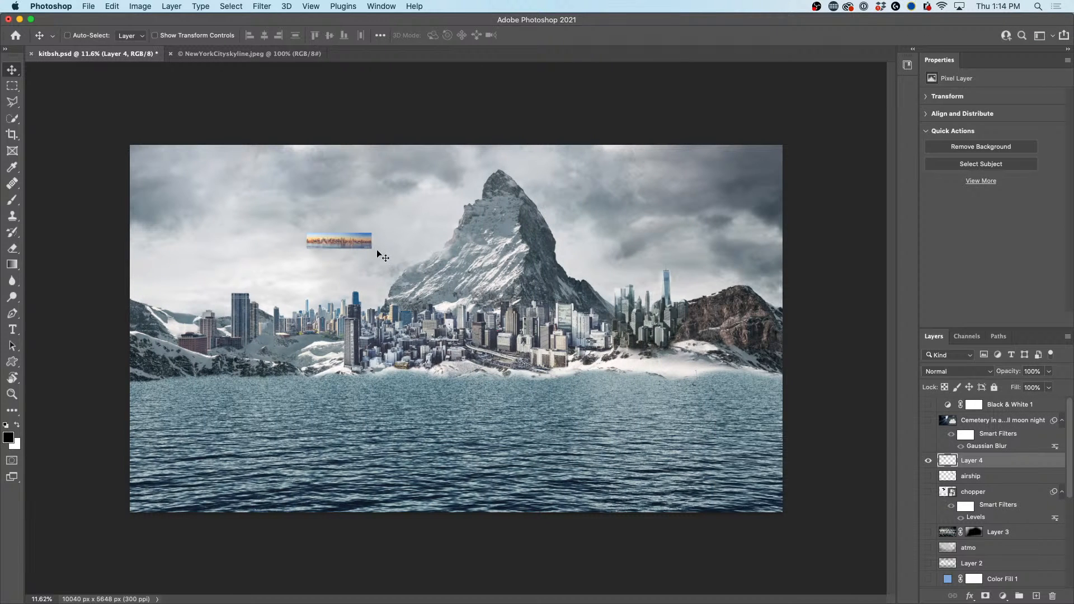
Step: Enlarge the skyline layer proportionally to span most of the image width and lower it over the city's shoreline
{"action": "key", "text": "super+t"}
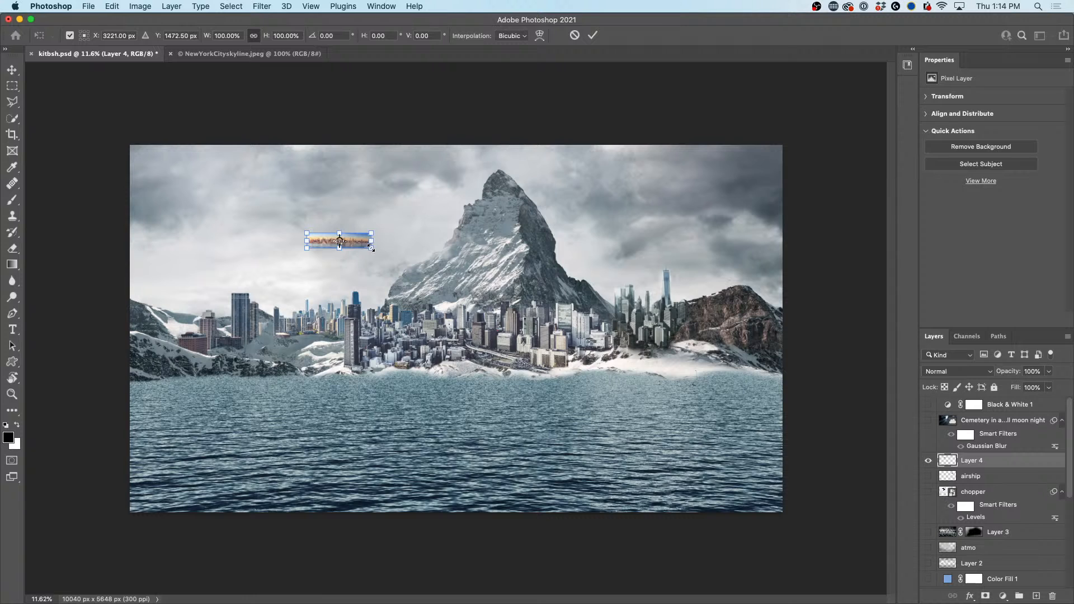
{"action": "left_click_drag", "start_coordinate": [371, 248], "coordinate": [709, 425]}
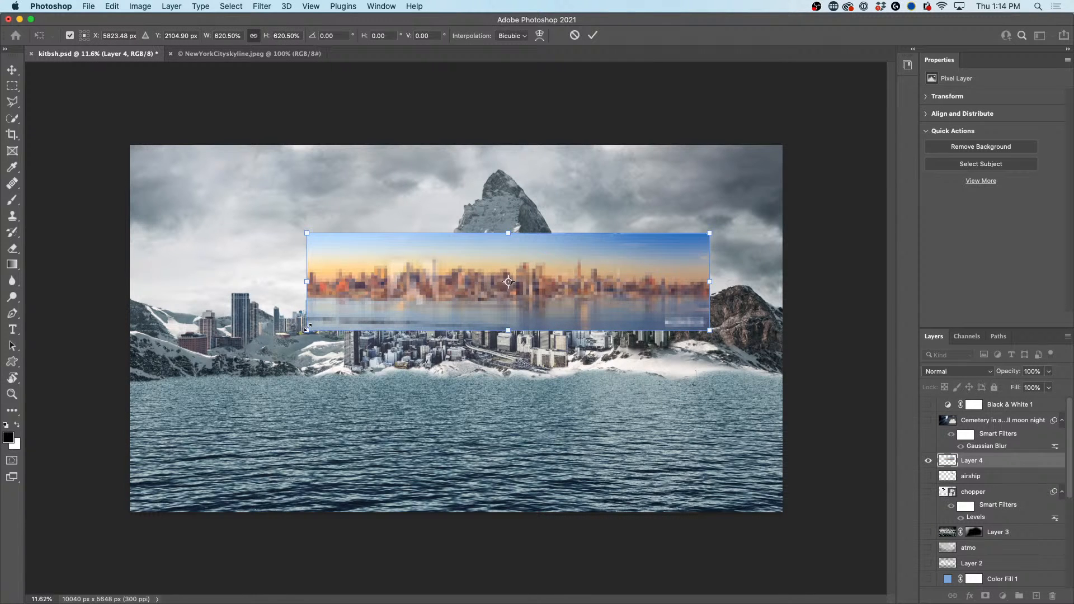
{"action": "left_click_drag", "start_coordinate": [308, 327], "coordinate": [174, 381]}
{"action": "key", "text": "Return"}
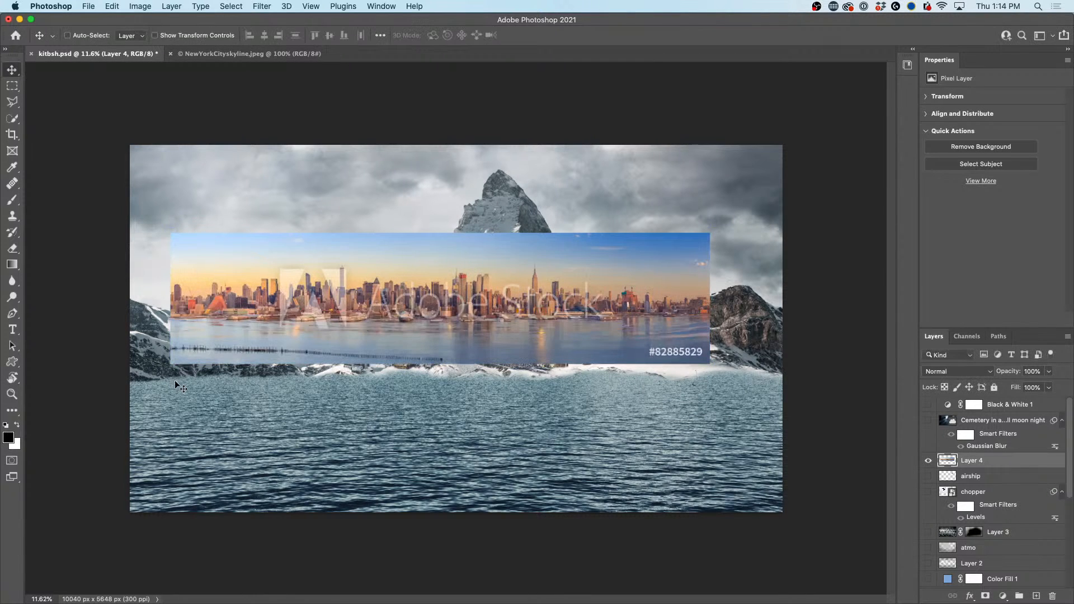
{"action": "left_click_drag", "start_coordinate": [393, 308], "coordinate": [404, 362]}
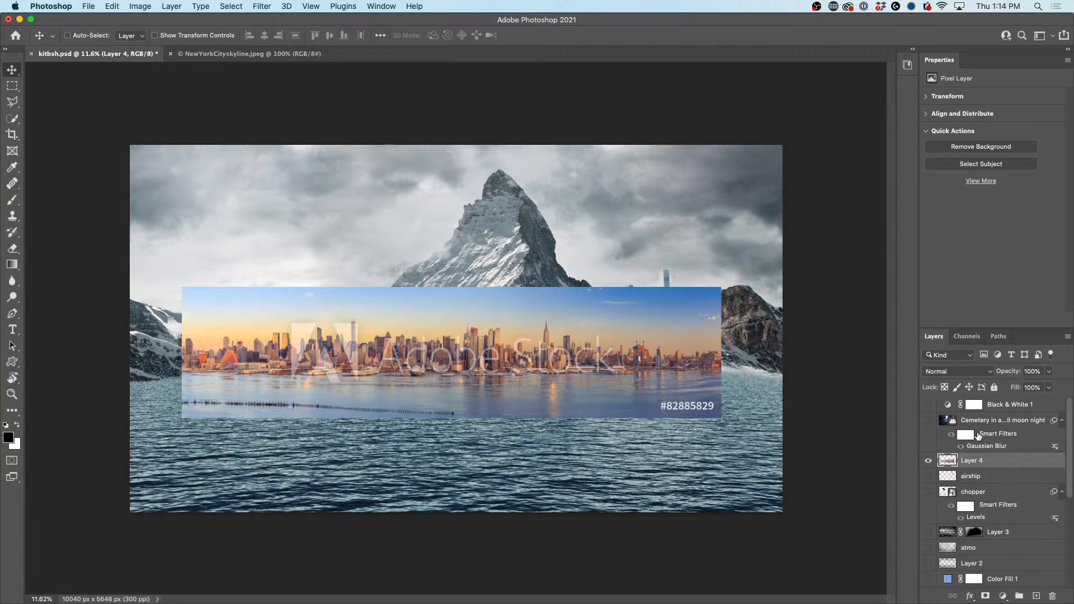
Step: Add a black mask that hides the whole skyline layer and ready the Brush tool with white as the foreground color
{"action": "left_click", "coordinate": [986, 596], "text": "alt"}
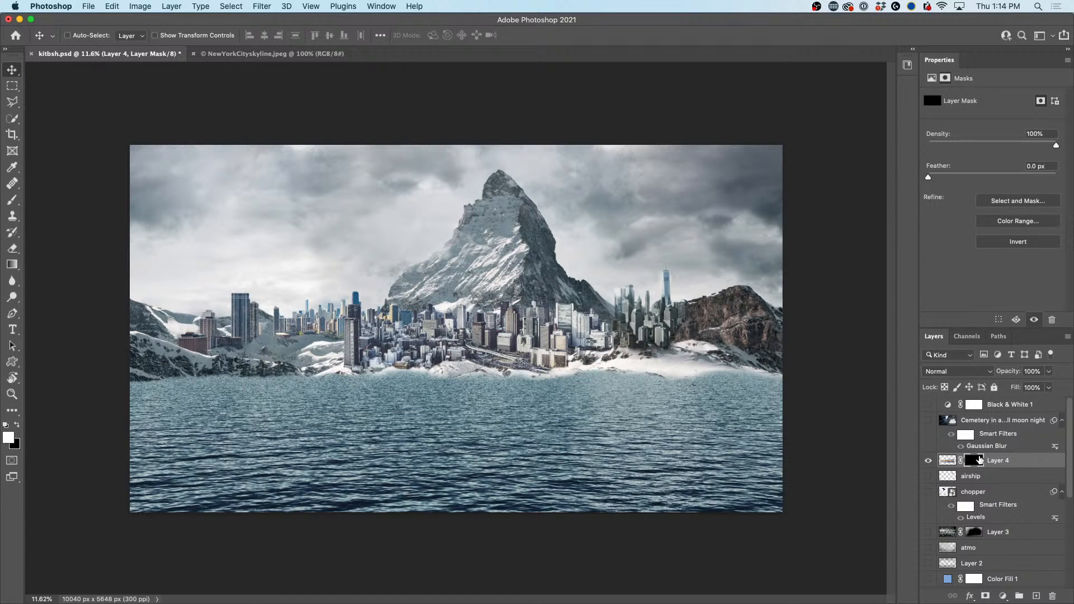
{"action": "key", "text": "b"}
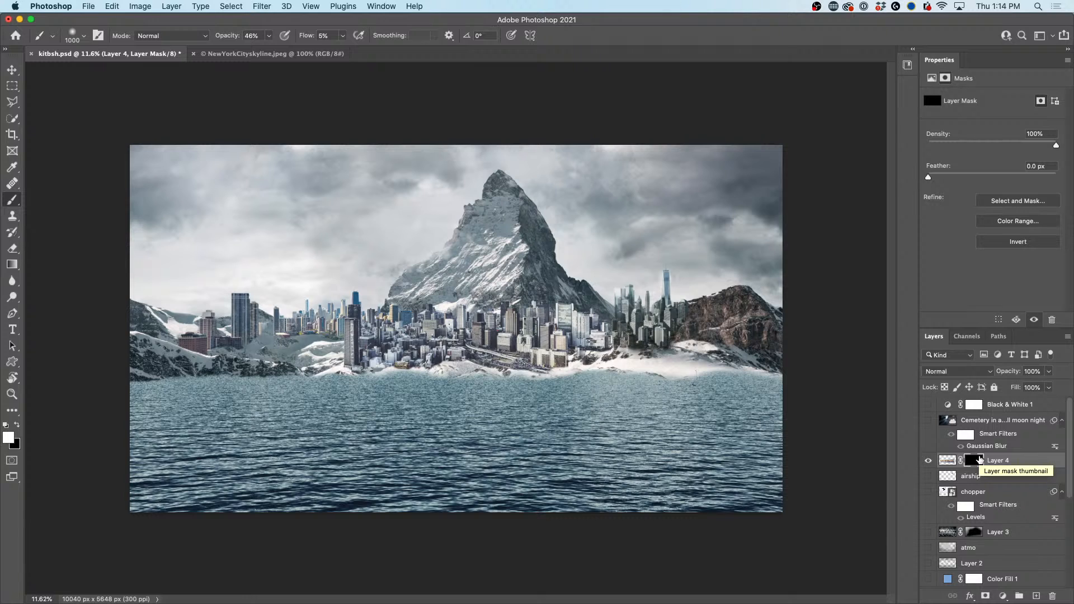
{"action": "key", "text": "x"}
{"action": "key", "text": "x"}
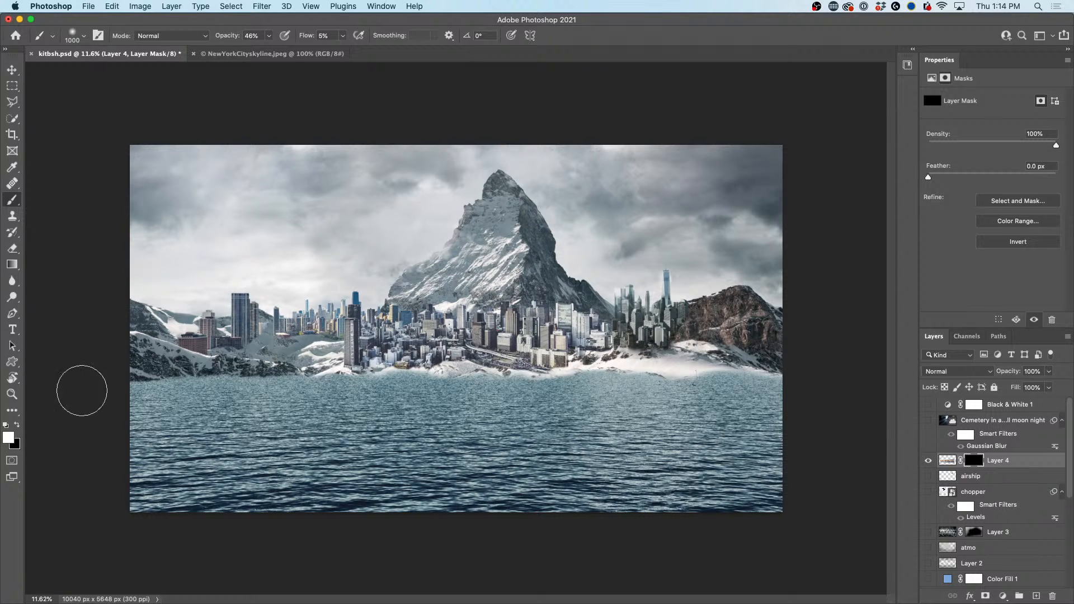
Step: Reduce the brush size to 700, set opacity and flow to 100%, and paint the mask white to reveal the skyline along the shoreline
{"action": "key", "text": "bracketleft"}
{"action": "key", "text": "bracketleft"}
{"action": "key", "text": "bracketleft"}
{"action": "left_click_drag", "start_coordinate": [308, 38], "coordinate": [623, 64]}
{"action": "left_click_drag", "start_coordinate": [220, 38], "coordinate": [402, 41]}
{"action": "mouse_move", "coordinate": [501, 375]}
{"action": "left_mouse_down"}
{"action": "mouse_move", "coordinate": [491, 396]}
{"action": "mouse_move", "coordinate": [533, 376]}
{"action": "mouse_move", "coordinate": [332, 372]}
{"action": "mouse_move", "coordinate": [694, 360]}
{"action": "left_mouse_up"}
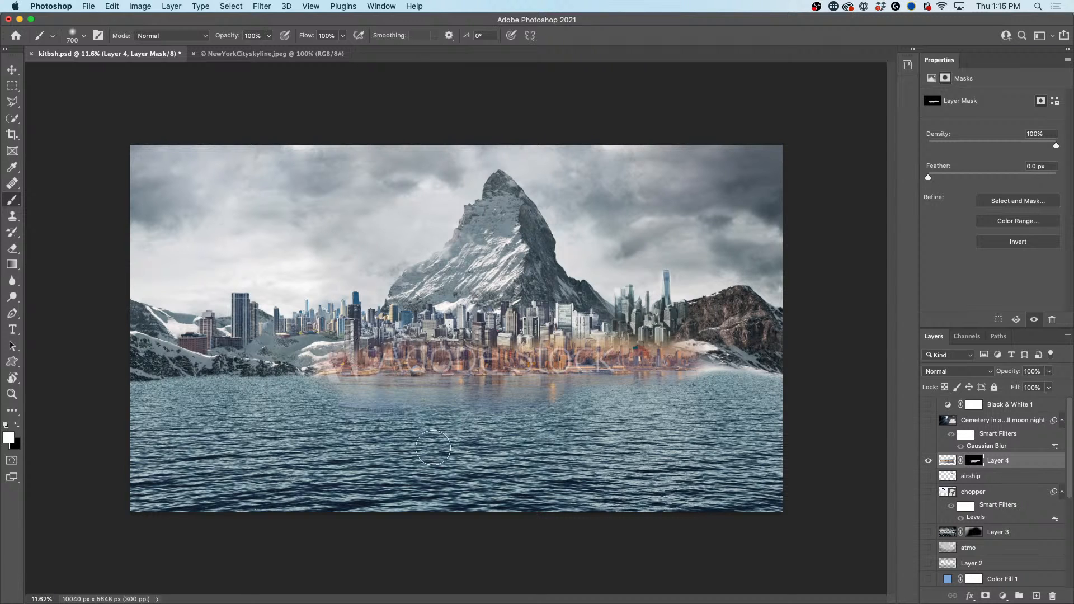
Step: Paint the skyline's mask black over its upper buildings, and shift the layer lower along the shoreline
{"action": "key", "text": "x"}
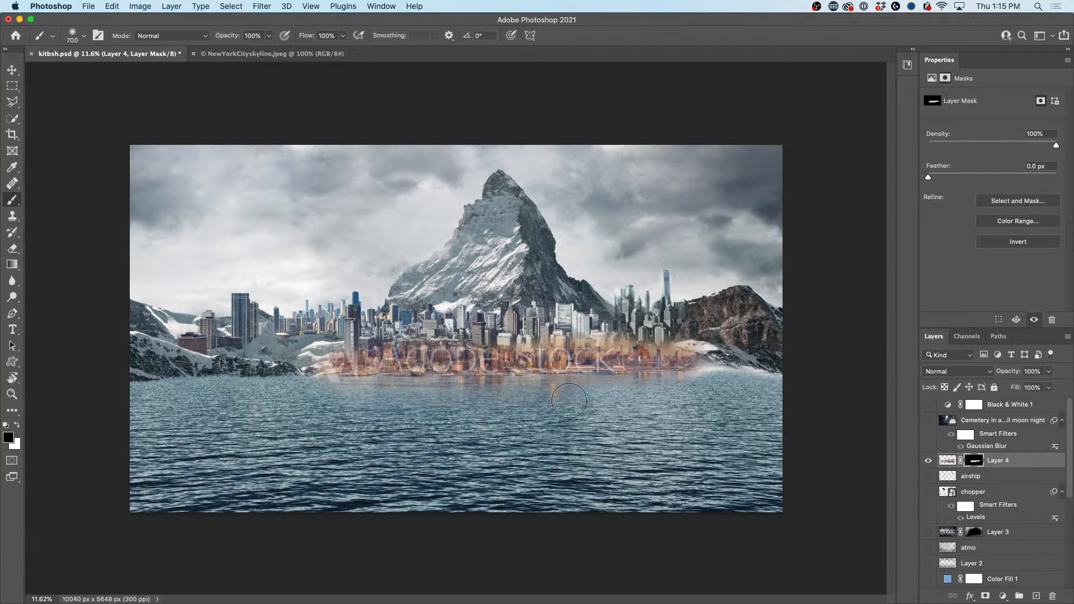
{"action": "left_click_drag", "start_coordinate": [445, 350], "coordinate": [651, 343]}
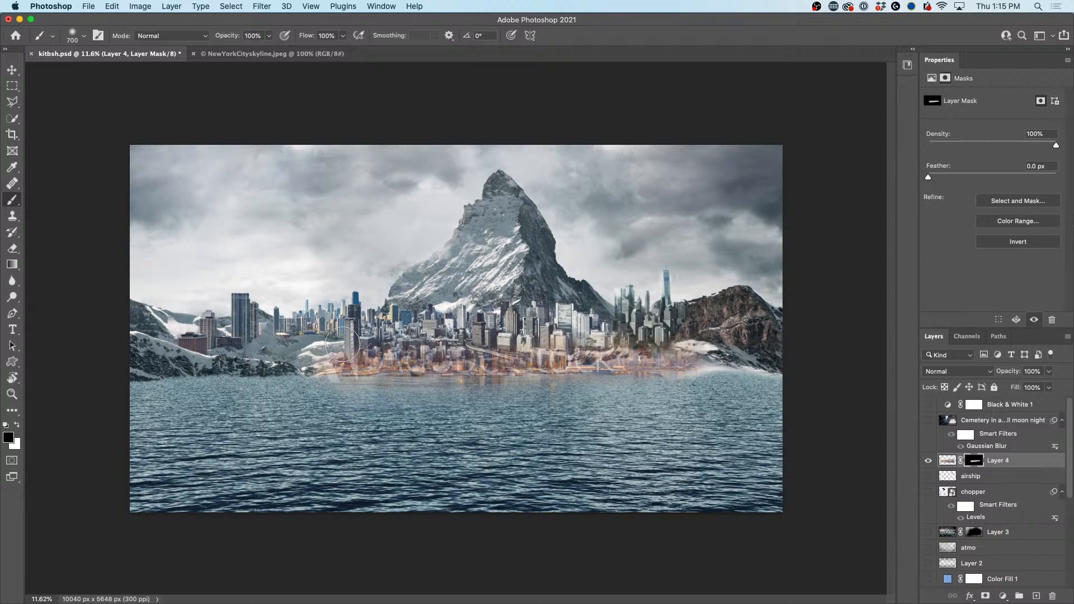
{"action": "left_click", "coordinate": [13, 70]}
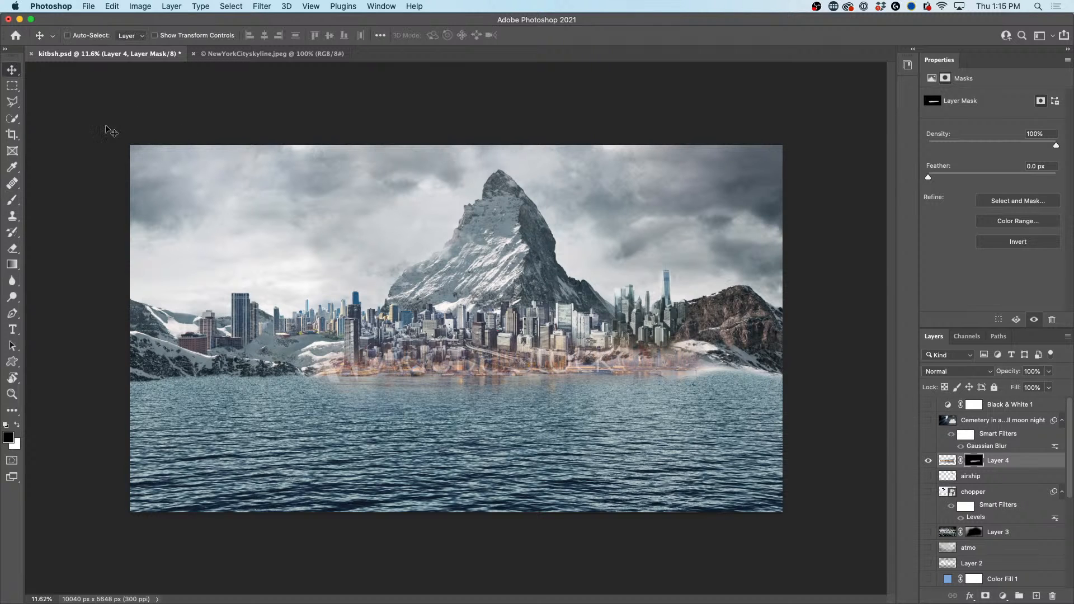
{"action": "mouse_move", "coordinate": [455, 341]}
{"action": "left_mouse_down"}
{"action": "mouse_move", "coordinate": [473, 463]}
{"action": "mouse_move", "coordinate": [445, 359]}
{"action": "left_mouse_up"}
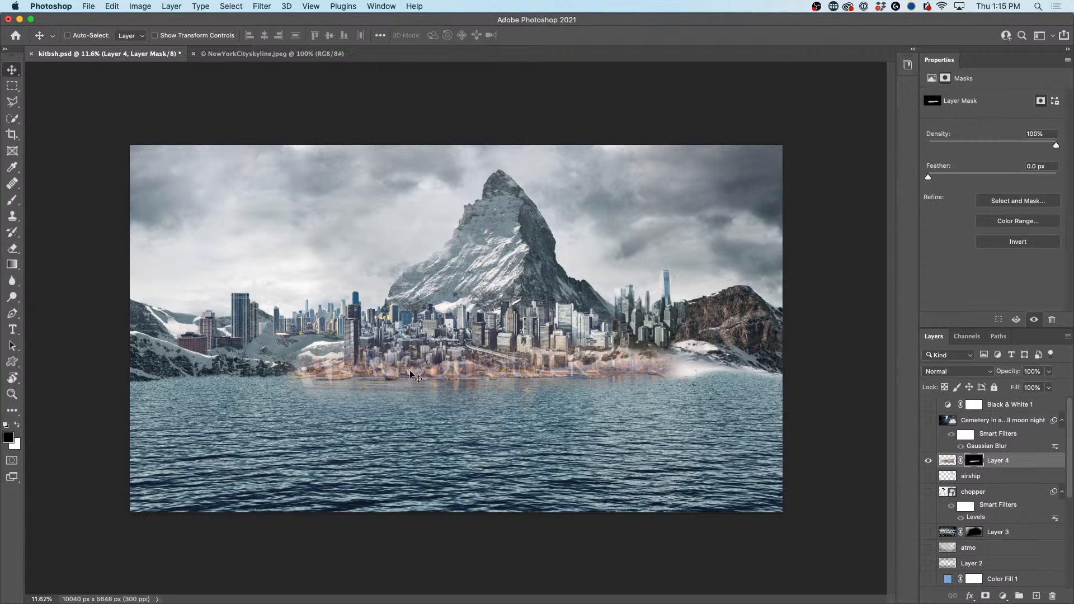
{"action": "scroll", "coordinate": [444, 365], "scroll_direction": "up", "scroll_amount": 5}
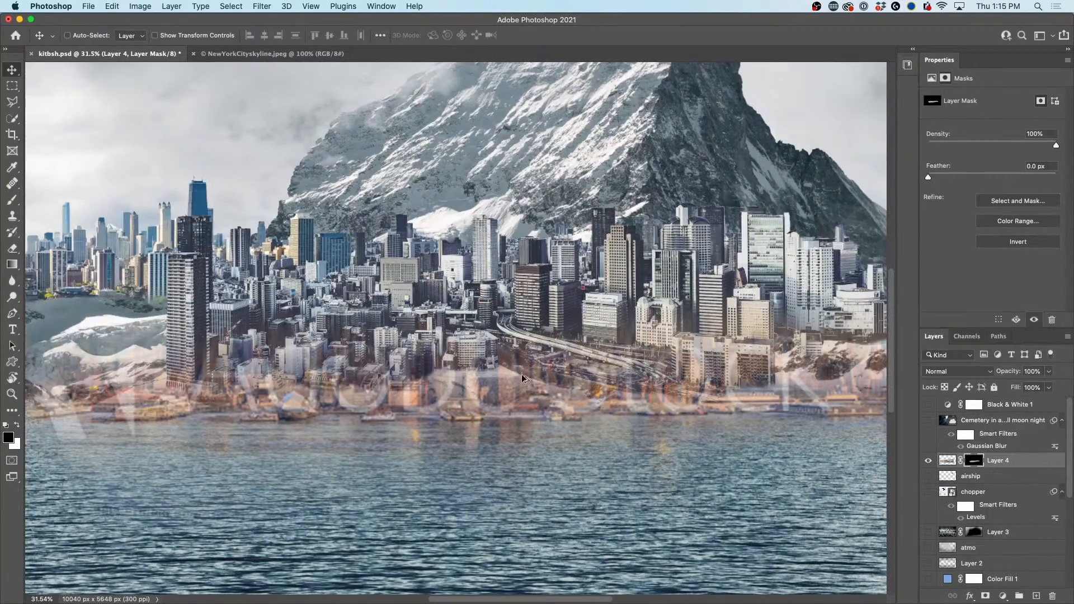
{"action": "left_click_drag", "start_coordinate": [536, 391], "coordinate": [545, 413]}
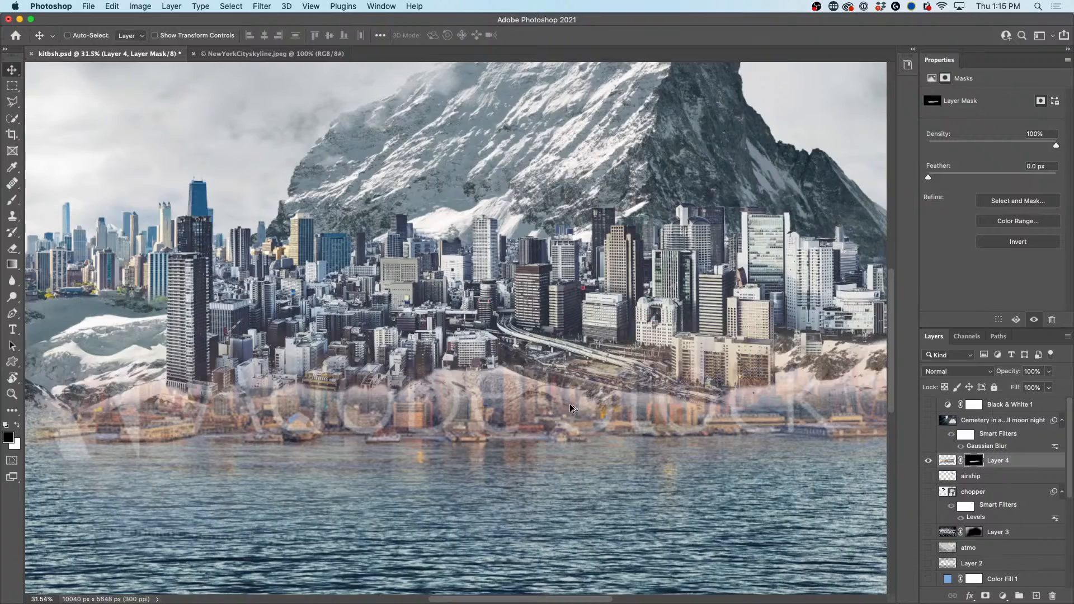
Step: Raise the masked skyline layer back against the city's shoreline, and delete the layer
{"action": "scroll", "coordinate": [570, 404], "scroll_direction": "down", "scroll_amount": 2}
{"action": "scroll", "coordinate": [400, 395], "scroll_direction": "down", "scroll_amount": 1}
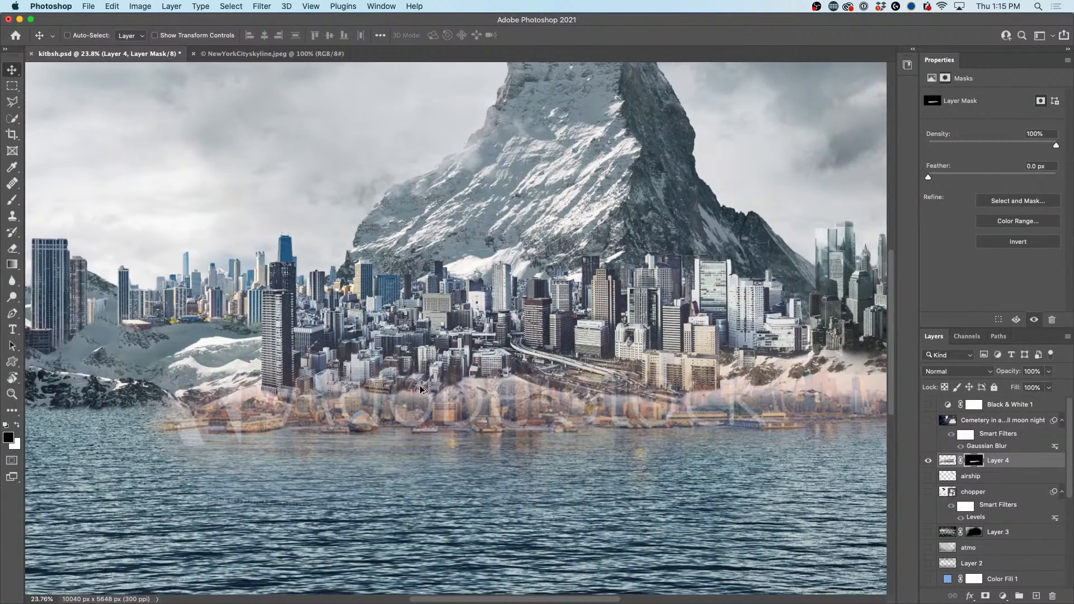
{"action": "scroll", "coordinate": [501, 267], "scroll_direction": "down", "scroll_amount": 5}
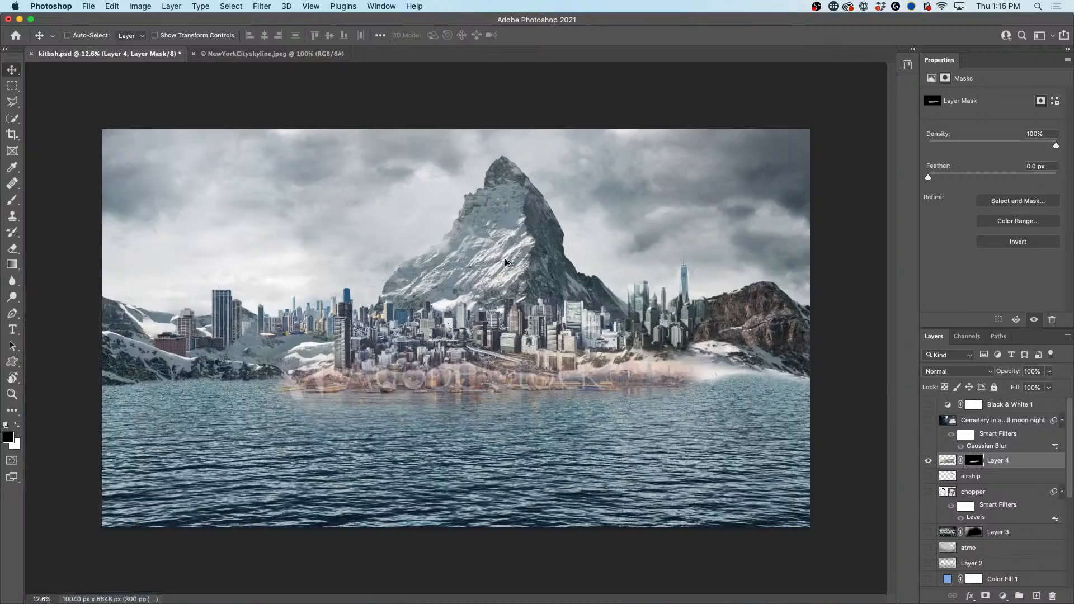
{"action": "scroll", "coordinate": [504, 261], "scroll_direction": "up", "scroll_amount": 4}
{"action": "scroll", "coordinate": [519, 290], "scroll_direction": "down", "scroll_amount": 4}
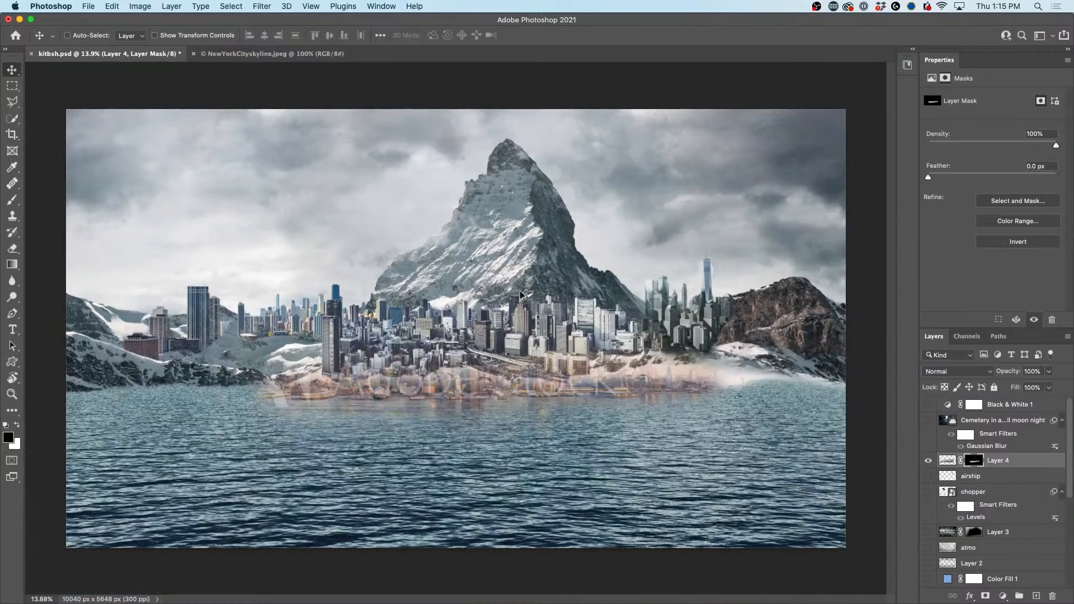
{"action": "mouse_move", "coordinate": [440, 374]}
{"action": "left_mouse_down"}
{"action": "mouse_move", "coordinate": [431, 452]}
{"action": "mouse_move", "coordinate": [432, 361]}
{"action": "left_mouse_up"}
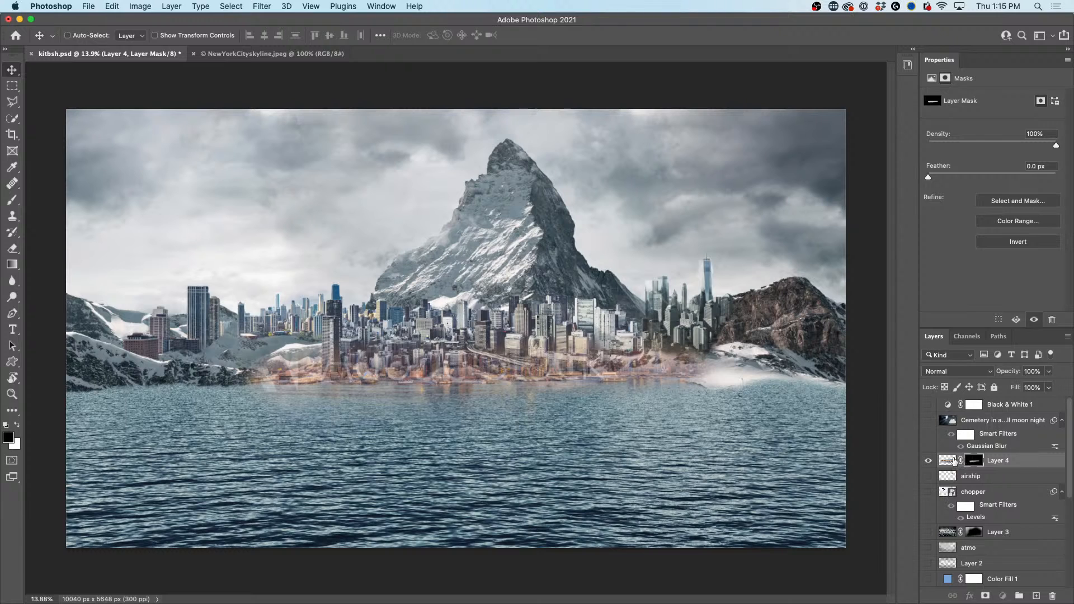
{"action": "key", "text": "BackSpace"}
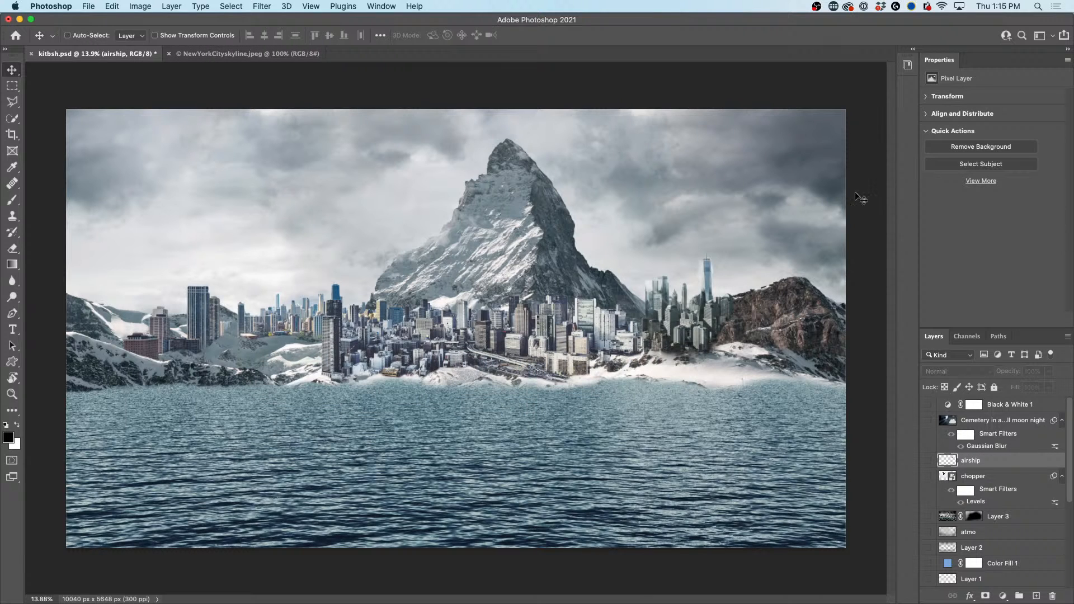
Step: License the New York City skyline image from the library through Adobe Stock and open it for editing
{"action": "left_click", "coordinate": [908, 65]}
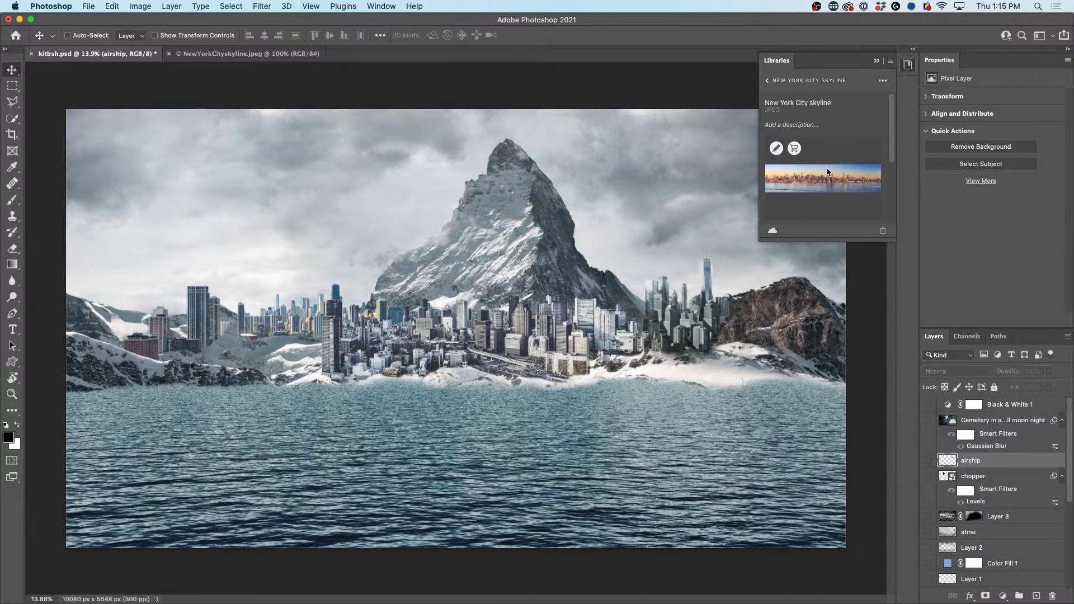
{"action": "left_click", "coordinate": [794, 149]}
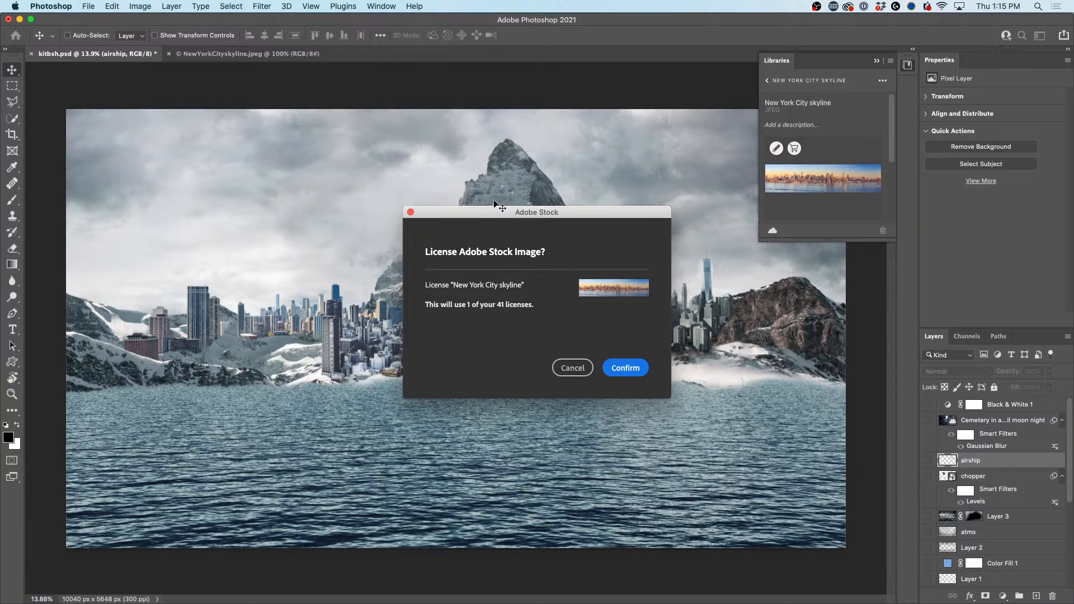
{"action": "left_click", "coordinate": [624, 368]}
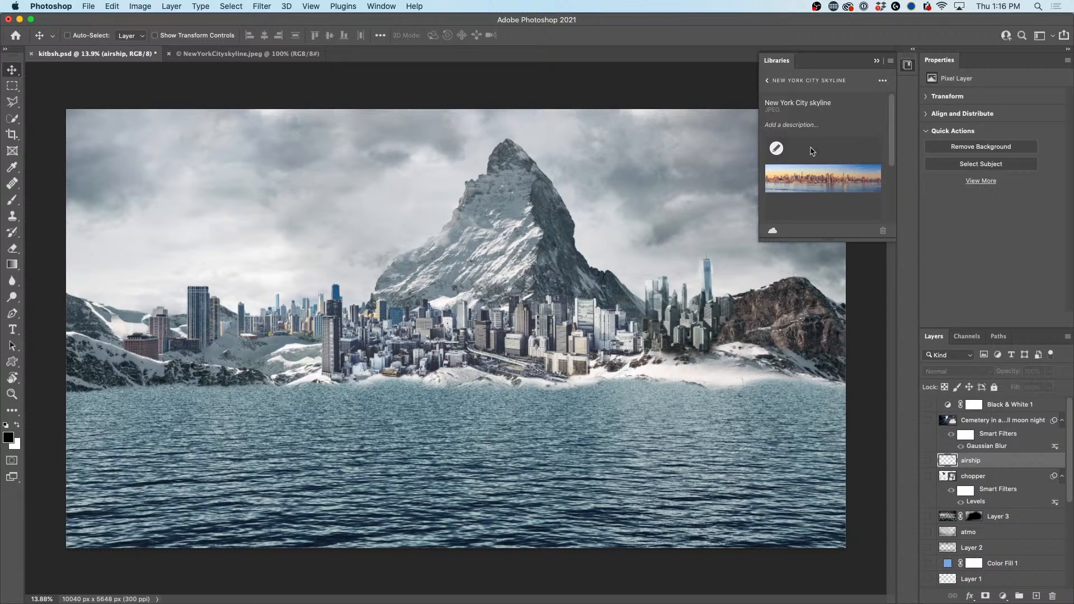
{"action": "left_click", "coordinate": [776, 148]}
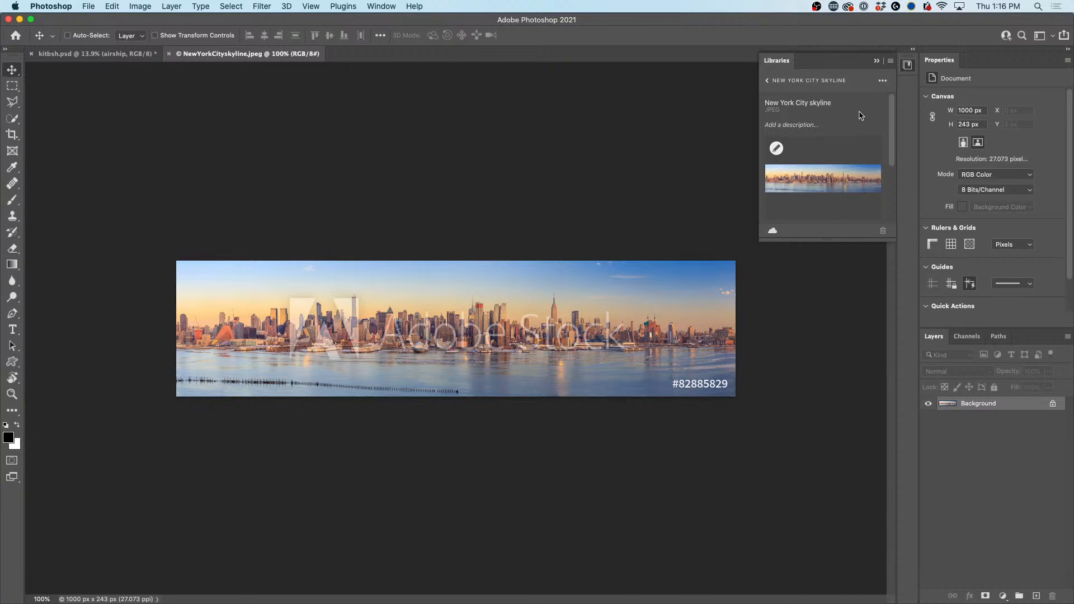
Step: Leave the skyline's asset details, make the library list taller, and clear the waterfront search
{"action": "left_click", "coordinate": [769, 82]}
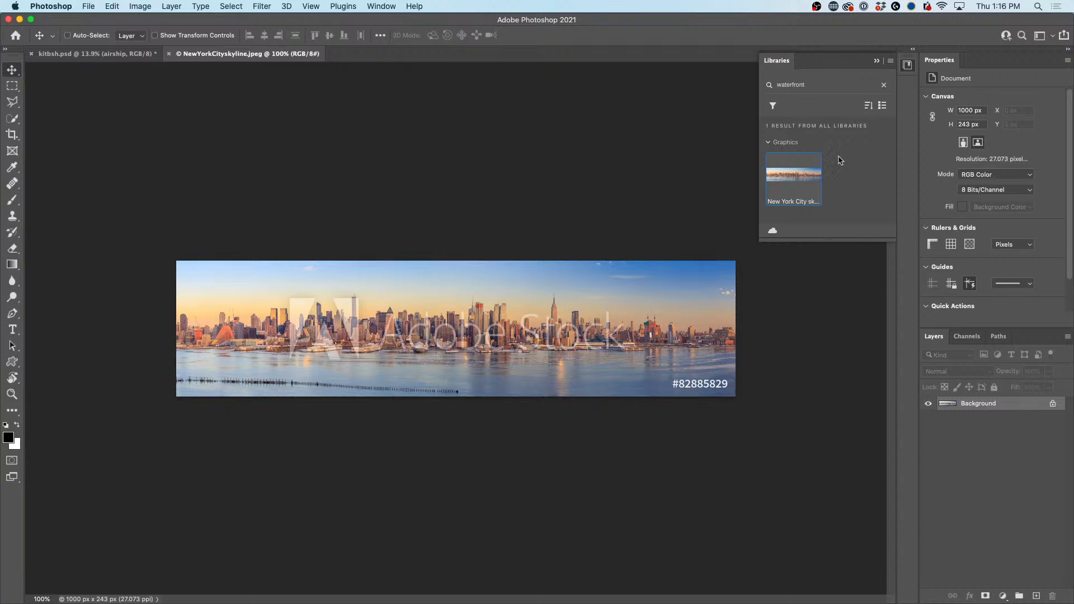
{"action": "left_click_drag", "start_coordinate": [845, 240], "coordinate": [813, 492]}
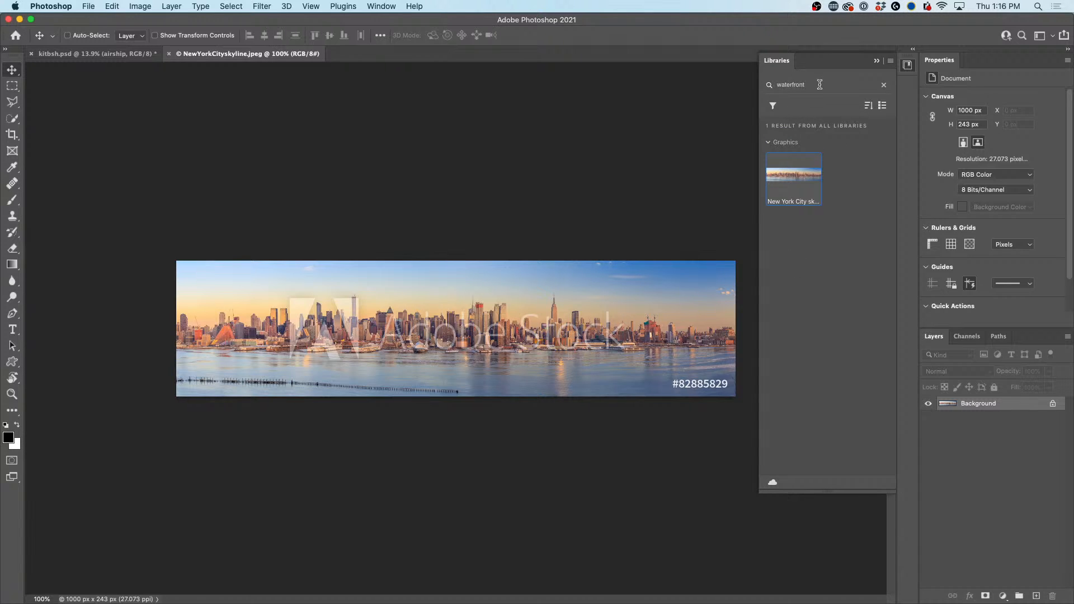
{"action": "left_click", "coordinate": [884, 86]}
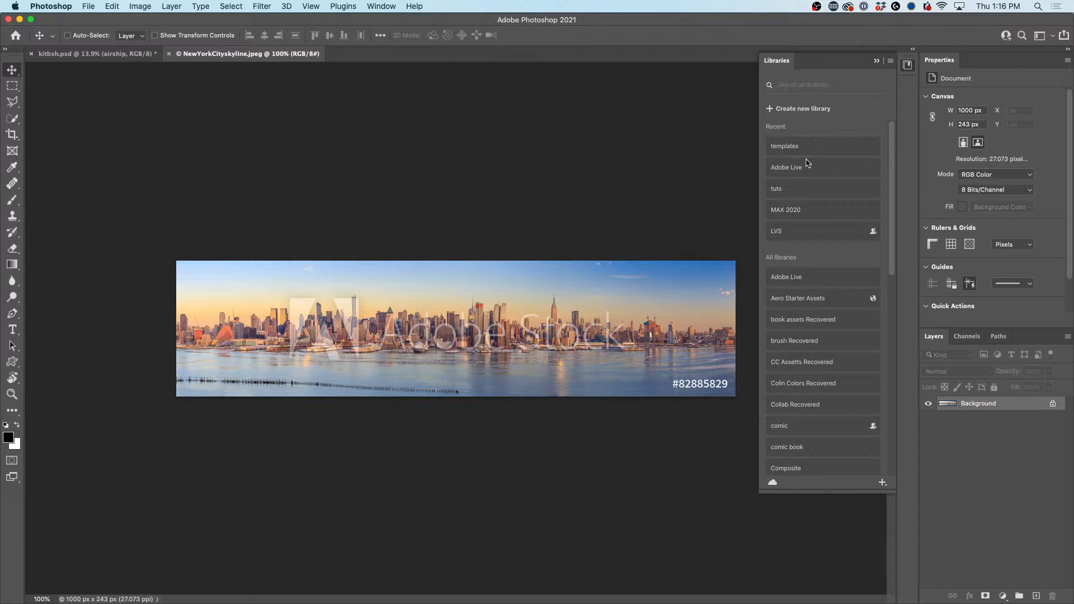
Step: Look through the full list of libraries for the one that may hold the licensed skyline
{"action": "scroll", "coordinate": [820, 420], "scroll_direction": "down", "scroll_amount": 10}
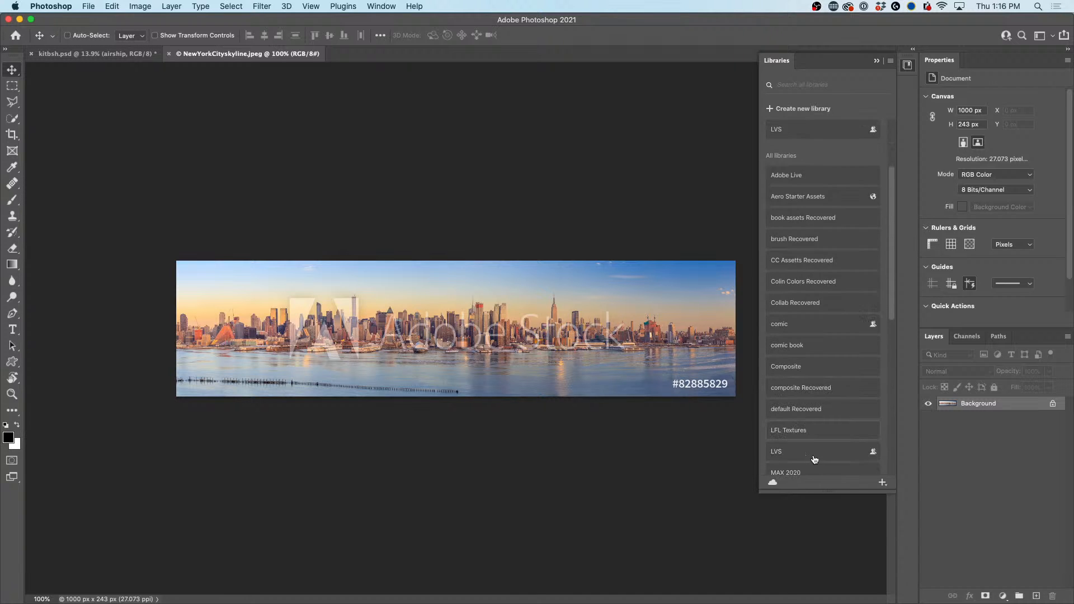
{"action": "scroll", "coordinate": [813, 460], "scroll_direction": "down", "scroll_amount": 2}
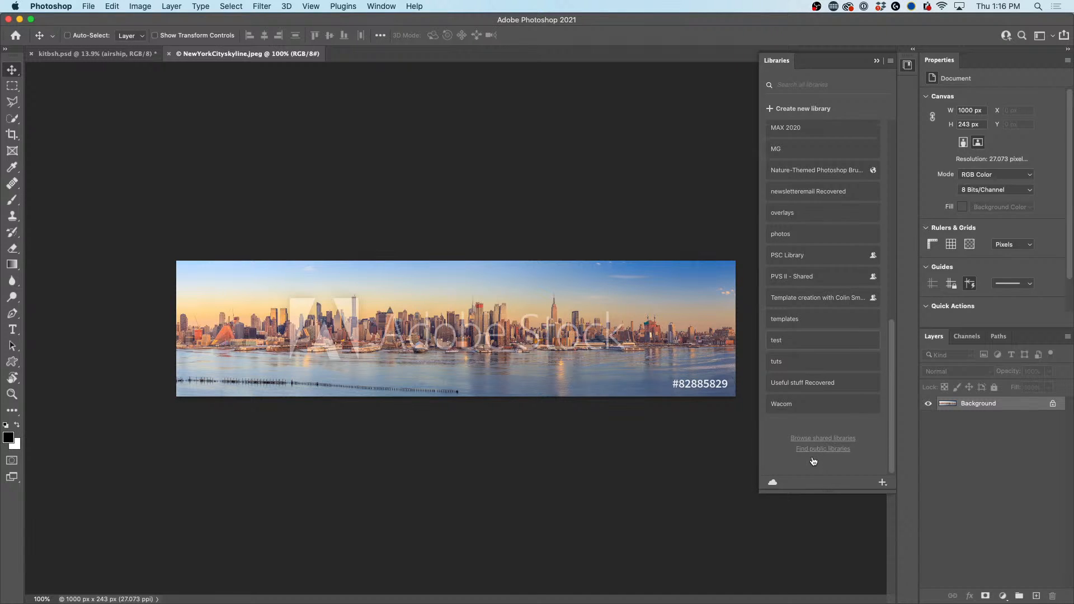
{"action": "scroll", "coordinate": [812, 302], "scroll_direction": "up", "scroll_amount": 14}
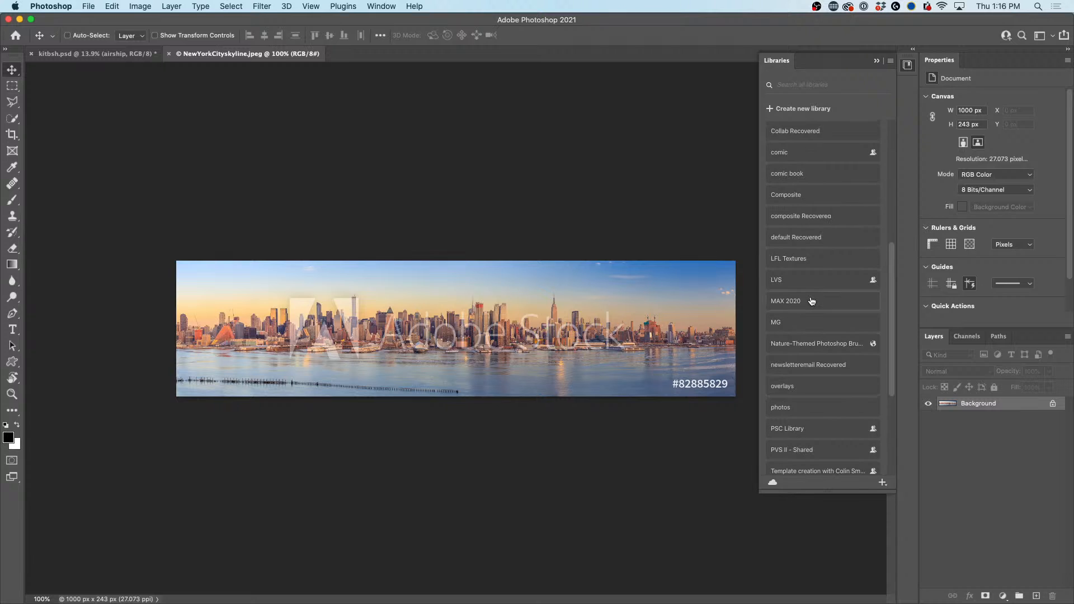
{"action": "scroll", "coordinate": [812, 302], "scroll_direction": "up", "scroll_amount": 4}
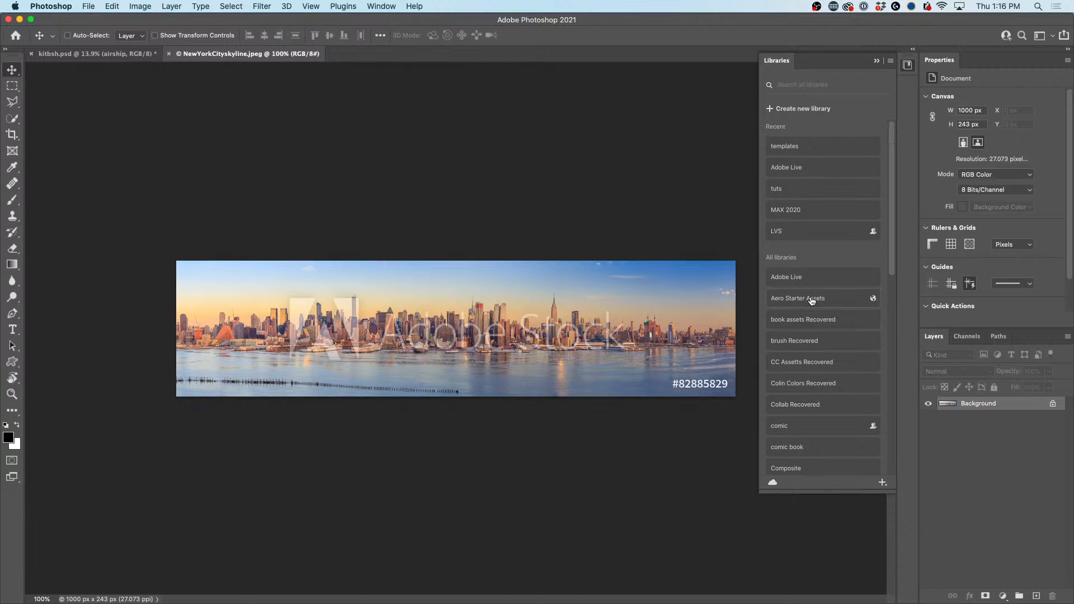
{"action": "scroll", "coordinate": [823, 291], "scroll_direction": "down", "scroll_amount": 8}
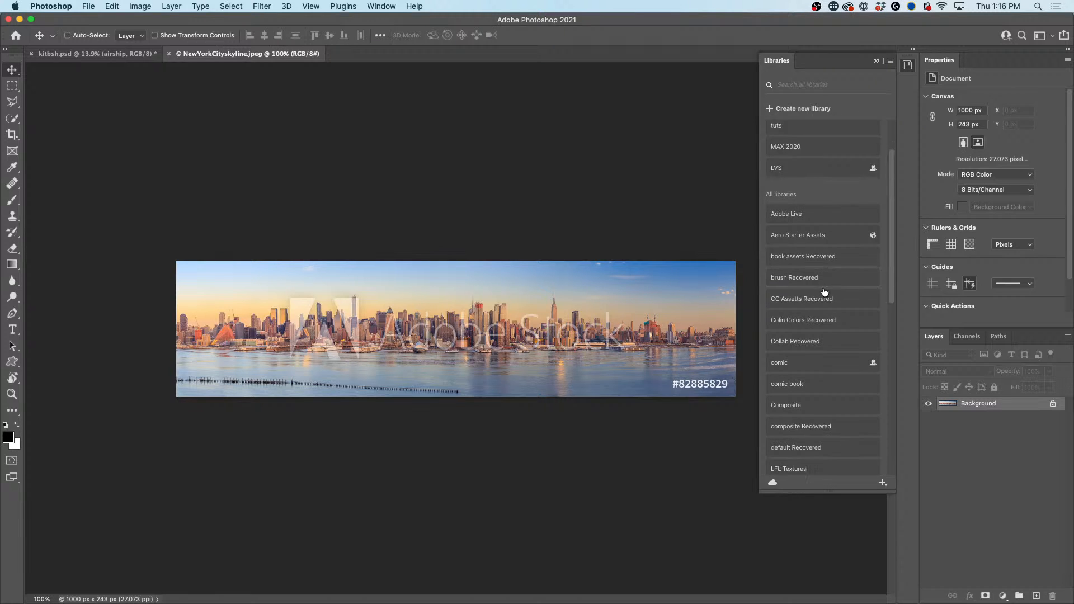
{"action": "scroll", "coordinate": [824, 292], "scroll_direction": "down", "scroll_amount": 8}
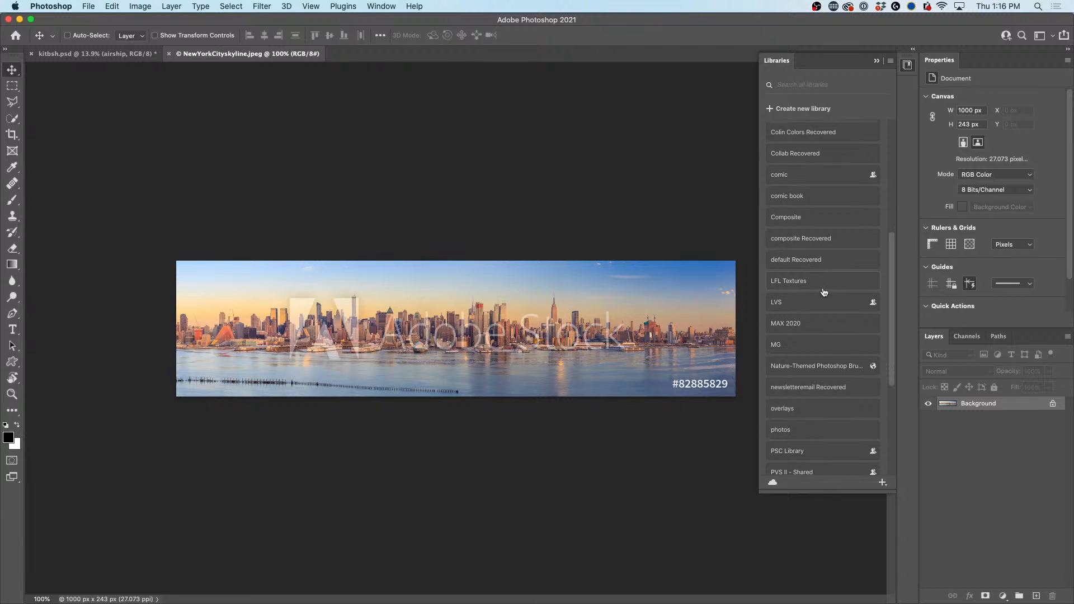
{"action": "scroll", "coordinate": [824, 292], "scroll_direction": "down", "scroll_amount": 5}
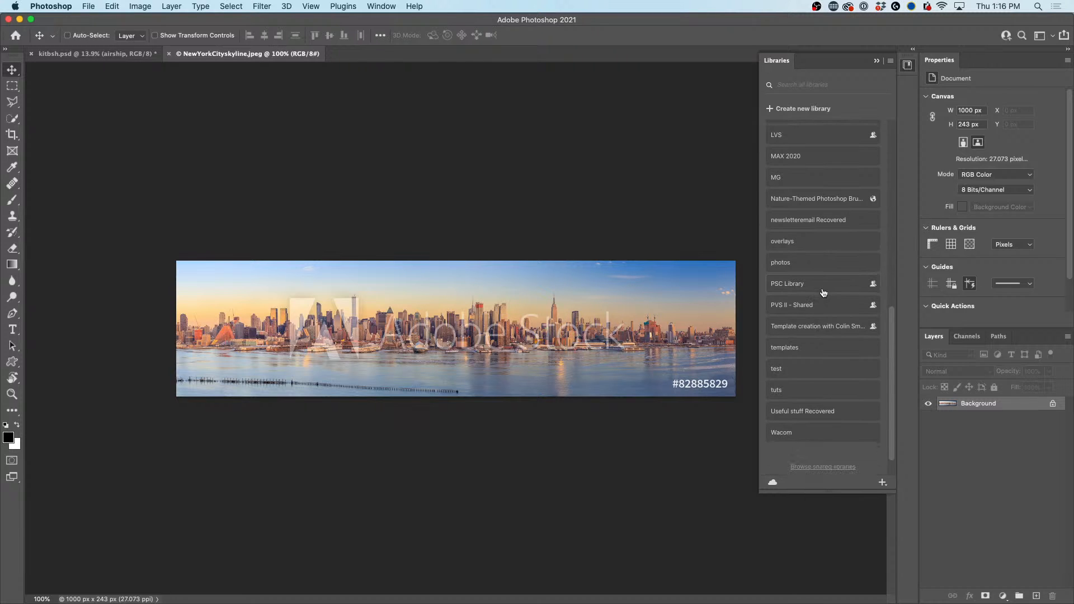
{"action": "scroll", "coordinate": [822, 296], "scroll_direction": "up", "scroll_amount": 20}
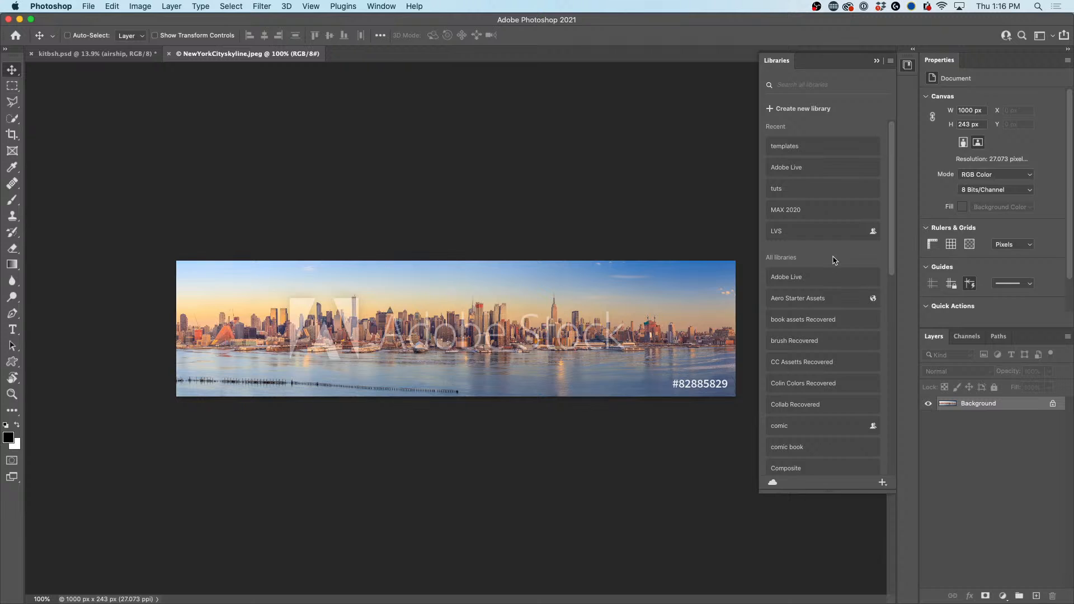
{"action": "scroll", "coordinate": [835, 260], "scroll_direction": "down", "scroll_amount": 4}
{"action": "scroll", "coordinate": [835, 260], "scroll_direction": "down", "scroll_amount": 3}
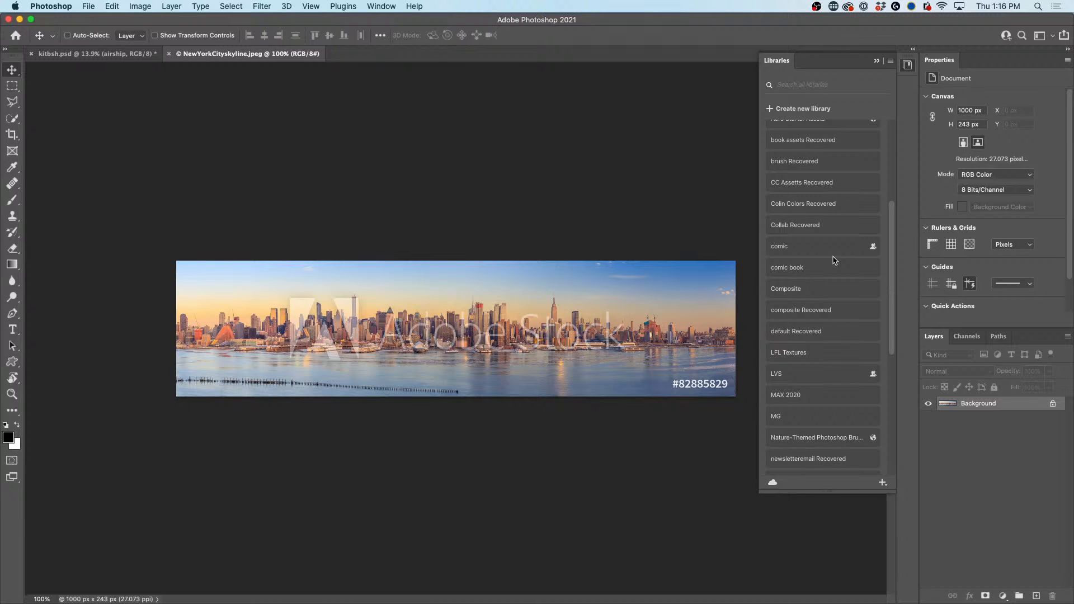
{"action": "scroll", "coordinate": [835, 260], "scroll_direction": "up", "scroll_amount": 7}
Step: Search all libraries for waterfront again and open the New York City skyline in its library
{"action": "left_click", "coordinate": [791, 84]}
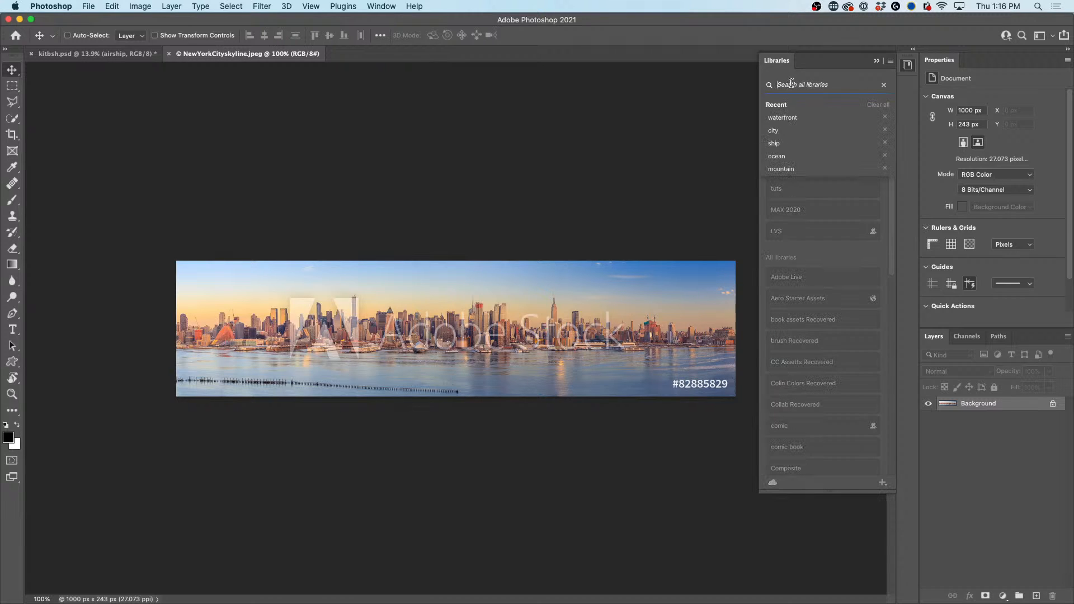
{"action": "left_click", "coordinate": [783, 118]}
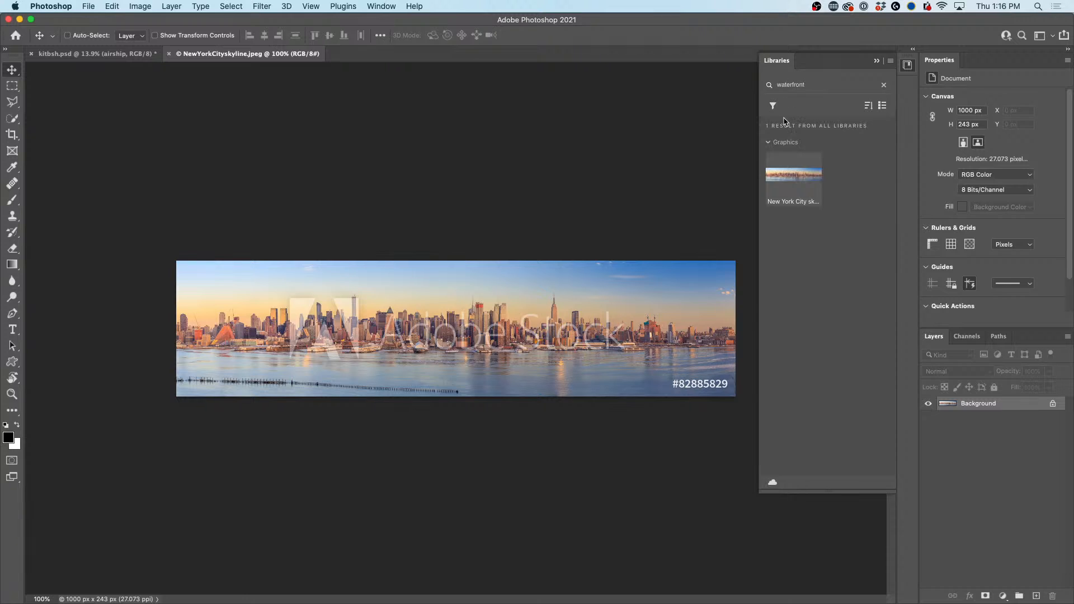
{"action": "right_click", "coordinate": [802, 177]}
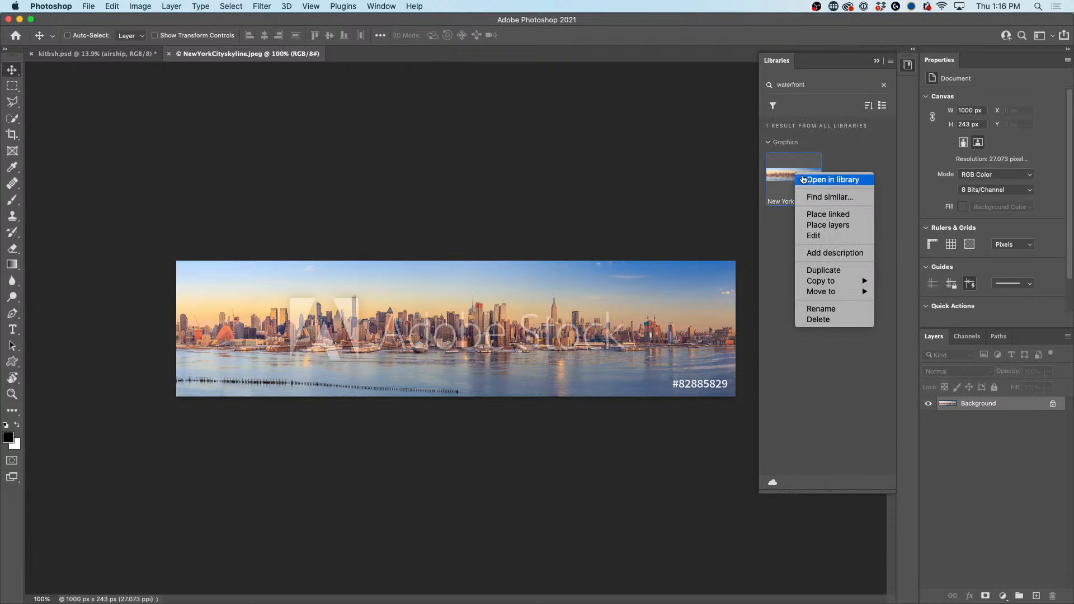
{"action": "left_click", "coordinate": [834, 179]}
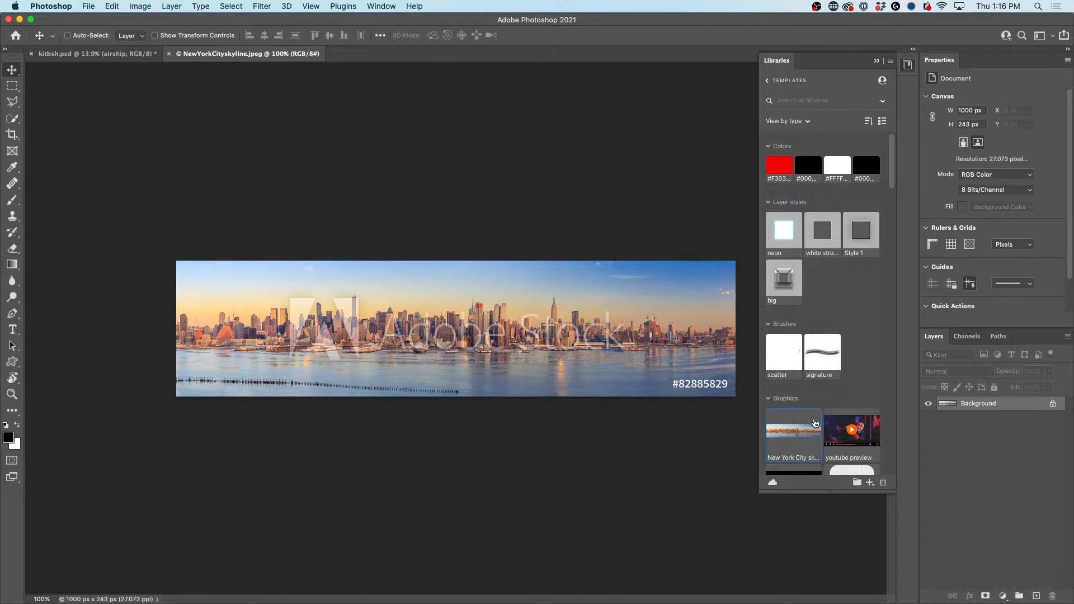
Step: Try to open the licensed skyline for editing from the templates library, and close the NewYorkCityskyline.jpeg document
{"action": "right_click", "coordinate": [798, 431]}
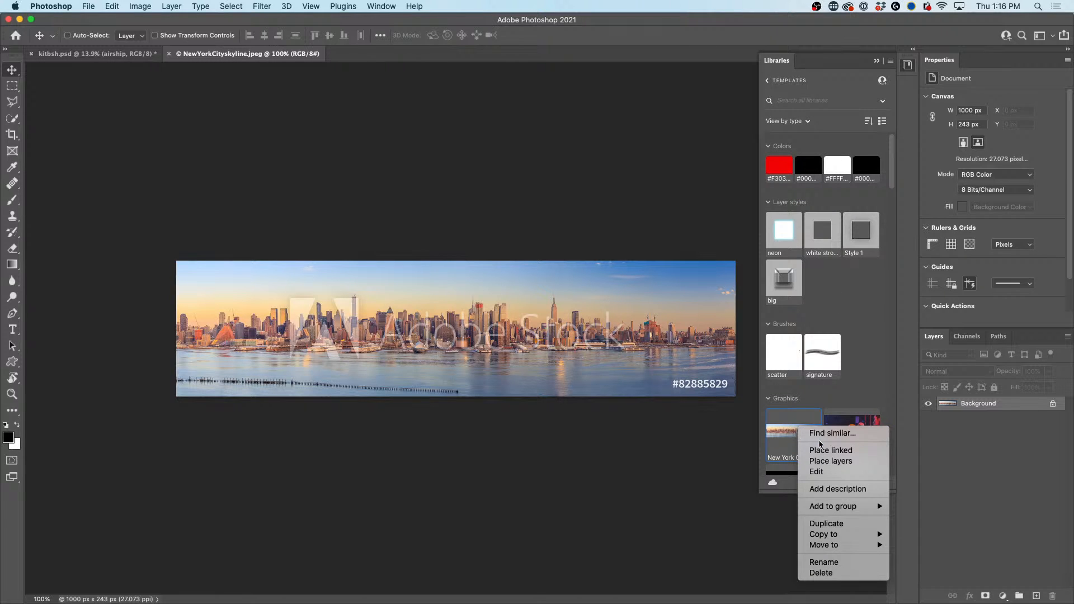
{"action": "left_click", "coordinate": [822, 472]}
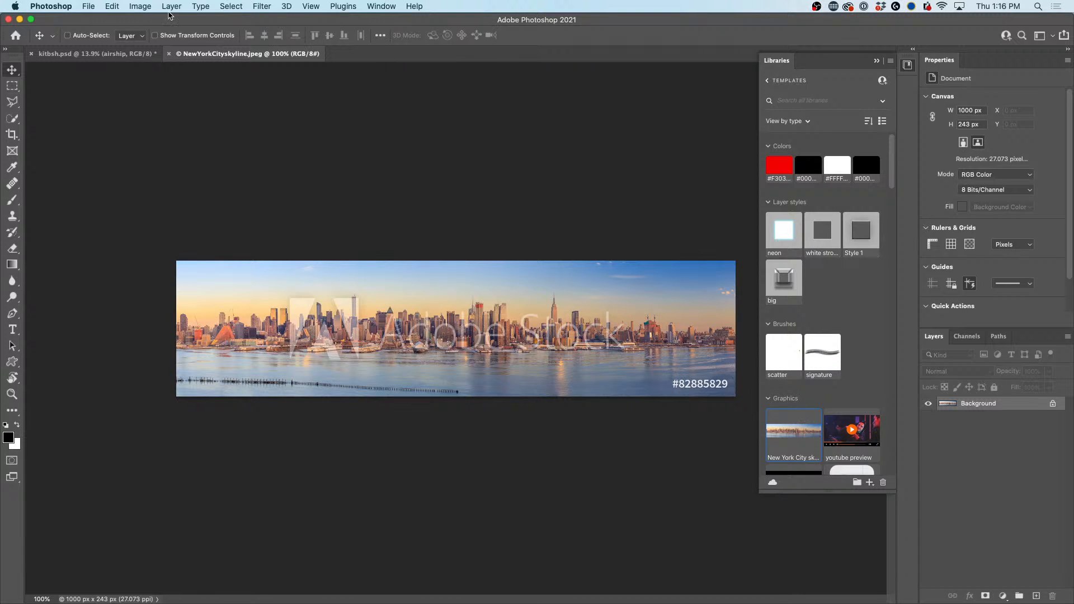
{"action": "left_click", "coordinate": [169, 55]}
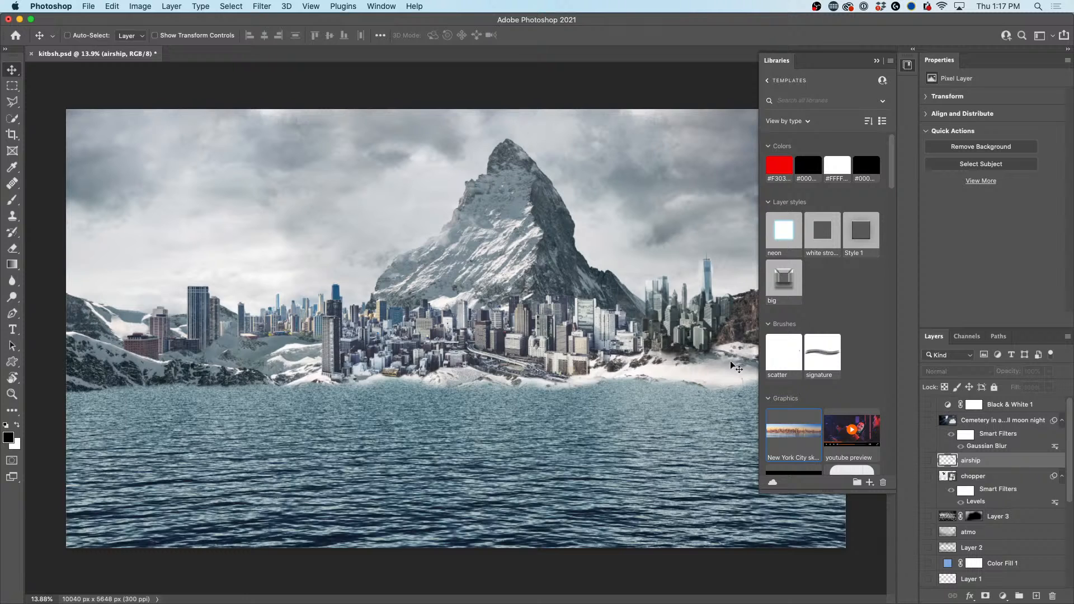
Step: Open the licensed New York City skyline from the templates library and paste the image into kitbsh.psd as a new layer
{"action": "right_click", "coordinate": [800, 432]}
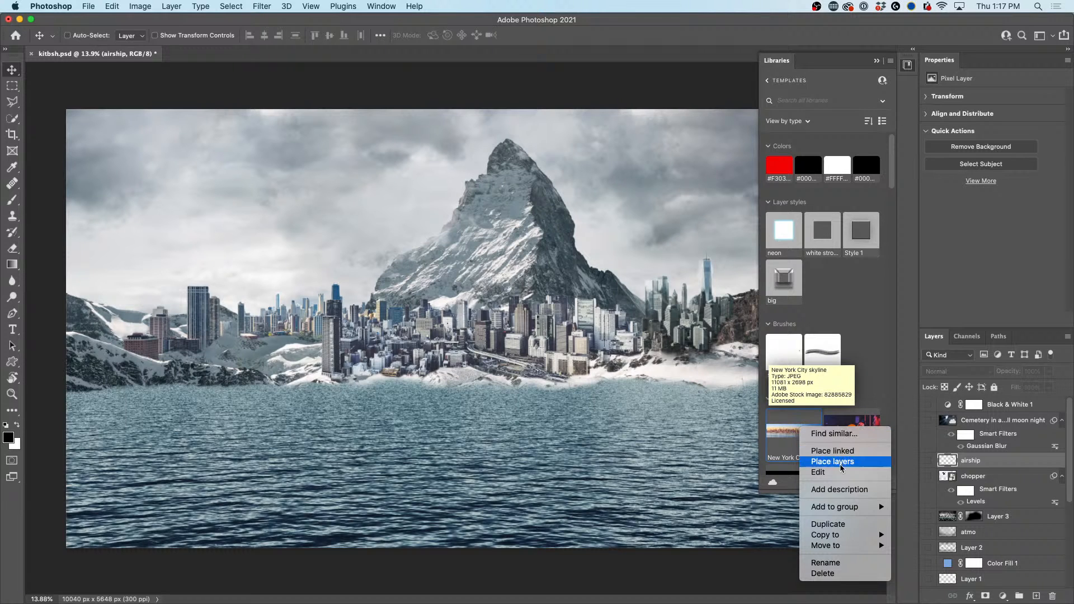
{"action": "left_click", "coordinate": [814, 459]}
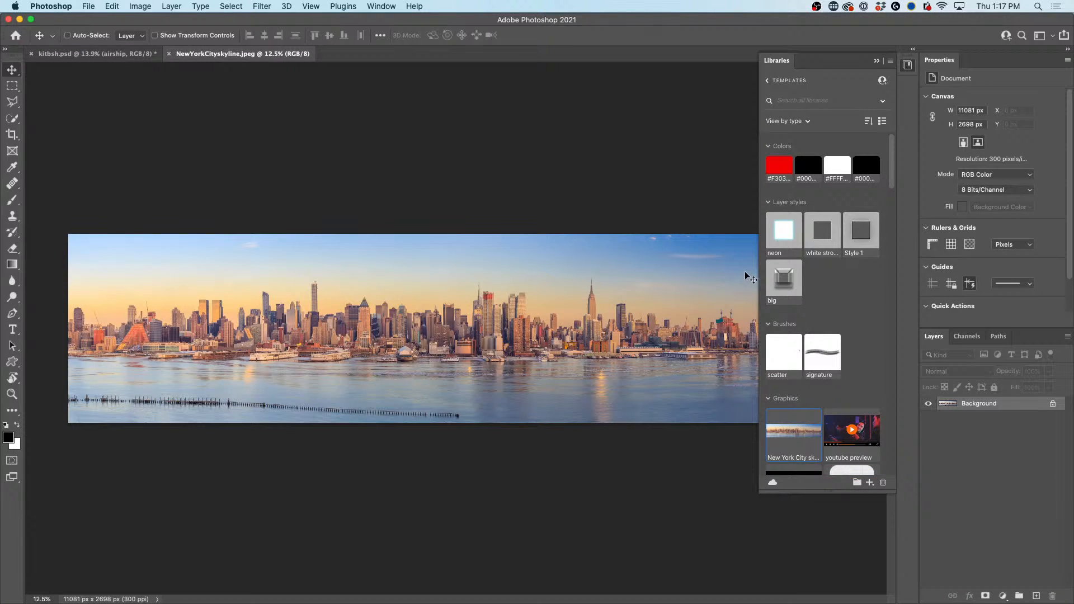
{"action": "left_click", "coordinate": [876, 60]}
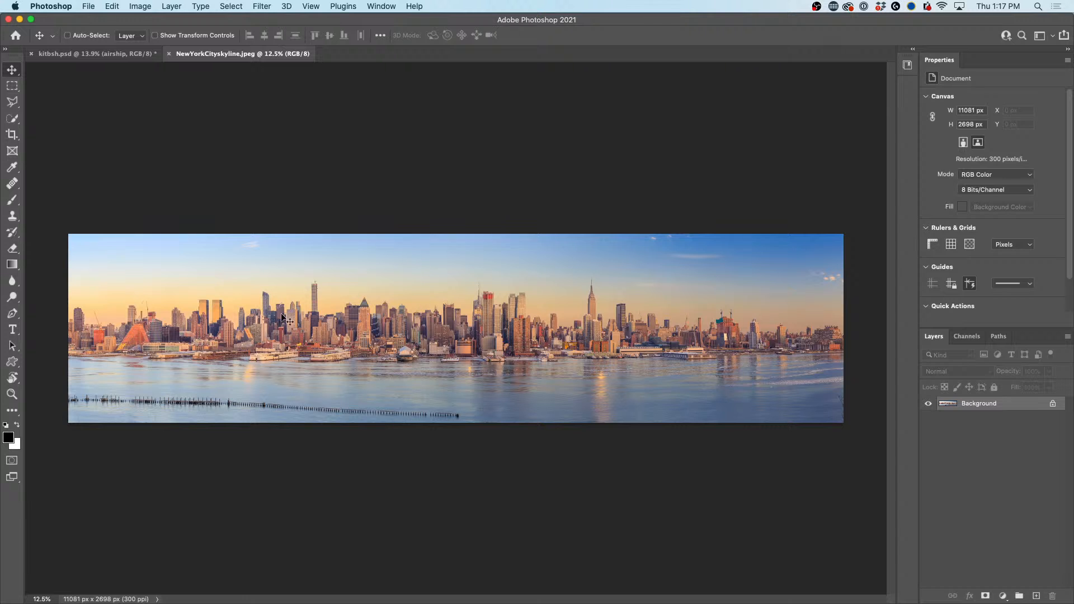
{"action": "left_click", "coordinate": [122, 53]}
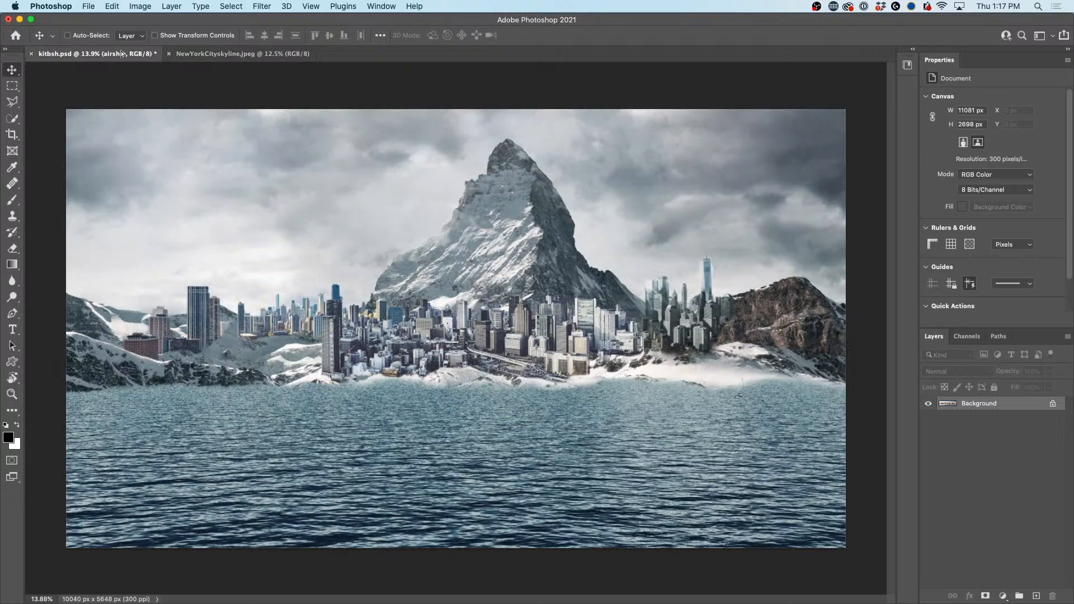
{"action": "key", "text": "ctrl+v"}
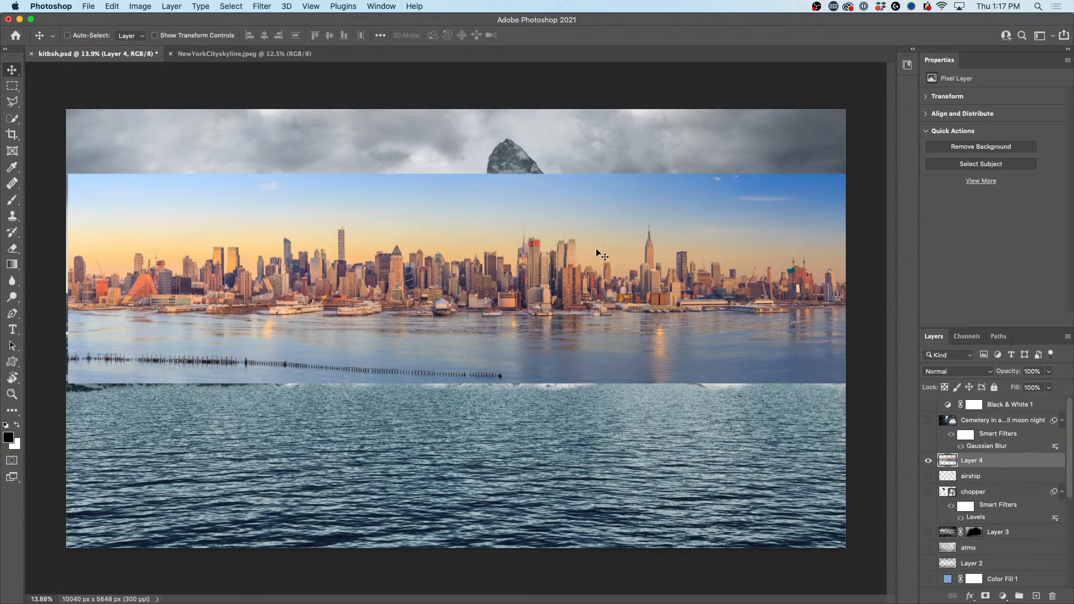
Step: Position the pasted skyline over the waterfront using 50% opacity as a guide, and set its opacity back to 100%
{"action": "left_click_drag", "start_coordinate": [595, 248], "coordinate": [591, 264]}
{"action": "key", "text": "5"}
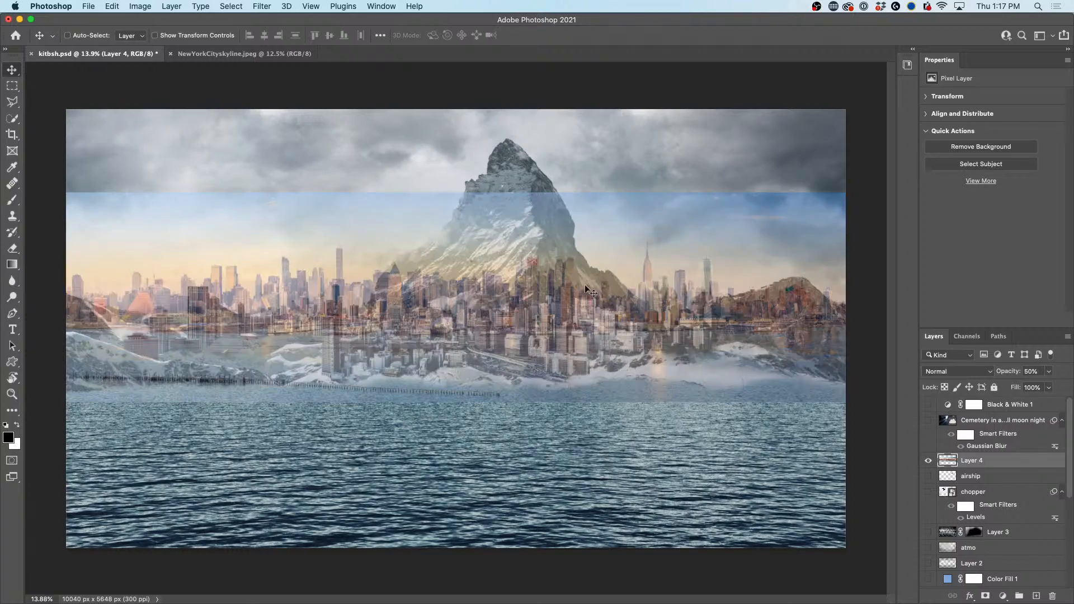
{"action": "left_click_drag", "start_coordinate": [478, 231], "coordinate": [423, 292]}
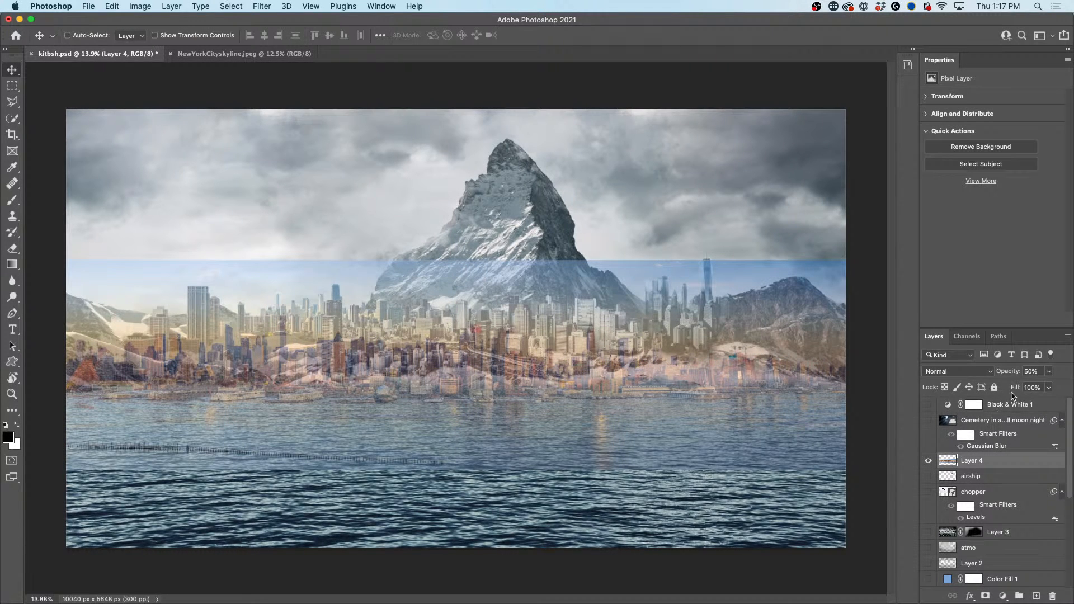
{"action": "left_click_drag", "start_coordinate": [1009, 373], "coordinate": [1048, 372]}
{"action": "key", "text": "Return"}
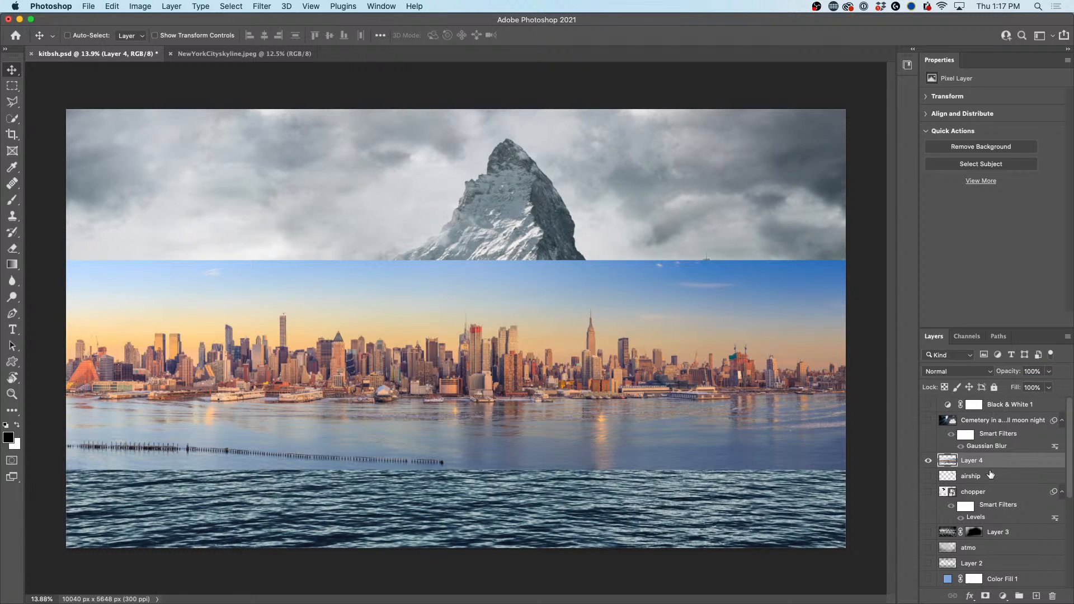
Step: Hide the skyline layer with a black mask and paint white with a 250 px brush along the central shoreline
{"action": "left_click", "coordinate": [984, 596], "text": "alt"}
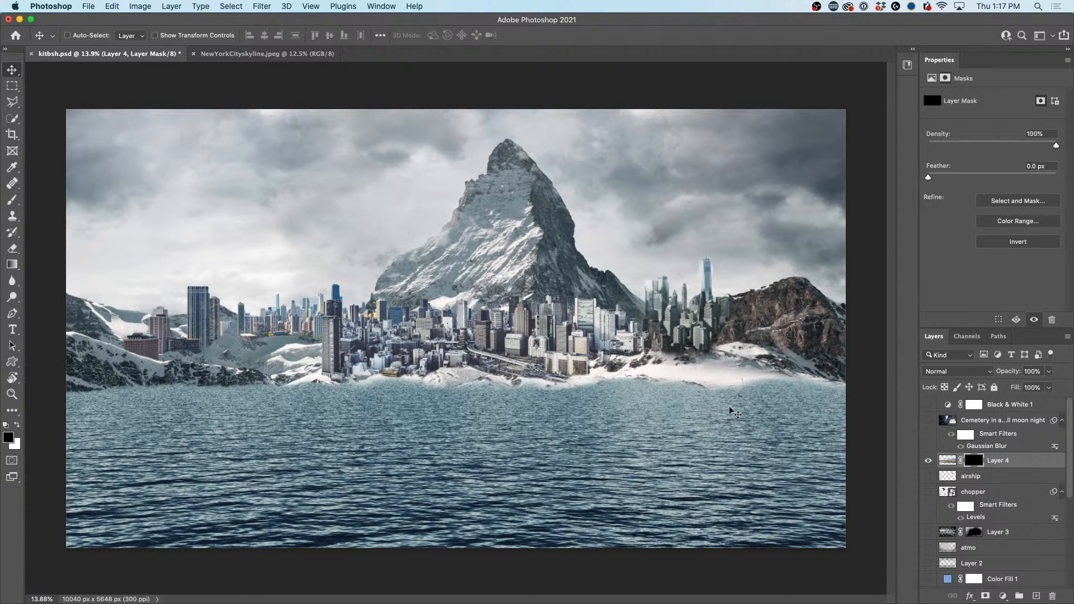
{"action": "key", "text": "b"}
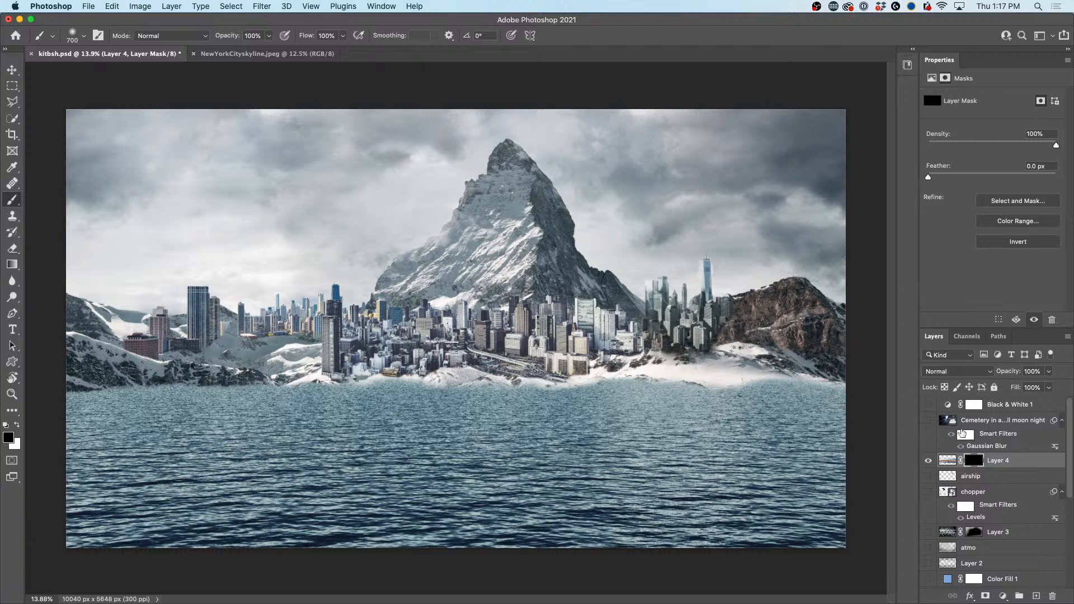
{"action": "key", "text": "x"}
{"action": "scroll", "coordinate": [470, 375], "scroll_direction": "up", "scroll_amount": 5}
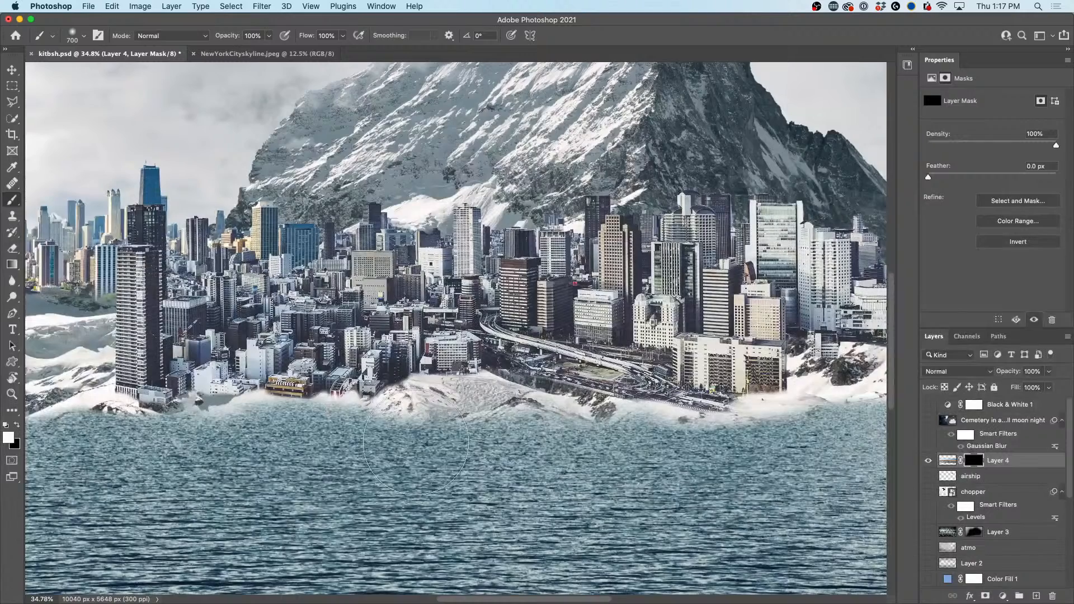
{"action": "key", "text": "bracketleft"}
{"action": "key", "text": "bracketleft"}
{"action": "key", "text": "bracketleft"}
{"action": "key", "text": "bracketleft"}
{"action": "key", "text": "bracketleft"}
{"action": "mouse_move", "coordinate": [428, 423]}
{"action": "left_mouse_down"}
{"action": "mouse_move", "coordinate": [482, 417]}
{"action": "mouse_move", "coordinate": [414, 408]}
{"action": "mouse_move", "coordinate": [412, 431]}
{"action": "mouse_move", "coordinate": [432, 438]}
{"action": "mouse_move", "coordinate": [414, 441]}
{"action": "mouse_move", "coordinate": [464, 452]}
{"action": "mouse_move", "coordinate": [394, 452]}
{"action": "mouse_move", "coordinate": [700, 449]}
{"action": "mouse_move", "coordinate": [508, 441]}
{"action": "mouse_move", "coordinate": [240, 453]}
{"action": "left_mouse_up"}
Step: Raise the skyline layer to meet the city's shoreline and reveal more of its piers and water toward the right shore
{"action": "left_click", "coordinate": [12, 70]}
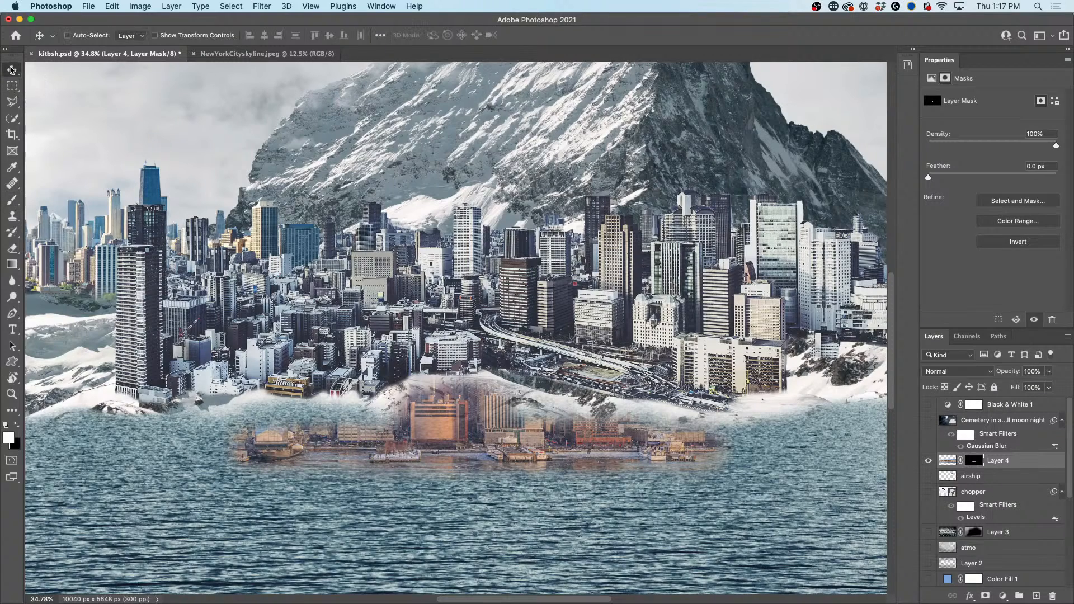
{"action": "left_click_drag", "start_coordinate": [499, 420], "coordinate": [500, 382]}
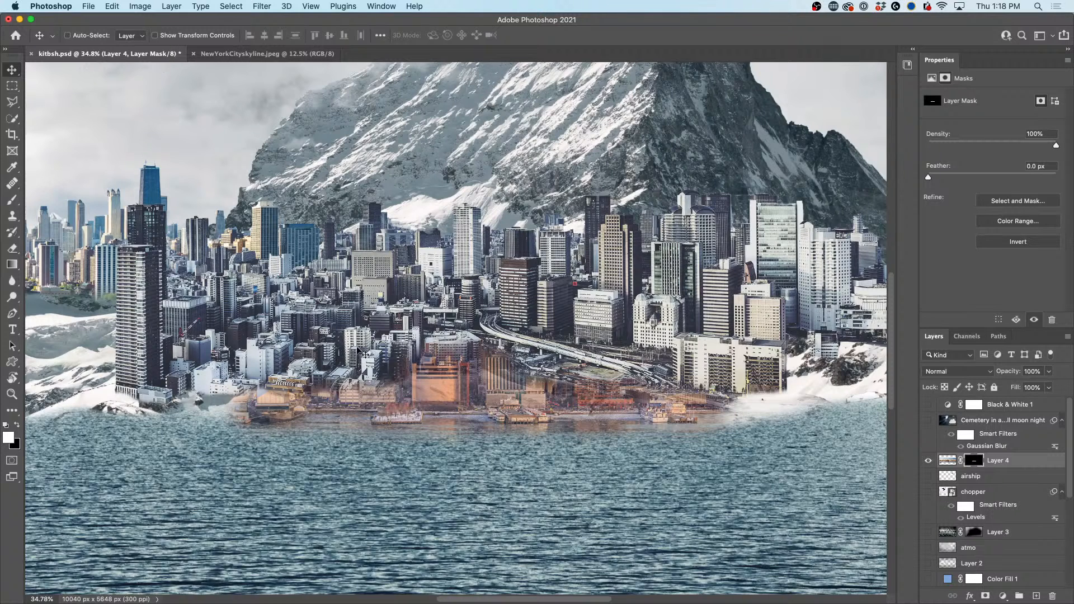
{"action": "key", "text": "b"}
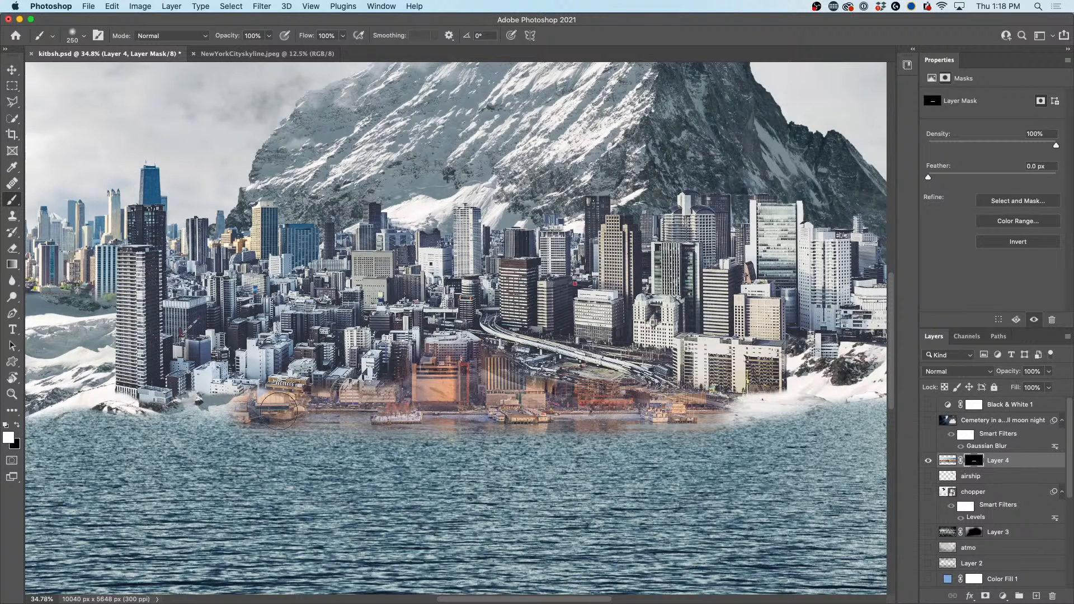
{"action": "mouse_move", "coordinate": [344, 411]}
{"action": "left_mouse_down"}
{"action": "mouse_move", "coordinate": [521, 418]}
{"action": "mouse_move", "coordinate": [633, 406]}
{"action": "mouse_move", "coordinate": [523, 406]}
{"action": "mouse_move", "coordinate": [717, 416]}
{"action": "mouse_move", "coordinate": [684, 421]}
{"action": "mouse_move", "coordinate": [733, 427]}
{"action": "mouse_move", "coordinate": [209, 420]}
{"action": "mouse_move", "coordinate": [262, 425]}
{"action": "mouse_move", "coordinate": [247, 436]}
{"action": "mouse_move", "coordinate": [55, 426]}
{"action": "mouse_move", "coordinate": [158, 427]}
{"action": "mouse_move", "coordinate": [56, 421]}
{"action": "mouse_move", "coordinate": [216, 404]}
{"action": "mouse_move", "coordinate": [85, 431]}
{"action": "mouse_move", "coordinate": [160, 426]}
{"action": "mouse_move", "coordinate": [49, 439]}
{"action": "mouse_move", "coordinate": [45, 450]}
{"action": "mouse_move", "coordinate": [387, 445]}
{"action": "mouse_move", "coordinate": [241, 468]}
{"action": "mouse_move", "coordinate": [671, 468]}
{"action": "mouse_move", "coordinate": [199, 487]}
{"action": "mouse_move", "coordinate": [640, 471]}
{"action": "mouse_move", "coordinate": [230, 480]}
{"action": "mouse_move", "coordinate": [625, 470]}
{"action": "mouse_move", "coordinate": [252, 473]}
{"action": "mouse_move", "coordinate": [574, 437]}
{"action": "mouse_move", "coordinate": [556, 434]}
{"action": "mouse_move", "coordinate": [788, 443]}
{"action": "mouse_move", "coordinate": [800, 433]}
{"action": "mouse_move", "coordinate": [725, 427]}
{"action": "mouse_move", "coordinate": [716, 441]}
{"action": "mouse_move", "coordinate": [820, 446]}
{"action": "mouse_move", "coordinate": [628, 472]}
{"action": "mouse_move", "coordinate": [550, 317]}
{"action": "left_mouse_up"}
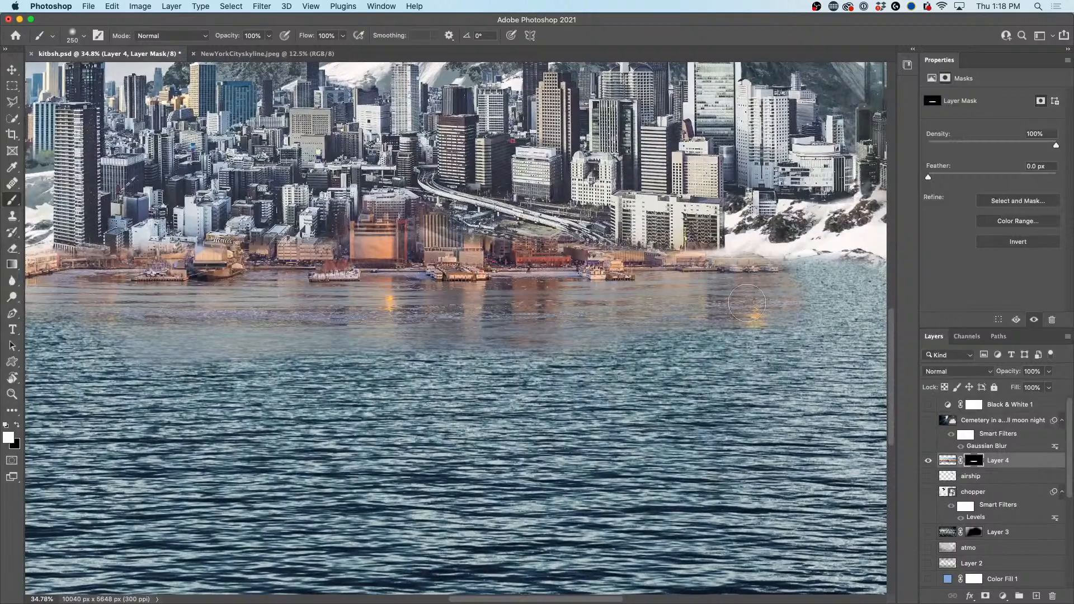
{"action": "left_click_drag", "start_coordinate": [783, 276], "coordinate": [853, 268]}
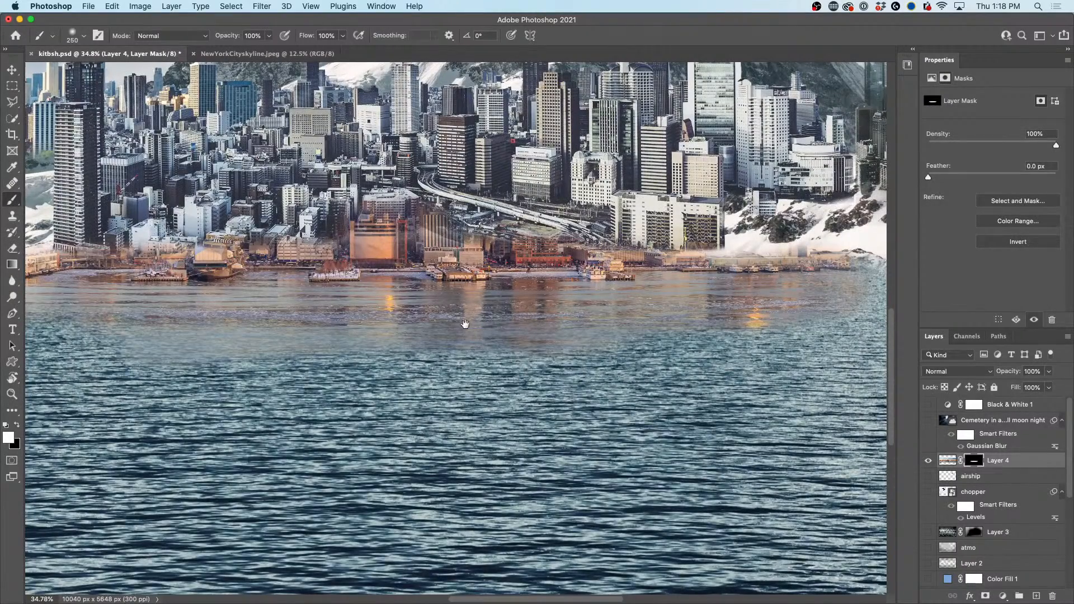
Step: Paint the skyline mask white to reveal the piers along the left shore and the water down to the row of pilings
{"action": "left_click_drag", "start_coordinate": [465, 324], "coordinate": [677, 390]}
{"action": "mouse_move", "coordinate": [195, 358]}
{"action": "left_mouse_down"}
{"action": "mouse_move", "coordinate": [132, 363]}
{"action": "mouse_move", "coordinate": [200, 357]}
{"action": "mouse_move", "coordinate": [110, 347]}
{"action": "mouse_move", "coordinate": [244, 345]}
{"action": "mouse_move", "coordinate": [38, 360]}
{"action": "mouse_move", "coordinate": [141, 350]}
{"action": "mouse_move", "coordinate": [97, 359]}
{"action": "left_mouse_up"}
{"action": "left_click_drag", "start_coordinate": [281, 369], "coordinate": [487, 422]}
{"action": "mouse_move", "coordinate": [372, 406]}
{"action": "left_mouse_down"}
{"action": "mouse_move", "coordinate": [216, 394]}
{"action": "mouse_move", "coordinate": [249, 392]}
{"action": "left_mouse_up"}
{"action": "mouse_move", "coordinate": [130, 390]}
{"action": "left_mouse_down"}
{"action": "mouse_move", "coordinate": [189, 388]}
{"action": "mouse_move", "coordinate": [33, 403]}
{"action": "mouse_move", "coordinate": [76, 391]}
{"action": "mouse_move", "coordinate": [39, 388]}
{"action": "mouse_move", "coordinate": [223, 380]}
{"action": "mouse_move", "coordinate": [383, 392]}
{"action": "mouse_move", "coordinate": [324, 431]}
{"action": "mouse_move", "coordinate": [111, 428]}
{"action": "mouse_move", "coordinate": [277, 432]}
{"action": "mouse_move", "coordinate": [27, 451]}
{"action": "mouse_move", "coordinate": [70, 443]}
{"action": "mouse_move", "coordinate": [45, 424]}
{"action": "mouse_move", "coordinate": [240, 460]}
{"action": "left_mouse_up"}
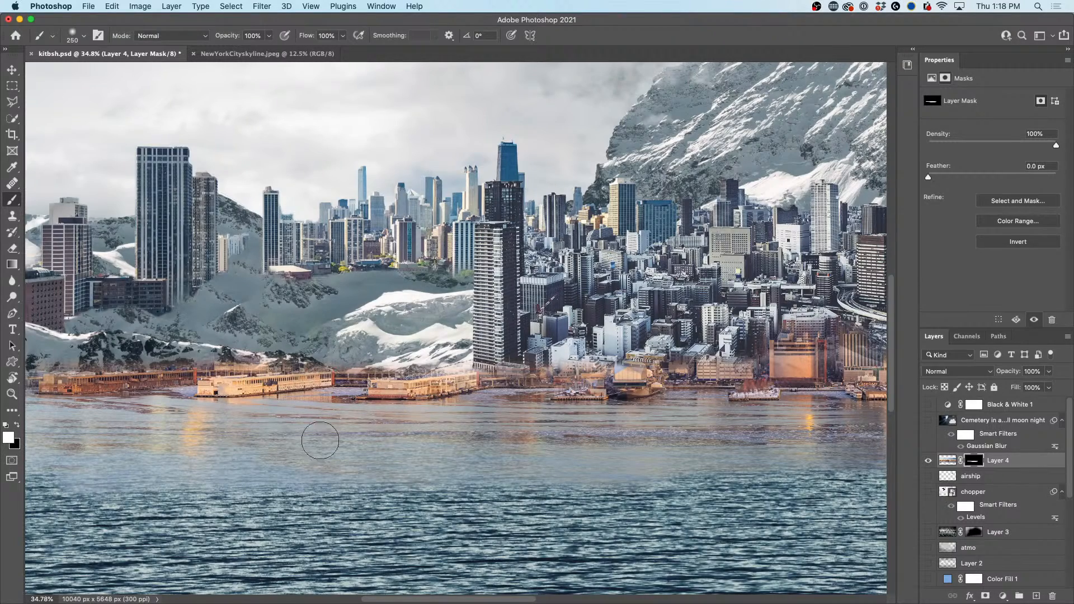
{"action": "scroll", "coordinate": [556, 456], "scroll_direction": "down", "scroll_amount": 5}
{"action": "mouse_move", "coordinate": [466, 351]}
{"action": "left_mouse_down"}
{"action": "mouse_move", "coordinate": [324, 380]}
{"action": "mouse_move", "coordinate": [446, 398]}
{"action": "mouse_move", "coordinate": [202, 338]}
{"action": "mouse_move", "coordinate": [84, 348]}
{"action": "mouse_move", "coordinate": [72, 311]}
{"action": "mouse_move", "coordinate": [430, 350]}
{"action": "mouse_move", "coordinate": [553, 323]}
{"action": "left_mouse_up"}
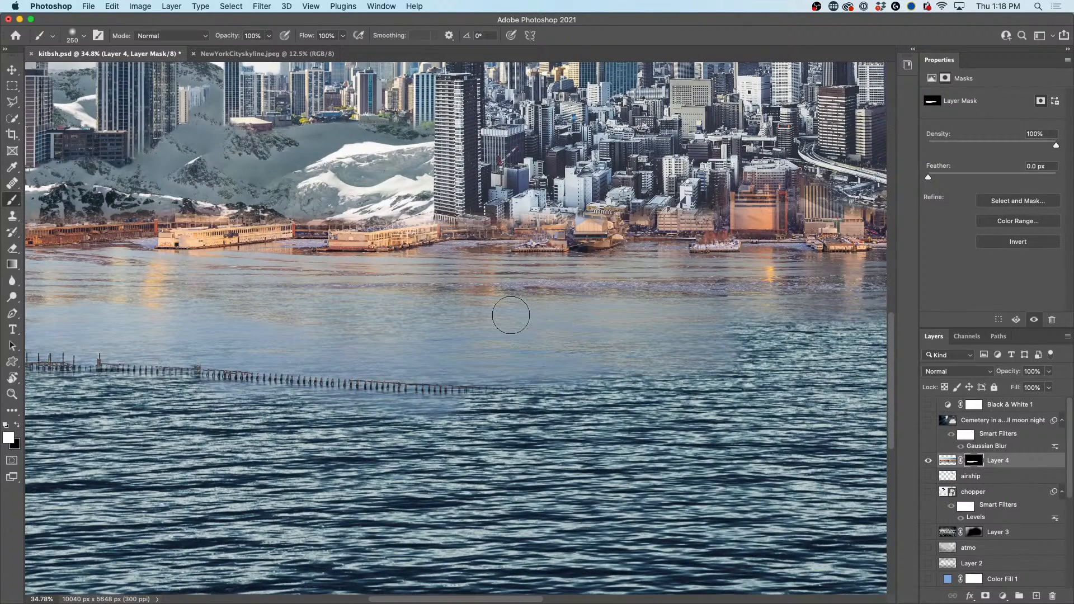
{"action": "scroll", "coordinate": [508, 312], "scroll_direction": "down", "scroll_amount": 8}
{"action": "scroll", "coordinate": [510, 313], "scroll_direction": "up", "scroll_amount": 5}
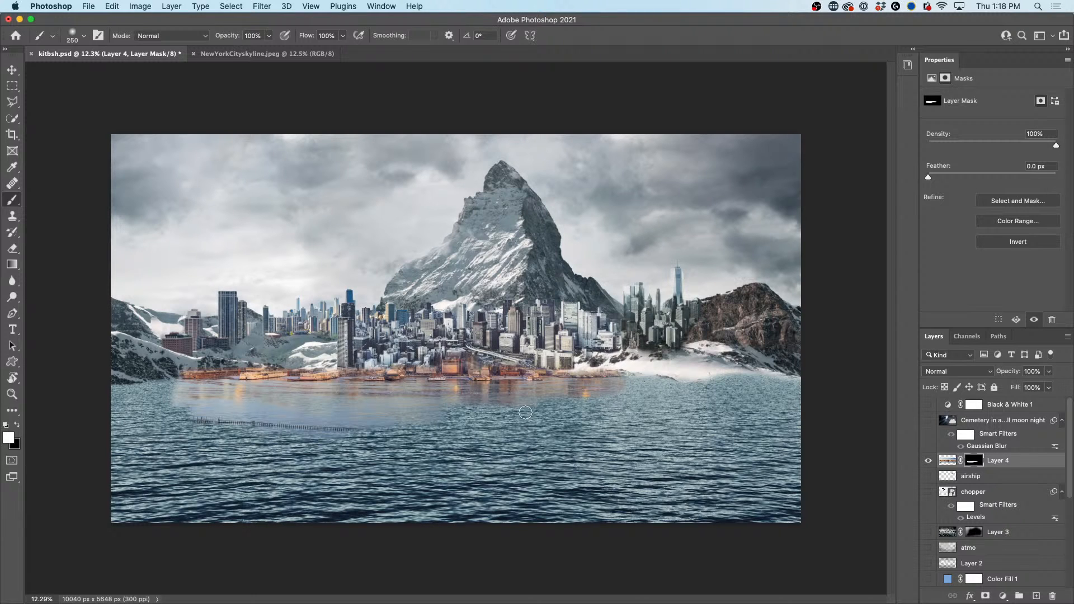
Step: Enlarge the brush to 700 px and reveal the rest of the skyline's waterfront and water across the full image width
{"action": "key", "text": "bracketright"}
{"action": "key", "text": "bracketright"}
{"action": "key", "text": "bracketright"}
{"action": "key", "text": "bracketright"}
{"action": "key", "text": "bracketright"}
{"action": "mouse_move", "coordinate": [427, 411]}
{"action": "left_mouse_down"}
{"action": "mouse_move", "coordinate": [534, 412]}
{"action": "mouse_move", "coordinate": [353, 413]}
{"action": "mouse_move", "coordinate": [729, 404]}
{"action": "mouse_move", "coordinate": [685, 383]}
{"action": "mouse_move", "coordinate": [581, 391]}
{"action": "mouse_move", "coordinate": [804, 391]}
{"action": "mouse_move", "coordinate": [768, 390]}
{"action": "mouse_move", "coordinate": [818, 366]}
{"action": "mouse_move", "coordinate": [763, 381]}
{"action": "mouse_move", "coordinate": [720, 371]}
{"action": "mouse_move", "coordinate": [755, 386]}
{"action": "left_mouse_up"}
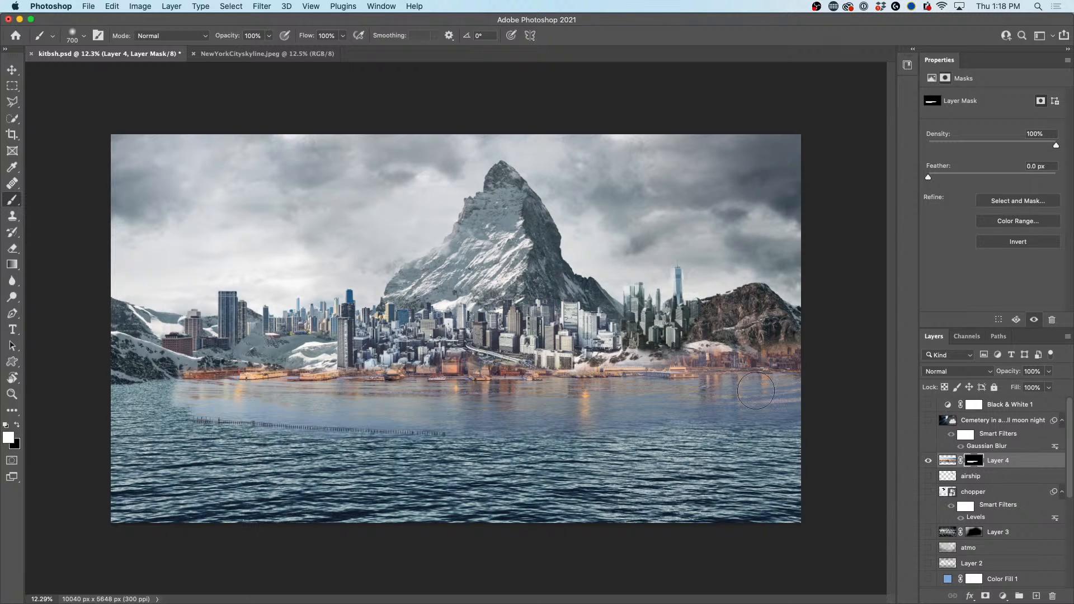
{"action": "left_click_drag", "start_coordinate": [755, 433], "coordinate": [545, 431]}
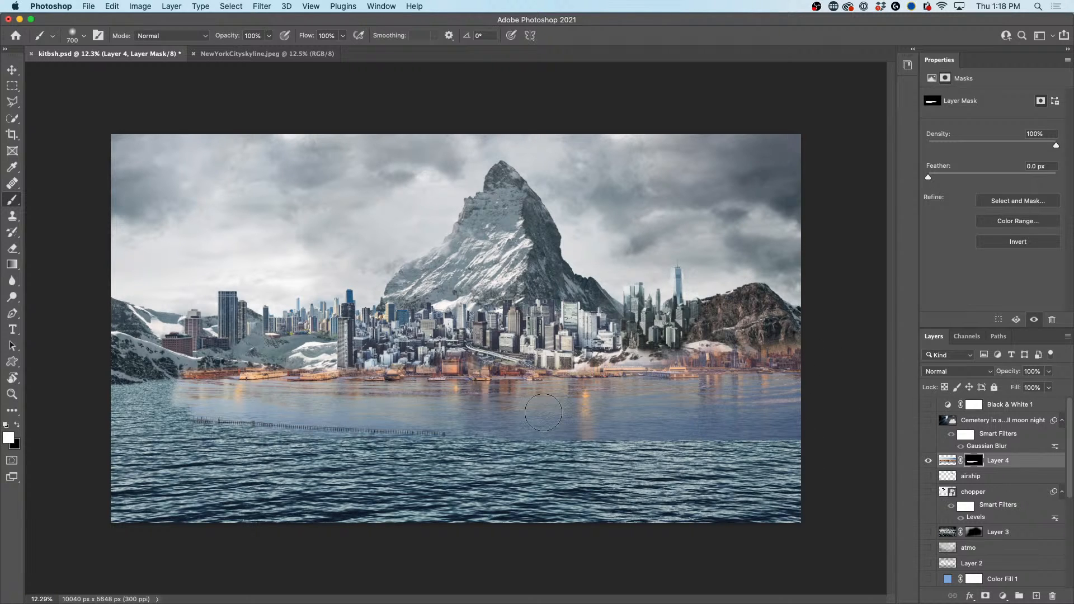
{"action": "mouse_move", "coordinate": [194, 409]}
{"action": "left_mouse_down"}
{"action": "mouse_move", "coordinate": [89, 413]}
{"action": "mouse_move", "coordinate": [160, 394]}
{"action": "mouse_move", "coordinate": [99, 399]}
{"action": "mouse_move", "coordinate": [129, 393]}
{"action": "mouse_move", "coordinate": [186, 391]}
{"action": "mouse_move", "coordinate": [113, 392]}
{"action": "mouse_move", "coordinate": [138, 391]}
{"action": "mouse_move", "coordinate": [373, 396]}
{"action": "mouse_move", "coordinate": [153, 403]}
{"action": "mouse_move", "coordinate": [825, 382]}
{"action": "mouse_move", "coordinate": [193, 419]}
{"action": "left_mouse_up"}
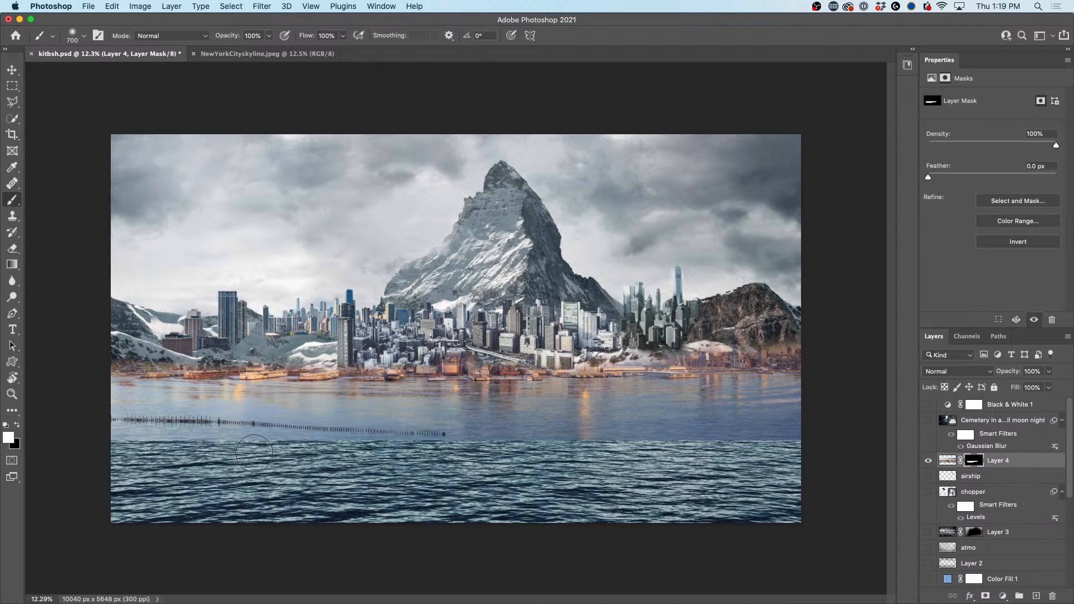
{"action": "mouse_move", "coordinate": [700, 455]}
{"action": "left_mouse_down"}
{"action": "mouse_move", "coordinate": [566, 438]}
{"action": "mouse_move", "coordinate": [796, 422]}
{"action": "mouse_move", "coordinate": [612, 453]}
{"action": "left_mouse_up"}
{"action": "left_click", "coordinate": [946, 460]}
{"action": "key", "text": "super+j"}
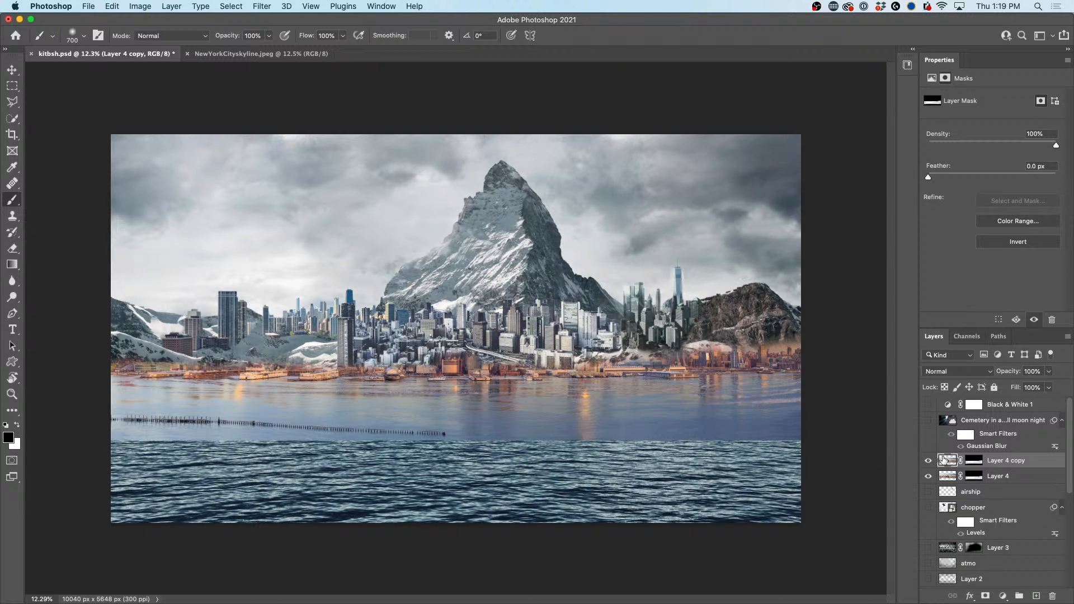
{"action": "key", "text": "super+z"}
Step: Place the masked skyline layer in a group and add a white layer mask to that group
{"action": "left_click", "coordinate": [945, 459]}
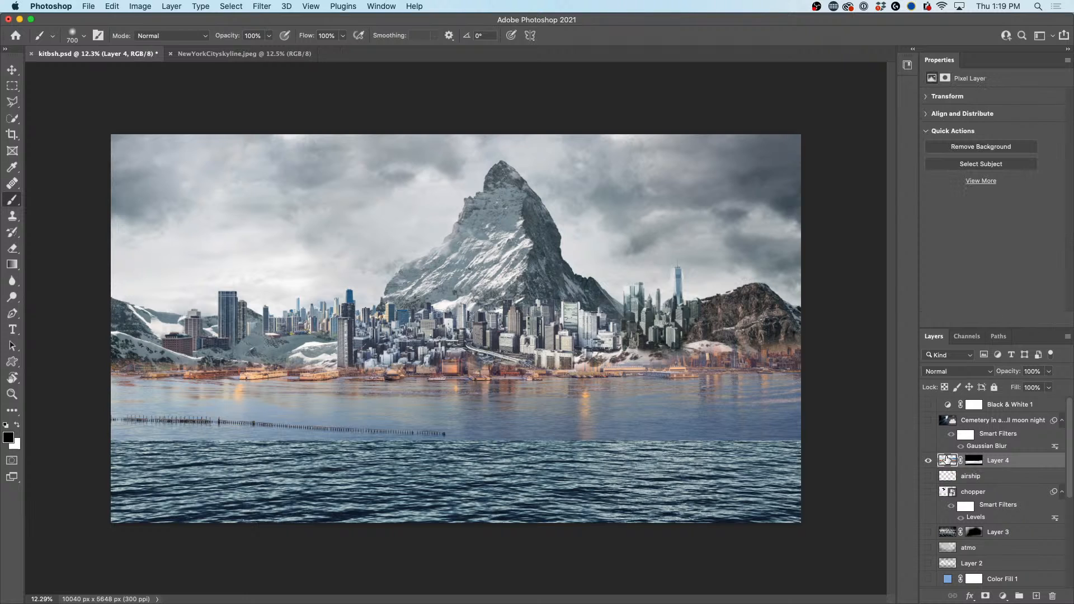
{"action": "key", "text": "super+g"}
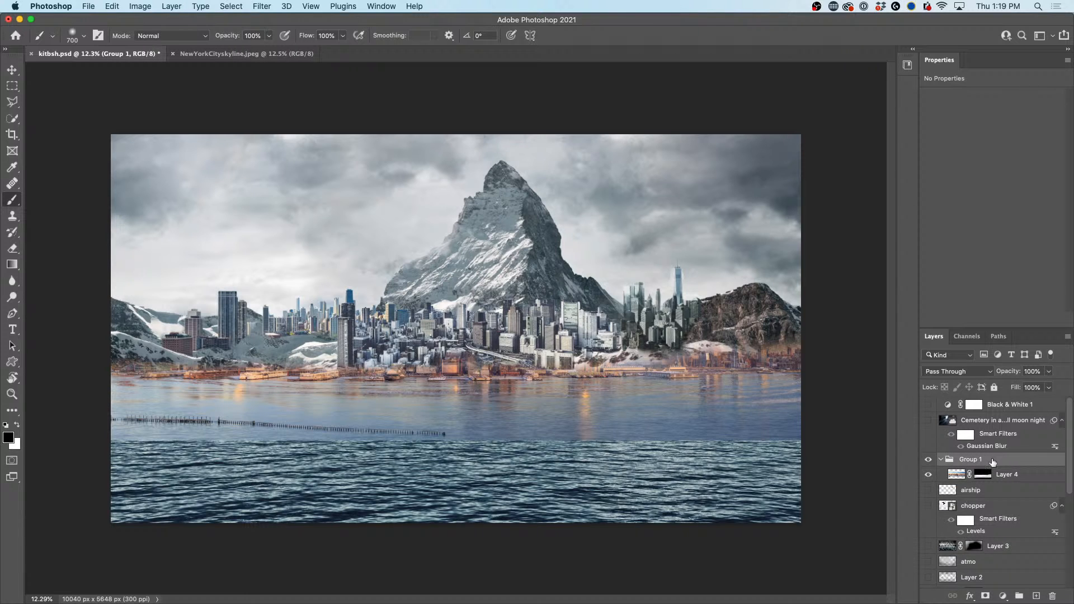
{"action": "left_click", "coordinate": [929, 460]}
{"action": "left_click", "coordinate": [930, 459]}
{"action": "left_click", "coordinate": [986, 596]}
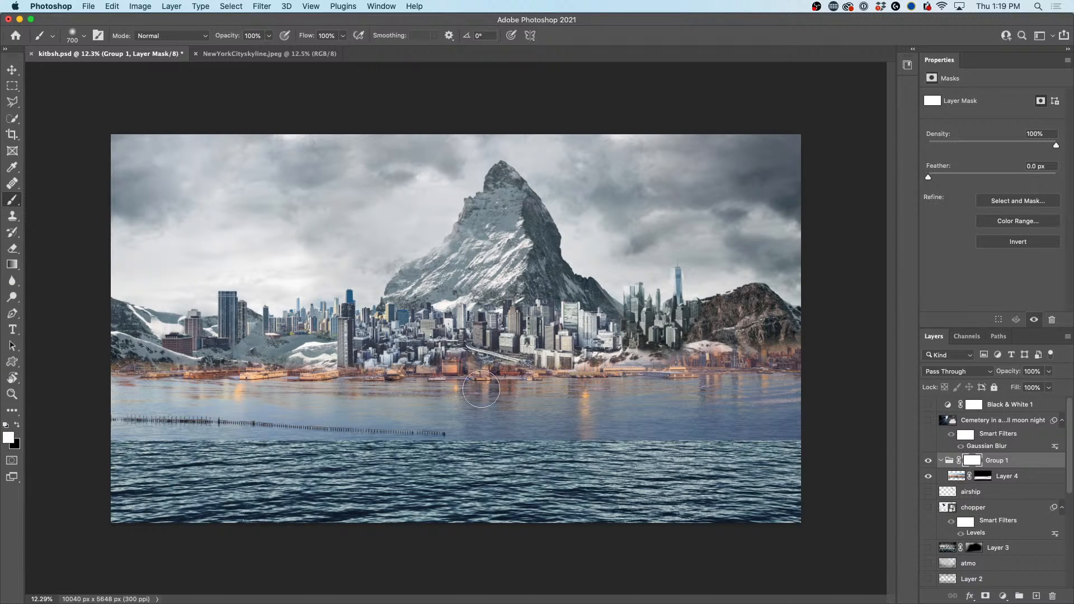
Step: Choose the Gradient tool and pick the first recent gradient, which fades from black
{"action": "left_click", "coordinate": [12, 265]}
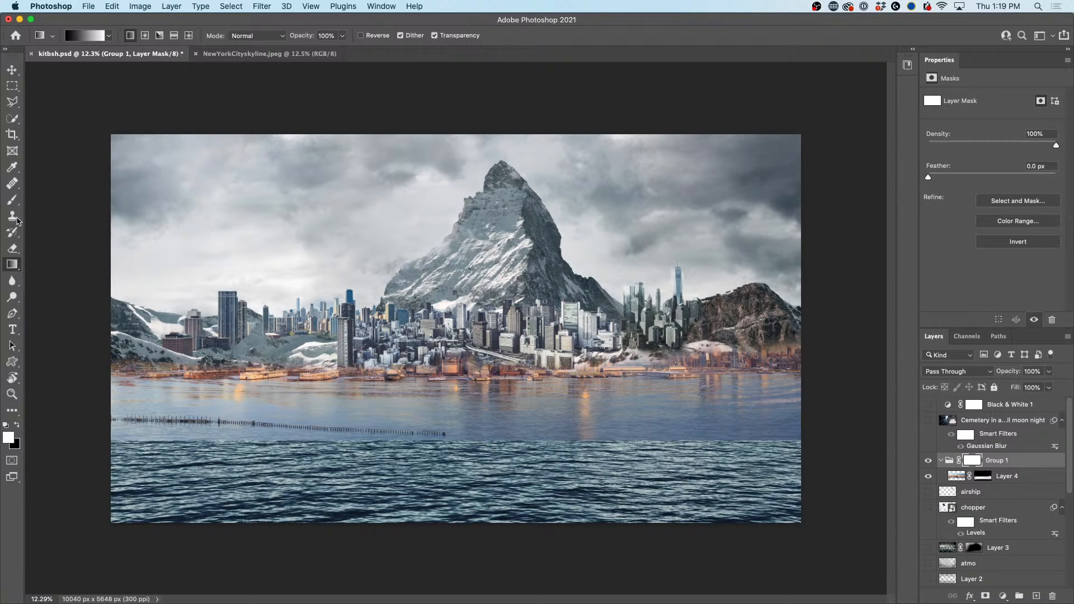
{"action": "left_click", "coordinate": [13, 265]}
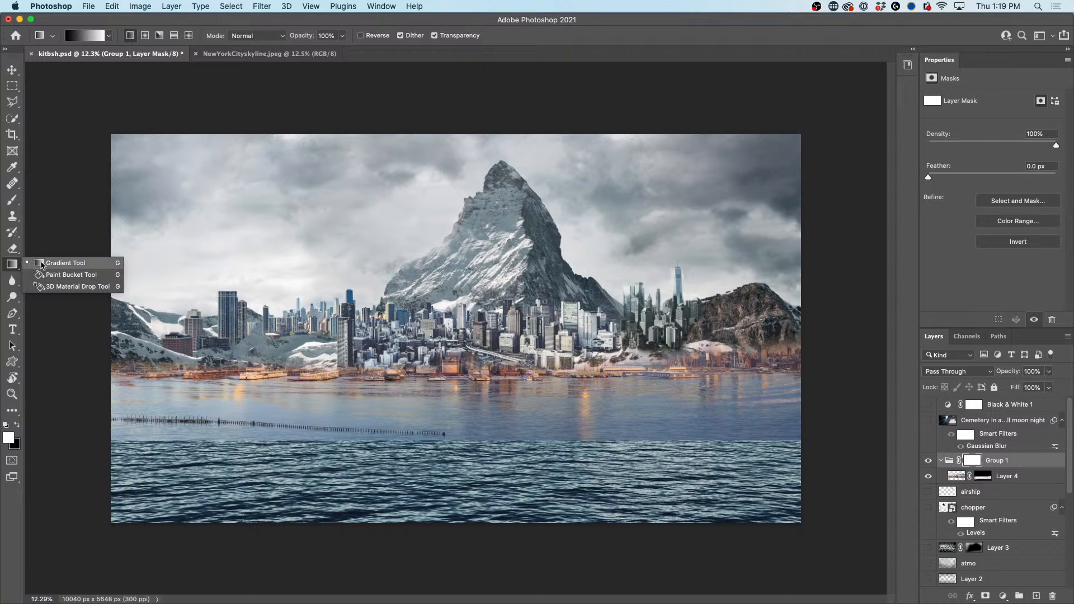
{"action": "left_click", "coordinate": [42, 265]}
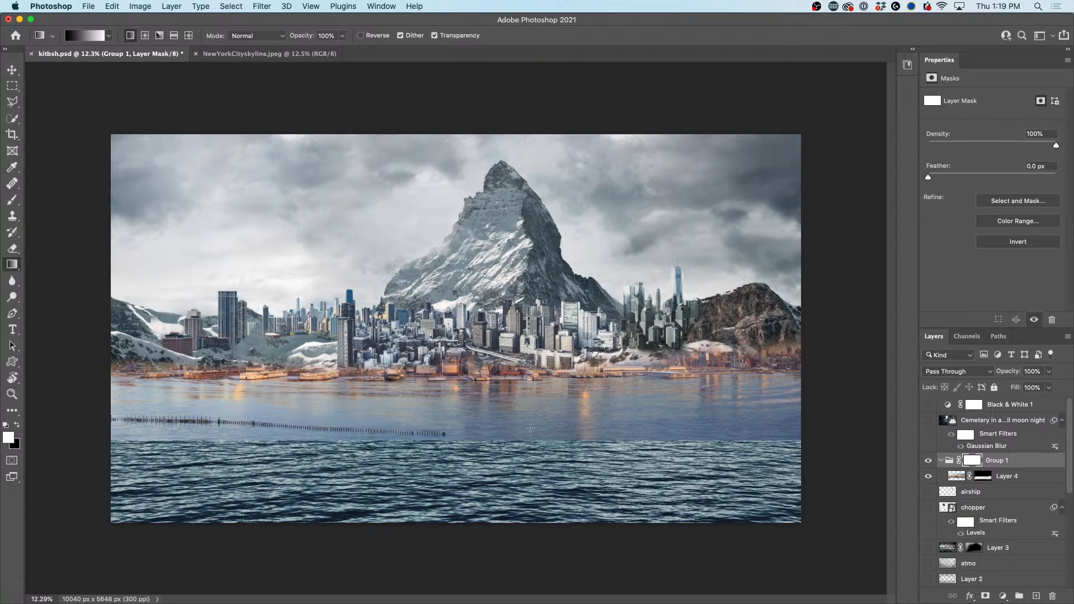
{"action": "left_click", "coordinate": [53, 38]}
{"action": "left_click", "coordinate": [49, 37]}
{"action": "left_click", "coordinate": [41, 37]}
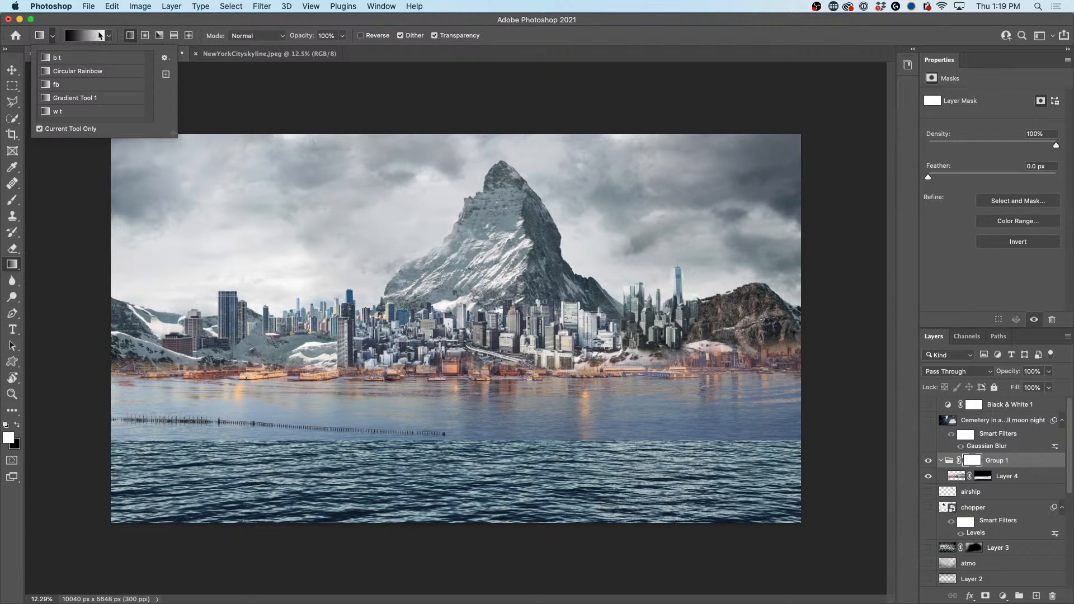
{"action": "left_click", "coordinate": [111, 37]}
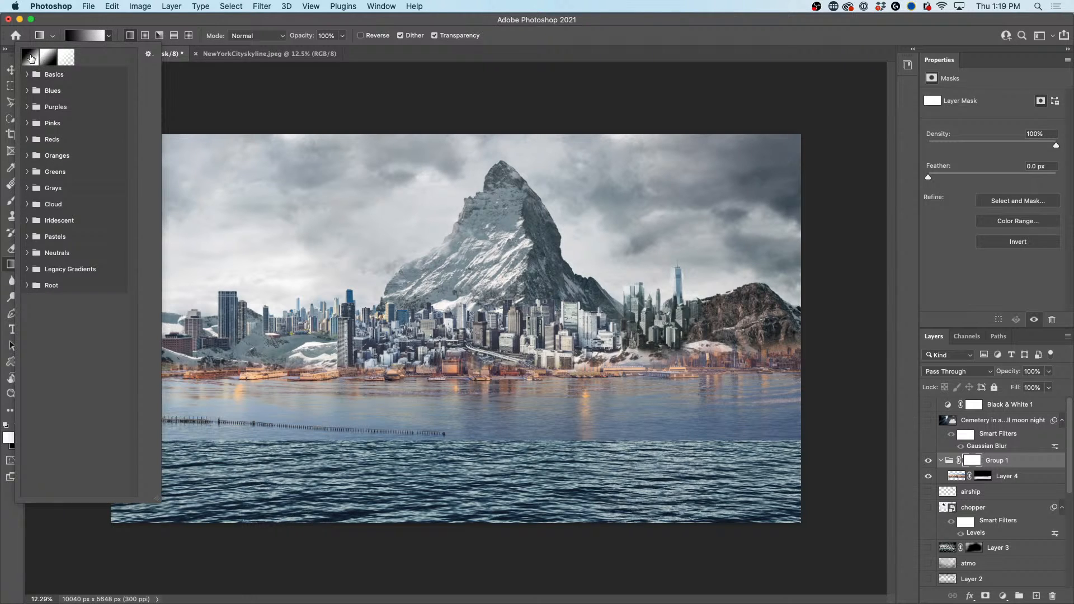
{"action": "left_click", "coordinate": [31, 58]}
{"action": "left_click", "coordinate": [494, 21]}
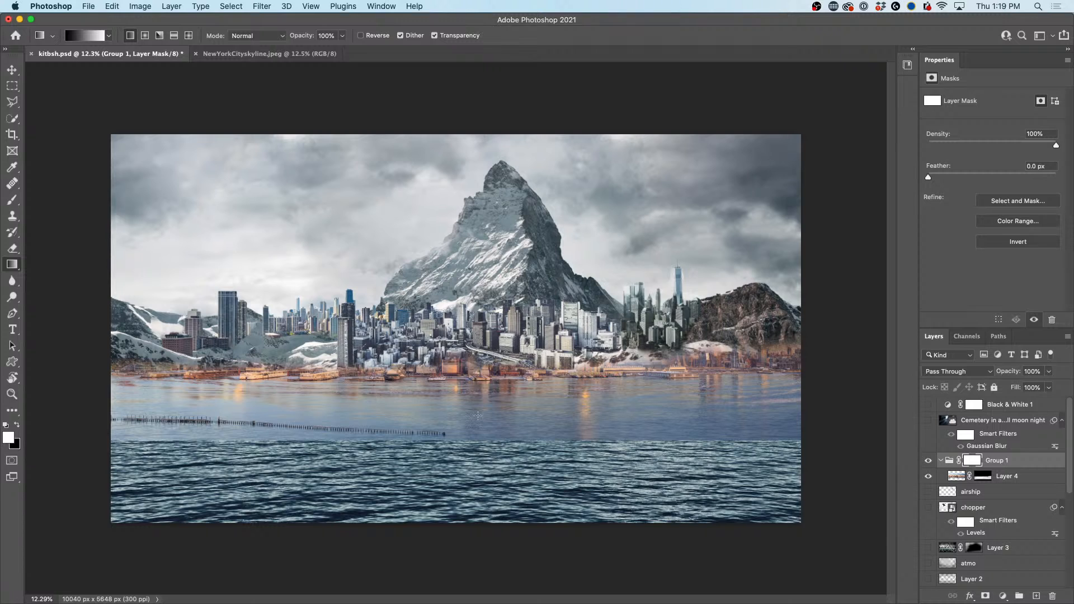
Step: Draw a vertical gradient on the group mask so the skyline's water fades into the sea just below the piers
{"action": "left_click_drag", "start_coordinate": [482, 398], "coordinate": [484, 386]}
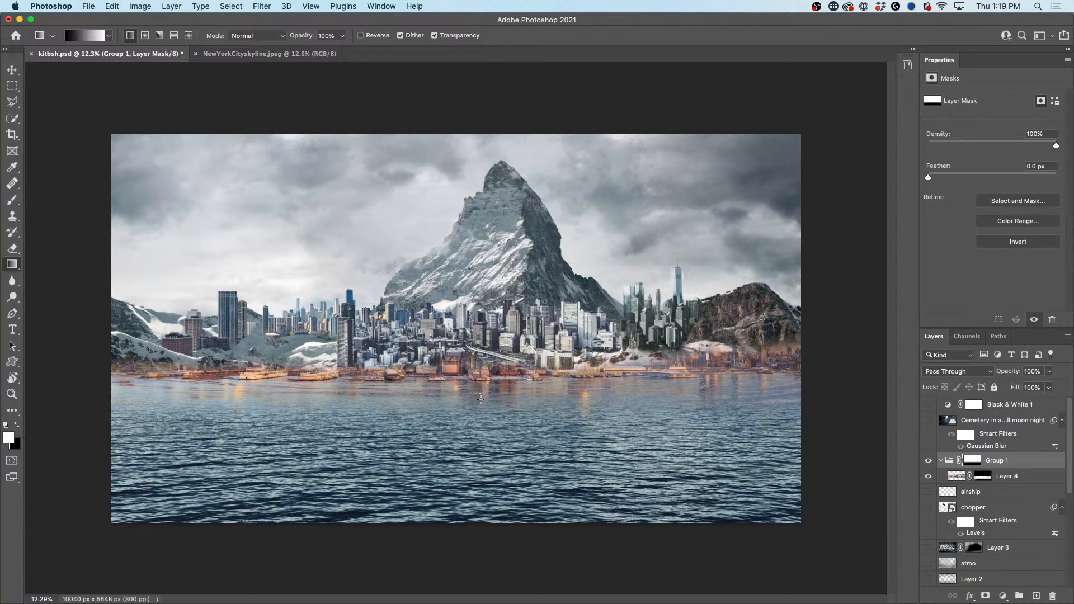
{"action": "left_click_drag", "start_coordinate": [478, 395], "coordinate": [478, 406]}
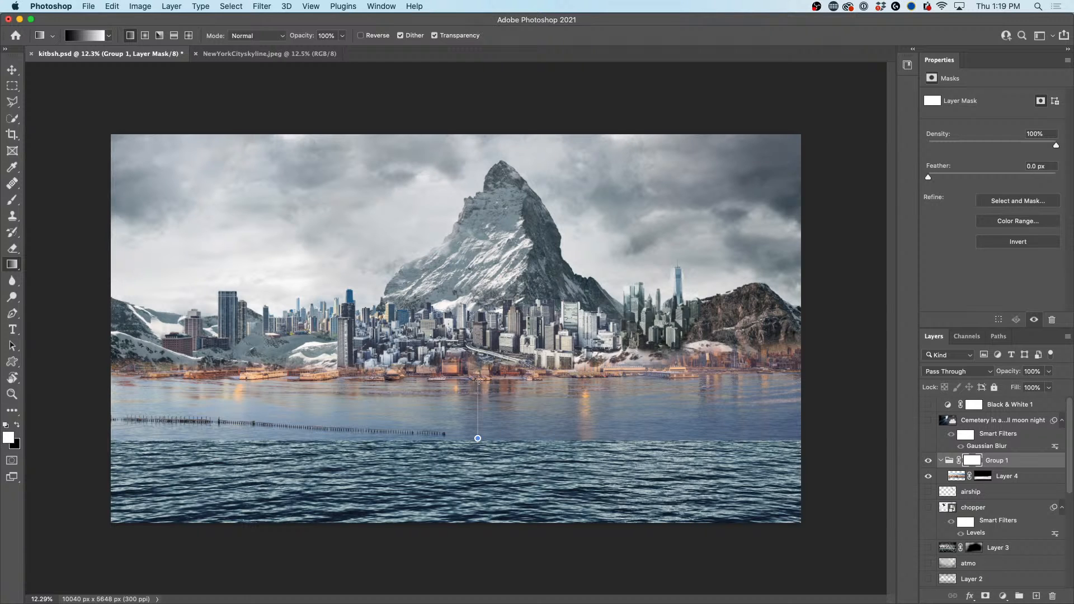
{"action": "left_click_drag", "start_coordinate": [479, 380], "coordinate": [479, 381]}
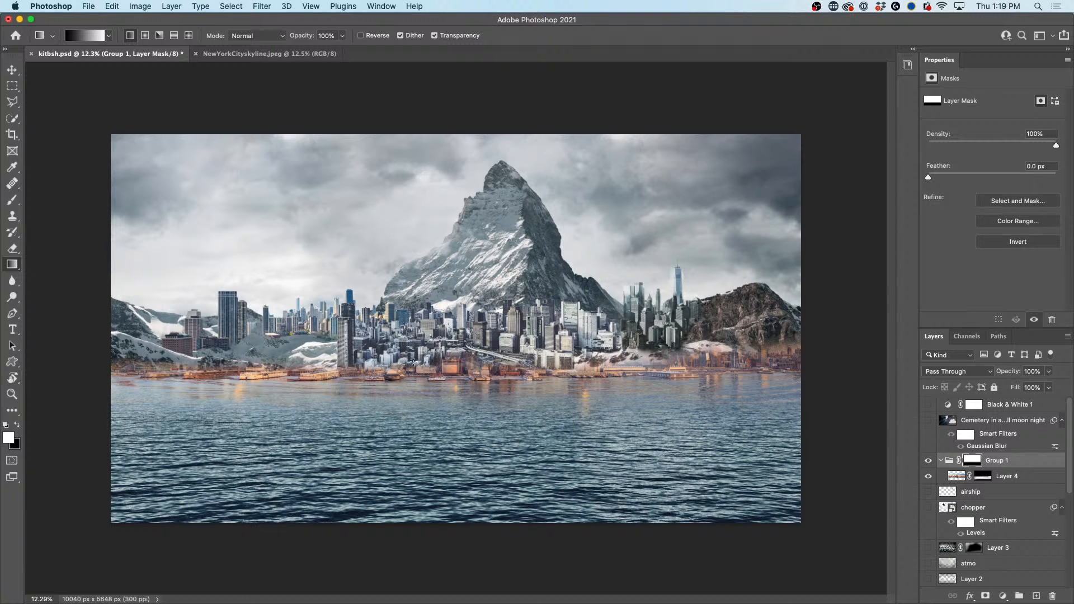
Step: On Layer 4's mask, shrink the brush to 175 px and reveal more low orange buildings along the left shoreline
{"action": "scroll", "coordinate": [428, 374], "scroll_direction": "up", "scroll_amount": 2}
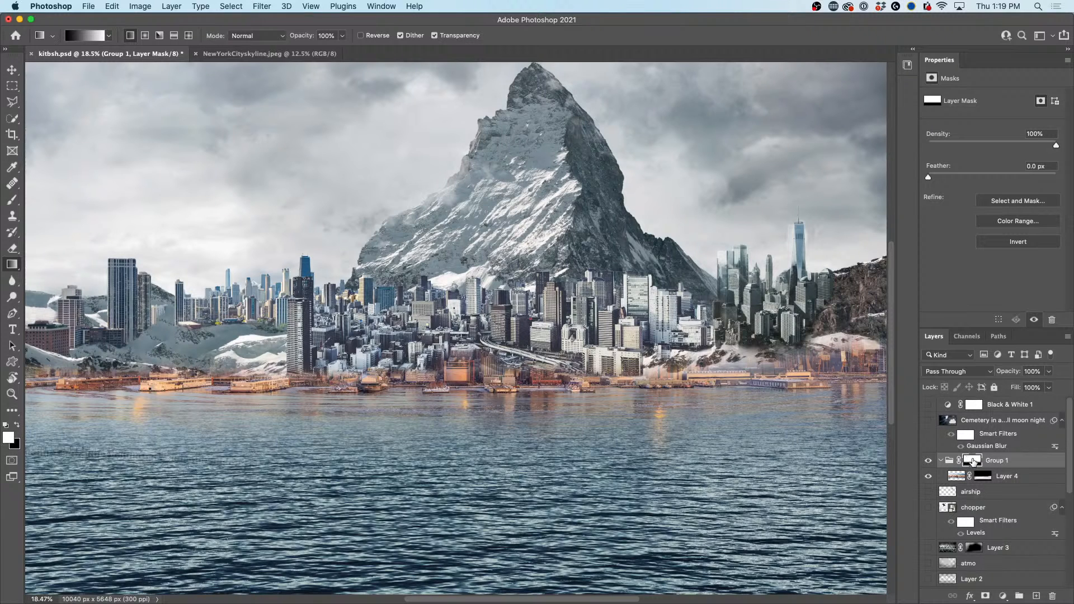
{"action": "left_click", "coordinate": [984, 477]}
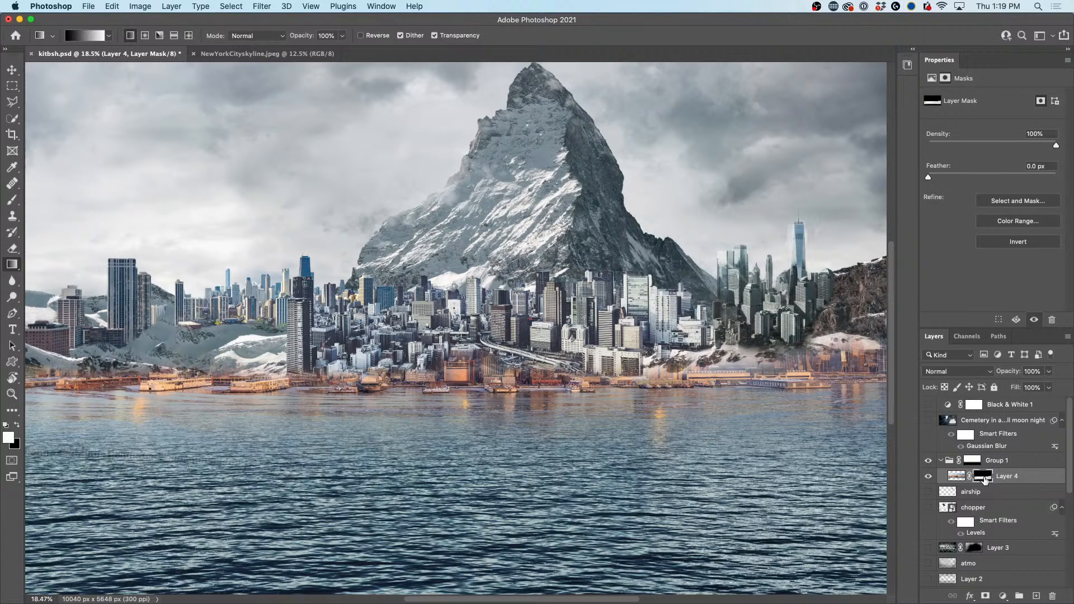
{"action": "key", "text": "b"}
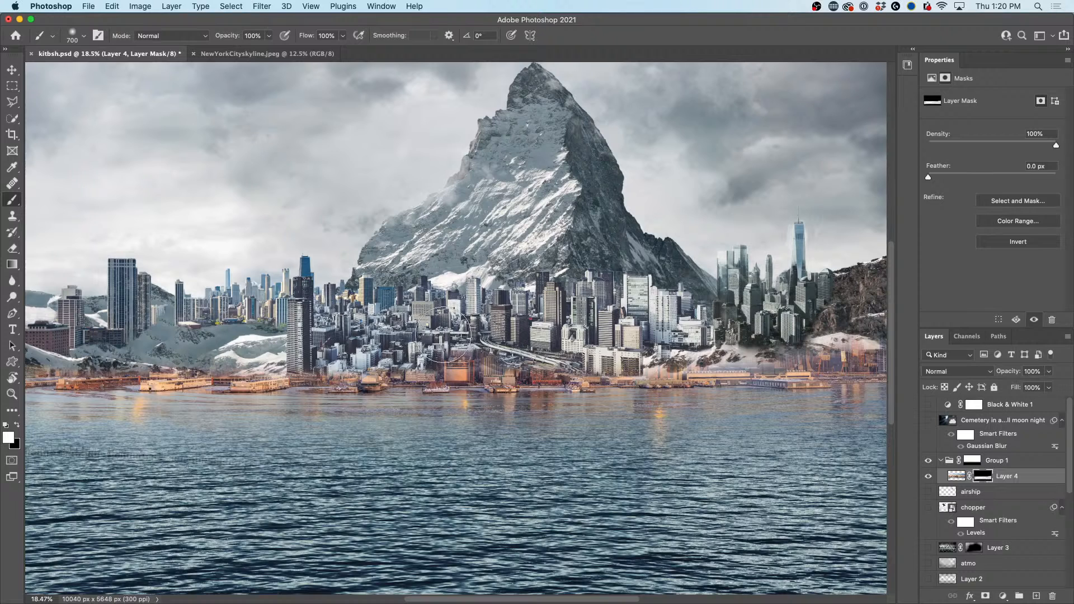
{"action": "key", "text": "bracketleft"}
{"action": "key", "text": "bracketleft"}
{"action": "key", "text": "bracketleft"}
{"action": "key", "text": "bracketleft"}
{"action": "key", "text": "bracketleft"}
{"action": "key", "text": "bracketleft"}
{"action": "key", "text": "bracketleft"}
{"action": "mouse_move", "coordinate": [162, 381]}
{"action": "left_mouse_down"}
{"action": "mouse_move", "coordinate": [192, 379]}
{"action": "mouse_move", "coordinate": [161, 372]}
{"action": "left_mouse_up"}
{"action": "left_click_drag", "start_coordinate": [250, 366], "coordinate": [511, 401]}
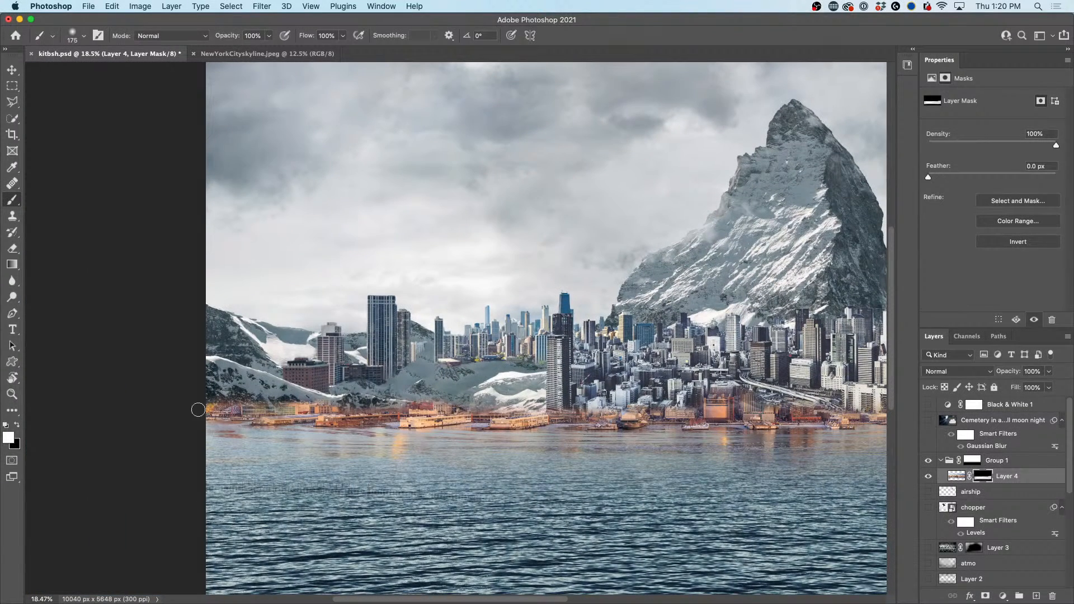
{"action": "mouse_move", "coordinate": [198, 410]}
{"action": "left_mouse_down"}
{"action": "mouse_move", "coordinate": [325, 406]}
{"action": "mouse_move", "coordinate": [210, 406]}
{"action": "mouse_move", "coordinate": [371, 418]}
{"action": "mouse_move", "coordinate": [515, 385]}
{"action": "left_mouse_up"}
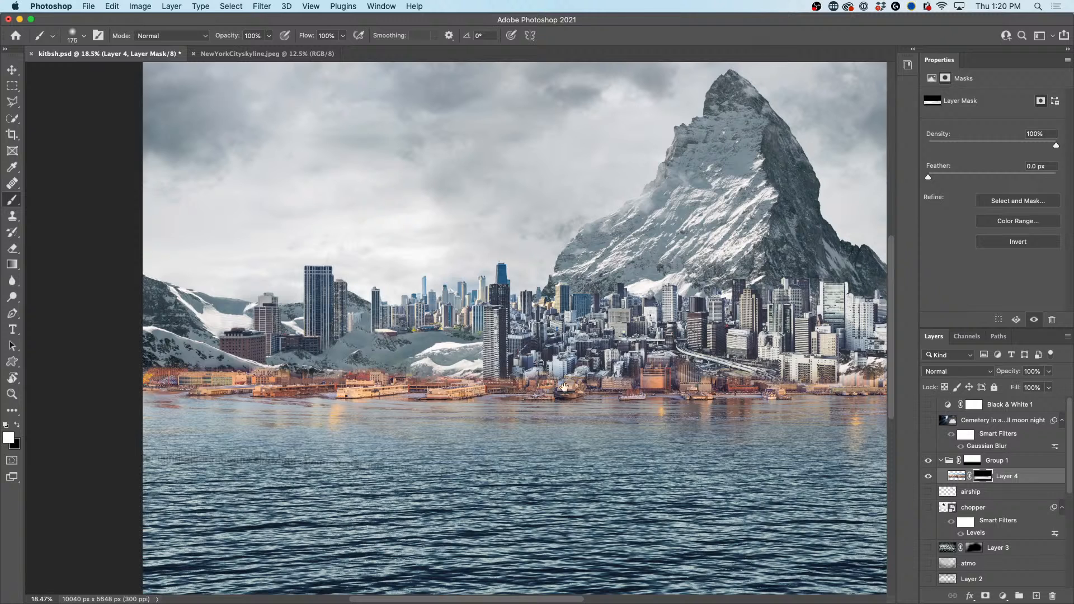
Step: Reveal more of the skyline's buildings on Layer 4's mask along the central shoreline and below the rocky right hill
{"action": "left_click_drag", "start_coordinate": [561, 384], "coordinate": [489, 383]}
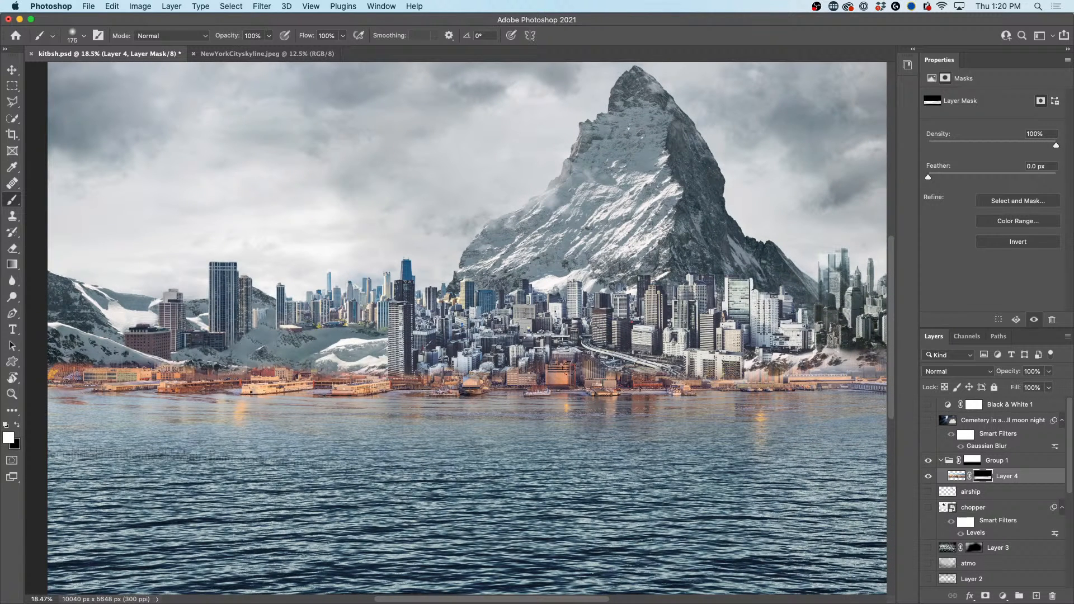
{"action": "mouse_move", "coordinate": [549, 378]}
{"action": "left_mouse_down"}
{"action": "mouse_move", "coordinate": [593, 367]}
{"action": "mouse_move", "coordinate": [682, 382]}
{"action": "mouse_move", "coordinate": [507, 388]}
{"action": "mouse_move", "coordinate": [702, 397]}
{"action": "mouse_move", "coordinate": [684, 397]}
{"action": "mouse_move", "coordinate": [730, 386]}
{"action": "mouse_move", "coordinate": [716, 387]}
{"action": "mouse_move", "coordinate": [766, 396]}
{"action": "mouse_move", "coordinate": [566, 369]}
{"action": "mouse_move", "coordinate": [618, 382]}
{"action": "mouse_move", "coordinate": [783, 369]}
{"action": "mouse_move", "coordinate": [727, 366]}
{"action": "mouse_move", "coordinate": [753, 358]}
{"action": "mouse_move", "coordinate": [744, 342]}
{"action": "mouse_move", "coordinate": [743, 372]}
{"action": "mouse_move", "coordinate": [779, 370]}
{"action": "mouse_move", "coordinate": [793, 367]}
{"action": "mouse_move", "coordinate": [798, 351]}
{"action": "mouse_move", "coordinate": [708, 360]}
{"action": "mouse_move", "coordinate": [700, 343]}
{"action": "mouse_move", "coordinate": [699, 370]}
{"action": "mouse_move", "coordinate": [665, 345]}
{"action": "mouse_move", "coordinate": [637, 363]}
{"action": "mouse_move", "coordinate": [649, 360]}
{"action": "mouse_move", "coordinate": [616, 366]}
{"action": "mouse_move", "coordinate": [620, 353]}
{"action": "mouse_move", "coordinate": [604, 350]}
{"action": "mouse_move", "coordinate": [606, 362]}
{"action": "mouse_move", "coordinate": [587, 363]}
{"action": "mouse_move", "coordinate": [624, 340]}
{"action": "mouse_move", "coordinate": [571, 360]}
{"action": "mouse_move", "coordinate": [442, 372]}
{"action": "mouse_move", "coordinate": [371, 377]}
{"action": "mouse_move", "coordinate": [317, 363]}
{"action": "mouse_move", "coordinate": [414, 392]}
{"action": "left_mouse_up"}
{"action": "key", "text": "space"}
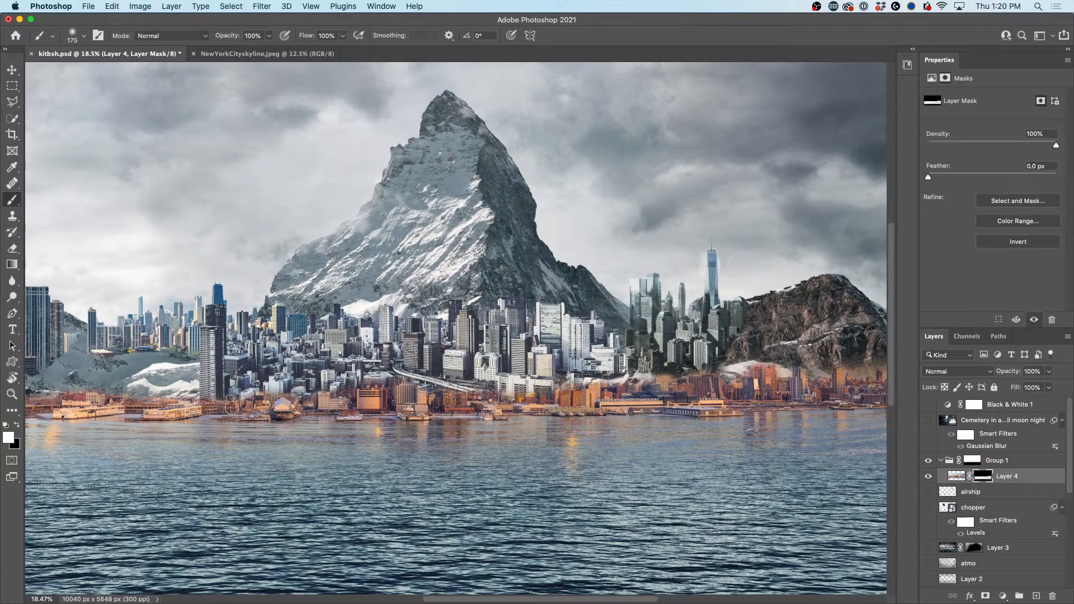
Step: Reveal a tall orange tower in front of the left snowy hill and more buildings near the image's left edge
{"action": "key", "text": "space"}
{"action": "left_click_drag", "start_coordinate": [220, 406], "coordinate": [479, 414]}
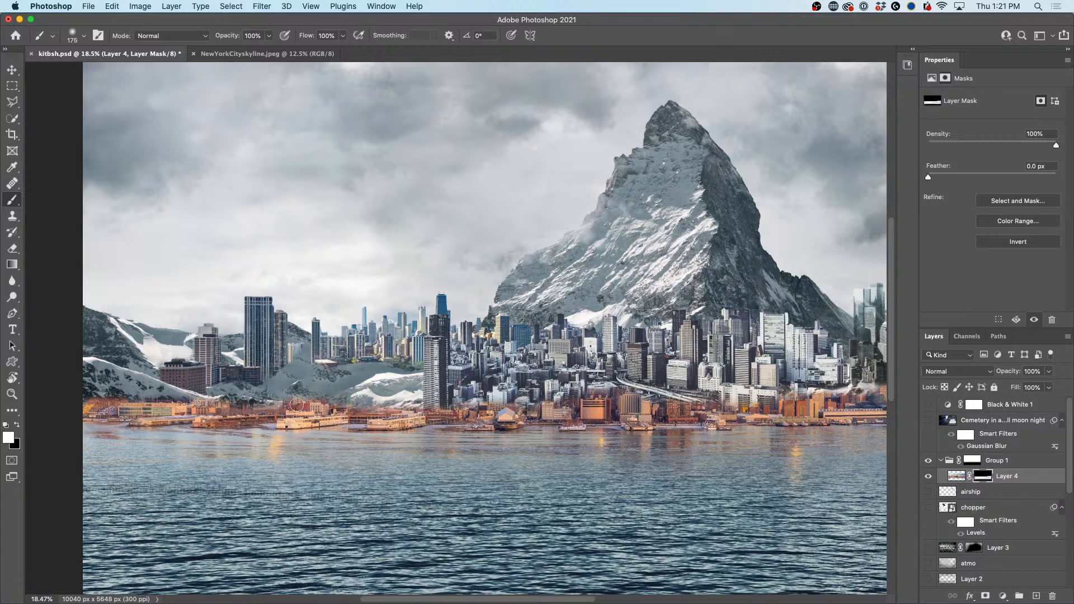
{"action": "mouse_move", "coordinate": [296, 404]}
{"action": "left_mouse_down"}
{"action": "mouse_move", "coordinate": [297, 381]}
{"action": "mouse_move", "coordinate": [298, 405]}
{"action": "mouse_move", "coordinate": [297, 362]}
{"action": "mouse_move", "coordinate": [297, 400]}
{"action": "mouse_move", "coordinate": [320, 407]}
{"action": "mouse_move", "coordinate": [290, 418]}
{"action": "mouse_move", "coordinate": [229, 412]}
{"action": "mouse_move", "coordinate": [259, 409]}
{"action": "left_mouse_up"}
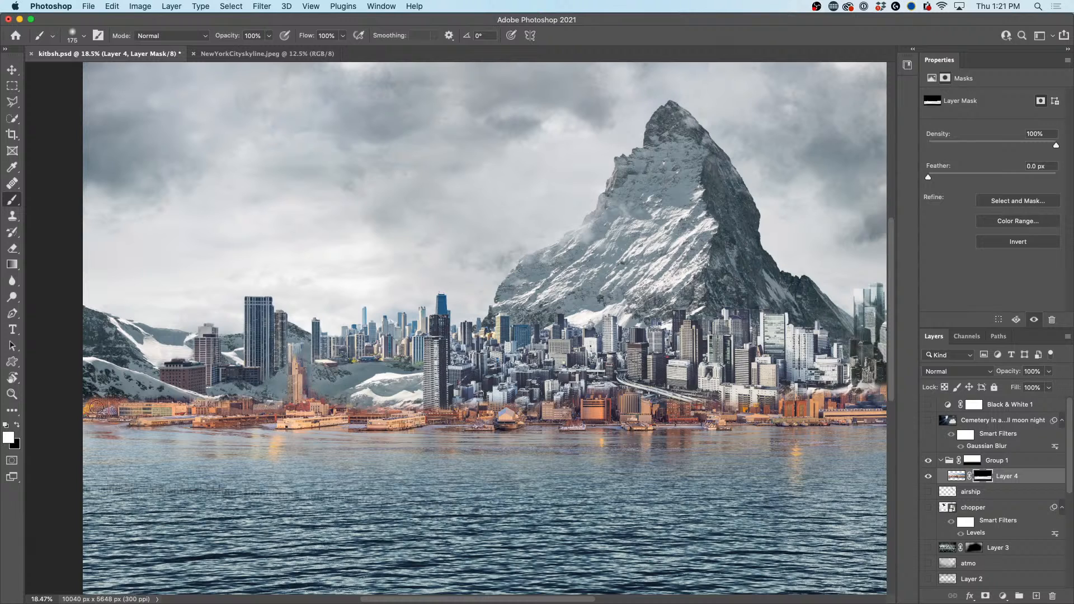
{"action": "left_click_drag", "start_coordinate": [96, 407], "coordinate": [203, 414]}
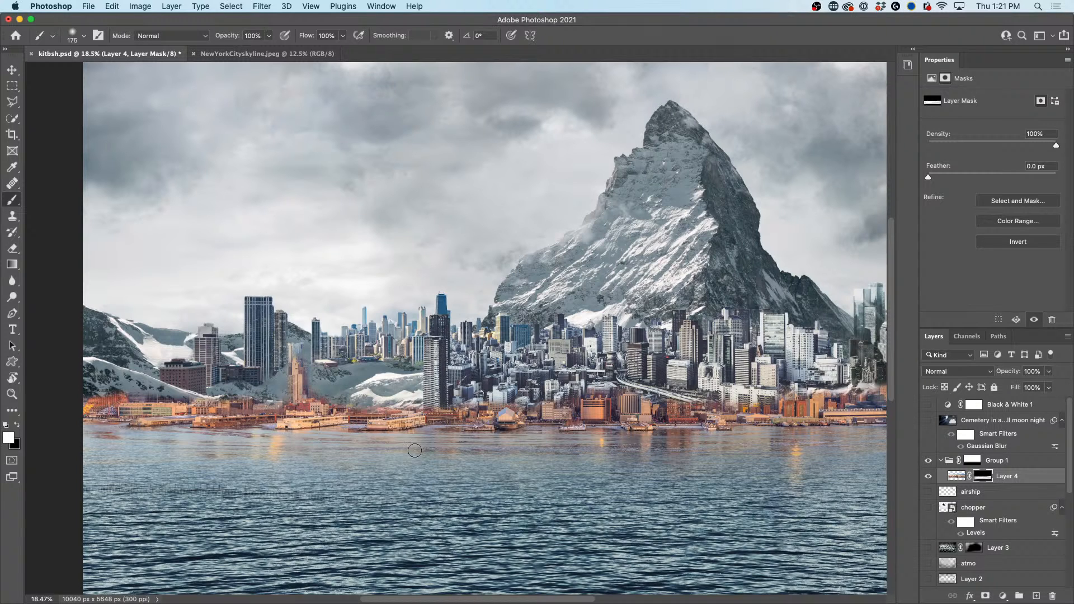
Step: Switch the mask brush to black with 78% hardness and a size of 70 px
{"action": "key", "text": "x"}
{"action": "left_click", "coordinate": [84, 37]}
{"action": "mouse_move", "coordinate": [66, 95]}
{"action": "left_mouse_down"}
{"action": "mouse_move", "coordinate": [133, 96]}
{"action": "mouse_move", "coordinate": [118, 96]}
{"action": "left_mouse_up"}
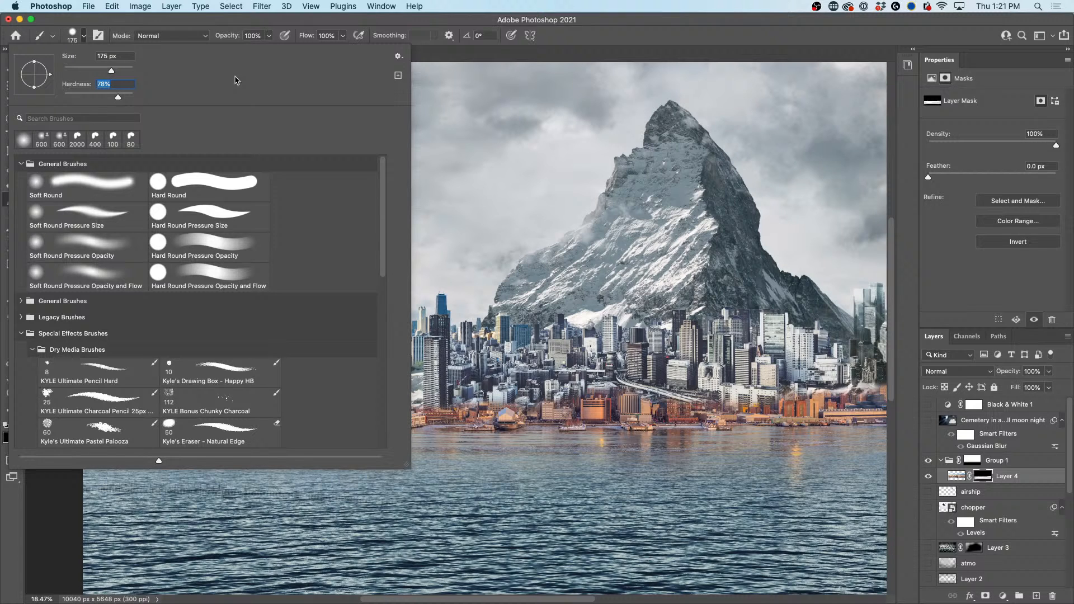
{"action": "left_click", "coordinate": [326, 21]}
{"action": "key", "text": "bracketleft"}
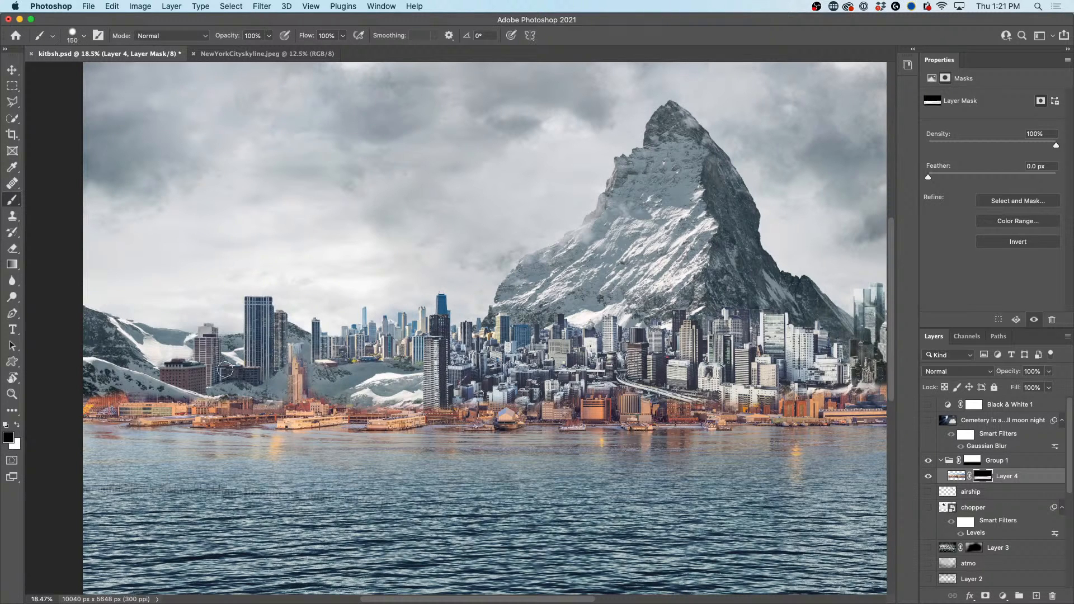
{"action": "key", "text": "bracketleft"}
{"action": "key", "text": "bracketleft"}
{"action": "key", "text": "bracketleft"}
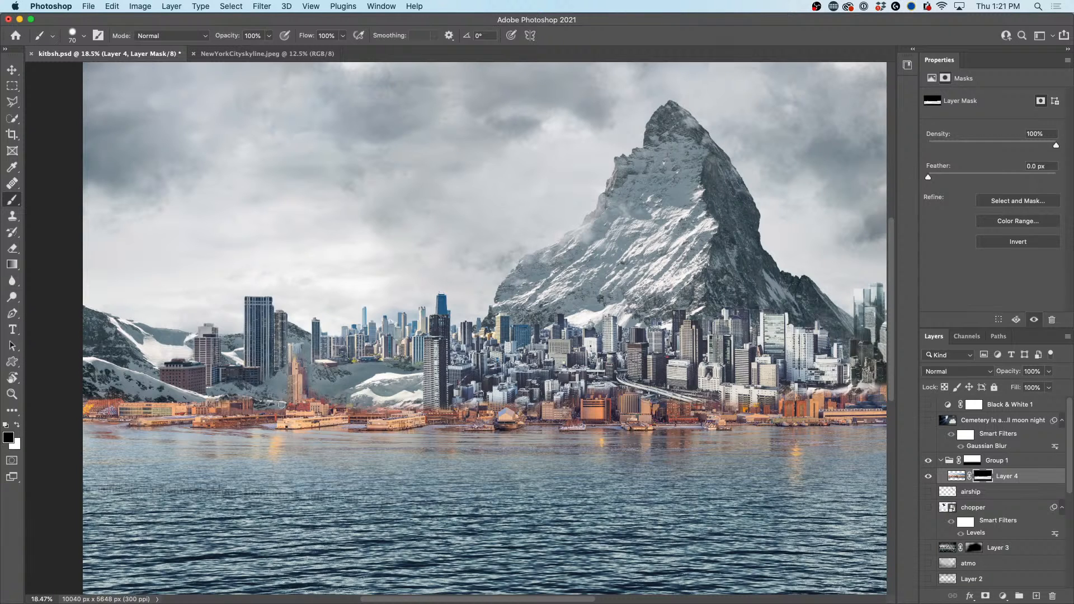
Step: Refine the revealed tower in white, then mask stray areas around the left and central waterfront buildings in black
{"action": "key", "text": "x"}
{"action": "left_click_drag", "start_coordinate": [293, 367], "coordinate": [292, 389]}
{"action": "key", "text": "x"}
{"action": "left_click_drag", "start_coordinate": [354, 406], "coordinate": [396, 407]}
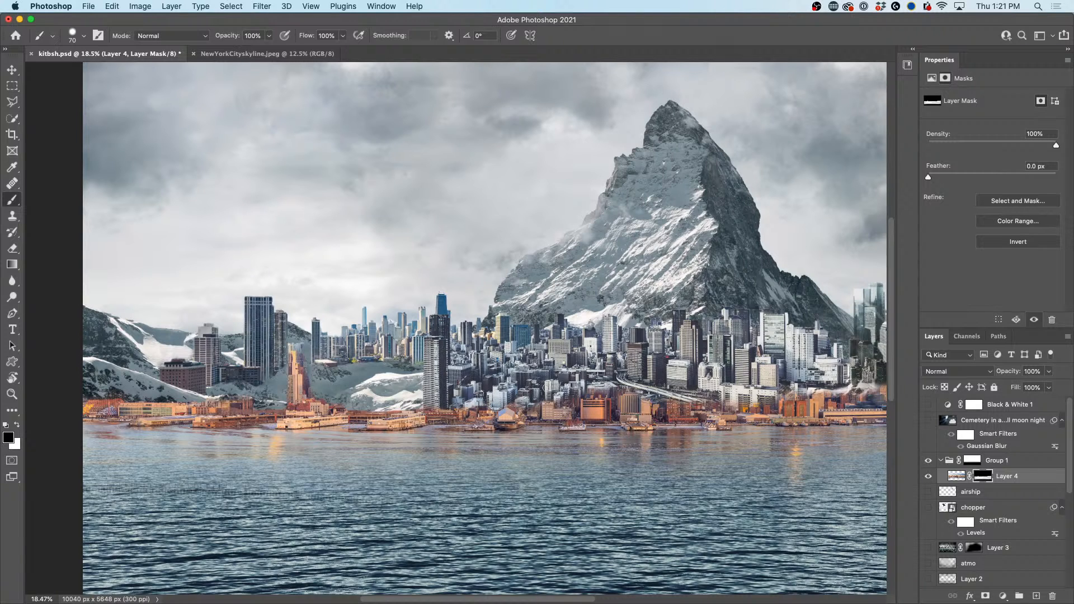
{"action": "left_click_drag", "start_coordinate": [511, 403], "coordinate": [525, 400]}
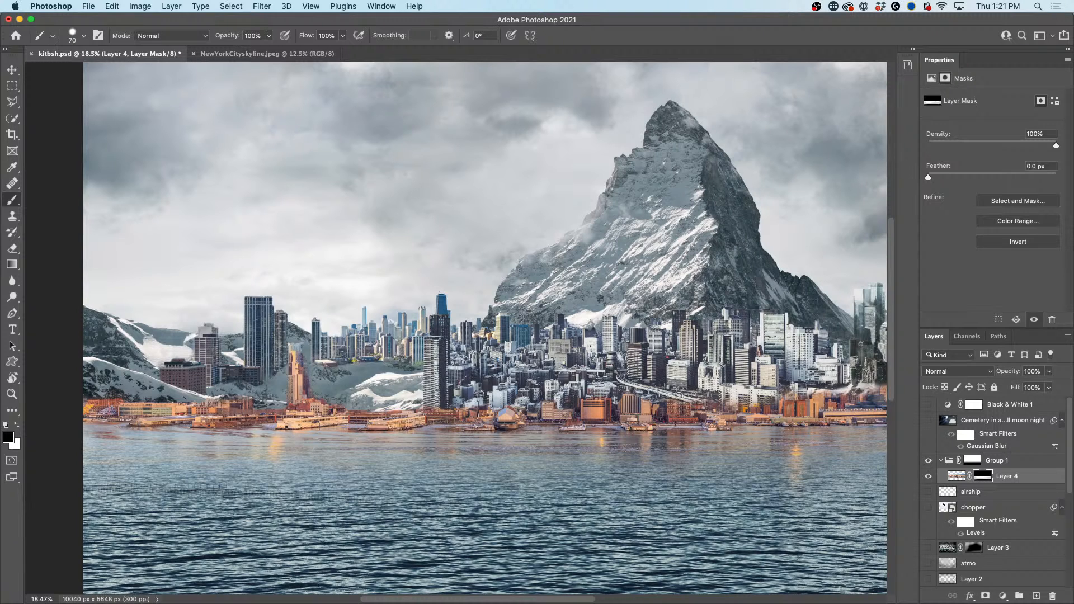
Step: Mask out the leftover orange haze around the right waterfront buildings, from the snowy bank to the rocky hill's edge
{"action": "key", "text": "x"}
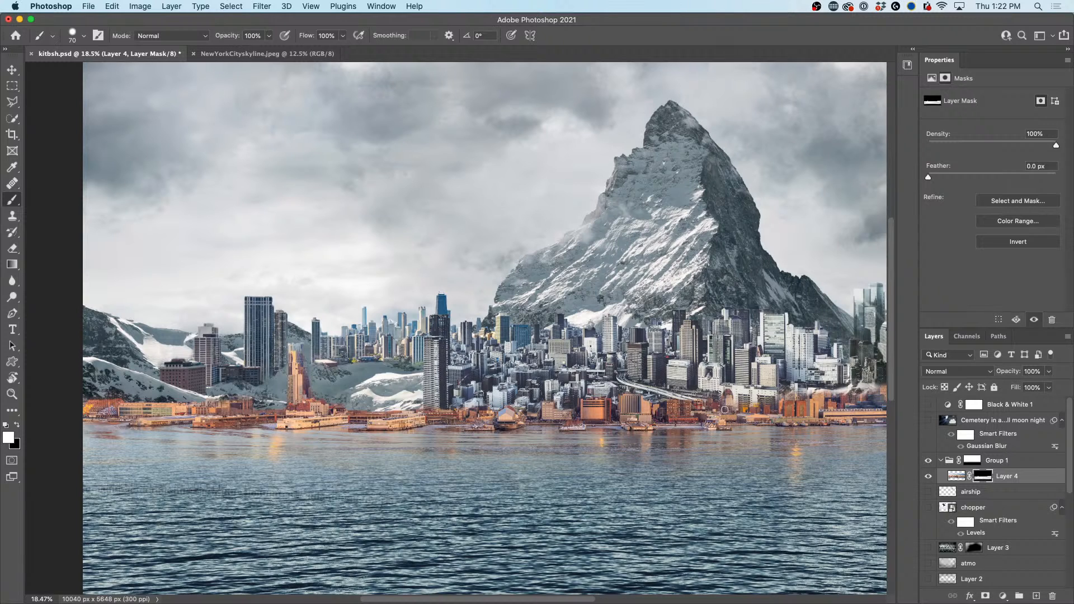
{"action": "key", "text": "x"}
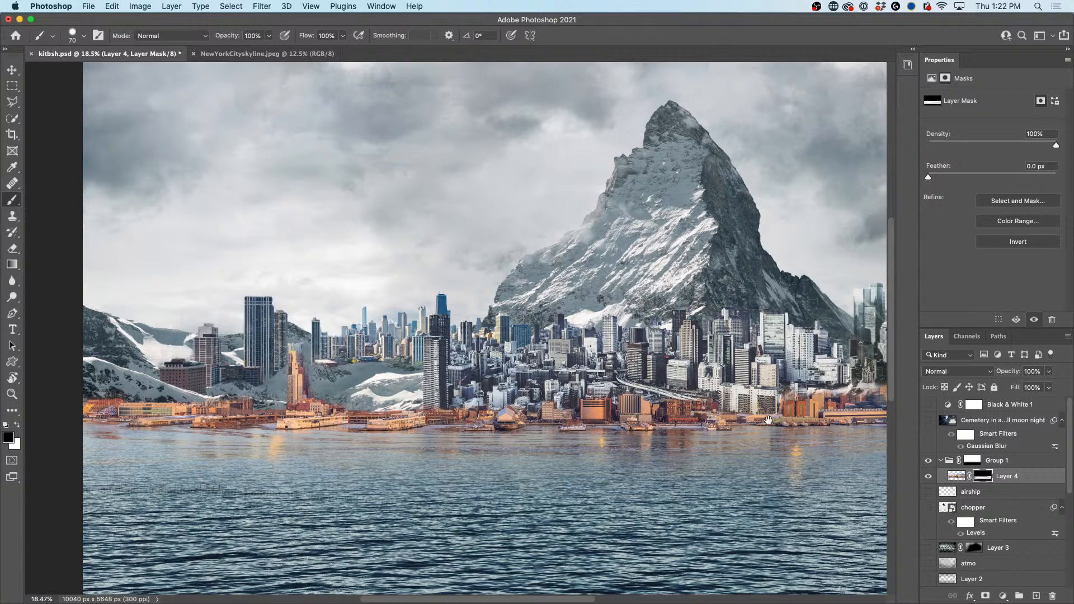
{"action": "left_click_drag", "start_coordinate": [775, 398], "coordinate": [627, 386]}
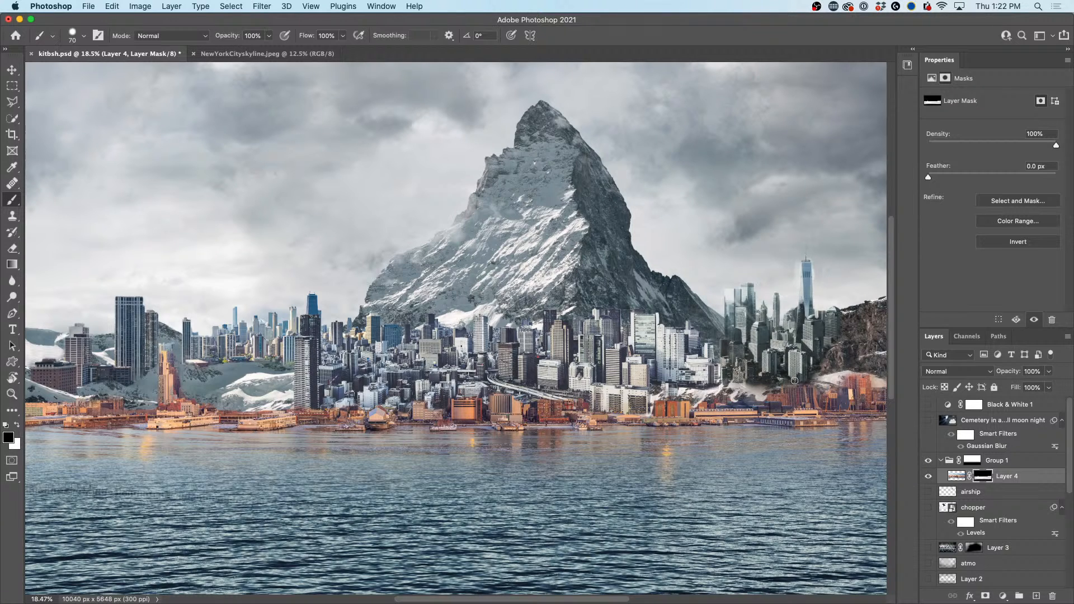
{"action": "mouse_move", "coordinate": [819, 391]}
{"action": "left_mouse_down"}
{"action": "mouse_move", "coordinate": [819, 404]}
{"action": "mouse_move", "coordinate": [850, 377]}
{"action": "mouse_move", "coordinate": [883, 386]}
{"action": "left_mouse_up"}
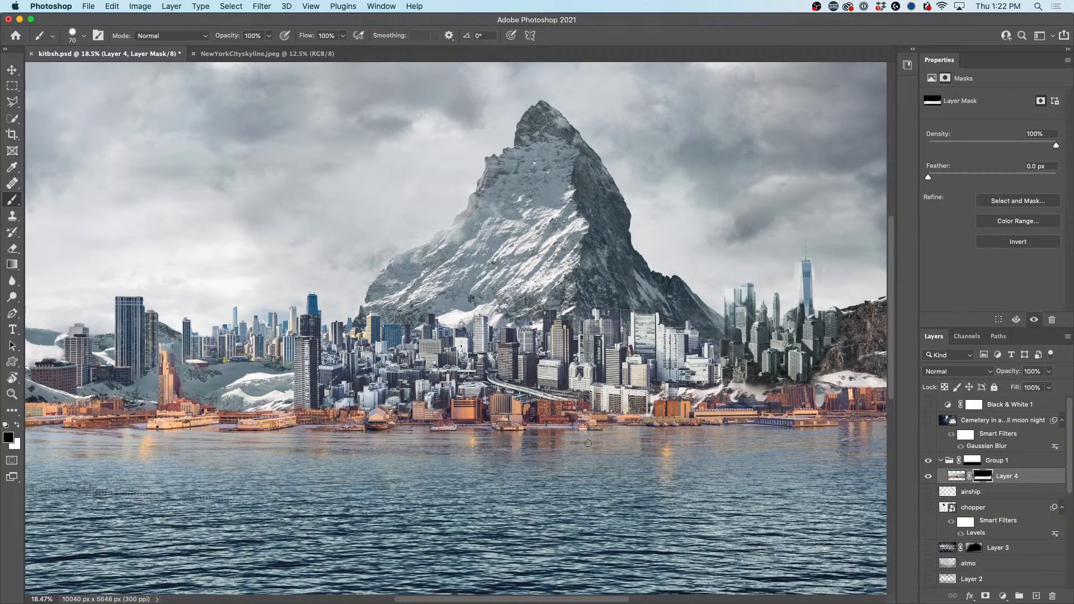
{"action": "scroll", "coordinate": [591, 398], "scroll_direction": "right", "scroll_amount": 10}
{"action": "scroll", "coordinate": [613, 406], "scroll_direction": "right", "scroll_amount": 2}
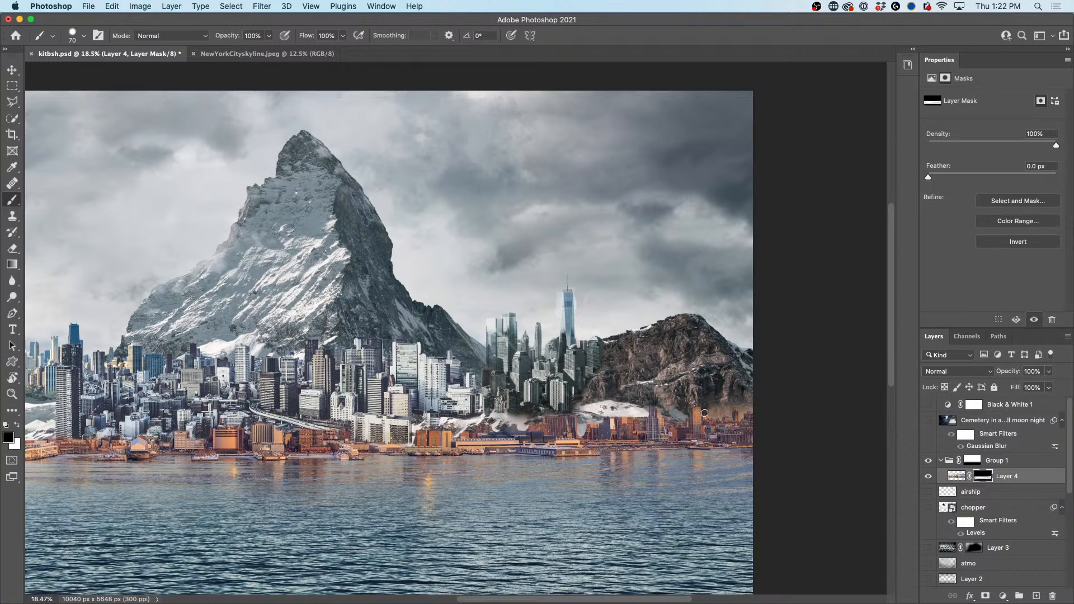
{"action": "mouse_move", "coordinate": [705, 411]}
{"action": "left_mouse_down"}
{"action": "mouse_move", "coordinate": [719, 421]}
{"action": "mouse_move", "coordinate": [729, 411]}
{"action": "mouse_move", "coordinate": [712, 408]}
{"action": "mouse_move", "coordinate": [727, 400]}
{"action": "mouse_move", "coordinate": [740, 415]}
{"action": "mouse_move", "coordinate": [750, 407]}
{"action": "left_mouse_up"}
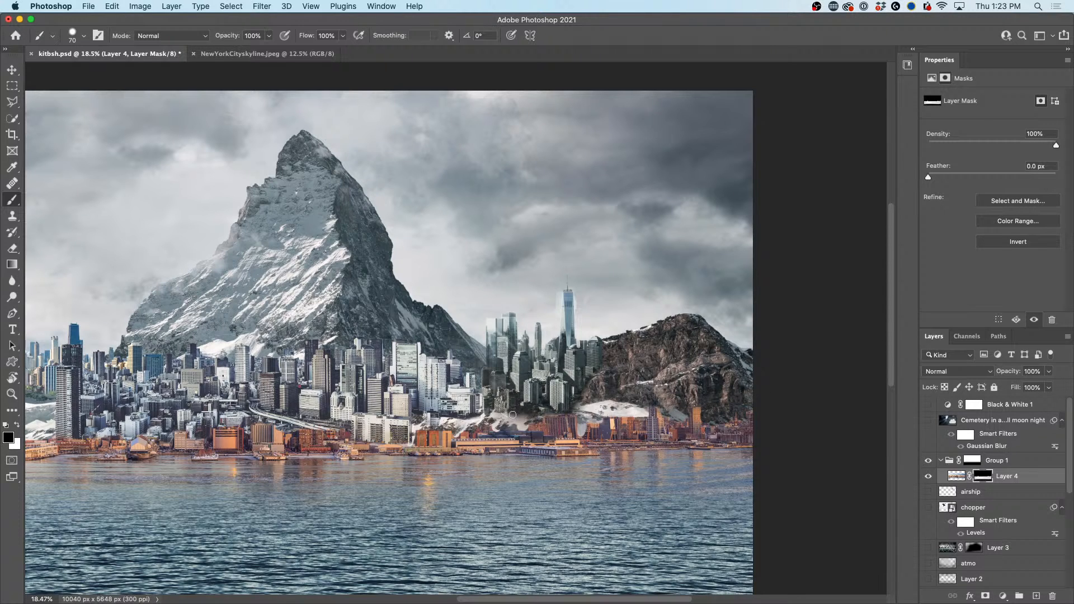
Step: View the whole composite and compare it with Layer 4 hidden and shown
{"action": "left_click_drag", "start_coordinate": [484, 392], "coordinate": [573, 350]}
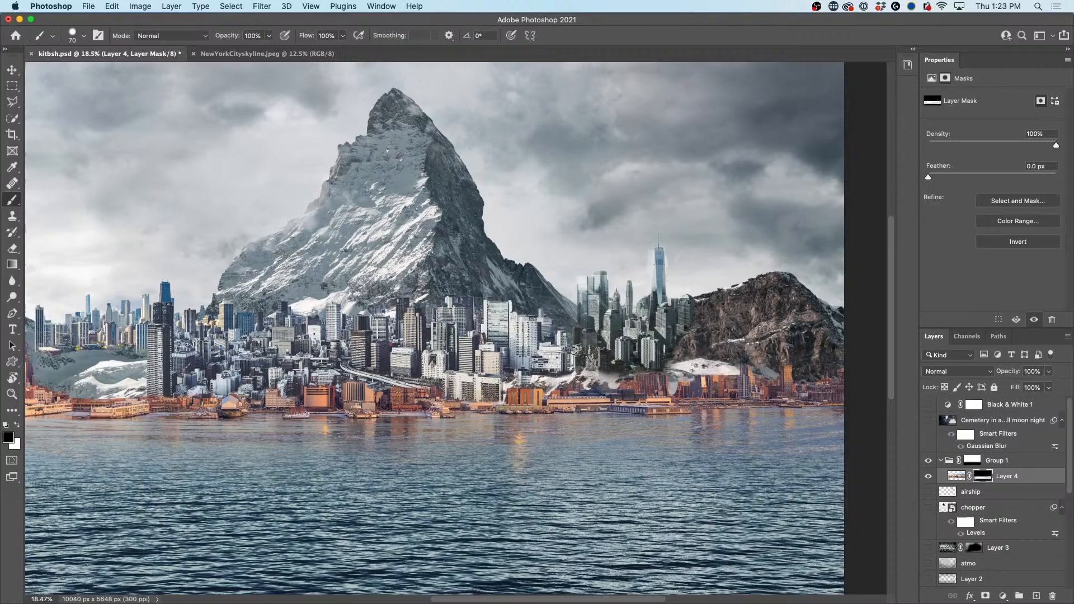
{"action": "scroll", "coordinate": [574, 351], "scroll_direction": "down", "scroll_amount": 10}
{"action": "scroll", "coordinate": [575, 350], "scroll_direction": "up", "scroll_amount": 8}
{"action": "scroll", "coordinate": [576, 348], "scroll_direction": "up", "scroll_amount": 1}
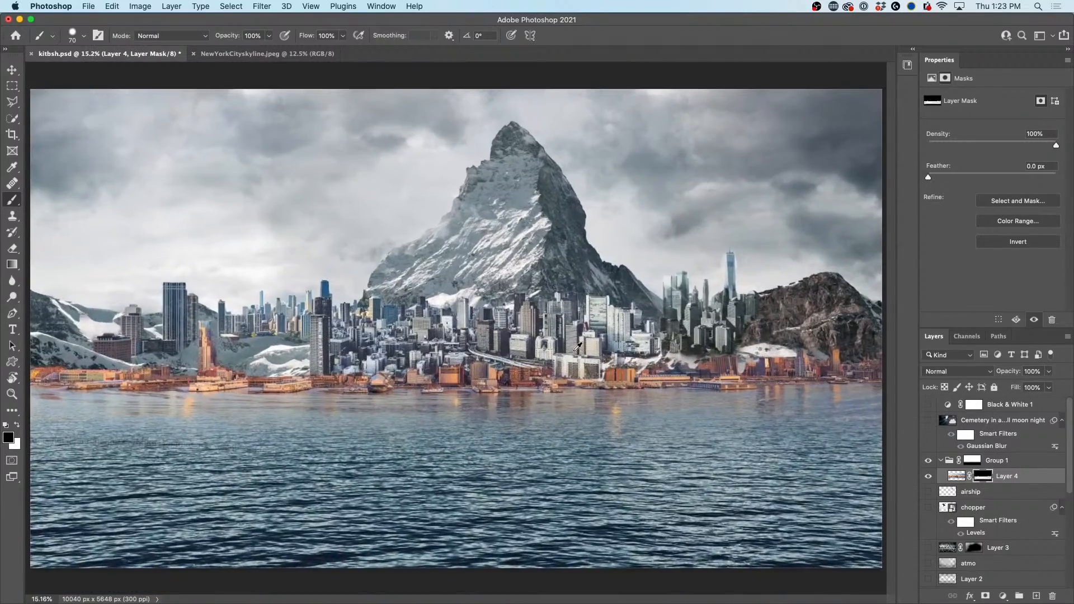
{"action": "scroll", "coordinate": [576, 348], "scroll_direction": "down", "scroll_amount": 4}
{"action": "scroll", "coordinate": [575, 350], "scroll_direction": "up", "scroll_amount": 2}
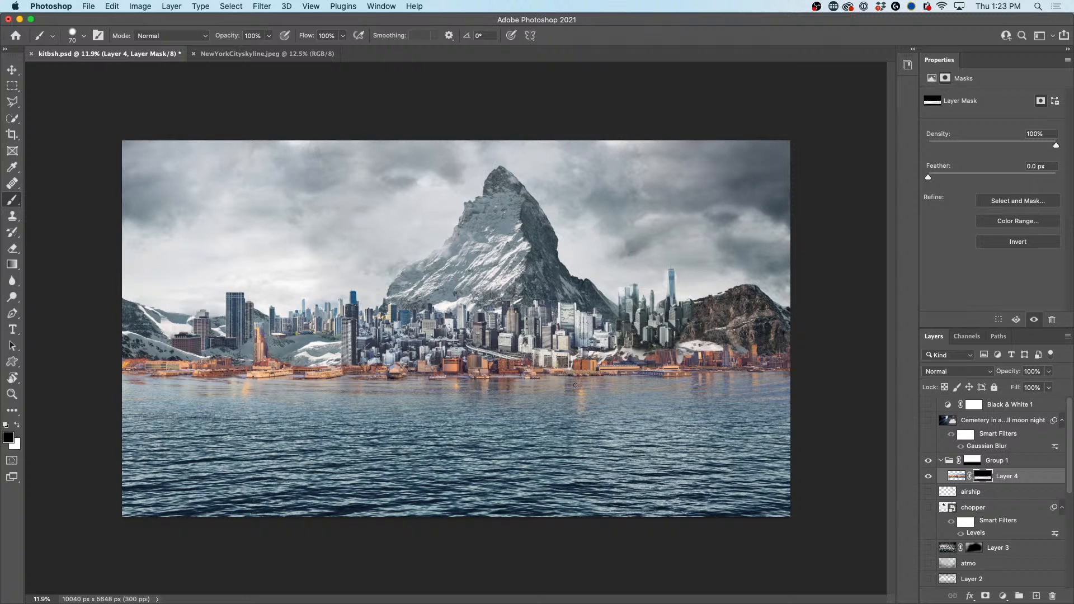
{"action": "left_click", "coordinate": [928, 476]}
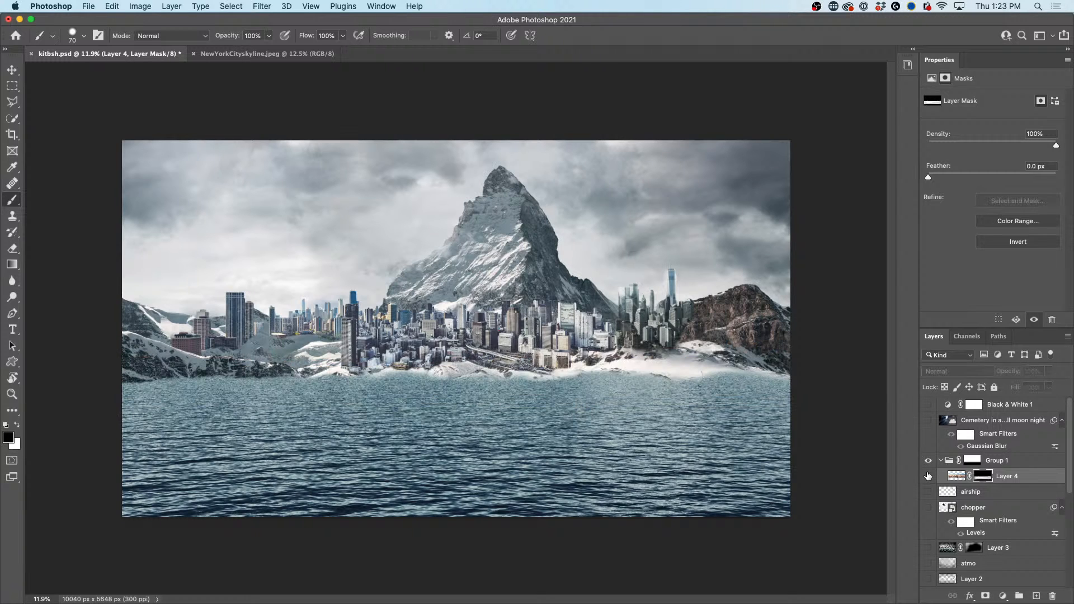
{"action": "left_click", "coordinate": [928, 476]}
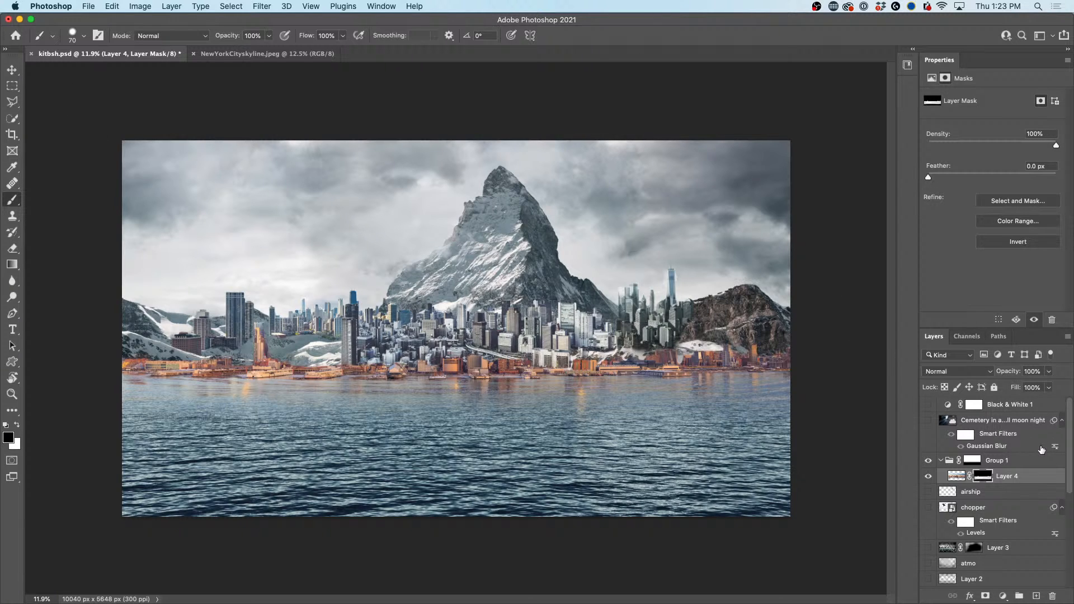
Step: Duplicate Layer 4 inside its group and hide the original
{"action": "left_click", "coordinate": [957, 476]}
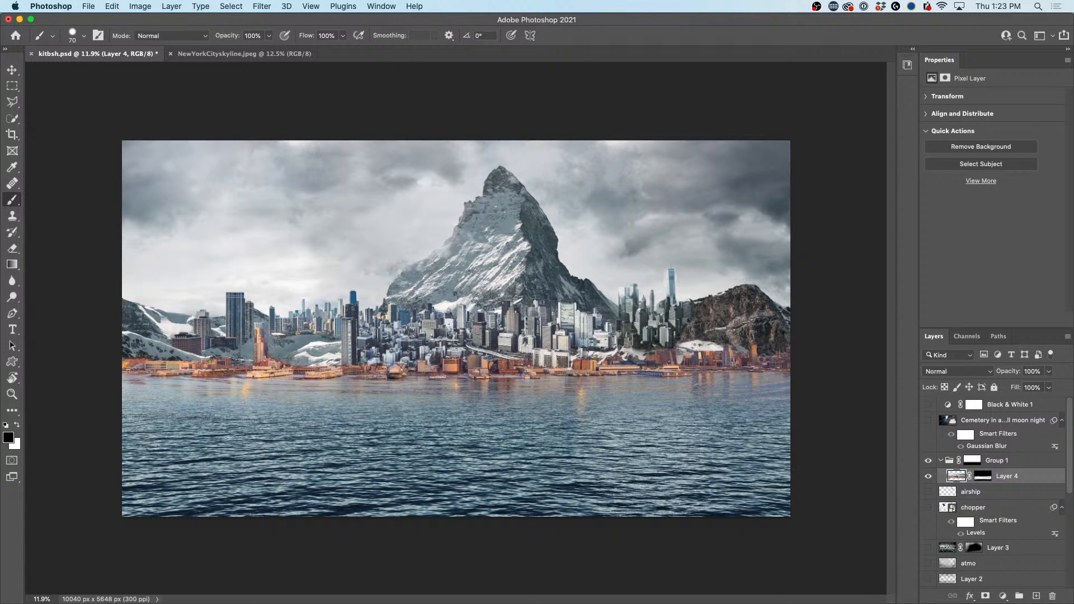
{"action": "key", "text": "super+j"}
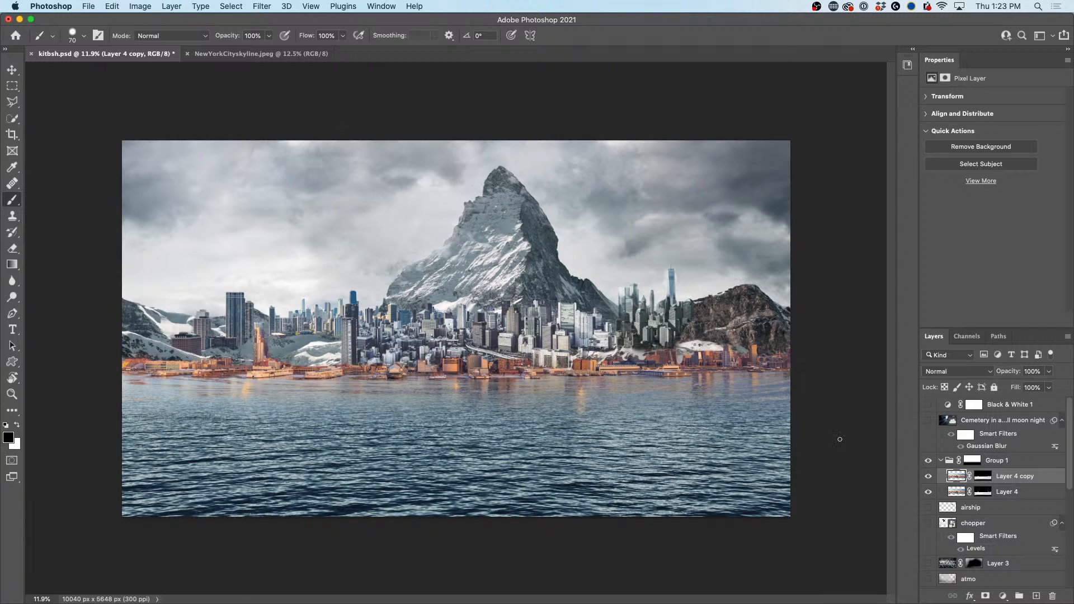
{"action": "left_click", "coordinate": [928, 492]}
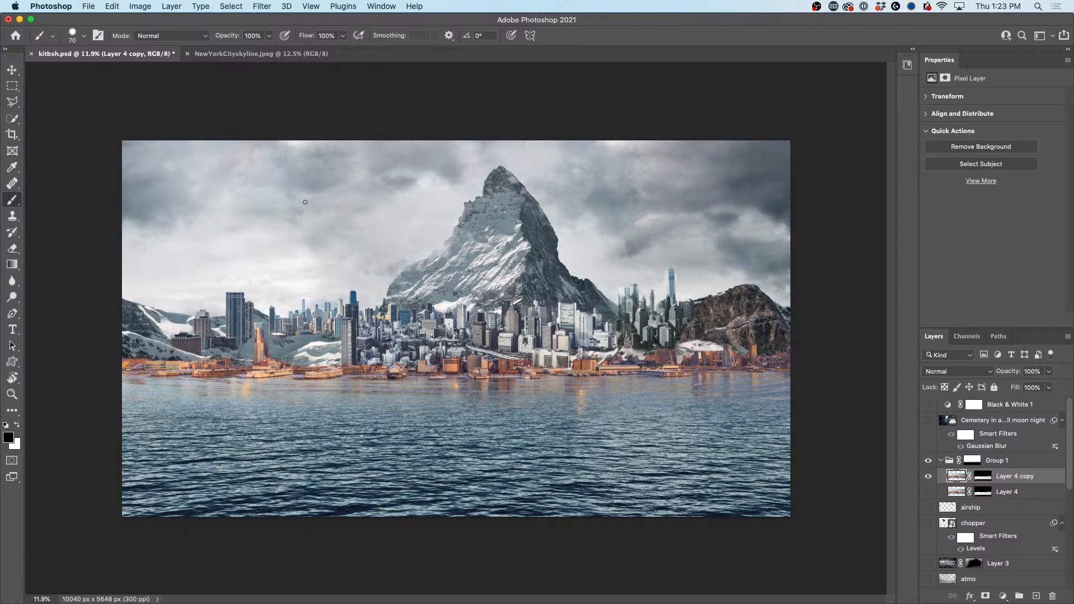
Step: Start a Match Color adjustment on Layer 4 copy with kitbsh.psd as the source image
{"action": "left_click", "coordinate": [134, 6]}
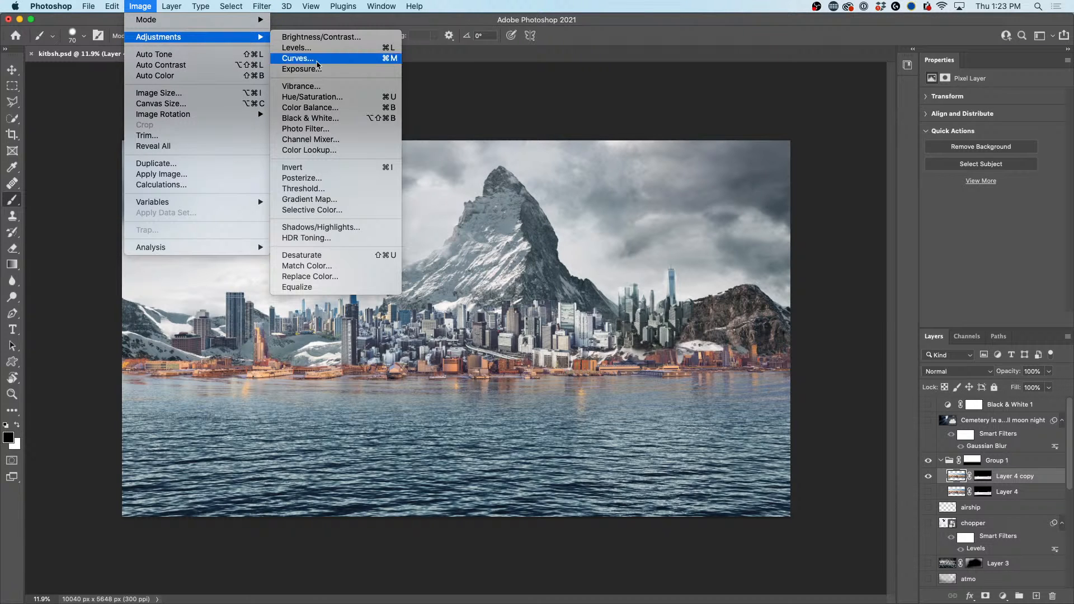
{"action": "mouse_move", "coordinate": [254, 42]}
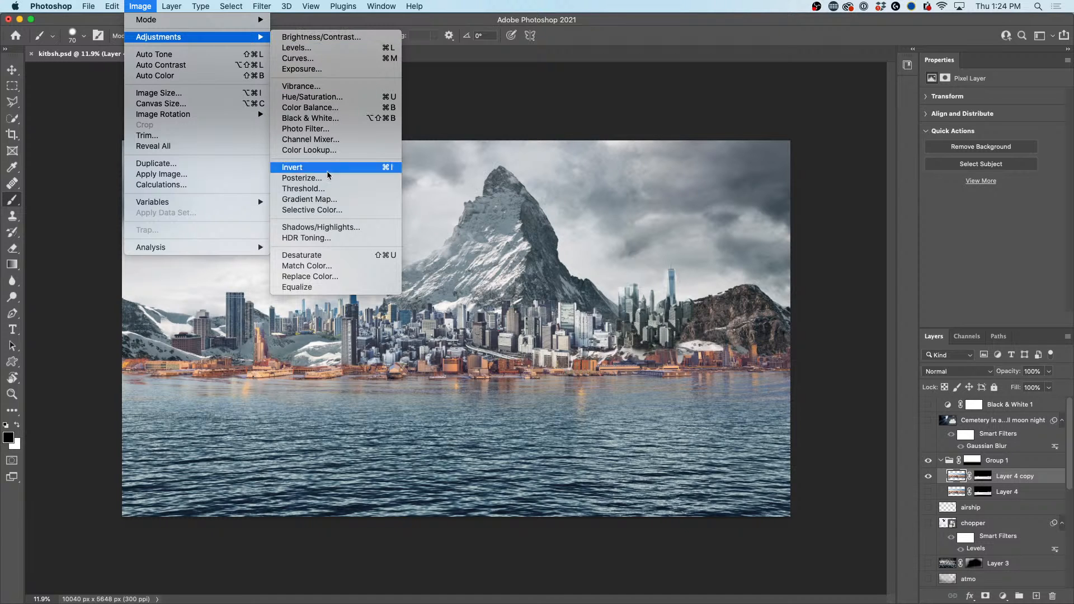
{"action": "left_click", "coordinate": [339, 266]}
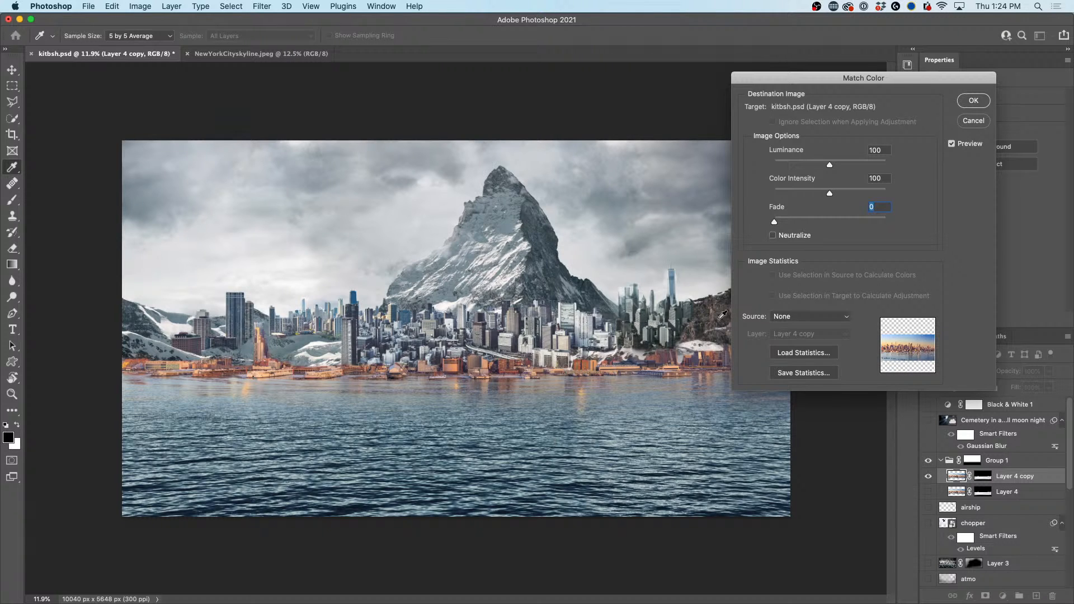
{"action": "left_click", "coordinate": [812, 318]}
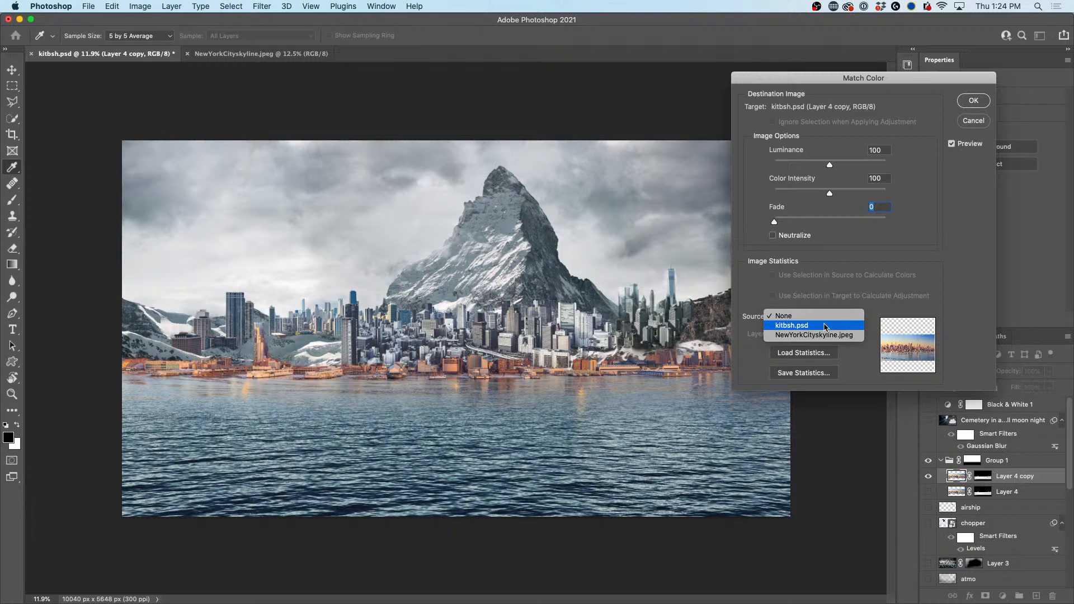
{"action": "left_click", "coordinate": [825, 326]}
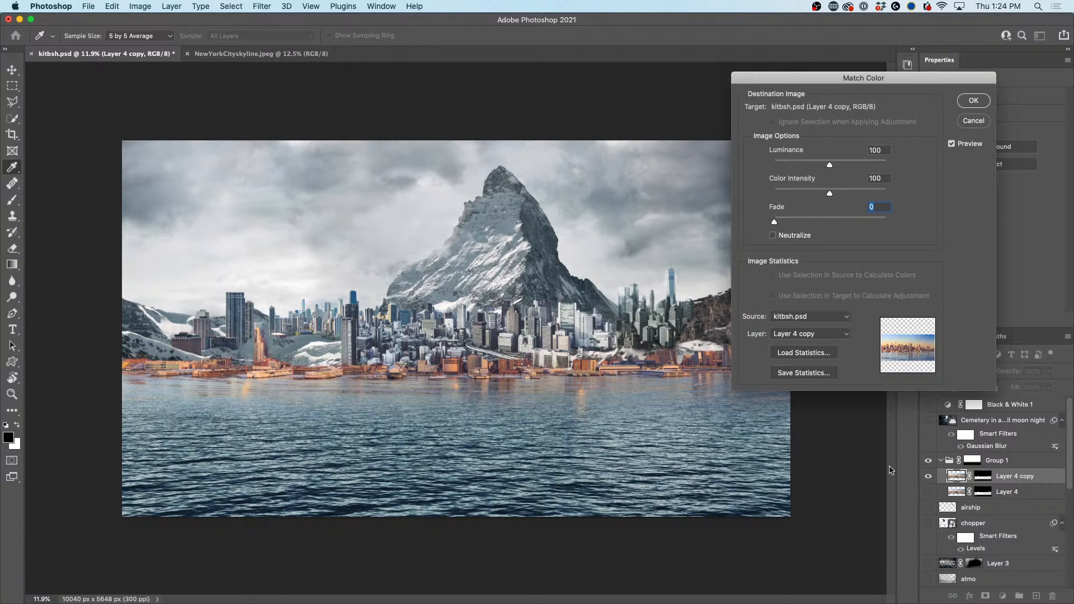
Step: Try matching colors to the sea sky layer, testing different Fade amounts such as 65 and 33
{"action": "left_click", "coordinate": [812, 335]}
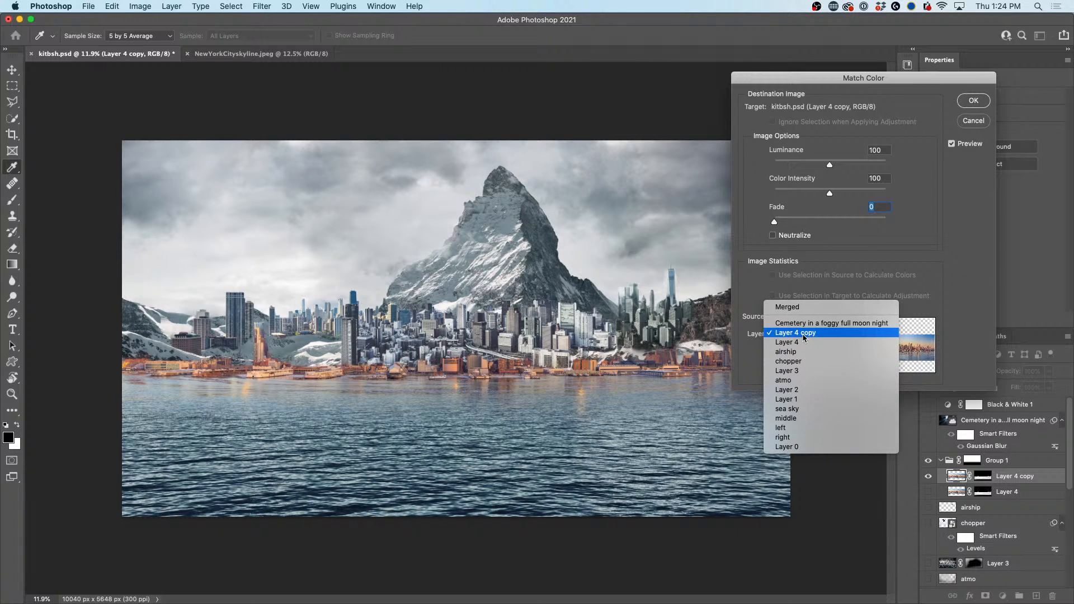
{"action": "left_click", "coordinate": [817, 410]}
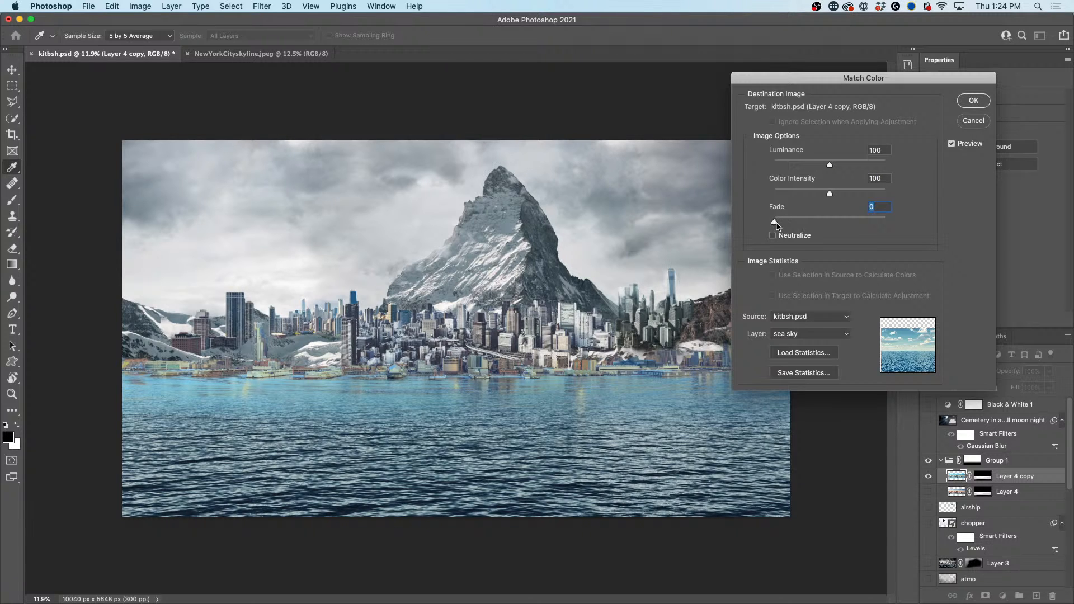
{"action": "left_click_drag", "start_coordinate": [776, 224], "coordinate": [807, 224]}
{"action": "left_click", "coordinate": [847, 222]}
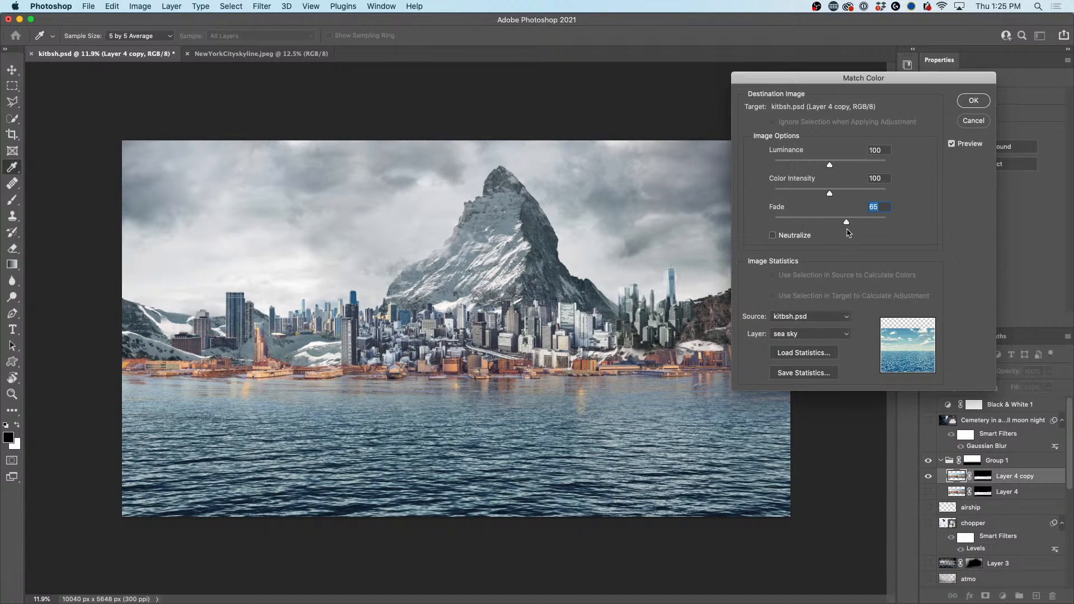
{"action": "left_click_drag", "start_coordinate": [847, 223], "coordinate": [845, 223]}
Step: Try Layer 1 as the color source, switch the source to Layer 3, and set Fade to 0
{"action": "left_click", "coordinate": [803, 334]}
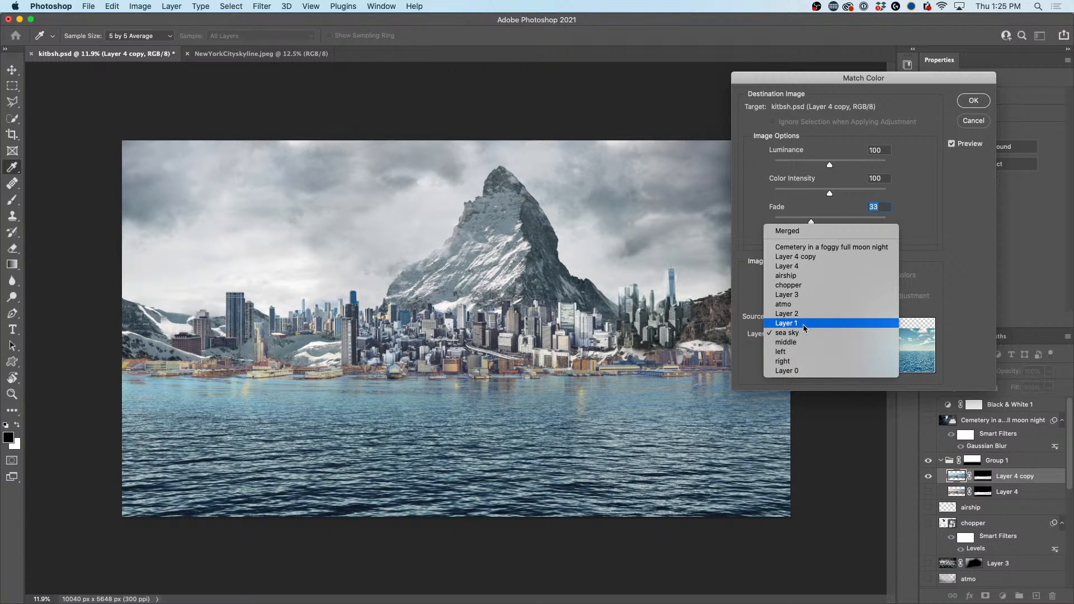
{"action": "left_click", "coordinate": [804, 324]}
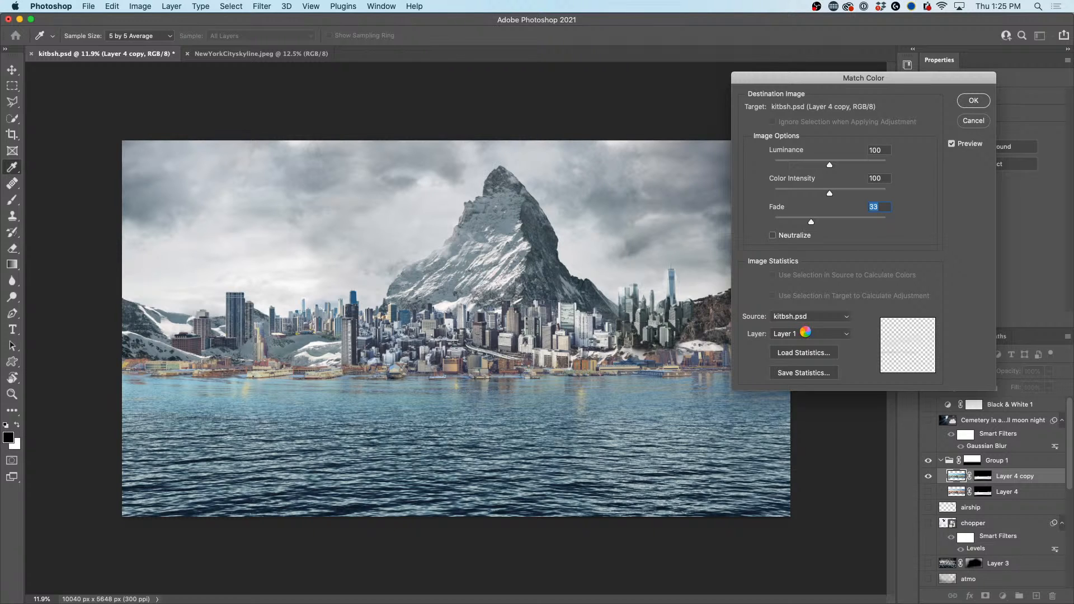
{"action": "left_click", "coordinate": [807, 334]}
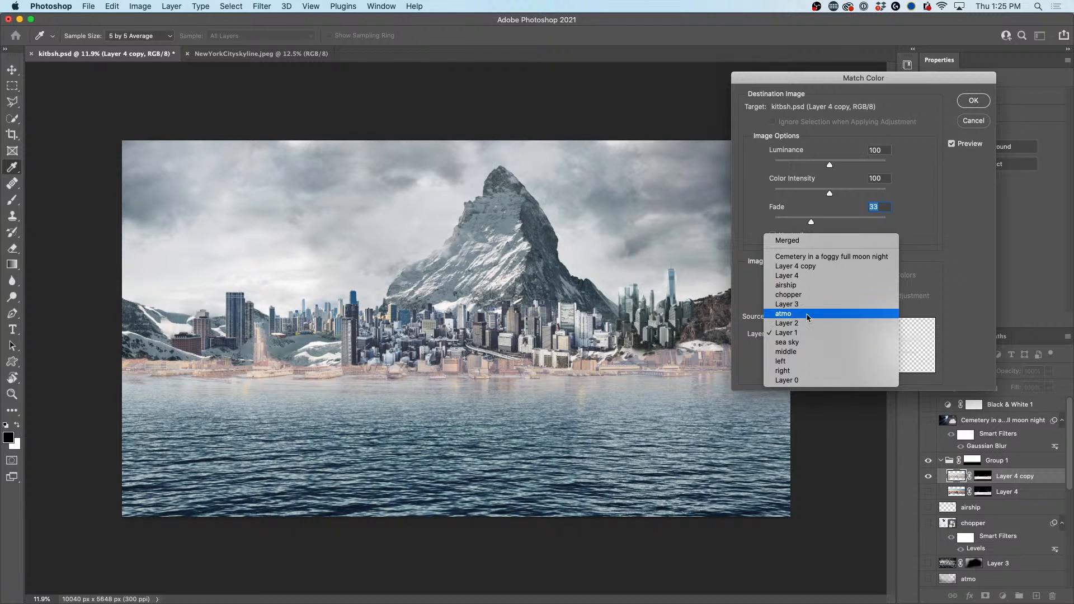
{"action": "left_click", "coordinate": [805, 304]}
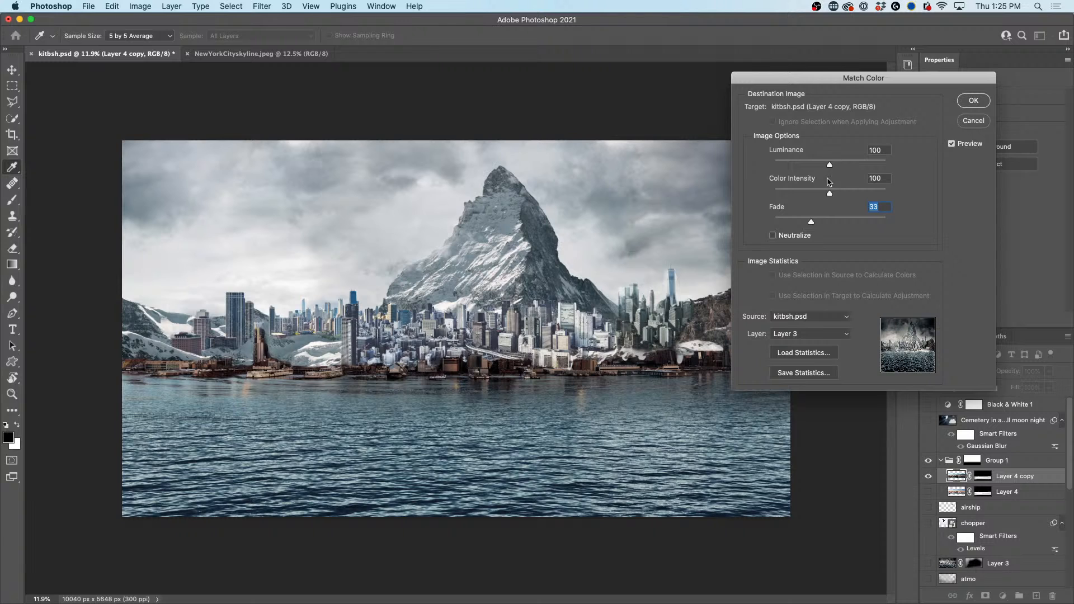
{"action": "left_click_drag", "start_coordinate": [811, 224], "coordinate": [752, 225]}
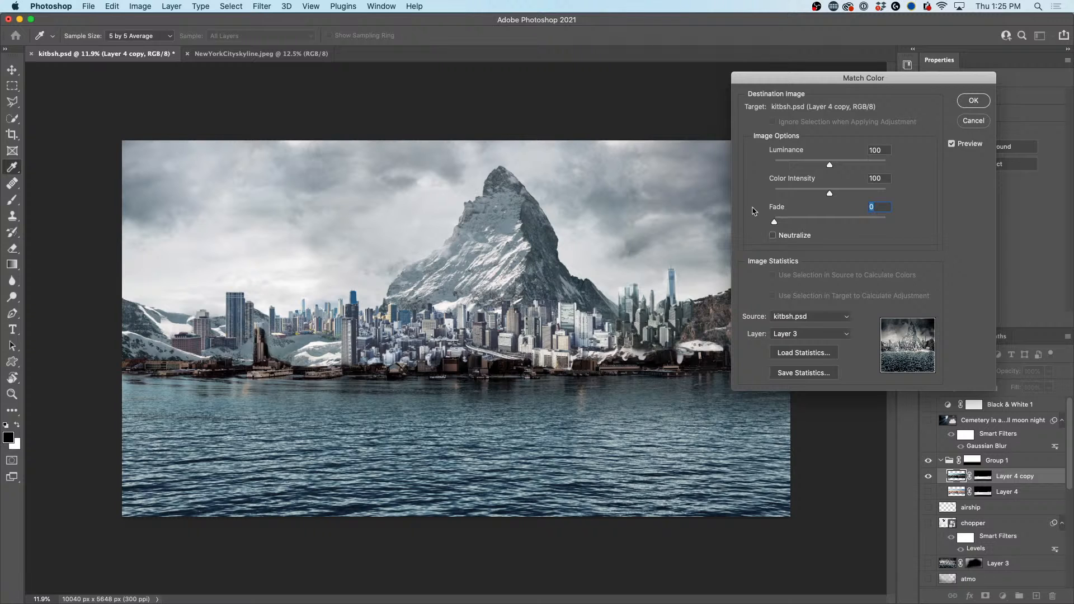
Step: Raise Luminance beyond 167 and Color Intensity to 144, compare the preview off and on, and apply the color match
{"action": "left_click_drag", "start_coordinate": [830, 164], "coordinate": [852, 165]}
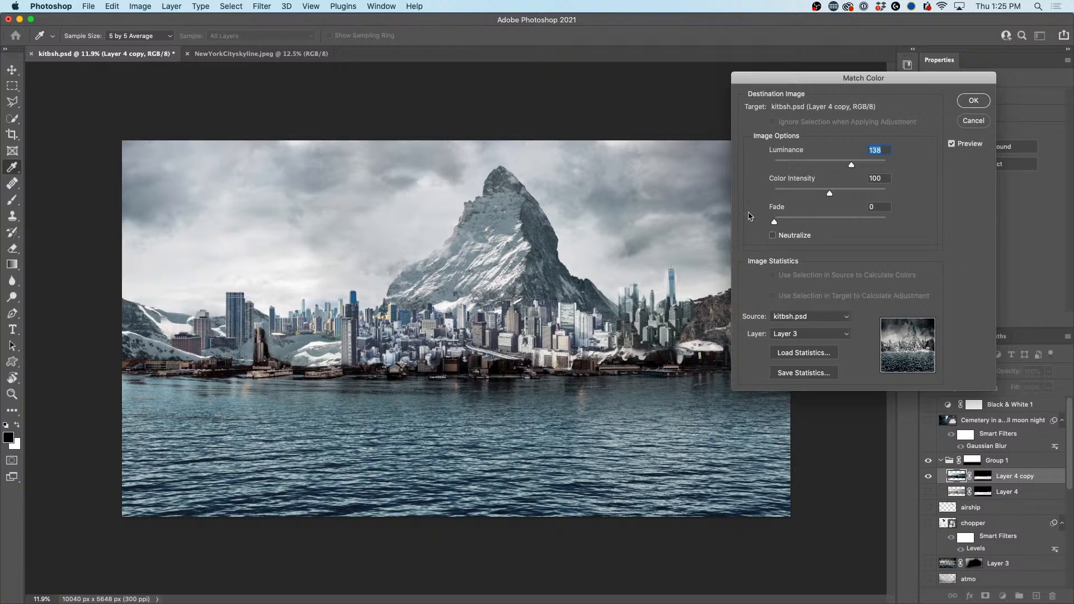
{"action": "left_click_drag", "start_coordinate": [851, 164], "coordinate": [859, 167]}
{"action": "left_click_drag", "start_coordinate": [830, 194], "coordinate": [855, 192]}
{"action": "left_click_drag", "start_coordinate": [858, 166], "coordinate": [868, 166]}
{"action": "left_click", "coordinate": [952, 145]}
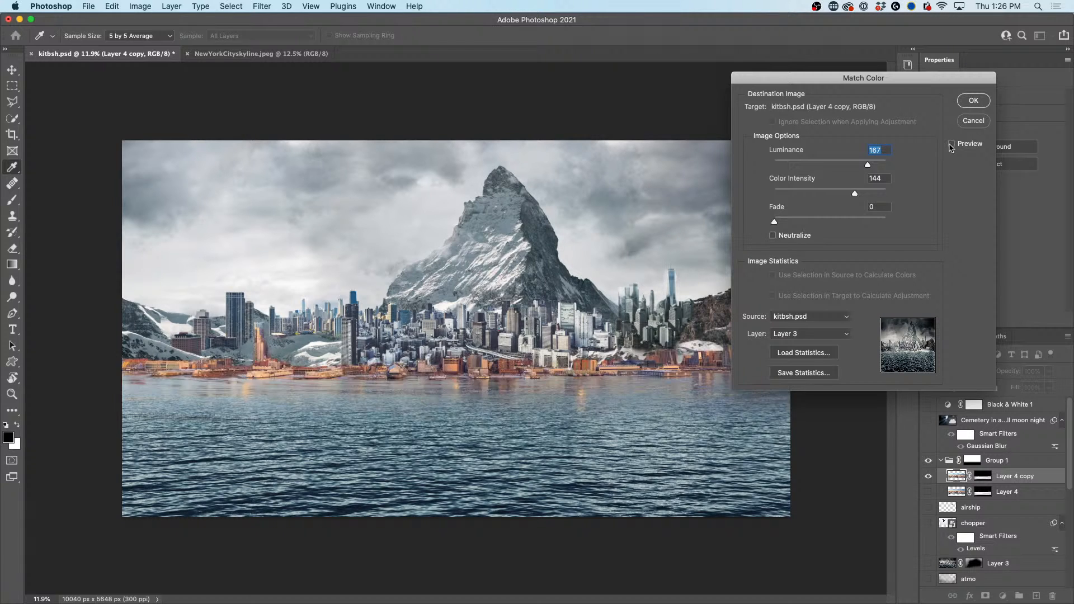
{"action": "left_click", "coordinate": [952, 144]}
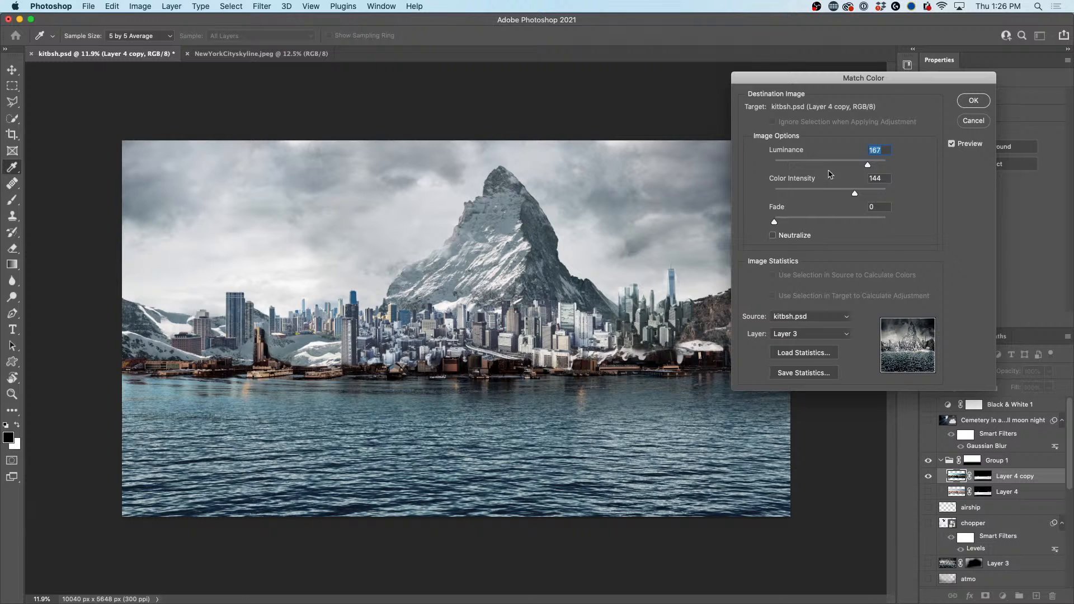
{"action": "left_click_drag", "start_coordinate": [867, 165], "coordinate": [880, 168]}
{"action": "left_click", "coordinate": [972, 102]}
Step: Show the original Layer 4 and lower Layer 4 copy's opacity to 54%, checking tones with the Black & White 1 layer before hiding it
{"action": "key", "text": "b"}
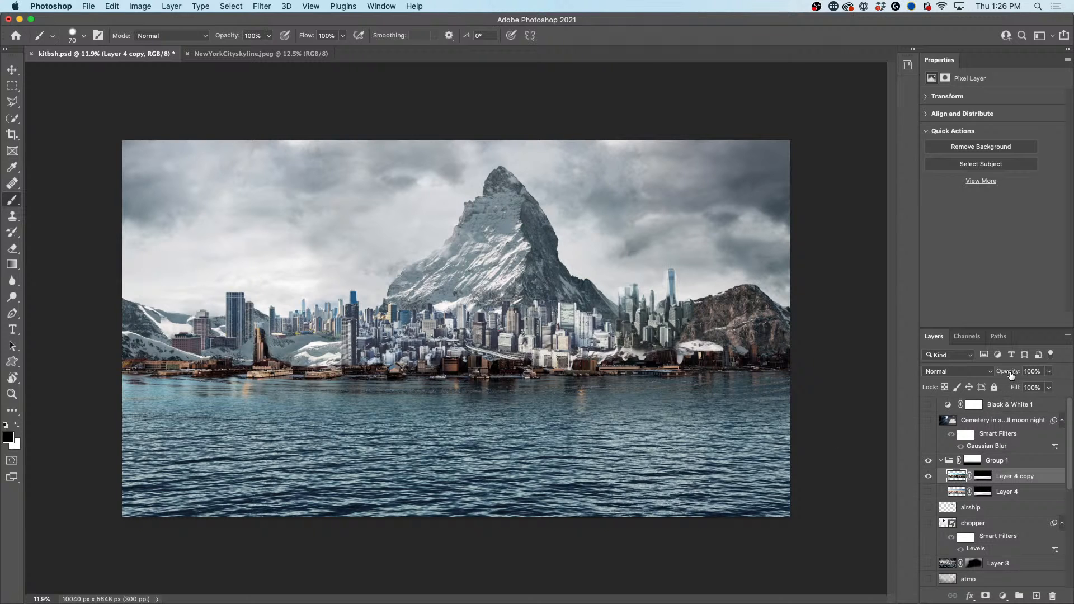
{"action": "mouse_move", "coordinate": [1009, 374]}
{"action": "left_mouse_down"}
{"action": "mouse_move", "coordinate": [995, 374]}
{"action": "mouse_move", "coordinate": [1011, 374]}
{"action": "left_mouse_up"}
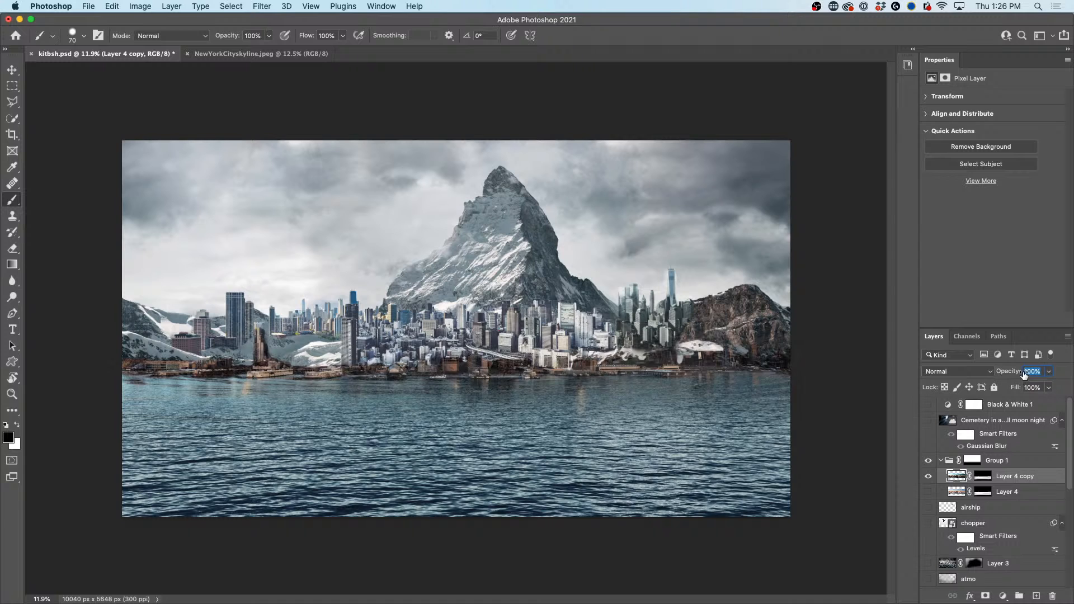
{"action": "left_click", "coordinate": [928, 492]}
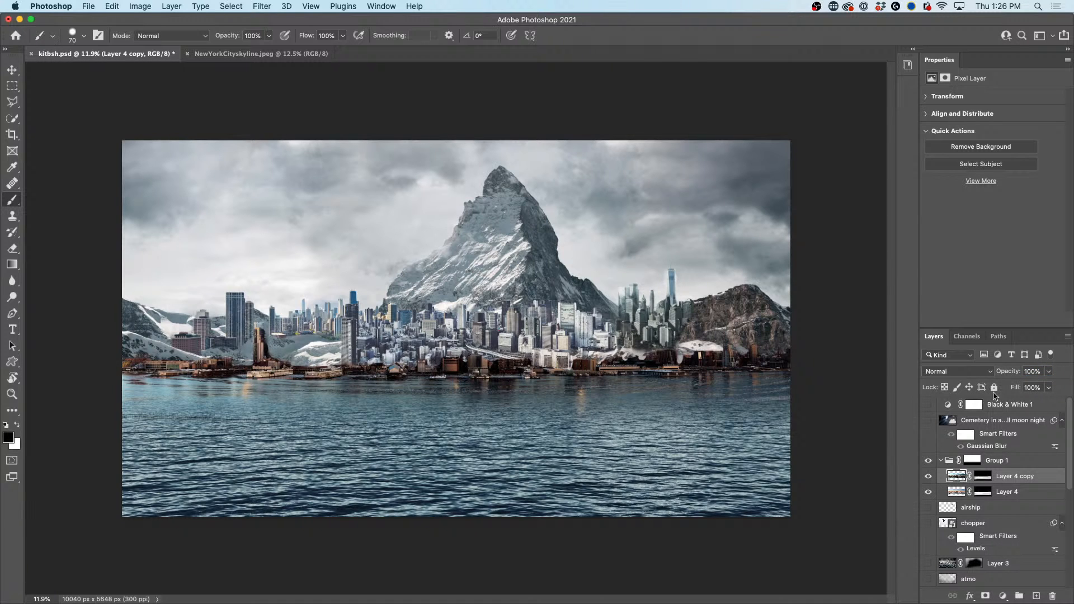
{"action": "left_click_drag", "start_coordinate": [1009, 373], "coordinate": [991, 374]}
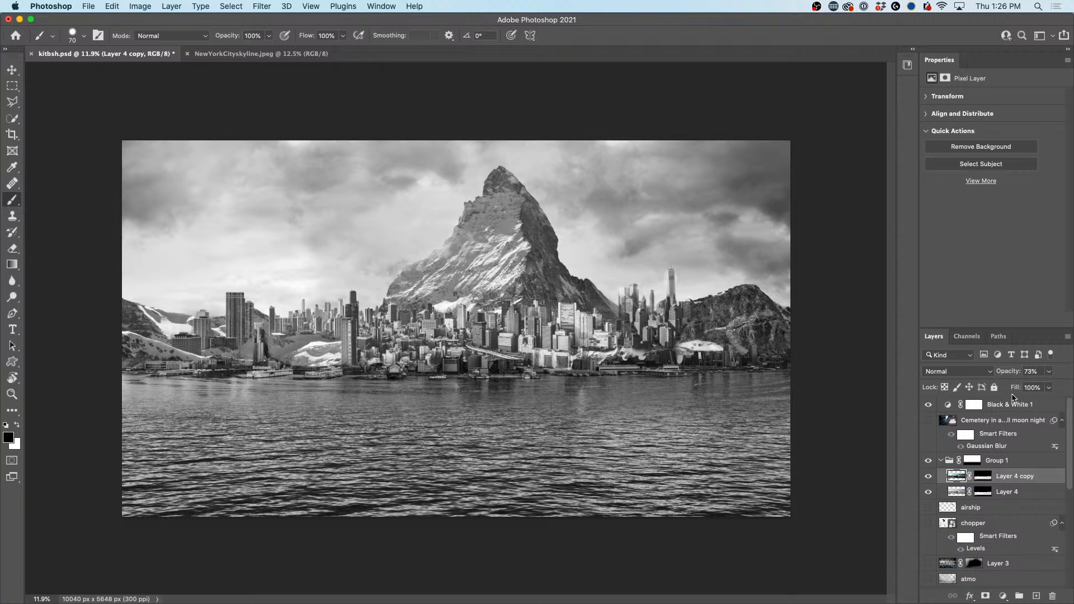
{"action": "mouse_move", "coordinate": [1009, 371]}
{"action": "left_mouse_down"}
{"action": "mouse_move", "coordinate": [990, 371]}
{"action": "mouse_move", "coordinate": [999, 374]}
{"action": "left_mouse_up"}
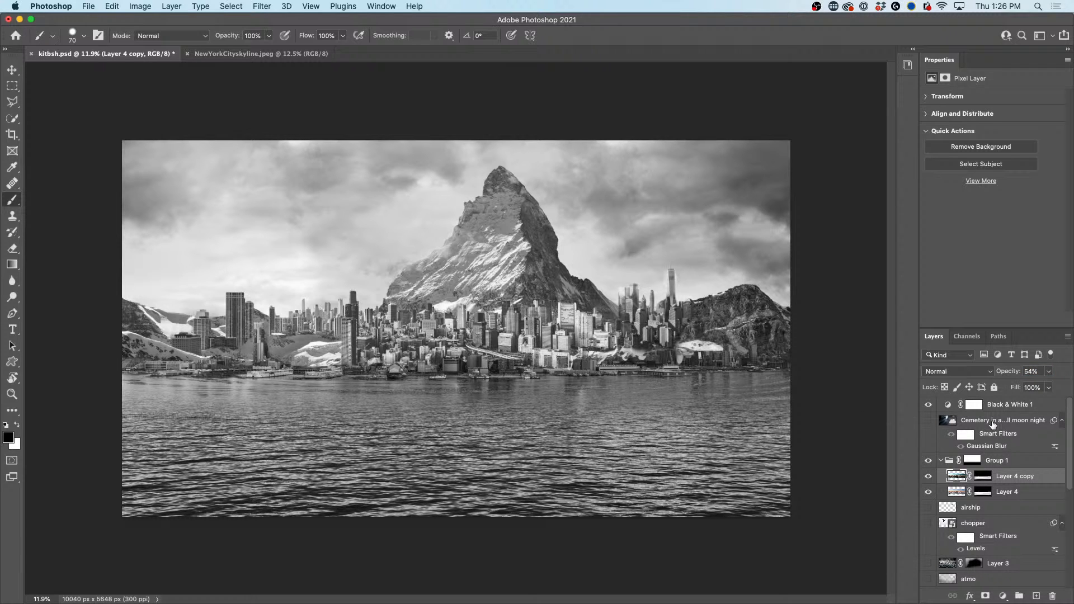
{"action": "left_click", "coordinate": [929, 405]}
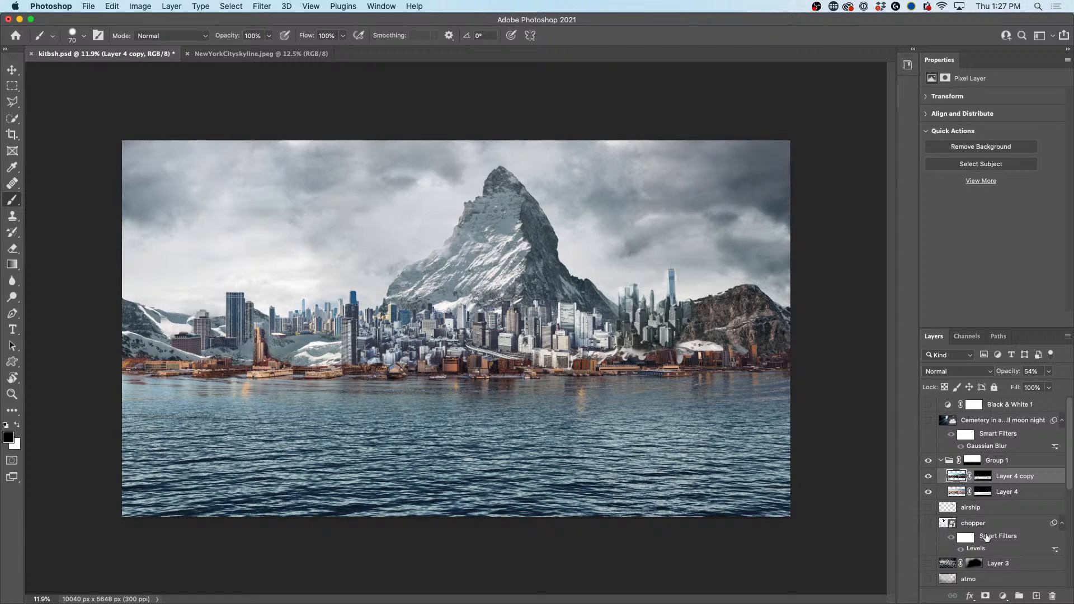
Step: Sample the grey-blue of the tall tower near the rocky hill and add a #708d9f Solid Color fill above Layer 4 copy in Color mode
{"action": "left_click", "coordinate": [1037, 596]}
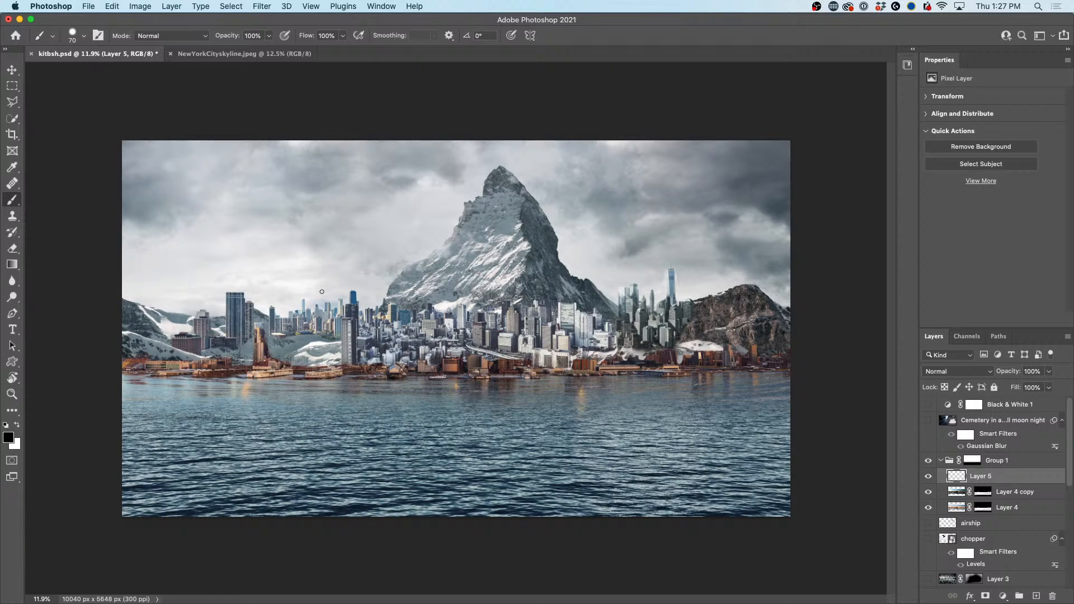
{"action": "left_click", "coordinate": [355, 298], "text": "alt"}
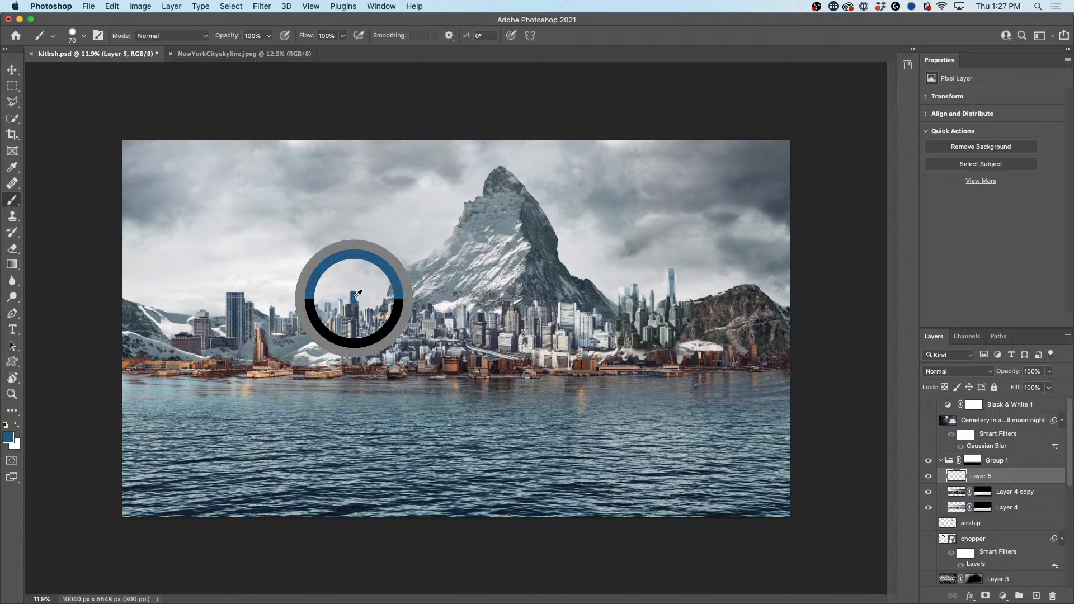
{"action": "left_click", "coordinate": [675, 277], "text": "alt"}
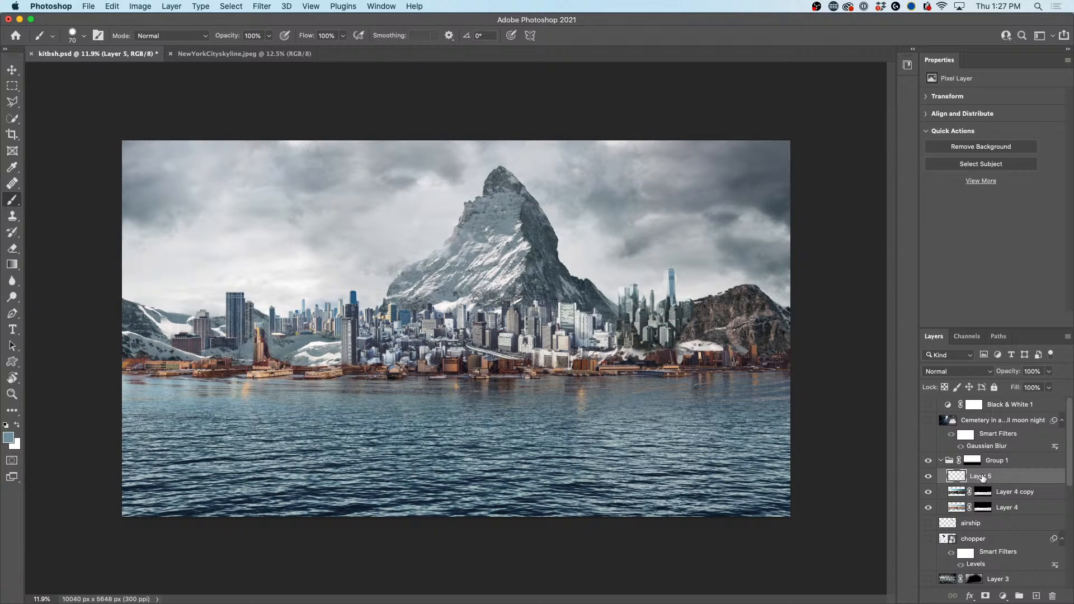
{"action": "left_click", "coordinate": [1001, 595]}
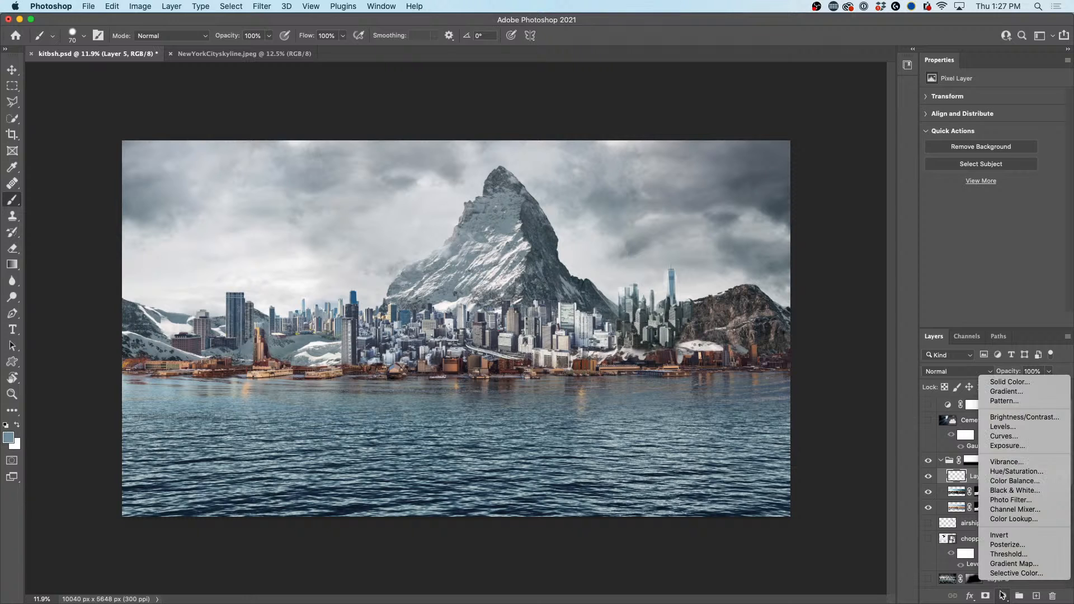
{"action": "left_click", "coordinate": [1002, 382]}
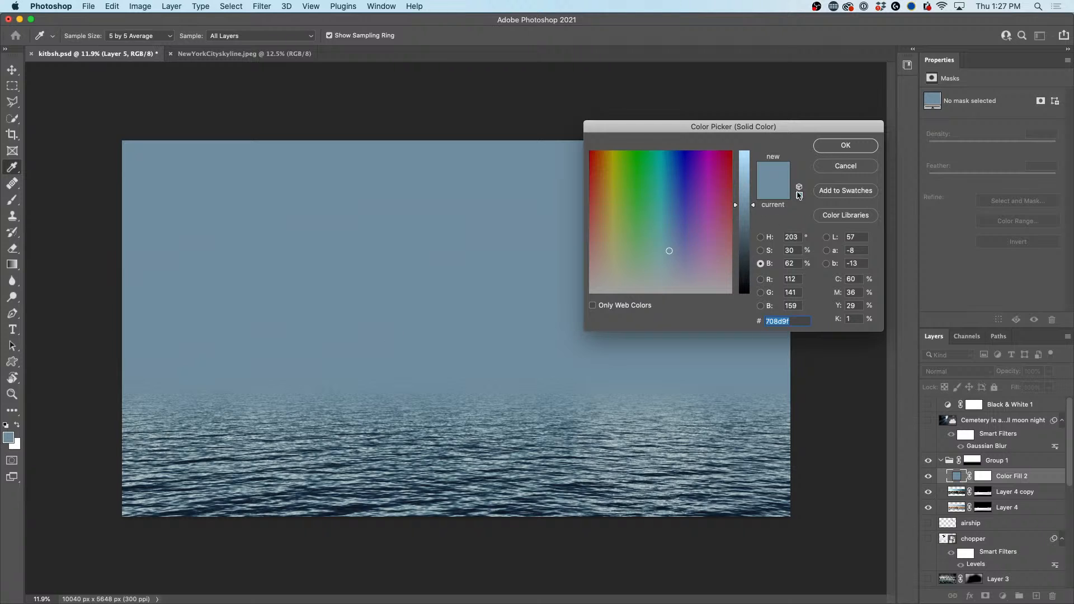
{"action": "left_click", "coordinate": [847, 146]}
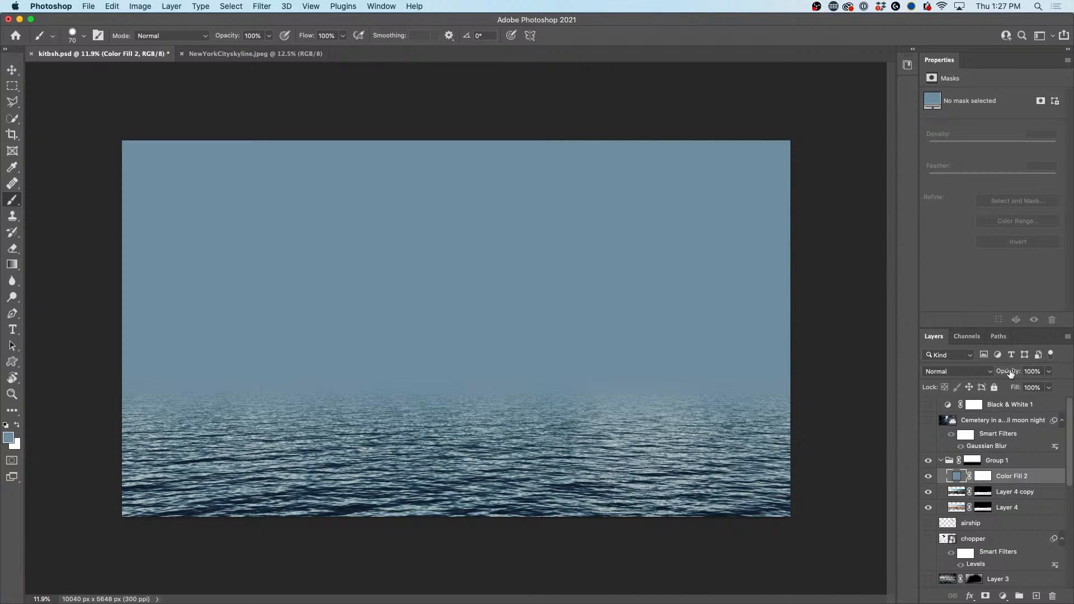
{"action": "left_click", "coordinate": [993, 373]}
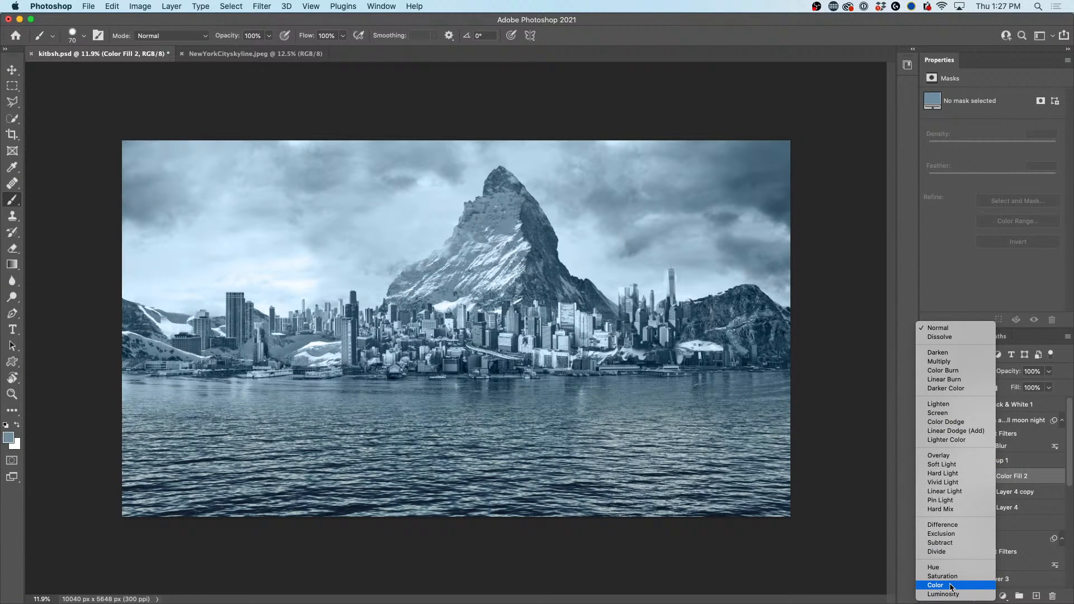
{"action": "left_click", "coordinate": [951, 585]}
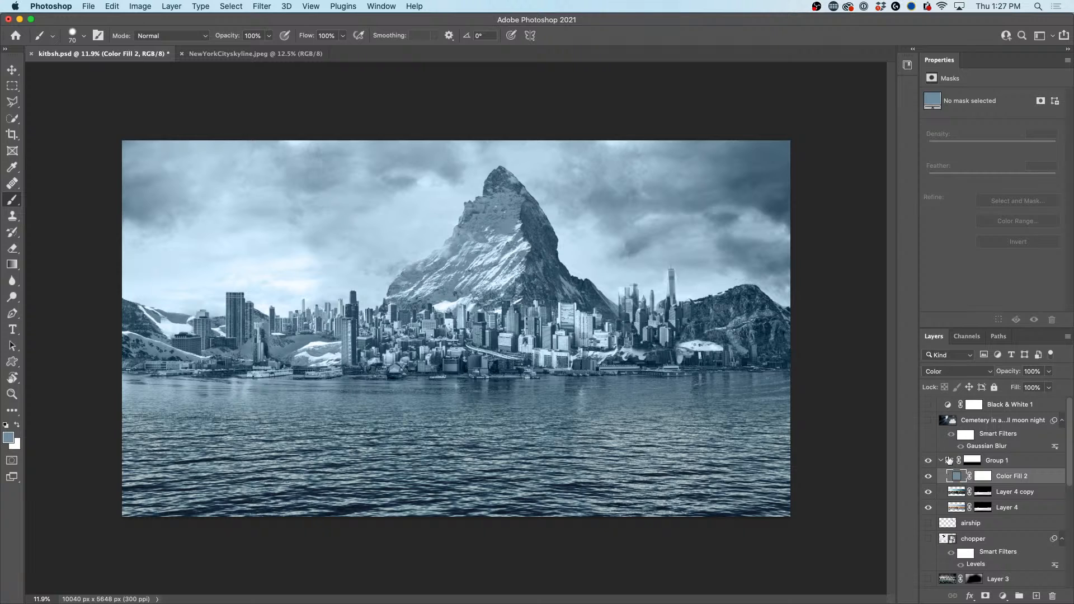
Step: Try the Normal blend mode on Group 1 and restore it to Pass Through
{"action": "left_click", "coordinate": [950, 461]}
{"action": "left_click", "coordinate": [954, 372]}
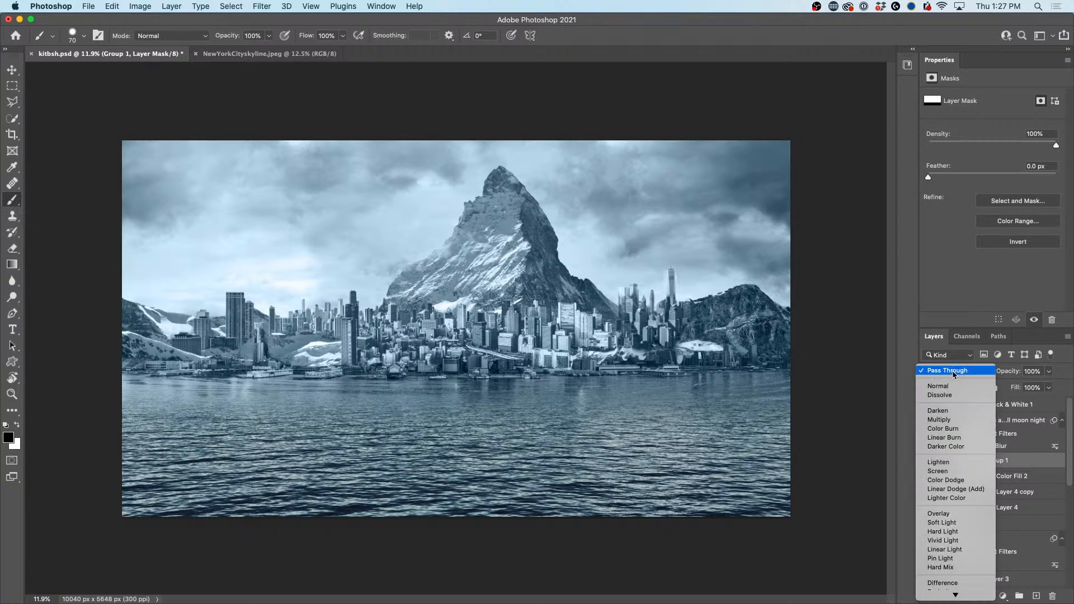
{"action": "left_click", "coordinate": [956, 385]}
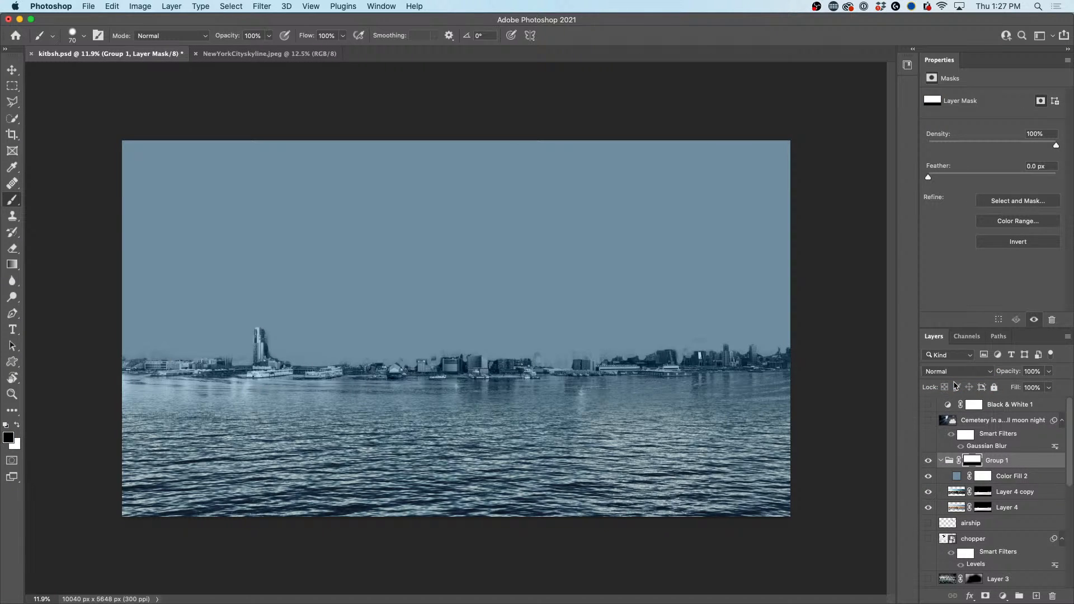
{"action": "left_click", "coordinate": [955, 371]}
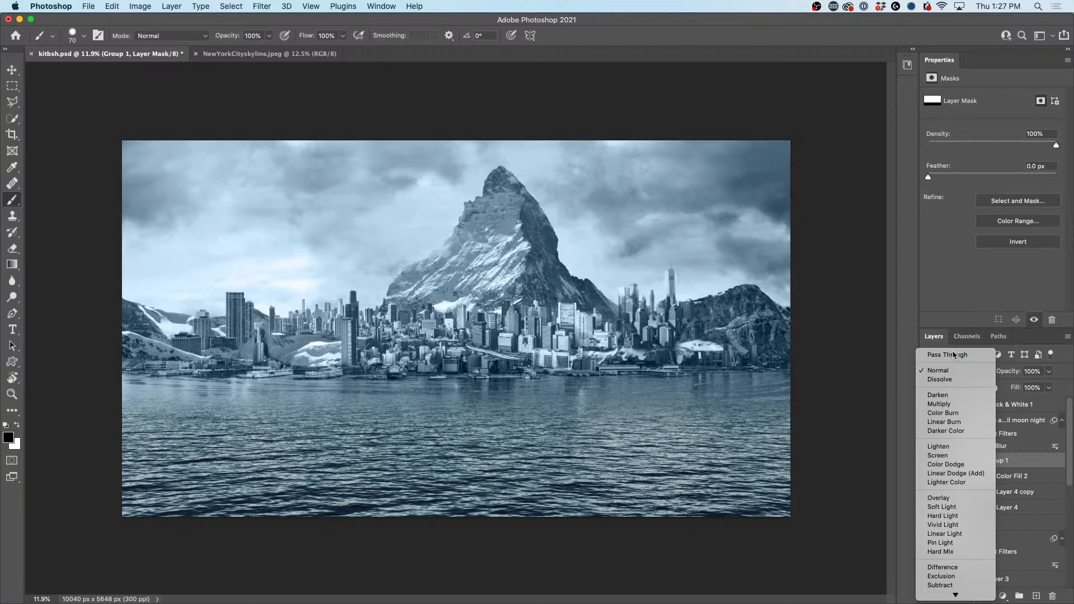
{"action": "left_click", "coordinate": [954, 354]}
Step: Clip the blue color fill to Layer 4 copy and compare the waterfront with the fill hidden and shown
{"action": "left_click", "coordinate": [955, 477]}
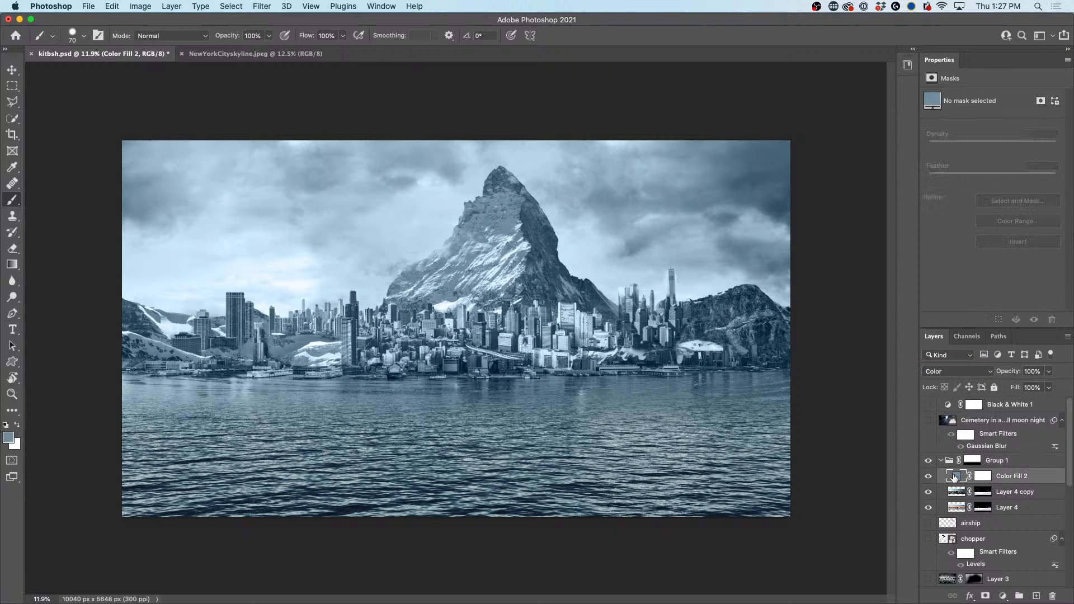
{"action": "left_click", "coordinate": [958, 480], "text": "alt"}
{"action": "left_click", "coordinate": [929, 476]}
{"action": "left_click", "coordinate": [929, 476]}
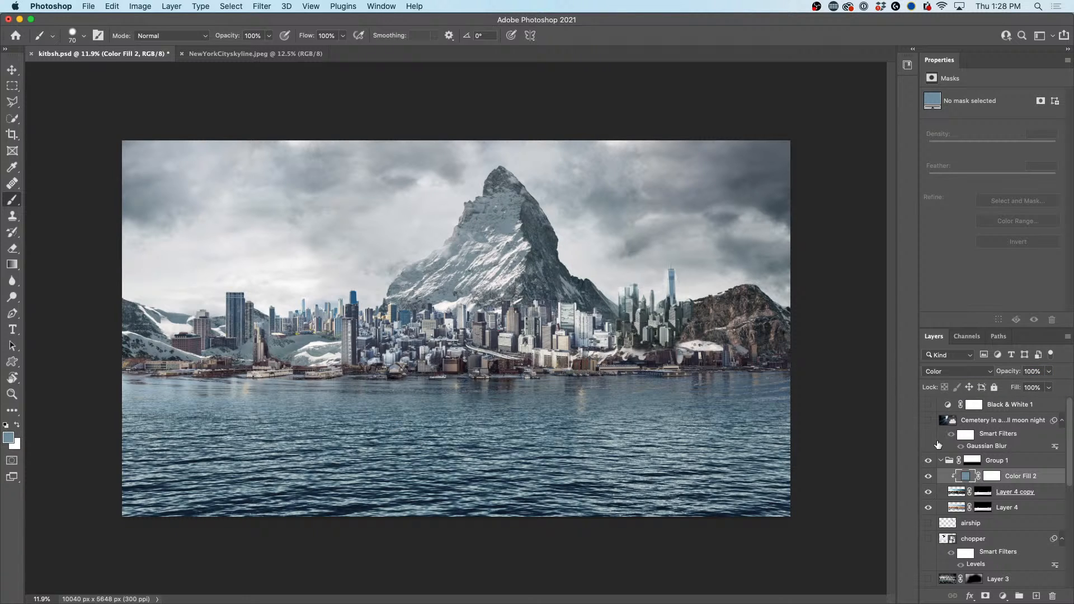
Step: Compare the waterfront with Group 1 and the blue color fill hidden and shown
{"action": "left_click", "coordinate": [929, 460]}
{"action": "left_click", "coordinate": [930, 461]}
{"action": "left_click", "coordinate": [930, 476]}
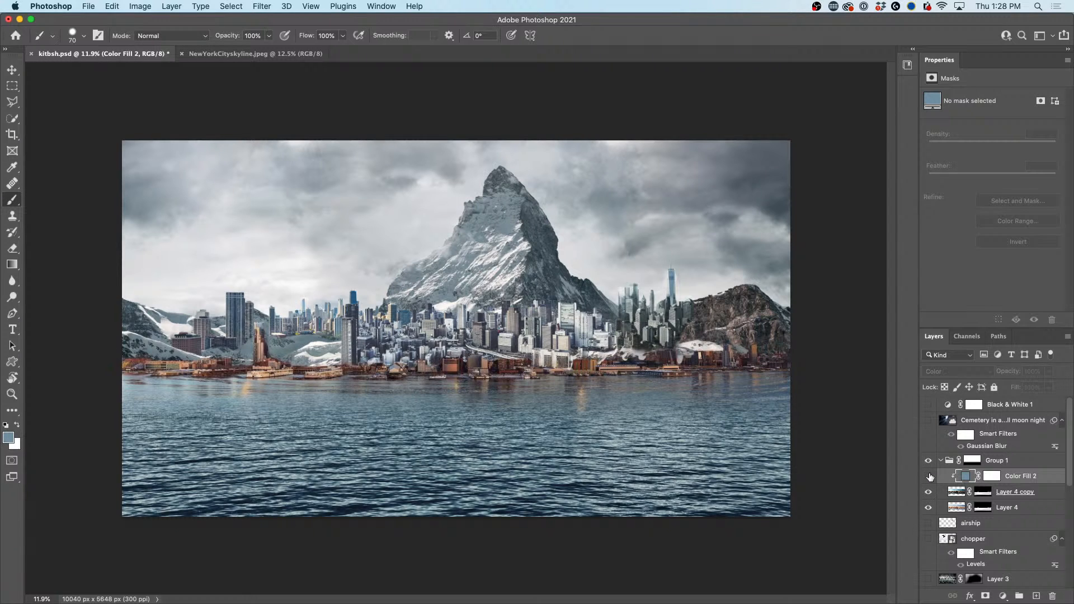
{"action": "left_click", "coordinate": [929, 476]}
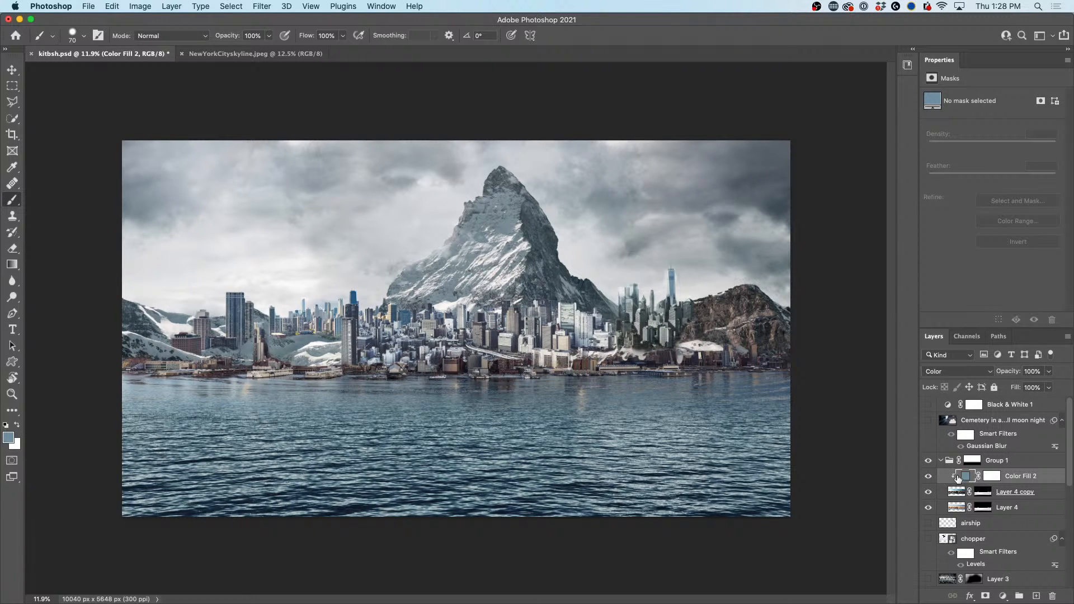
Step: Duplicate the Color Fill 2 layer and clip the copy to the waterfront layers below
{"action": "left_click_drag", "start_coordinate": [967, 476], "coordinate": [968, 479]}
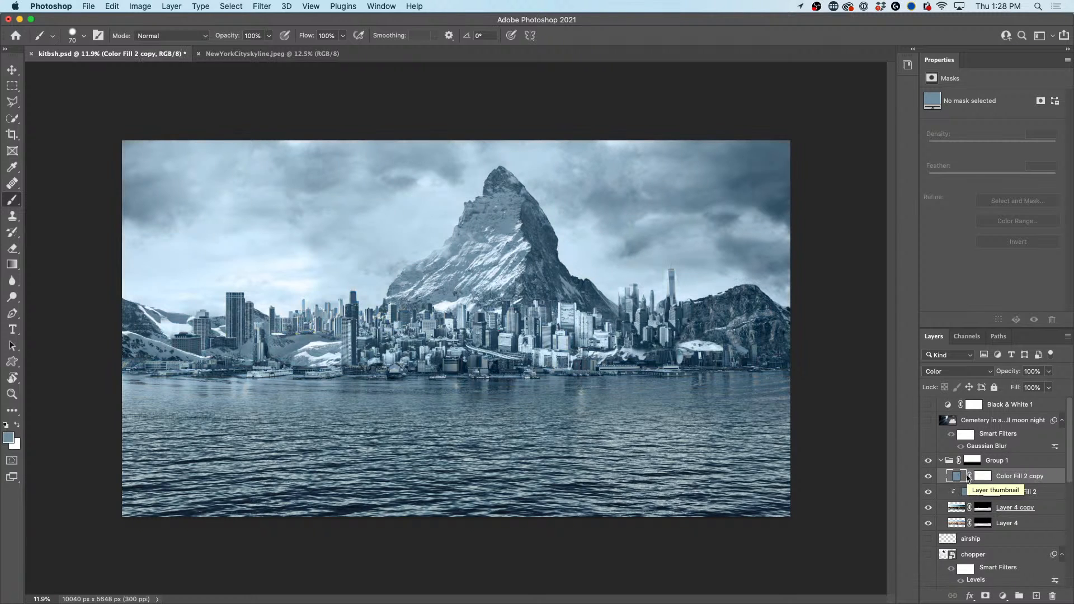
{"action": "left_click", "coordinate": [963, 480], "text": "alt"}
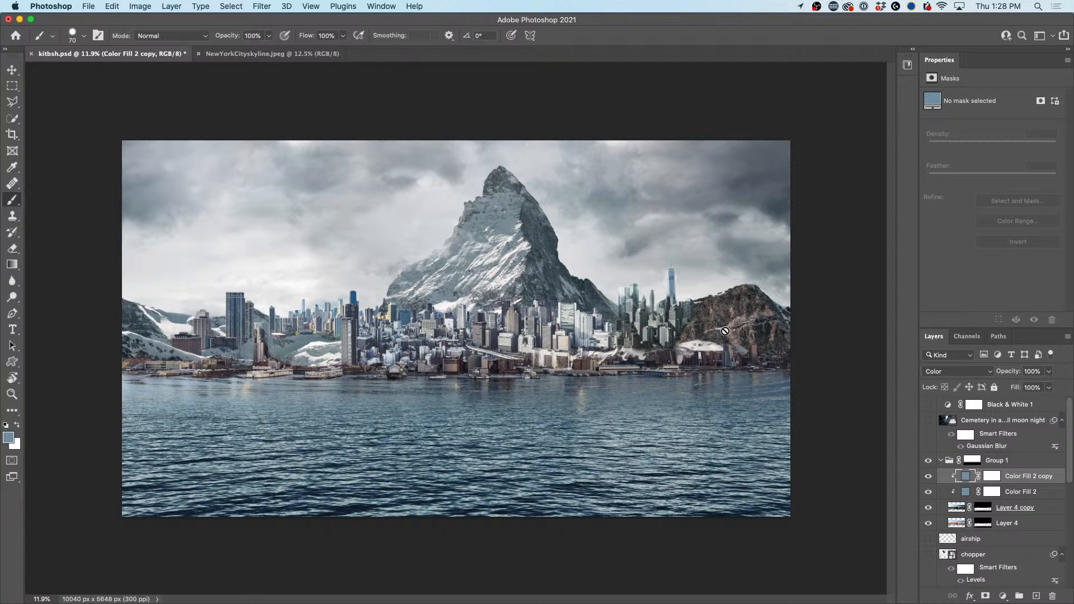
Step: Compare the scene with Group 1 hidden and shown, and examine the blended waterfront buildings up close
{"action": "left_click", "coordinate": [954, 461]}
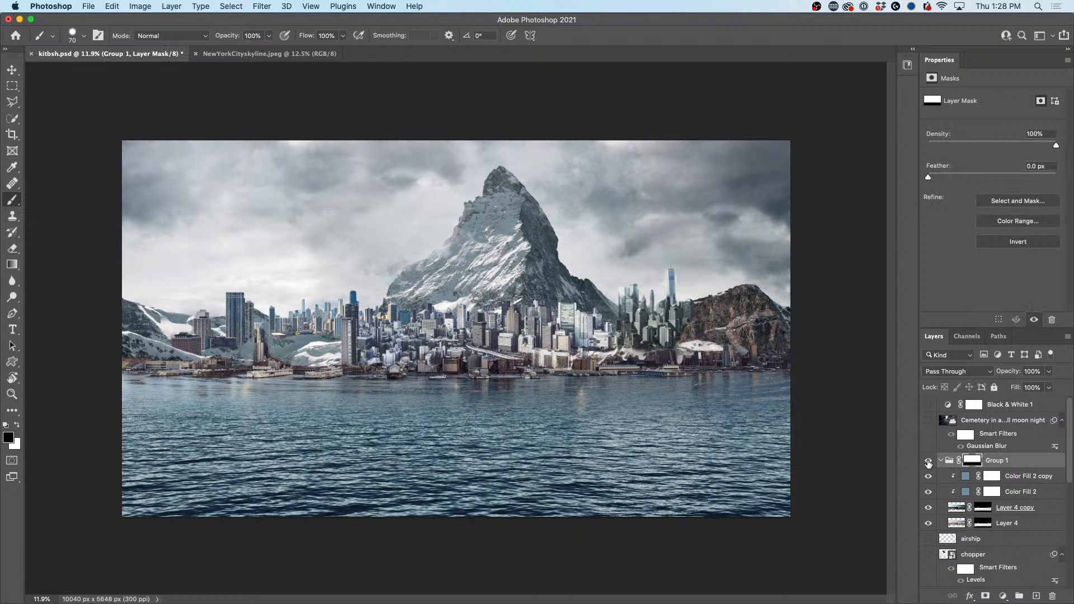
{"action": "left_click", "coordinate": [928, 461]}
{"action": "left_click", "coordinate": [928, 461]}
{"action": "scroll", "coordinate": [290, 379], "scroll_direction": "up", "scroll_amount": 3}
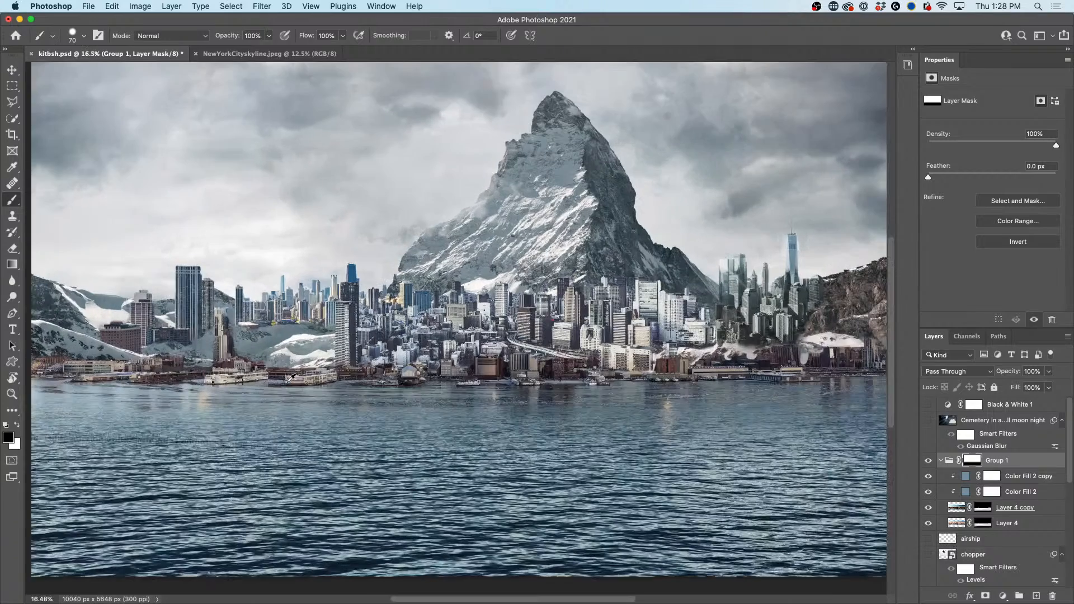
{"action": "scroll", "coordinate": [199, 364], "scroll_direction": "up", "scroll_amount": 2}
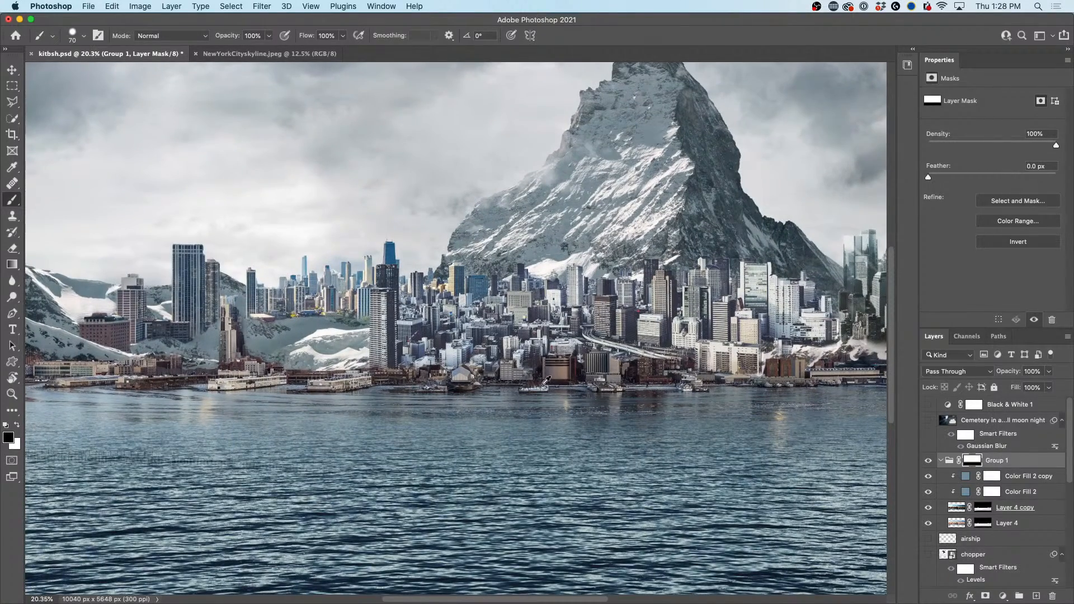
{"action": "scroll", "coordinate": [515, 368], "scroll_direction": "up", "scroll_amount": 3}
{"action": "scroll", "coordinate": [515, 368], "scroll_direction": "up", "scroll_amount": 3}
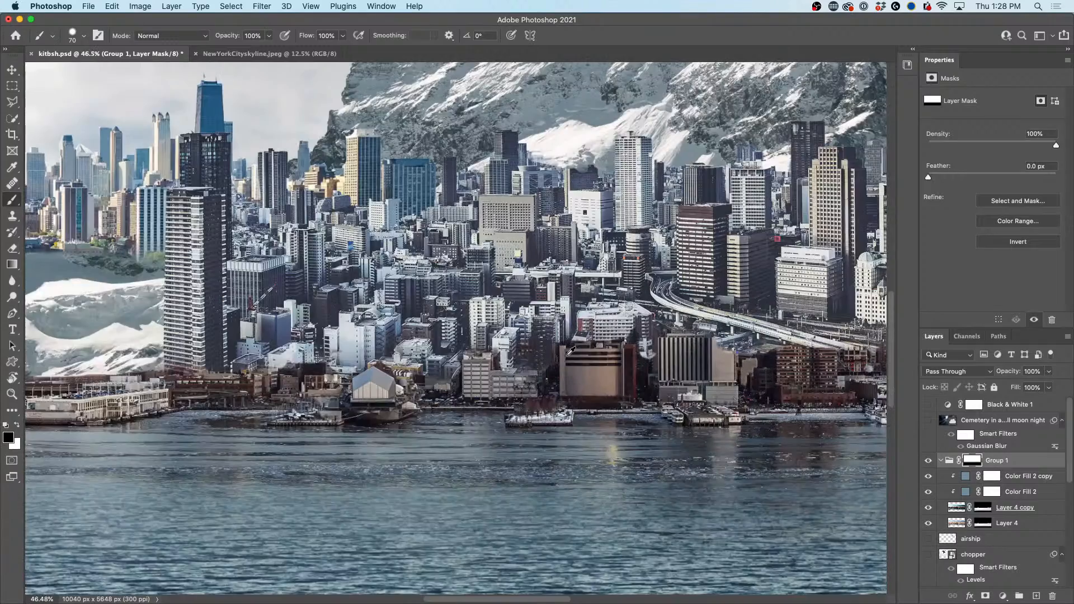
{"action": "scroll", "coordinate": [571, 358], "scroll_direction": "up", "scroll_amount": 1}
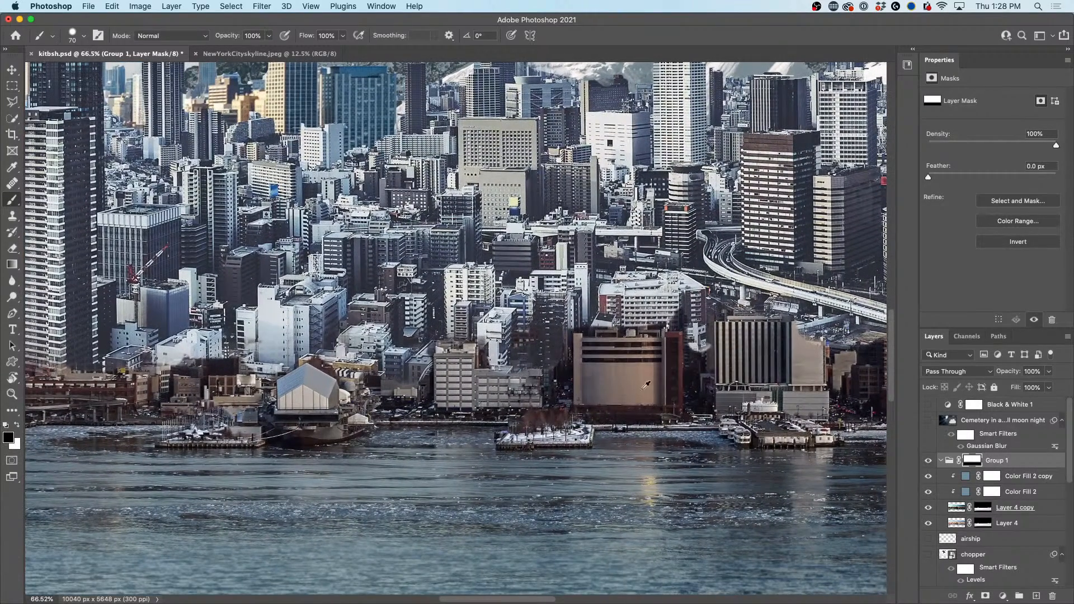
{"action": "scroll", "coordinate": [643, 369], "scroll_direction": "down", "scroll_amount": 1}
{"action": "scroll", "coordinate": [717, 431], "scroll_direction": "down", "scroll_amount": 2}
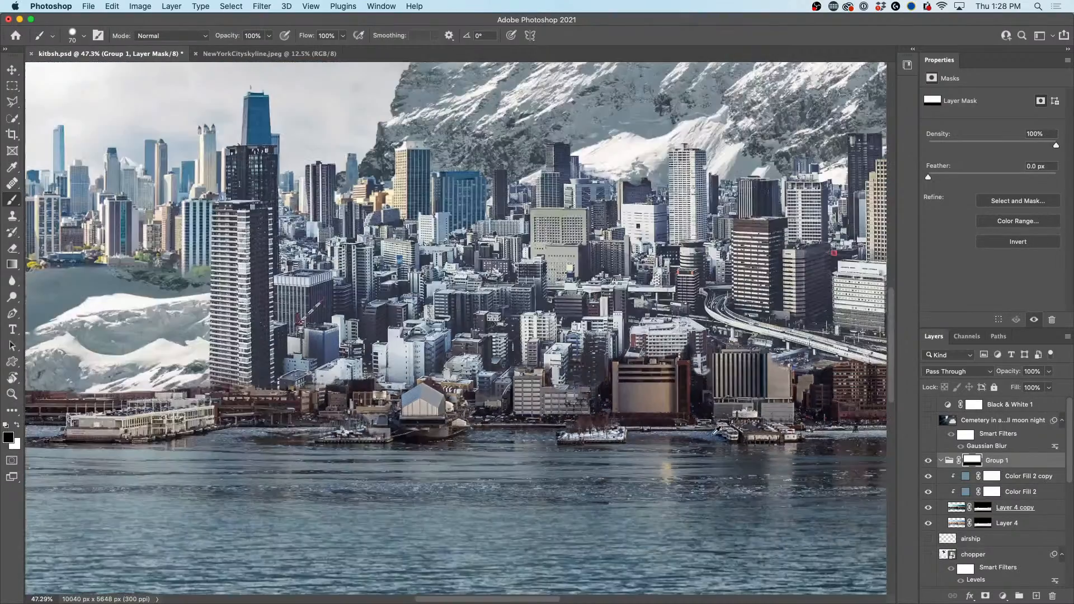
{"action": "scroll", "coordinate": [716, 431], "scroll_direction": "down", "scroll_amount": 4}
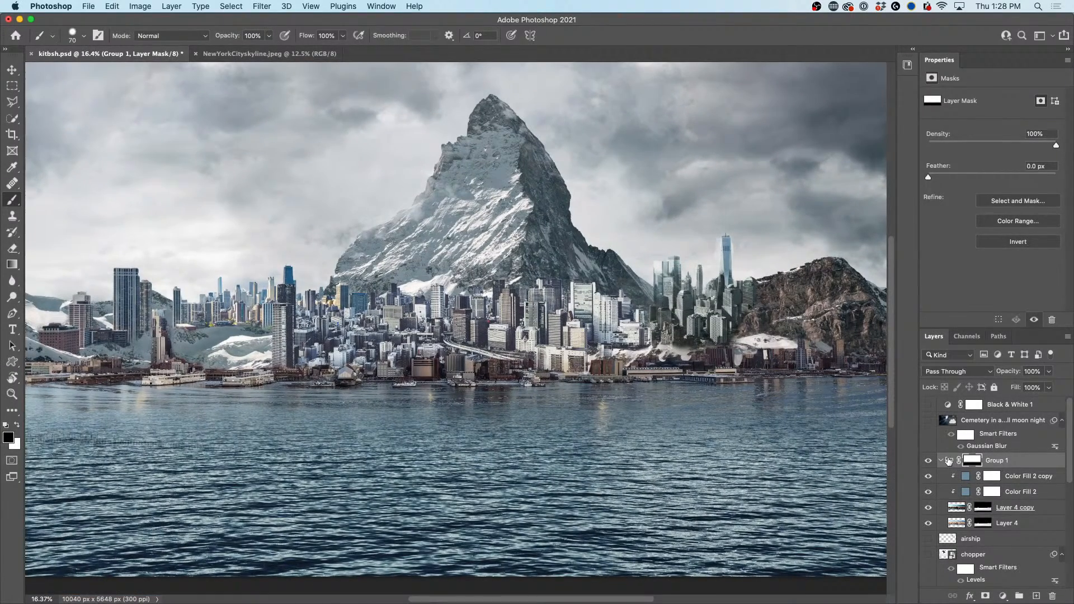
Step: Flip Group 1 horizontally with Free Transform and apply the transformation
{"action": "left_click", "coordinate": [949, 461]}
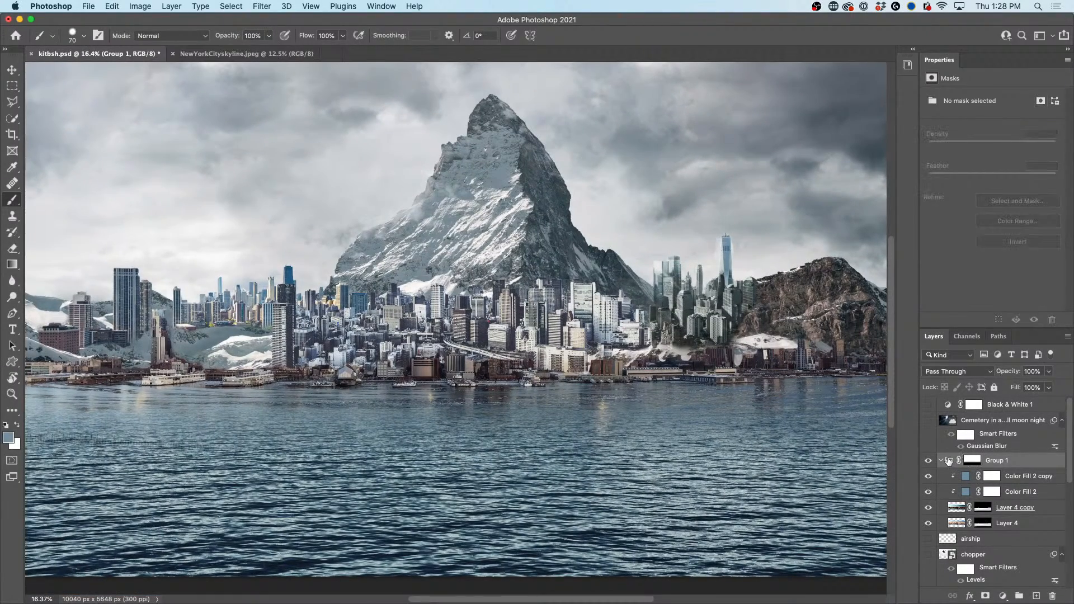
{"action": "key", "text": "super+t"}
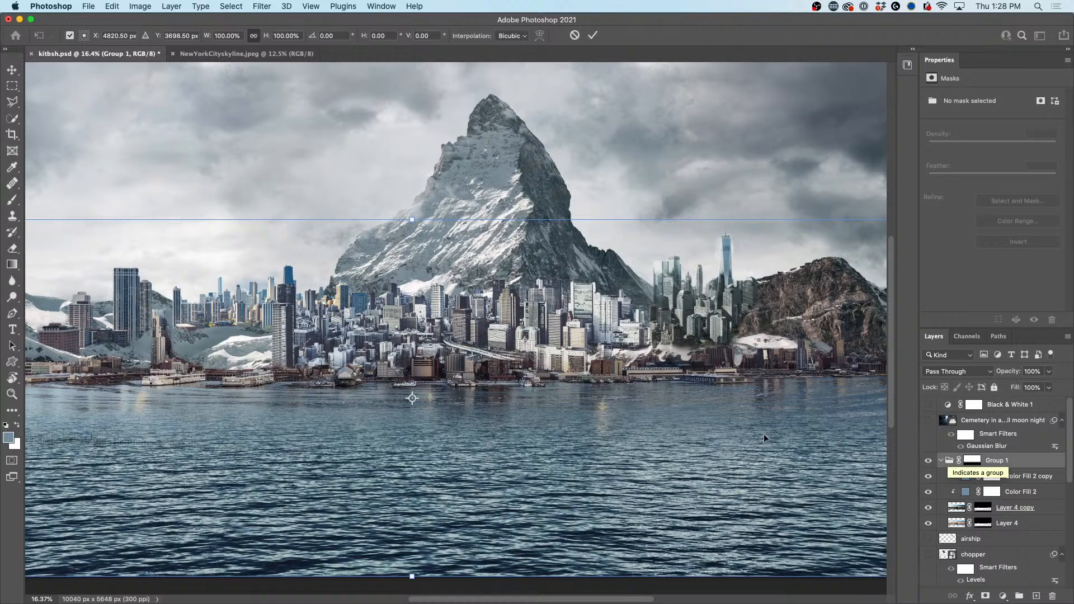
{"action": "right_click", "coordinate": [529, 353]}
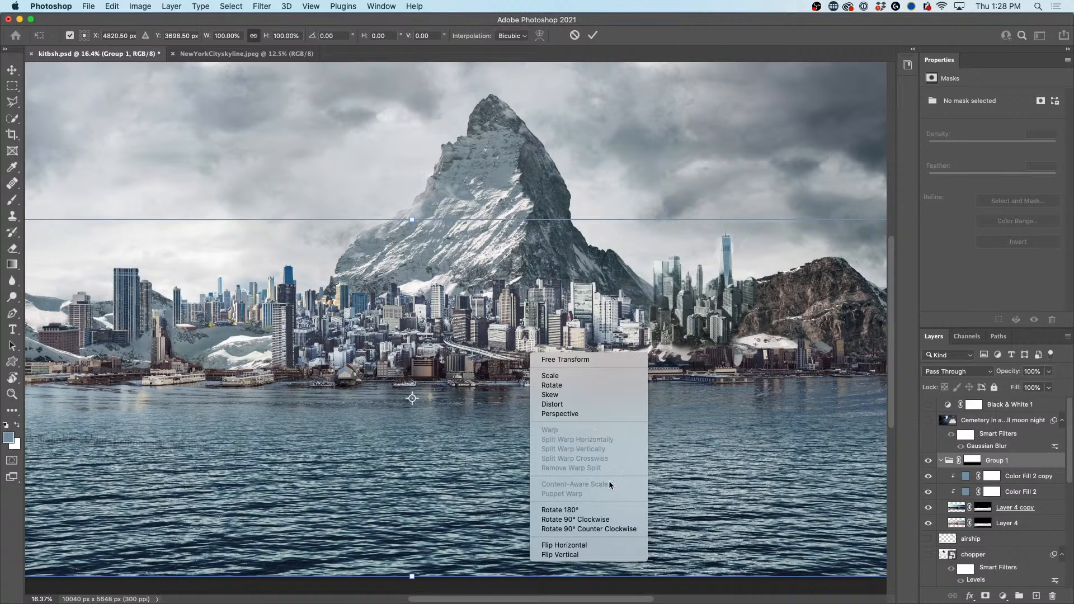
{"action": "left_click", "coordinate": [608, 545]}
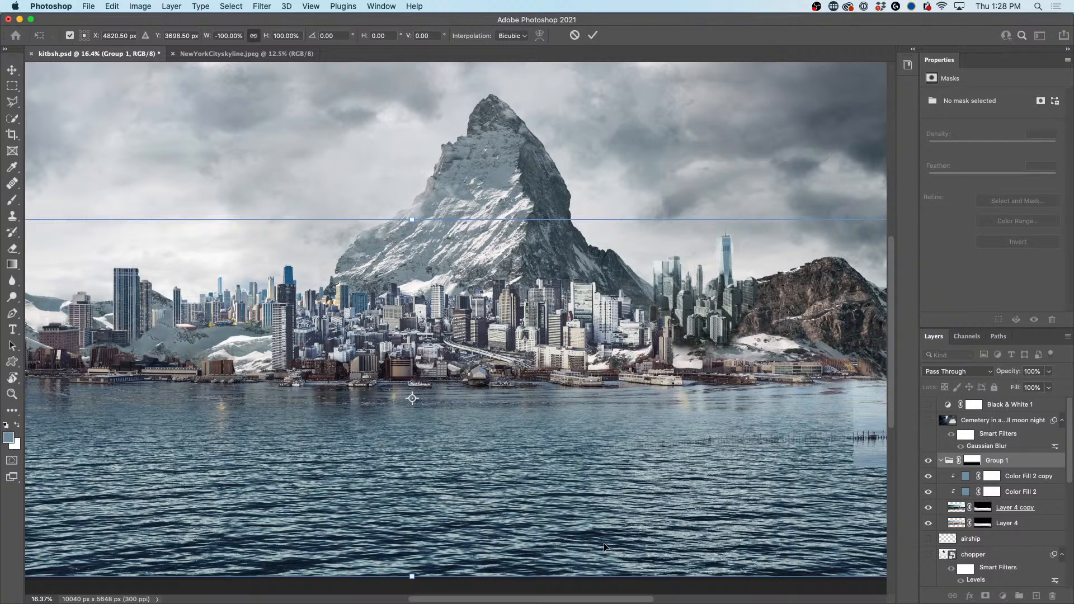
{"action": "key", "text": "Return"}
{"action": "key", "text": "b"}
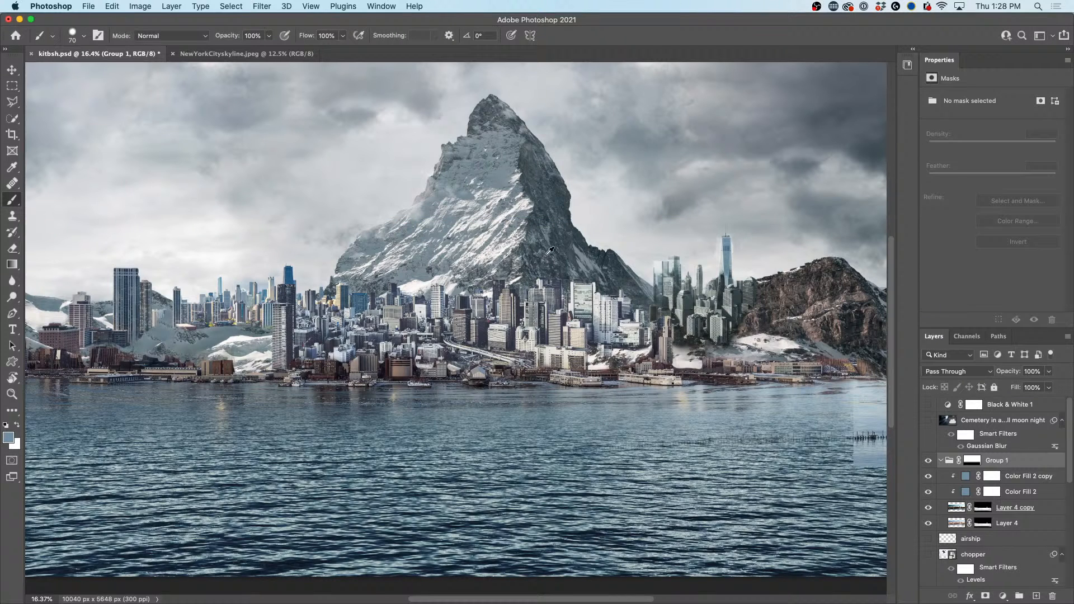
Step: Move the flipped Group 1 slightly right and down along the shoreline to cover the hard edge in the water
{"action": "scroll", "coordinate": [443, 314], "scroll_direction": "down", "scroll_amount": 5}
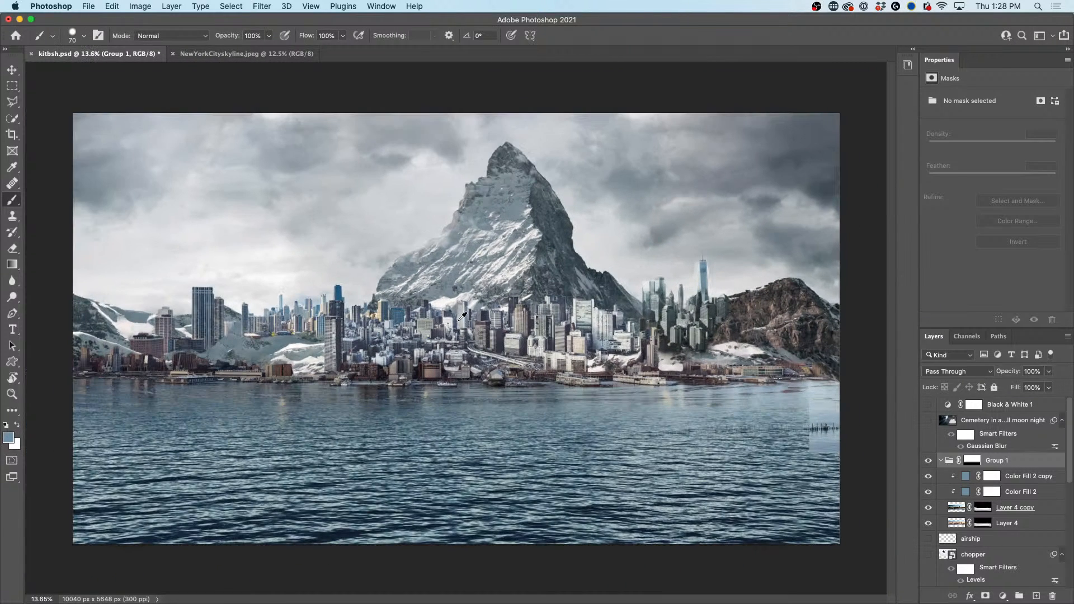
{"action": "left_click", "coordinate": [12, 70]}
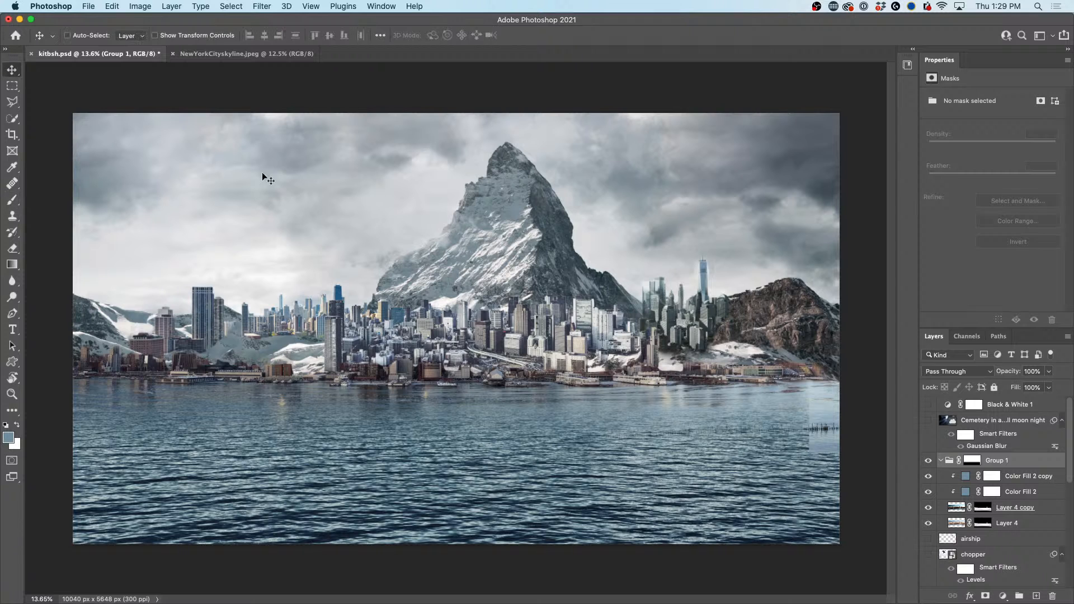
{"action": "left_click_drag", "start_coordinate": [729, 378], "coordinate": [765, 385]}
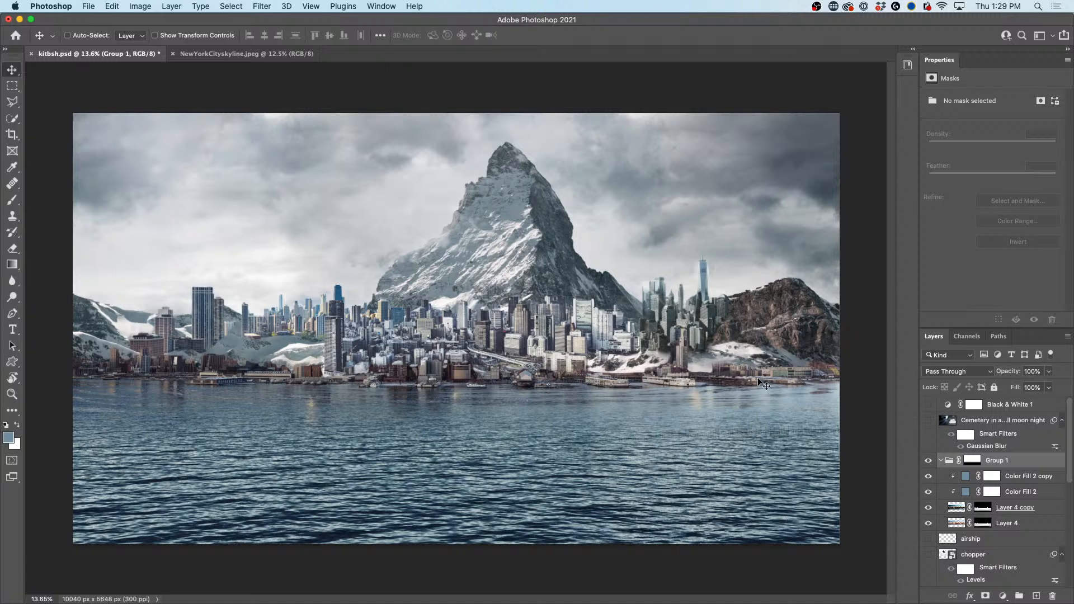
Step: Select Group 1's layer mask and compare the waterfront with the group and its mask switched off and on
{"action": "left_click", "coordinate": [972, 461]}
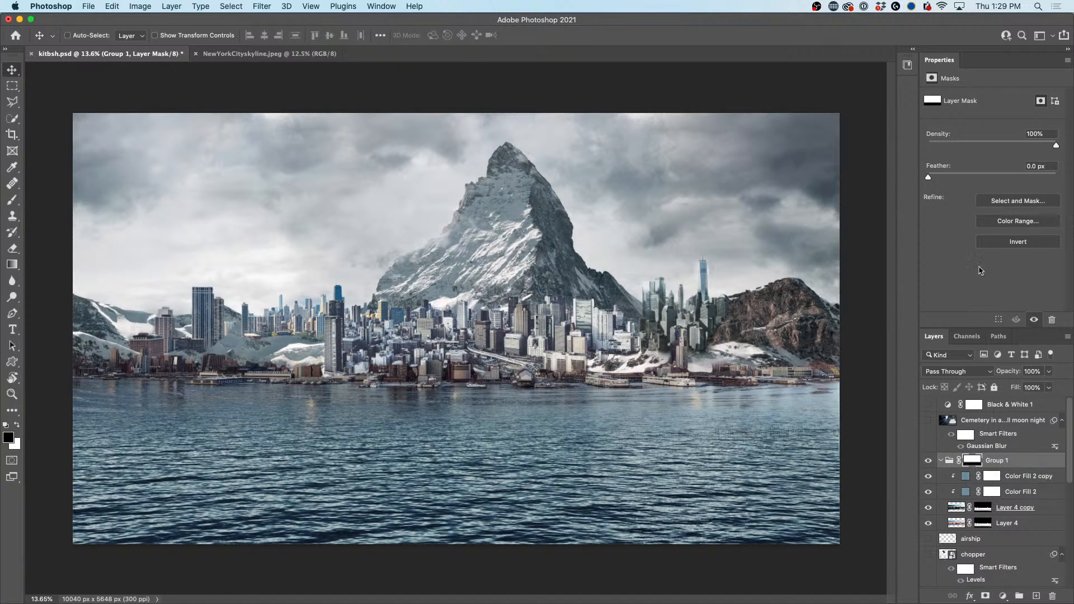
{"action": "left_click", "coordinate": [929, 460]}
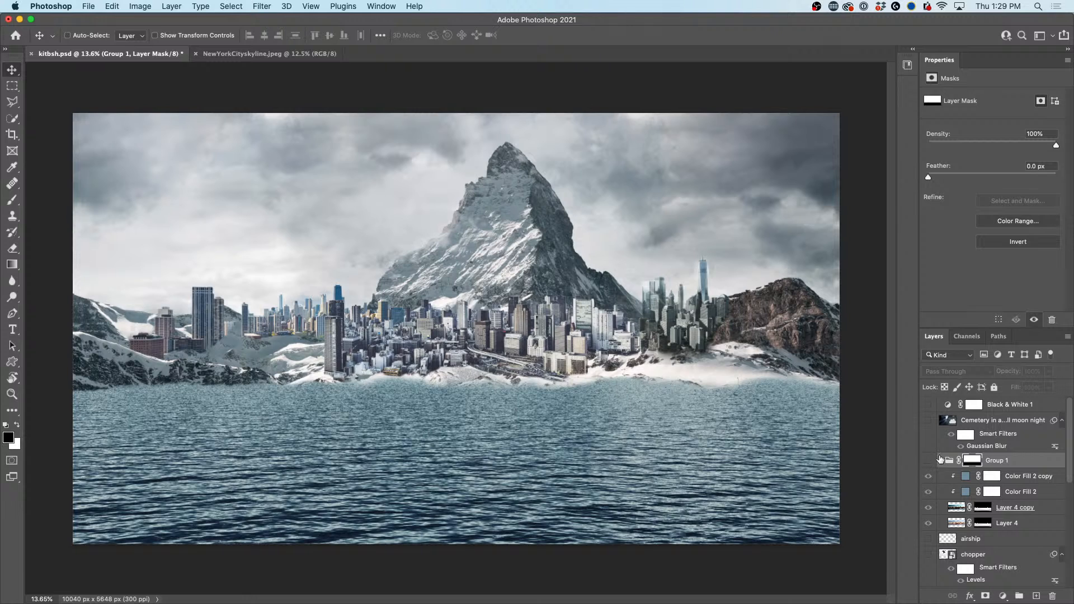
{"action": "left_click", "coordinate": [973, 460], "text": "shift"}
{"action": "left_click", "coordinate": [929, 461]}
{"action": "left_click", "coordinate": [973, 460], "text": "shift"}
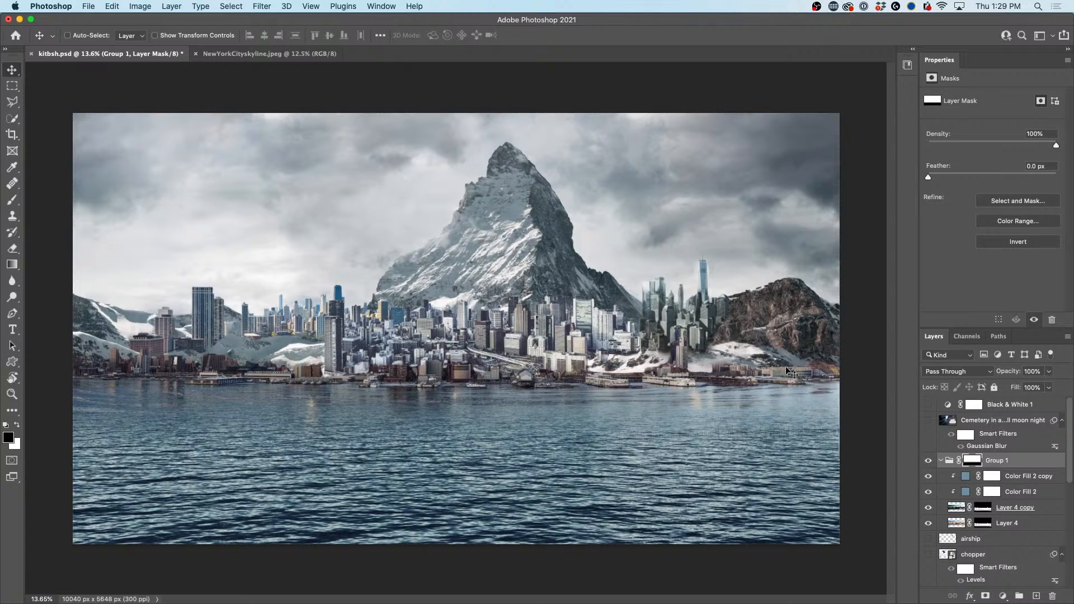
Step: Set the Brush tool's hardness to 0% for soft mask painting
{"action": "key", "text": "b"}
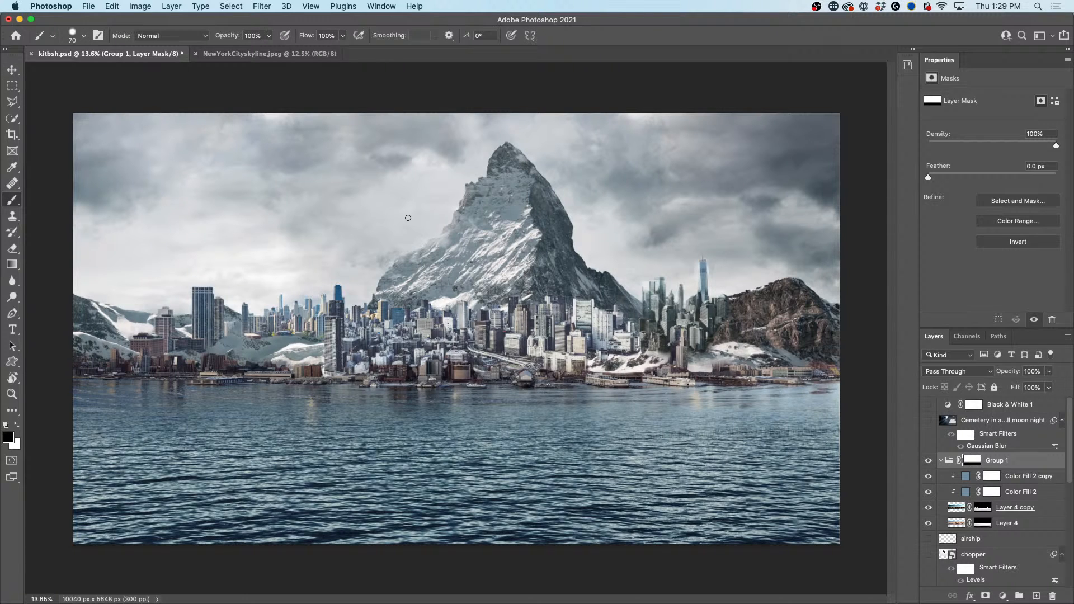
{"action": "left_click", "coordinate": [83, 35]}
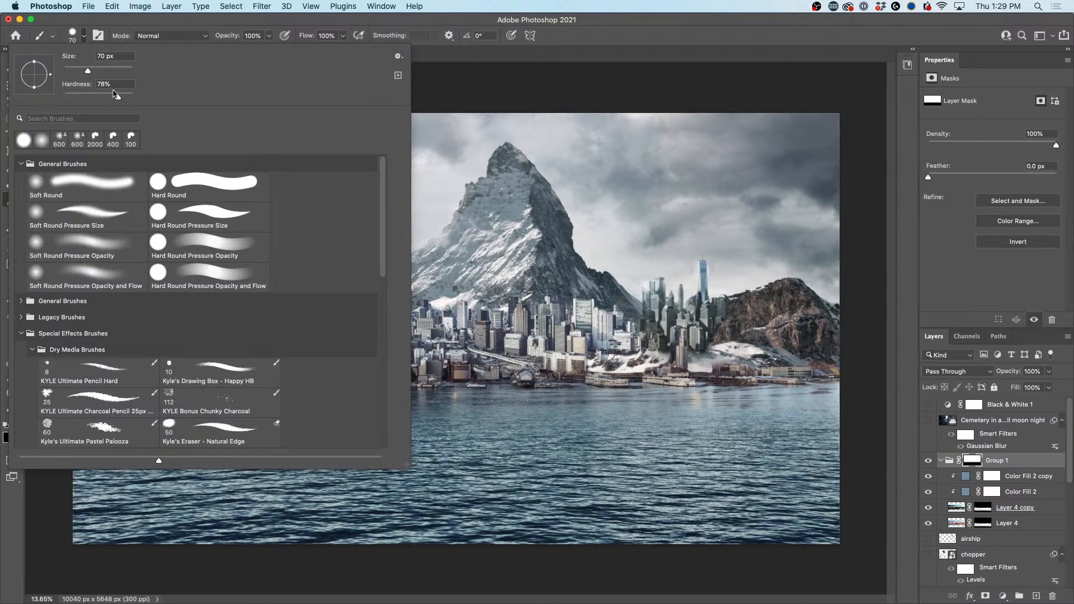
{"action": "left_click_drag", "start_coordinate": [116, 98], "coordinate": [63, 98]}
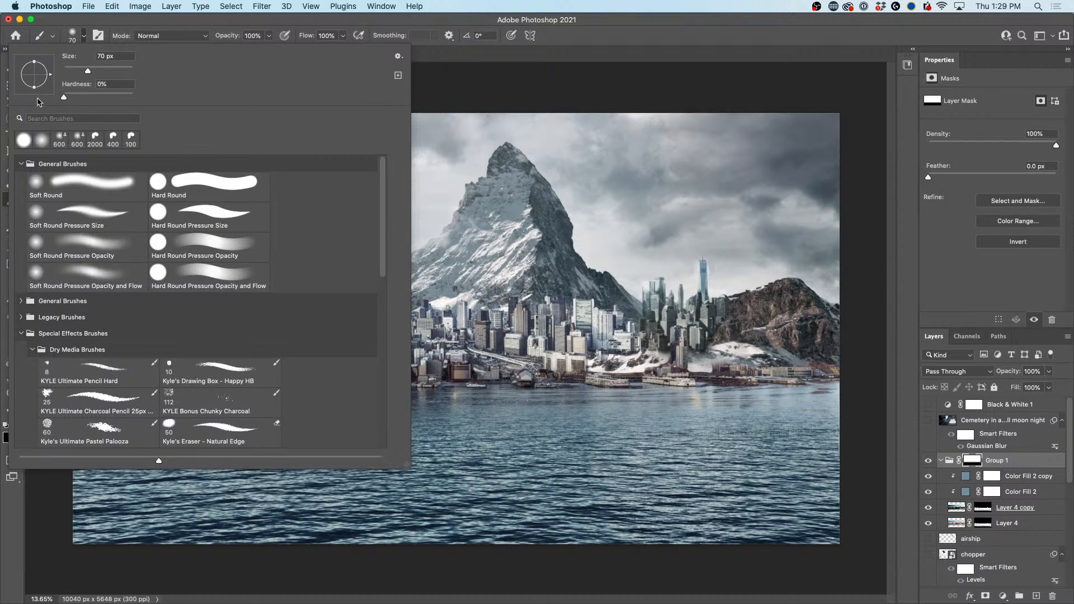
{"action": "left_click", "coordinate": [205, 21]}
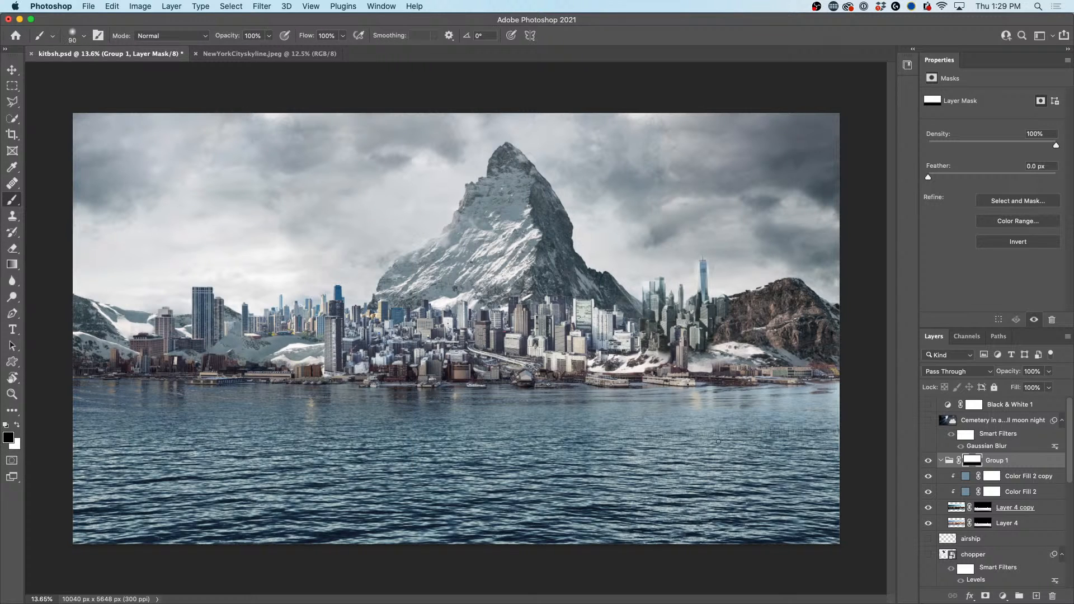
Step: Enlarge the brush to 1300 px and paint black on Group 1's mask across the water to blend the waterfront's lower edge
{"action": "key", "text": "bracketright"}
{"action": "key", "text": "bracketright"}
{"action": "key", "text": "bracketright"}
{"action": "key", "text": "bracketright"}
{"action": "key", "text": "bracketright"}
{"action": "key", "text": "bracketright"}
{"action": "left_click_drag", "start_coordinate": [714, 433], "coordinate": [741, 437]}
{"action": "key", "text": "bracketright"}
{"action": "key", "text": "bracketright"}
{"action": "key", "text": "bracketright"}
{"action": "key", "text": "bracketright"}
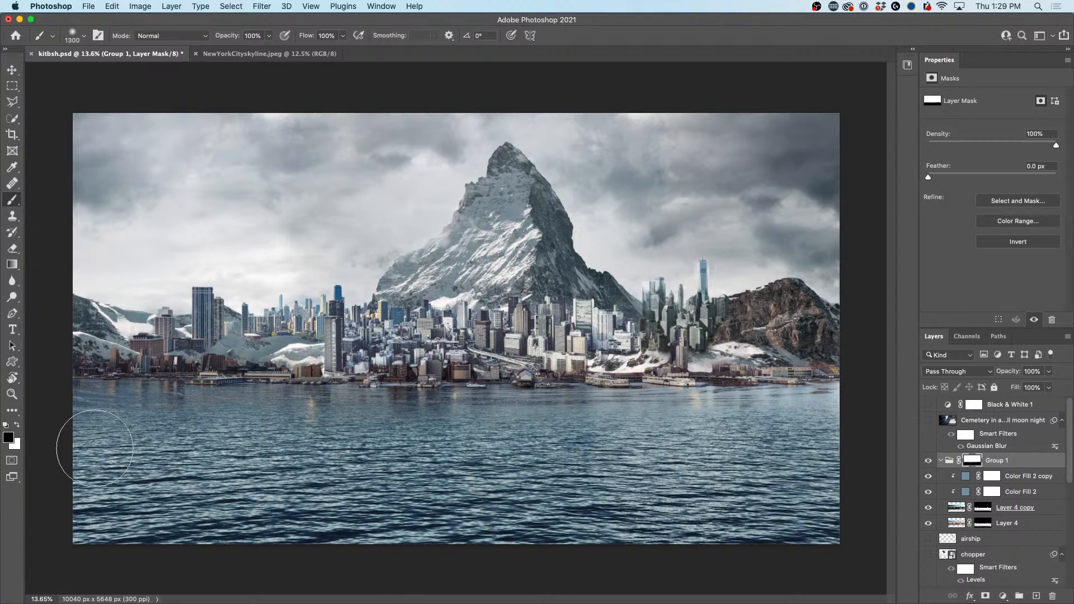
{"action": "key", "text": "bracketright"}
{"action": "key", "text": "bracketright"}
{"action": "key", "text": "bracketright"}
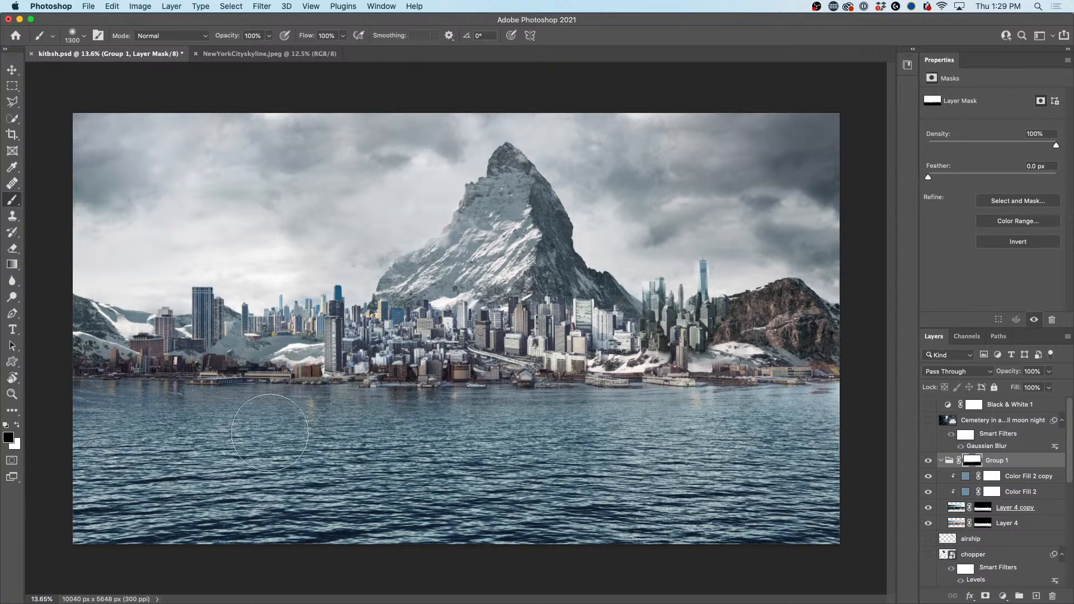
{"action": "mouse_move", "coordinate": [443, 434]}
{"action": "left_mouse_down"}
{"action": "mouse_move", "coordinate": [827, 419]}
{"action": "mouse_move", "coordinate": [396, 426]}
{"action": "left_mouse_up"}
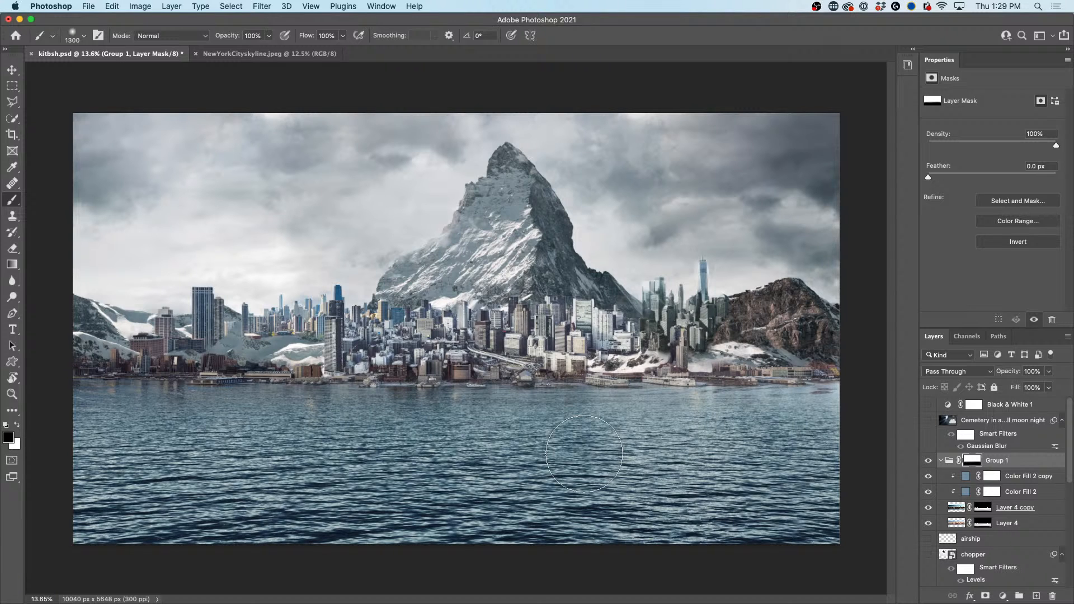
Step: Stamp all visible layers into a new layer above Group 1 and check it by hiding and showing it
{"action": "scroll", "coordinate": [523, 469], "scroll_direction": "down", "scroll_amount": 3}
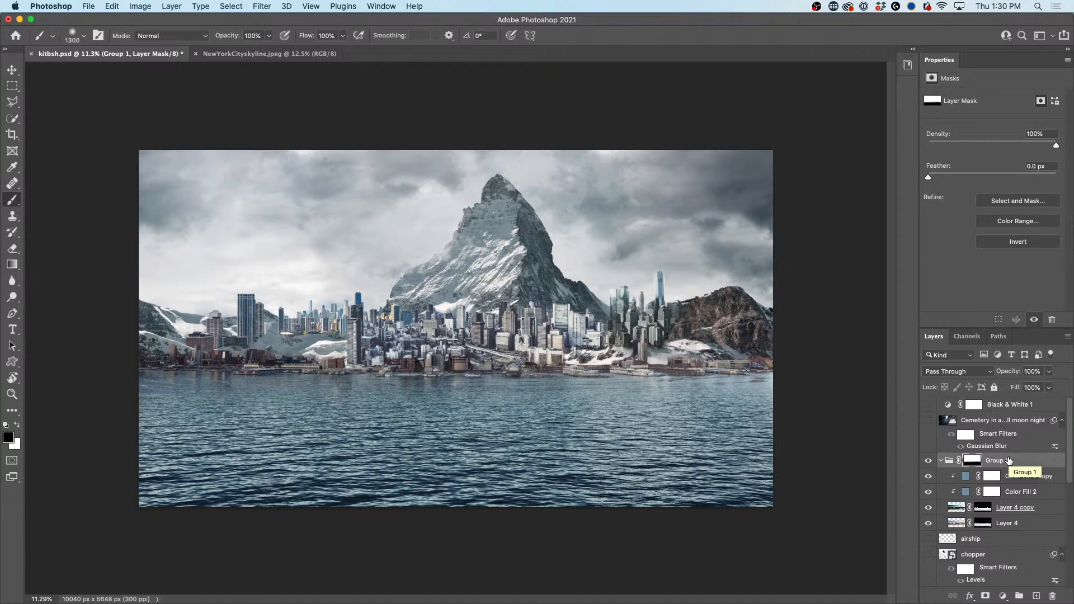
{"action": "key", "text": "super+alt+shift+e"}
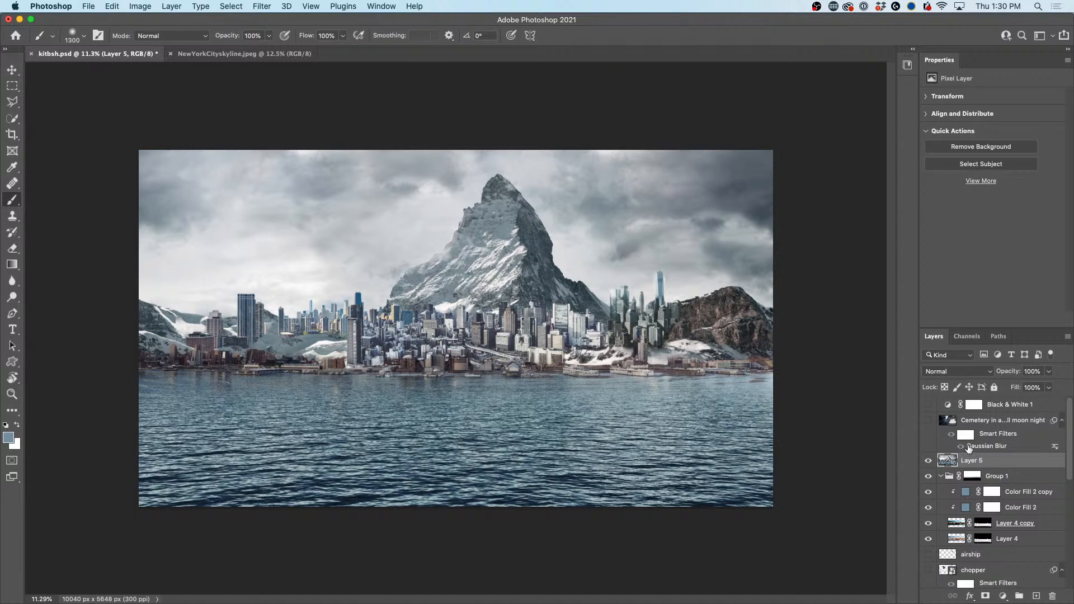
{"action": "left_click", "coordinate": [929, 460]}
{"action": "left_click", "coordinate": [929, 461]}
Step: Flip the merged Layer 5 vertically with Free Transform and apply the transformation
{"action": "key", "text": "super+t"}
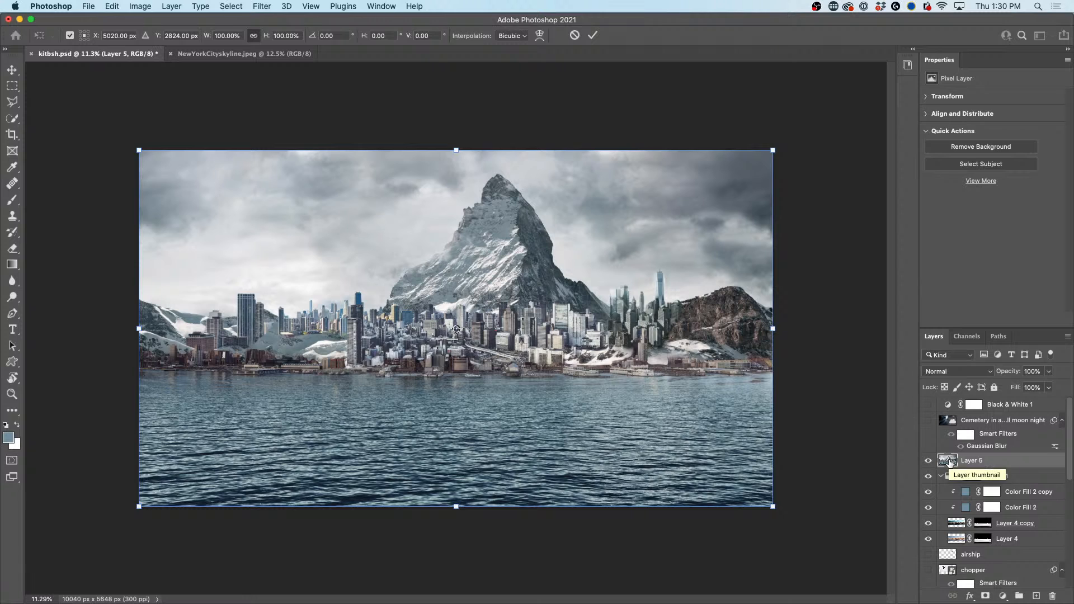
{"action": "right_click", "coordinate": [409, 191]}
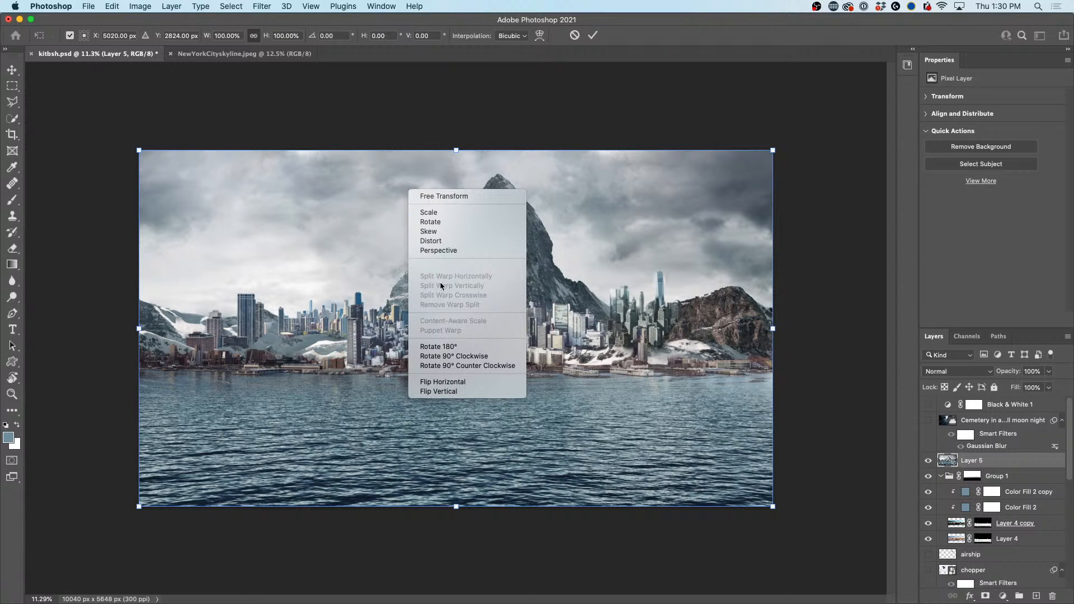
{"action": "left_click", "coordinate": [457, 392]}
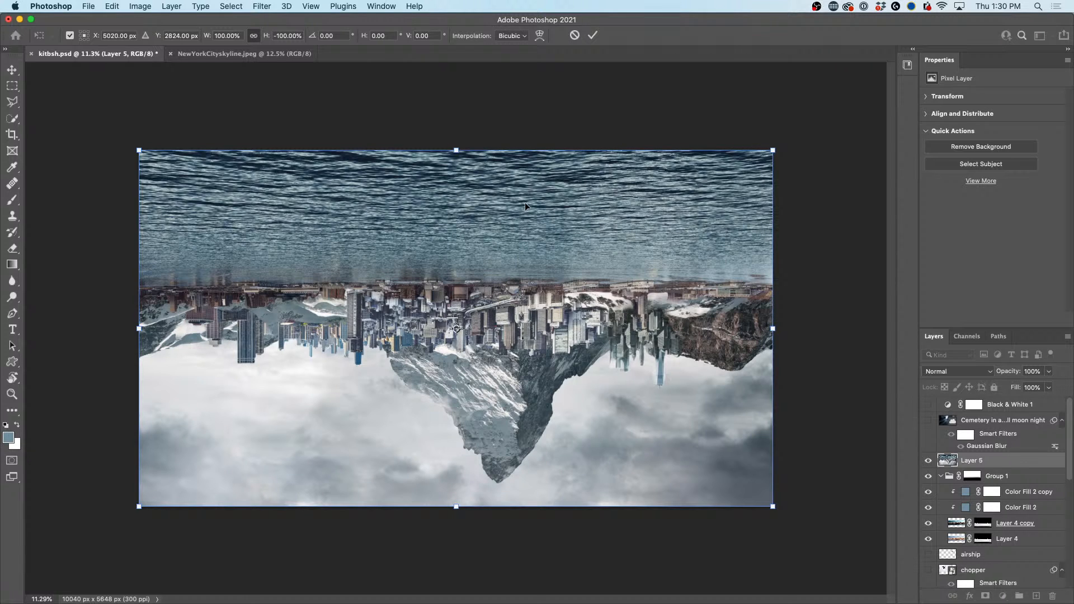
{"action": "key", "text": "Return"}
Step: Set Layer 5's opacity to 50% and move it straight down until its upside-down shoreline meets the waterline
{"action": "key", "text": "b"}
{"action": "key", "text": "5"}
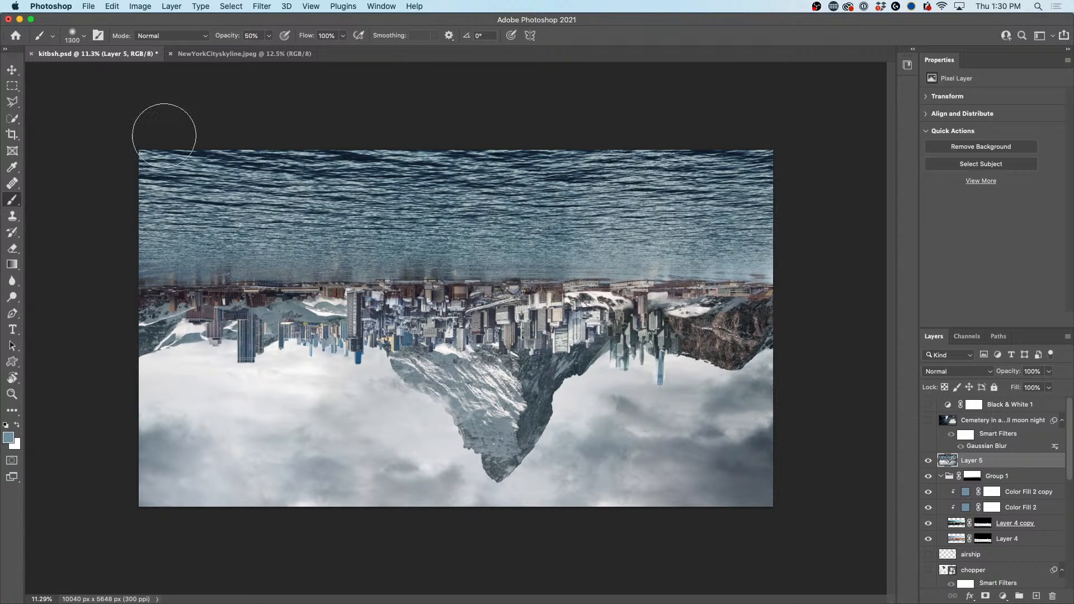
{"action": "left_click", "coordinate": [8, 73]}
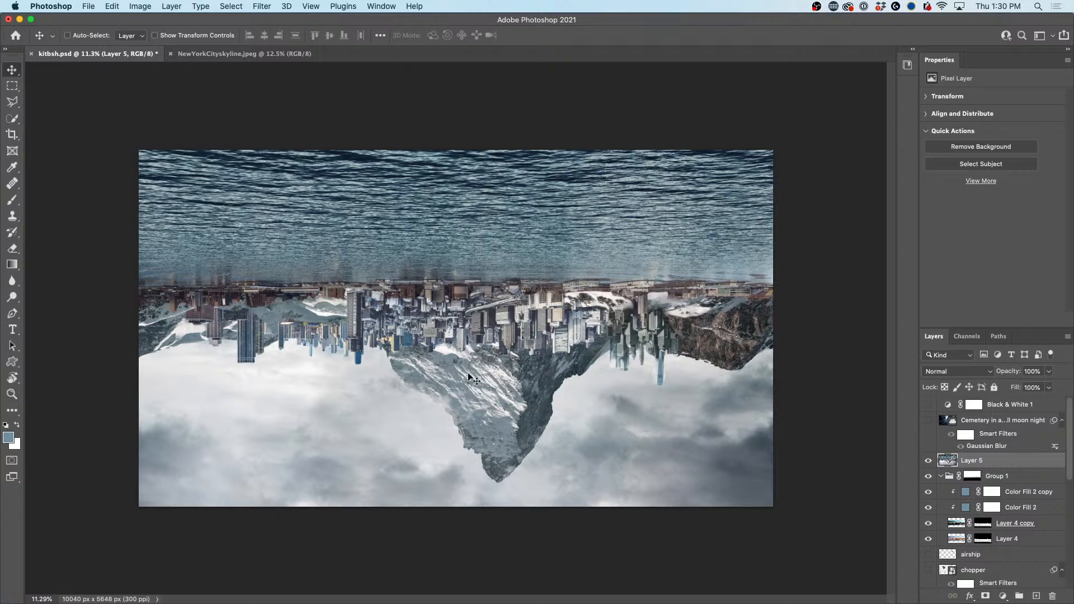
{"action": "key", "text": "5"}
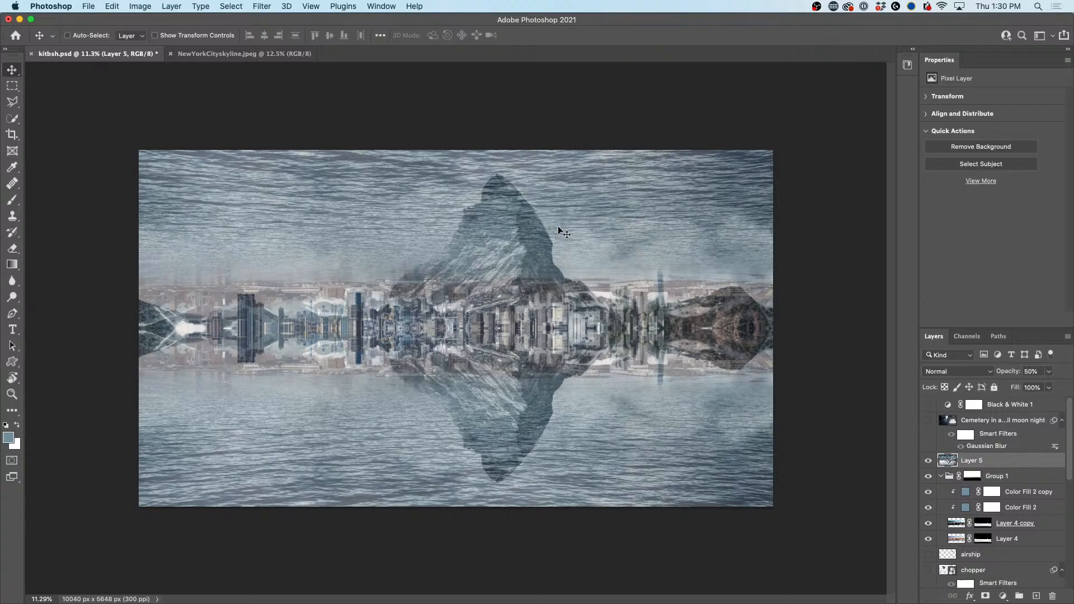
{"action": "left_click_drag", "start_coordinate": [559, 226], "coordinate": [560, 323]}
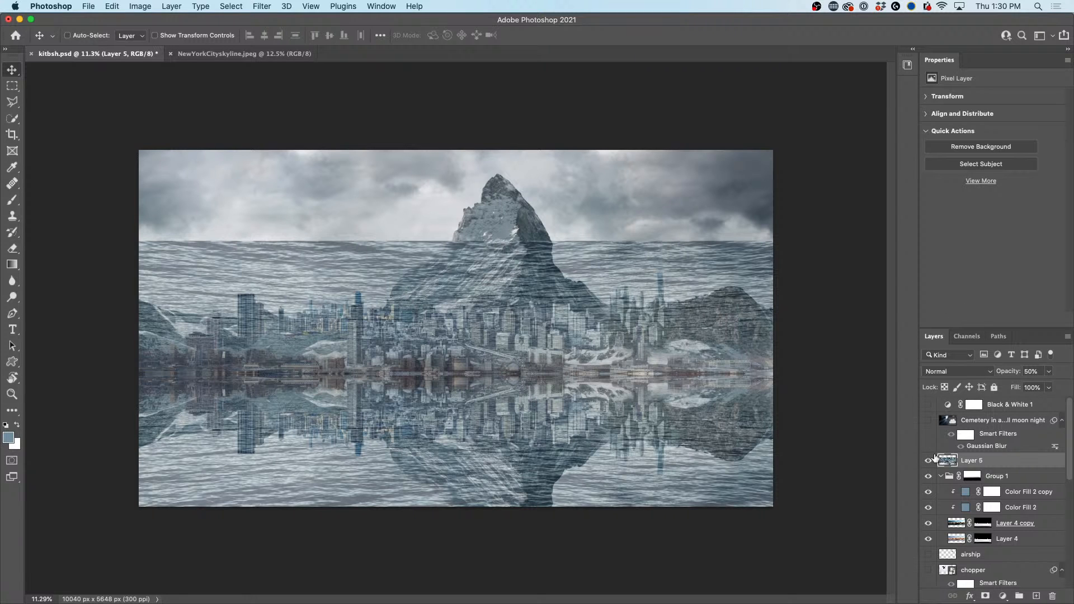
Step: Set Layer 5's opacity to 100% and add a layer mask to it
{"action": "left_click_drag", "start_coordinate": [1013, 372], "coordinate": [1073, 375]}
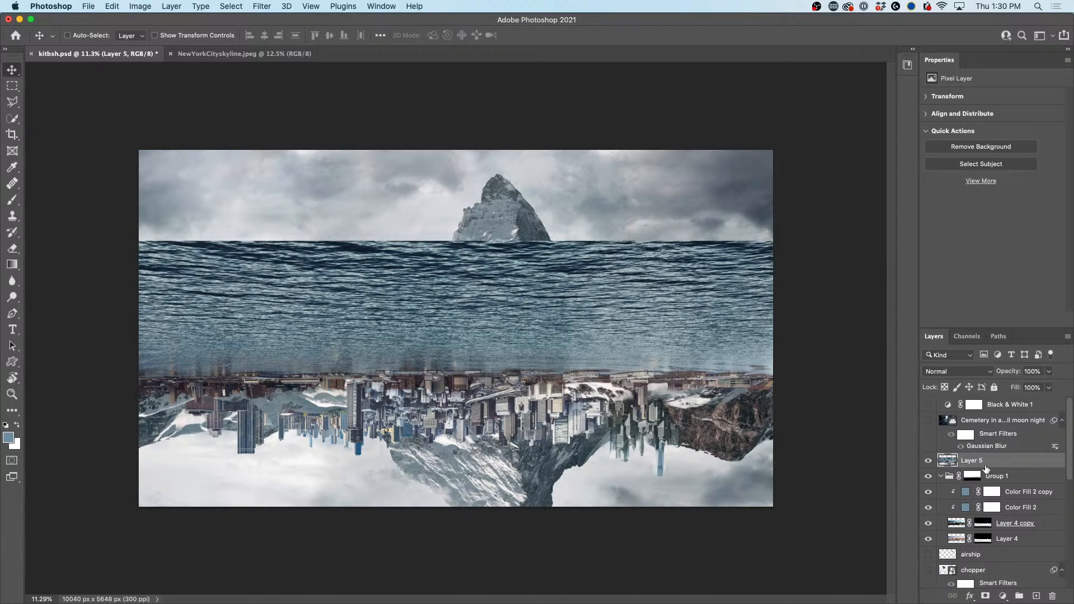
{"action": "left_click", "coordinate": [984, 594]}
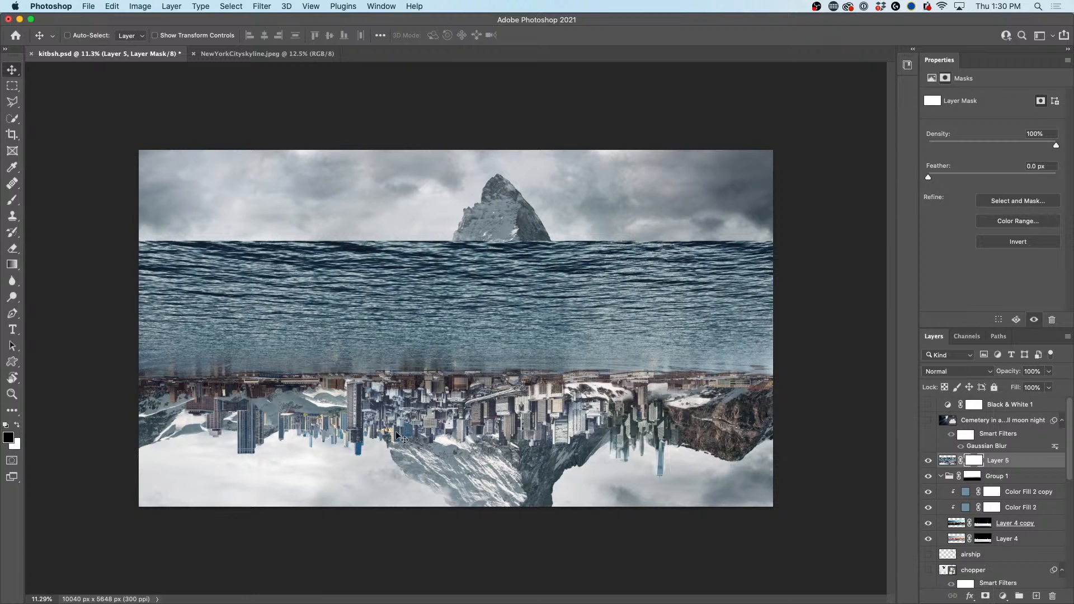
Step: Blend the flipped reflection into the water with a black-to-white linear gradient on Layer 5's mask, from the shoreline to below the canvas
{"action": "left_click", "coordinate": [13, 265]}
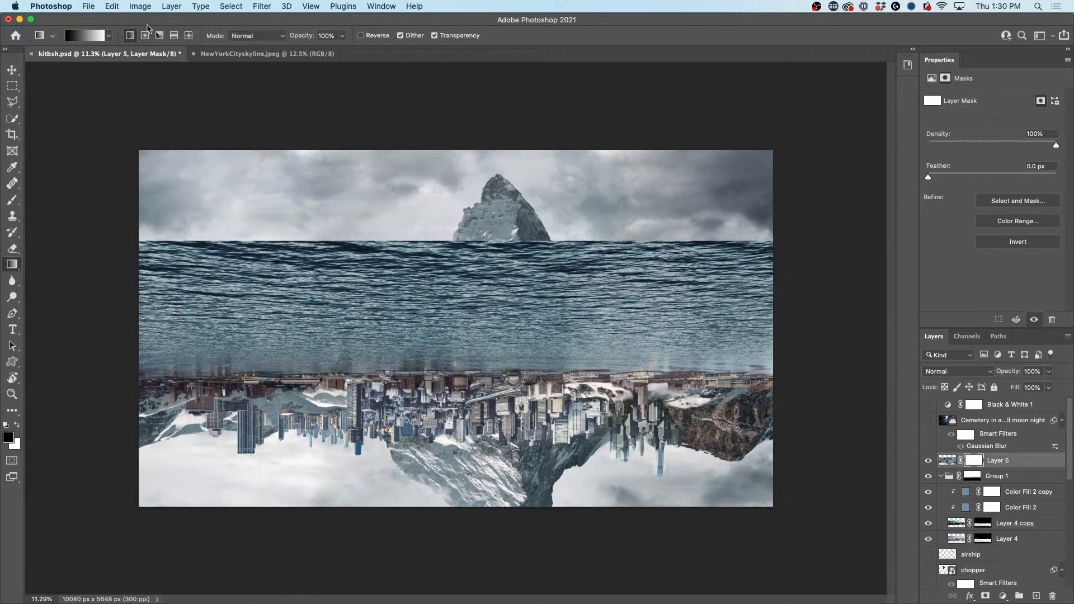
{"action": "left_click", "coordinate": [929, 460]}
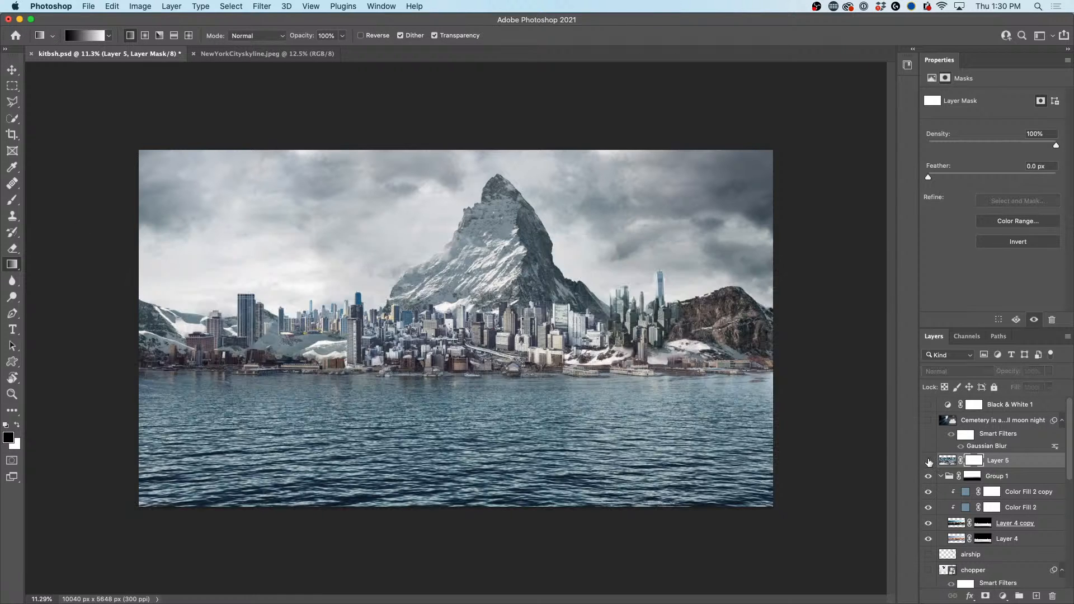
{"action": "left_click", "coordinate": [928, 461]}
{"action": "left_click", "coordinate": [929, 460]}
{"action": "left_click", "coordinate": [929, 461]}
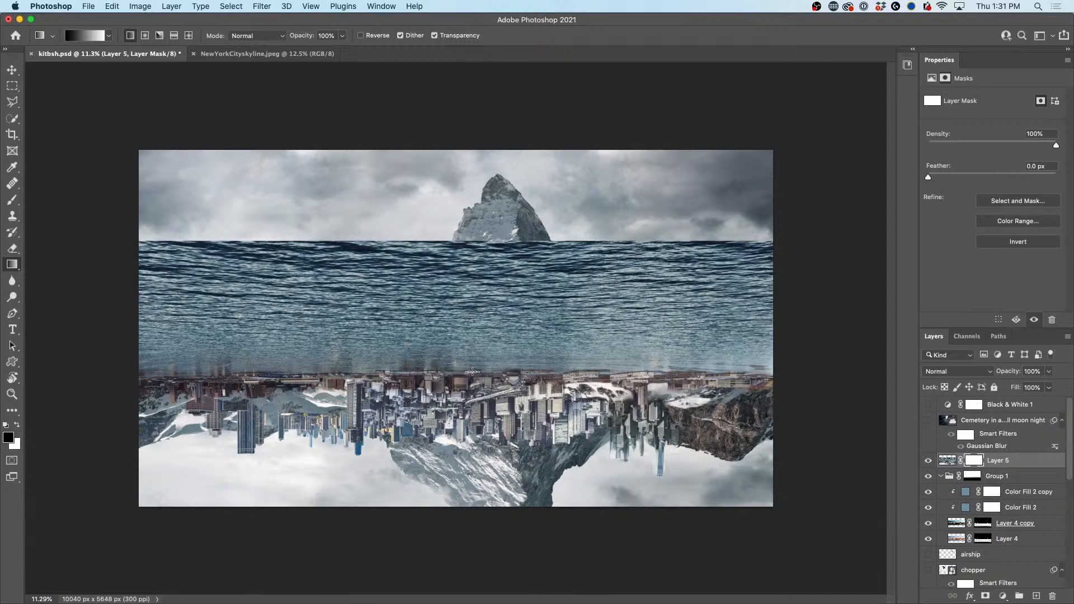
{"action": "left_click_drag", "start_coordinate": [487, 369], "coordinate": [487, 380]}
{"action": "left_click_drag", "start_coordinate": [490, 464], "coordinate": [491, 487]}
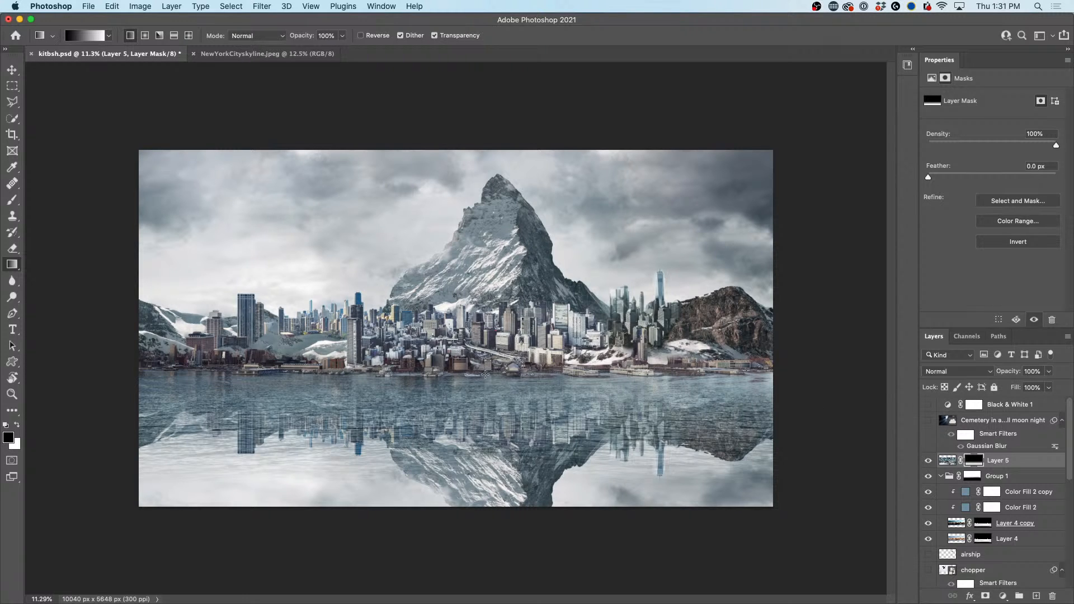
{"action": "left_click_drag", "start_coordinate": [486, 371], "coordinate": [485, 548]}
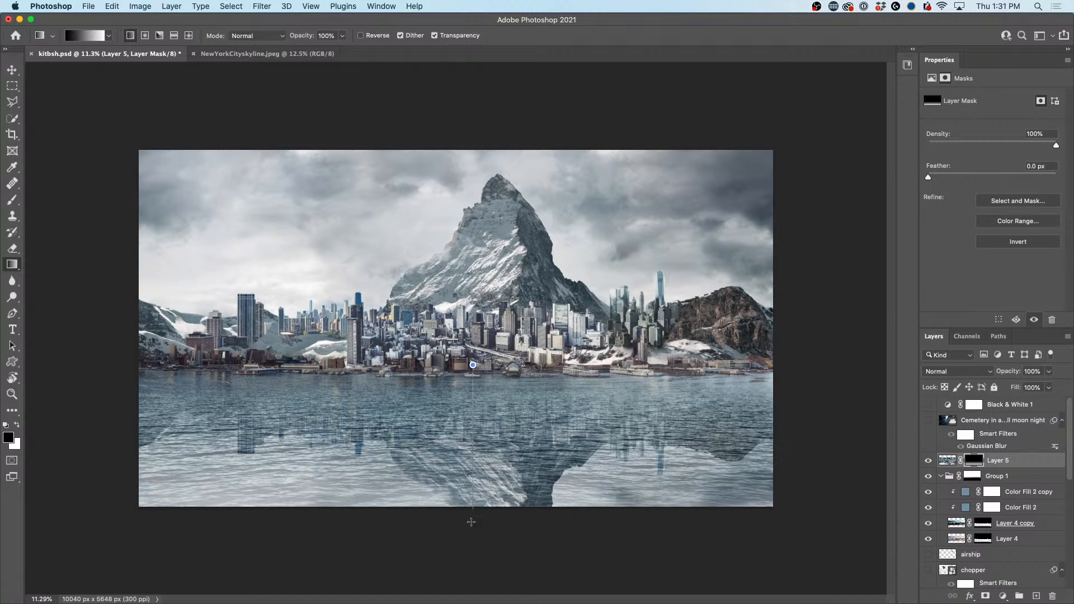
{"action": "left_click_drag", "start_coordinate": [470, 510], "coordinate": [471, 571]}
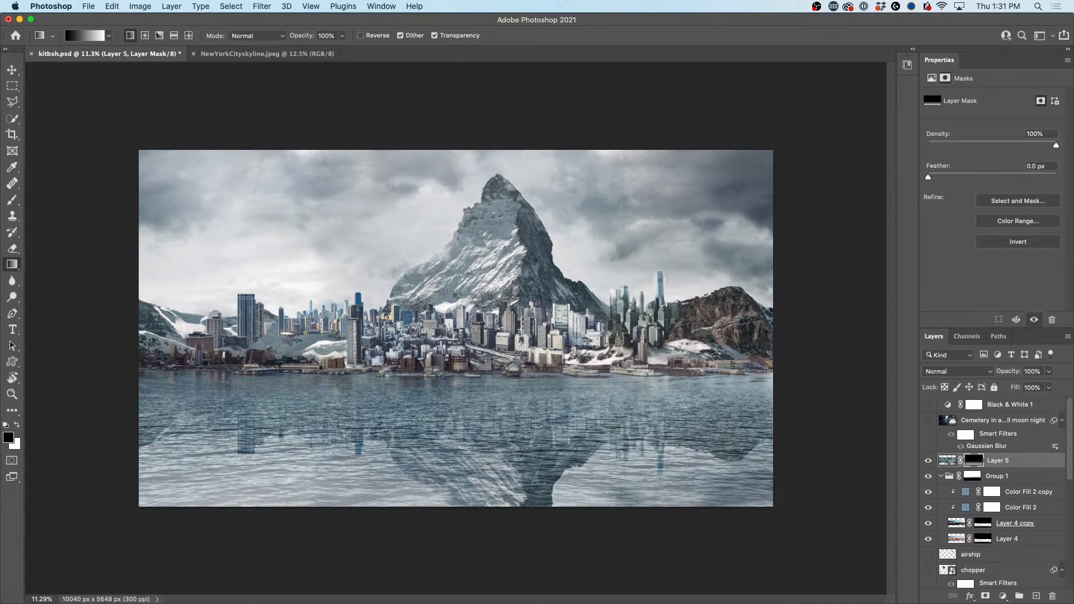
{"action": "left_click_drag", "start_coordinate": [464, 453], "coordinate": [463, 537]}
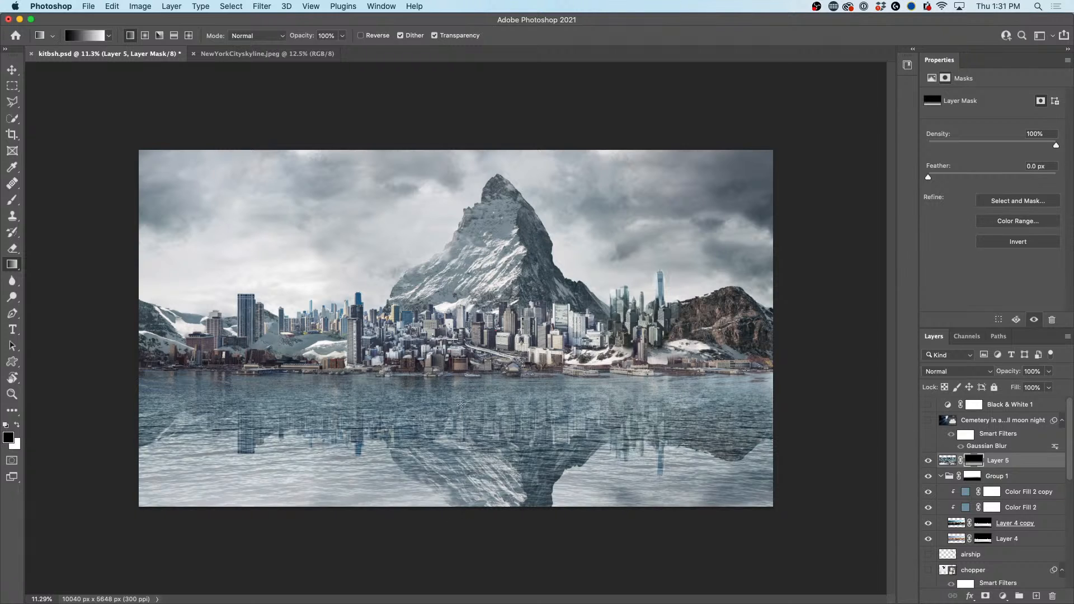
{"action": "left_click_drag", "start_coordinate": [464, 352], "coordinate": [465, 380]}
{"action": "left_click_drag", "start_coordinate": [466, 506], "coordinate": [465, 507]}
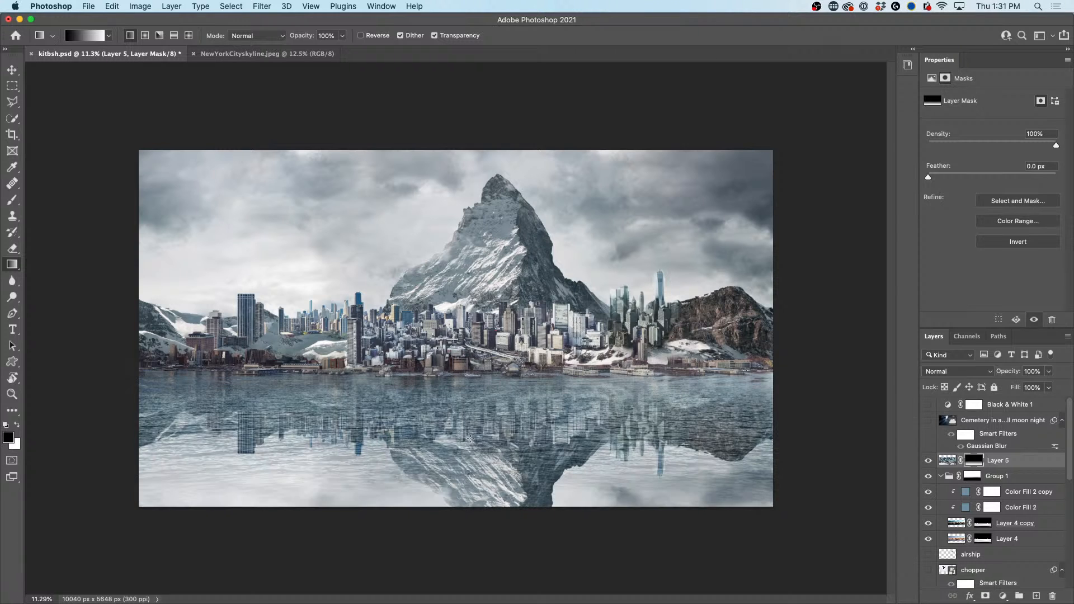
{"action": "left_click_drag", "start_coordinate": [481, 352], "coordinate": [507, 544]}
{"action": "left_click_drag", "start_coordinate": [509, 591], "coordinate": [509, 589]}
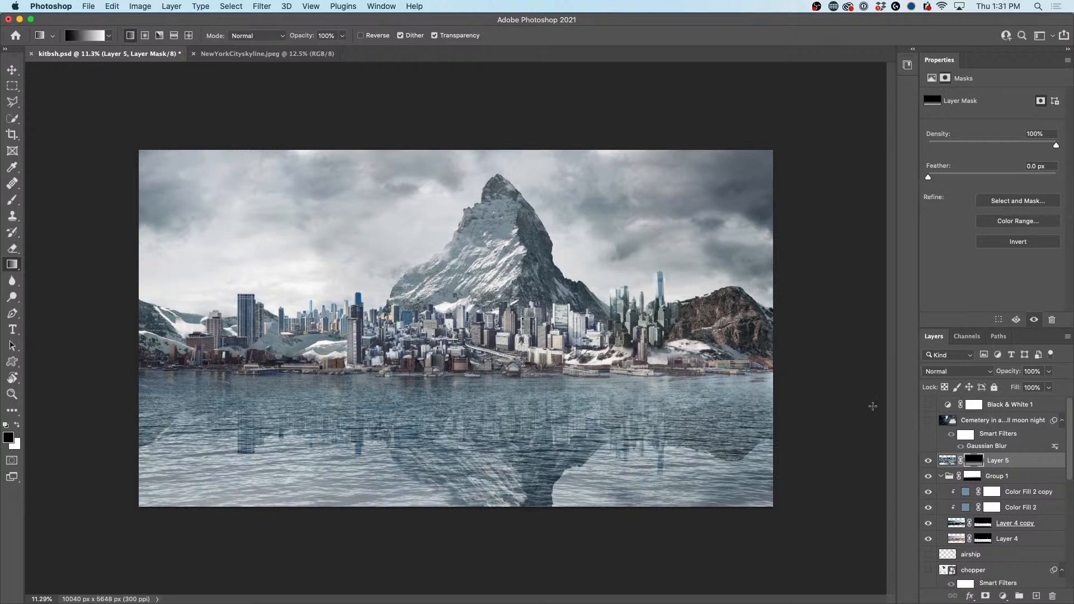
Step: Set Layer 5's blend mode to Screen and its opacity to 42%
{"action": "left_click", "coordinate": [973, 373]}
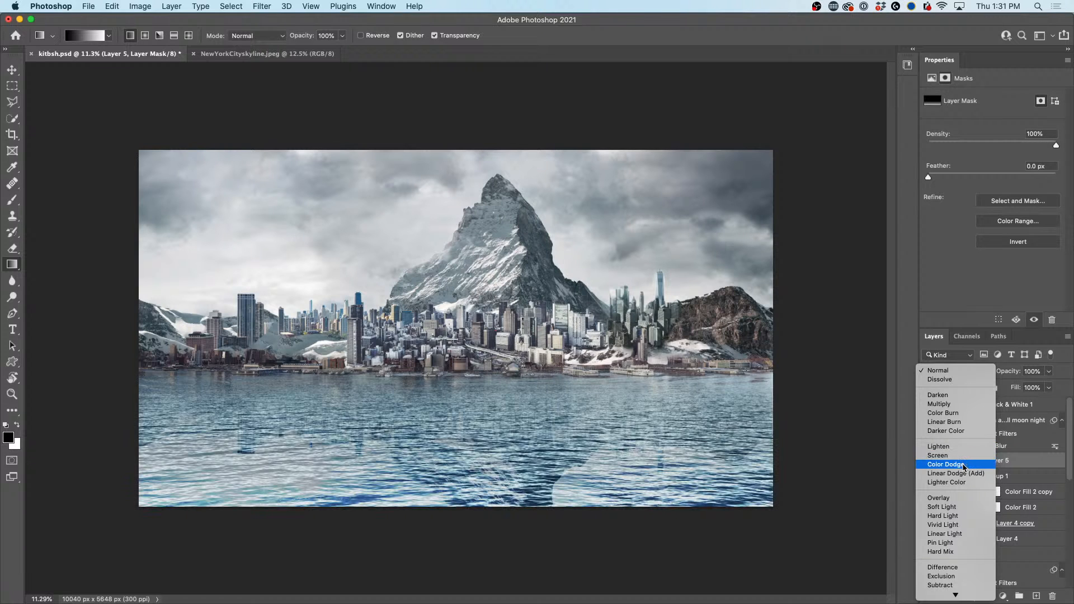
{"action": "key", "text": "Escape"}
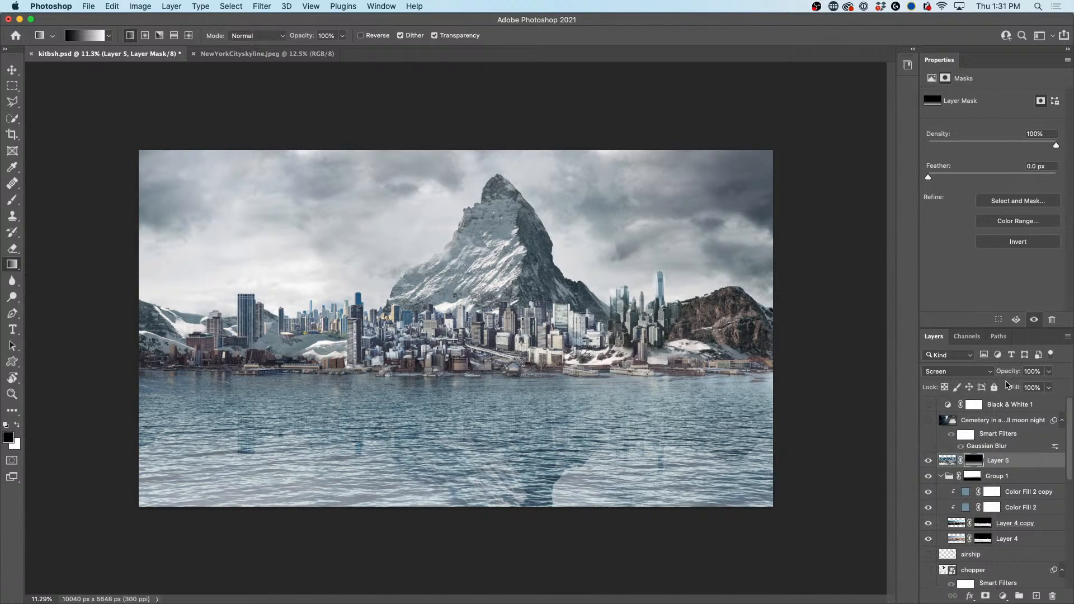
{"action": "left_click_drag", "start_coordinate": [1009, 373], "coordinate": [842, 393]}
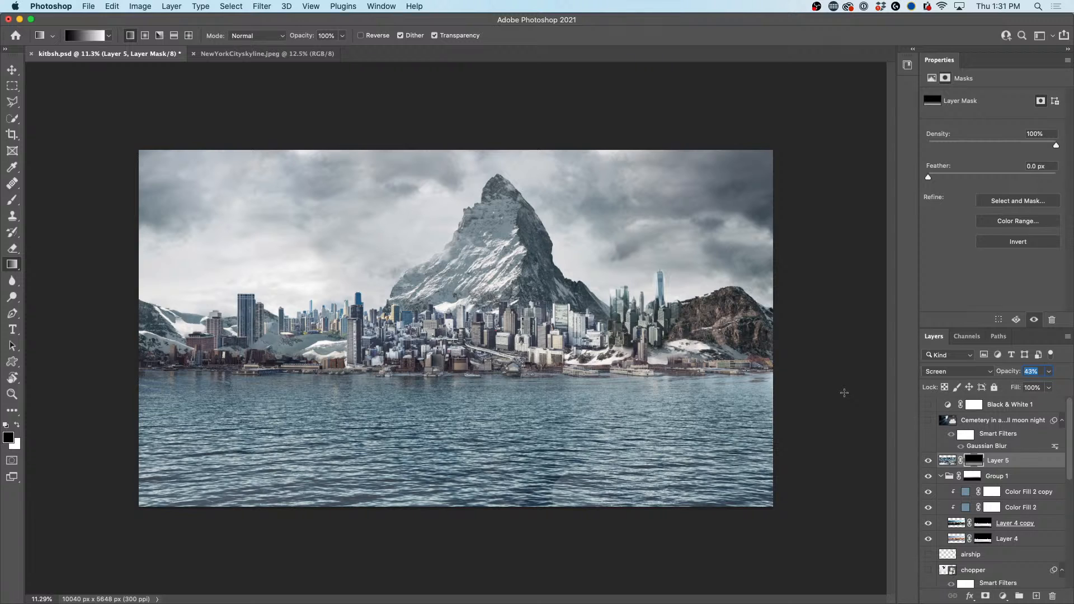
Step: Apply the Ripple filter to Layer 5's image with size Large and an amount of 459%
{"action": "left_click", "coordinate": [947, 462]}
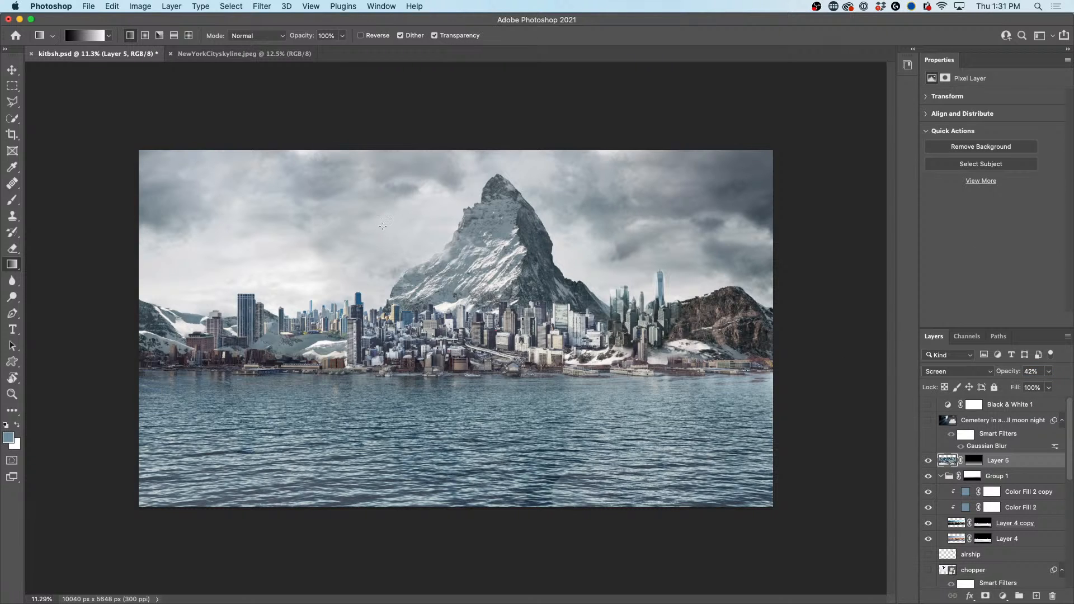
{"action": "left_click", "coordinate": [262, 6]}
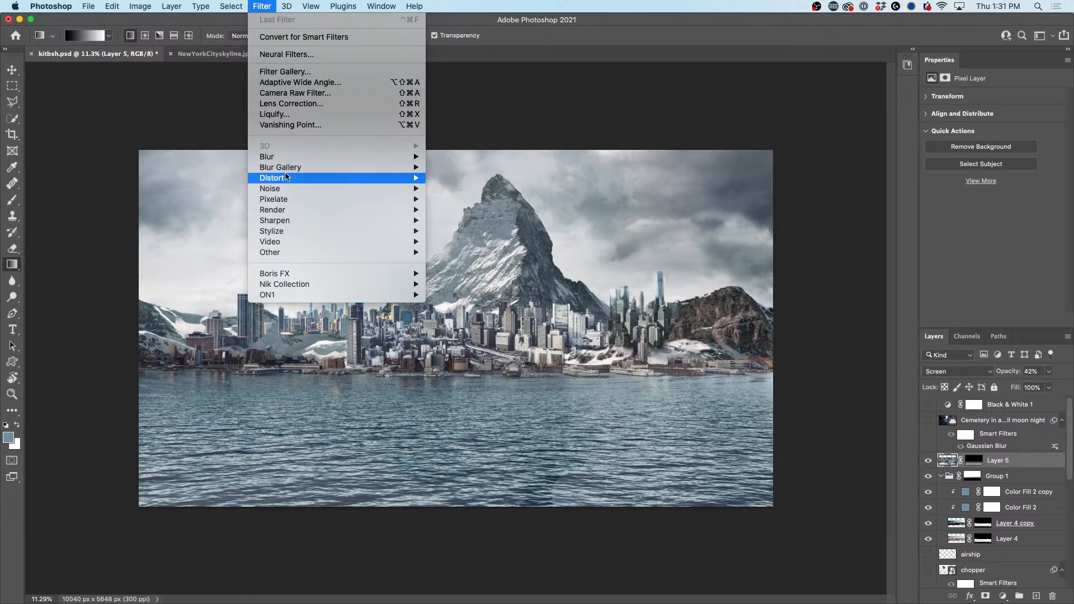
{"action": "mouse_move", "coordinate": [386, 187]}
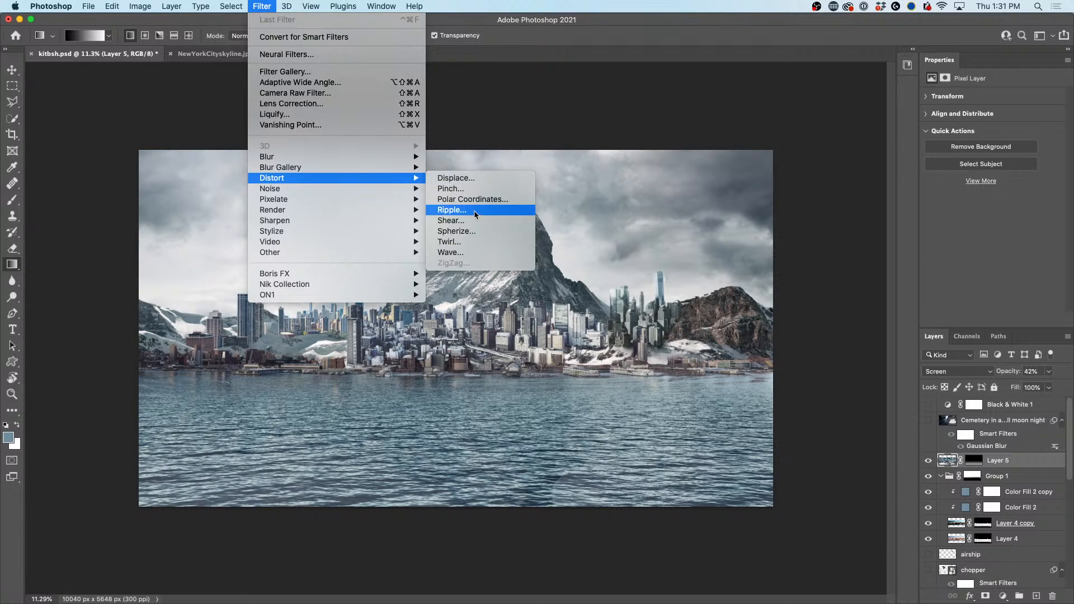
{"action": "left_click", "coordinate": [475, 214]}
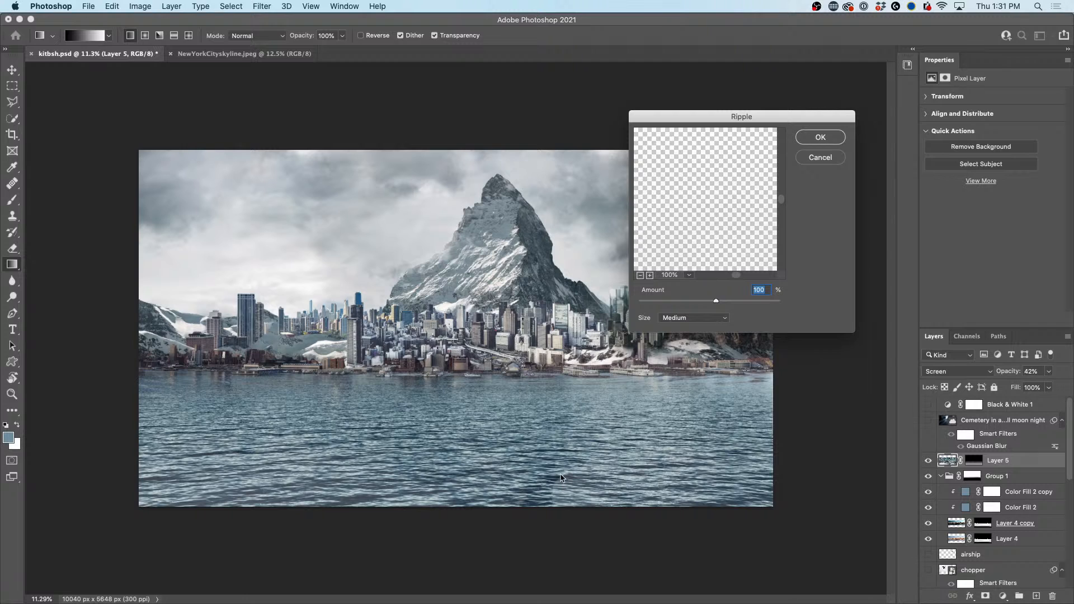
{"action": "left_click", "coordinate": [696, 318]}
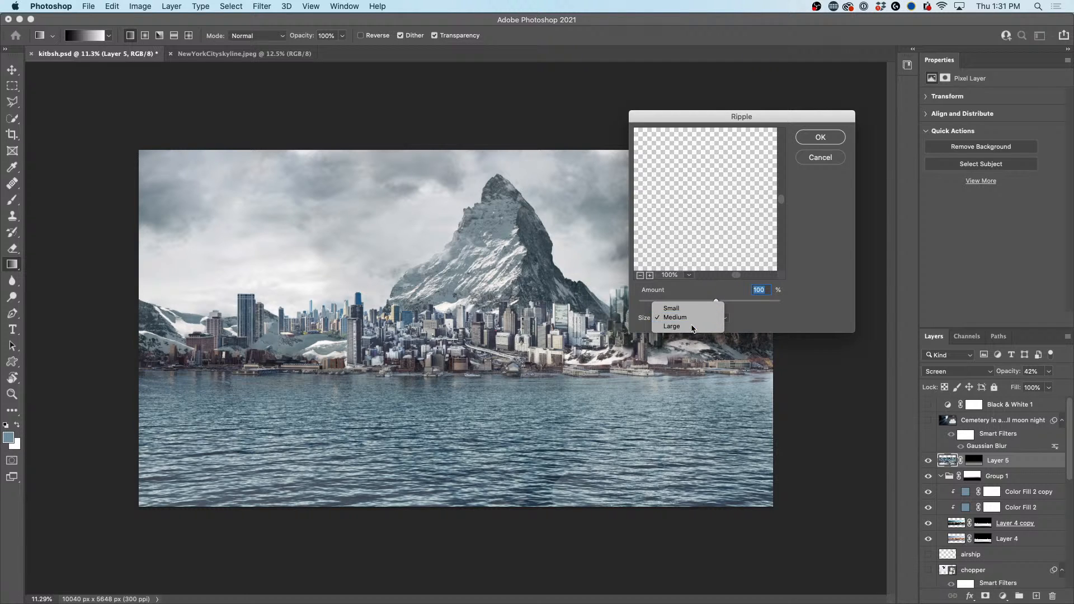
{"action": "left_click", "coordinate": [692, 327]}
{"action": "left_click_drag", "start_coordinate": [716, 301], "coordinate": [740, 301]}
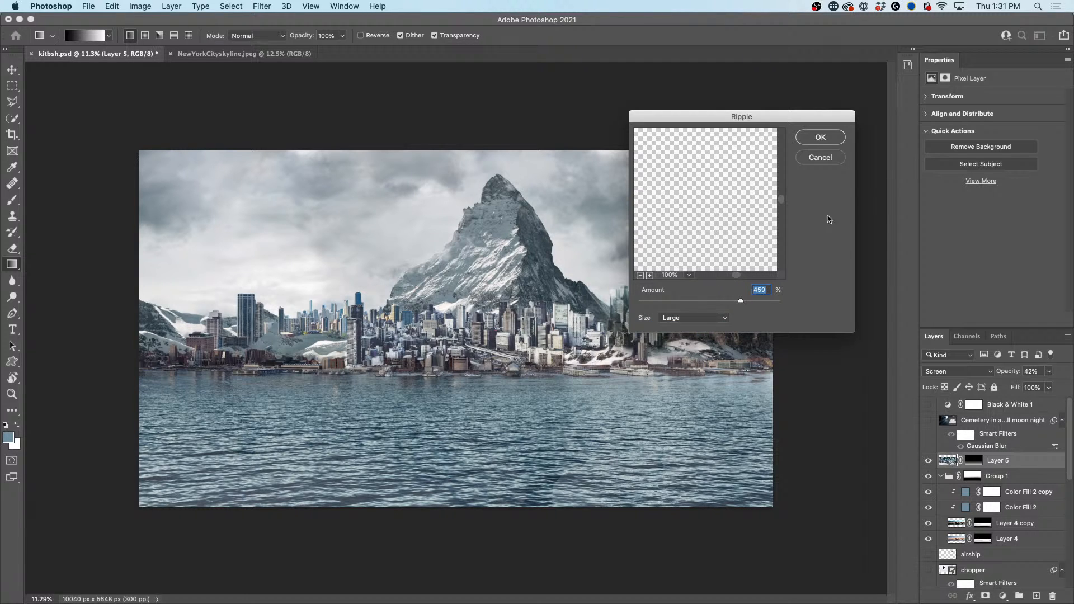
{"action": "left_click", "coordinate": [822, 137]}
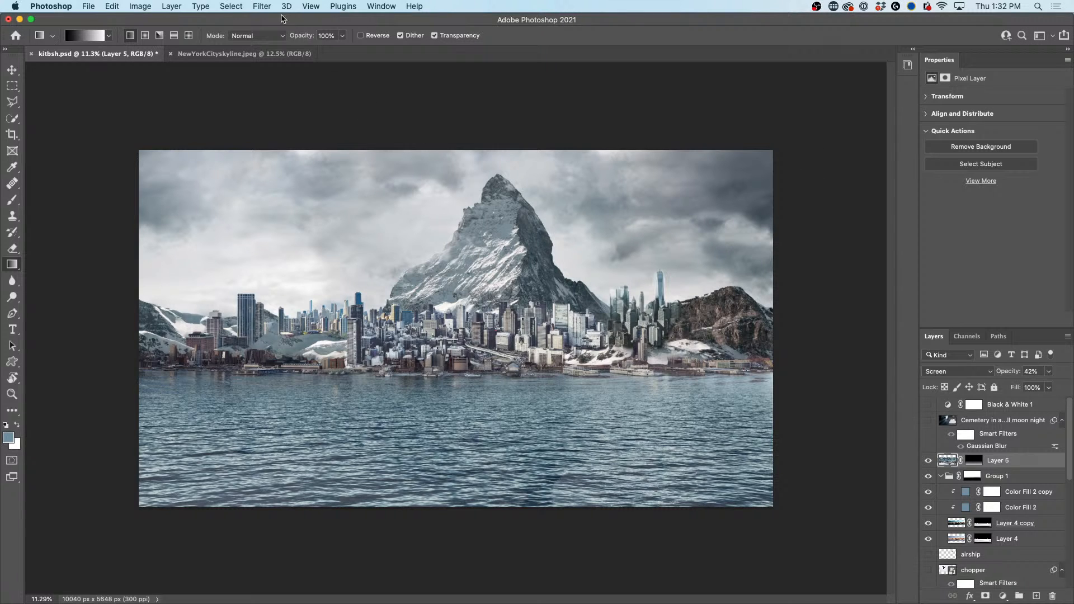
Step: Repeat the Ripple filter on Layer 5 and compare the water with the layer hidden and shown
{"action": "left_click", "coordinate": [264, 6]}
{"action": "left_click", "coordinate": [272, 19]}
{"action": "left_click", "coordinate": [928, 461]}
{"action": "left_click", "coordinate": [929, 460]}
{"action": "left_click", "coordinate": [928, 461]}
{"action": "left_click", "coordinate": [928, 460]}
{"action": "scroll", "coordinate": [642, 311], "scroll_direction": "down", "scroll_amount": 1}
{"action": "scroll", "coordinate": [641, 312], "scroll_direction": "down", "scroll_amount": 6}
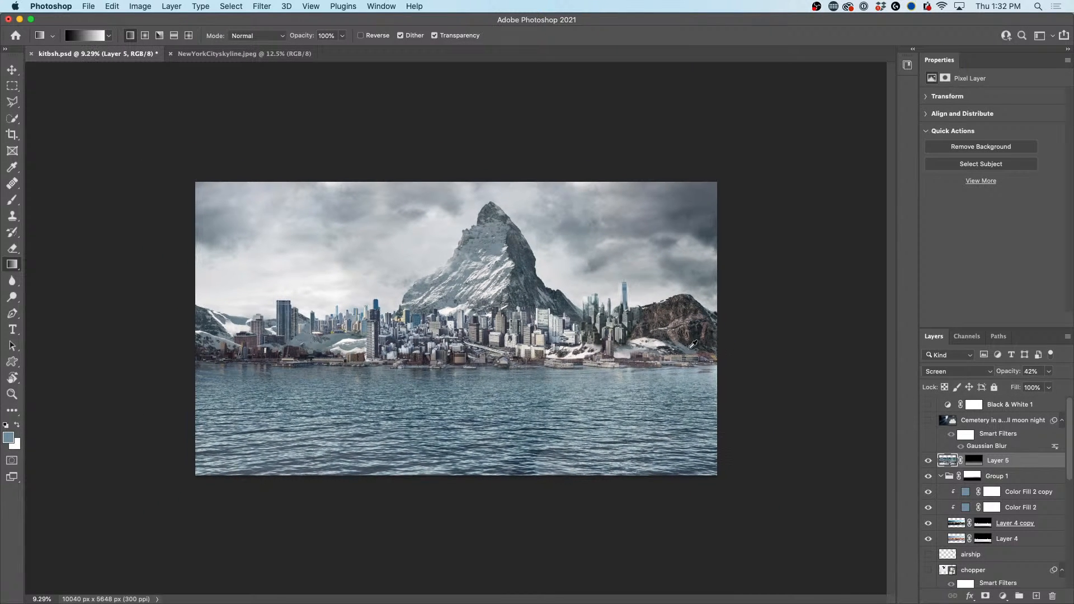
{"action": "scroll", "coordinate": [693, 345], "scroll_direction": "up", "scroll_amount": 6}
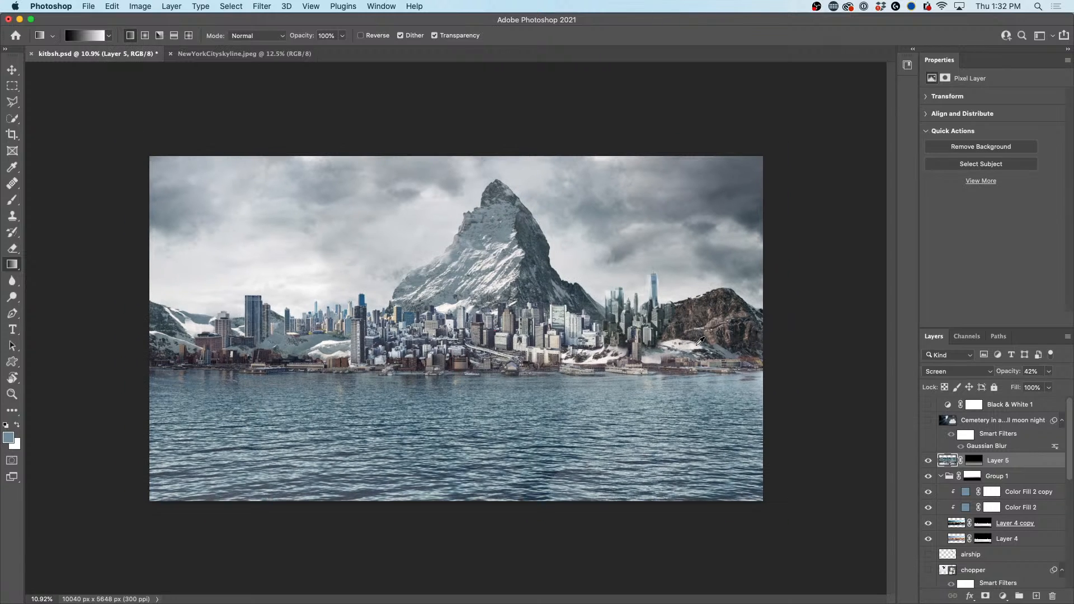
{"action": "scroll", "coordinate": [697, 343], "scroll_direction": "up", "scroll_amount": 1}
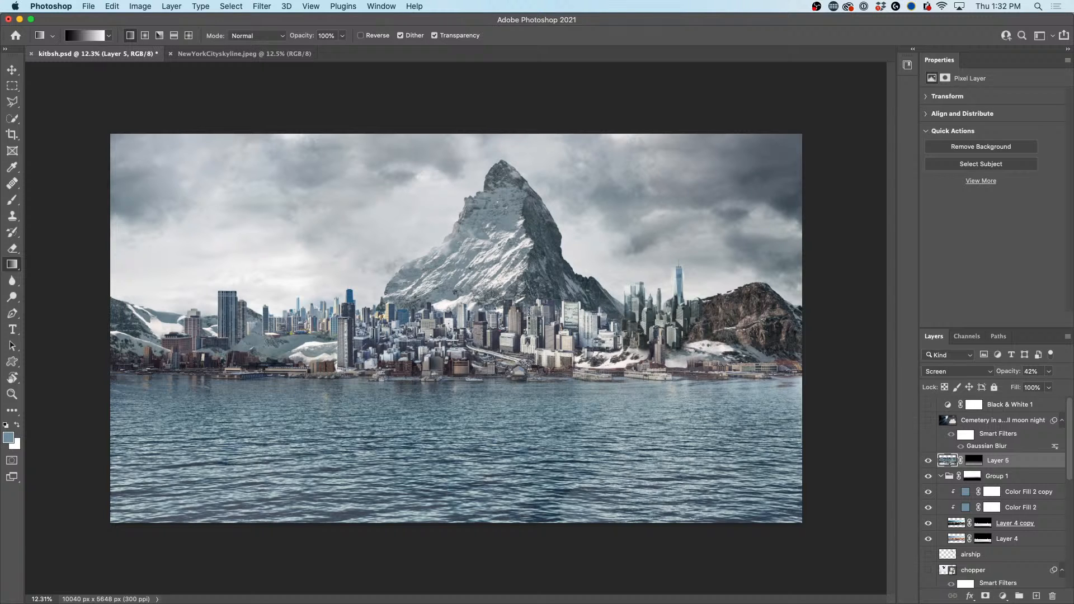
Step: Detach the Layers panel as a floating panel and enlarge it to list more of the layer stack
{"action": "left_click", "coordinate": [12, 69]}
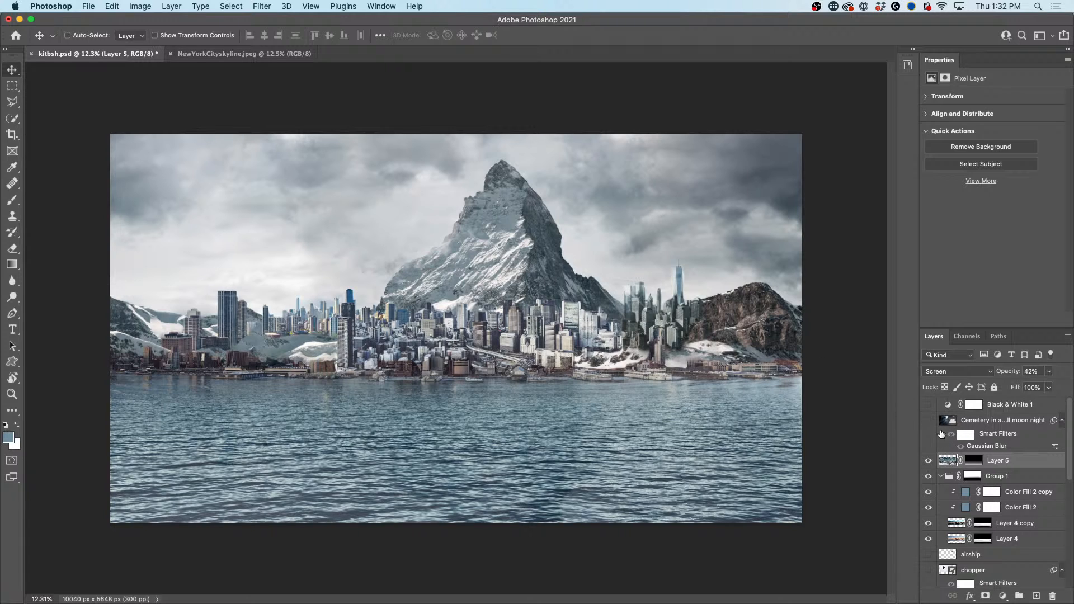
{"action": "scroll", "coordinate": [990, 448], "scroll_direction": "down", "scroll_amount": 1}
{"action": "scroll", "coordinate": [990, 447], "scroll_direction": "down", "scroll_amount": 2}
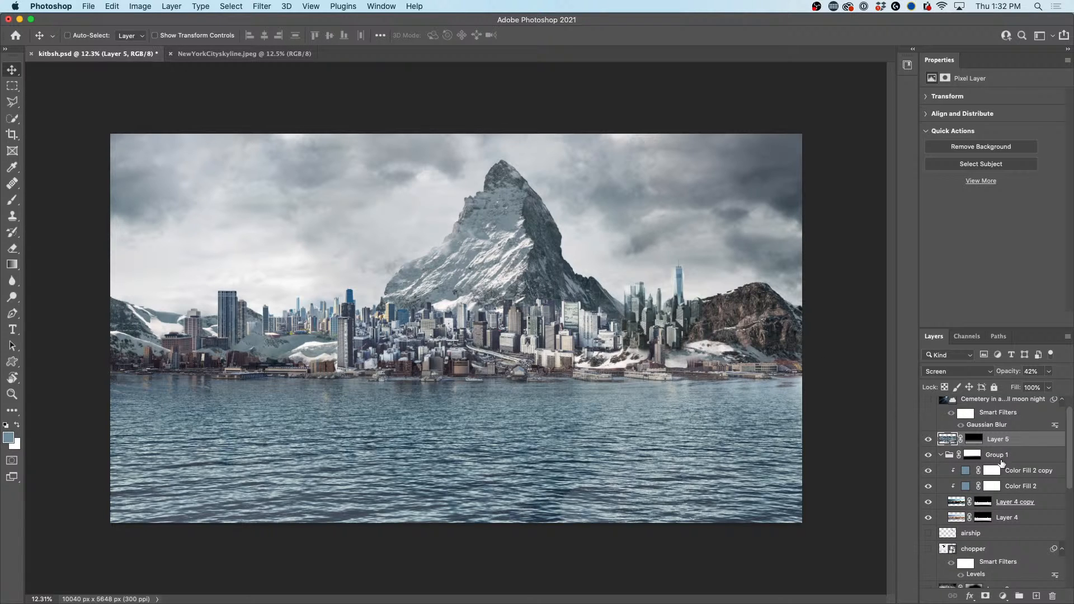
{"action": "left_click_drag", "start_coordinate": [934, 336], "coordinate": [688, 155]}
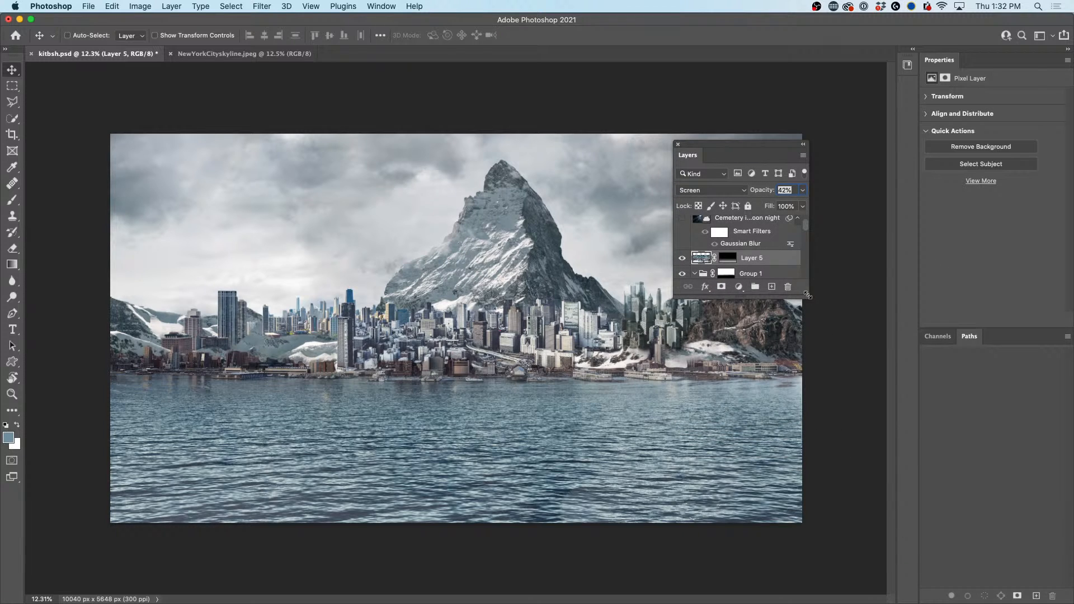
{"action": "left_click_drag", "start_coordinate": [806, 297], "coordinate": [869, 555]}
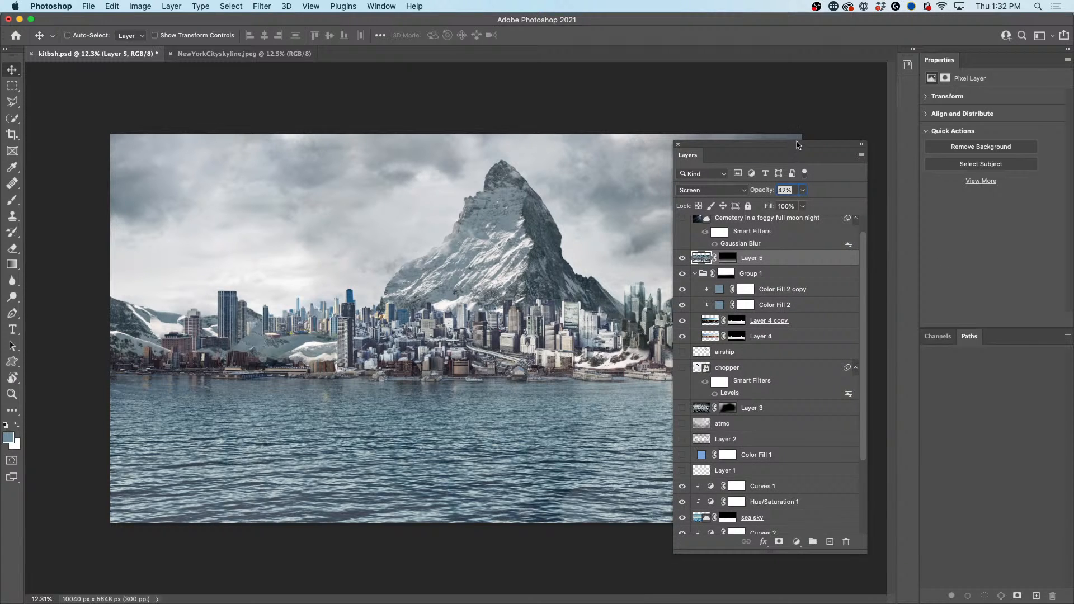
{"action": "left_click_drag", "start_coordinate": [797, 145], "coordinate": [820, 98]}
Step: Show the chopper layer and move the helicopter slightly up and left, to about X -96 px, Y -1332 px
{"action": "left_click", "coordinate": [704, 323]}
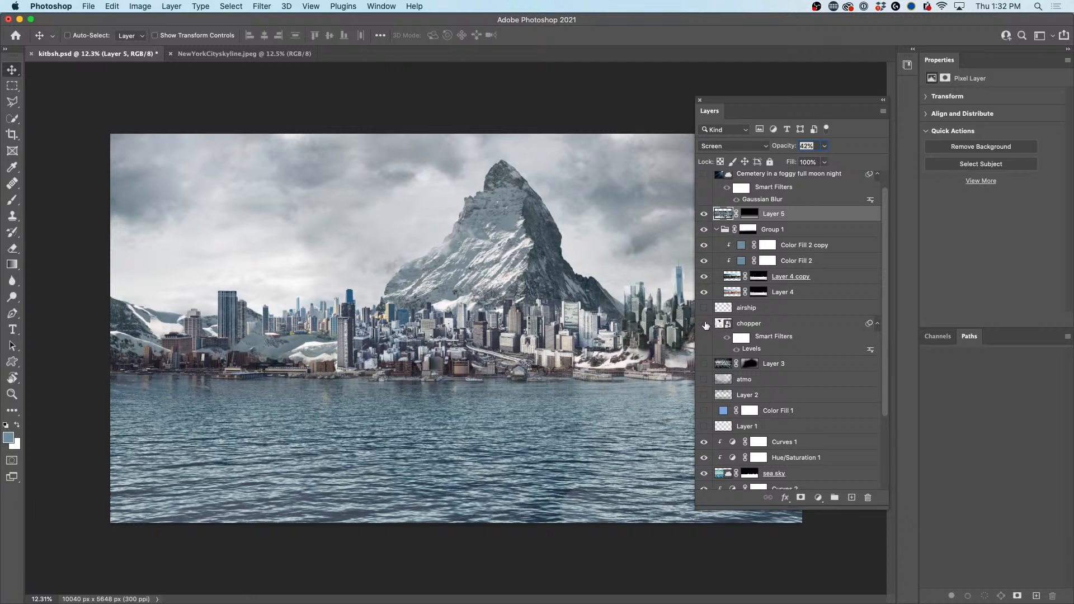
{"action": "left_click", "coordinate": [728, 325]}
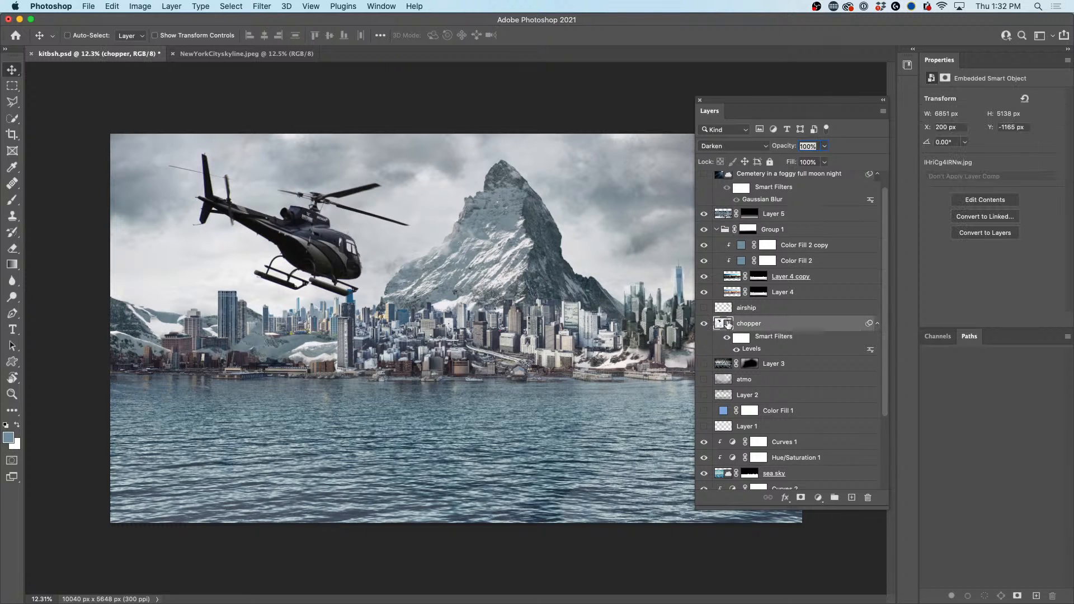
{"action": "left_click_drag", "start_coordinate": [791, 101], "coordinate": [792, 174]}
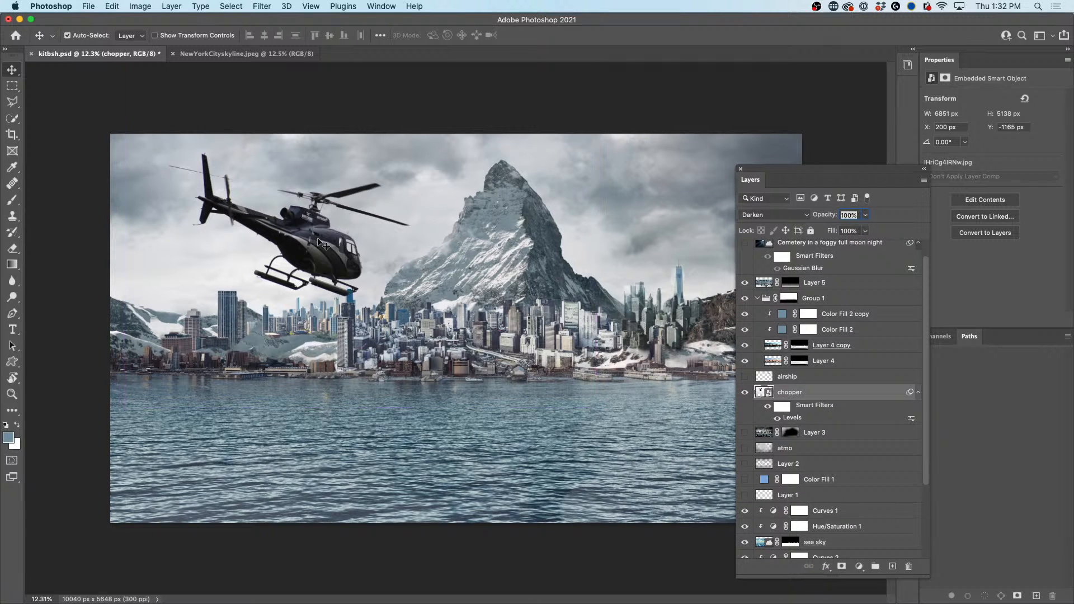
{"action": "left_click_drag", "start_coordinate": [322, 248], "coordinate": [304, 237]}
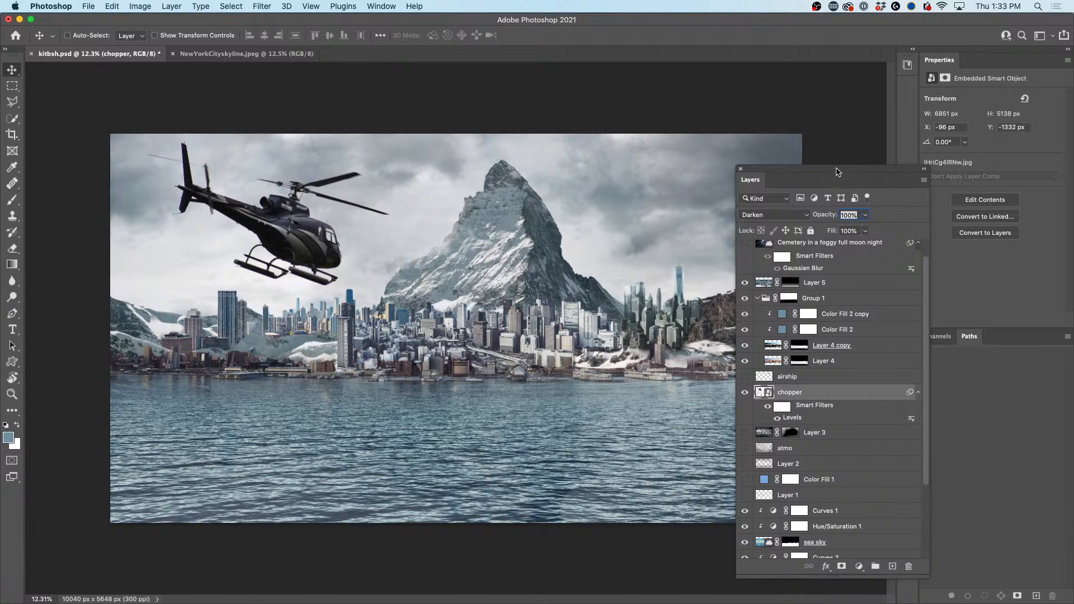
{"action": "left_click_drag", "start_coordinate": [840, 175], "coordinate": [883, 168]}
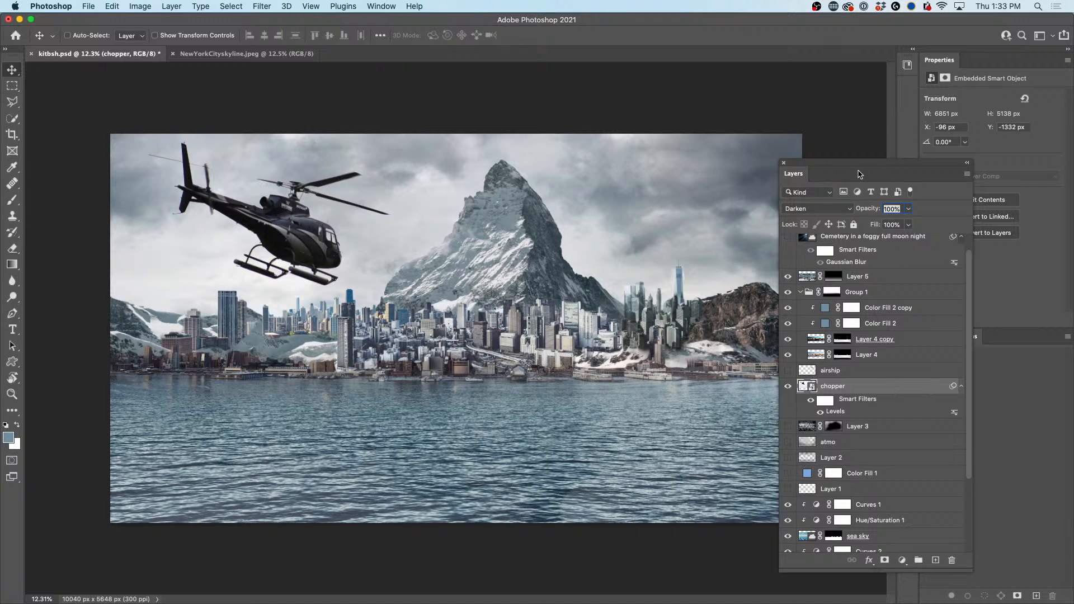
{"action": "left_click_drag", "start_coordinate": [845, 164], "coordinate": [873, 138]}
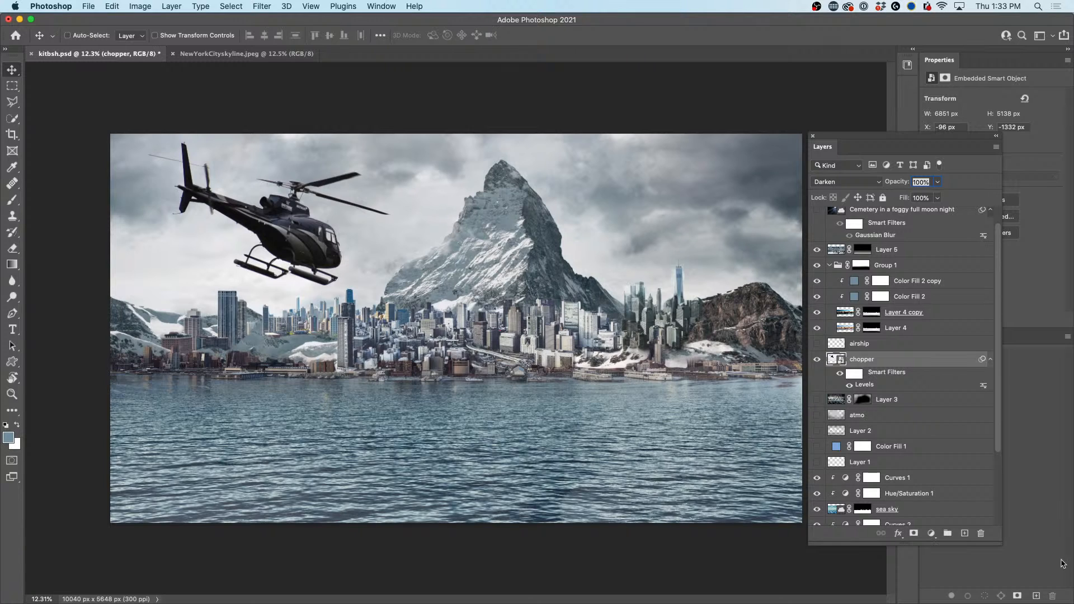
Step: Switch to Adobe Bridge and open birds-1.psd from the Birds folder of the Sky Builder For Photoshop collection
{"action": "mouse_move", "coordinate": [502, 602]}
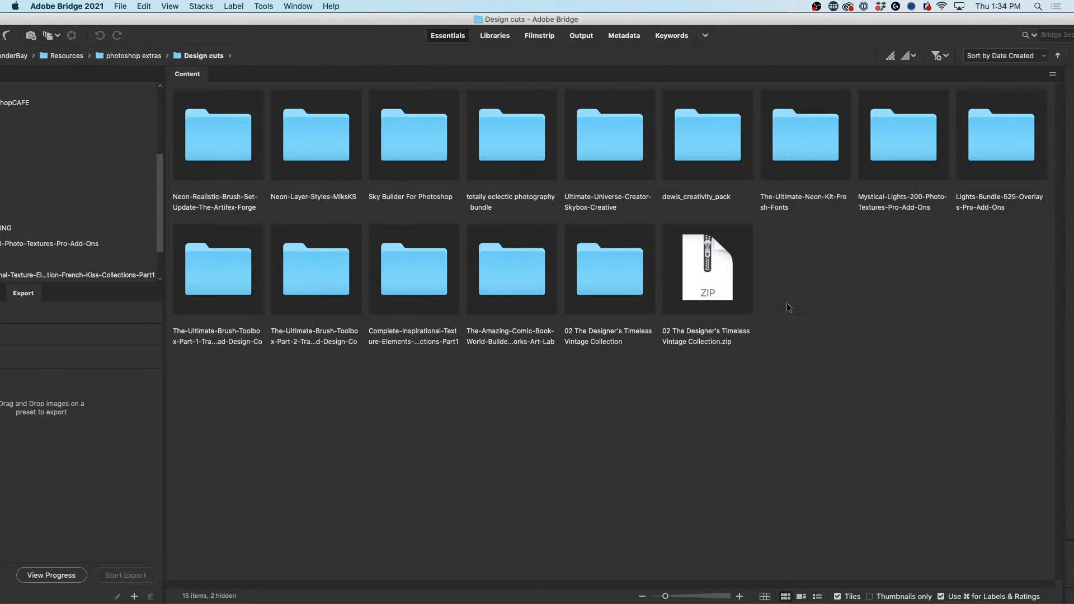
{"action": "double_click", "coordinate": [436, 147]}
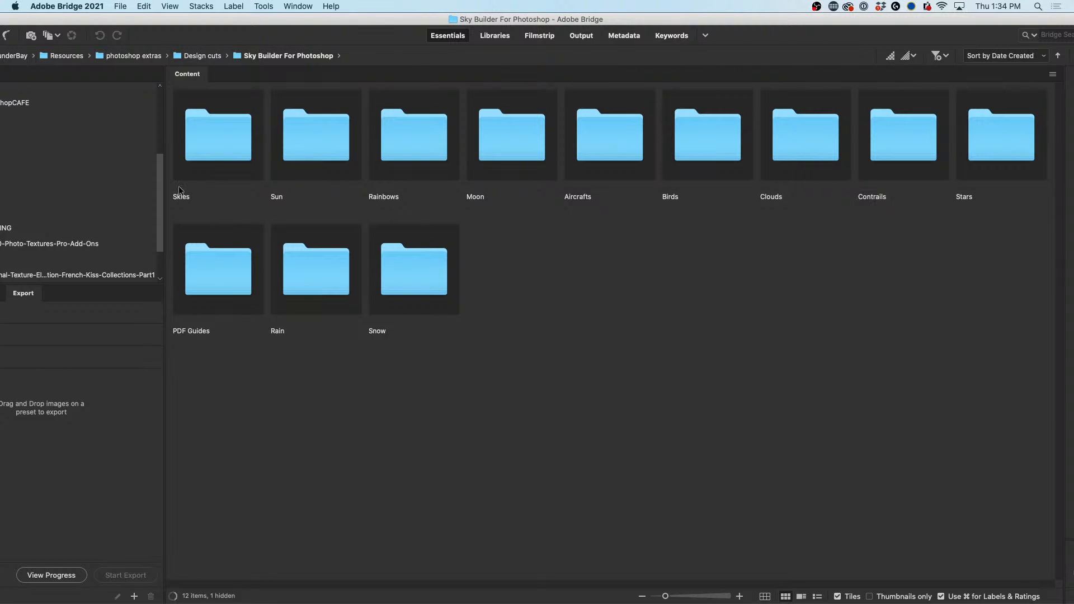
{"action": "left_click", "coordinate": [711, 156]}
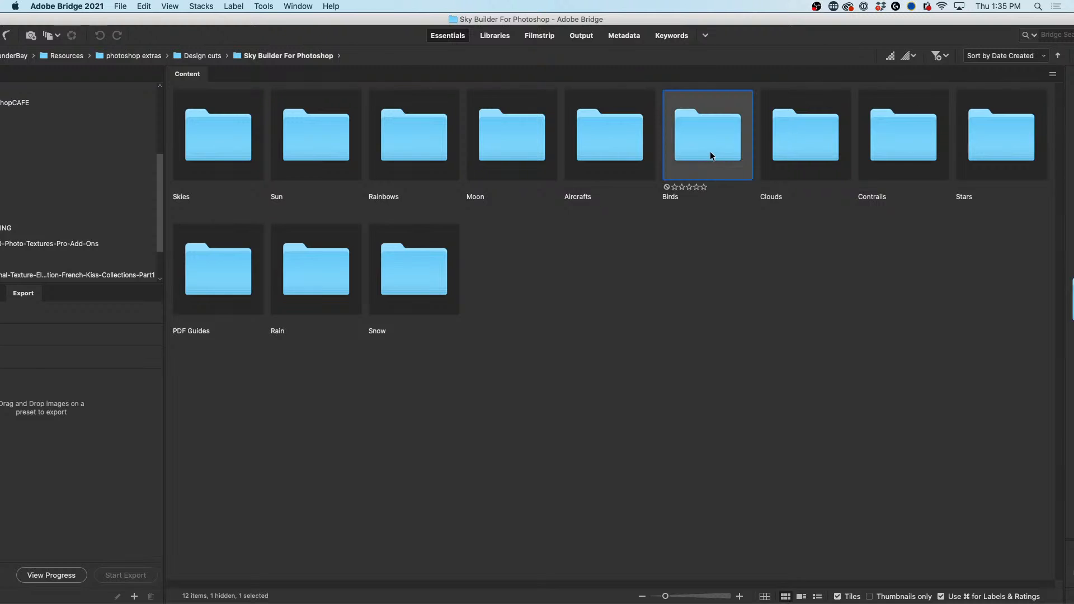
{"action": "double_click", "coordinate": [711, 155]}
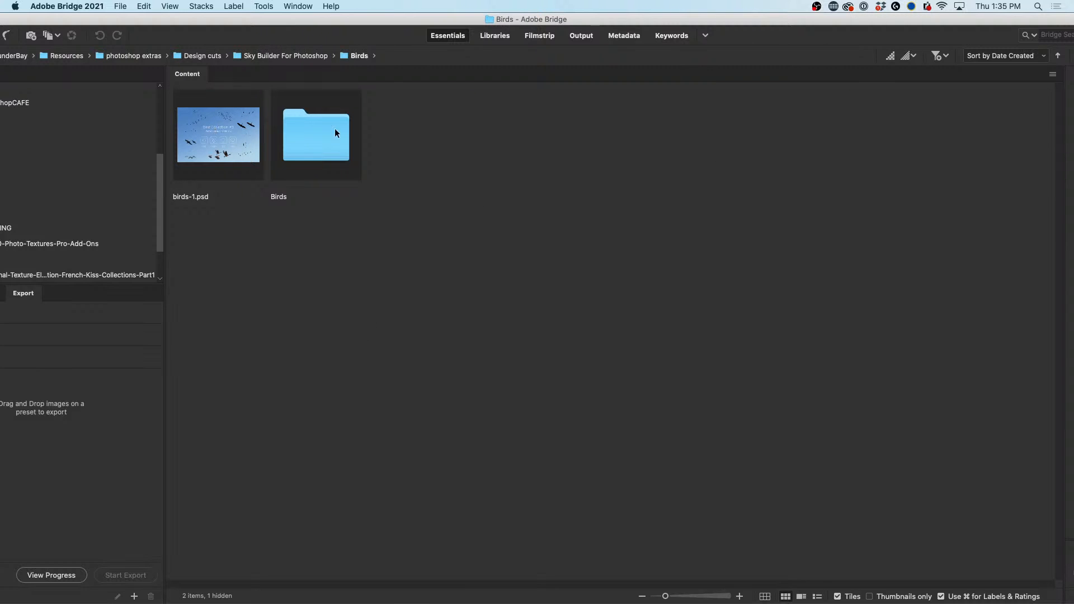
{"action": "left_click", "coordinate": [233, 152]}
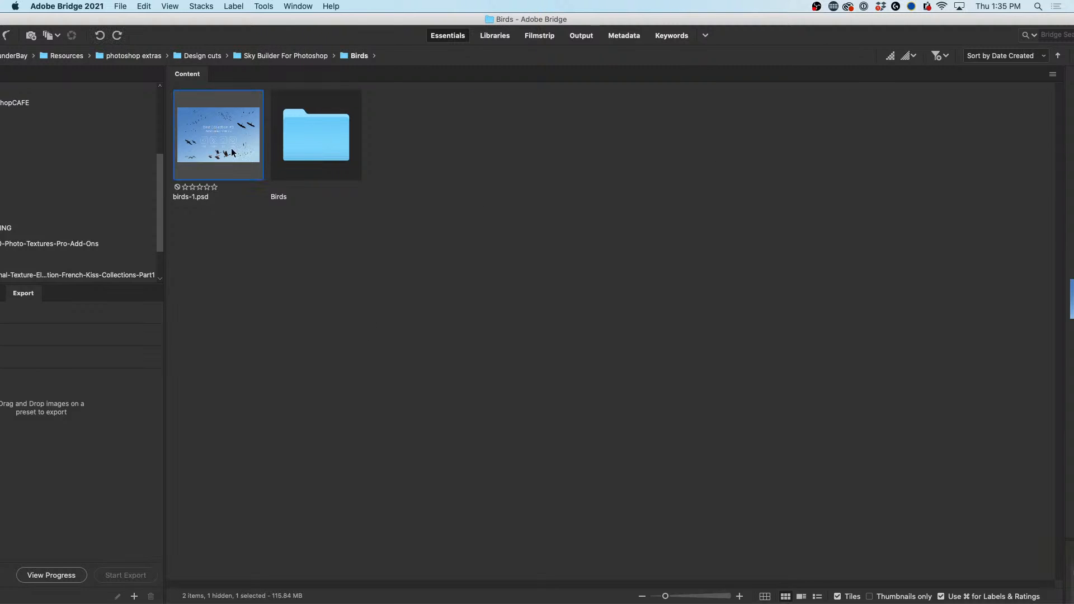
{"action": "double_click", "coordinate": [203, 136]}
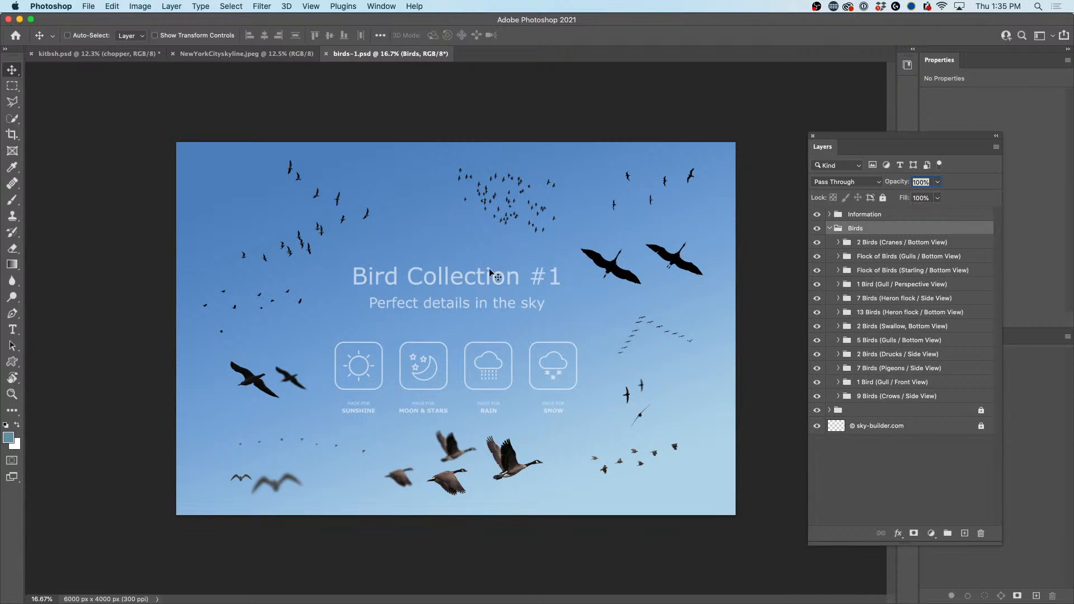
Step: Pick the Flock of Birds (Gulls / Bottom View) group in birds-1.psd and copy it into the kitbsh.psd composite
{"action": "left_click", "coordinate": [320, 228], "text": "super"}
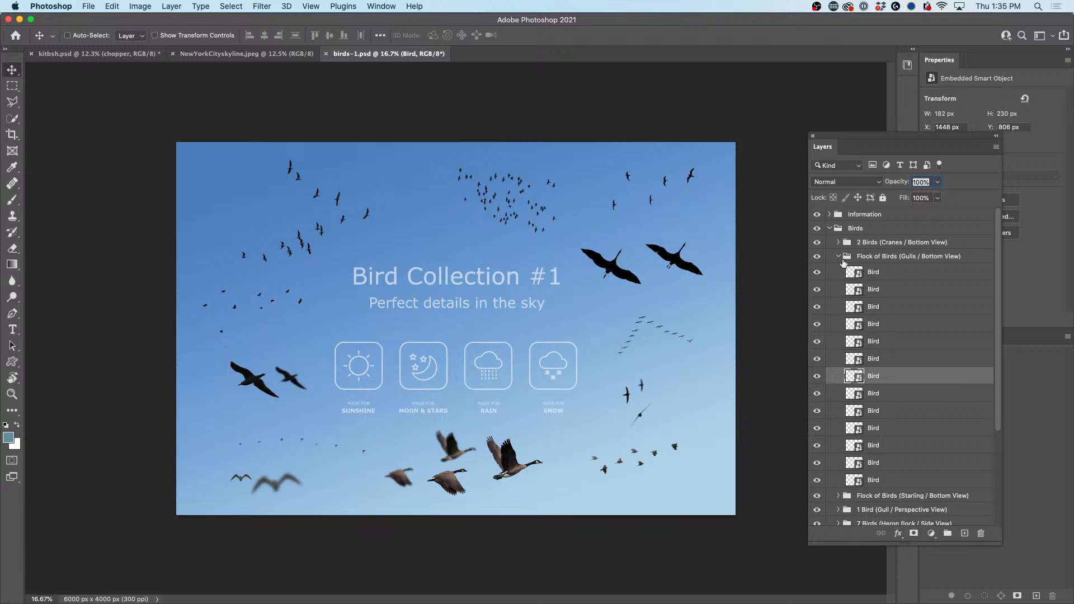
{"action": "left_click", "coordinate": [816, 289]}
{"action": "left_click", "coordinate": [817, 289]}
{"action": "left_click", "coordinate": [879, 257]}
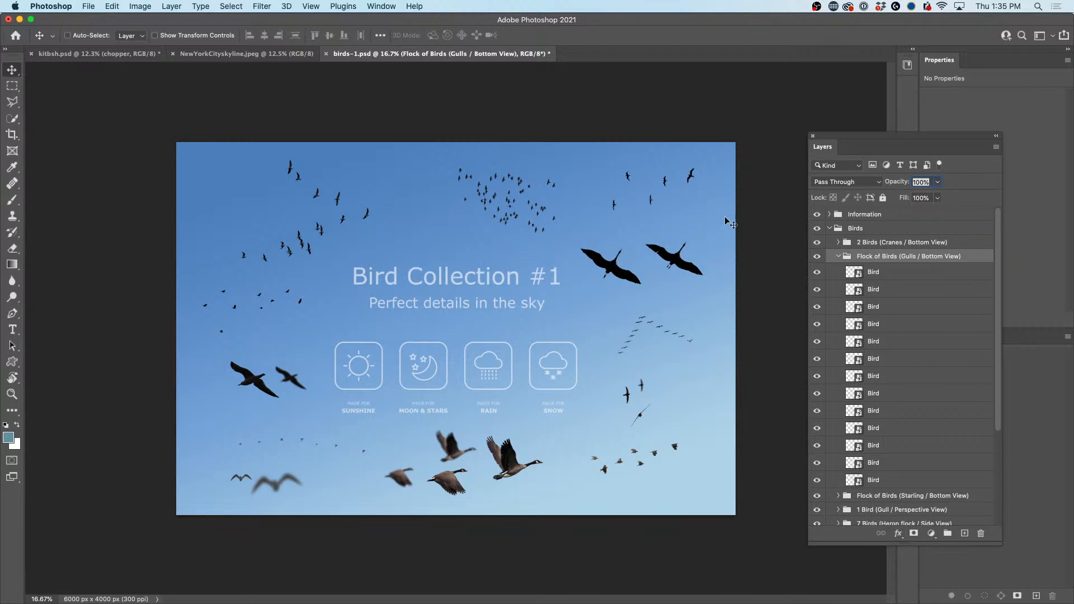
{"action": "left_click_drag", "start_coordinate": [361, 181], "coordinate": [255, 54]}
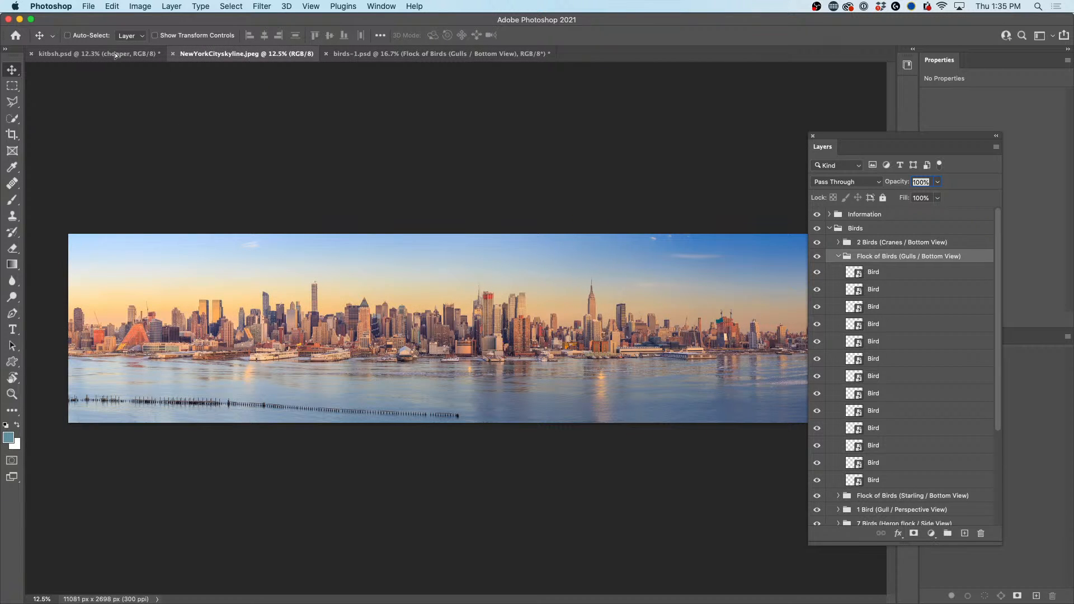
{"action": "left_click_drag", "start_coordinate": [115, 54], "coordinate": [115, 55]}
{"action": "left_click_drag", "start_coordinate": [565, 252], "coordinate": [649, 213]}
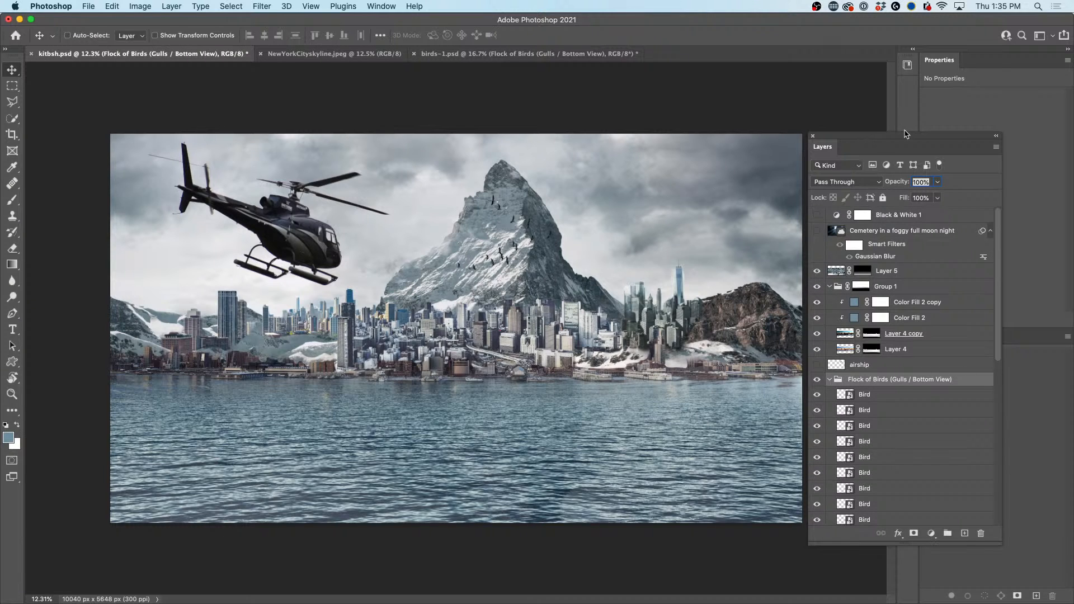
Step: Shift the floating Layers panel clear of the canvas and place the bird flock in the sky right of the mountain peak
{"action": "left_click_drag", "start_coordinate": [907, 141], "coordinate": [926, 134]}
{"action": "left_click_drag", "start_coordinate": [507, 229], "coordinate": [636, 243]}
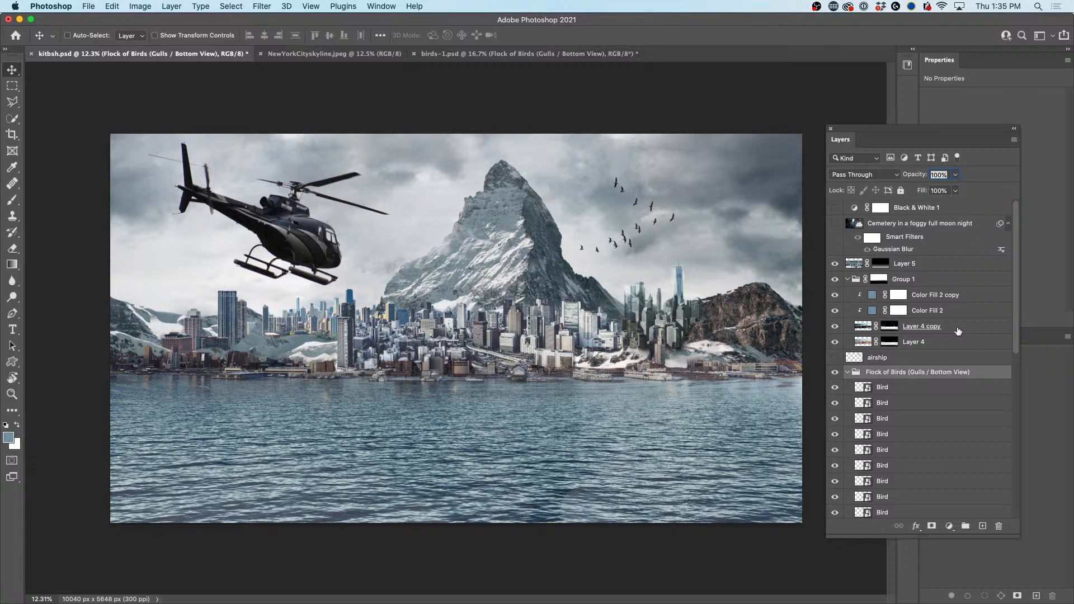
{"action": "left_click_drag", "start_coordinate": [663, 200], "coordinate": [632, 186]}
{"action": "key", "text": "super+Tab"}
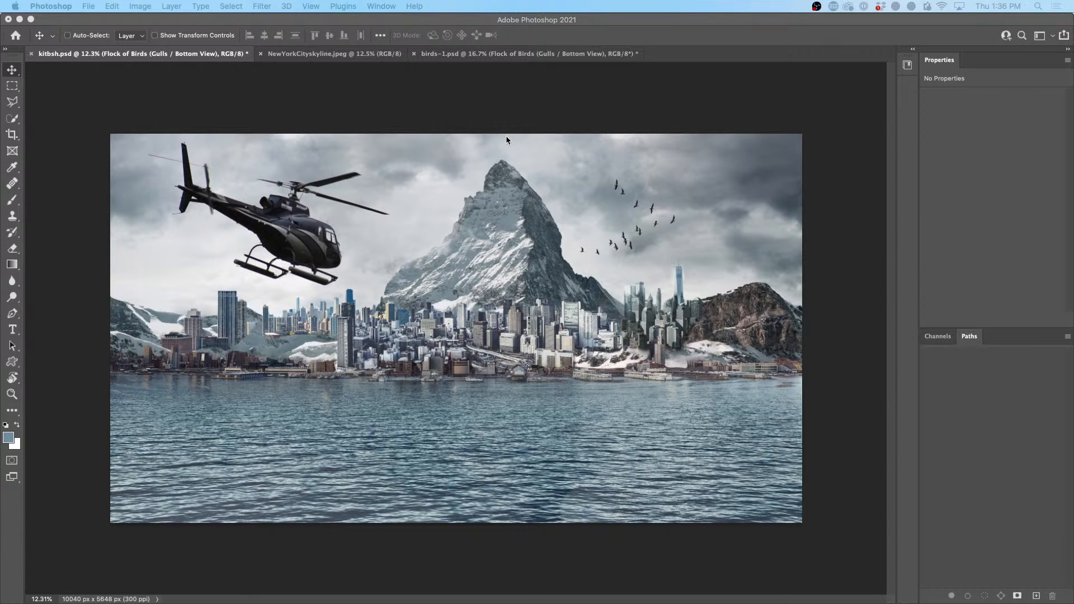
{"action": "key", "text": "super+Tab"}
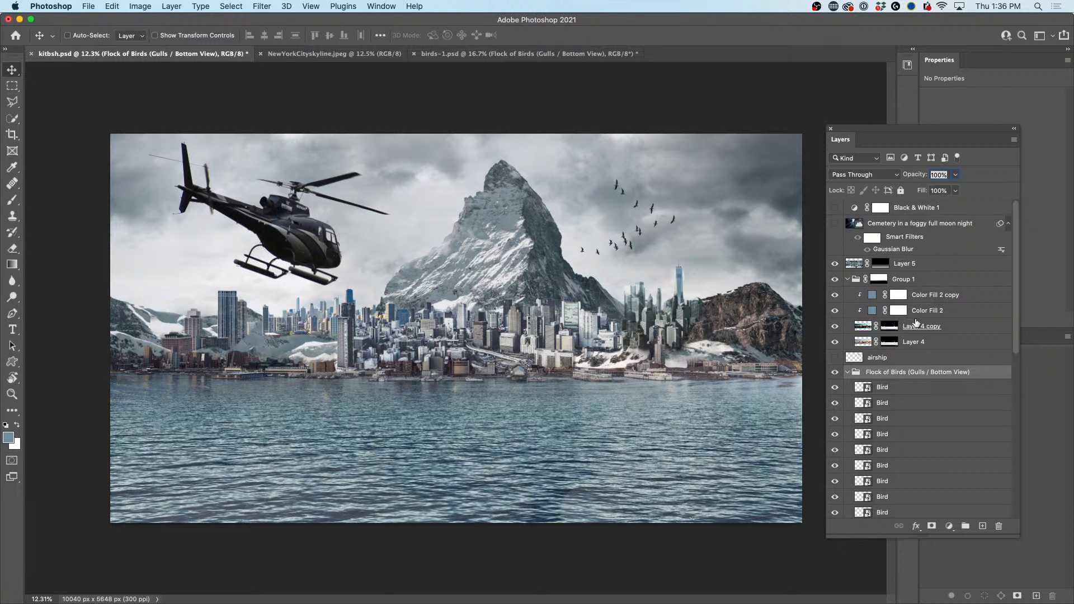
Step: Show the airship layer and move it down the stack to between the bird flock group and the chopper layer
{"action": "scroll", "coordinate": [906, 323], "scroll_direction": "down", "scroll_amount": 2}
{"action": "left_click", "coordinate": [835, 316]}
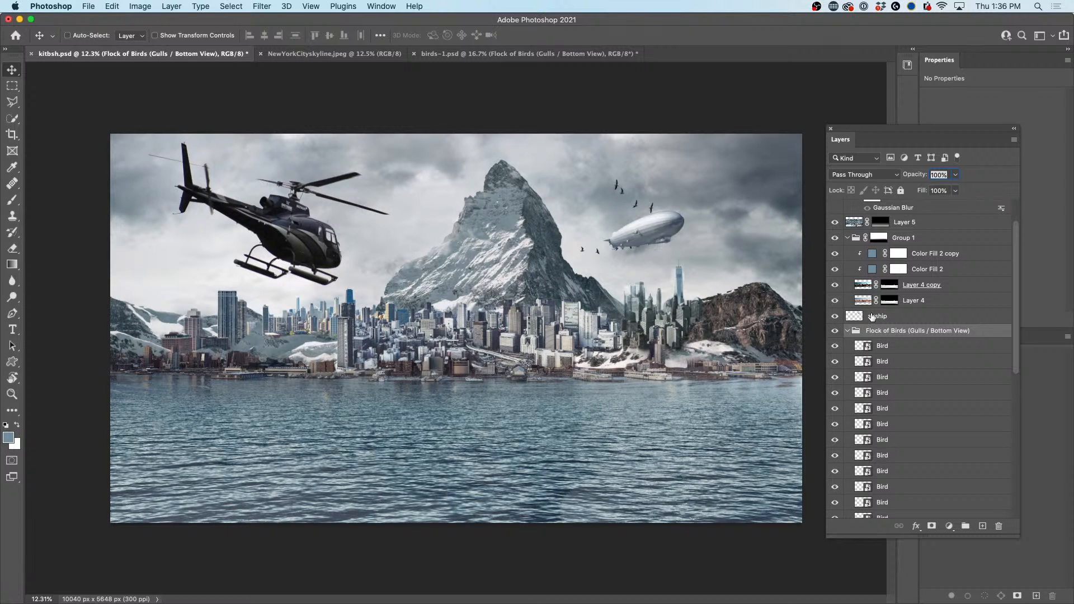
{"action": "left_click_drag", "start_coordinate": [871, 317], "coordinate": [868, 431]}
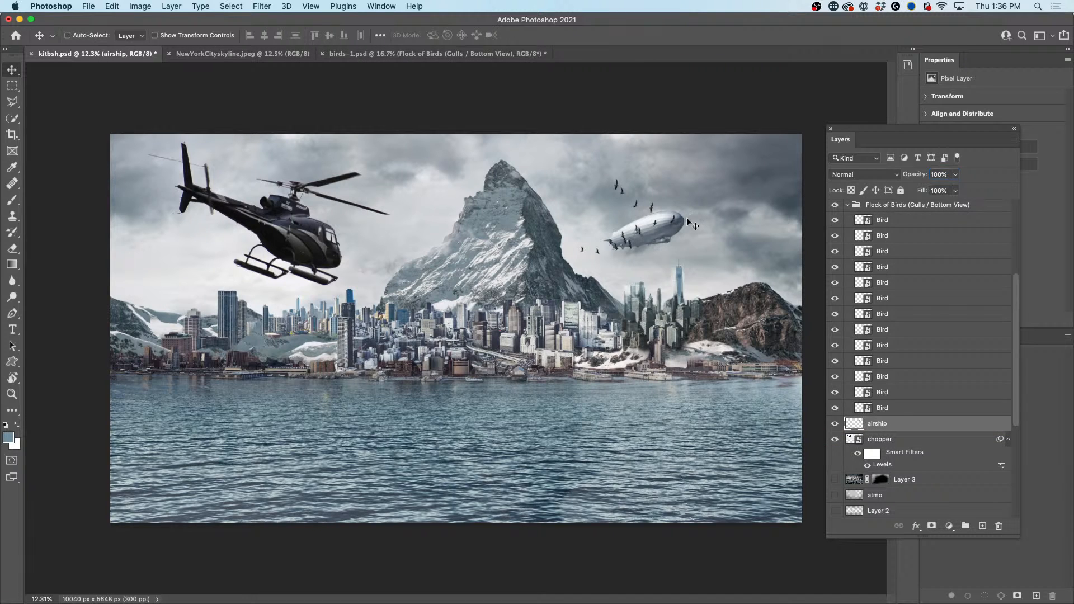
Step: Move the airship down beneath the birds and scale it to 55.50%
{"action": "left_click_drag", "start_coordinate": [686, 217], "coordinate": [693, 258]}
{"action": "key", "text": "ctrl+t"}
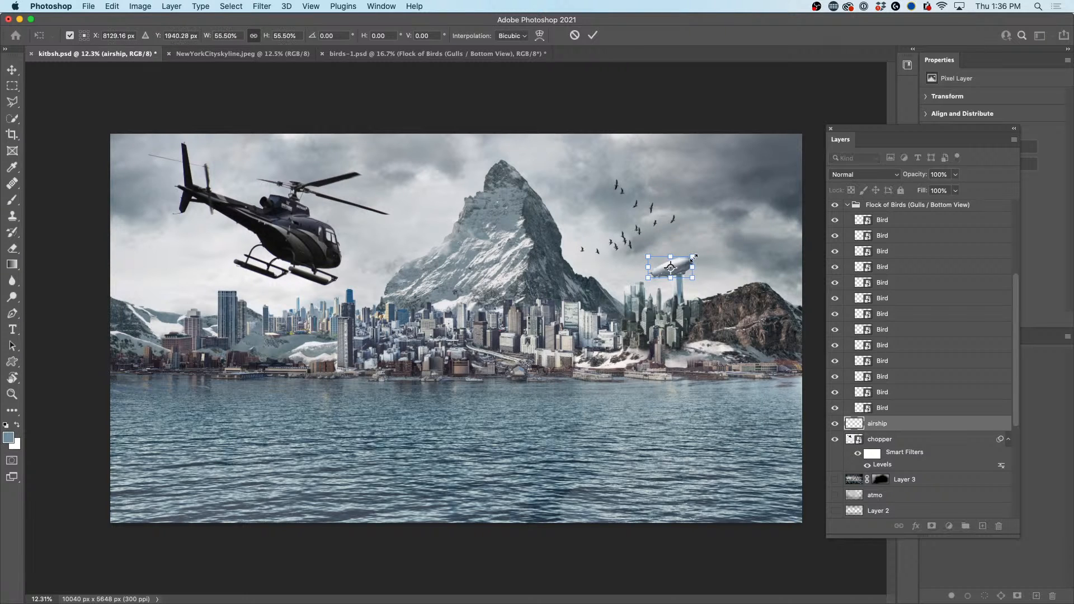
{"action": "key", "text": "Return"}
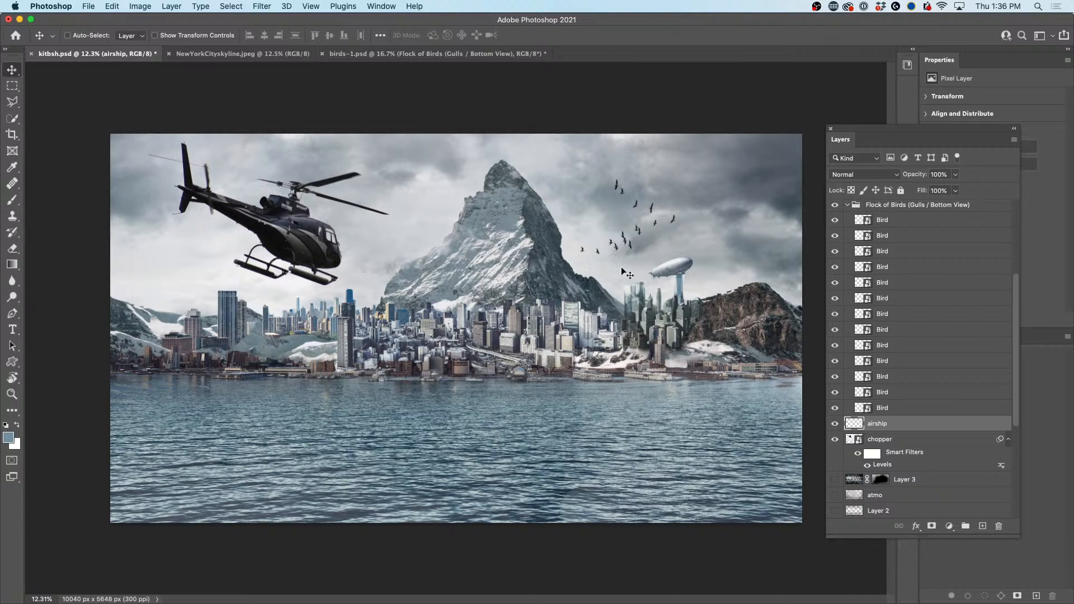
Step: Reposition the airship low over the tops of the right-hand towers and set its opacity to 80%
{"action": "left_click_drag", "start_coordinate": [747, 296], "coordinate": [747, 272]}
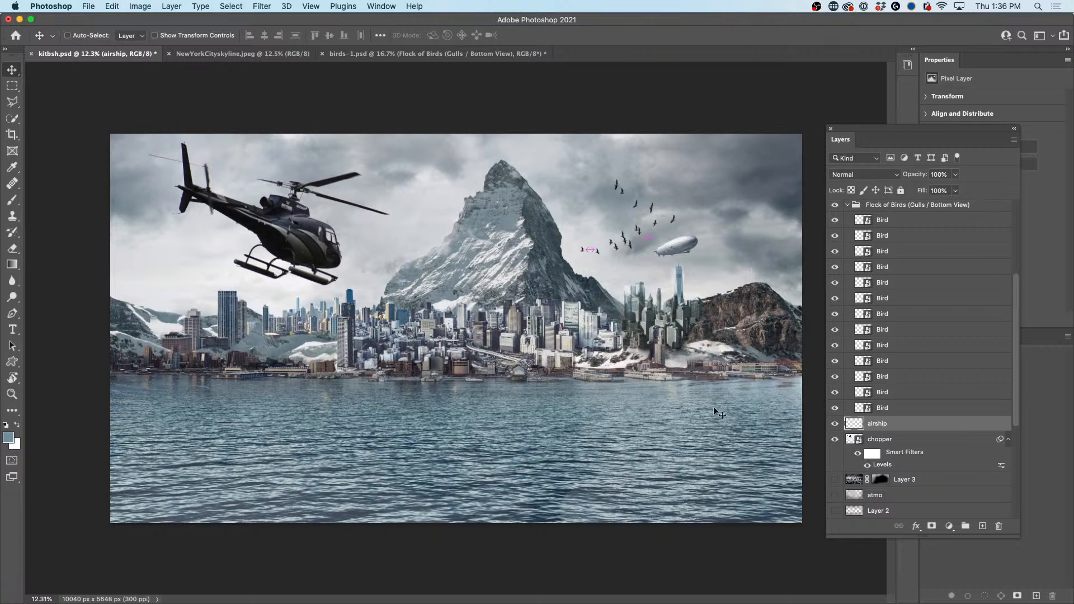
{"action": "left_click_drag", "start_coordinate": [683, 250], "coordinate": [686, 251]}
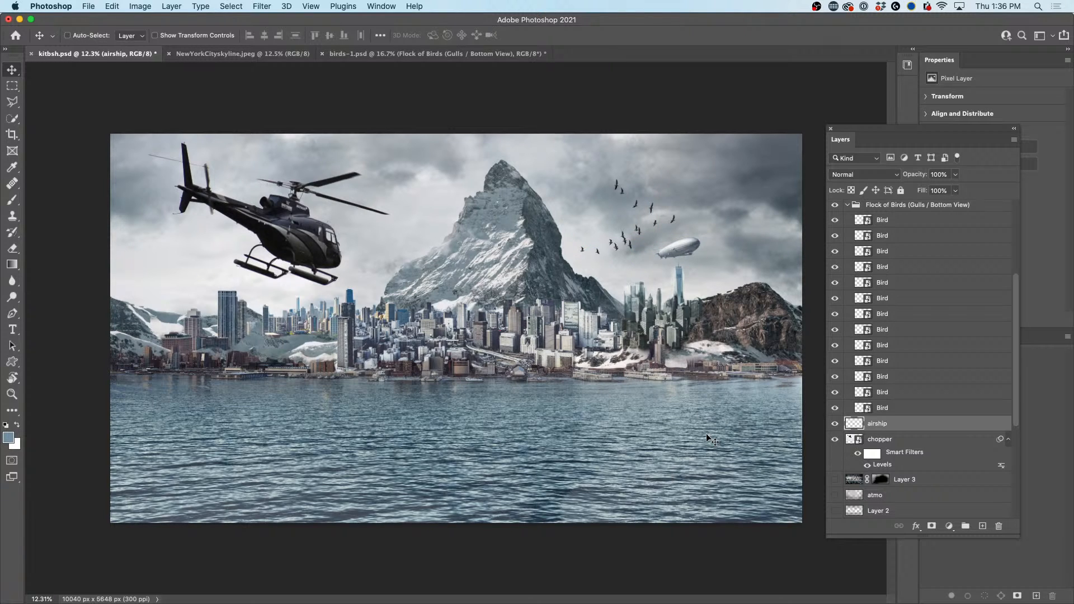
{"action": "key", "text": "8"}
{"action": "left_click_drag", "start_coordinate": [706, 261], "coordinate": [660, 278]}
Step: Move the airship layer down to directly above Curves 1 and release it from the clipping mask
{"action": "scroll", "coordinate": [902, 379], "scroll_direction": "down", "scroll_amount": 3}
{"action": "left_click_drag", "start_coordinate": [920, 348], "coordinate": [882, 350]}
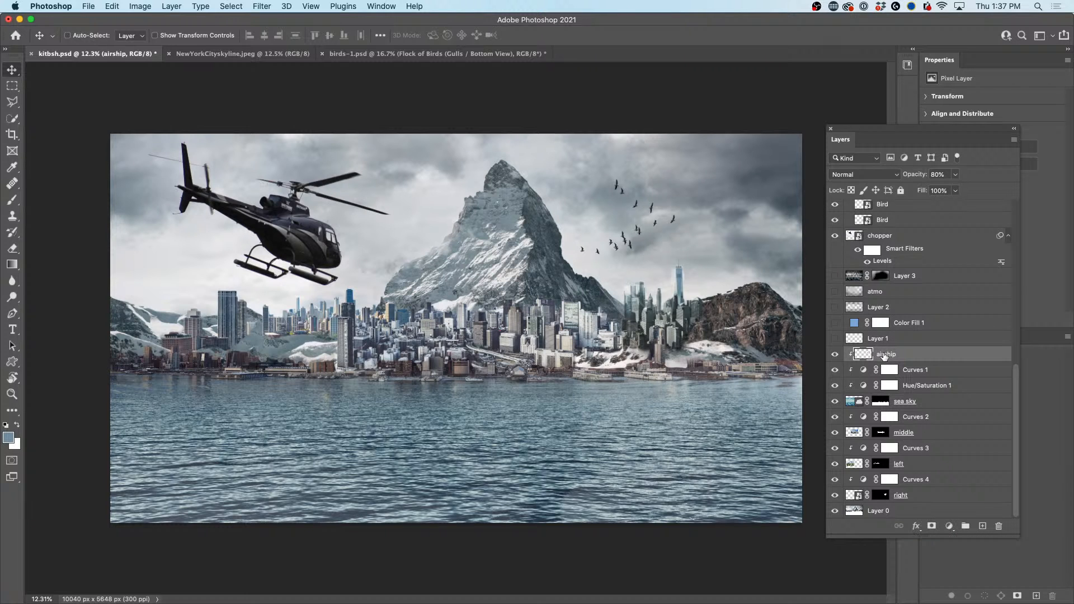
{"action": "left_click", "coordinate": [864, 355], "text": "alt"}
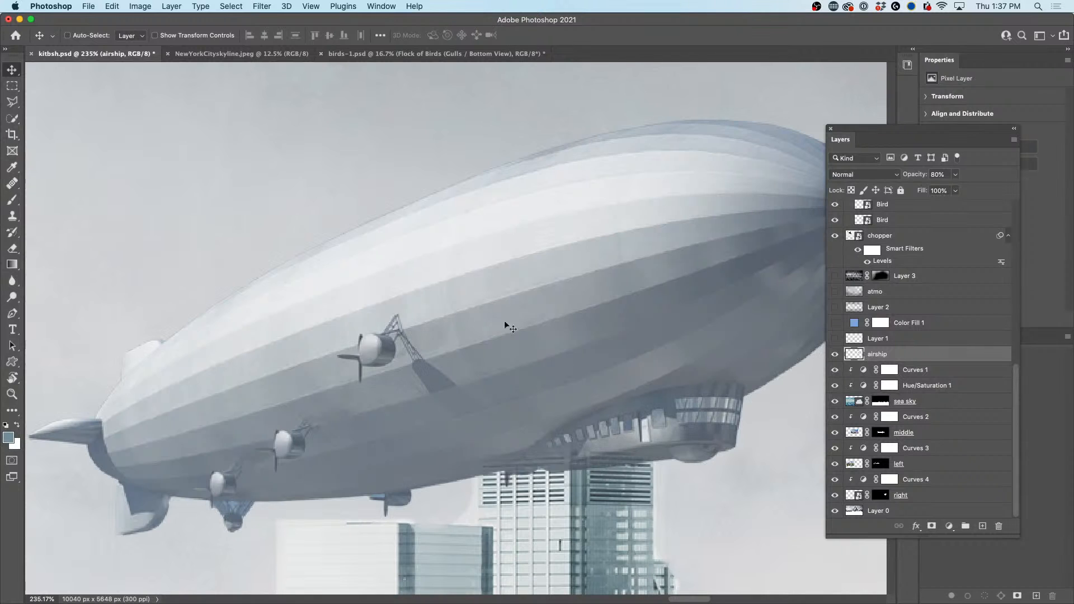
Step: Examine the airship, chopper and middle layers by fitting the view to each layer's content
{"action": "scroll", "coordinate": [558, 303], "scroll_direction": "down", "scroll_amount": 5}
{"action": "scroll", "coordinate": [558, 303], "scroll_direction": "down", "scroll_amount": 1}
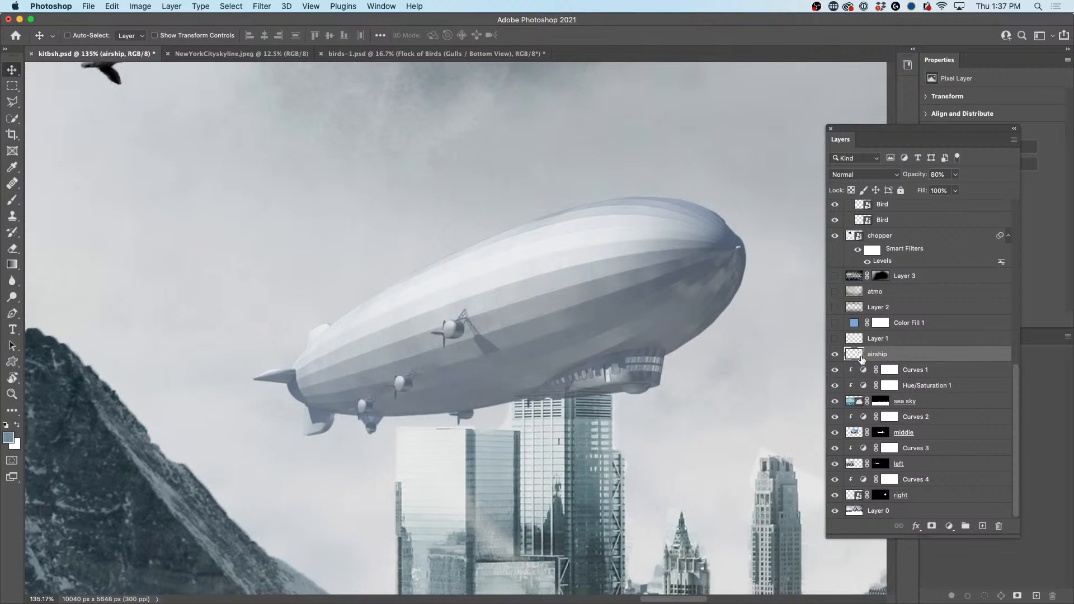
{"action": "key", "text": "super"}
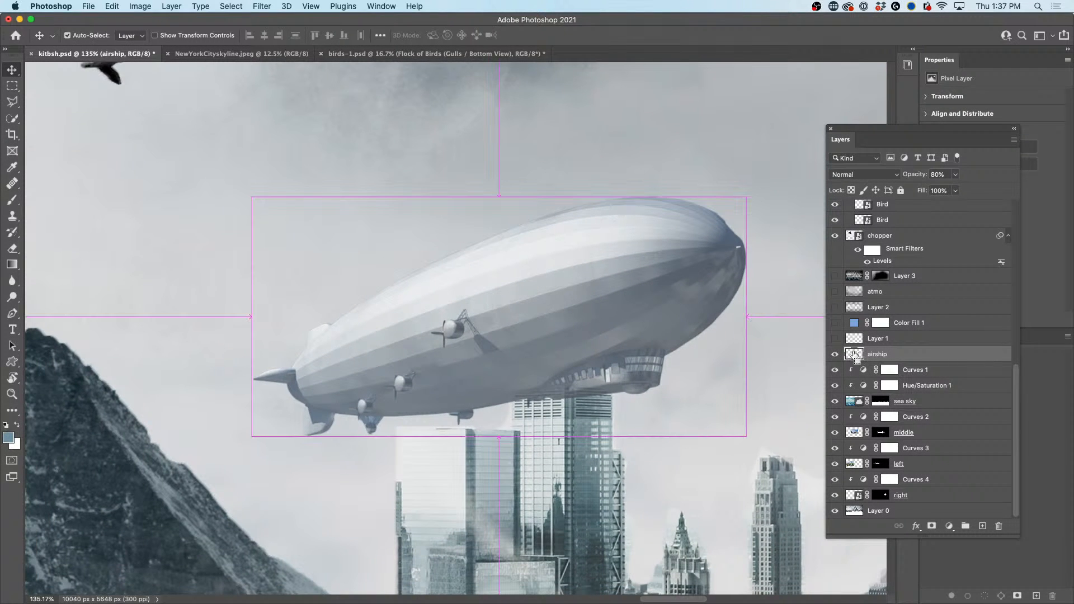
{"action": "key", "text": "super+plus"}
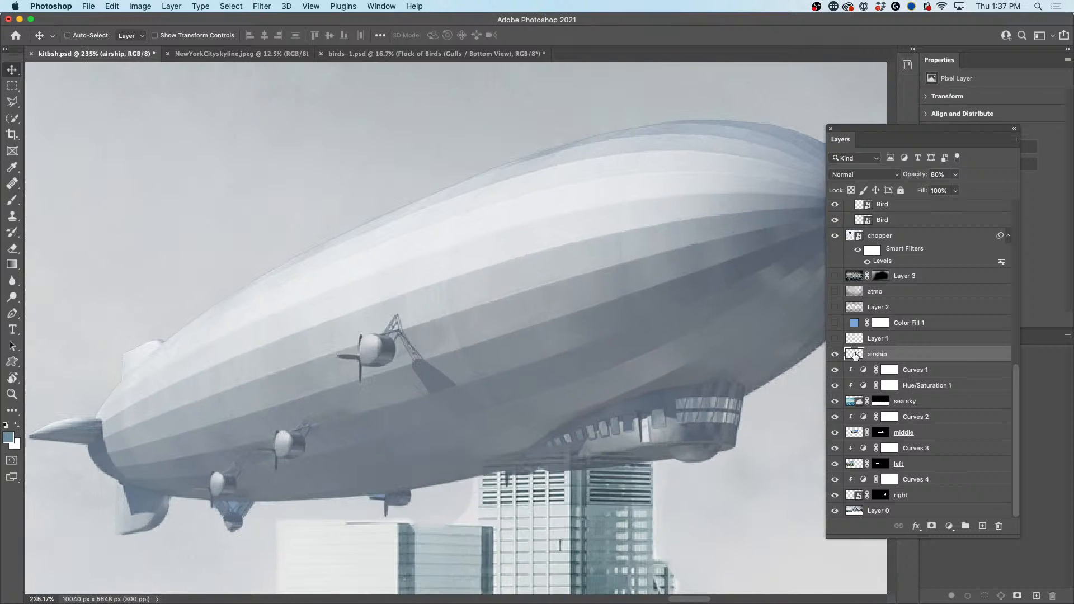
{"action": "key", "text": "super+0"}
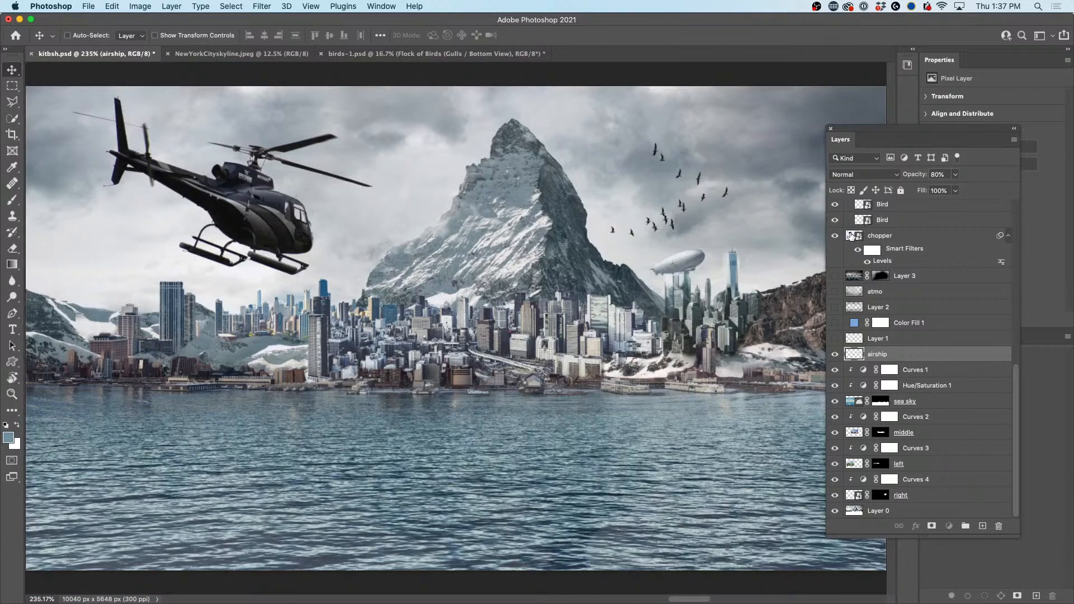
{"action": "left_click", "coordinate": [855, 235]}
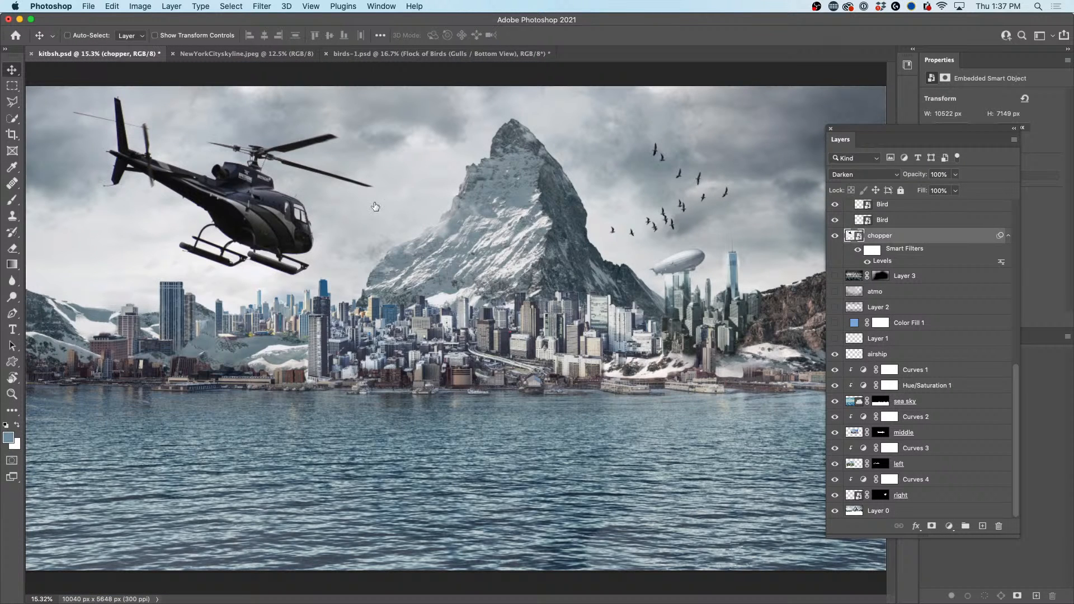
{"action": "key", "text": "super+plus"}
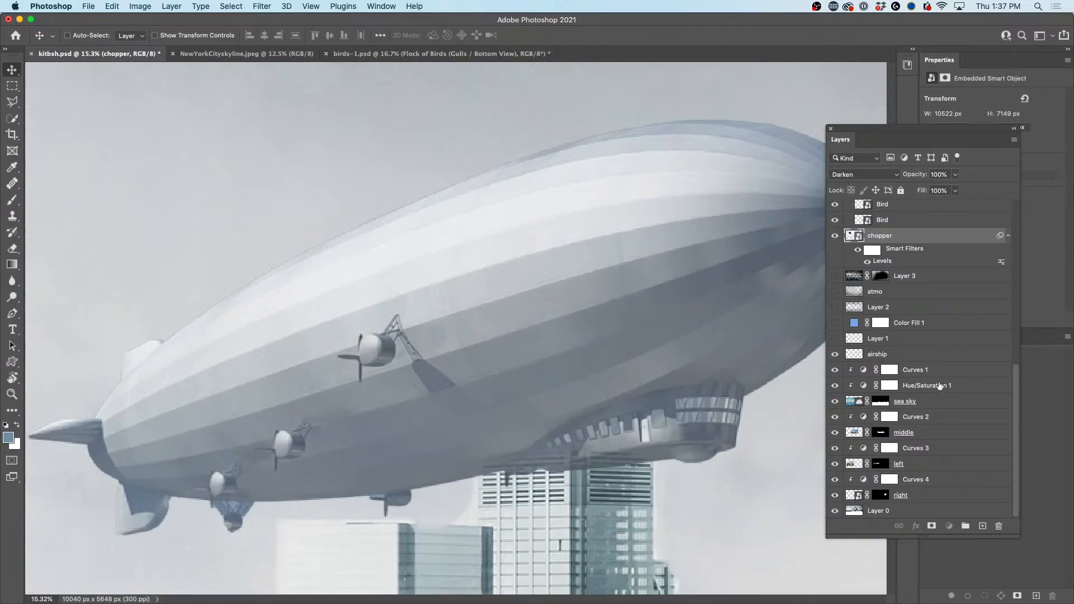
{"action": "left_click", "coordinate": [873, 354]}
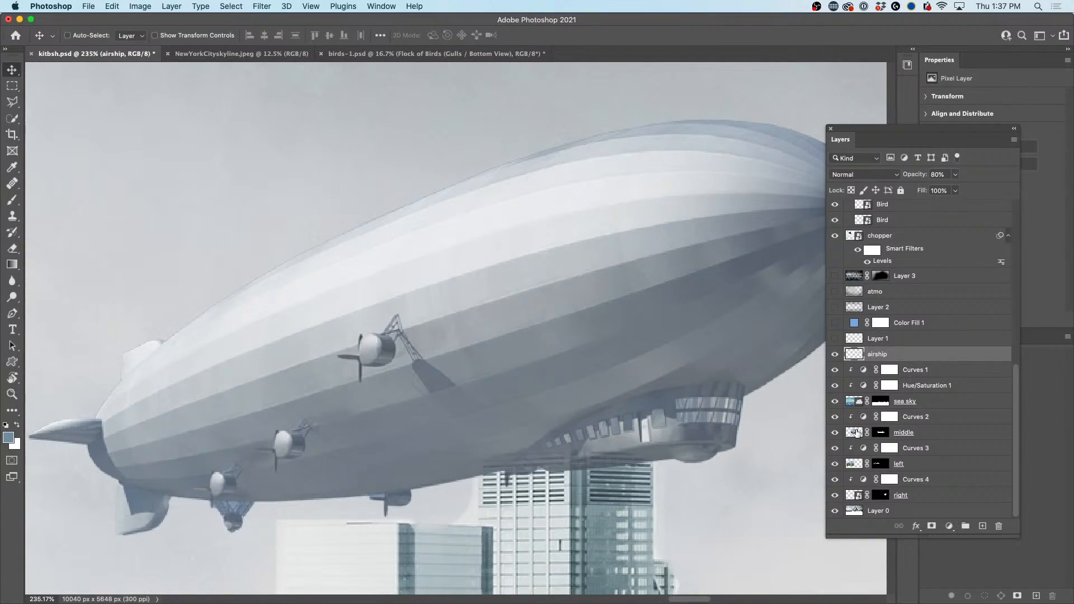
{"action": "key", "text": "super+minus"}
{"action": "left_click", "coordinate": [855, 432]}
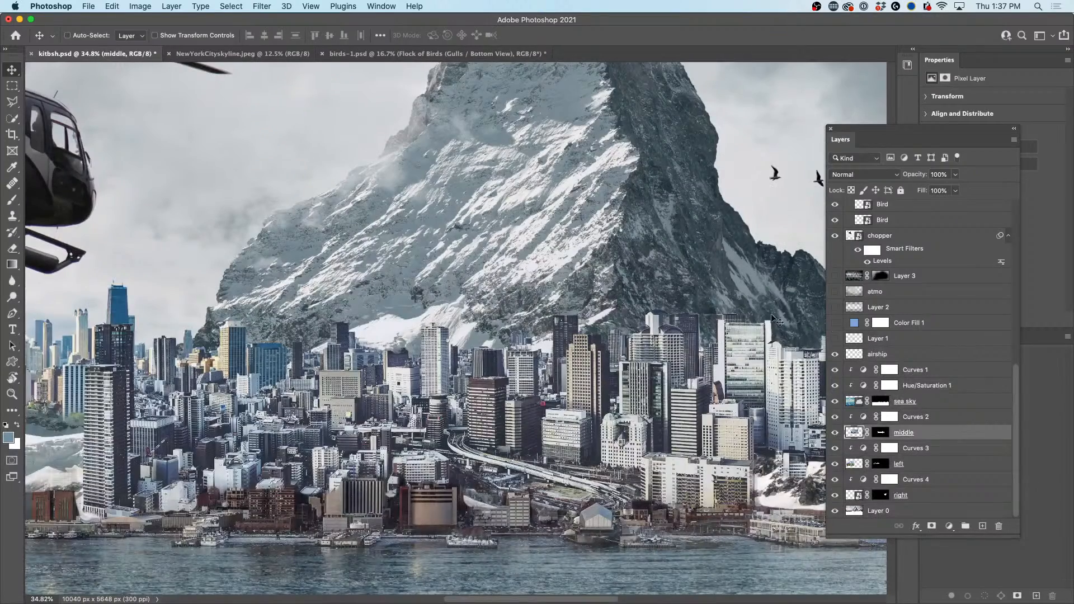
{"action": "scroll", "coordinate": [564, 268], "scroll_direction": "down", "scroll_amount": 3}
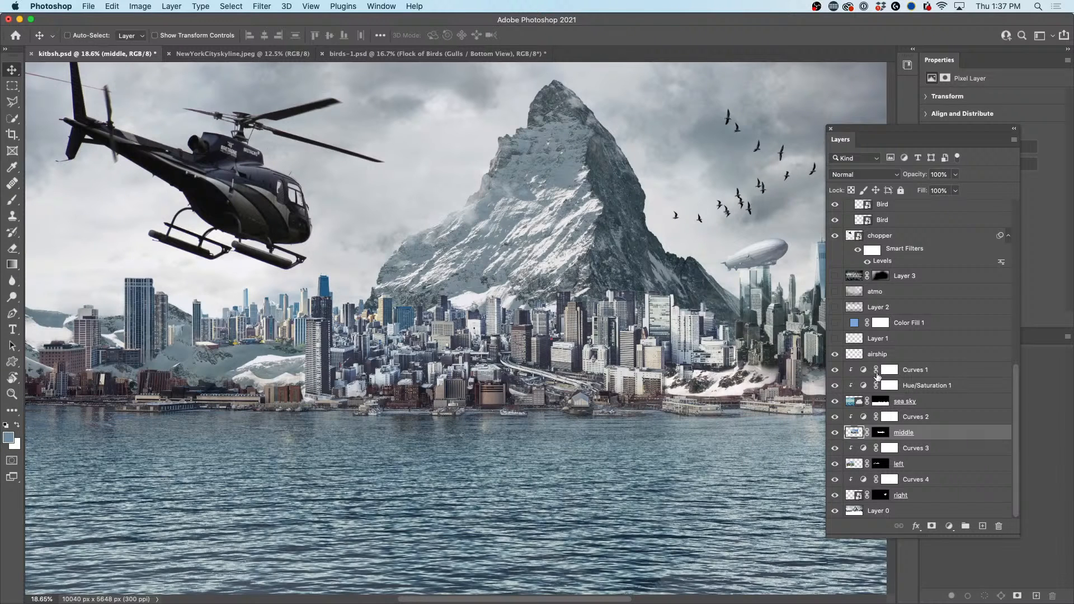
Step: Move the airship layer to directly above Layer 0, then shift the airship slightly up and left and scale it a little smaller
{"action": "left_click_drag", "start_coordinate": [884, 355], "coordinate": [878, 502]}
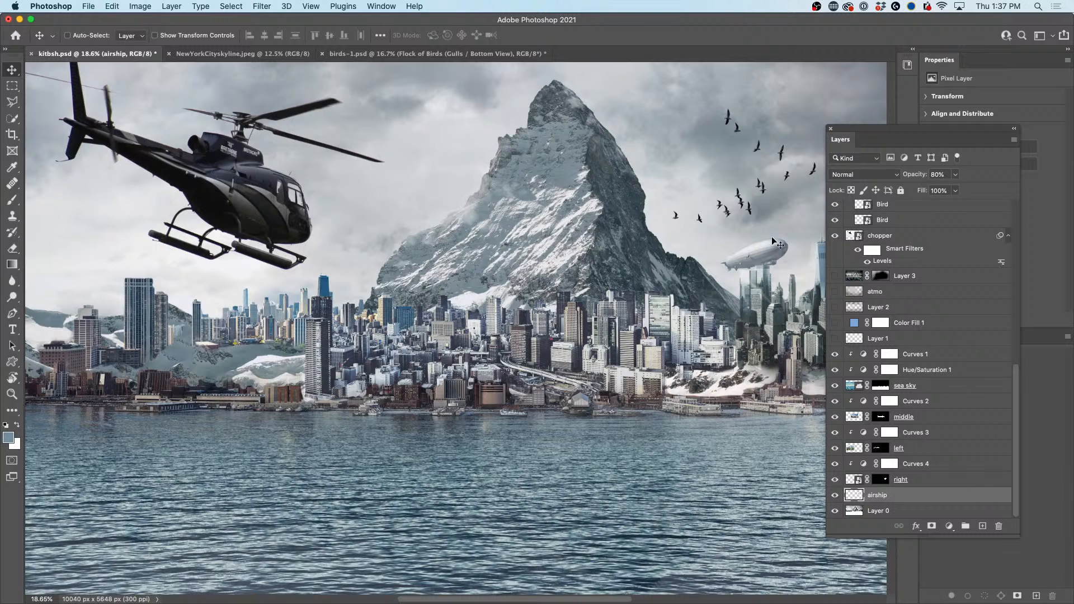
{"action": "left_click_drag", "start_coordinate": [773, 247], "coordinate": [758, 228]}
{"action": "key", "text": "ctrl+t"}
{"action": "key", "text": "Return"}
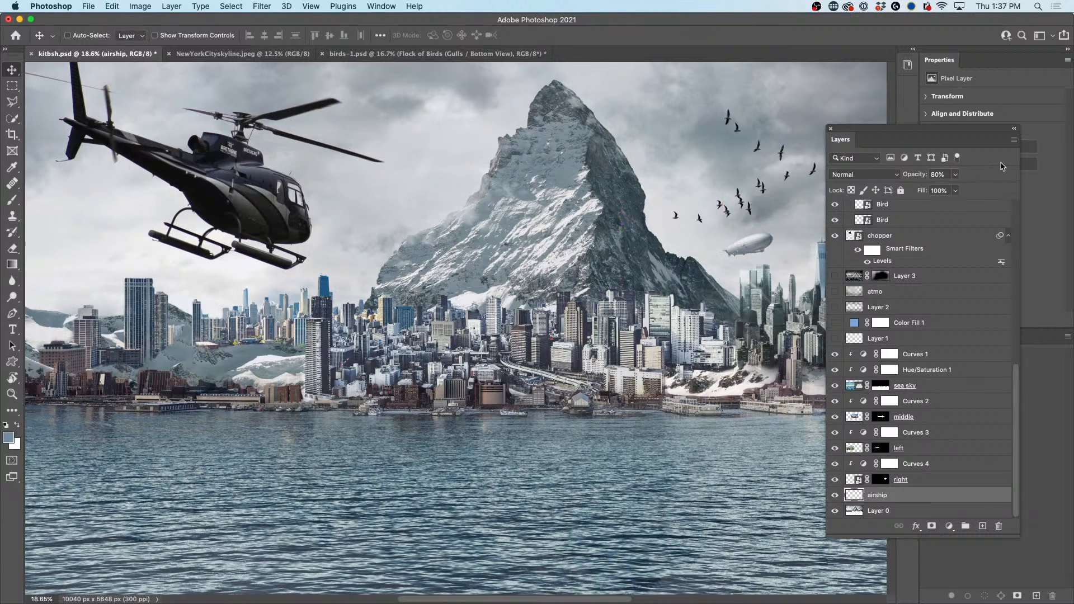
Step: Lower the airship layer's opacity to 54% and collapse the Layers panel to view the whole composite
{"action": "left_click_drag", "start_coordinate": [918, 177], "coordinate": [904, 177]}
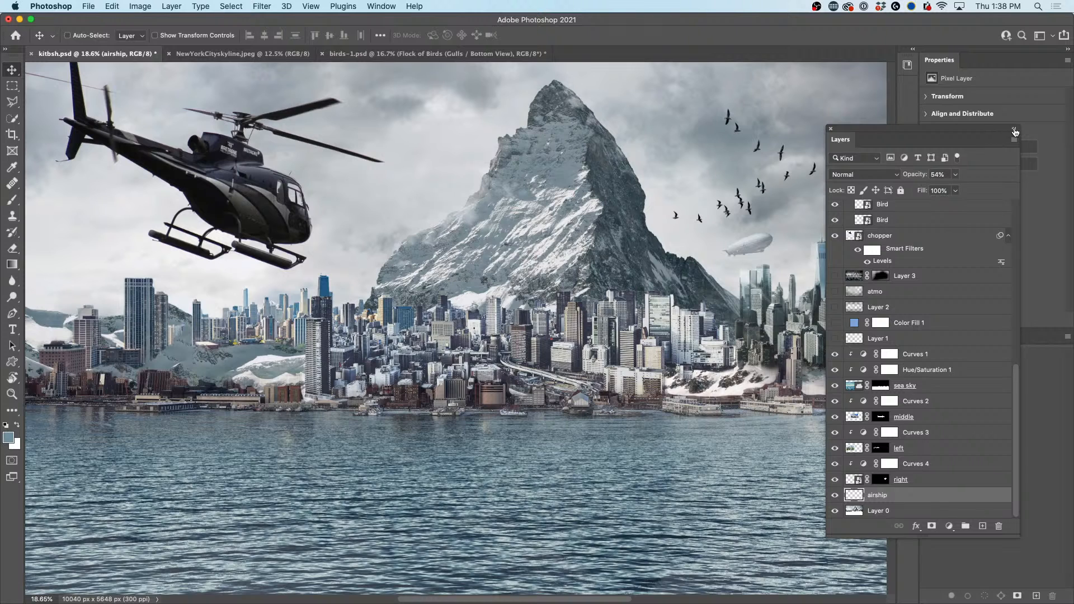
{"action": "left_click", "coordinate": [1015, 132]}
{"action": "scroll", "coordinate": [736, 228], "scroll_direction": "down", "scroll_amount": 3}
{"action": "scroll", "coordinate": [685, 271], "scroll_direction": "up", "scroll_amount": 1}
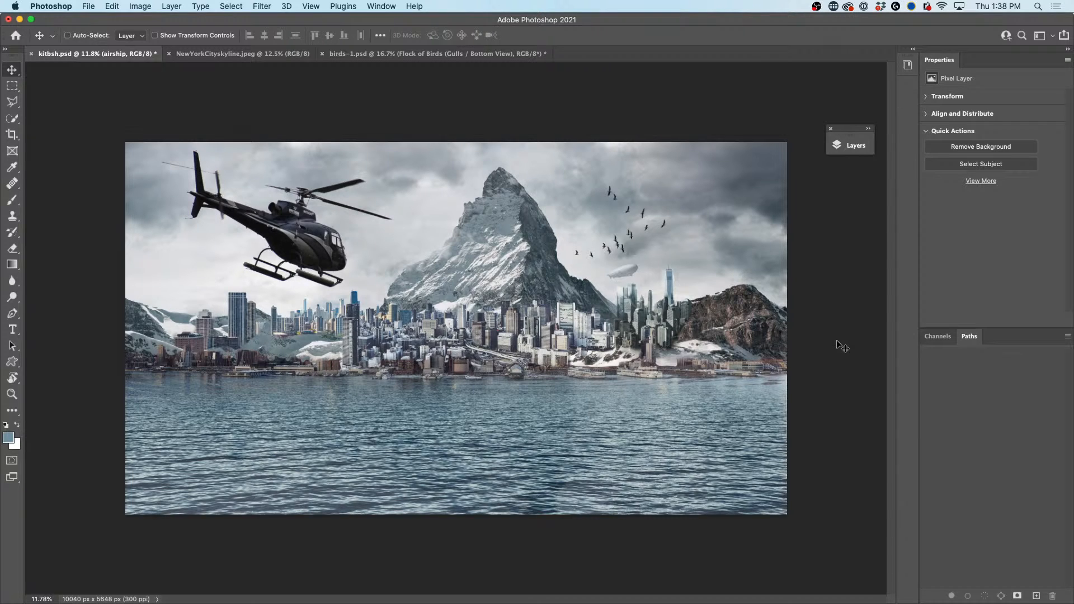
{"action": "scroll", "coordinate": [808, 330], "scroll_direction": "up", "scroll_amount": 2}
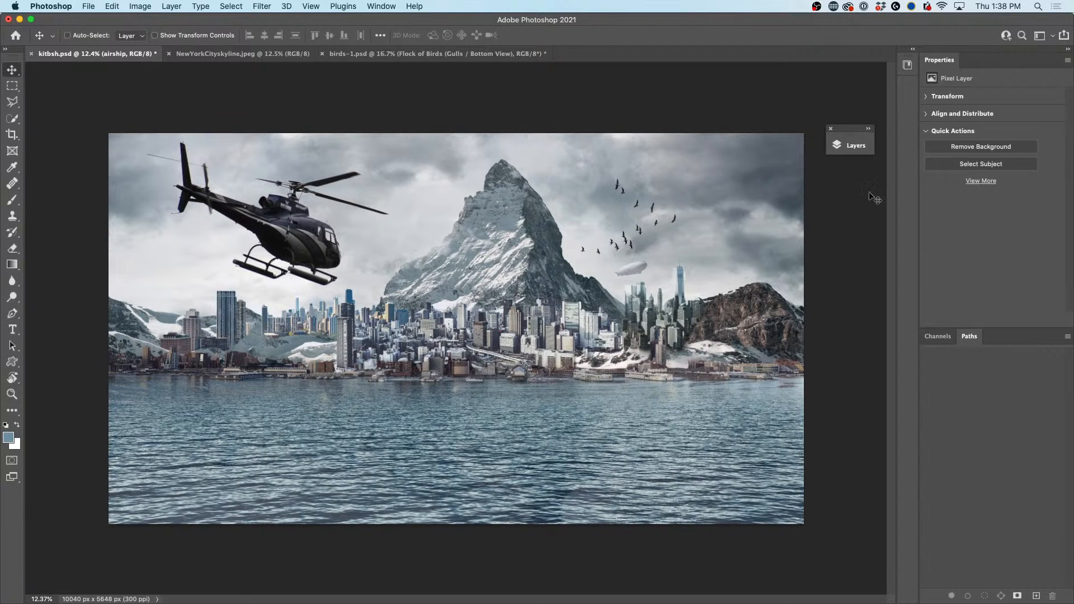
Step: Expand the Layers panel and collapse Group 1 and the Flock of Birds group
{"action": "left_click_drag", "start_coordinate": [860, 149], "coordinate": [863, 149]}
{"action": "left_click", "coordinate": [864, 151]}
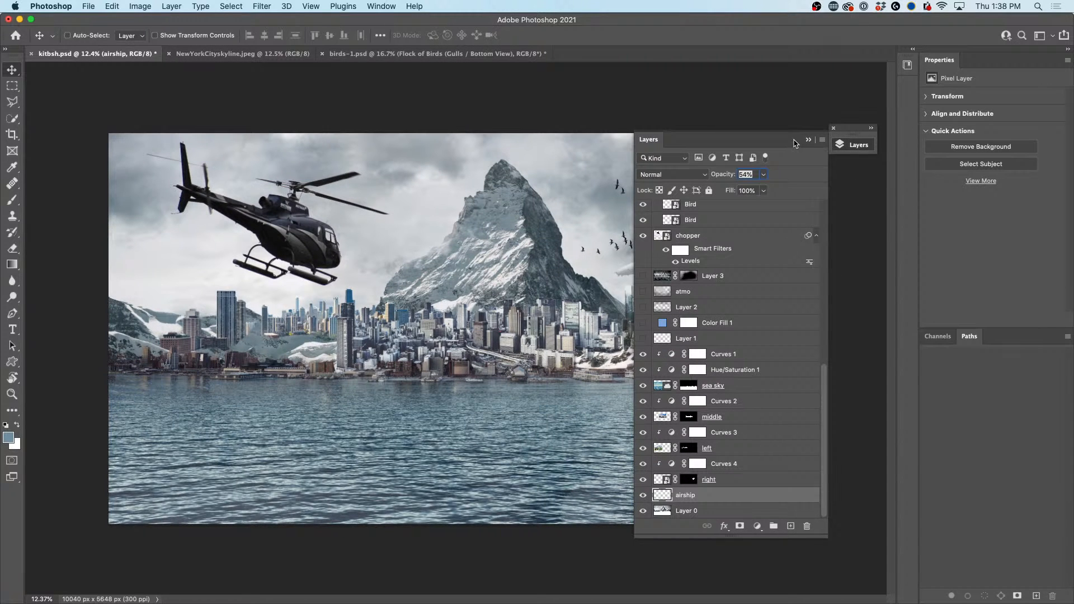
{"action": "scroll", "coordinate": [755, 357], "scroll_direction": "up", "scroll_amount": 10}
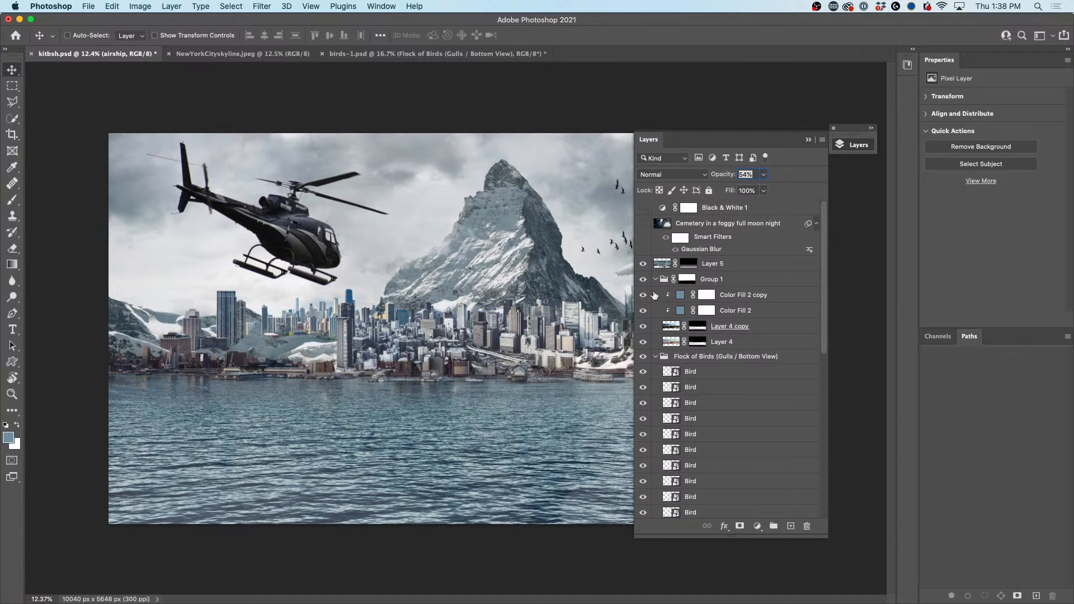
{"action": "left_click", "coordinate": [655, 279]}
{"action": "left_click", "coordinate": [655, 293]}
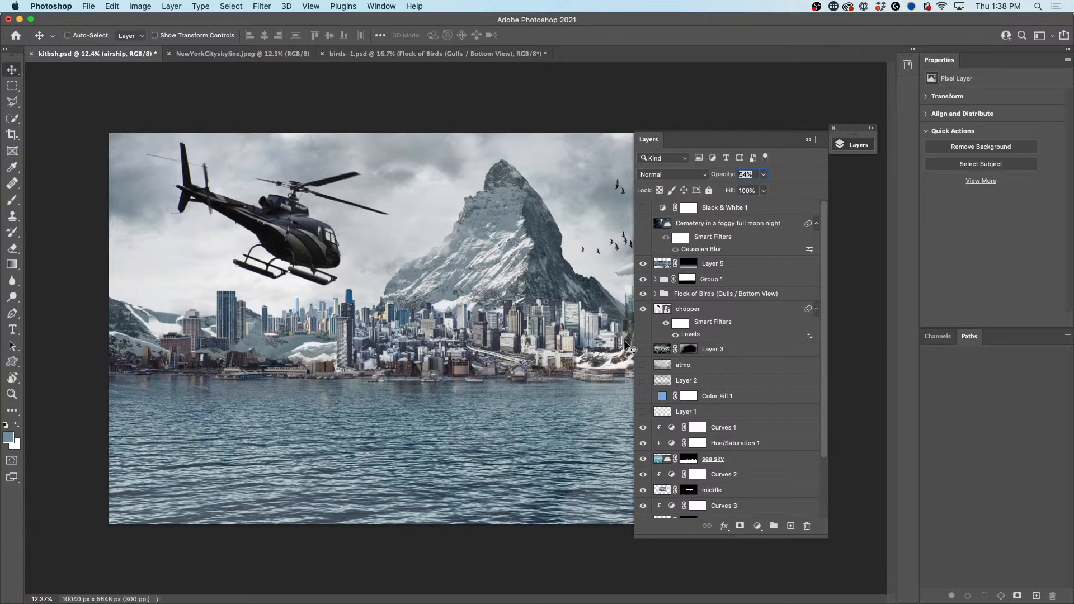
Step: Show the atmo layer, move it to directly below Black & White 1 to preview its effect, and hide it again
{"action": "left_click", "coordinate": [643, 367]}
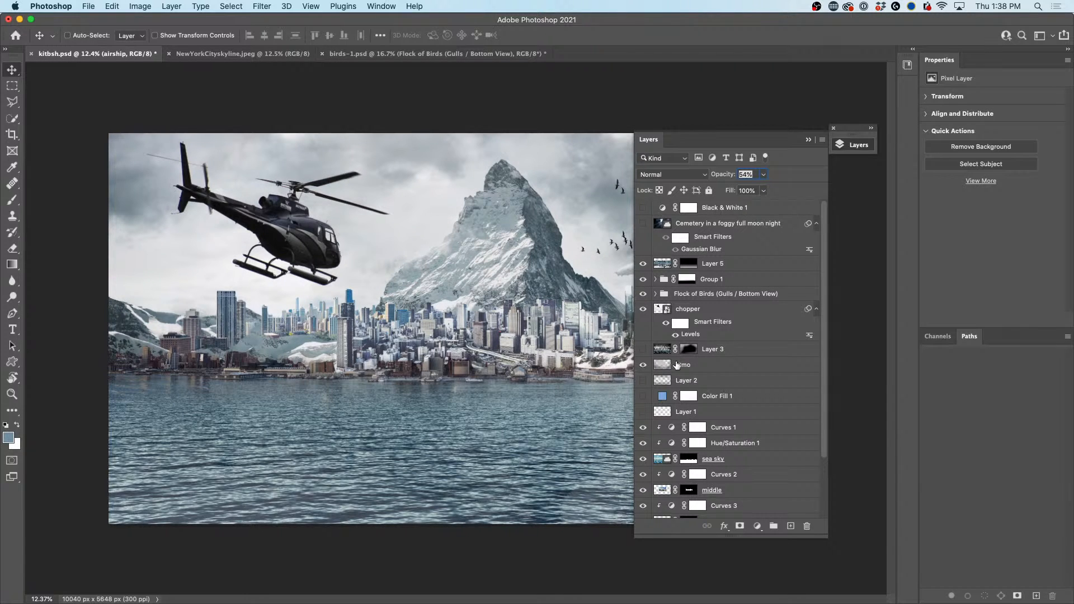
{"action": "left_click_drag", "start_coordinate": [677, 364], "coordinate": [712, 210]}
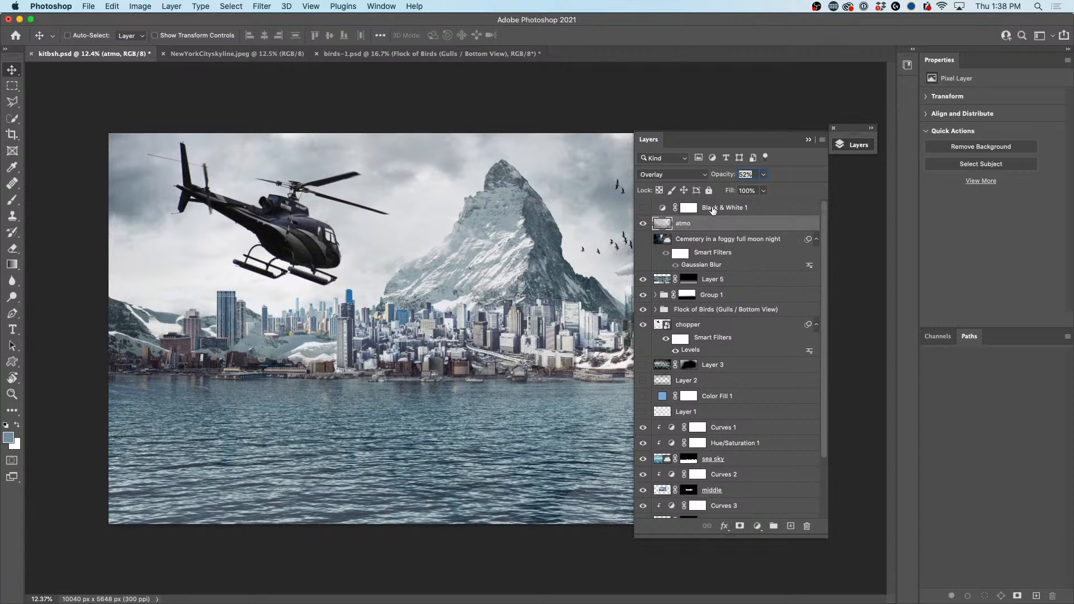
{"action": "left_click_drag", "start_coordinate": [704, 149], "coordinate": [731, 92]}
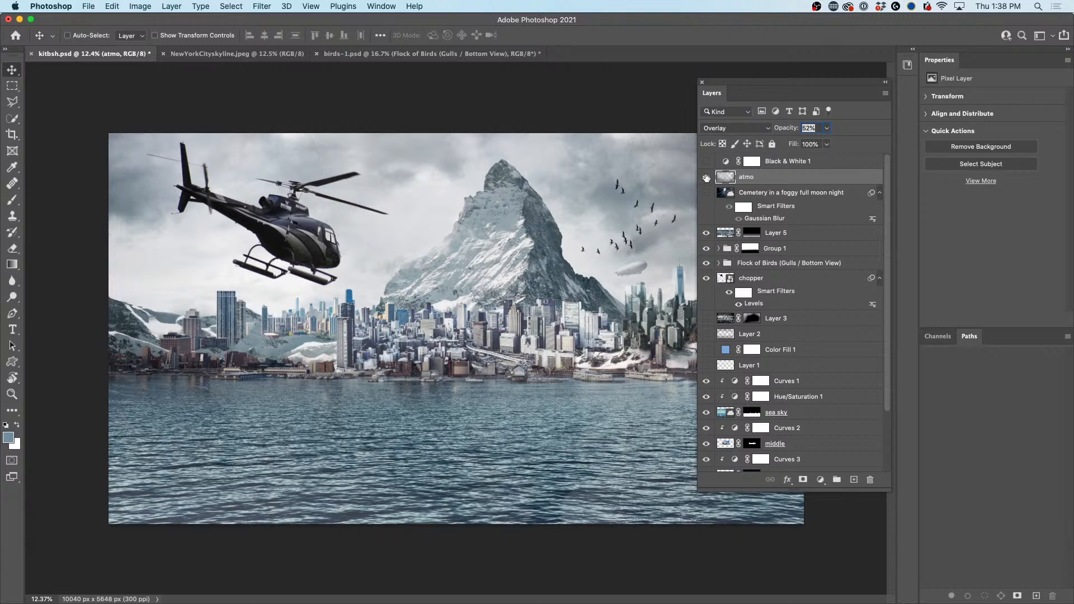
{"action": "left_click", "coordinate": [706, 177]}
Step: Create a new layer above atmo and choose the Soft Fluffy brush from the Cloud and smoke set
{"action": "left_click", "coordinate": [853, 480]}
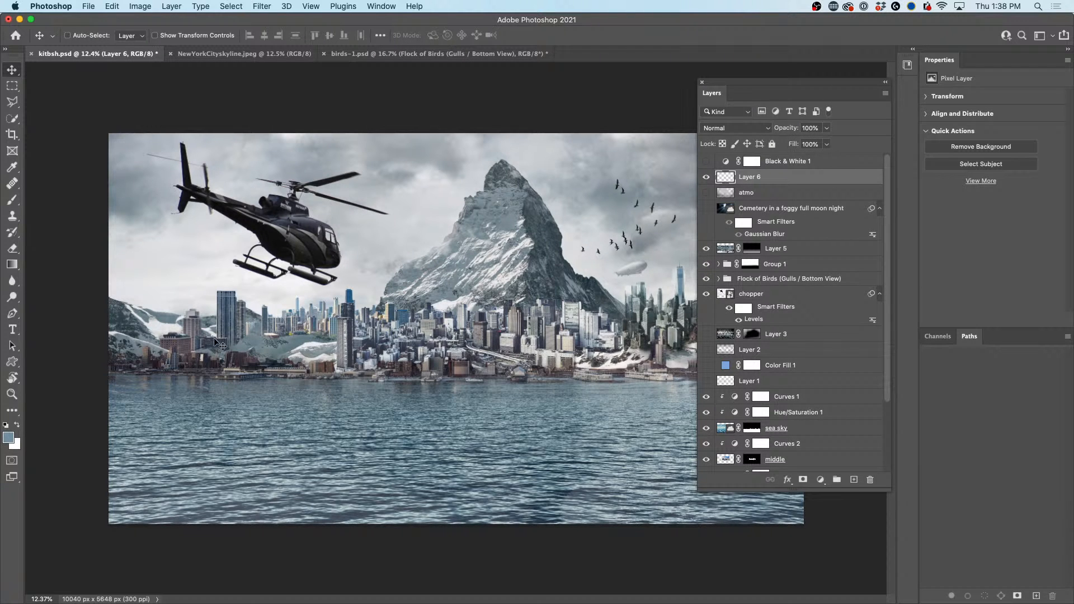
{"action": "key", "text": "b"}
{"action": "left_click", "coordinate": [11, 199]}
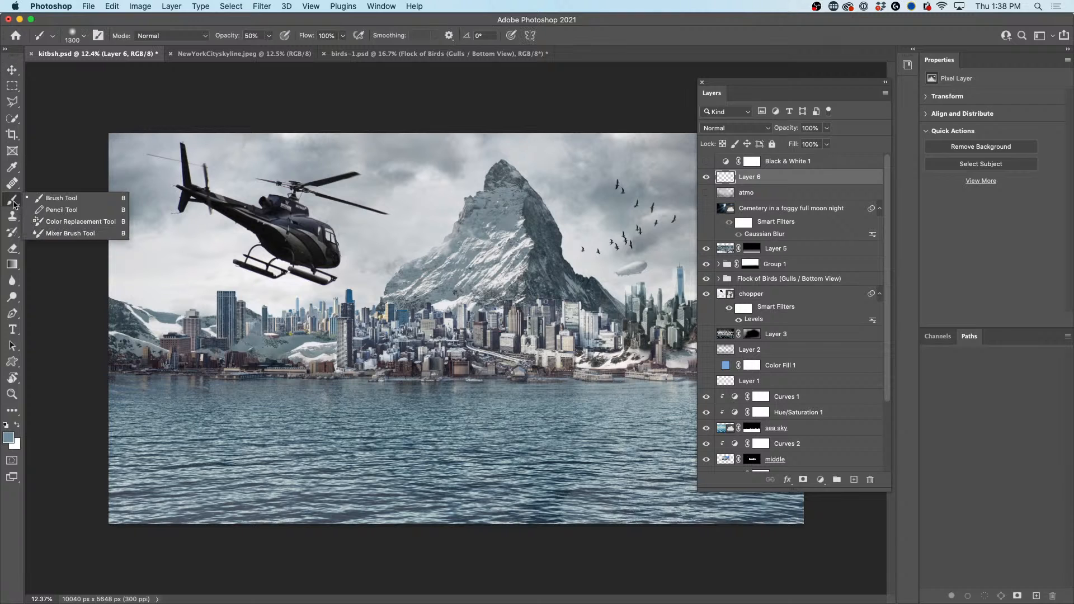
{"action": "left_click", "coordinate": [67, 199]}
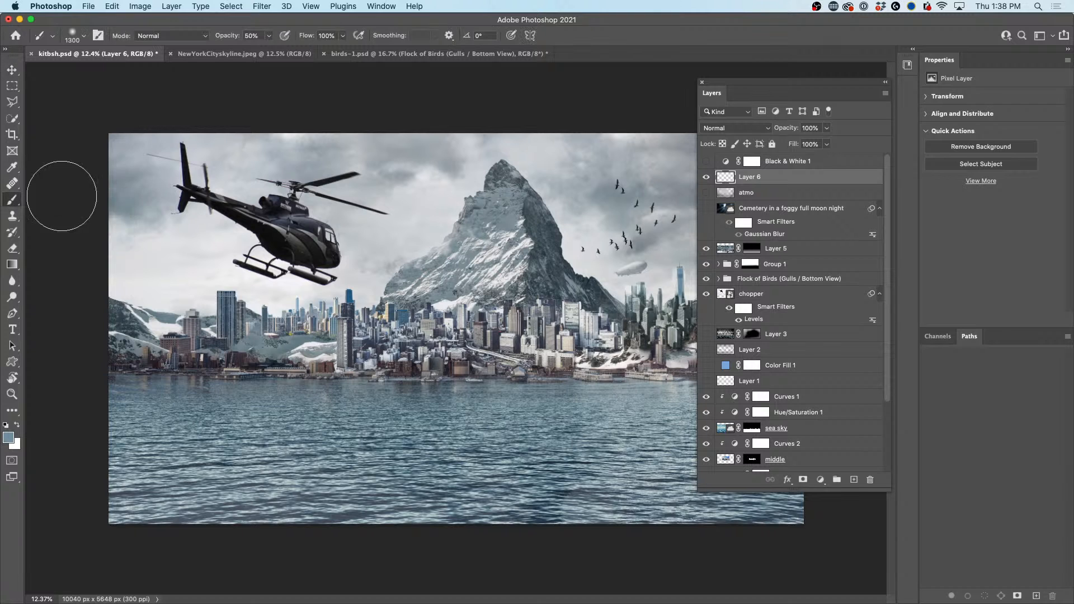
{"action": "left_click", "coordinate": [85, 36]}
{"action": "scroll", "coordinate": [145, 363], "scroll_direction": "down", "scroll_amount": 15}
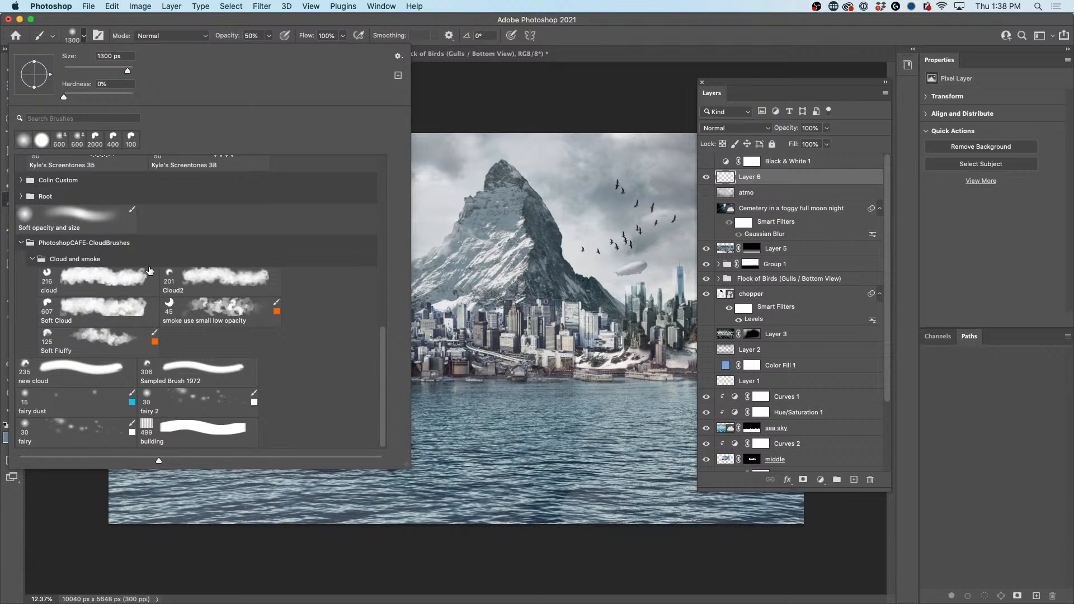
{"action": "left_click", "coordinate": [97, 311]}
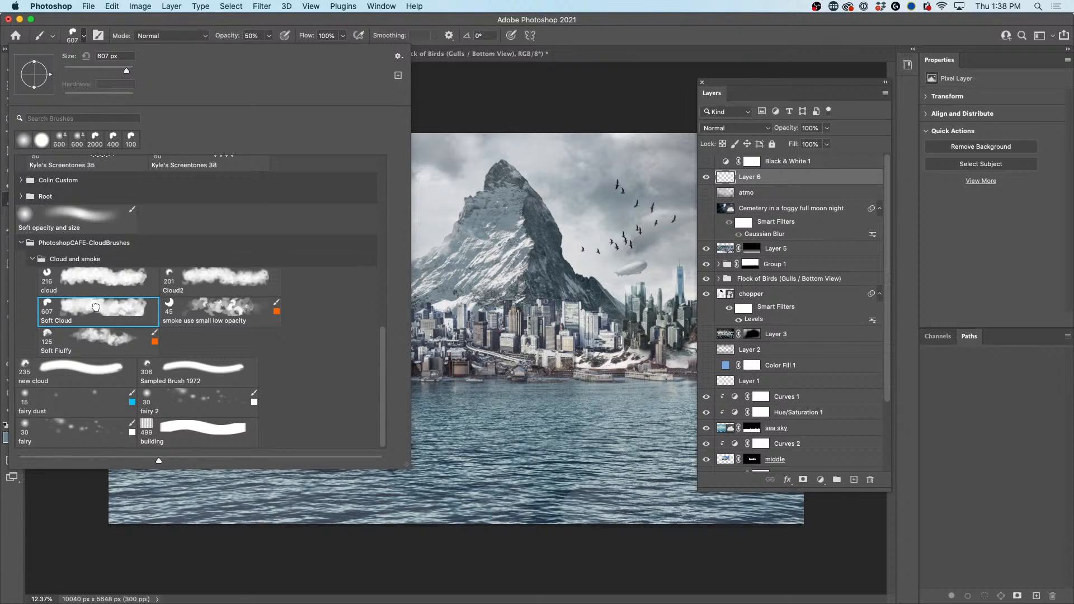
{"action": "left_click", "coordinate": [103, 338]}
{"action": "left_click", "coordinate": [369, 26]}
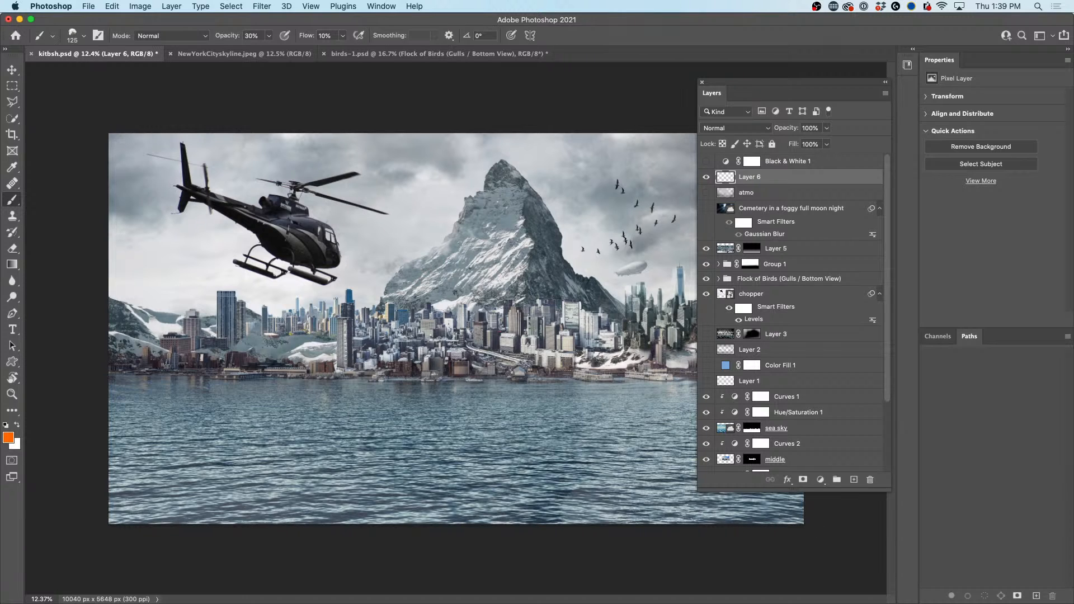
{"action": "key", "text": "F7"}
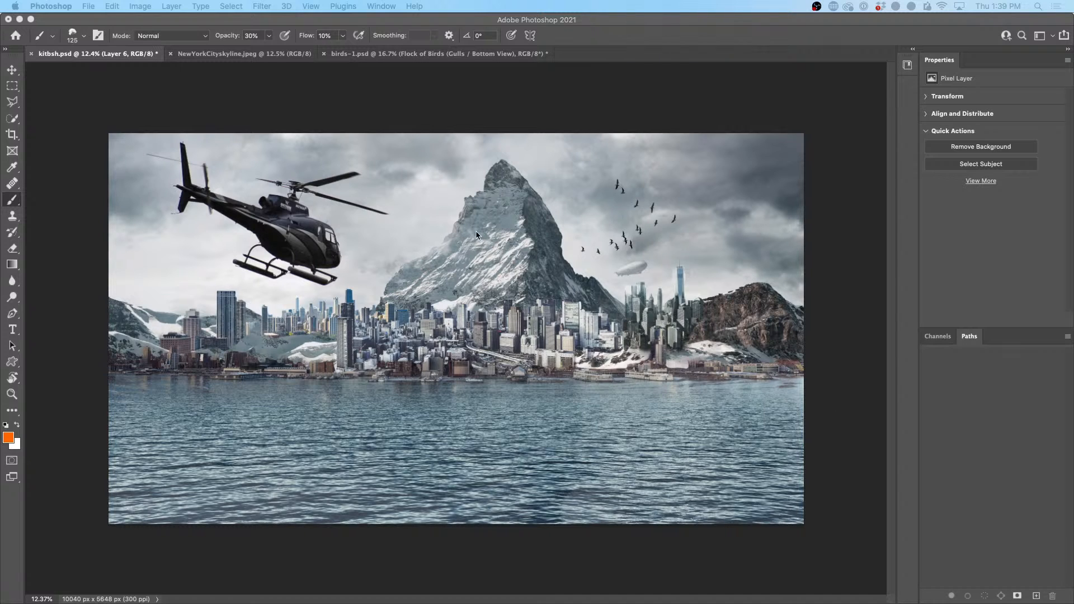
{"action": "left_click", "coordinate": [12, 70]}
{"action": "key", "text": "F7"}
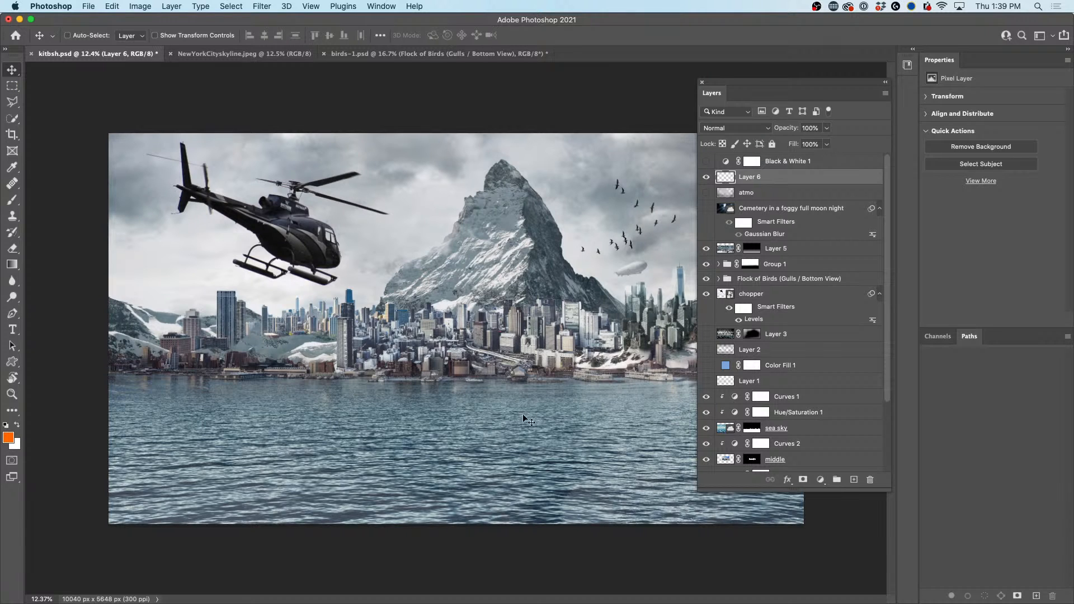
Step: Return to the Brush tool with white as the foreground colour and enlarge the Soft Fluffy brush
{"action": "key", "text": "b"}
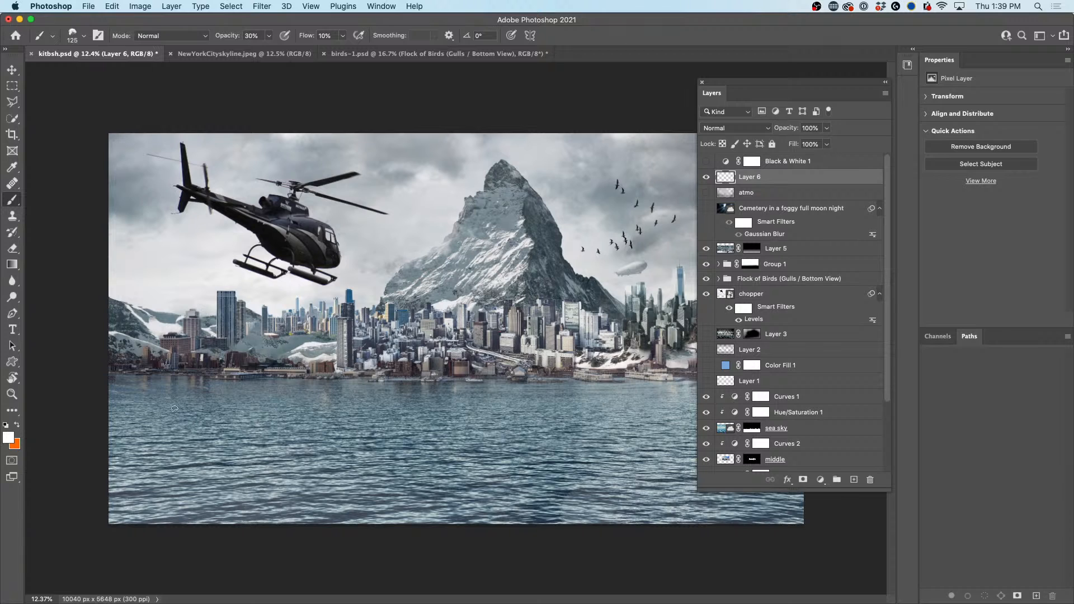
{"action": "left_click", "coordinate": [15, 202]}
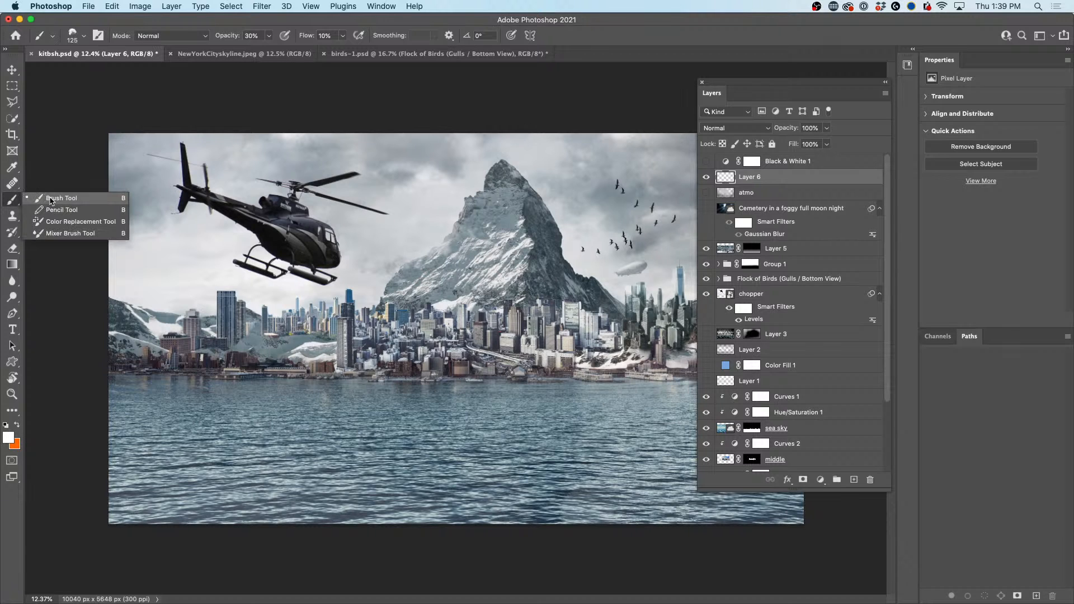
{"action": "left_click", "coordinate": [51, 199]}
{"action": "left_click", "coordinate": [85, 38]}
{"action": "left_click", "coordinate": [83, 38]}
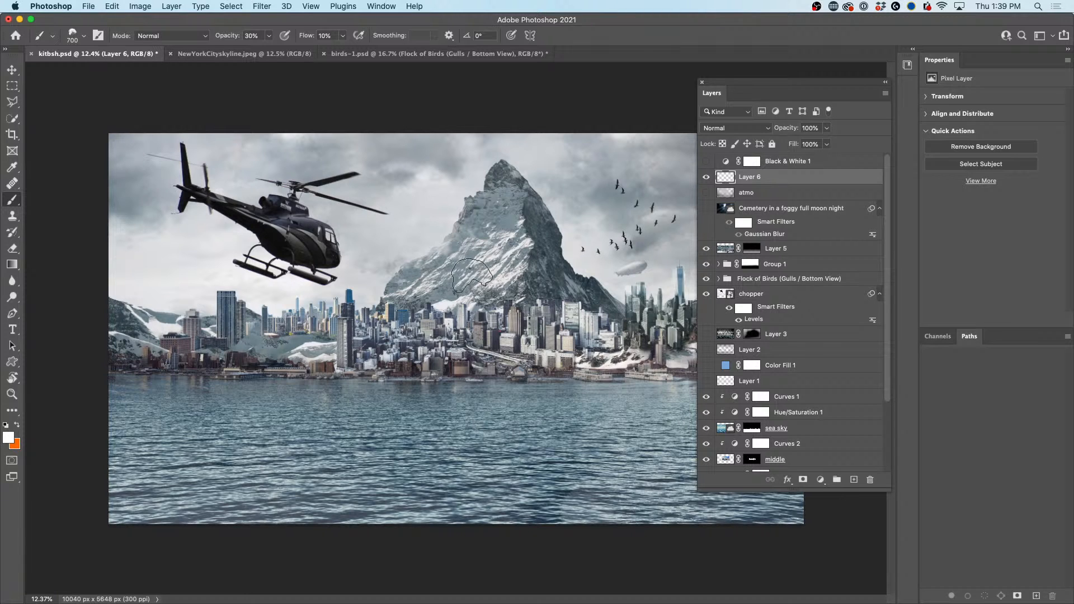
{"action": "key", "text": "bracketright"}
{"action": "key", "text": "bracketright"}
Step: Set the foreground colour to the light grey #cbc9c9
{"action": "left_click", "coordinate": [14, 437]}
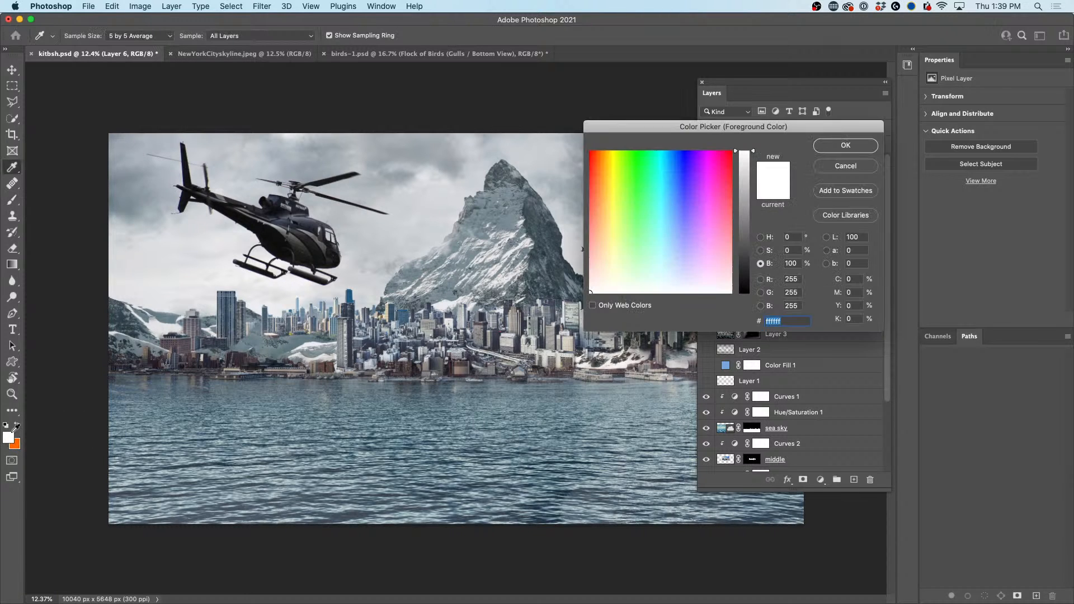
{"action": "left_click", "coordinate": [609, 281]}
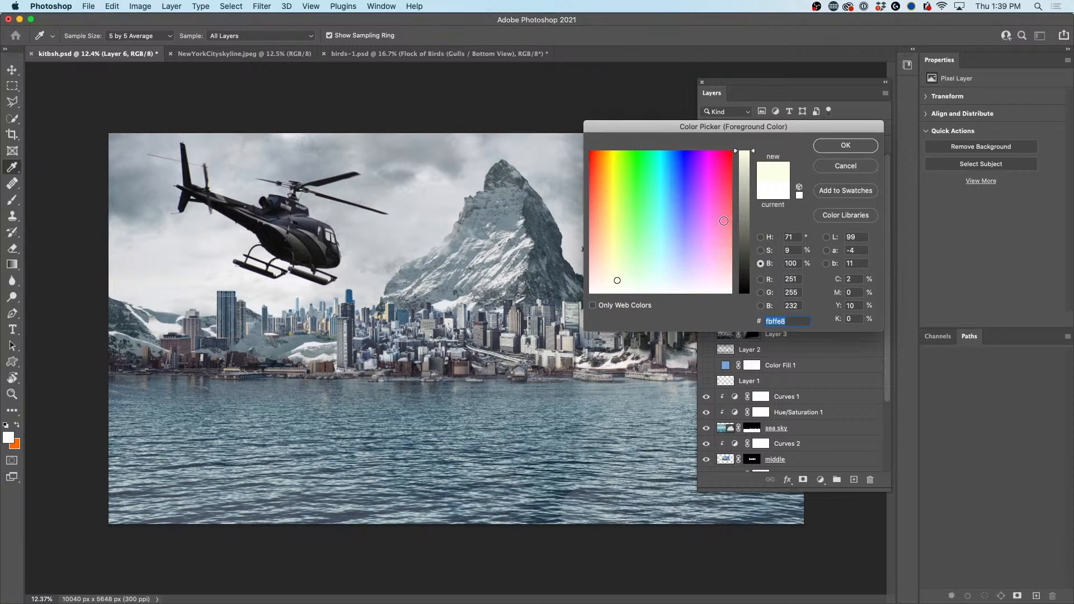
{"action": "left_click_drag", "start_coordinate": [737, 152], "coordinate": [738, 174]}
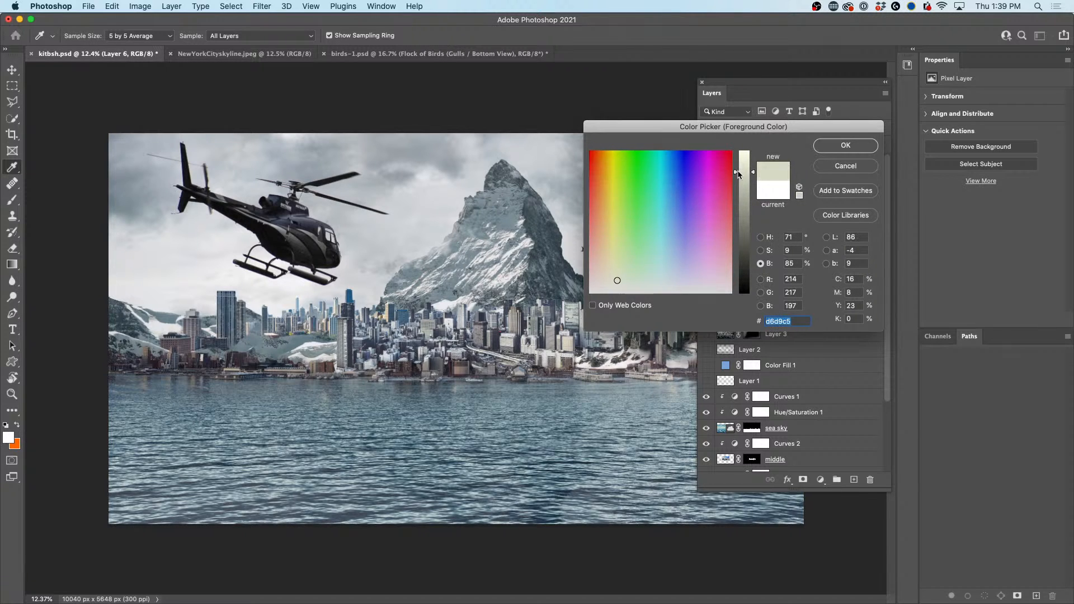
{"action": "left_click", "coordinate": [594, 277]}
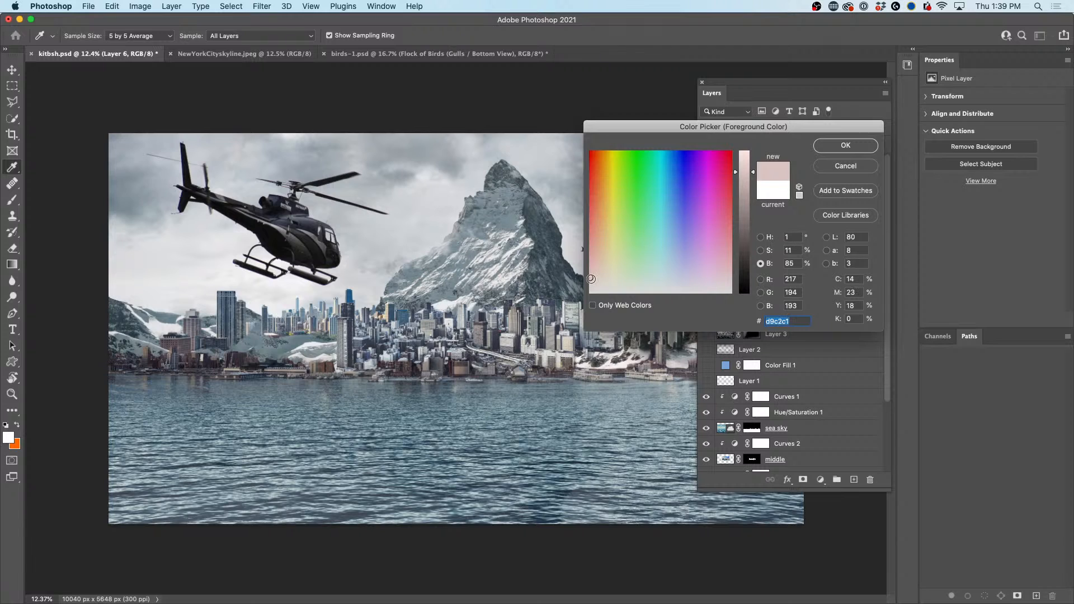
{"action": "left_click", "coordinate": [764, 238]}
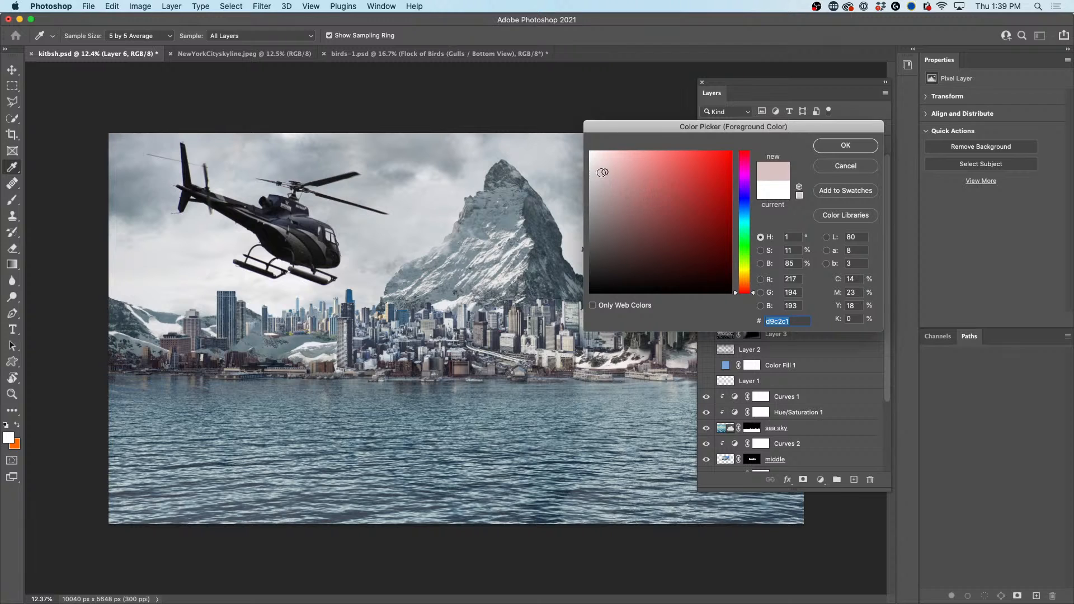
{"action": "left_click_drag", "start_coordinate": [602, 172], "coordinate": [591, 179]}
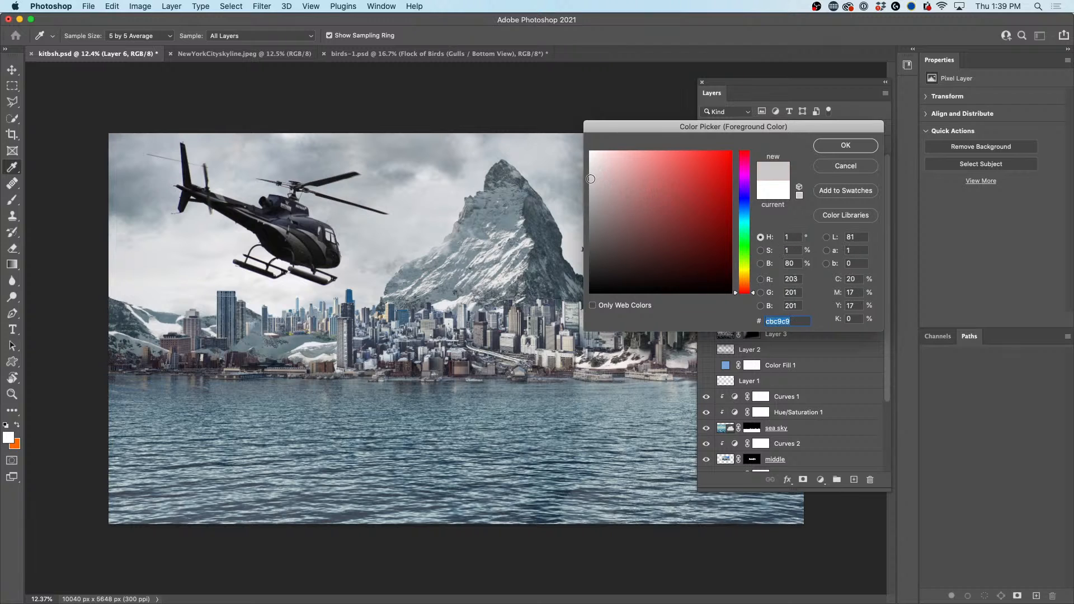
{"action": "left_click", "coordinate": [844, 146]}
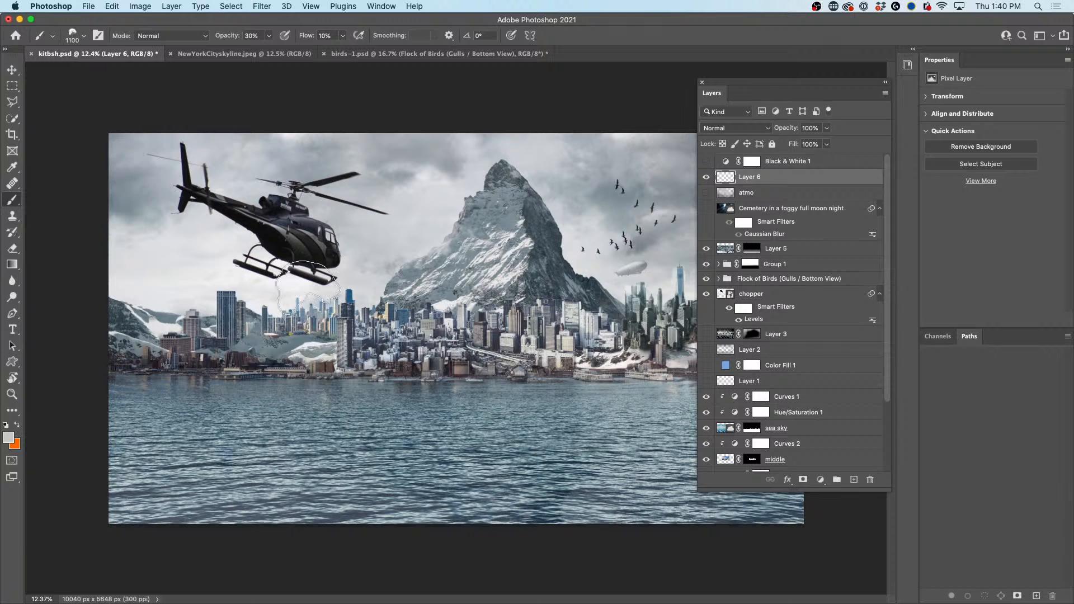
Step: Set the cloud brush to 1400 px with 100% opacity and 40% flow
{"action": "key", "text": "bracketright"}
{"action": "key", "text": "bracketright"}
{"action": "key", "text": "bracketright"}
{"action": "key", "text": "bracketright"}
{"action": "key", "text": "bracketright"}
{"action": "key", "text": "bracketright"}
{"action": "left_click", "coordinate": [705, 177]}
{"action": "left_click_drag", "start_coordinate": [306, 36], "coordinate": [302, 36]}
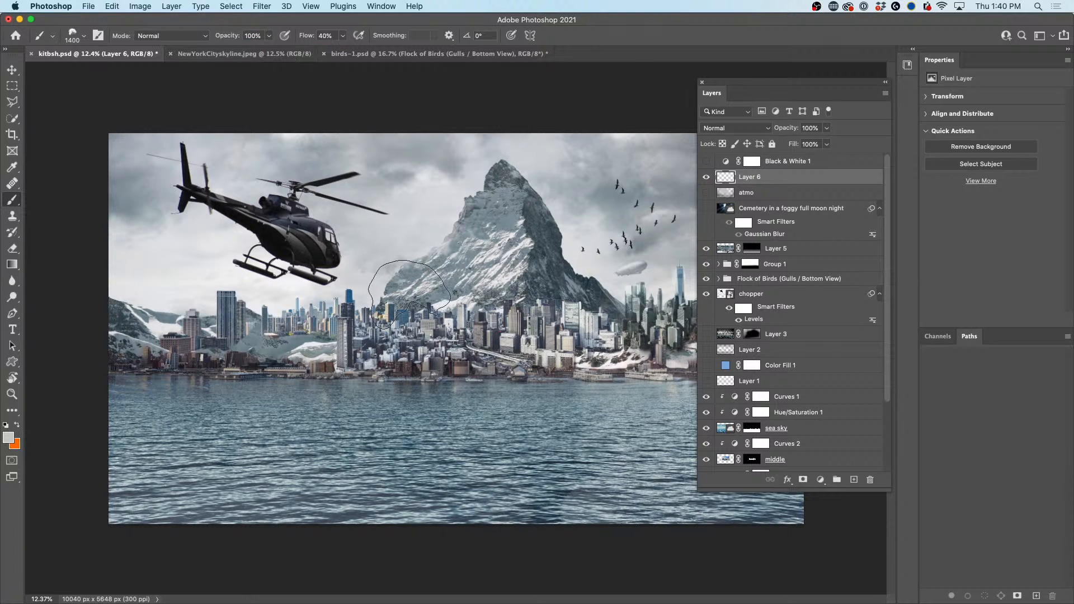
Step: Paint soft grey haze on Layer 6 over the city, its left side and the shoreline
{"action": "mouse_move", "coordinate": [411, 333]}
{"action": "left_mouse_down"}
{"action": "mouse_move", "coordinate": [290, 330]}
{"action": "mouse_move", "coordinate": [218, 352]}
{"action": "mouse_move", "coordinate": [112, 321]}
{"action": "left_mouse_up"}
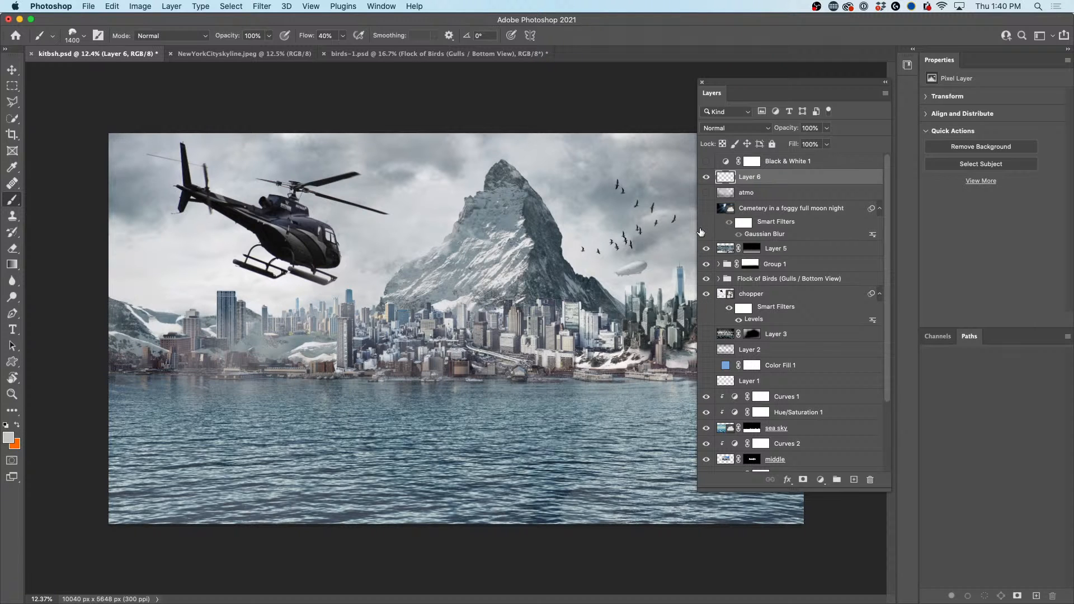
{"action": "left_click_drag", "start_coordinate": [736, 84], "coordinate": [855, 92]}
{"action": "mouse_move", "coordinate": [593, 310]}
{"action": "left_mouse_down"}
{"action": "mouse_move", "coordinate": [457, 348]}
{"action": "mouse_move", "coordinate": [447, 319]}
{"action": "mouse_move", "coordinate": [395, 342]}
{"action": "mouse_move", "coordinate": [432, 355]}
{"action": "mouse_move", "coordinate": [569, 354]}
{"action": "mouse_move", "coordinate": [575, 321]}
{"action": "mouse_move", "coordinate": [628, 380]}
{"action": "mouse_move", "coordinate": [673, 383]}
{"action": "mouse_move", "coordinate": [736, 316]}
{"action": "mouse_move", "coordinate": [753, 383]}
{"action": "mouse_move", "coordinate": [566, 413]}
{"action": "mouse_move", "coordinate": [467, 404]}
{"action": "mouse_move", "coordinate": [289, 418]}
{"action": "mouse_move", "coordinate": [180, 404]}
{"action": "mouse_move", "coordinate": [244, 392]}
{"action": "left_mouse_up"}
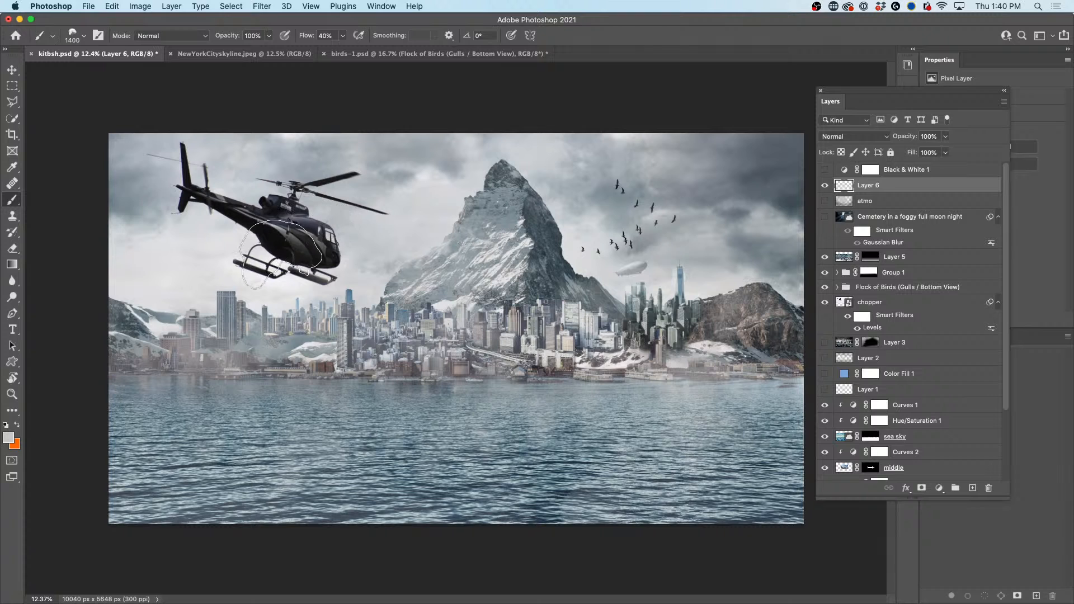
Step: Reduce the brush to 1100 px and paint a light haze over the helicopter's body and skids
{"action": "key", "text": "bracketleft"}
{"action": "key", "text": "bracketleft"}
{"action": "key", "text": "bracketleft"}
{"action": "mouse_move", "coordinate": [203, 199]}
{"action": "left_mouse_down"}
{"action": "mouse_move", "coordinate": [299, 232]}
{"action": "mouse_move", "coordinate": [322, 210]}
{"action": "left_mouse_up"}
{"action": "mouse_move", "coordinate": [274, 274]}
{"action": "left_mouse_down"}
{"action": "mouse_move", "coordinate": [317, 249]}
{"action": "mouse_move", "coordinate": [263, 263]}
{"action": "mouse_move", "coordinate": [246, 290]}
{"action": "left_mouse_up"}
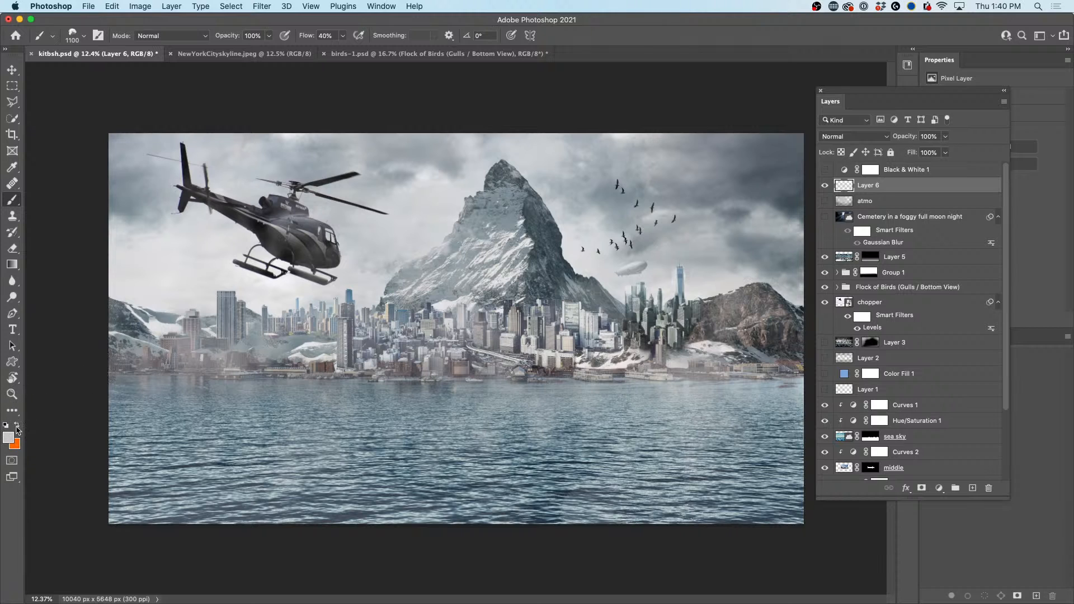
Step: Lighten the foreground colour to #dfdede
{"action": "left_click", "coordinate": [9, 438]}
{"action": "left_click_drag", "start_coordinate": [587, 198], "coordinate": [590, 168]}
{"action": "left_click", "coordinate": [844, 146]}
Step: Reduce the brush to 600 px and paint low mist along the left part of the shoreline
{"action": "key", "text": "bracketleft"}
{"action": "key", "text": "bracketleft"}
{"action": "key", "text": "bracketleft"}
{"action": "key", "text": "bracketleft"}
{"action": "mouse_move", "coordinate": [139, 357]}
{"action": "left_mouse_down"}
{"action": "mouse_move", "coordinate": [123, 336]}
{"action": "mouse_move", "coordinate": [136, 374]}
{"action": "mouse_move", "coordinate": [167, 392]}
{"action": "mouse_move", "coordinate": [235, 383]}
{"action": "mouse_move", "coordinate": [343, 397]}
{"action": "mouse_move", "coordinate": [293, 393]}
{"action": "left_mouse_up"}
{"action": "key", "text": "bracketleft"}
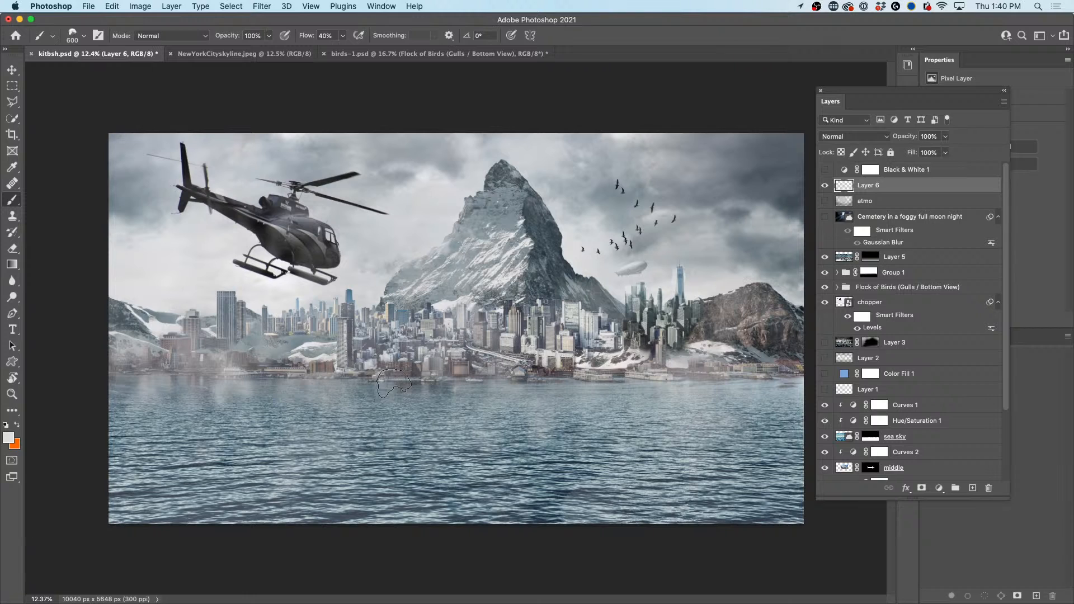
Step: Undo the last stroke and, with brush opacity at 12%, paint faint mist along the whole shoreline and up the right-hand hills
{"action": "key", "text": "super+z"}
{"action": "key", "text": "1"}
{"action": "key", "text": "2"}
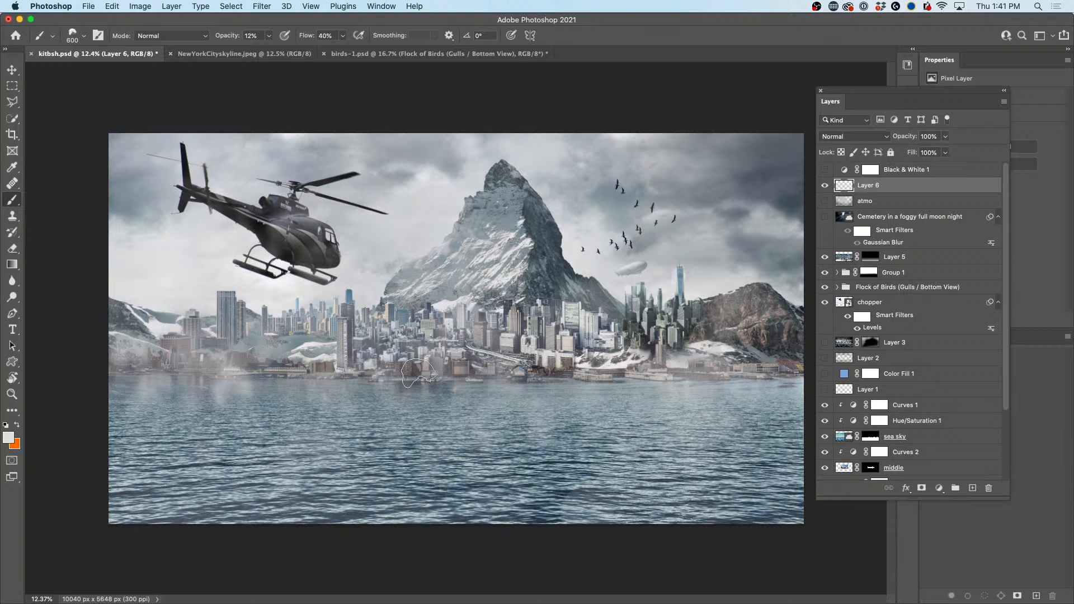
{"action": "mouse_move", "coordinate": [418, 373]}
{"action": "left_mouse_down"}
{"action": "mouse_move", "coordinate": [792, 369]}
{"action": "mouse_move", "coordinate": [770, 323]}
{"action": "mouse_move", "coordinate": [756, 349]}
{"action": "mouse_move", "coordinate": [731, 350]}
{"action": "mouse_move", "coordinate": [767, 362]}
{"action": "mouse_move", "coordinate": [747, 335]}
{"action": "mouse_move", "coordinate": [811, 316]}
{"action": "mouse_move", "coordinate": [772, 309]}
{"action": "mouse_move", "coordinate": [784, 331]}
{"action": "mouse_move", "coordinate": [720, 361]}
{"action": "left_mouse_up"}
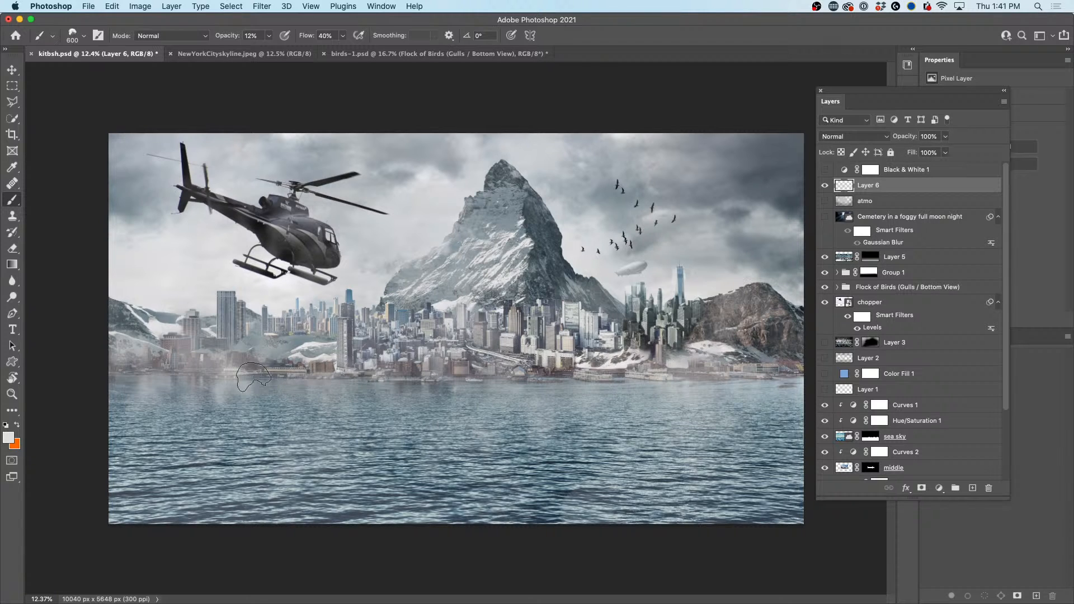
{"action": "mouse_move", "coordinate": [253, 378]}
{"action": "left_mouse_down"}
{"action": "mouse_move", "coordinate": [198, 391]}
{"action": "mouse_move", "coordinate": [94, 386]}
{"action": "mouse_move", "coordinate": [118, 360]}
{"action": "mouse_move", "coordinate": [233, 352]}
{"action": "mouse_move", "coordinate": [120, 340]}
{"action": "left_mouse_up"}
{"action": "left_click_drag", "start_coordinate": [246, 367], "coordinate": [442, 355]}
{"action": "mouse_move", "coordinate": [633, 364]}
{"action": "left_mouse_down"}
{"action": "mouse_move", "coordinate": [664, 356]}
{"action": "mouse_move", "coordinate": [718, 369]}
{"action": "mouse_move", "coordinate": [749, 359]}
{"action": "mouse_move", "coordinate": [790, 327]}
{"action": "mouse_move", "coordinate": [773, 311]}
{"action": "left_mouse_up"}
Step: Resize the cloud brush to 900 px and set the foreground colour to a darker neutral grey
{"action": "key", "text": "bracketright"}
{"action": "key", "text": "bracketright"}
{"action": "key", "text": "bracketright"}
{"action": "key", "text": "bracketright"}
{"action": "key", "text": "bracketright"}
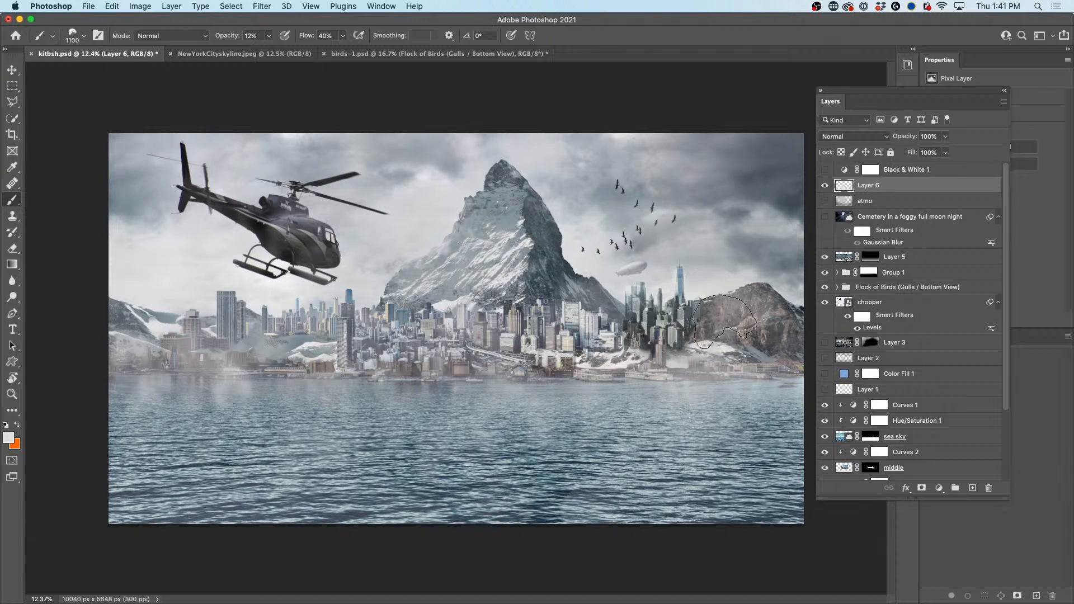
{"action": "key", "text": "bracketleft"}
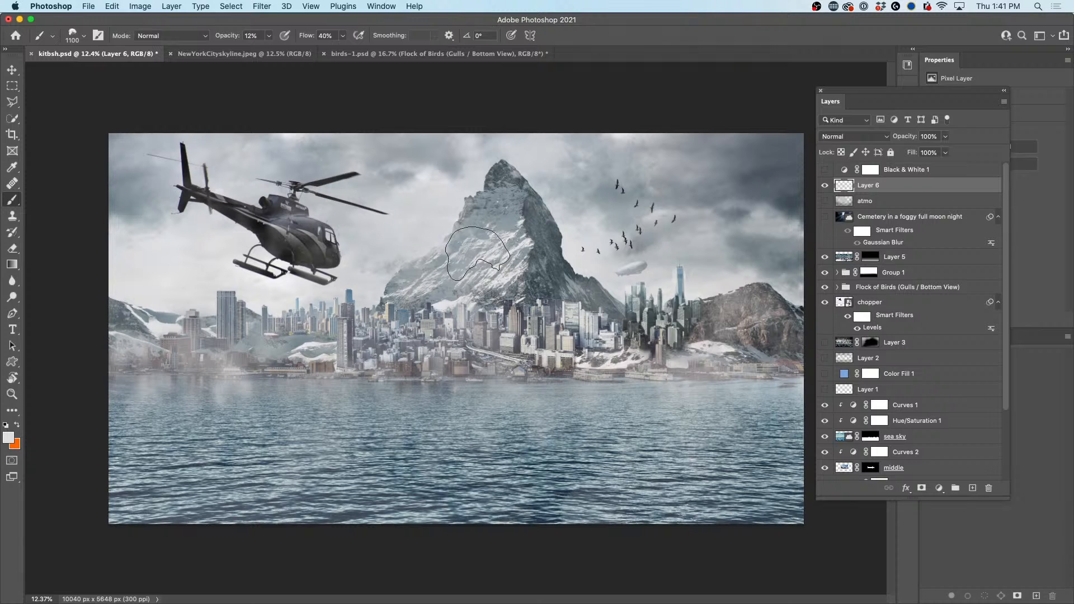
{"action": "key", "text": "bracketleft"}
{"action": "left_click", "coordinate": [9, 438]}
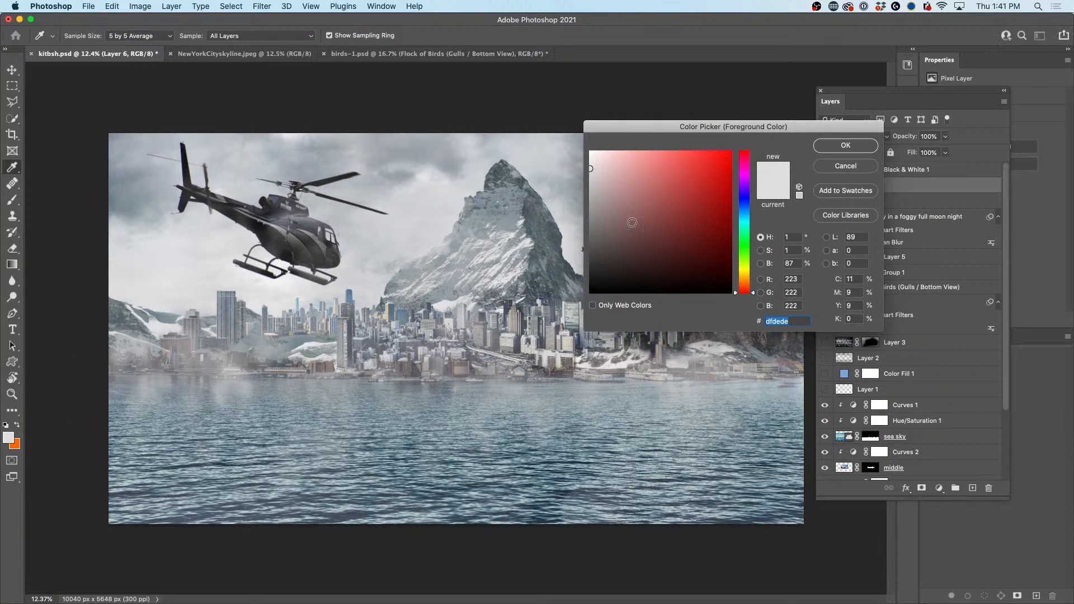
{"action": "left_click", "coordinate": [592, 197]}
{"action": "left_click", "coordinate": [845, 145]}
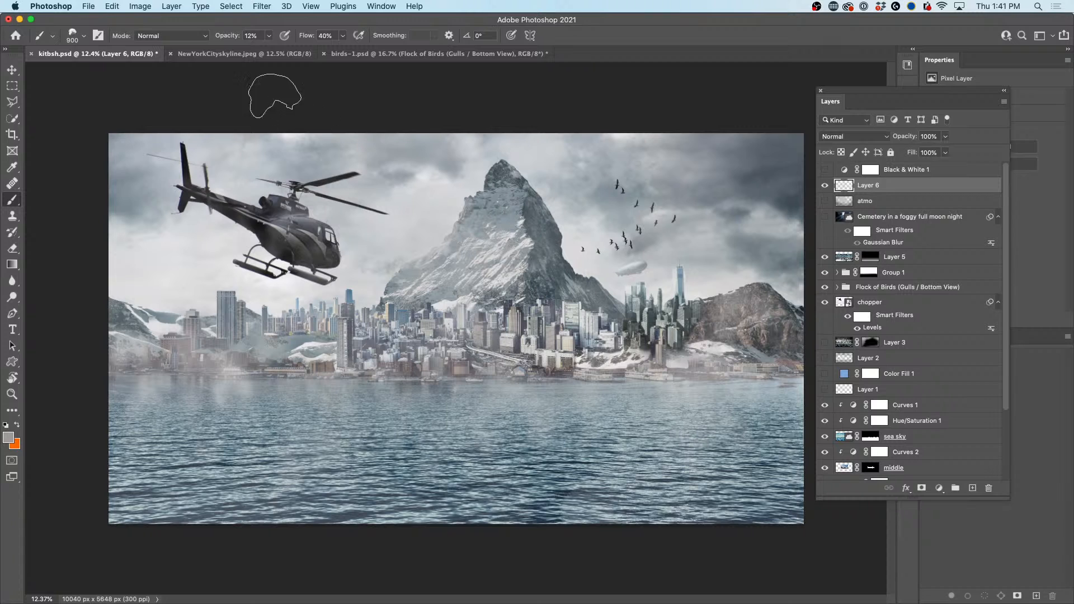
Step: Set the cloud brush to 100% opacity and 18% flow, paint grey haze around the mountain, and reduce the brush to 500 px
{"action": "mouse_move", "coordinate": [228, 37]}
{"action": "left_mouse_down"}
{"action": "mouse_move", "coordinate": [350, 44]}
{"action": "mouse_move", "coordinate": [297, 38]}
{"action": "left_mouse_up"}
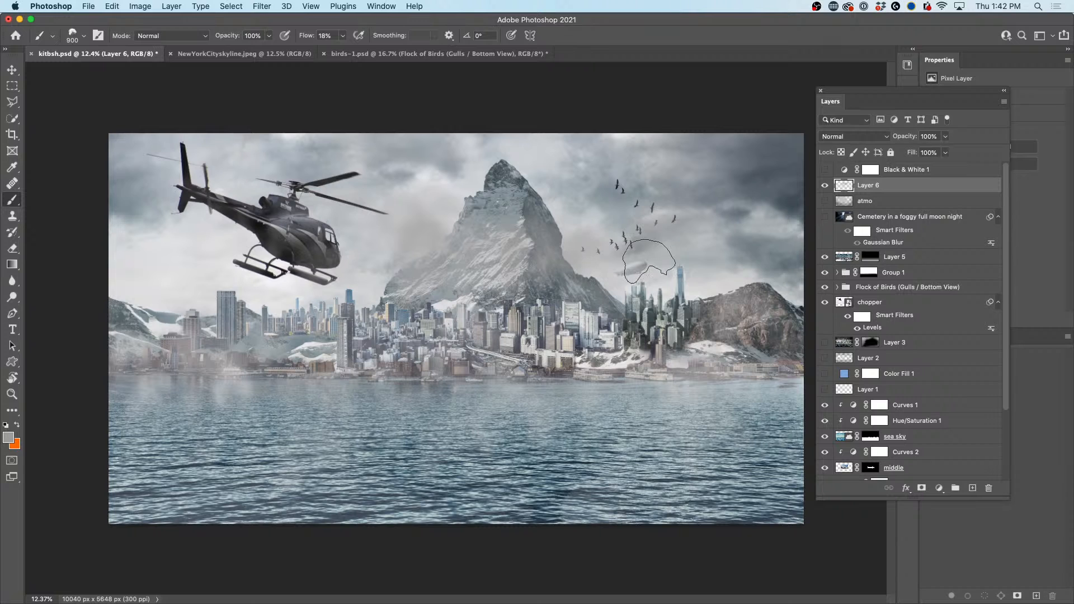
{"action": "key", "text": "bracketleft"}
{"action": "key", "text": "bracketleft"}
{"action": "key", "text": "bracketleft"}
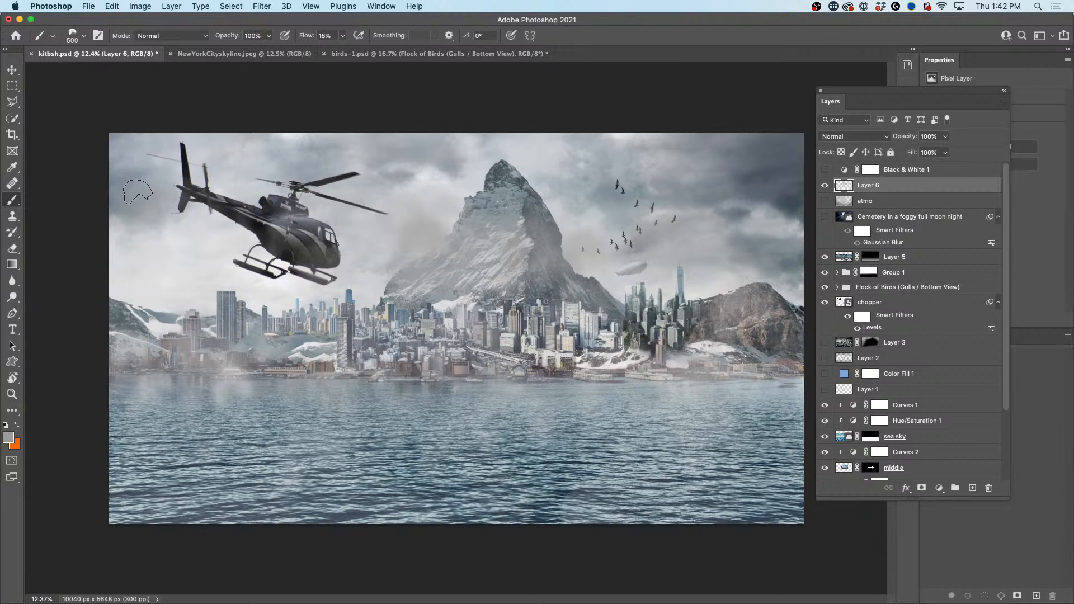
Step: Enlarge the cloud brush to 1300 px and lighten the foreground colour to #ebe7e7
{"action": "key", "text": "bracketright"}
{"action": "key", "text": "bracketright"}
{"action": "key", "text": "bracketright"}
{"action": "key", "text": "bracketright"}
{"action": "key", "text": "bracketright"}
{"action": "key", "text": "bracketright"}
{"action": "key", "text": "bracketright"}
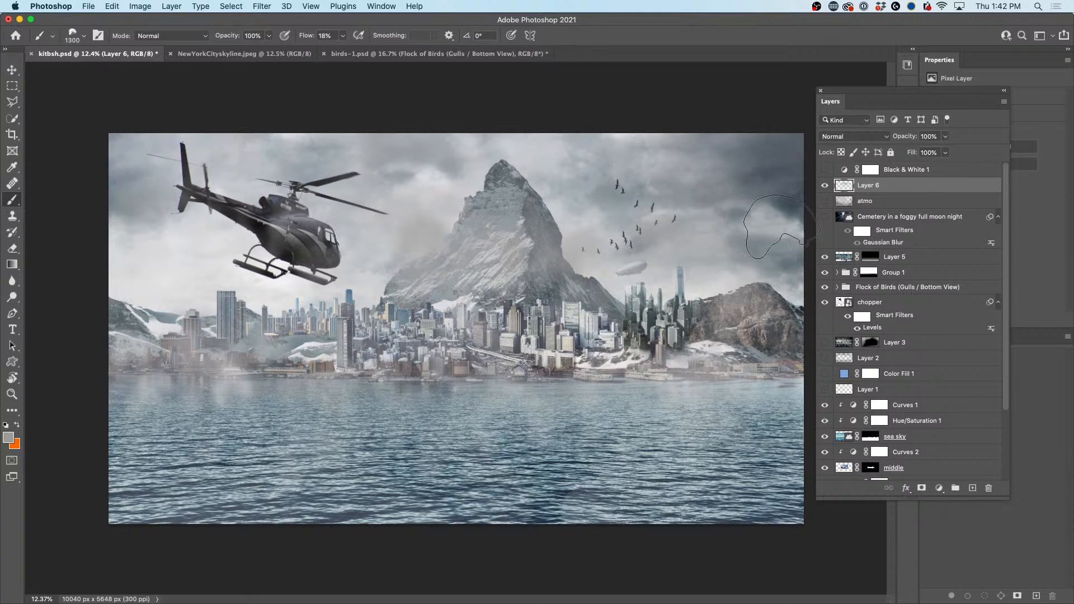
{"action": "left_click", "coordinate": [9, 439]}
{"action": "left_click_drag", "start_coordinate": [595, 172], "coordinate": [591, 162]}
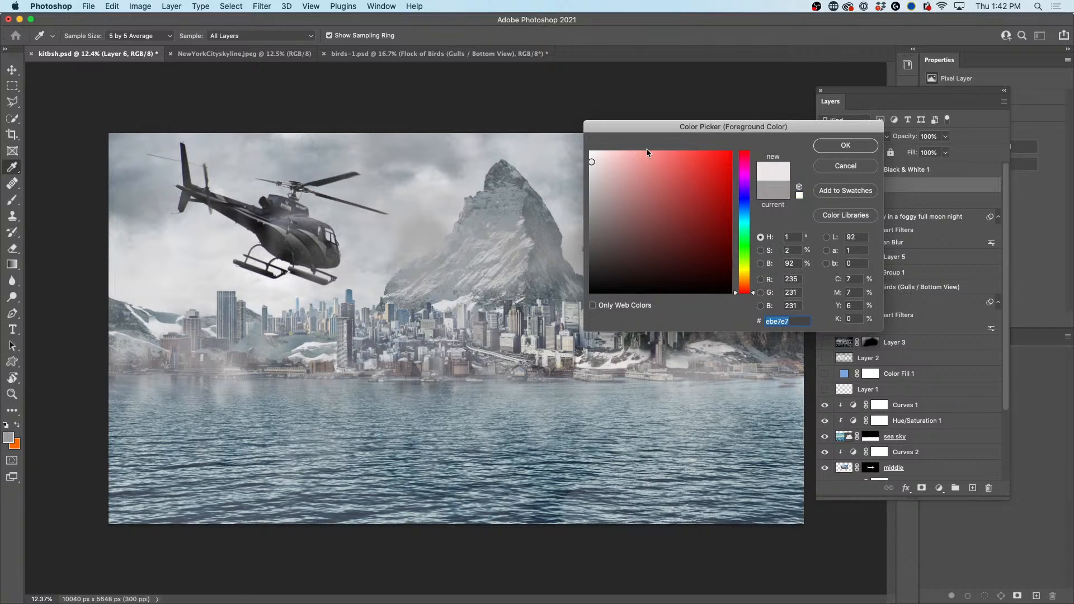
{"action": "left_click", "coordinate": [845, 146]}
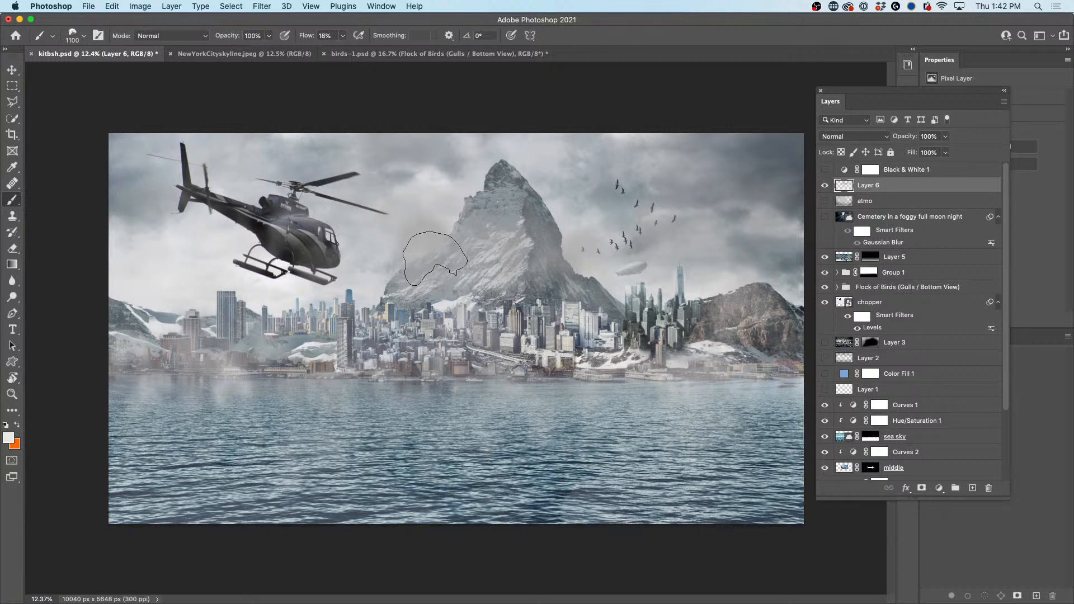
Step: Reduce the cloud brush to 400 px and paint light mist over the mountain, the sky beside the helicopter's tail and the right-hand hills
{"action": "key", "text": "bracketleft"}
{"action": "key", "text": "bracketleft"}
{"action": "key", "text": "bracketleft"}
{"action": "key", "text": "bracketleft"}
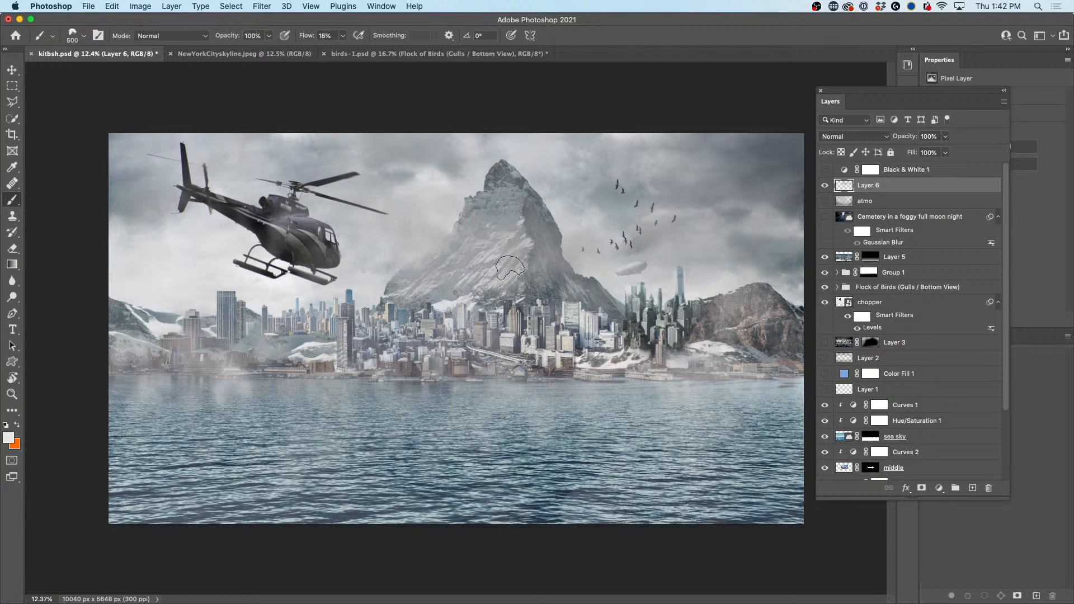
{"action": "mouse_move", "coordinate": [500, 235]}
{"action": "left_mouse_down"}
{"action": "mouse_move", "coordinate": [560, 237]}
{"action": "mouse_move", "coordinate": [583, 247]}
{"action": "mouse_move", "coordinate": [617, 243]}
{"action": "left_mouse_up"}
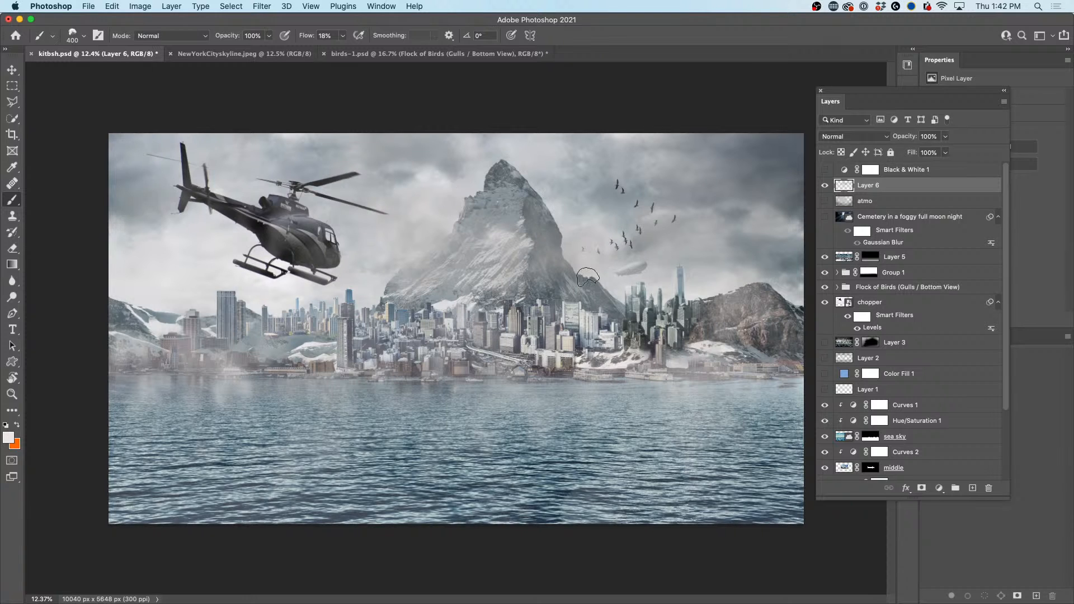
{"action": "mouse_move", "coordinate": [136, 171]}
{"action": "left_mouse_down"}
{"action": "mouse_move", "coordinate": [124, 173]}
{"action": "mouse_move", "coordinate": [121, 207]}
{"action": "left_mouse_up"}
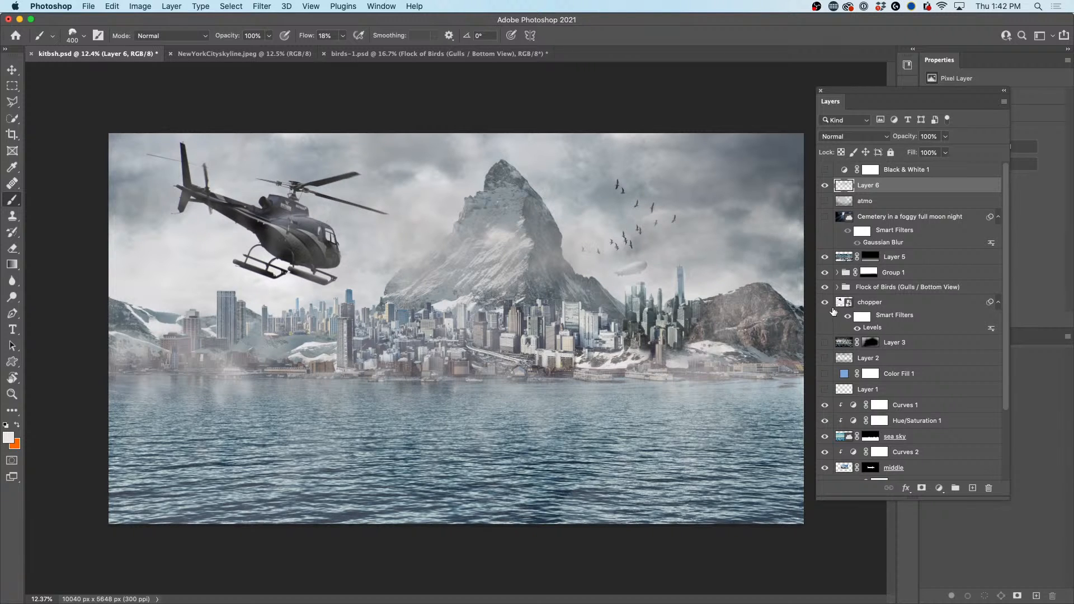
{"action": "left_click_drag", "start_coordinate": [709, 313], "coordinate": [713, 329]}
{"action": "mouse_move", "coordinate": [752, 326]}
{"action": "left_mouse_down"}
{"action": "mouse_move", "coordinate": [793, 333]}
{"action": "mouse_move", "coordinate": [764, 331]}
{"action": "left_mouse_up"}
Step: Reduce the brush to 250 px and paint finer mist along the left shoreline and across the mountain's face
{"action": "key", "text": "bracketleft"}
{"action": "key", "text": "bracketleft"}
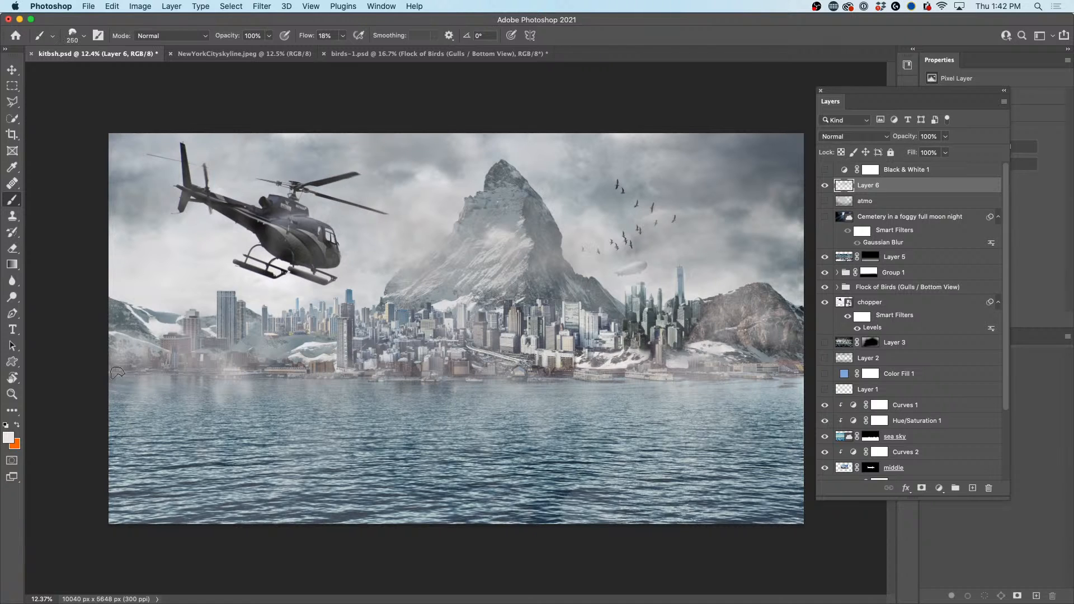
{"action": "mouse_move", "coordinate": [160, 382]}
{"action": "left_mouse_down"}
{"action": "mouse_move", "coordinate": [186, 398]}
{"action": "mouse_move", "coordinate": [217, 395]}
{"action": "mouse_move", "coordinate": [217, 380]}
{"action": "mouse_move", "coordinate": [306, 352]}
{"action": "mouse_move", "coordinate": [375, 393]}
{"action": "left_mouse_up"}
{"action": "mouse_move", "coordinate": [472, 242]}
{"action": "left_mouse_down"}
{"action": "mouse_move", "coordinate": [415, 232]}
{"action": "mouse_move", "coordinate": [448, 240]}
{"action": "mouse_move", "coordinate": [386, 252]}
{"action": "mouse_move", "coordinate": [559, 263]}
{"action": "left_mouse_up"}
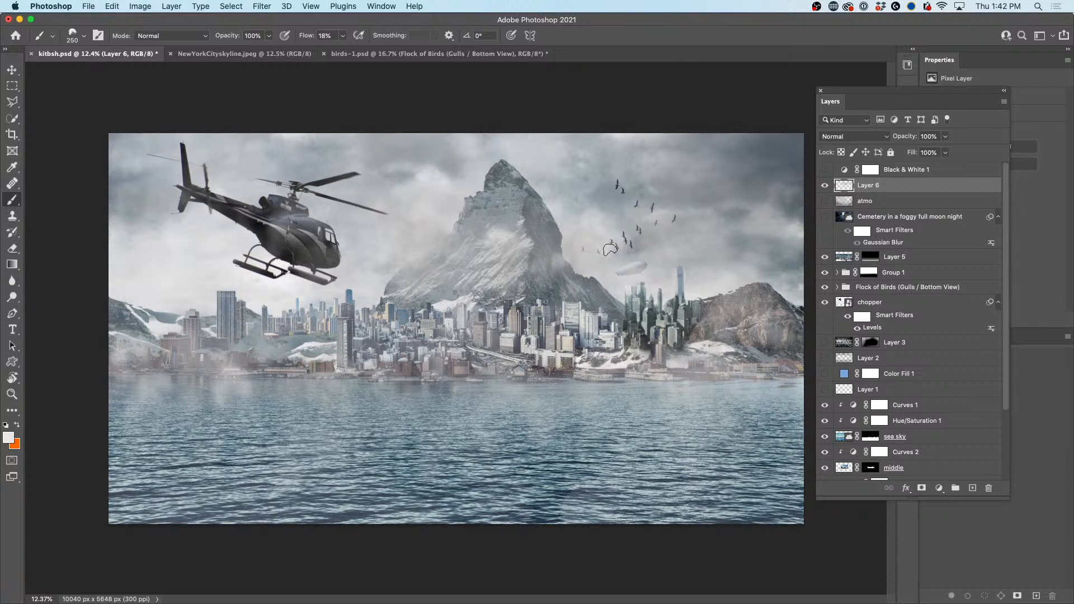
Step: Compare the composite with and without the mist on Layer 6, and lower that layer's opacity to 60%
{"action": "left_click", "coordinate": [826, 186]}
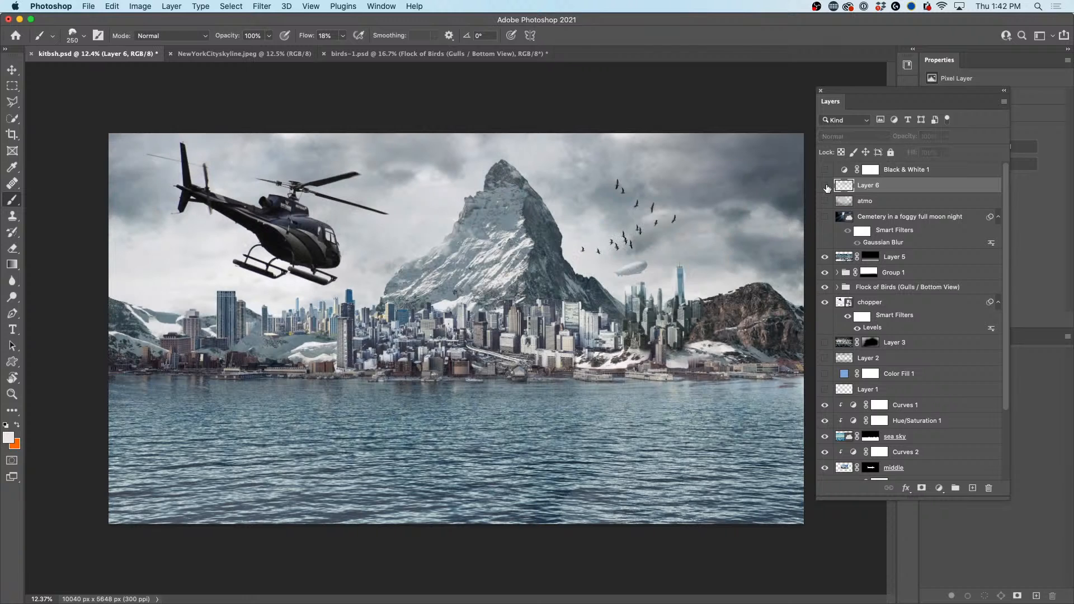
{"action": "left_click", "coordinate": [825, 186]}
{"action": "left_click", "coordinate": [826, 185]}
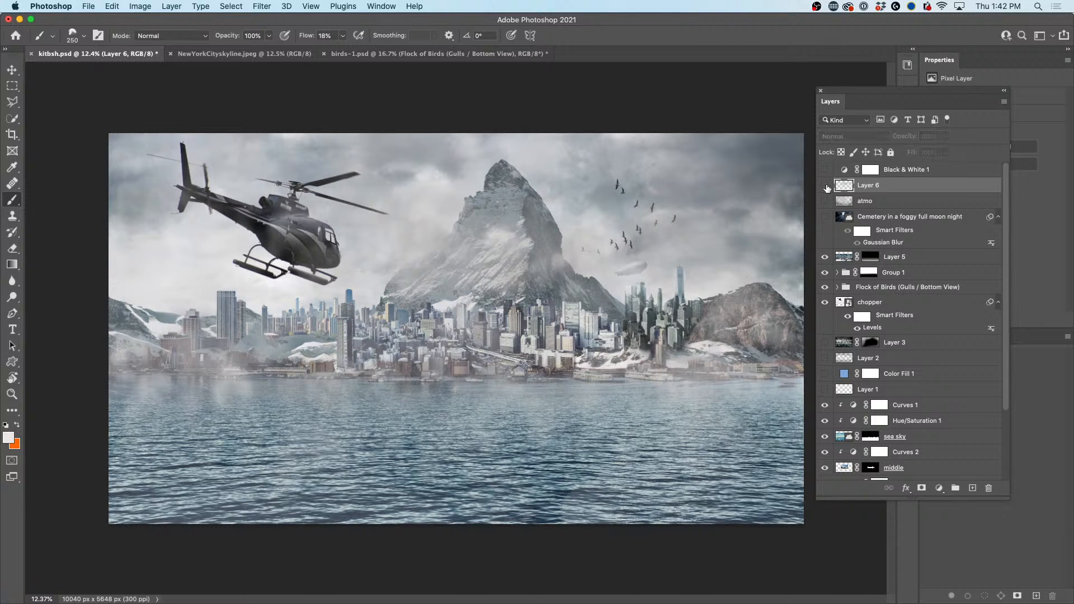
{"action": "left_click", "coordinate": [826, 185]}
{"action": "left_click_drag", "start_coordinate": [905, 137], "coordinate": [718, 140]}
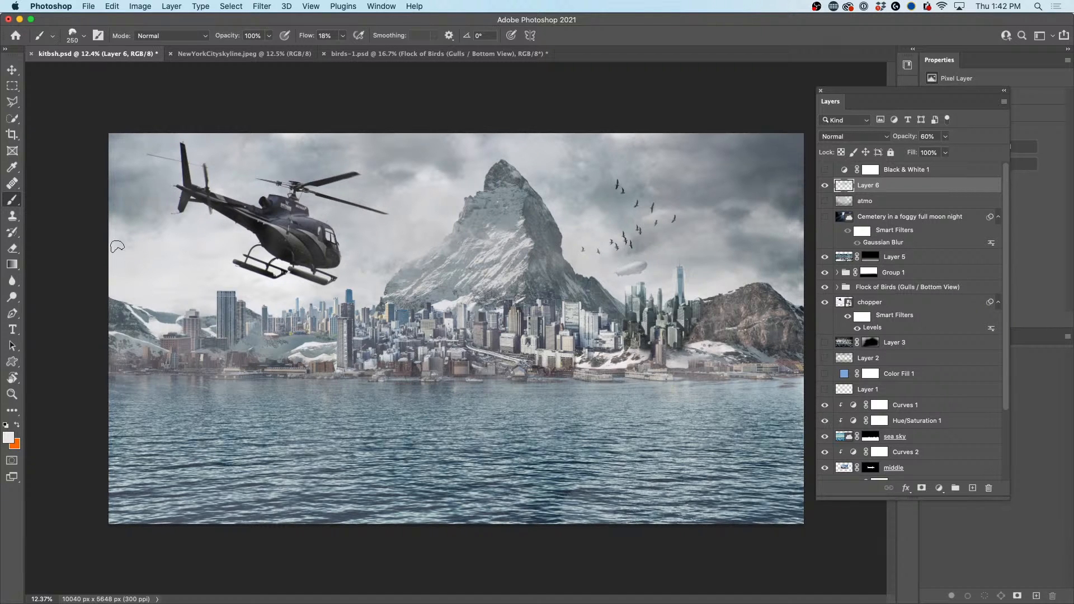
{"action": "scroll", "coordinate": [623, 217], "scroll_direction": "down", "scroll_amount": 6}
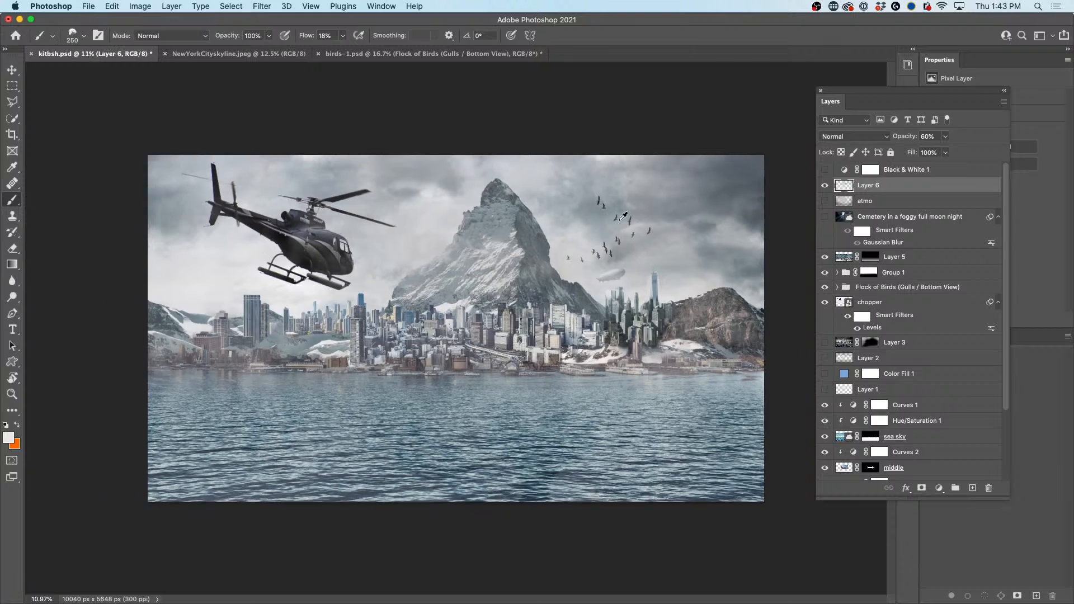
{"action": "scroll", "coordinate": [623, 217], "scroll_direction": "up", "scroll_amount": 5}
{"action": "scroll", "coordinate": [622, 218], "scroll_direction": "up", "scroll_amount": 2}
{"action": "scroll", "coordinate": [618, 229], "scroll_direction": "down", "scroll_amount": 3}
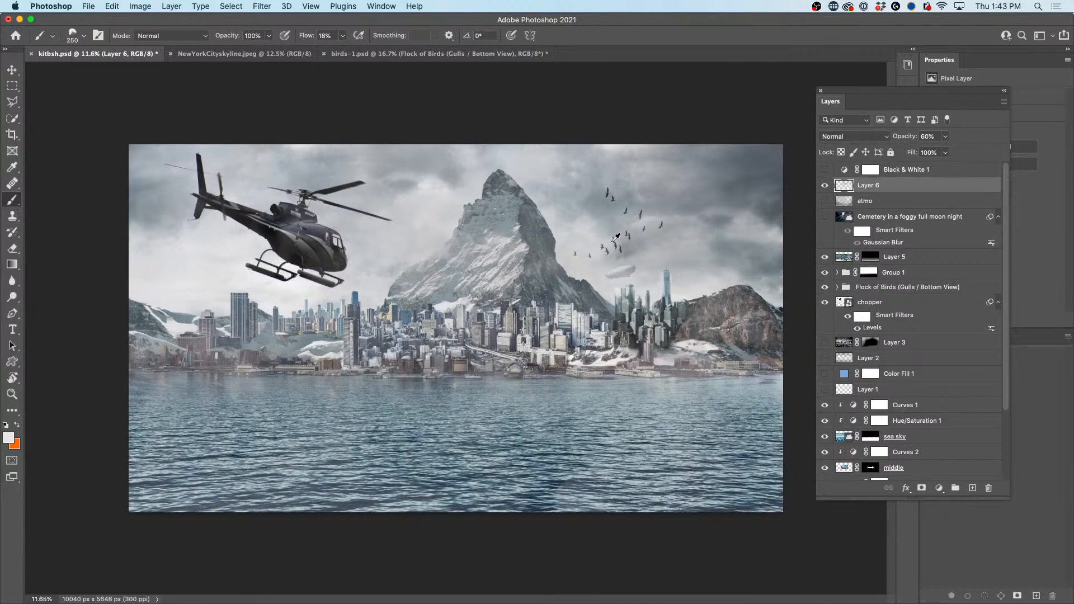
{"action": "scroll", "coordinate": [616, 238], "scroll_direction": "up", "scroll_amount": 3}
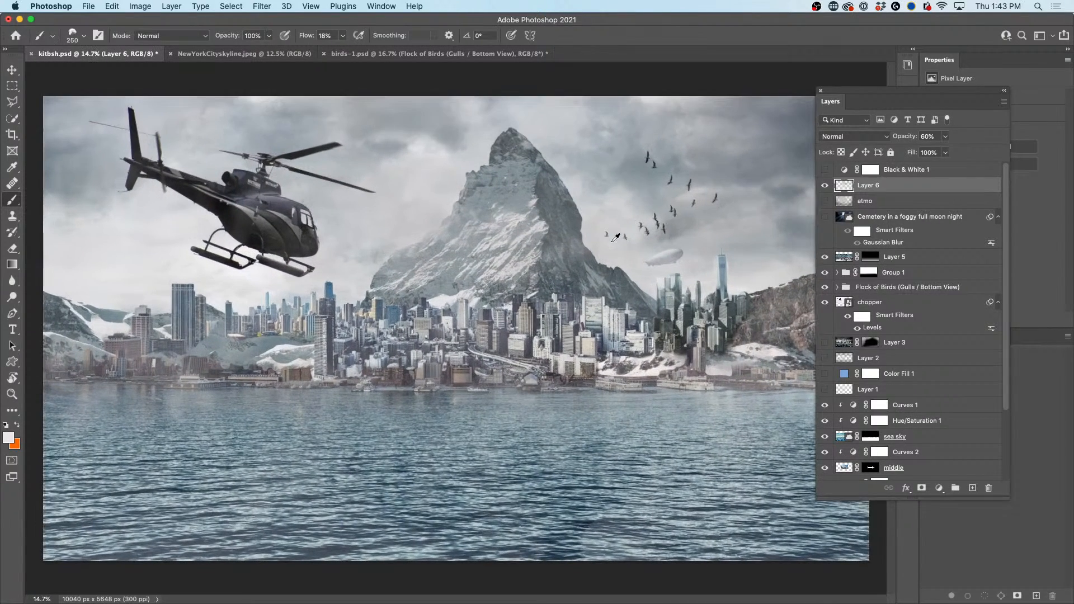
{"action": "scroll", "coordinate": [616, 238], "scroll_direction": "down", "scroll_amount": 2}
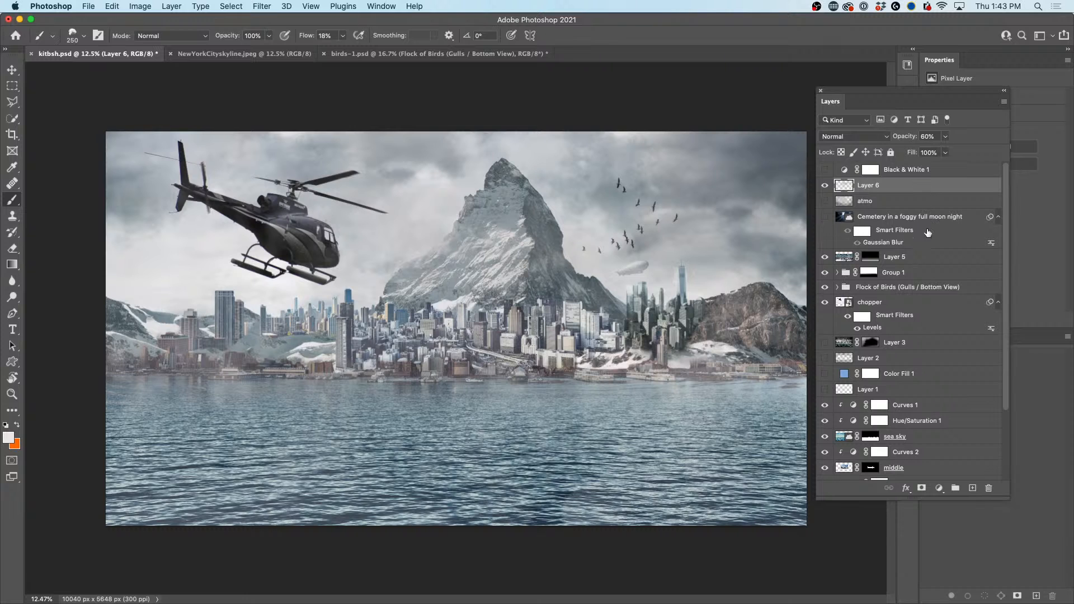
Step: Make Layer 3 and Layer 2 visible, and lower the opacity of Layer 2 to 18%
{"action": "left_click", "coordinate": [824, 343]}
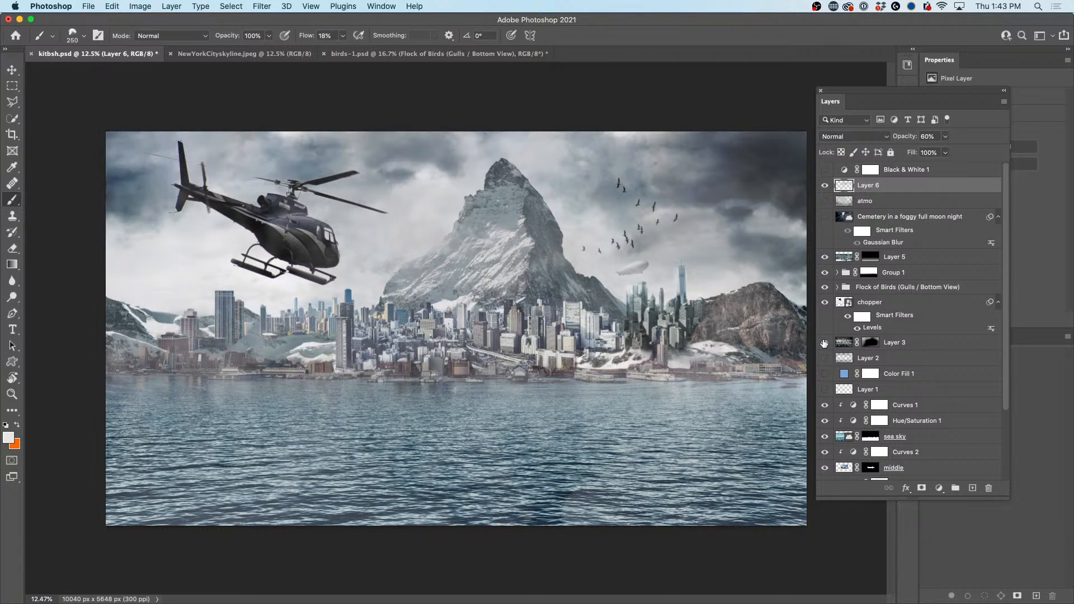
{"action": "left_click", "coordinate": [824, 343]}
{"action": "left_click", "coordinate": [824, 343]}
{"action": "left_click", "coordinate": [826, 358]}
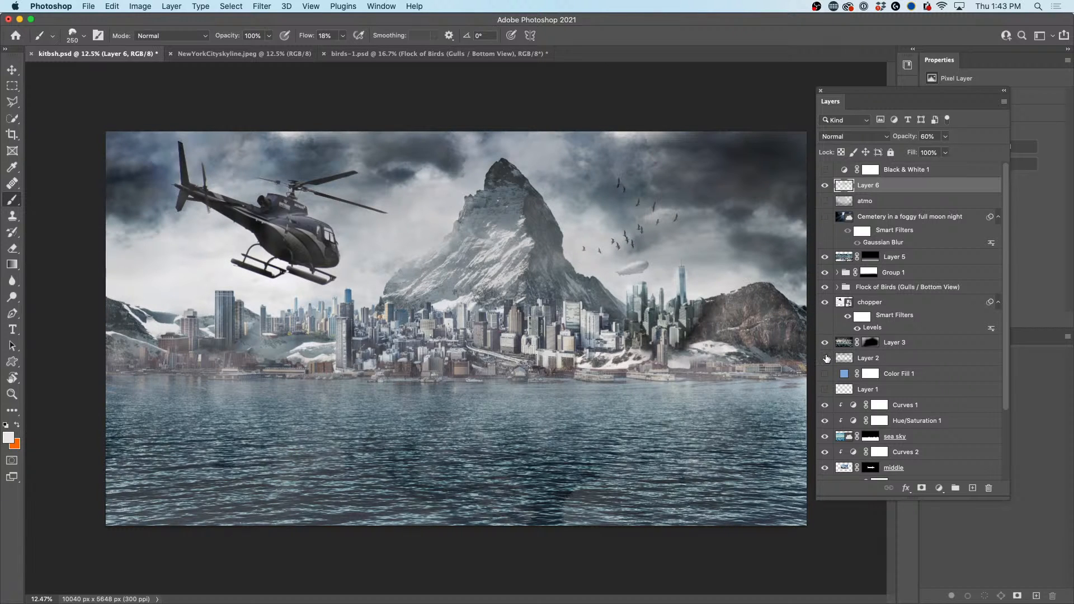
{"action": "left_click", "coordinate": [826, 358]}
{"action": "left_click", "coordinate": [869, 354]}
{"action": "left_click_drag", "start_coordinate": [916, 141], "coordinate": [798, 138]}
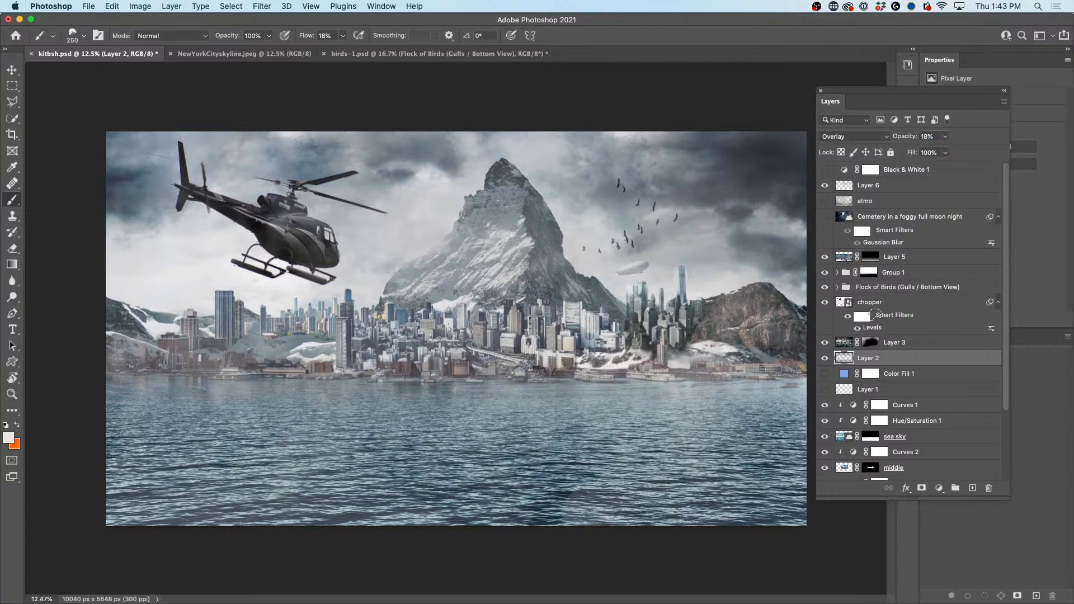
Step: Make Layer 1 visible and select it, comparing the city with and without its haze
{"action": "left_click", "coordinate": [824, 390]}
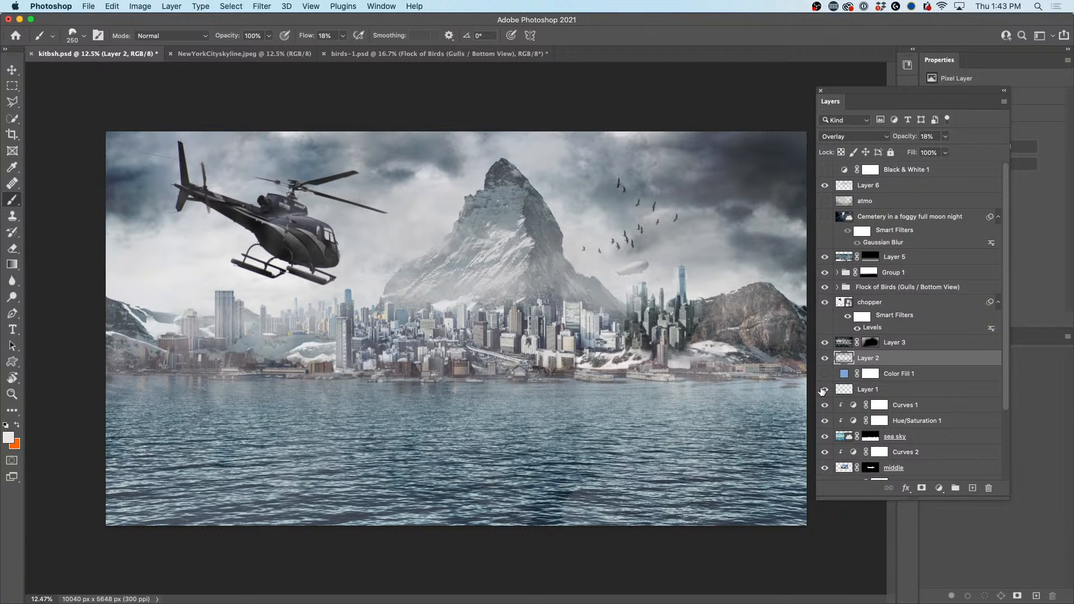
{"action": "left_click", "coordinate": [822, 390]}
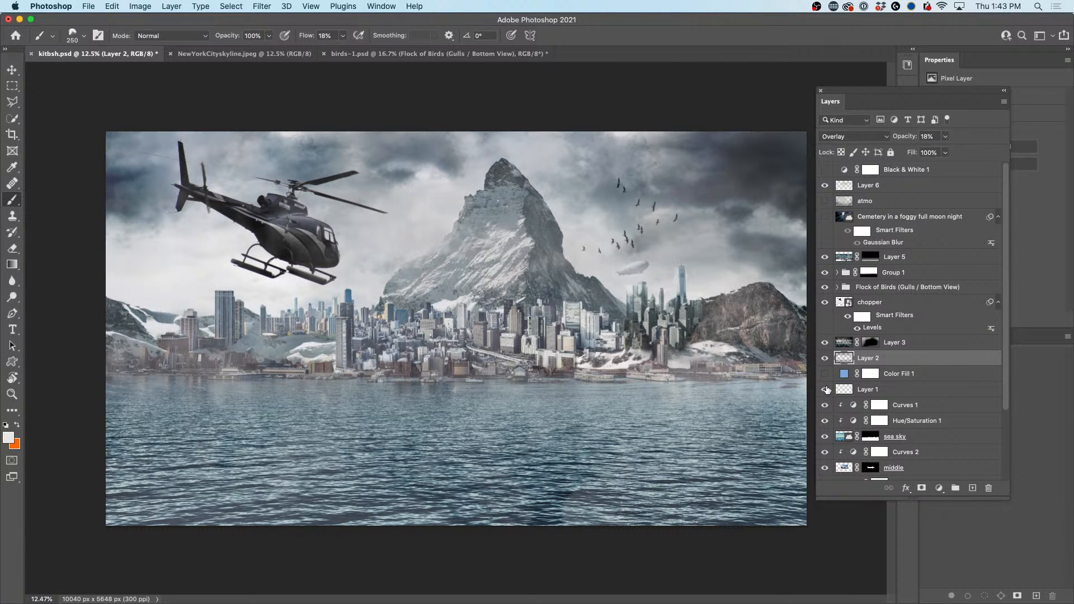
{"action": "left_click", "coordinate": [826, 390]}
{"action": "left_click", "coordinate": [843, 388]}
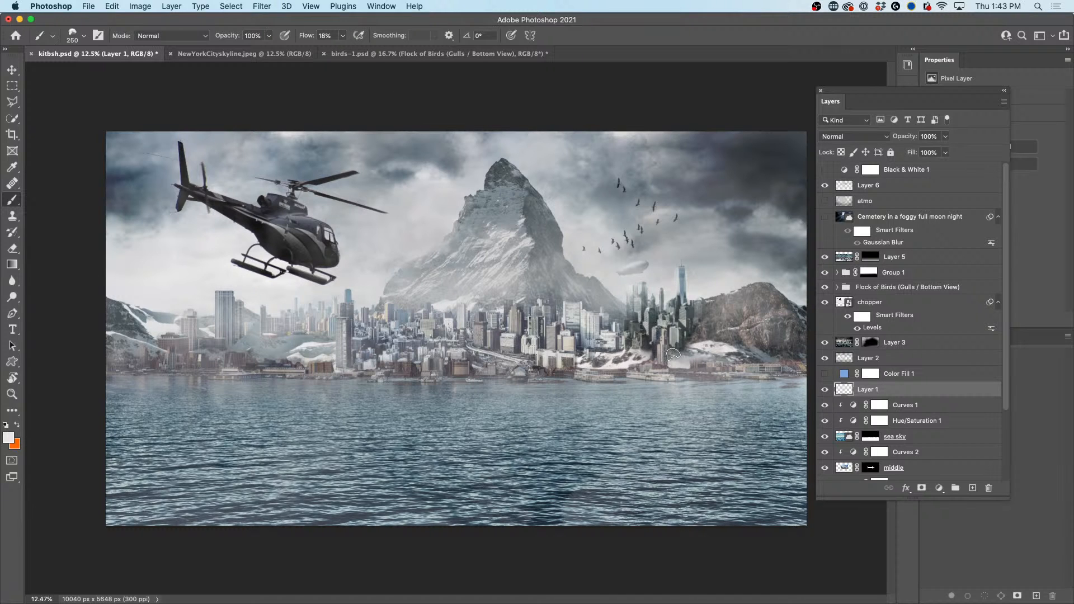
{"action": "left_click", "coordinate": [826, 390]}
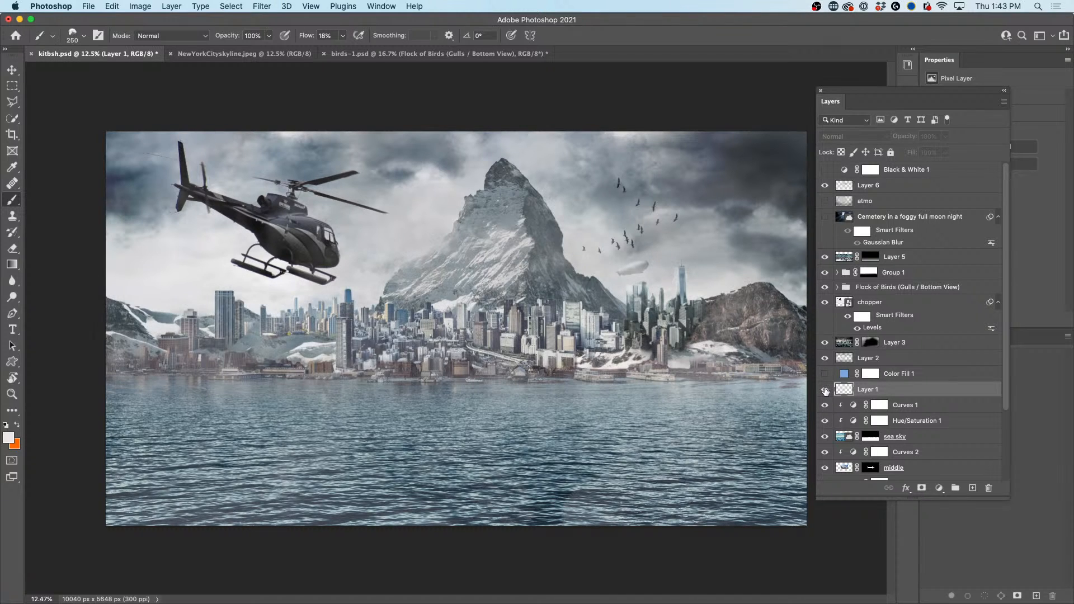
{"action": "left_click", "coordinate": [825, 390]}
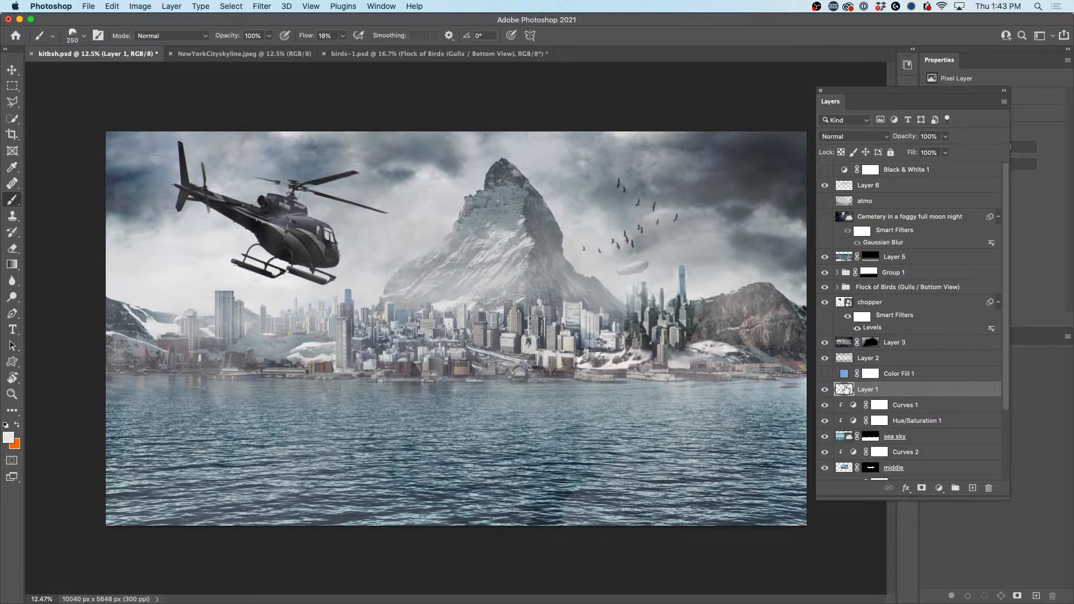
Step: Duplicate Layer 1 six times to thicken its haze and group the six copies
{"action": "key", "text": "super+j"}
{"action": "key", "text": "super+j"}
{"action": "key", "text": "super+j"}
{"action": "key", "text": "super+j"}
{"action": "key", "text": "super+j"}
{"action": "key", "text": "super+j"}
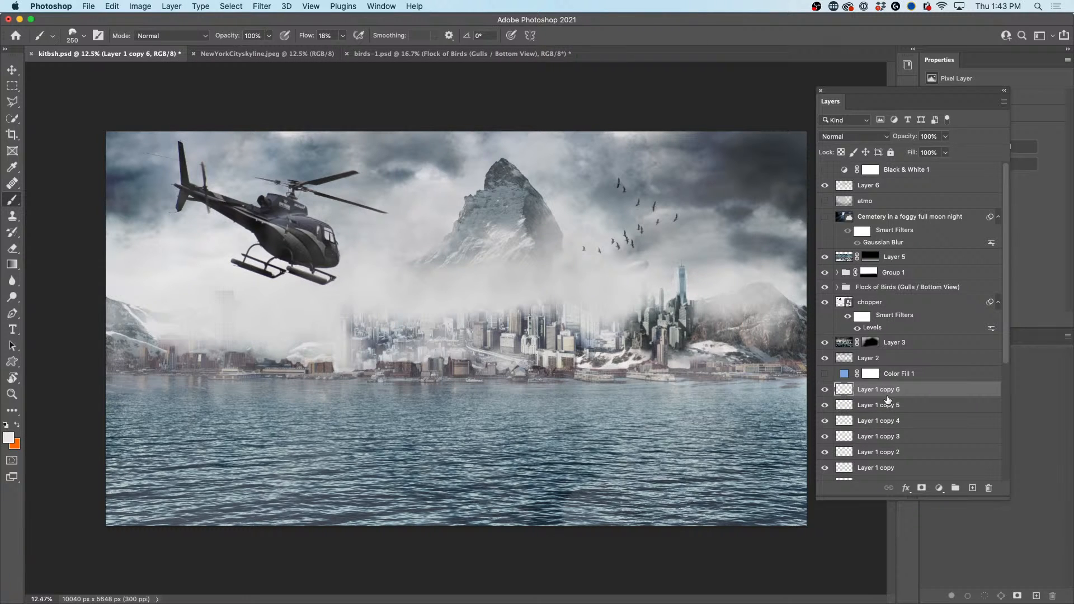
{"action": "scroll", "coordinate": [917, 391], "scroll_direction": "down", "scroll_amount": 3}
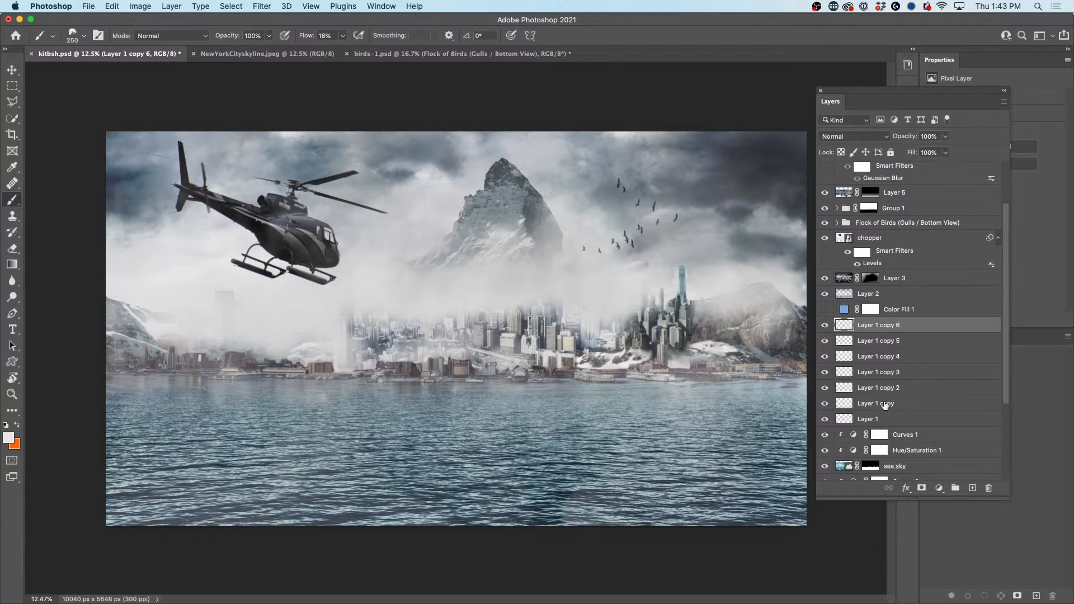
{"action": "left_click", "coordinate": [884, 404], "text": "shift"}
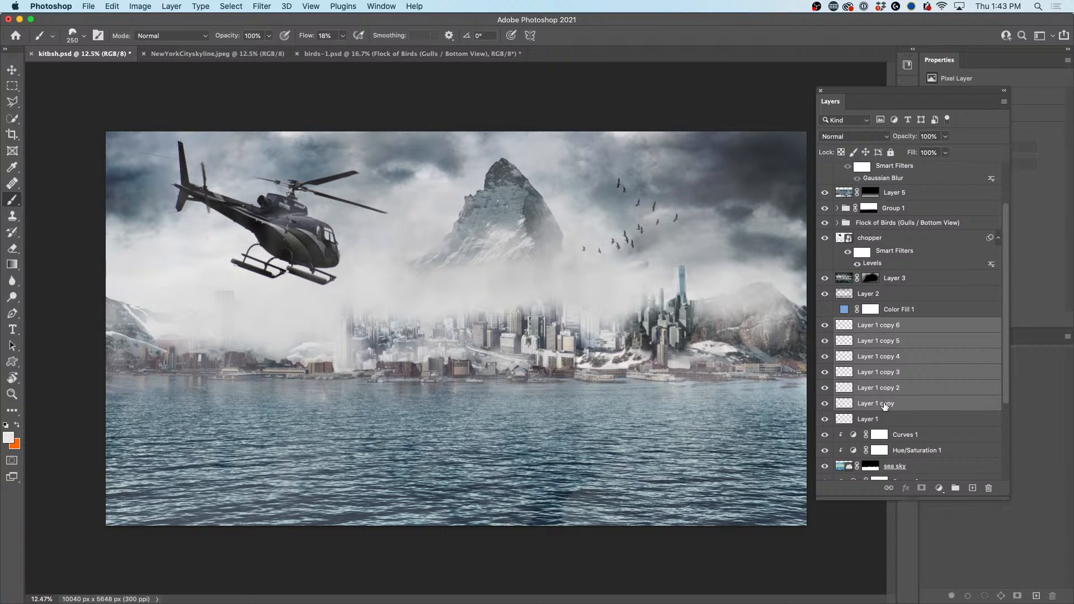
{"action": "key", "text": "super+g"}
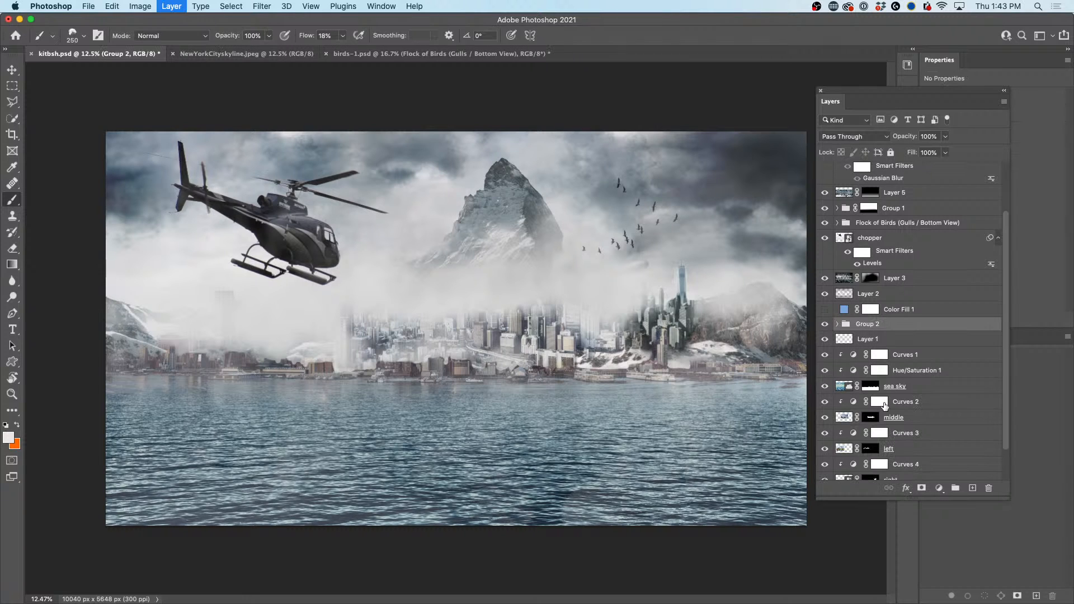
Step: Check the effect of the grouped haze copies and convert Group 2 to a smart object
{"action": "left_click", "coordinate": [823, 326]}
{"action": "left_click", "coordinate": [825, 325]}
{"action": "right_click", "coordinate": [852, 326]}
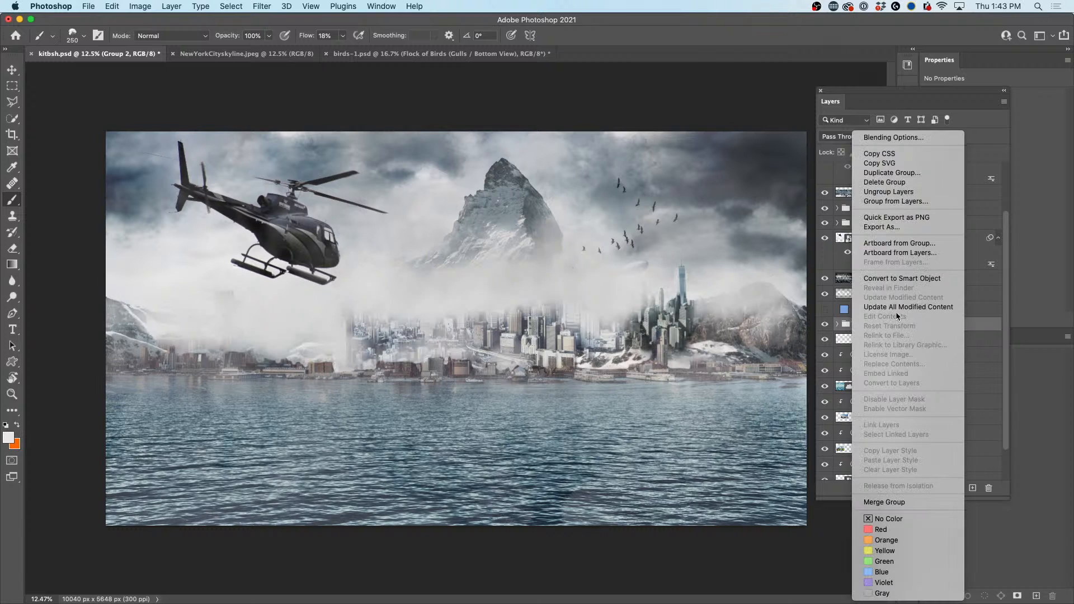
{"action": "left_click", "coordinate": [912, 279]}
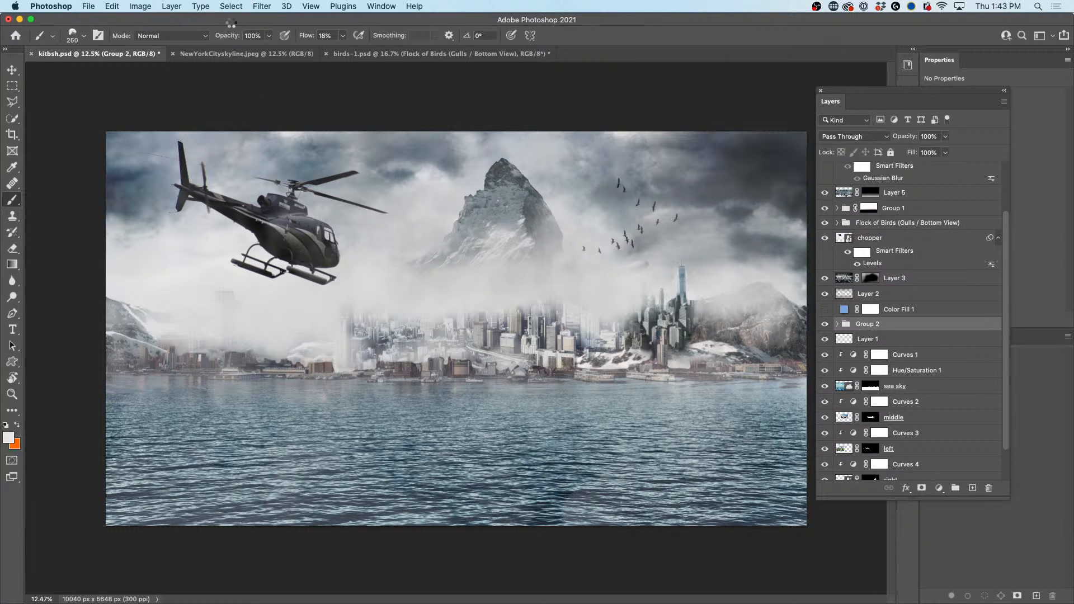
Step: Apply a Motion Blur to the Group 2 smart object with an angle of 0° and a distance of 1438 pixels
{"action": "left_click", "coordinate": [261, 6]}
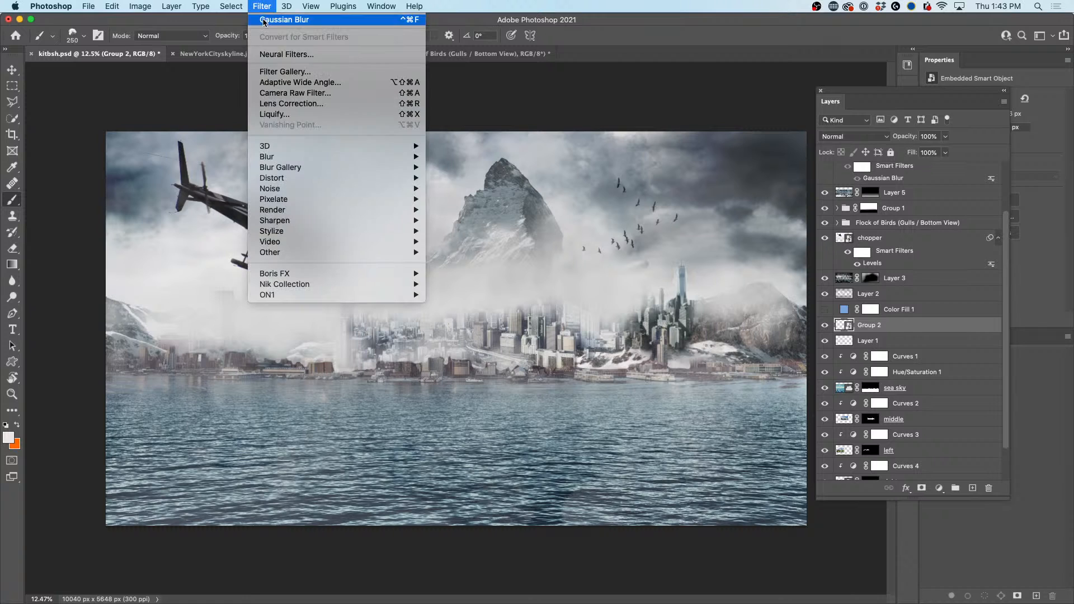
{"action": "mouse_move", "coordinate": [282, 158]}
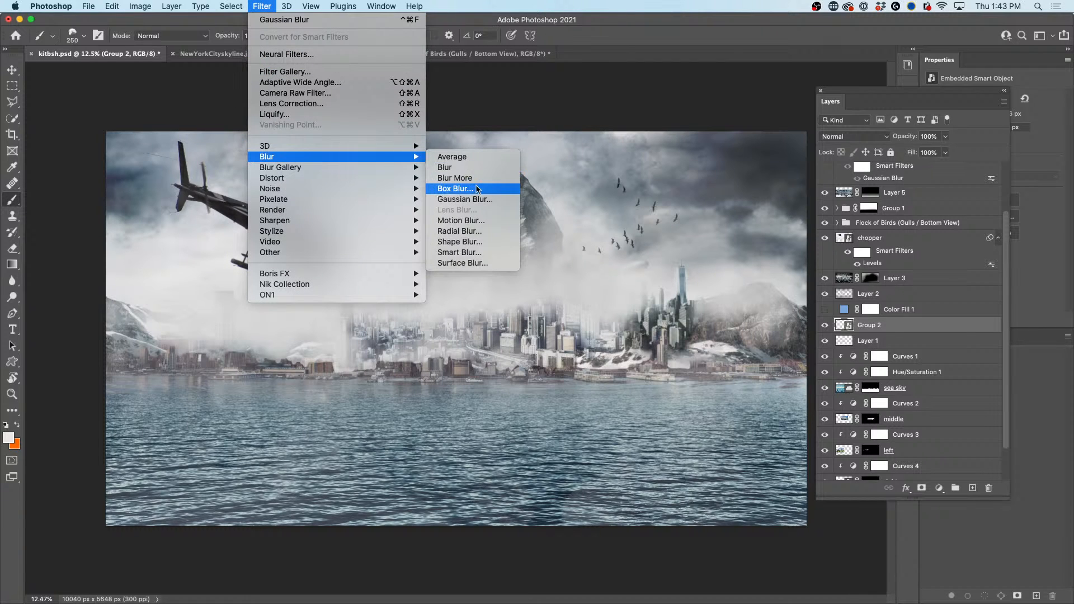
{"action": "left_click", "coordinate": [476, 222]}
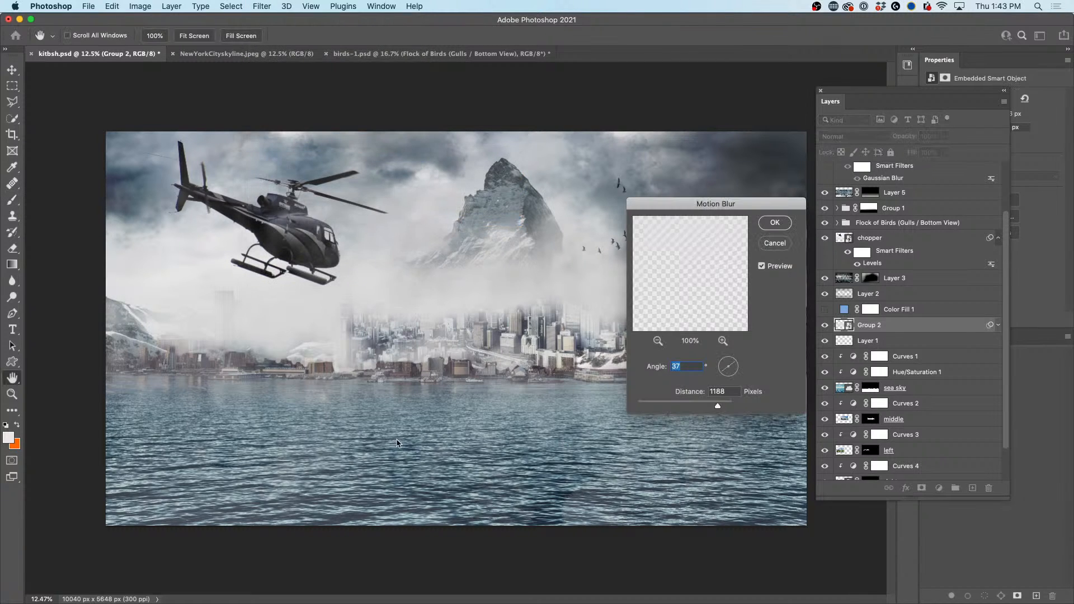
{"action": "left_click_drag", "start_coordinate": [730, 368], "coordinate": [739, 367]}
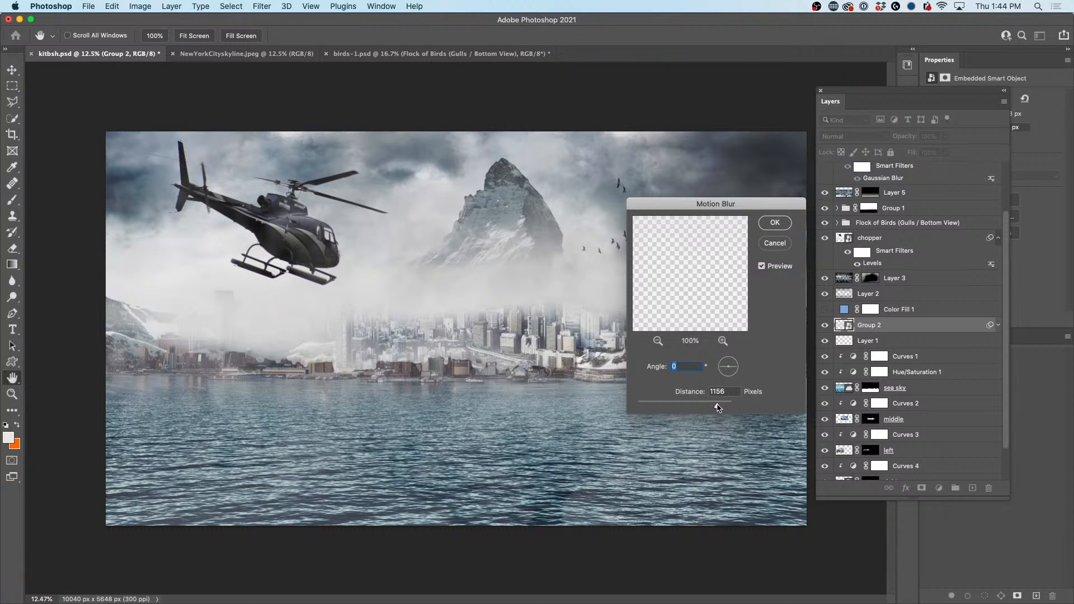
{"action": "left_click_drag", "start_coordinate": [718, 408], "coordinate": [723, 407]}
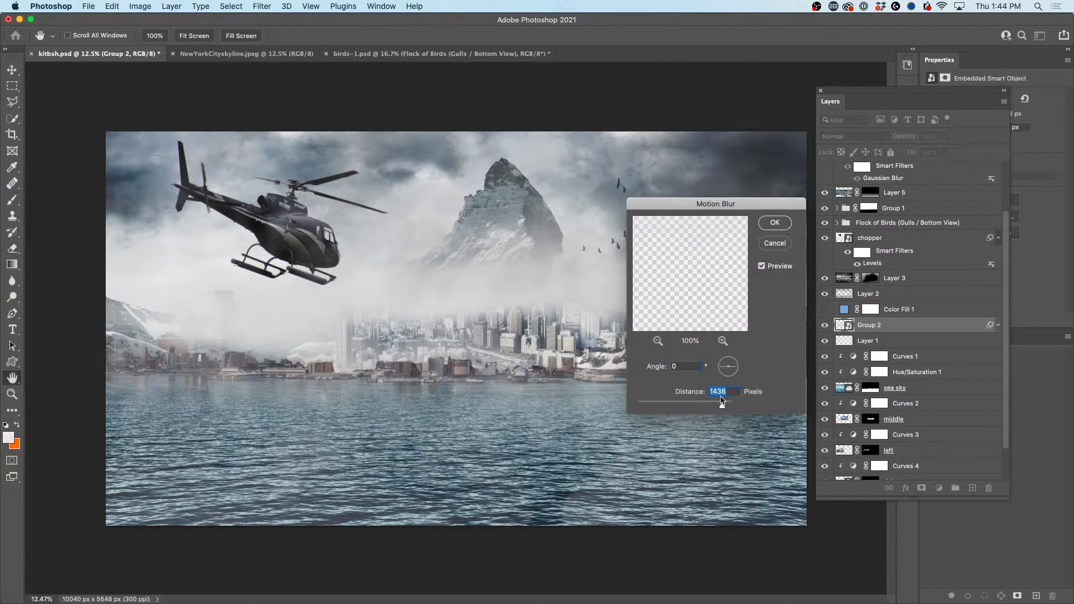
{"action": "left_click", "coordinate": [775, 224]}
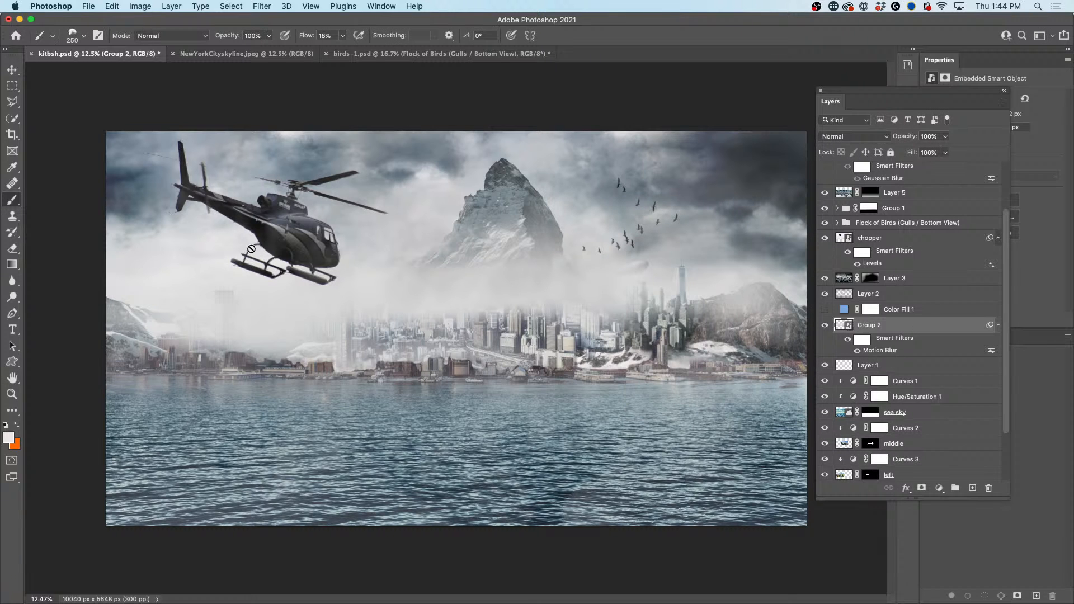
Step: Stretch the blurred Group 2 haze horizontally to about 168% width and position it over the city skyline
{"action": "left_click", "coordinate": [12, 70]}
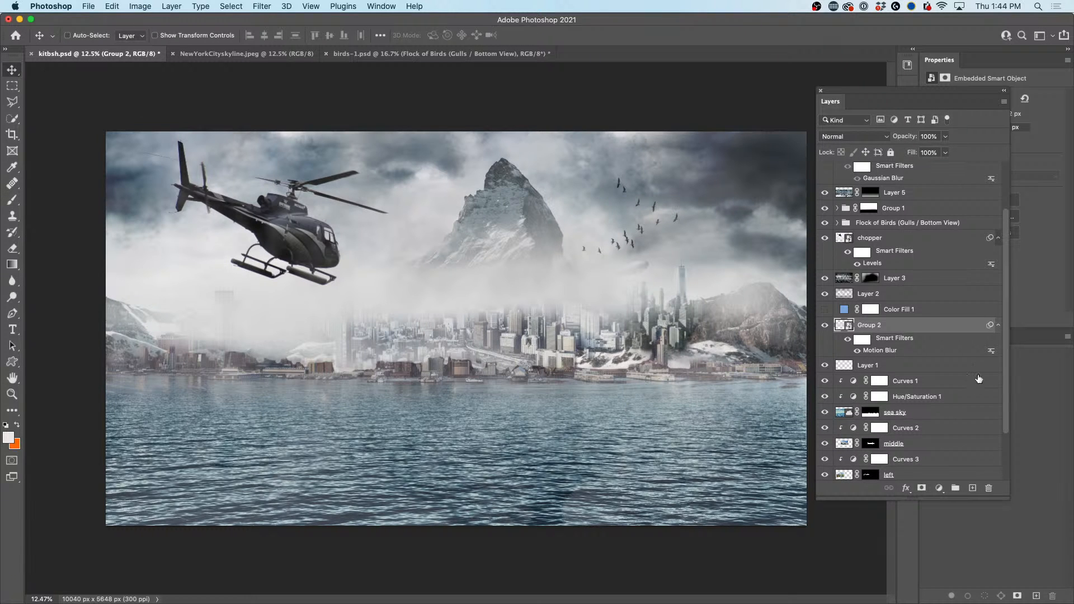
{"action": "left_click_drag", "start_coordinate": [491, 305], "coordinate": [410, 351]}
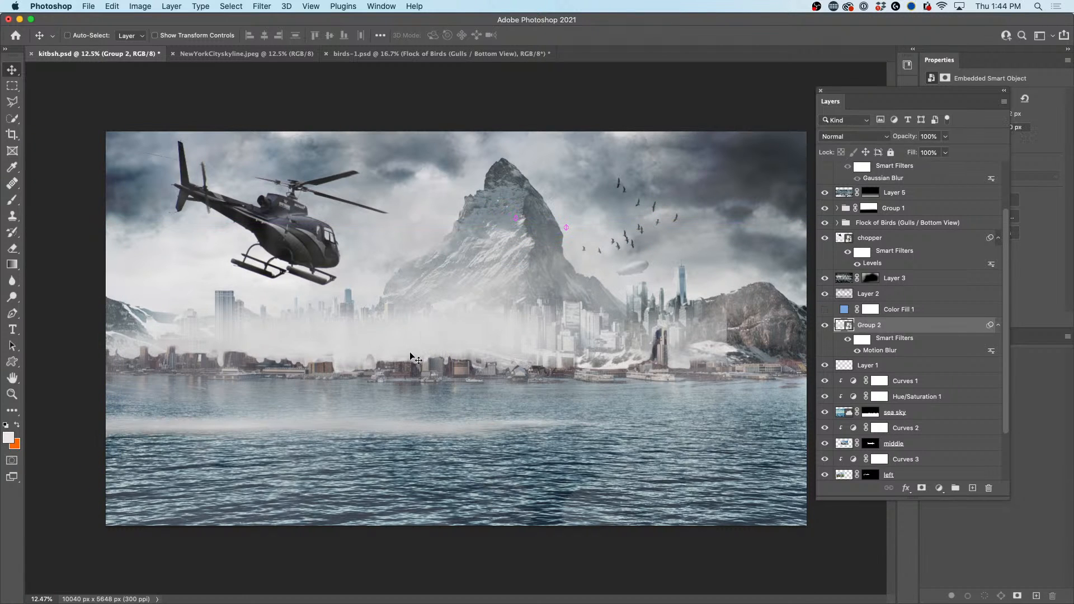
{"action": "key", "text": "super+t"}
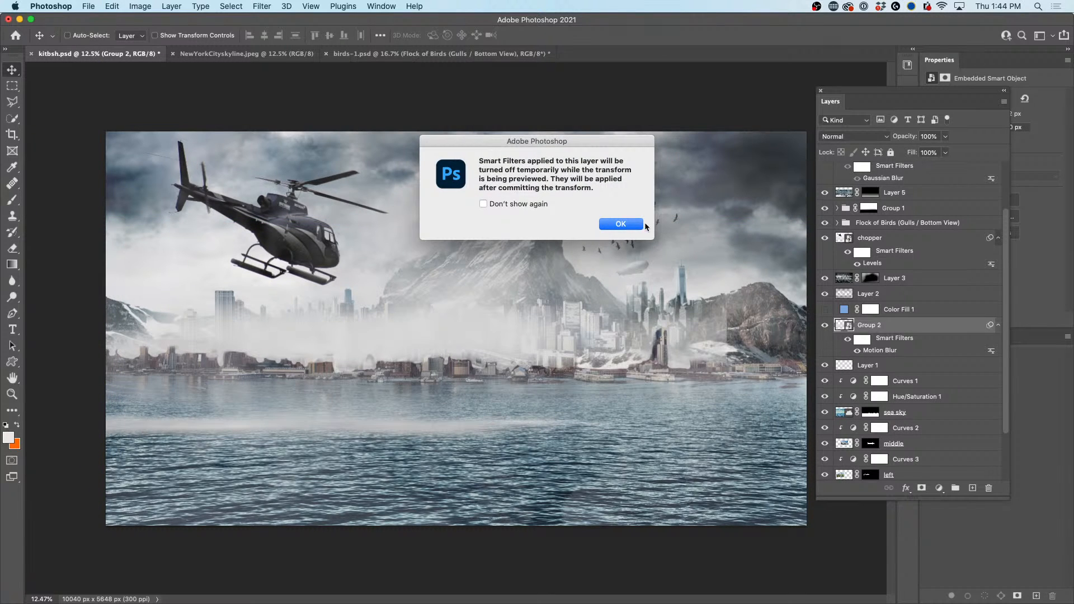
{"action": "left_click", "coordinate": [644, 224]}
{"action": "left_click_drag", "start_coordinate": [726, 341], "coordinate": [1073, 341]}
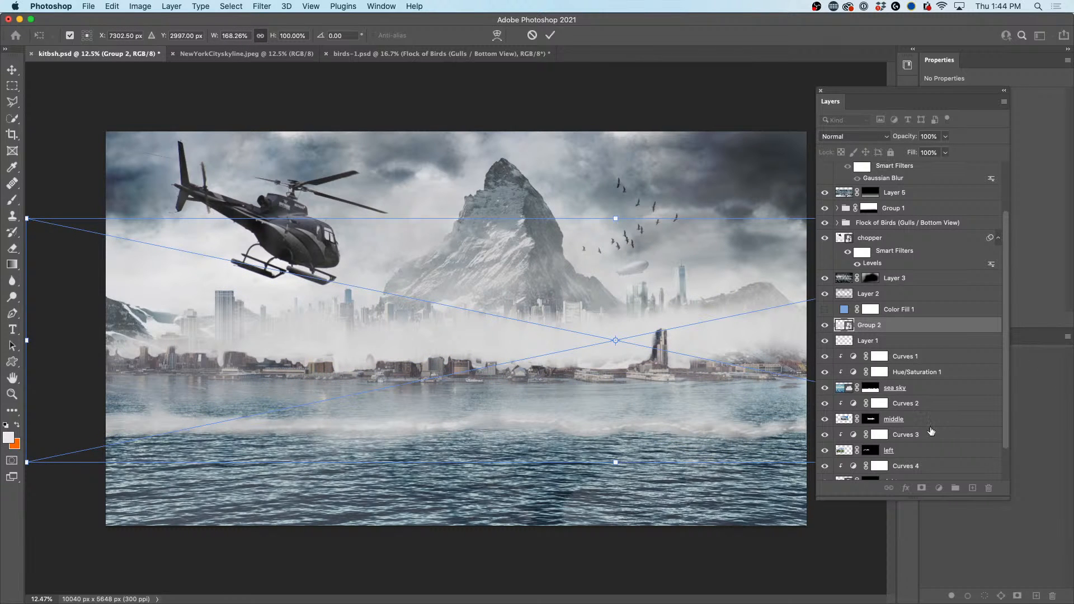
{"action": "key", "text": "Return"}
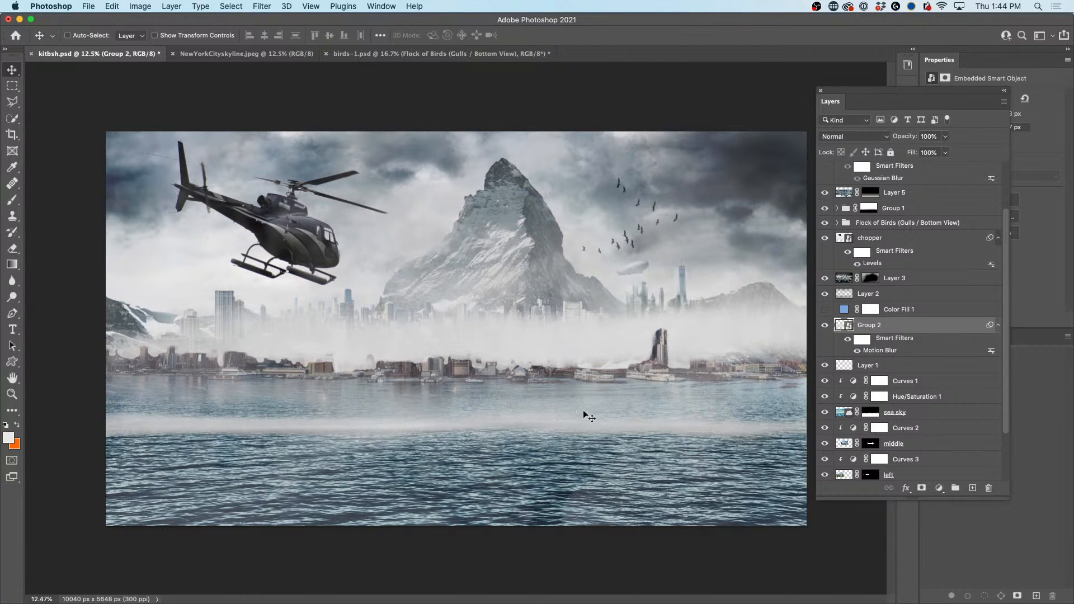
{"action": "left_click_drag", "start_coordinate": [477, 357], "coordinate": [469, 313]}
Step: Set Group 2's blend mode to Soft Light and its opacity to 35%
{"action": "left_click", "coordinate": [877, 140]}
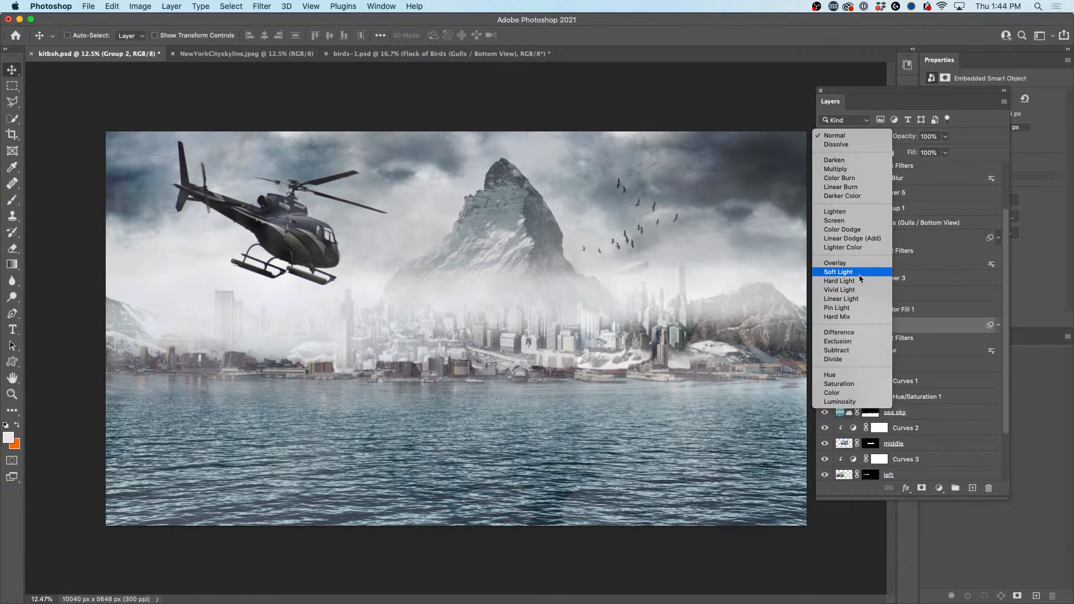
{"action": "left_click", "coordinate": [860, 274]}
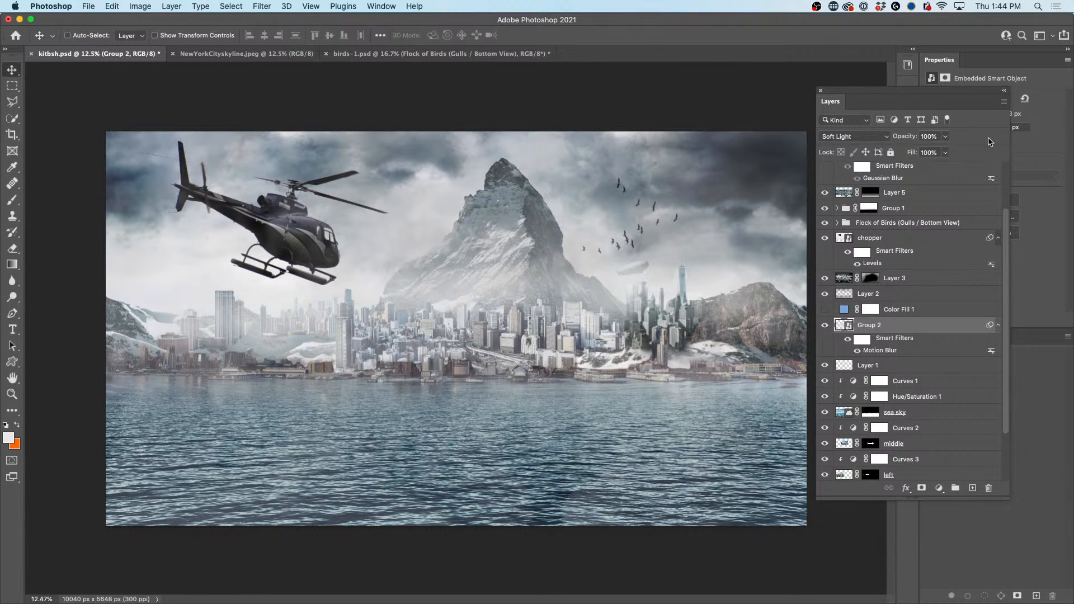
{"action": "left_click_drag", "start_coordinate": [907, 138], "coordinate": [735, 143]}
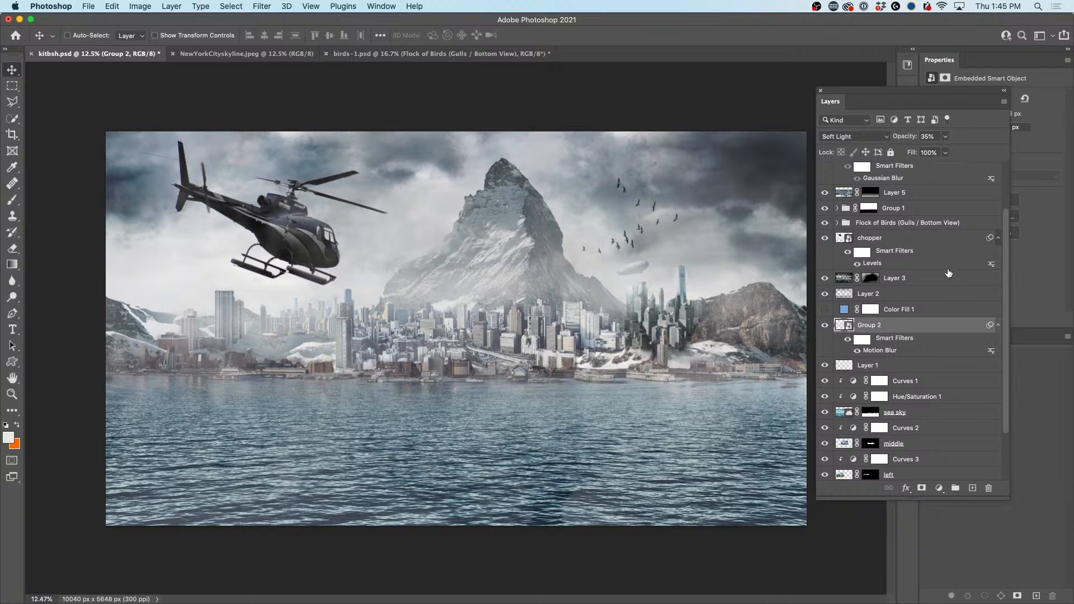
Step: Compare the composite with and without the Soft Light haze of Group 2, viewing the whole image
{"action": "left_click", "coordinate": [825, 325]}
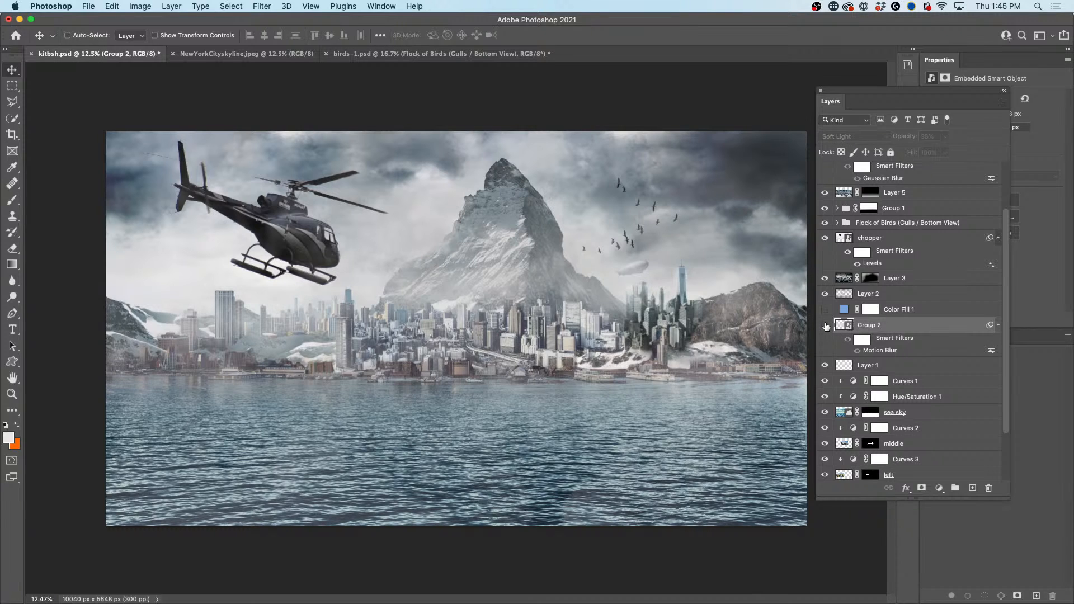
{"action": "left_click", "coordinate": [825, 325]}
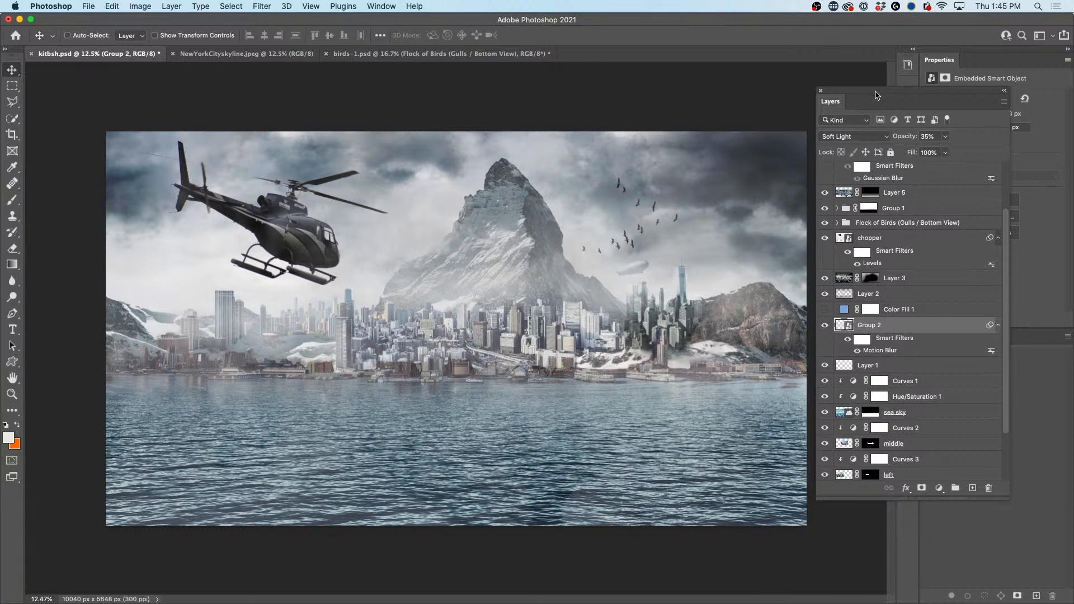
{"action": "left_click_drag", "start_coordinate": [875, 96], "coordinate": [881, 97]}
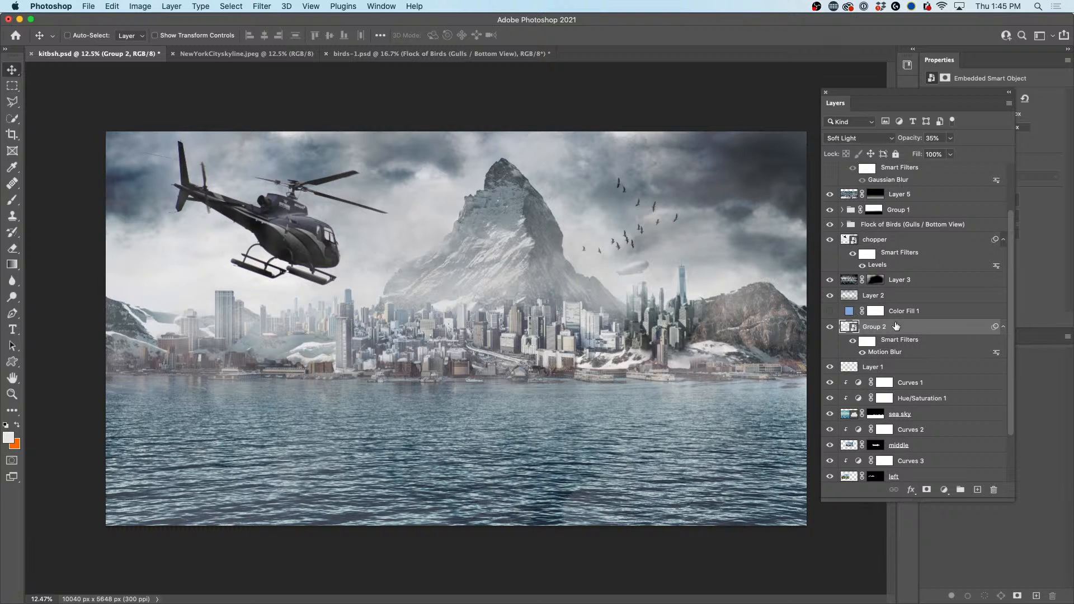
{"action": "left_click", "coordinate": [830, 328]}
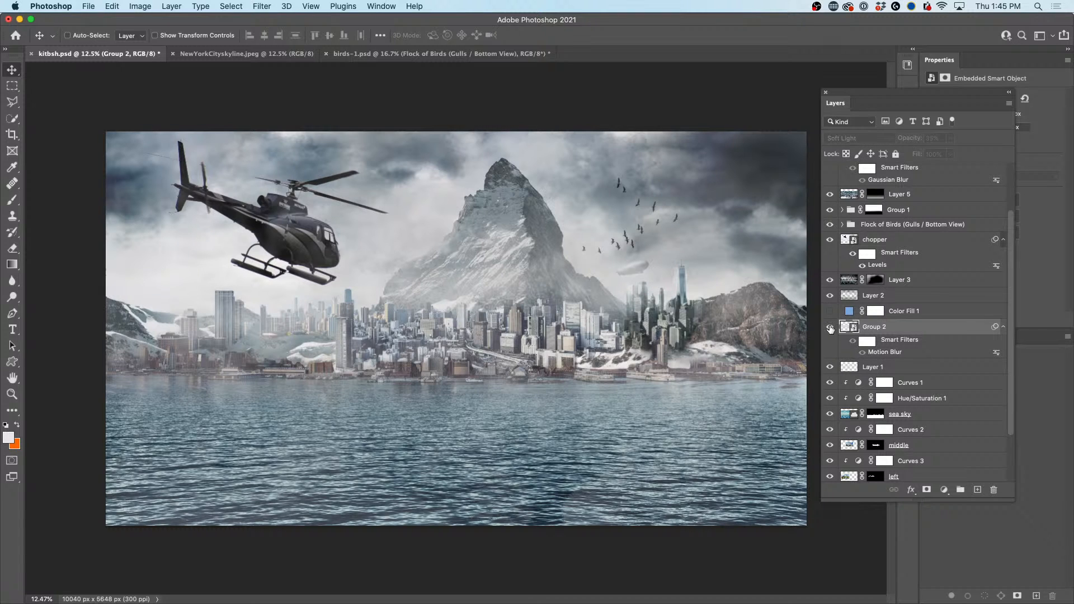
{"action": "left_click", "coordinate": [830, 328]}
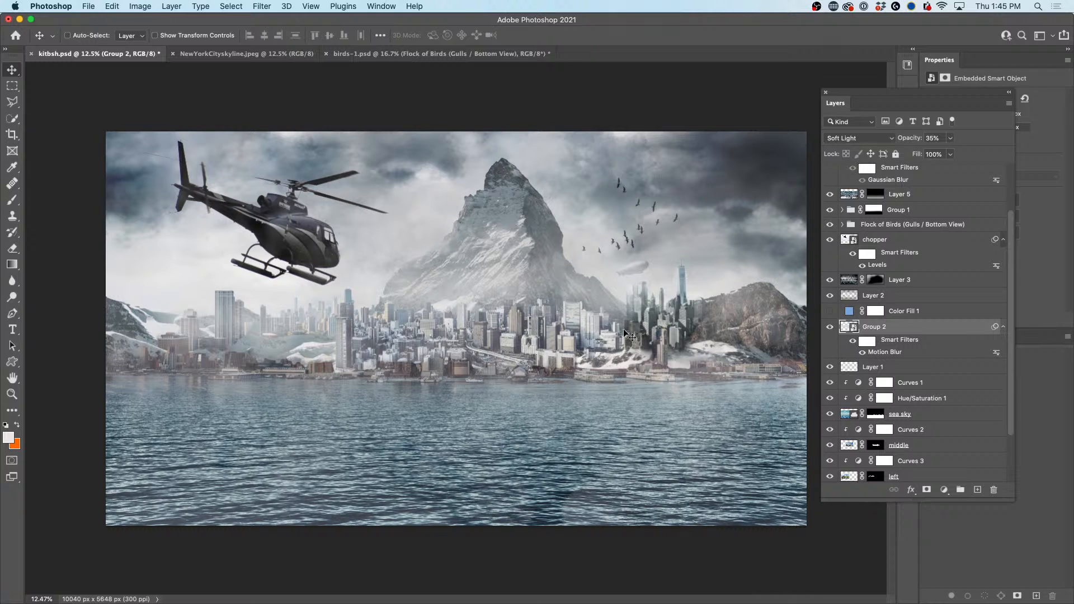
{"action": "left_click", "coordinate": [830, 327]}
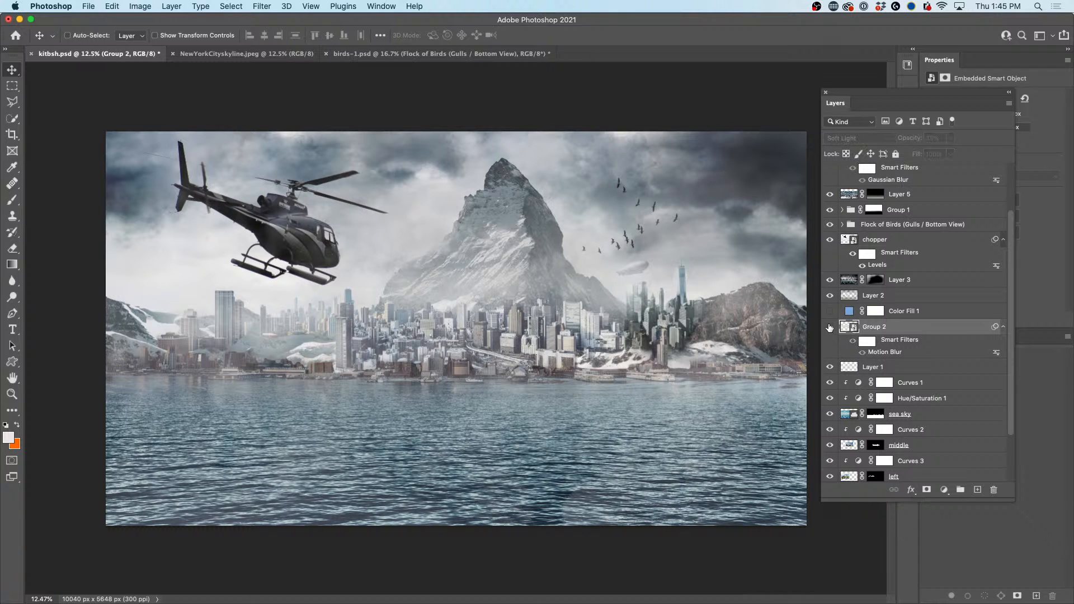
{"action": "left_click", "coordinate": [830, 326]}
{"action": "scroll", "coordinate": [500, 298], "scroll_direction": "down", "scroll_amount": 2}
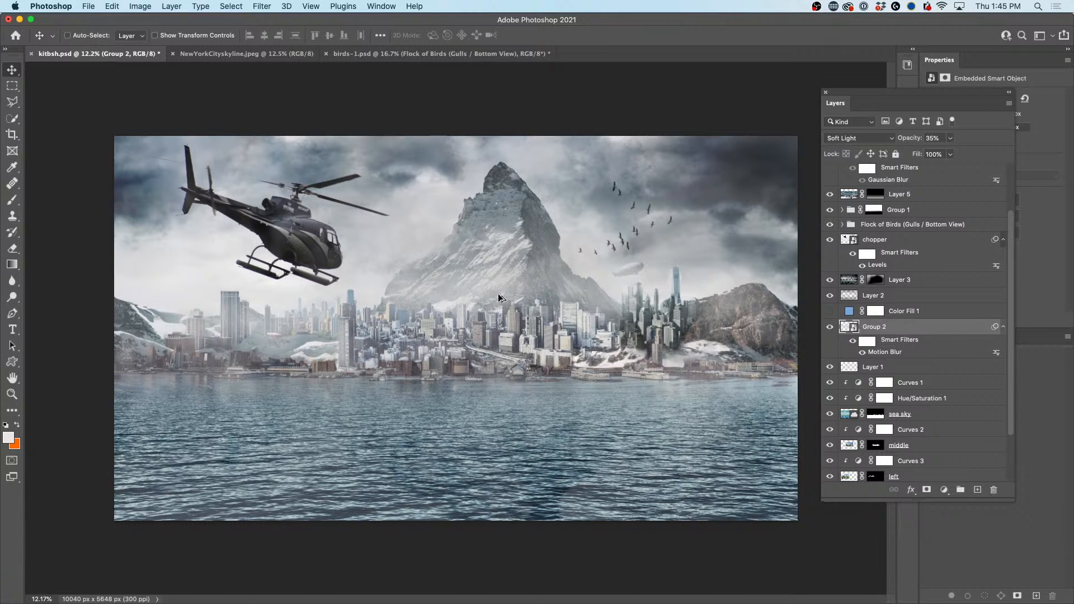
{"action": "scroll", "coordinate": [500, 299], "scroll_direction": "up", "scroll_amount": 1}
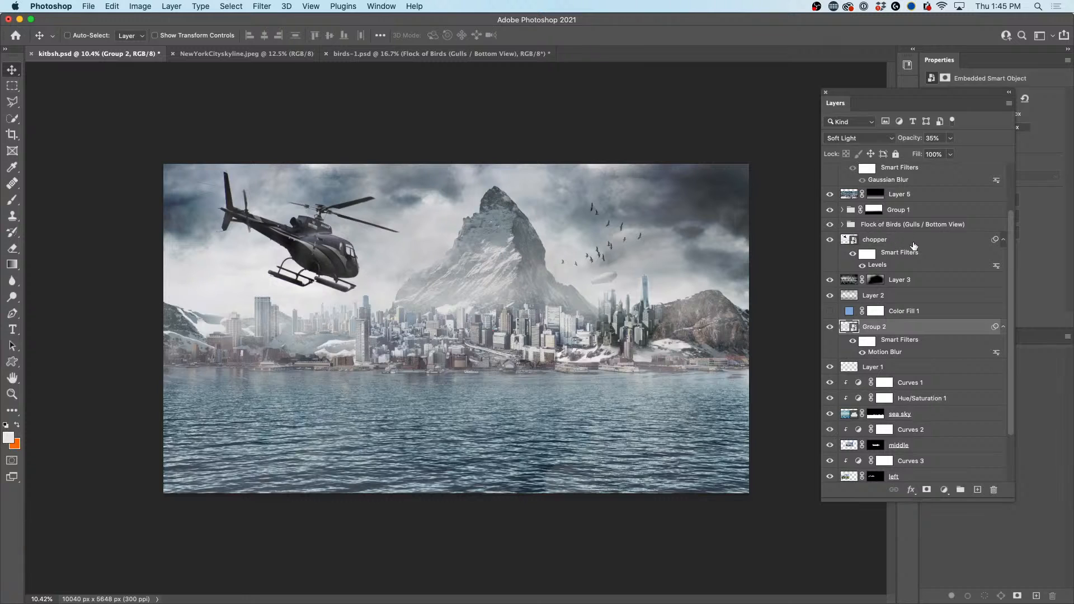
Step: Select the Black & White 1 adjustment layer and save the document
{"action": "scroll", "coordinate": [923, 249], "scroll_direction": "up", "scroll_amount": 2}
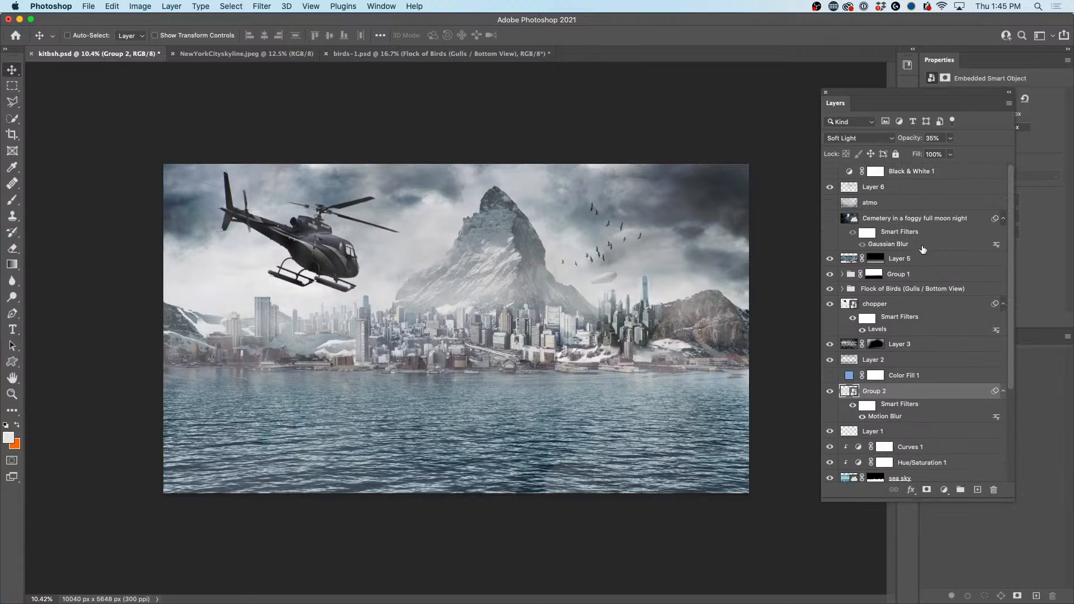
{"action": "left_click", "coordinate": [920, 171]}
{"action": "key", "text": "super+s"}
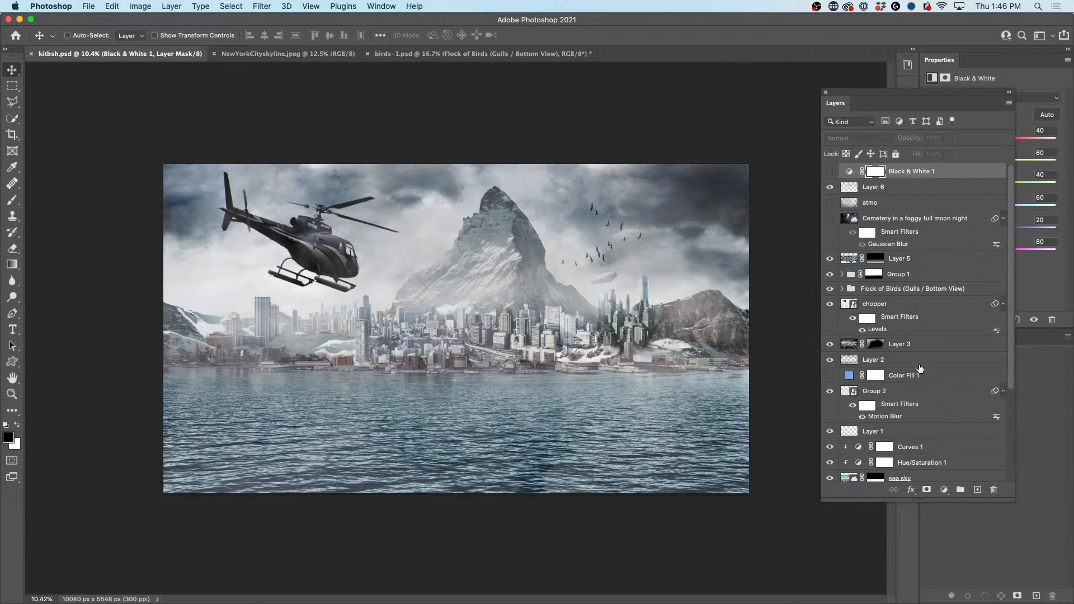
Step: Add a new empty layer directly above Layer 6 and reset the foreground and background colors to black and white
{"action": "left_click_drag", "start_coordinate": [860, 95], "coordinate": [811, 96]}
{"action": "left_click", "coordinate": [859, 187]}
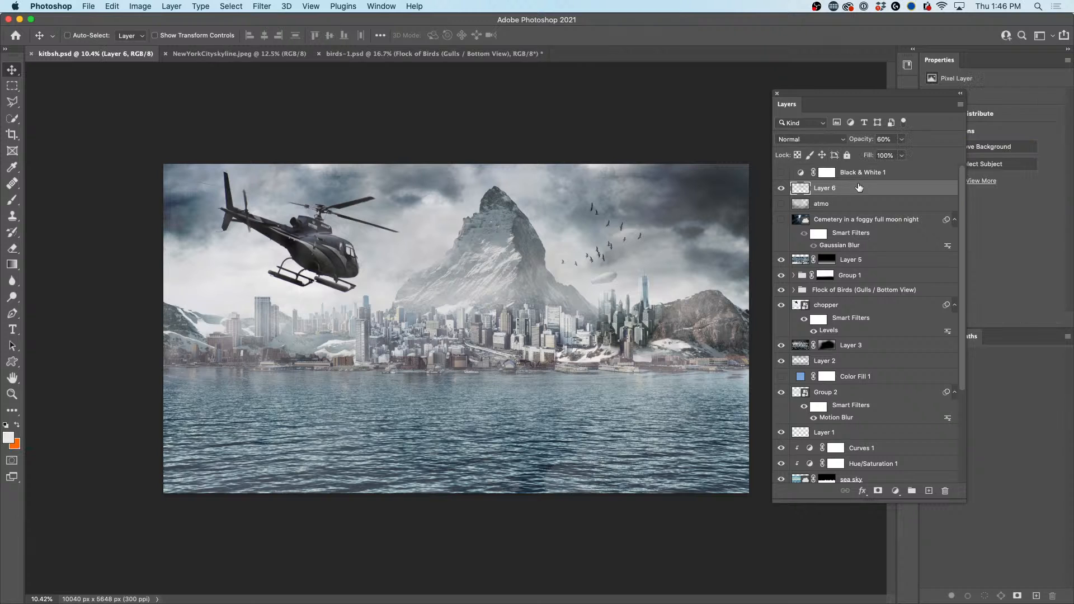
{"action": "left_click", "coordinate": [929, 490]}
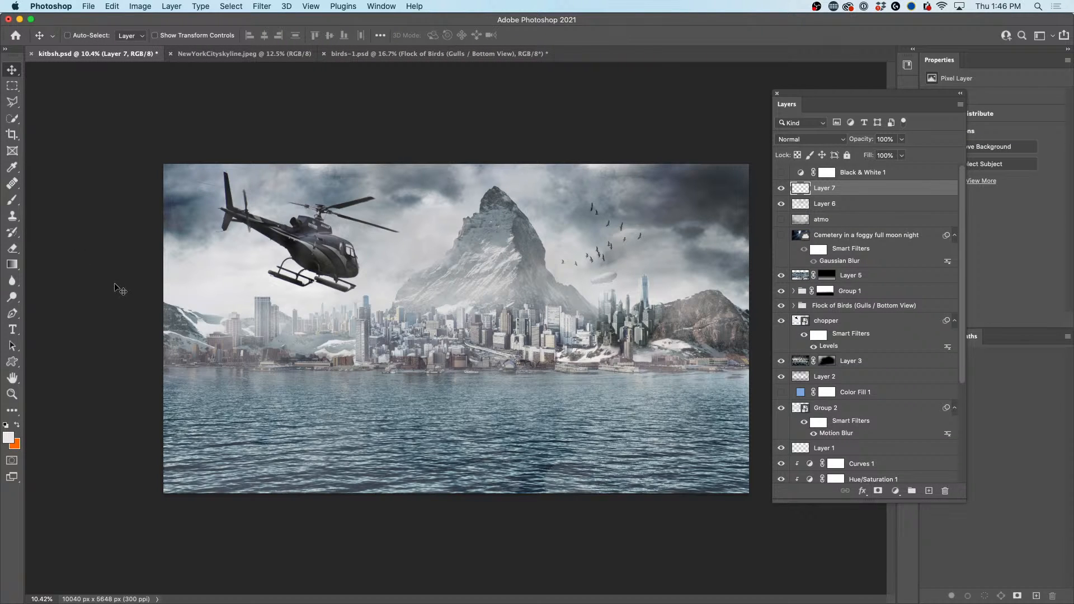
{"action": "key", "text": "d"}
Step: Make a rectangular selection over the mountain's base and central city, and render Clouds inside it on Layer 7
{"action": "left_click", "coordinate": [12, 86]}
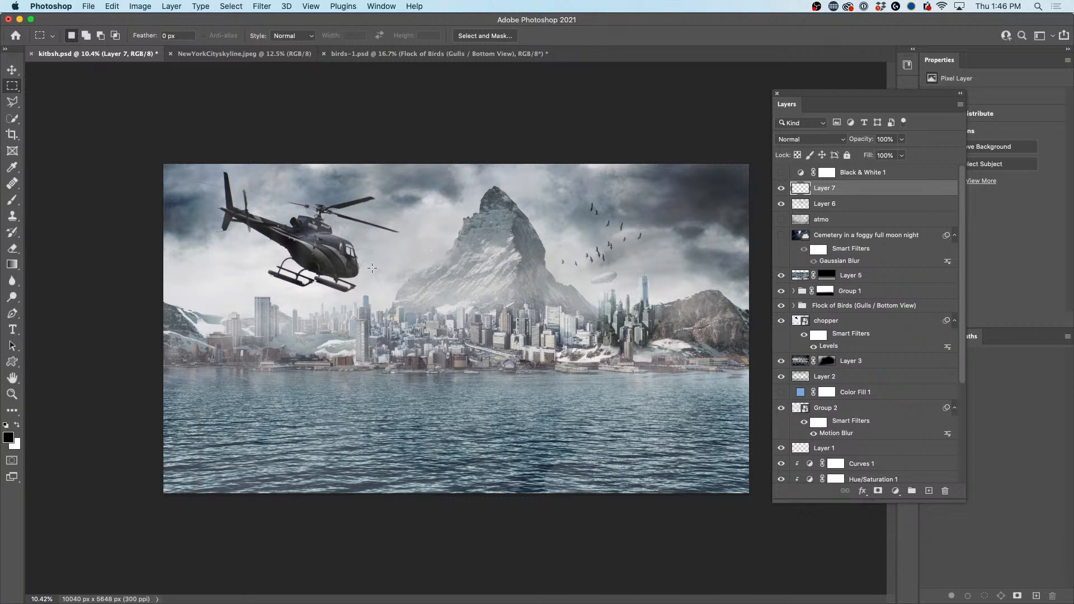
{"action": "left_click_drag", "start_coordinate": [372, 268], "coordinate": [621, 390]}
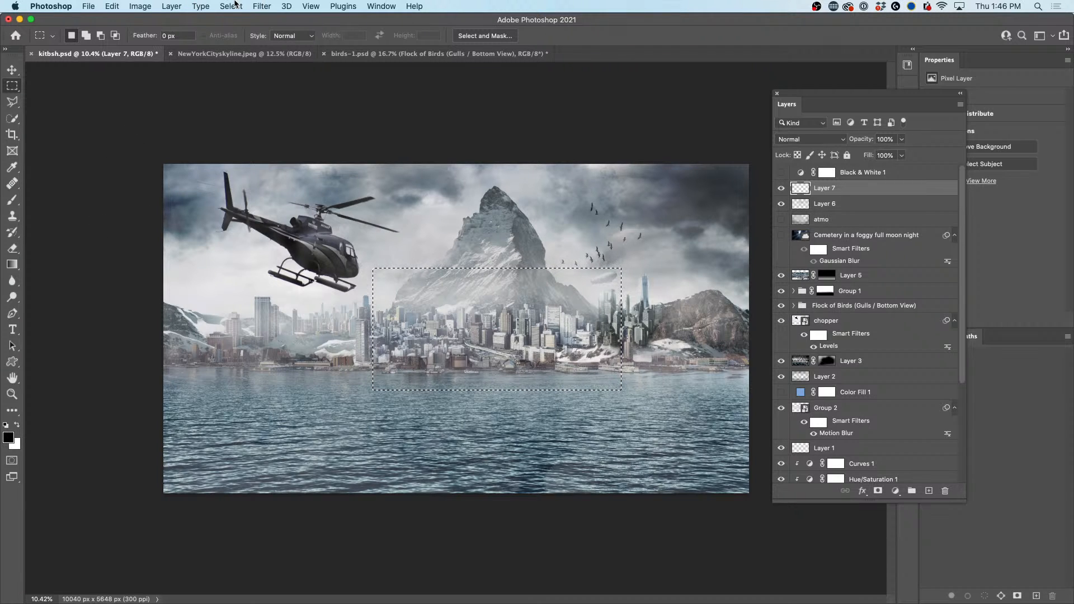
{"action": "left_click", "coordinate": [262, 6]}
{"action": "mouse_move", "coordinate": [283, 161]}
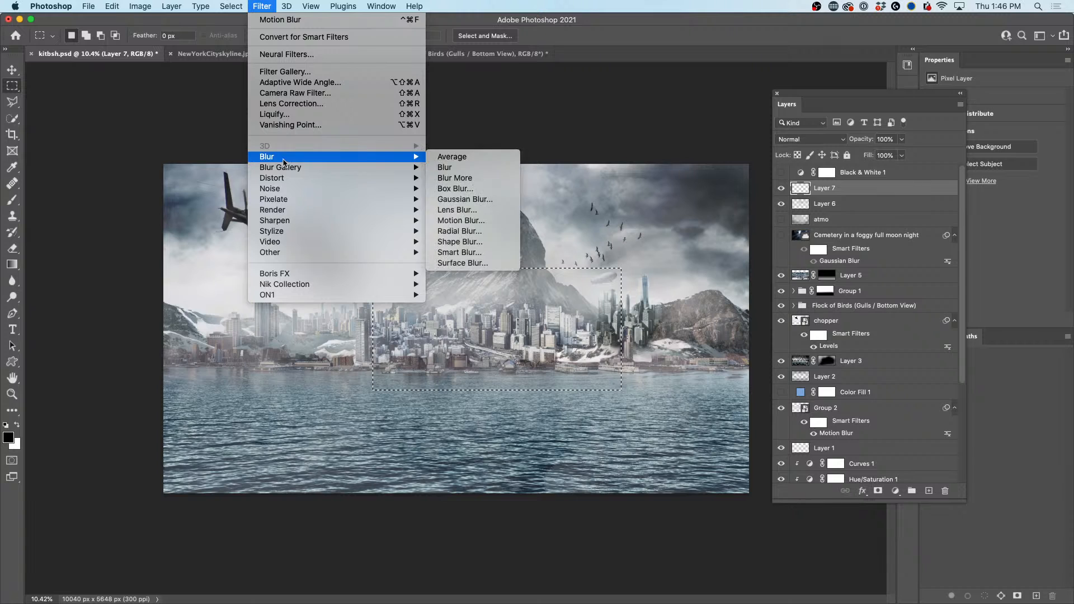
{"action": "mouse_move", "coordinate": [287, 190]}
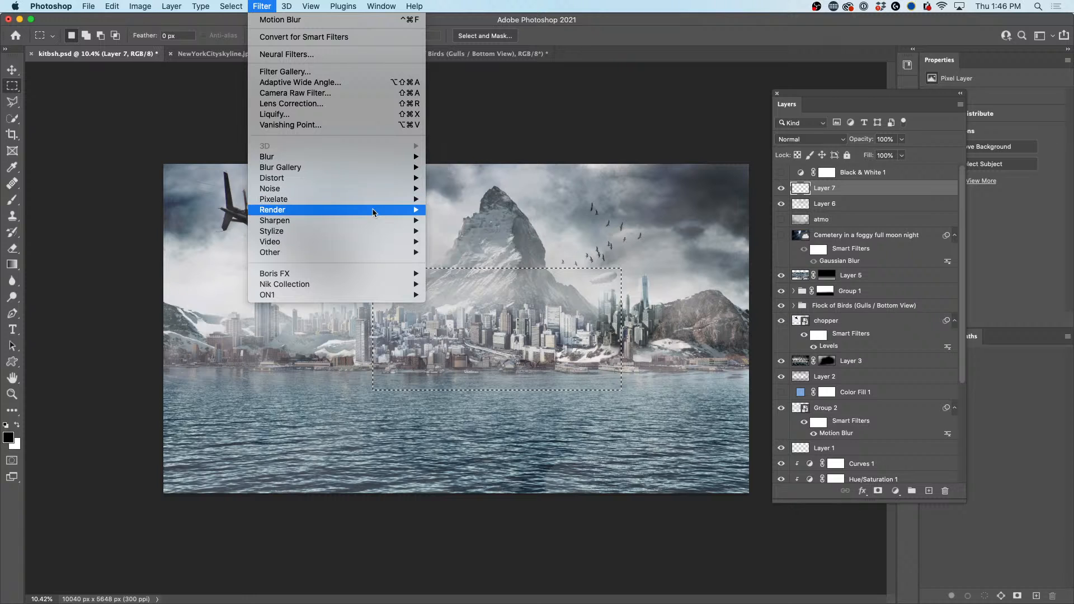
{"action": "mouse_move", "coordinate": [405, 211]}
{"action": "left_click", "coordinate": [462, 251]}
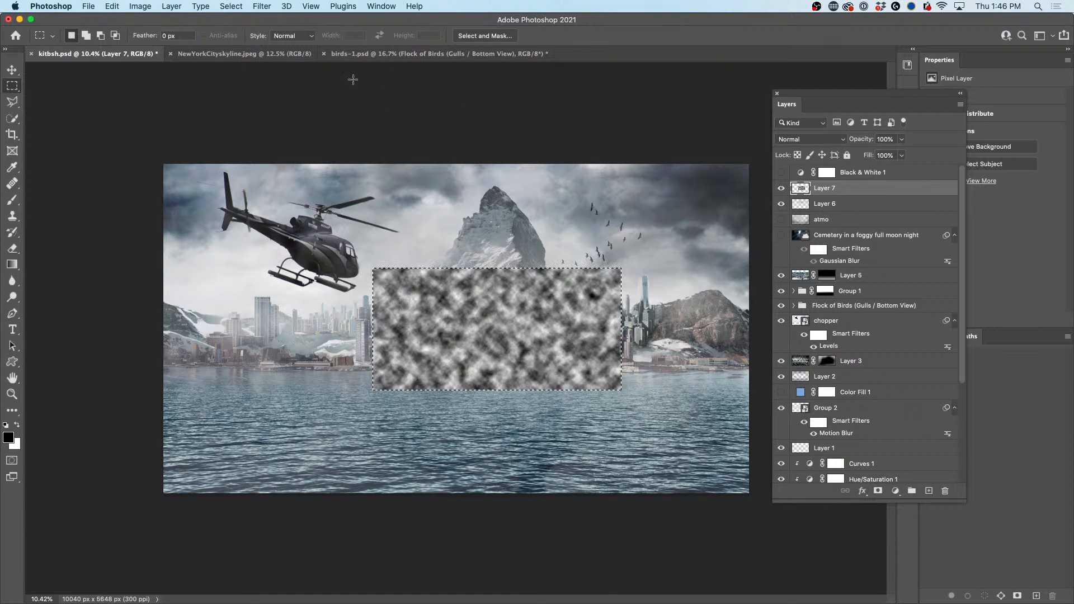
{"action": "left_click", "coordinate": [262, 6]}
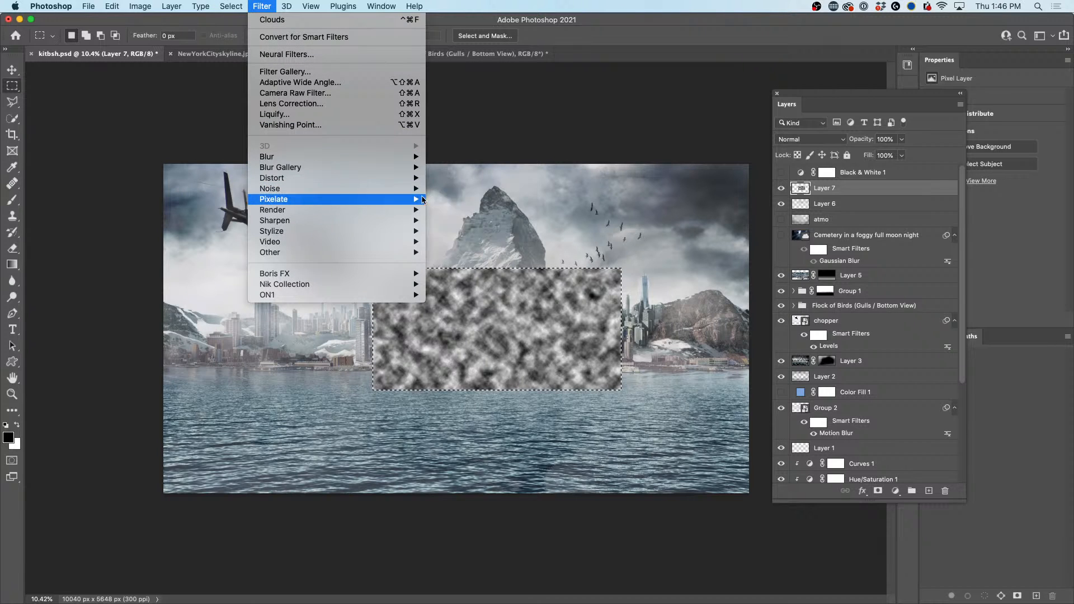
{"action": "mouse_move", "coordinate": [410, 187]}
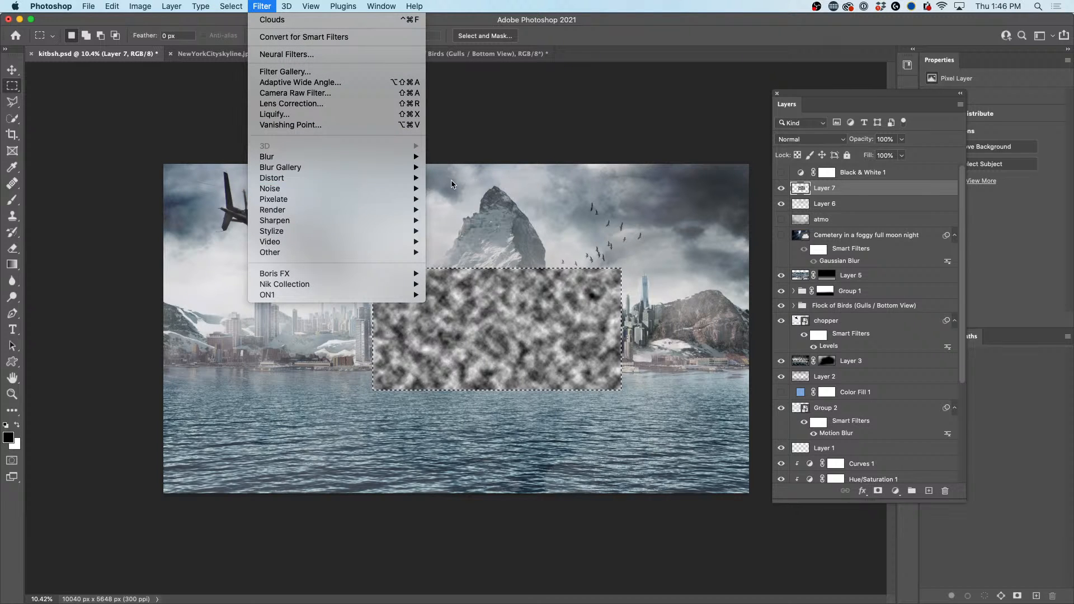
{"action": "left_click", "coordinate": [465, 186]}
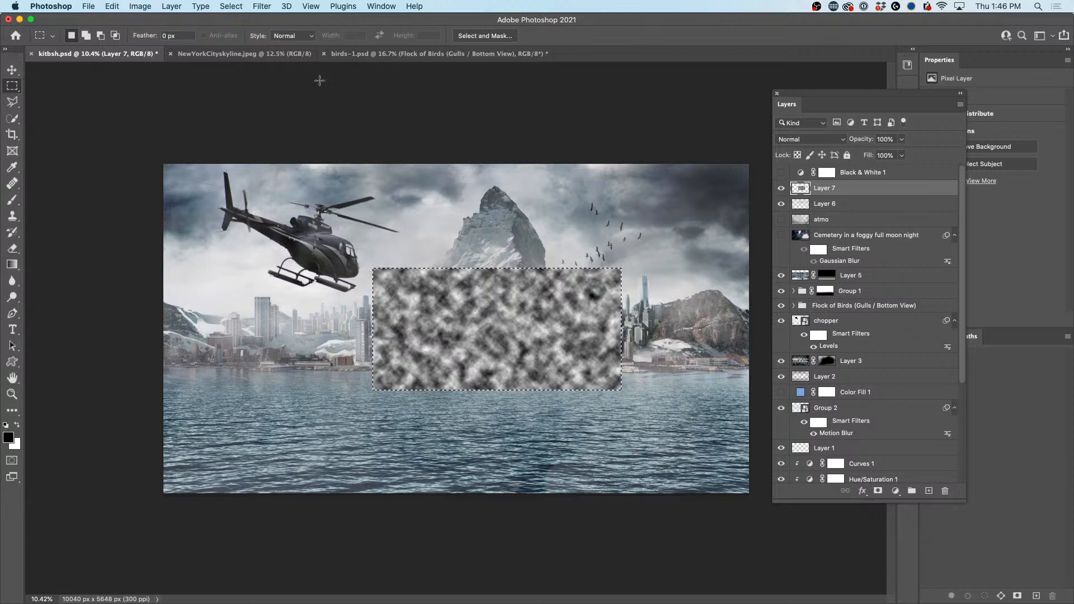
Step: Apply monochromatic Gaussian Add Noise at 261.21% to the clouds inside the selection on Layer 7
{"action": "left_click", "coordinate": [231, 6]}
{"action": "mouse_move", "coordinate": [262, 7]}
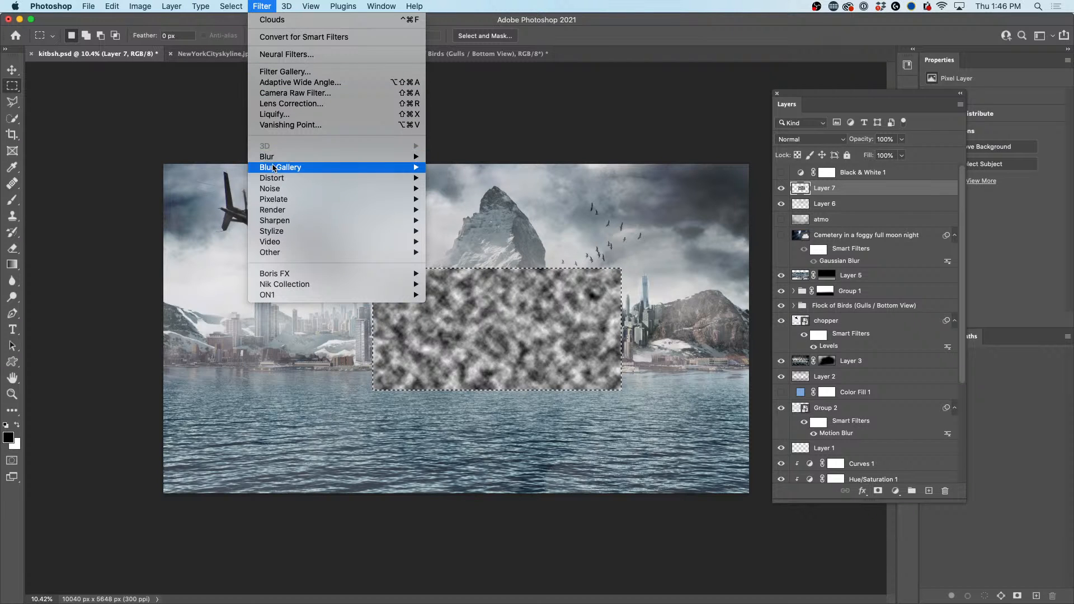
{"action": "mouse_move", "coordinate": [410, 185]}
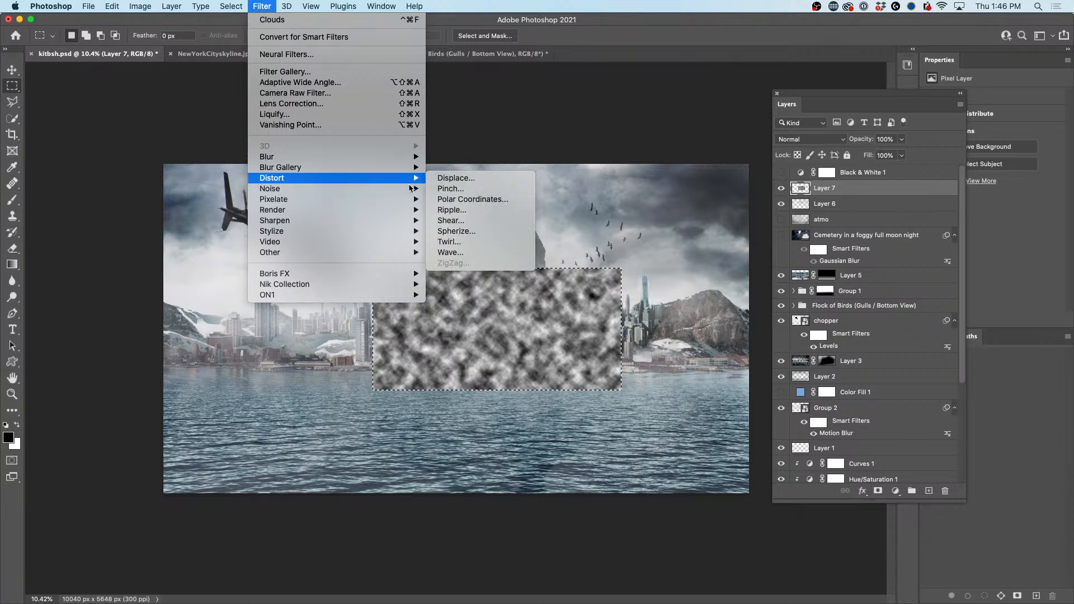
{"action": "left_click", "coordinate": [455, 190]}
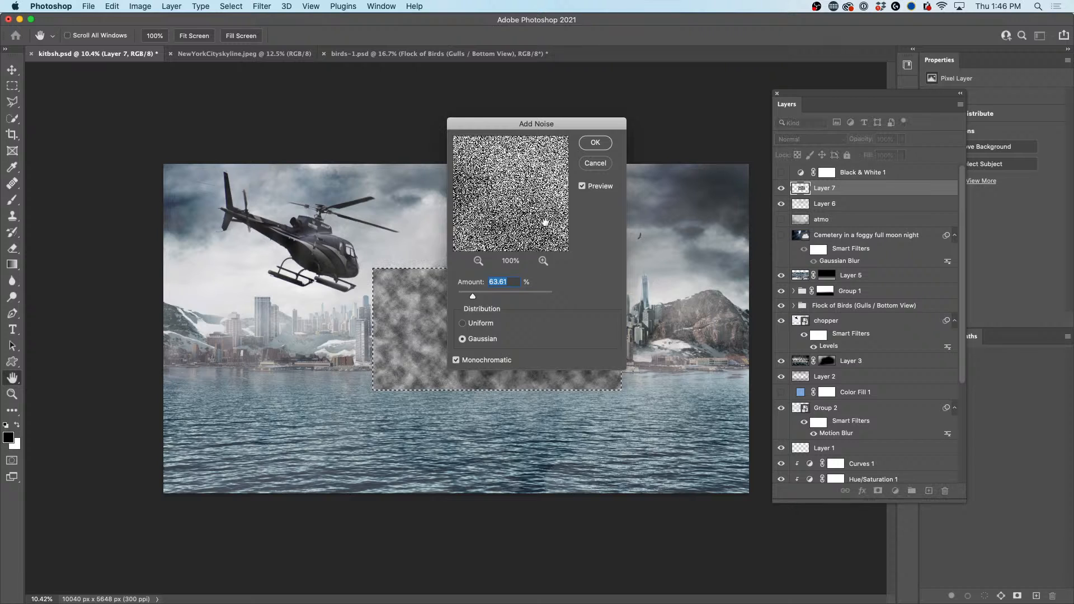
{"action": "left_click_drag", "start_coordinate": [477, 299], "coordinate": [517, 299]}
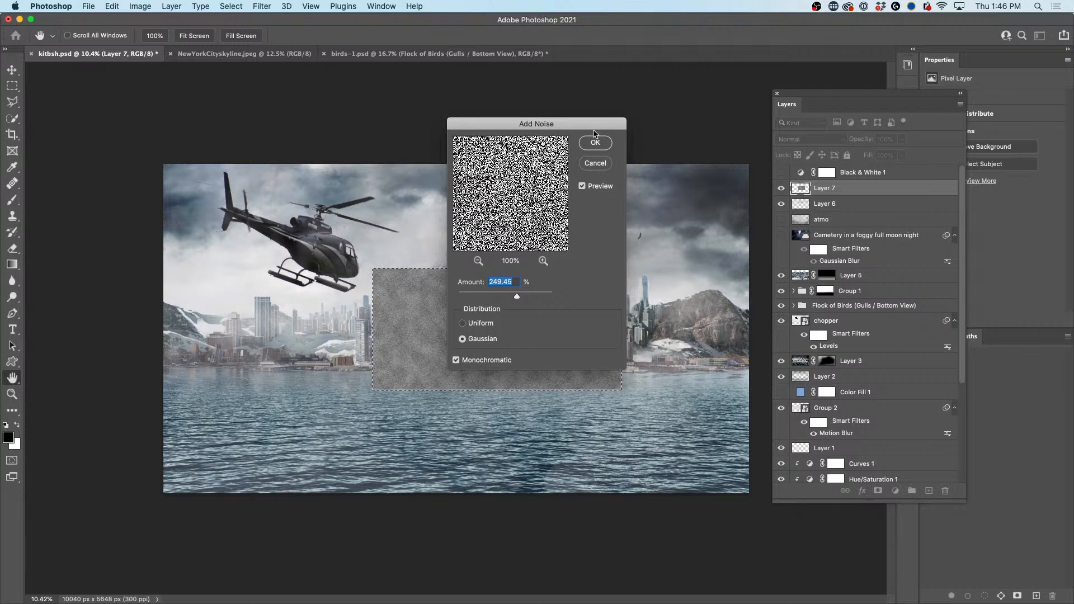
{"action": "mouse_move", "coordinate": [517, 296]}
{"action": "left_mouse_down"}
{"action": "mouse_move", "coordinate": [495, 297]}
{"action": "mouse_move", "coordinate": [522, 297]}
{"action": "left_mouse_up"}
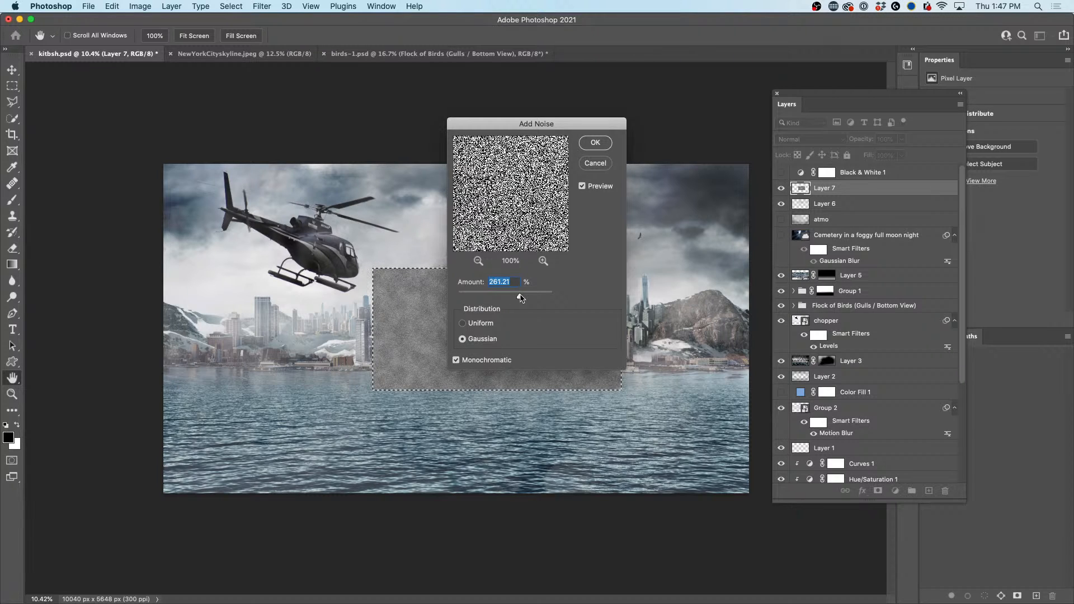
{"action": "left_click", "coordinate": [594, 143]}
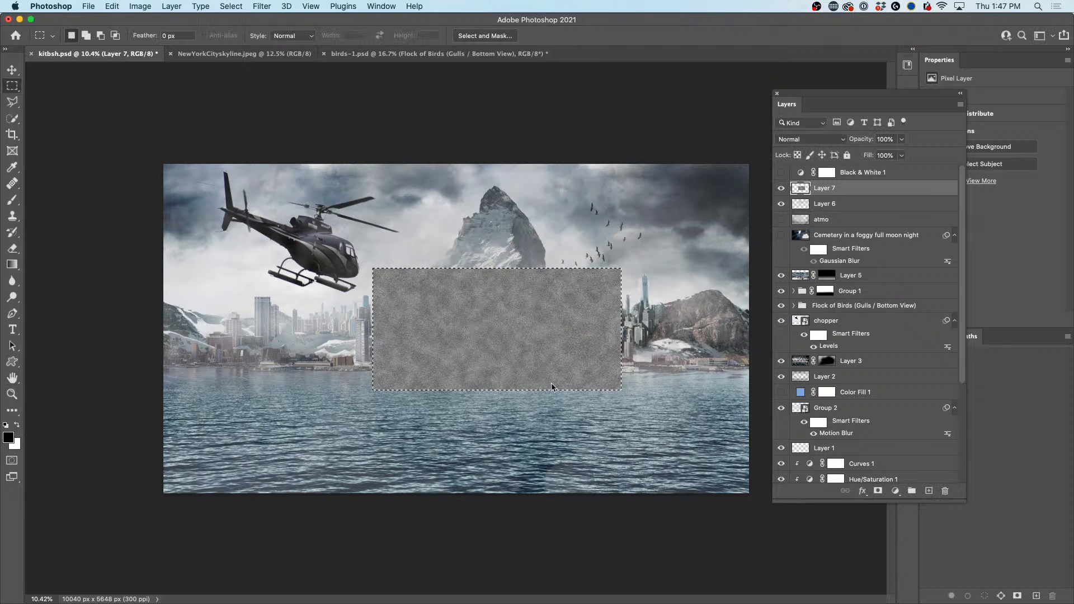
Step: Deselect and scale the noise on Layer 7 proportionally to about 310% so it covers the whole canvas
{"action": "left_click", "coordinate": [485, 304]}
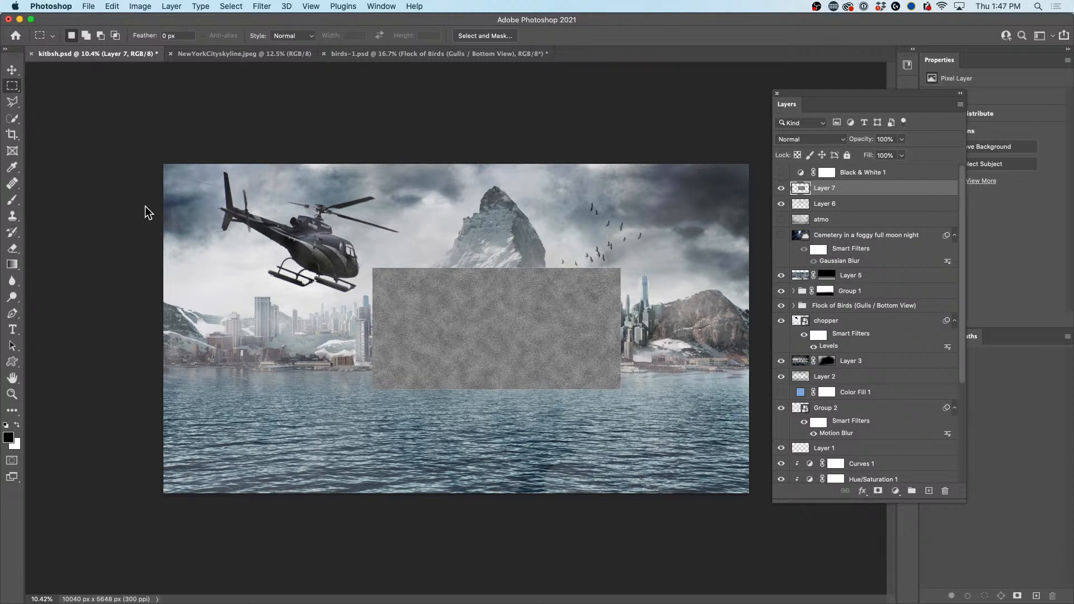
{"action": "left_click", "coordinate": [11, 70]}
{"action": "key", "text": "super+t"}
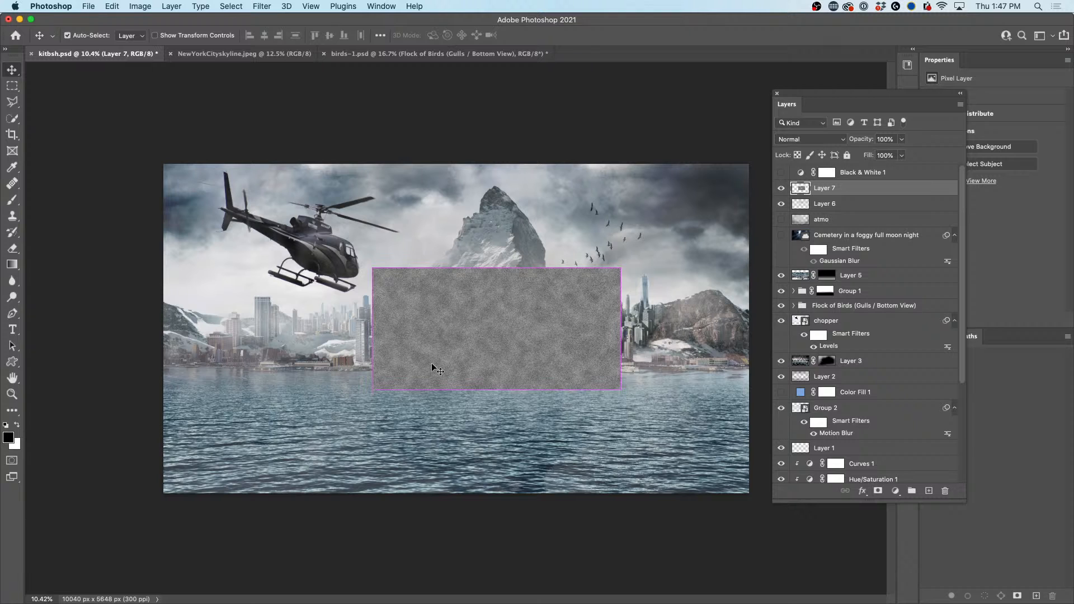
{"action": "left_click_drag", "start_coordinate": [373, 266], "coordinate": [177, 129]}
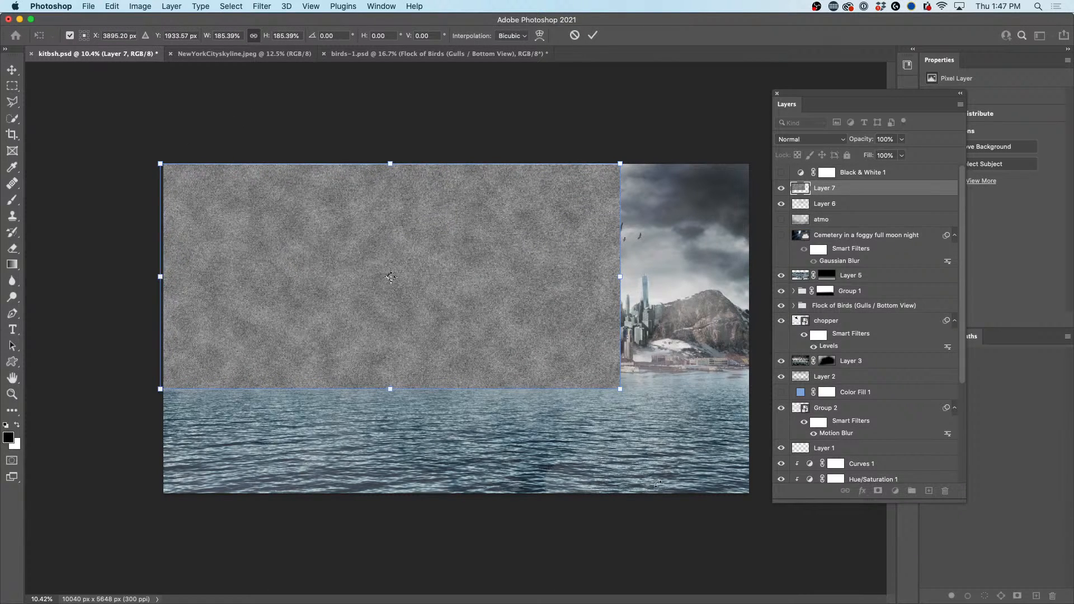
{"action": "left_click_drag", "start_coordinate": [620, 387], "coordinate": [903, 603]}
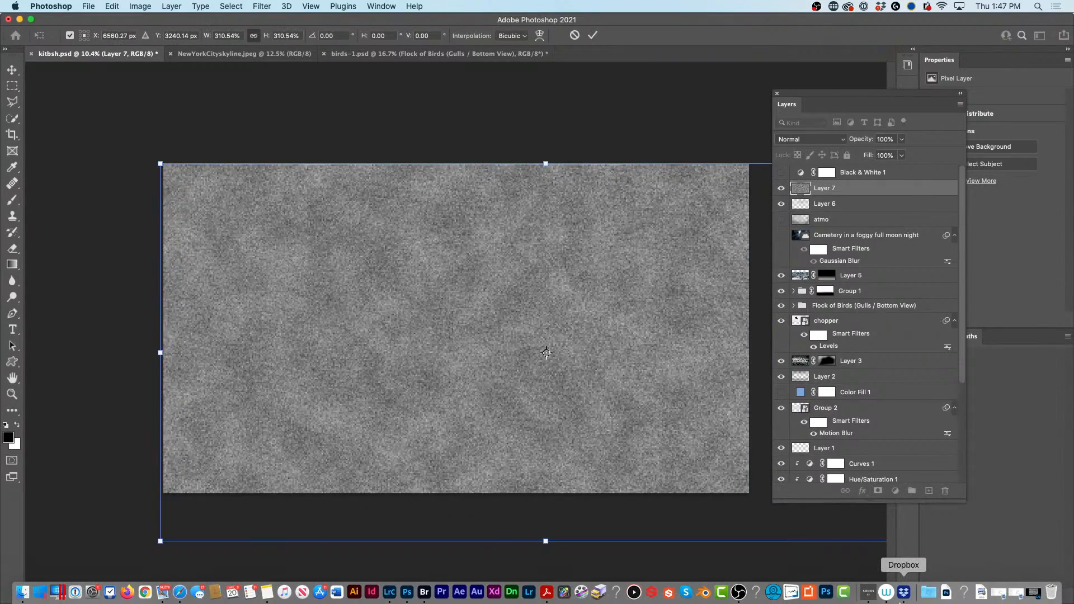
{"action": "key", "text": "Return"}
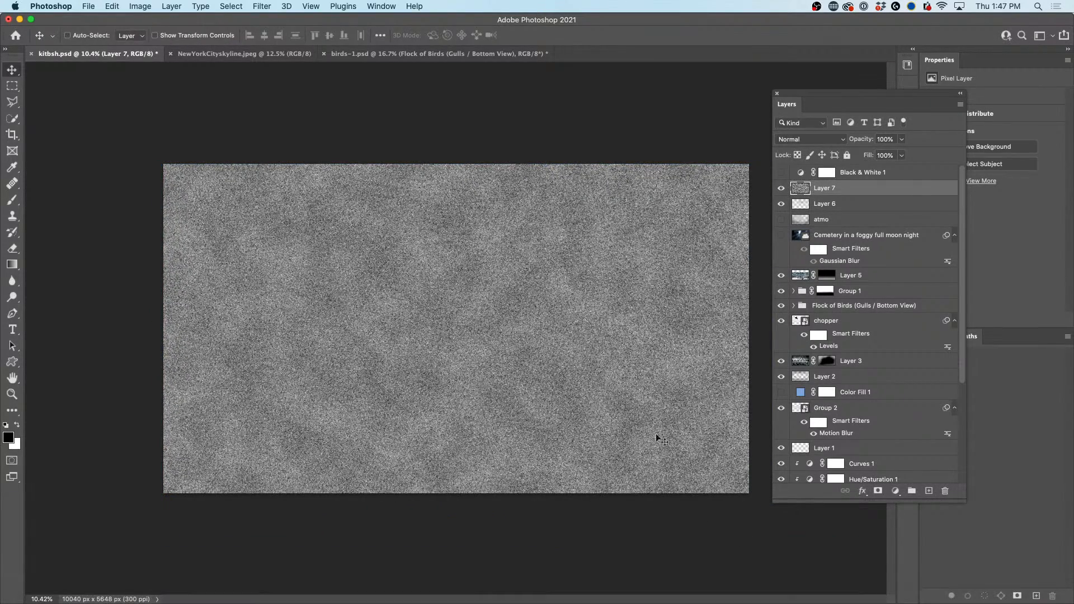
Step: Set Layer 7 to Color Burn and apply a Motion Blur with a -60° angle and 136-pixel distance
{"action": "left_click", "coordinate": [813, 140]}
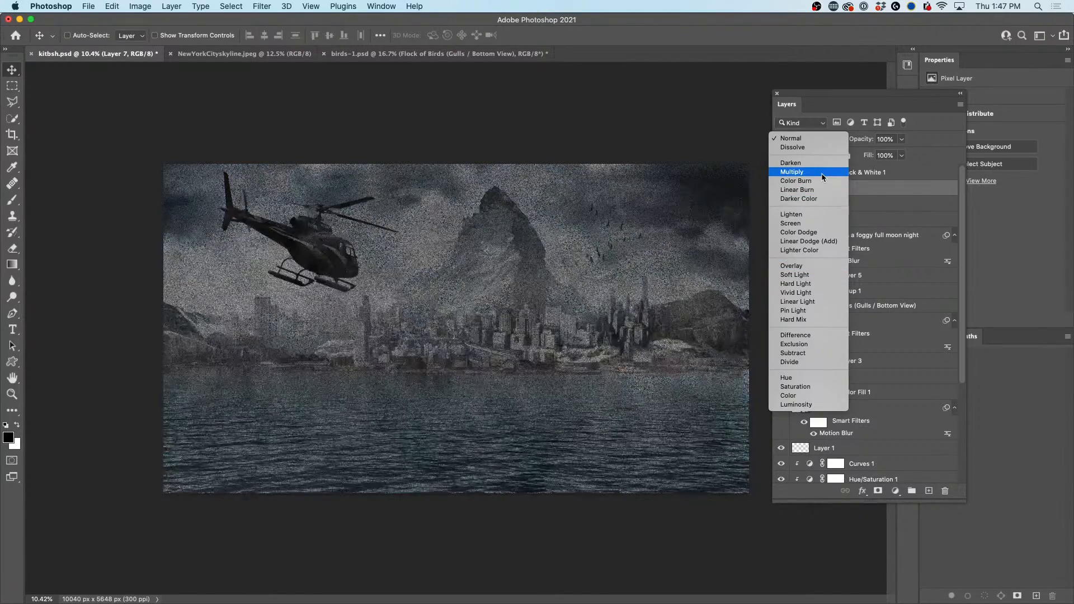
{"action": "left_click", "coordinate": [824, 182]}
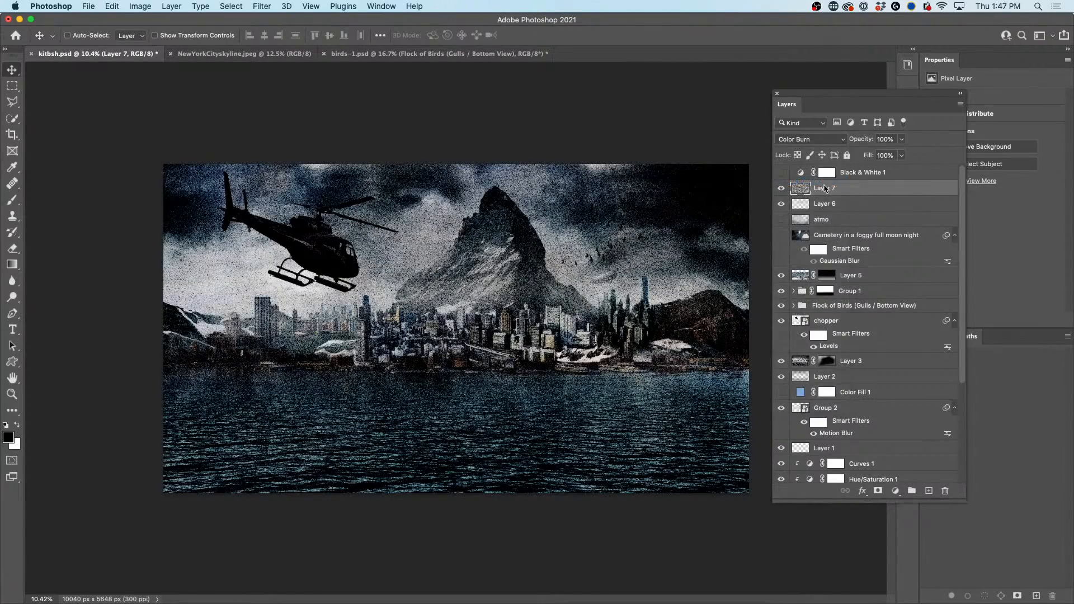
{"action": "left_click", "coordinate": [263, 6]}
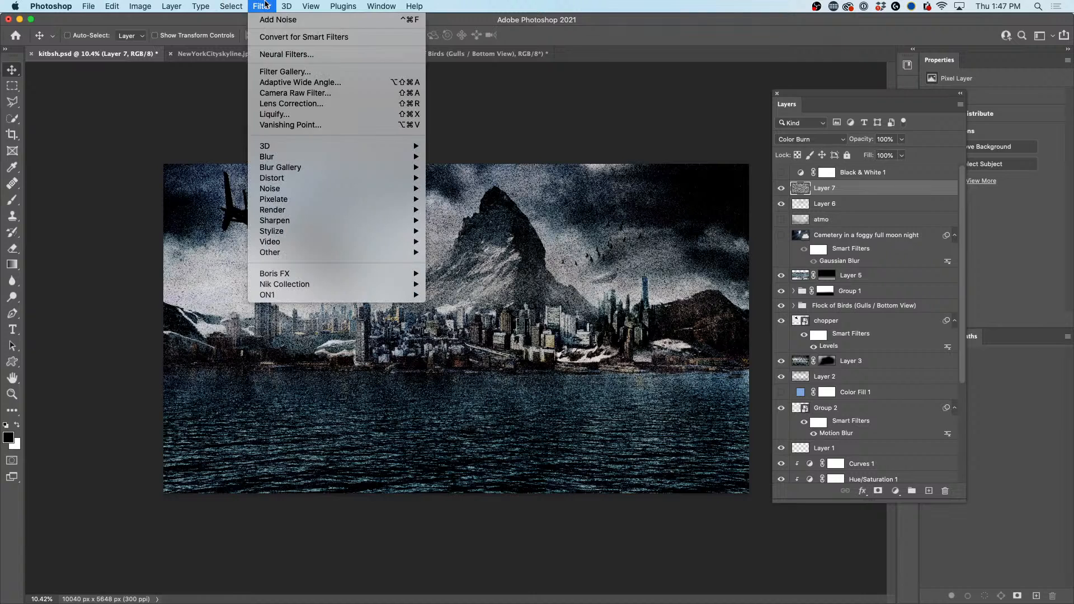
{"action": "mouse_move", "coordinate": [292, 156]}
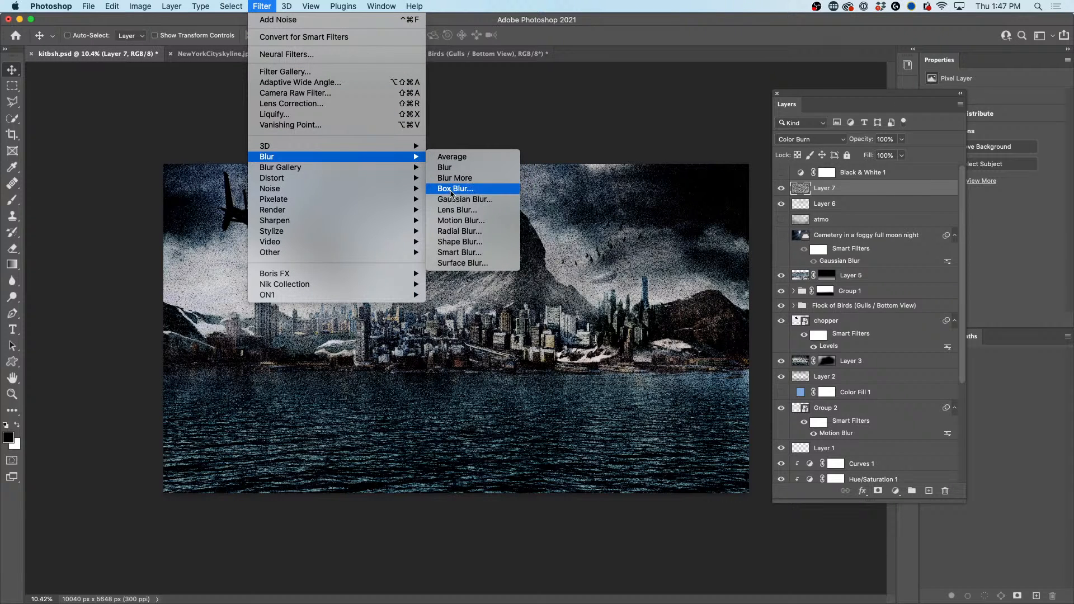
{"action": "left_click", "coordinate": [460, 220]}
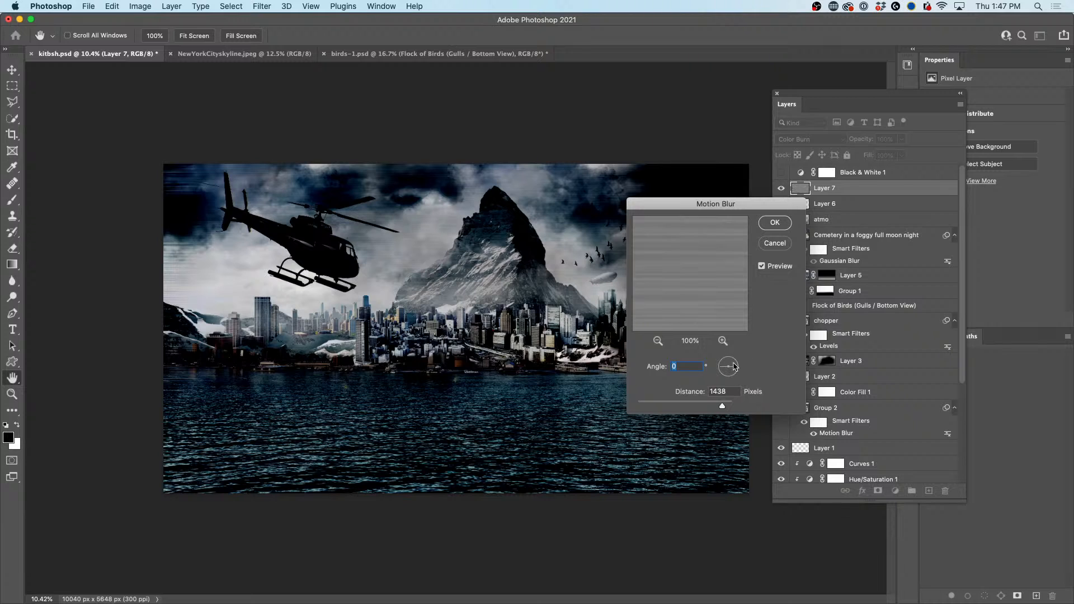
{"action": "left_click_drag", "start_coordinate": [735, 367], "coordinate": [736, 377]}
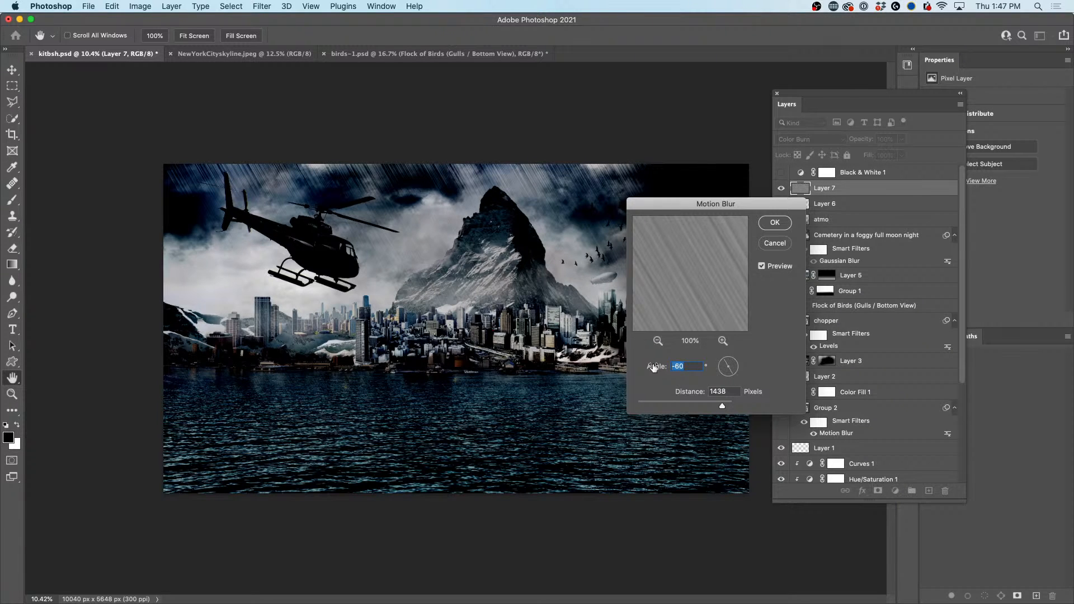
{"action": "left_click_drag", "start_coordinate": [720, 407], "coordinate": [666, 406]}
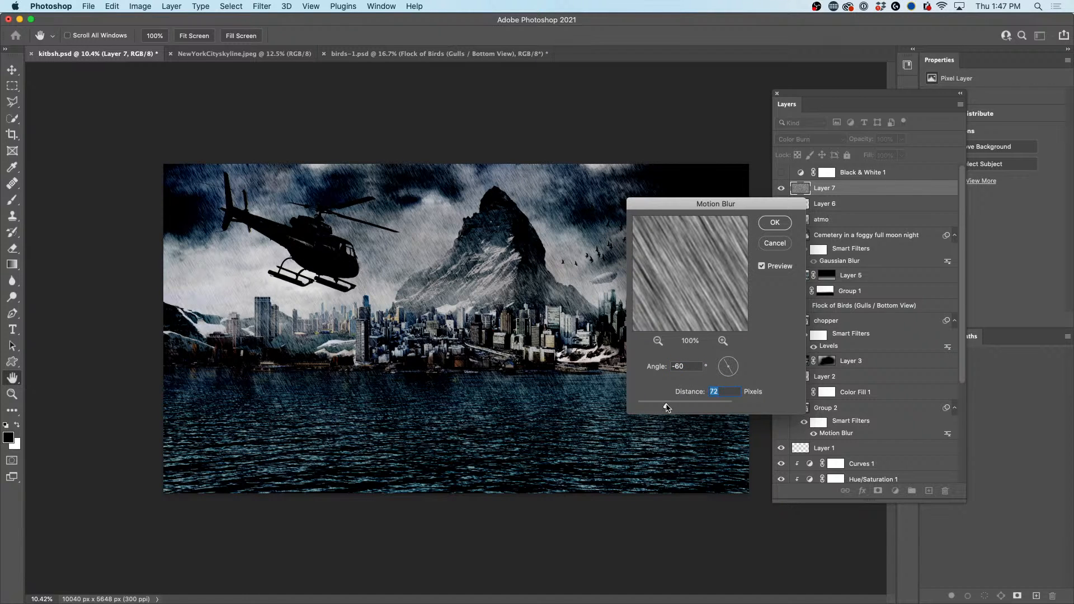
{"action": "left_click_drag", "start_coordinate": [663, 407], "coordinate": [659, 408]}
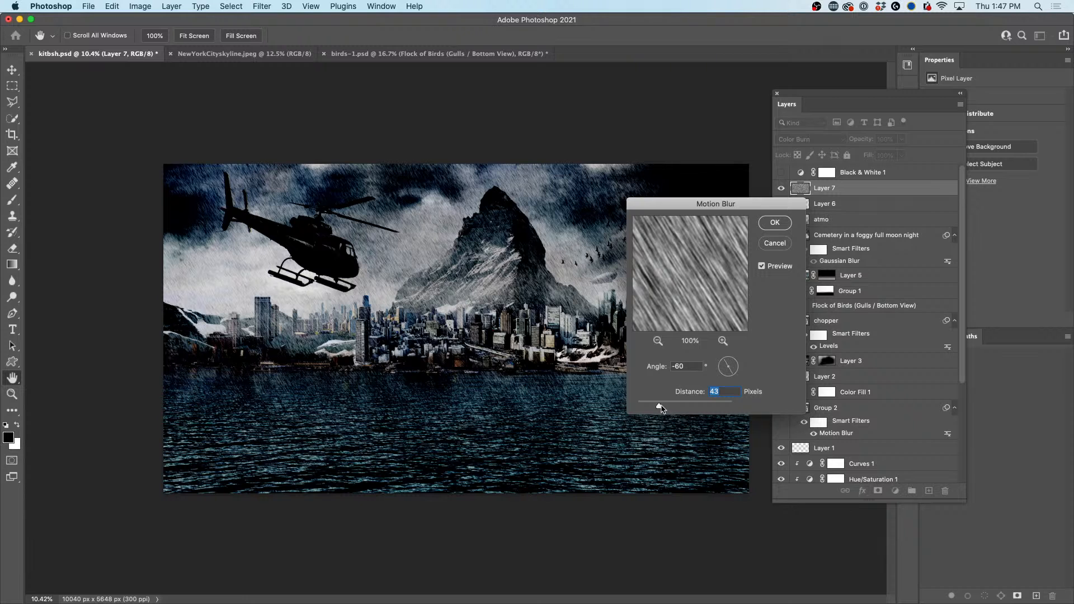
{"action": "left_click_drag", "start_coordinate": [661, 408], "coordinate": [677, 407]}
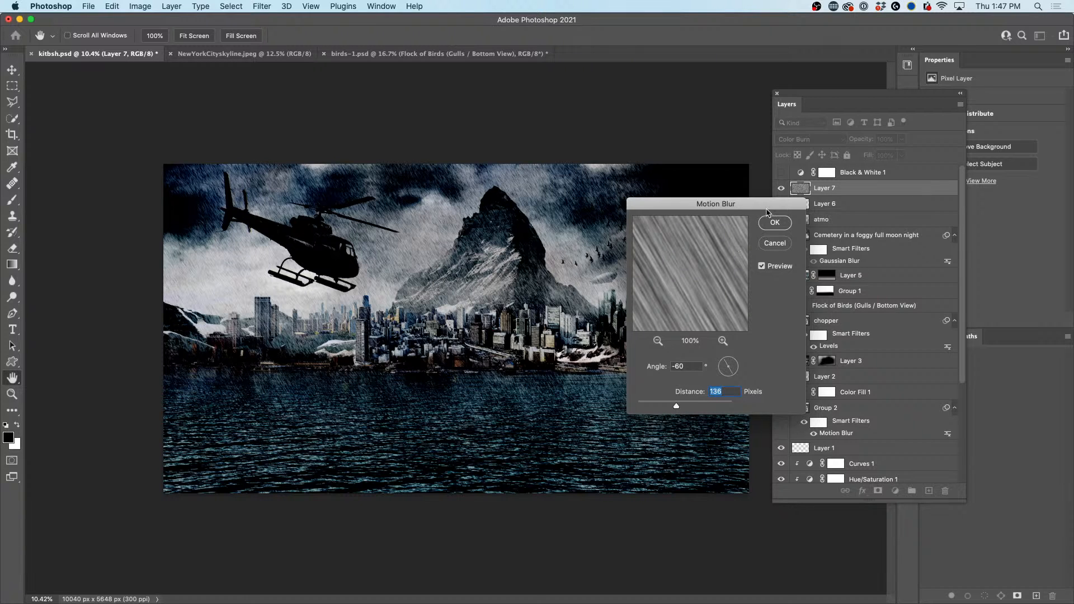
{"action": "left_click", "coordinate": [774, 224]}
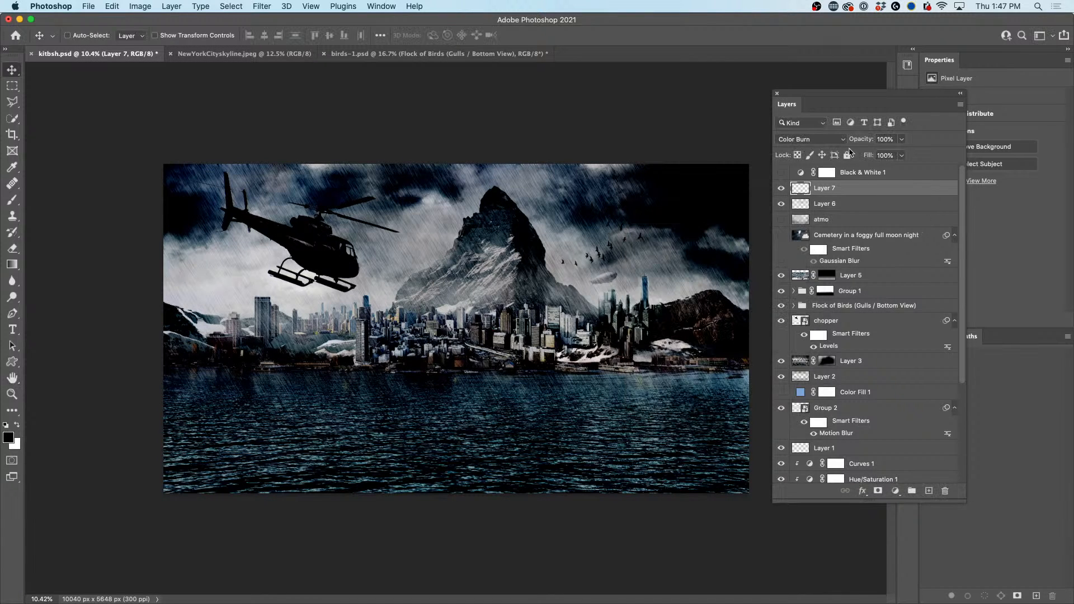
Step: Lower Layer 7's opacity to 17% and duplicate the layer
{"action": "left_click_drag", "start_coordinate": [861, 139], "coordinate": [782, 138]}
{"action": "left_click_drag", "start_coordinate": [659, 134], "coordinate": [668, 135]}
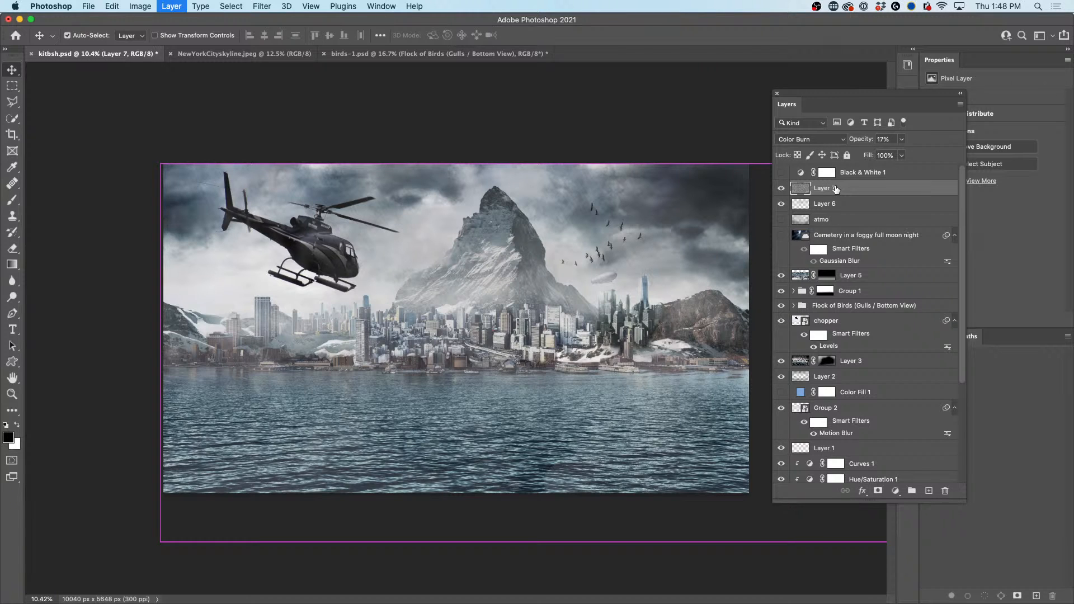
{"action": "key", "text": "super+j"}
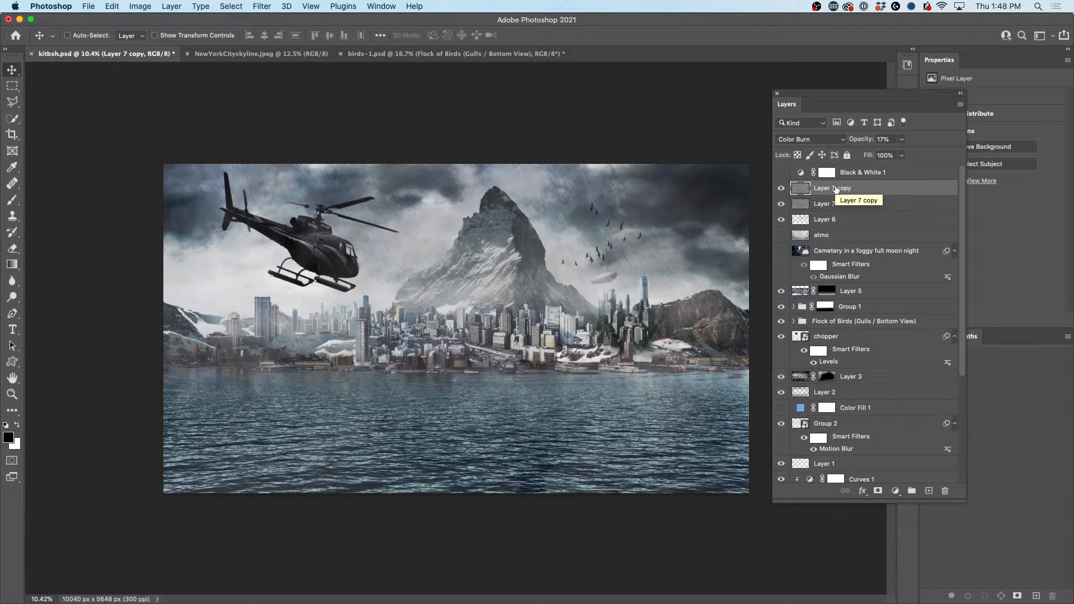
Step: Scale the duplicated rain layer to about 179% and center it over the canvas
{"action": "key", "text": "super+t"}
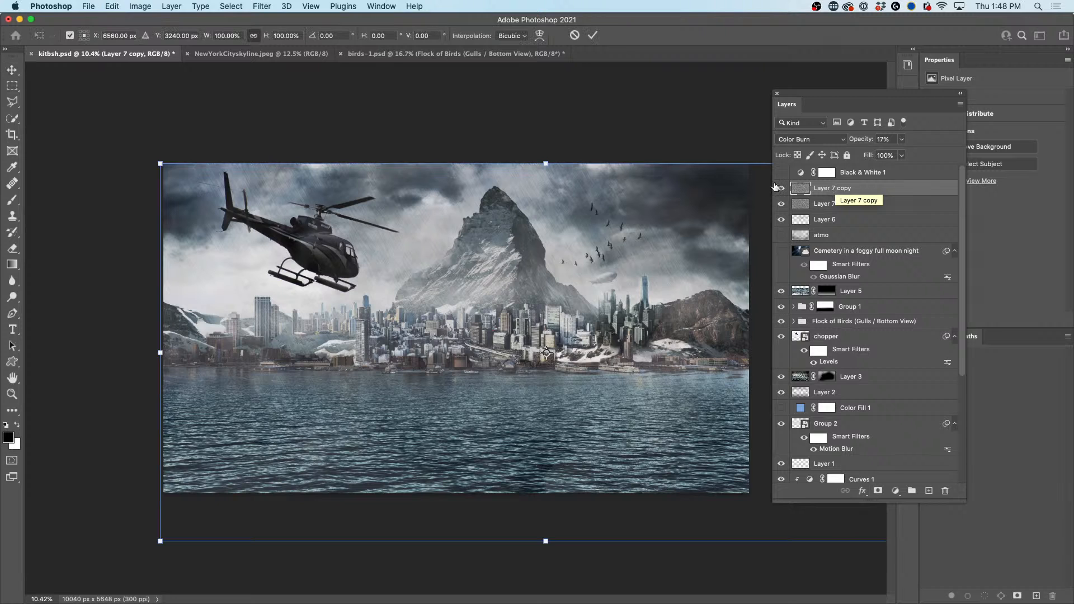
{"action": "left_click_drag", "start_coordinate": [159, 161], "coordinate": [3, 102]}
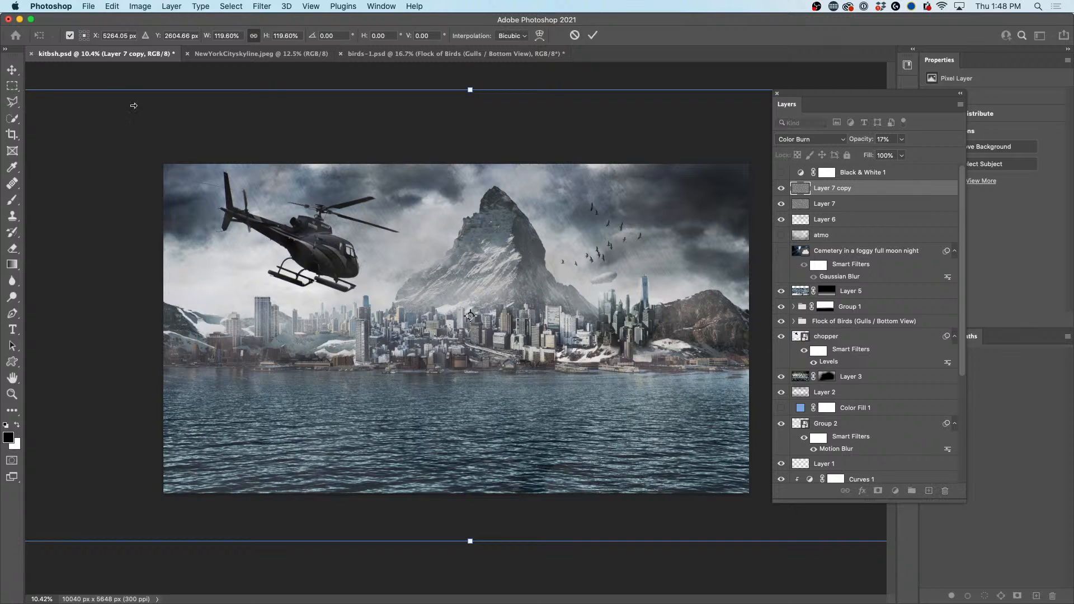
{"action": "left_click_drag", "start_coordinate": [627, 317], "coordinate": [580, 327]}
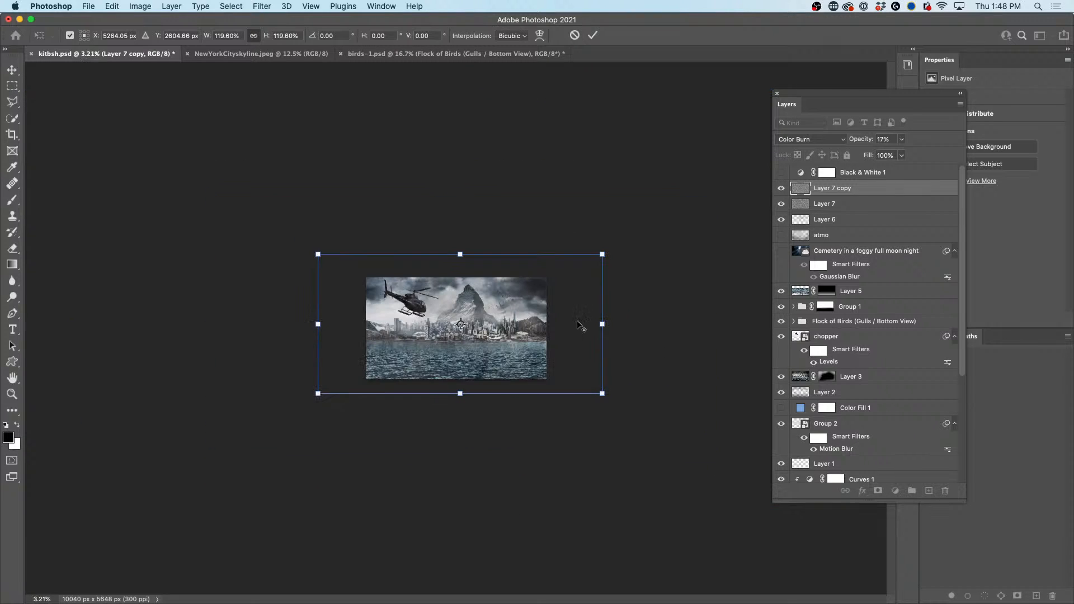
{"action": "left_click_drag", "start_coordinate": [604, 392], "coordinate": [739, 466]}
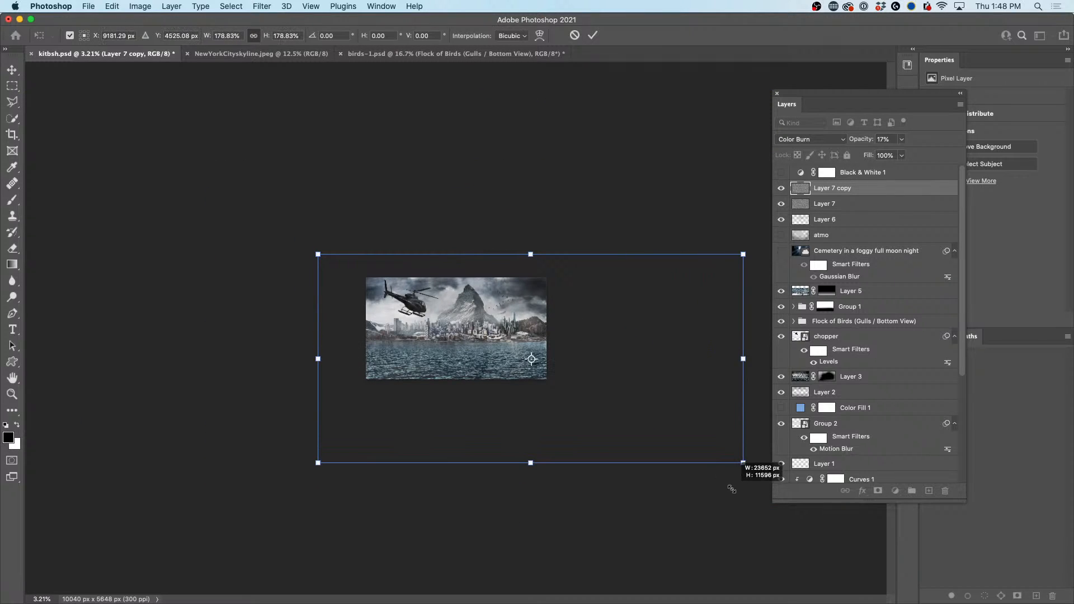
{"action": "left_click_drag", "start_coordinate": [643, 388], "coordinate": [564, 355]}
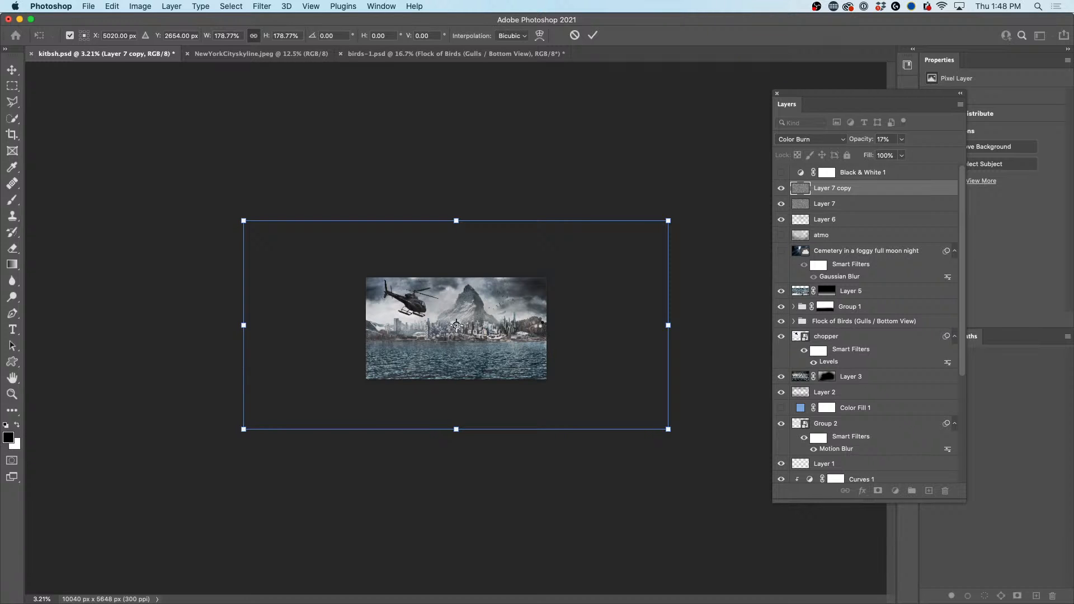
{"action": "key", "text": "Return"}
Step: Add a layer mask to Layer 7 copy and reduce the layer's opacity to 6%
{"action": "scroll", "coordinate": [475, 312], "scroll_direction": "up", "scroll_amount": 10}
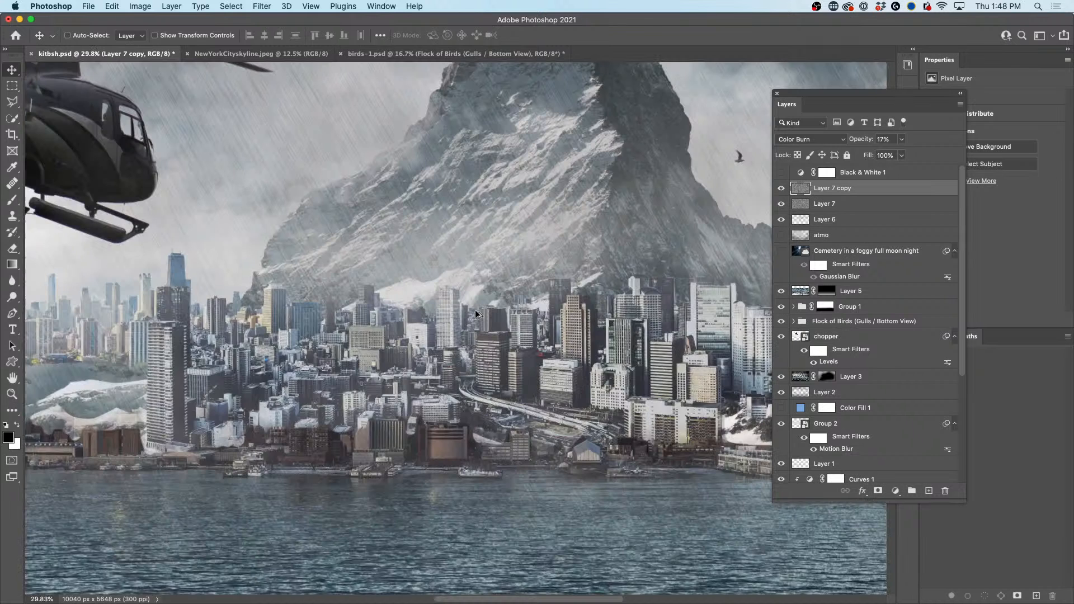
{"action": "scroll", "coordinate": [476, 312], "scroll_direction": "down", "scroll_amount": 5}
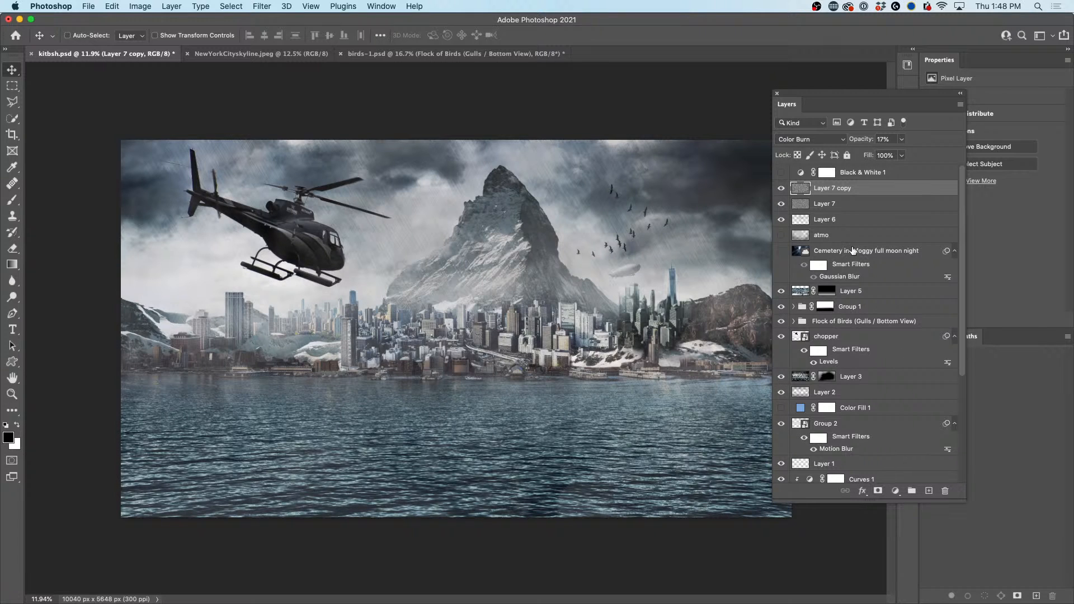
{"action": "left_click", "coordinate": [877, 491]}
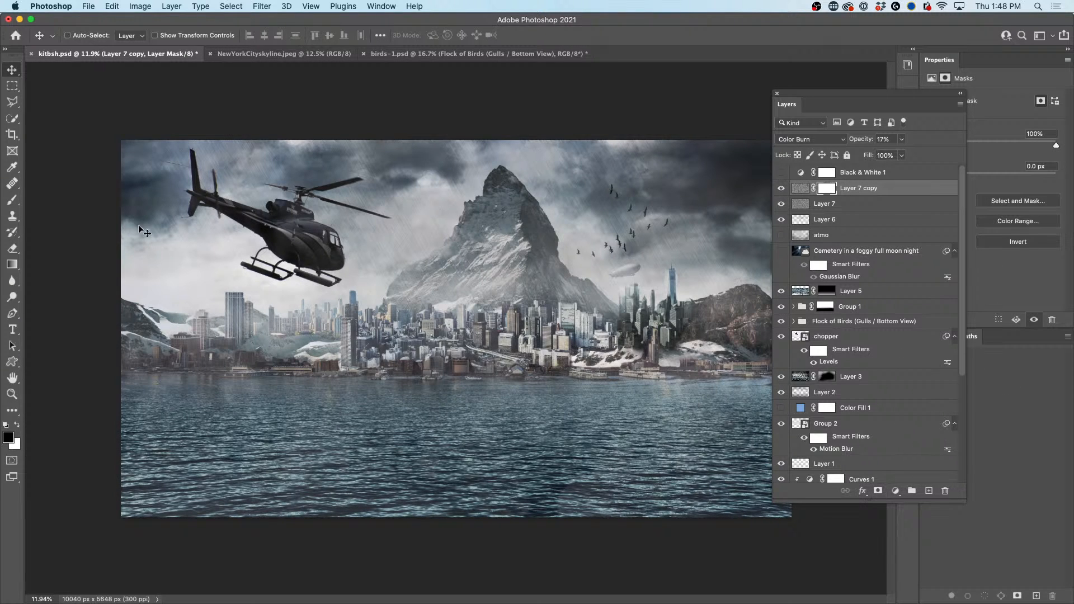
{"action": "left_click_drag", "start_coordinate": [866, 141], "coordinate": [849, 143]}
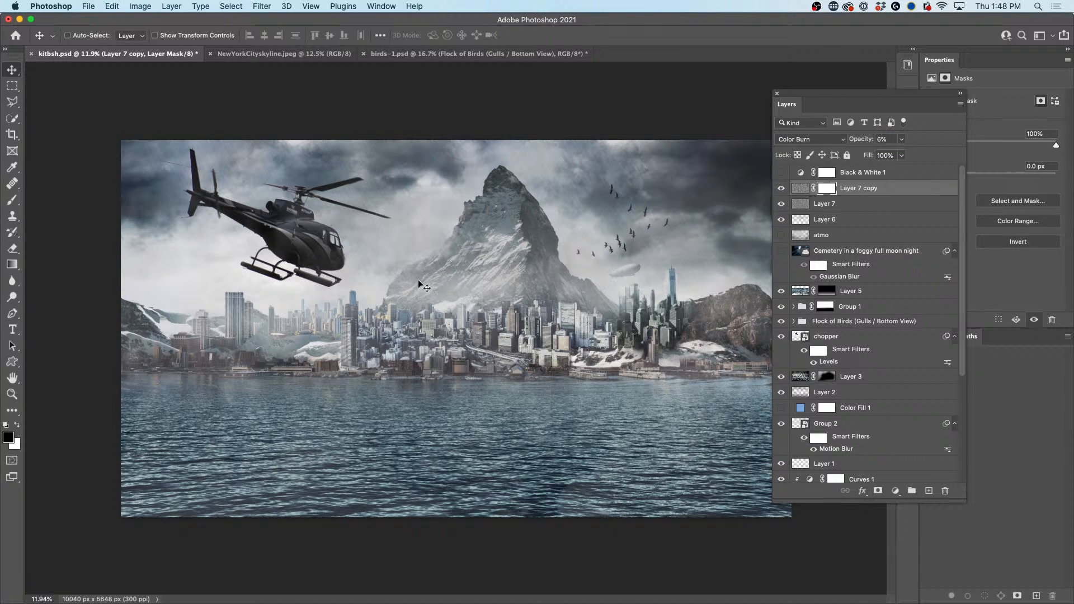
{"action": "scroll", "coordinate": [403, 214], "scroll_direction": "down", "scroll_amount": 3}
{"action": "scroll", "coordinate": [402, 214], "scroll_direction": "up", "scroll_amount": 2}
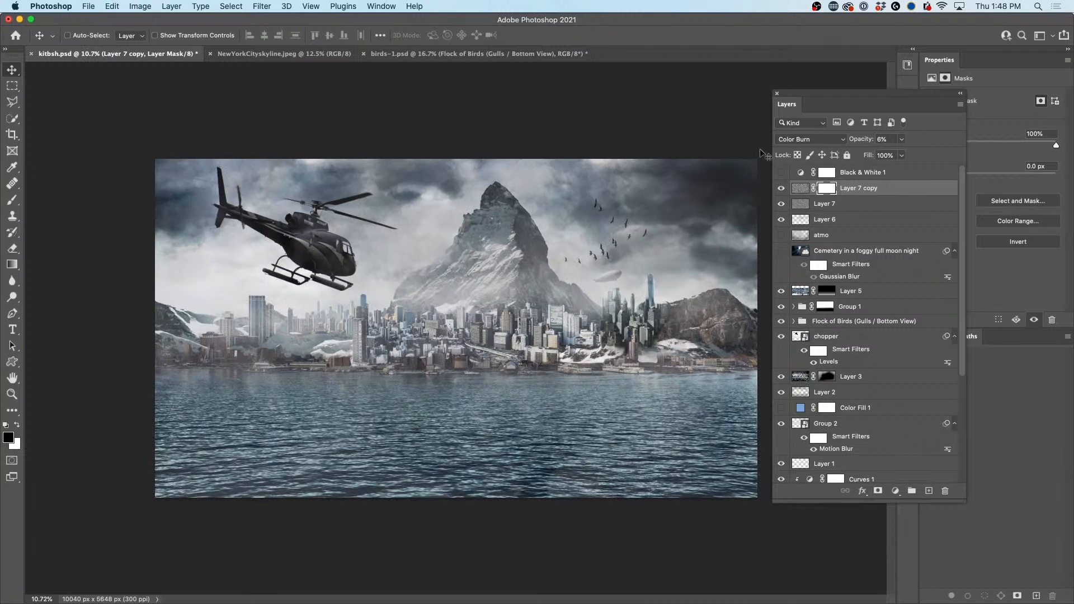
Step: Compare the composite with and without the two rain layers, Layer 7 and Layer 7 copy
{"action": "left_click", "coordinate": [781, 189]}
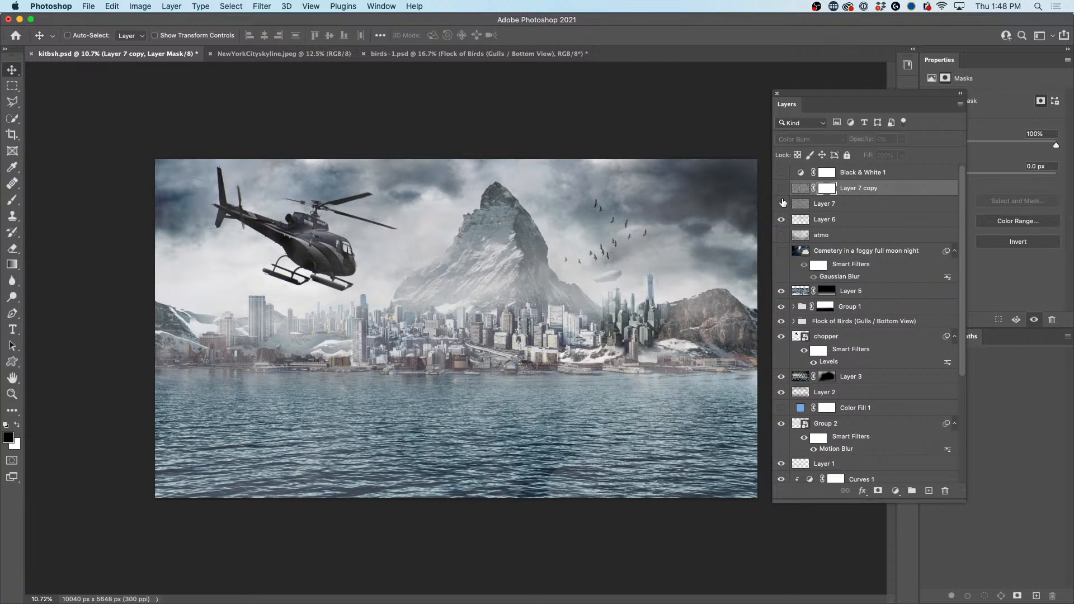
{"action": "left_click", "coordinate": [782, 204]}
{"action": "left_click", "coordinate": [781, 189]}
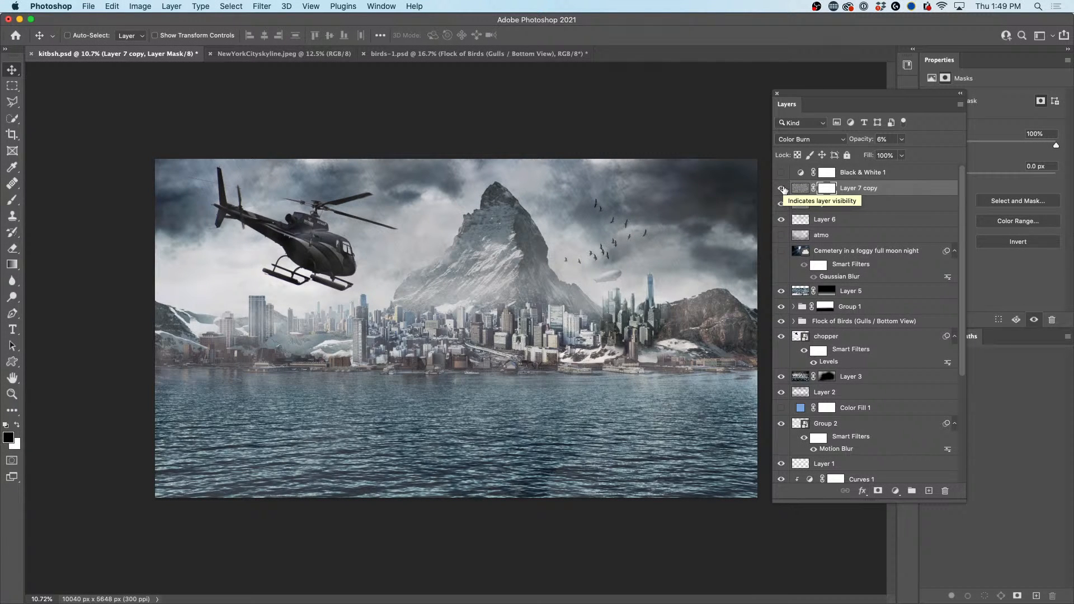
Step: Try the Screen blend mode on the Layer 7 copy rain layer, and revert to Color Burn with both rain layers shown
{"action": "left_click", "coordinate": [821, 141]}
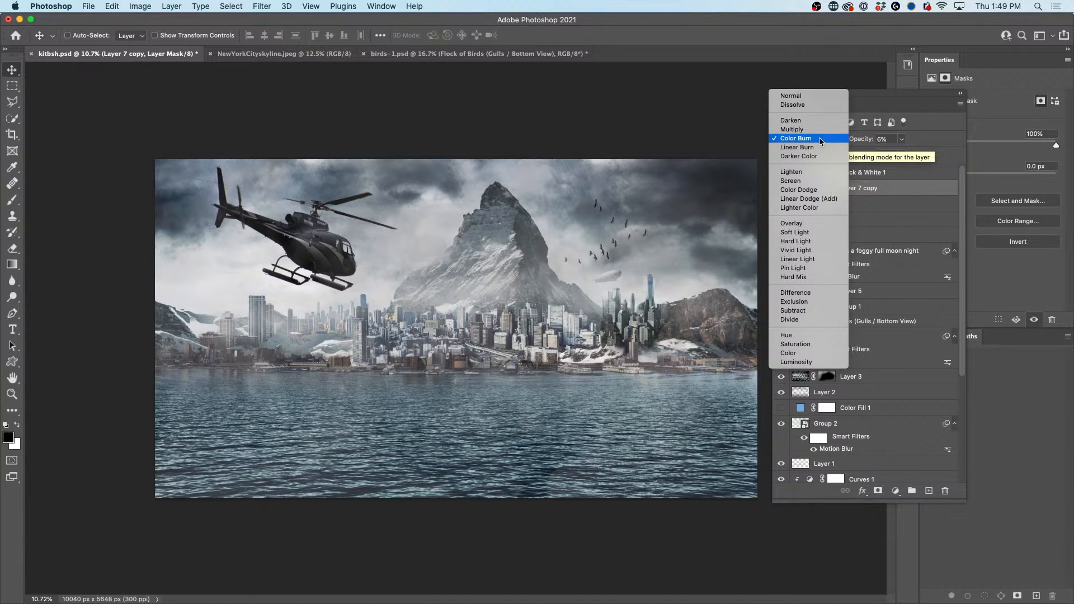
{"action": "left_click", "coordinate": [817, 181]}
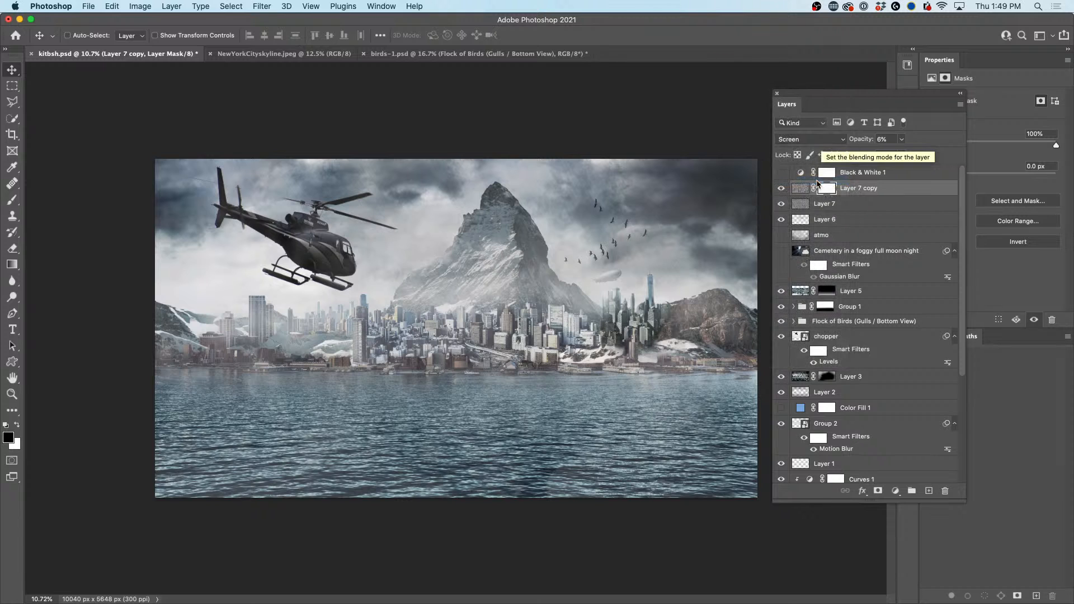
{"action": "left_click", "coordinate": [803, 203]}
{"action": "left_click", "coordinate": [821, 140]}
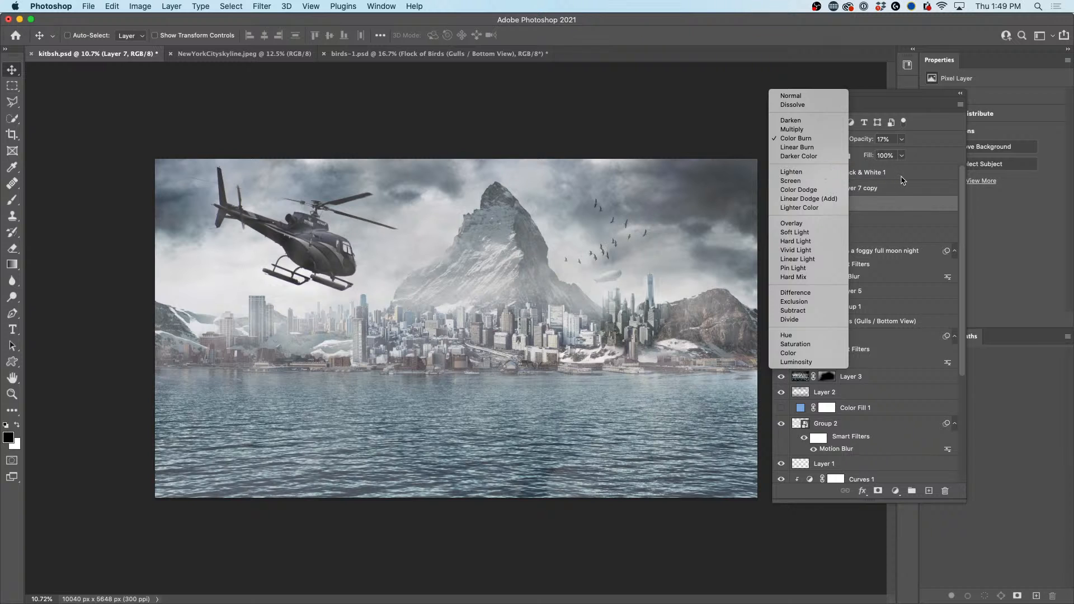
{"action": "key", "text": "Escape"}
{"action": "key", "text": "super+z"}
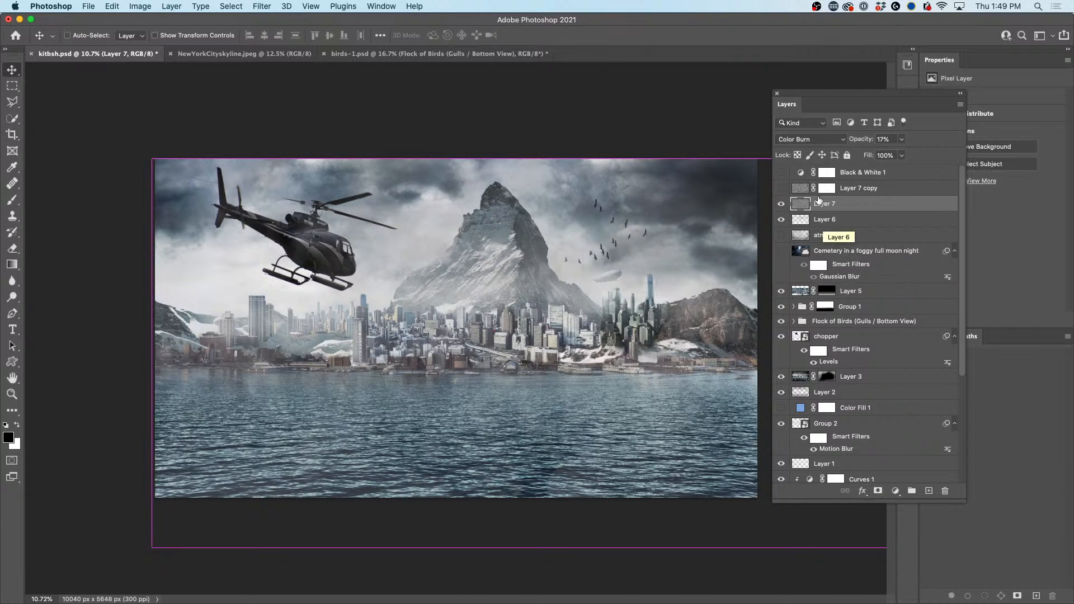
{"action": "left_click", "coordinate": [781, 188]}
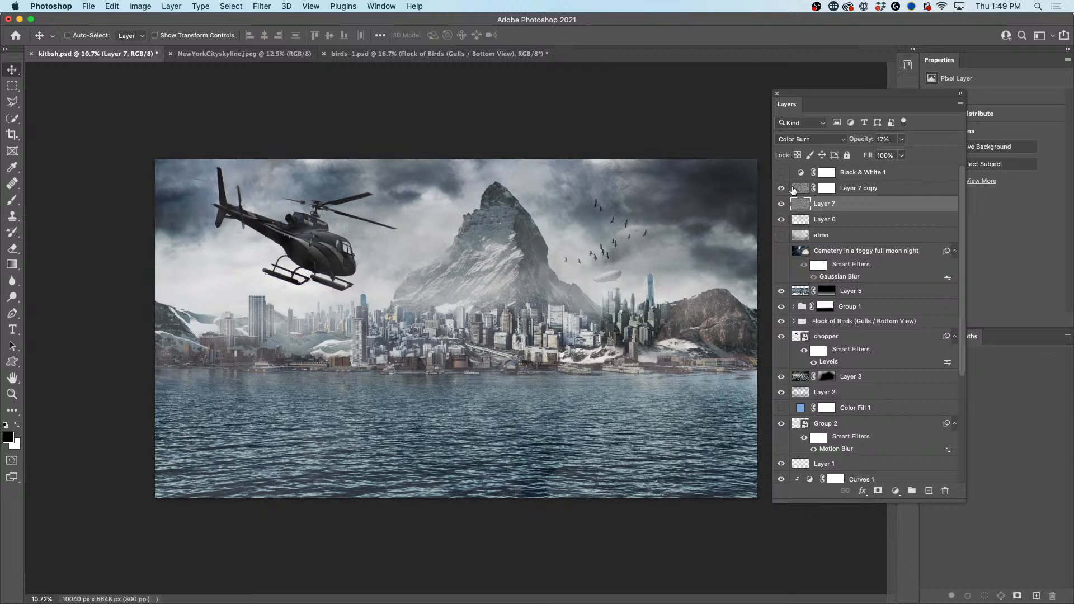
{"action": "left_click", "coordinate": [805, 189]}
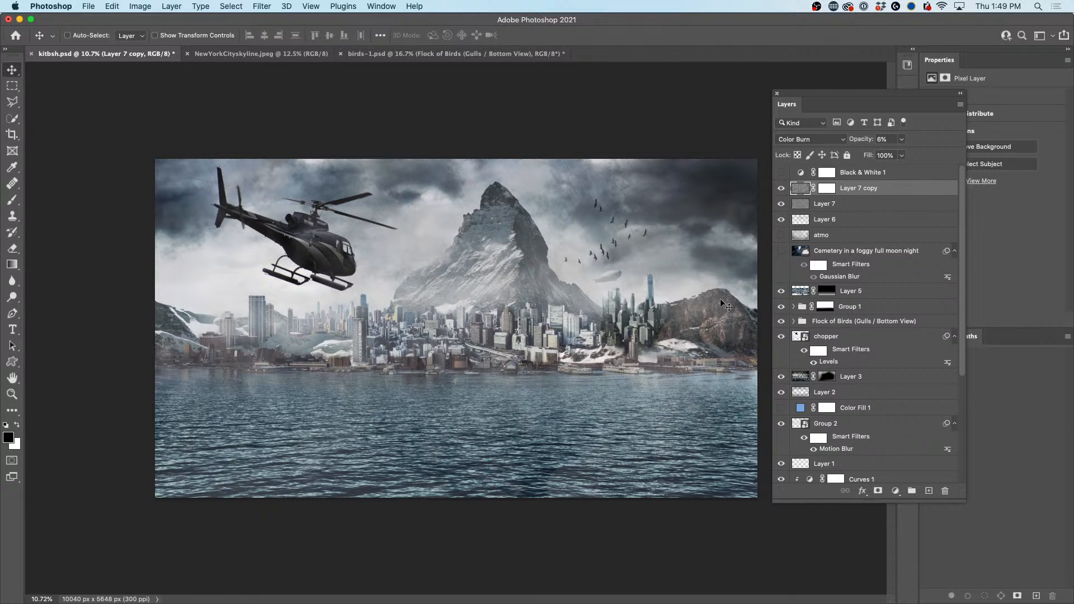
Step: Move the "Cemetery in a foggy full moon night" layer to the top of the layer stack and make it visible
{"action": "scroll", "coordinate": [513, 292], "scroll_direction": "down", "scroll_amount": 1}
{"action": "scroll", "coordinate": [512, 292], "scroll_direction": "up", "scroll_amount": 1}
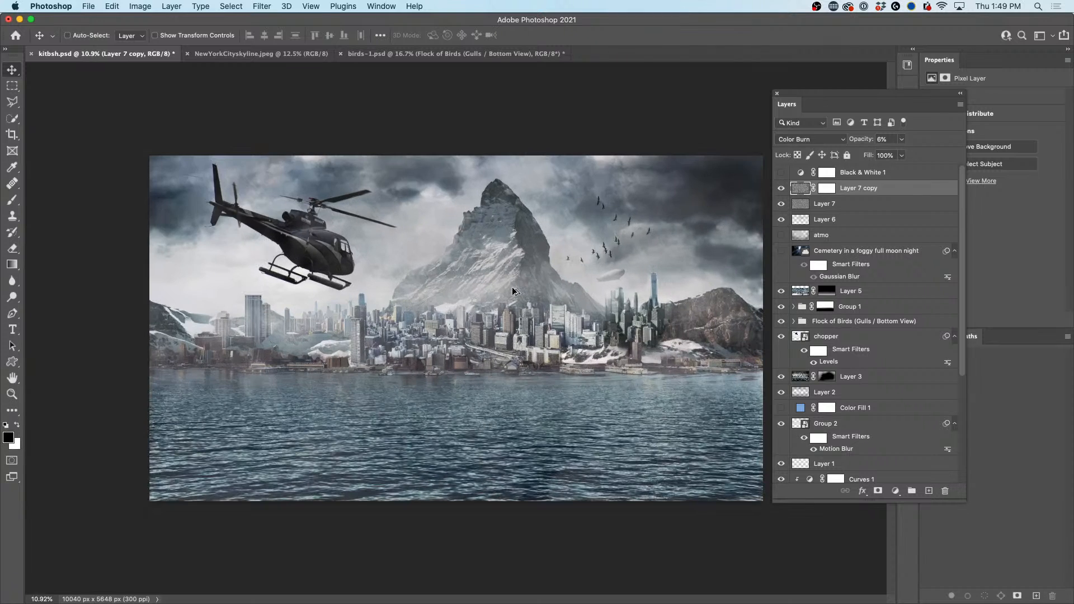
{"action": "mouse_move", "coordinate": [788, 94]}
{"action": "left_mouse_down"}
{"action": "mouse_move", "coordinate": [812, 105]}
{"action": "mouse_move", "coordinate": [796, 95]}
{"action": "left_mouse_up"}
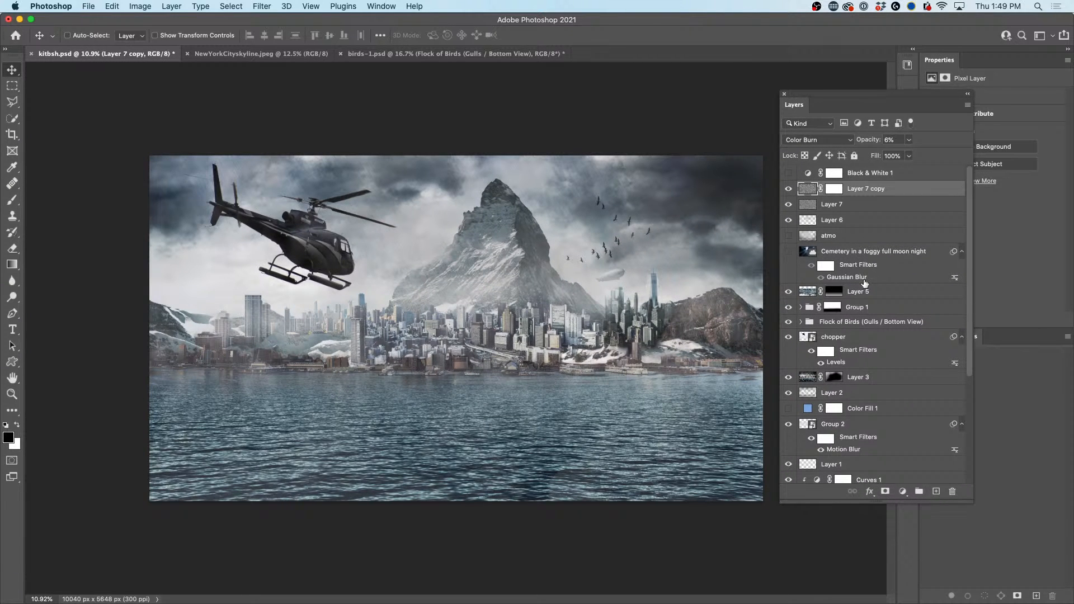
{"action": "left_click", "coordinate": [789, 236]}
{"action": "left_click_drag", "start_coordinate": [824, 251], "coordinate": [832, 169]}
{"action": "left_click", "coordinate": [790, 173]}
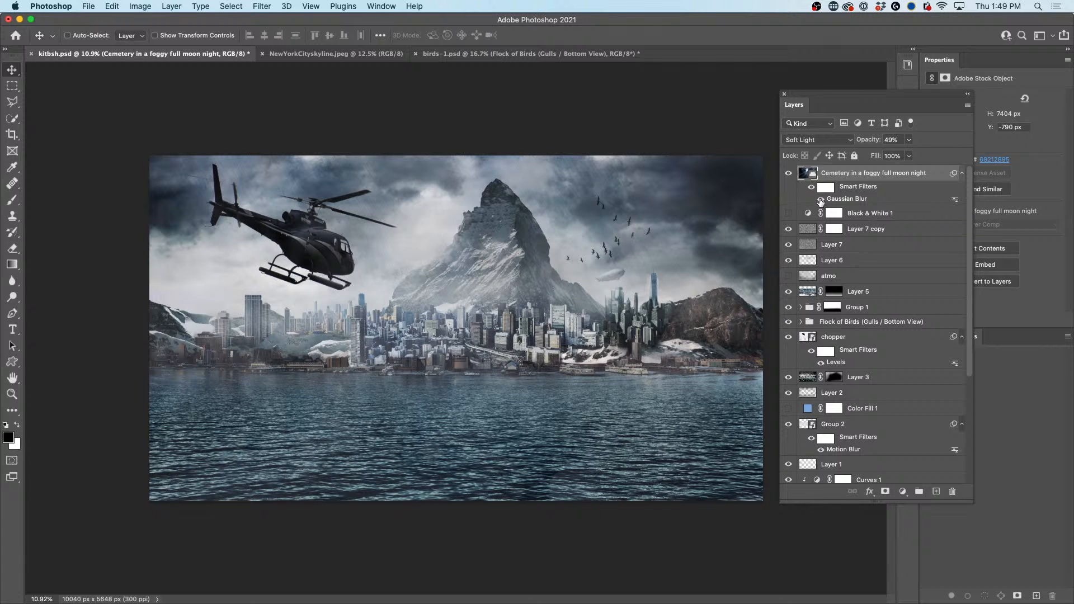
Step: Try the cemetery layer without its Gaussian Blur, in Normal blend mode at 95% opacity, and undo those changes
{"action": "left_click", "coordinate": [820, 199]}
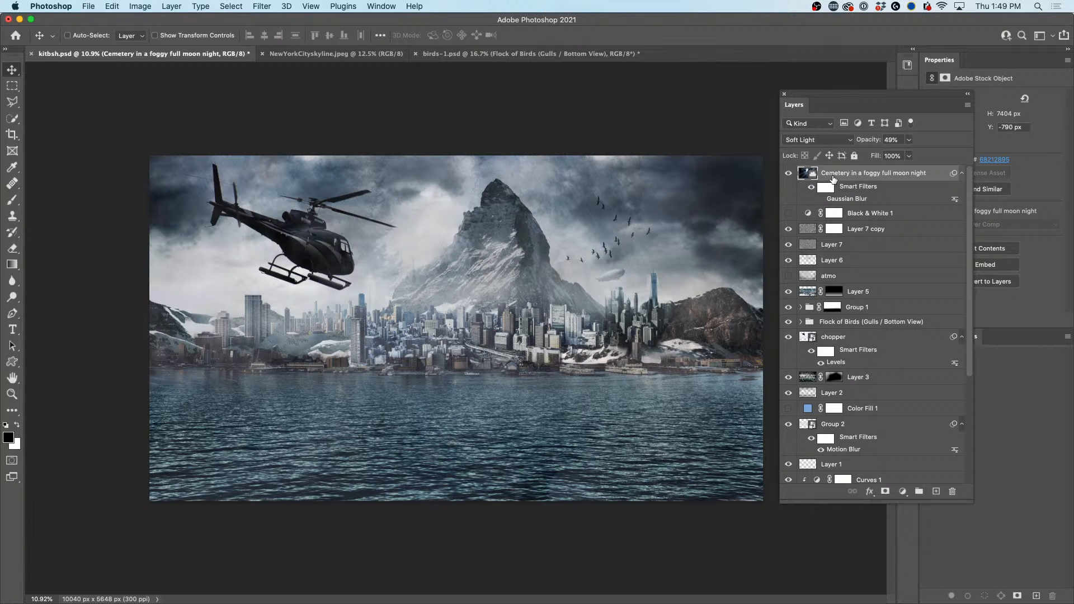
{"action": "left_click_drag", "start_coordinate": [870, 142], "coordinate": [896, 141]}
{"action": "left_click", "coordinate": [818, 140]}
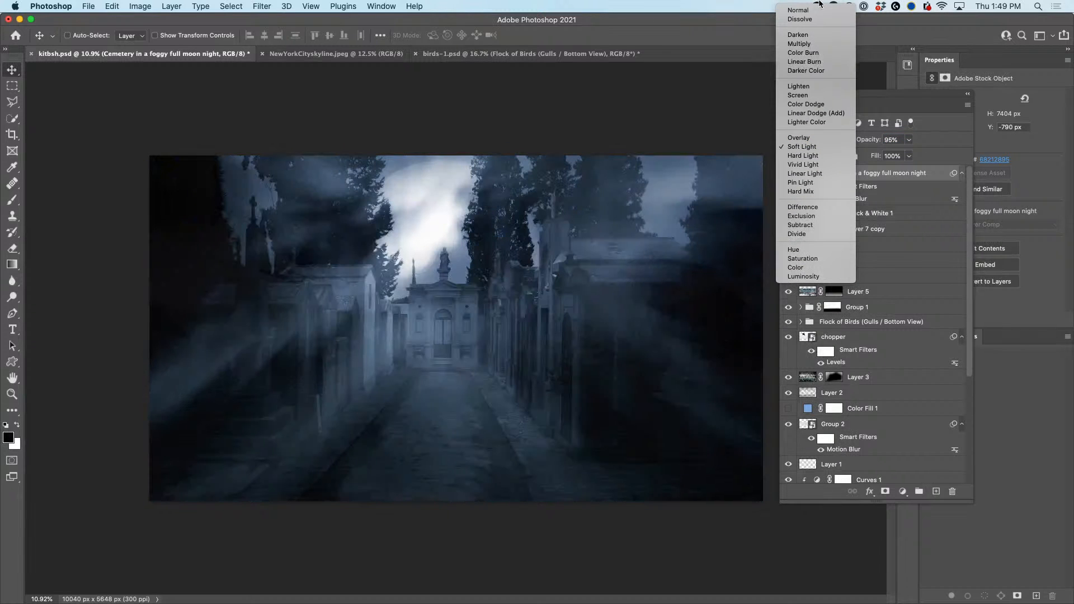
{"action": "left_click", "coordinate": [820, 12]}
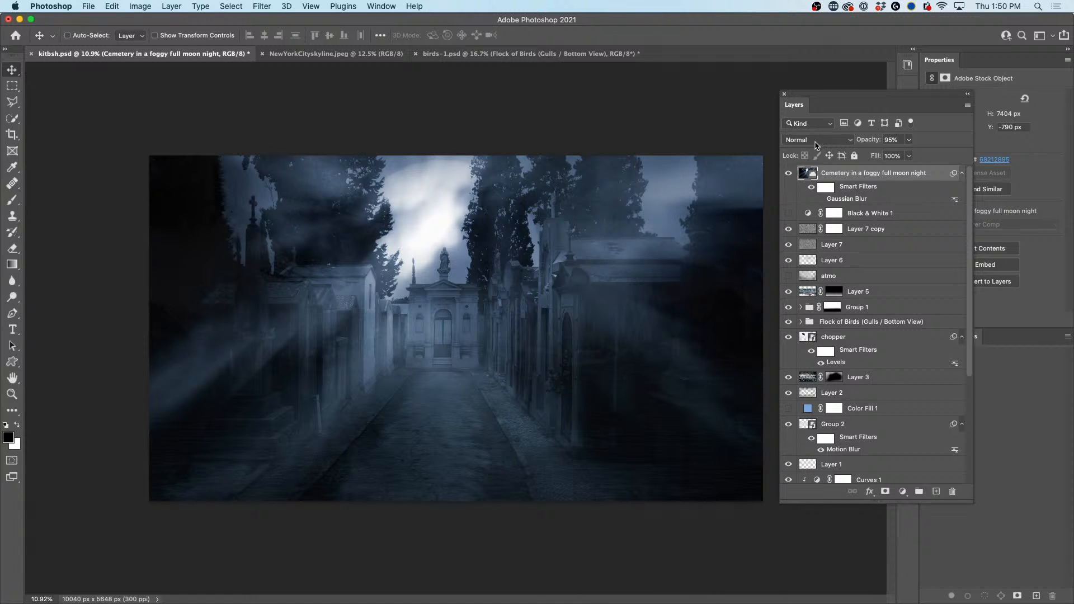
{"action": "key", "text": "super+z"}
{"action": "key", "text": "super+z"}
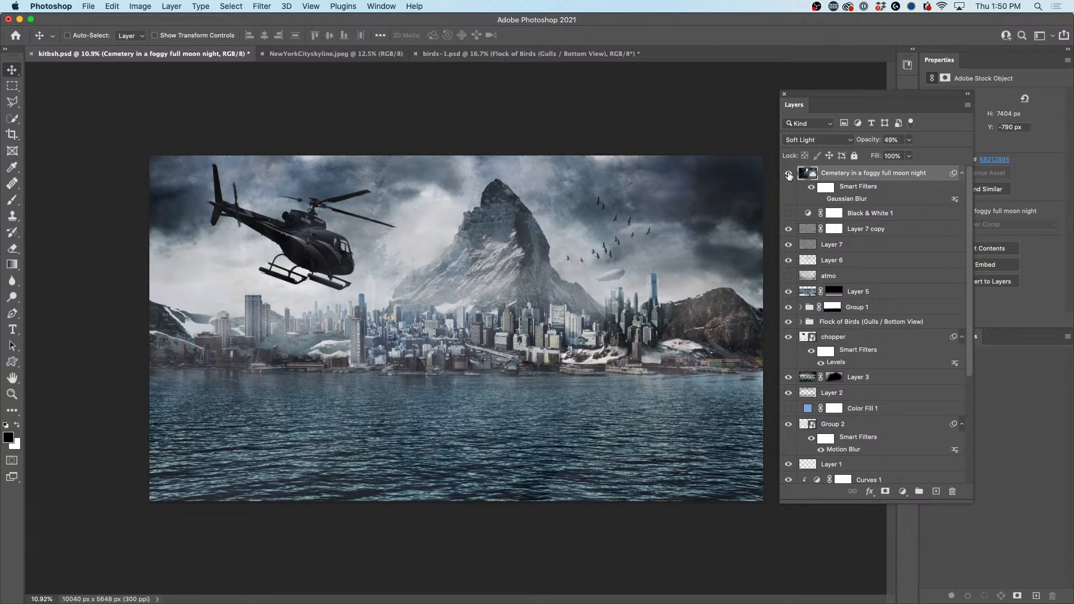
Step: Compare the composite with and without the Soft Light cemetery overlay and examine its effect on the sky, city and water
{"action": "left_click", "coordinate": [788, 175]}
{"action": "left_click", "coordinate": [789, 175]}
{"action": "left_click", "coordinate": [788, 230]}
{"action": "left_click", "coordinate": [789, 229]}
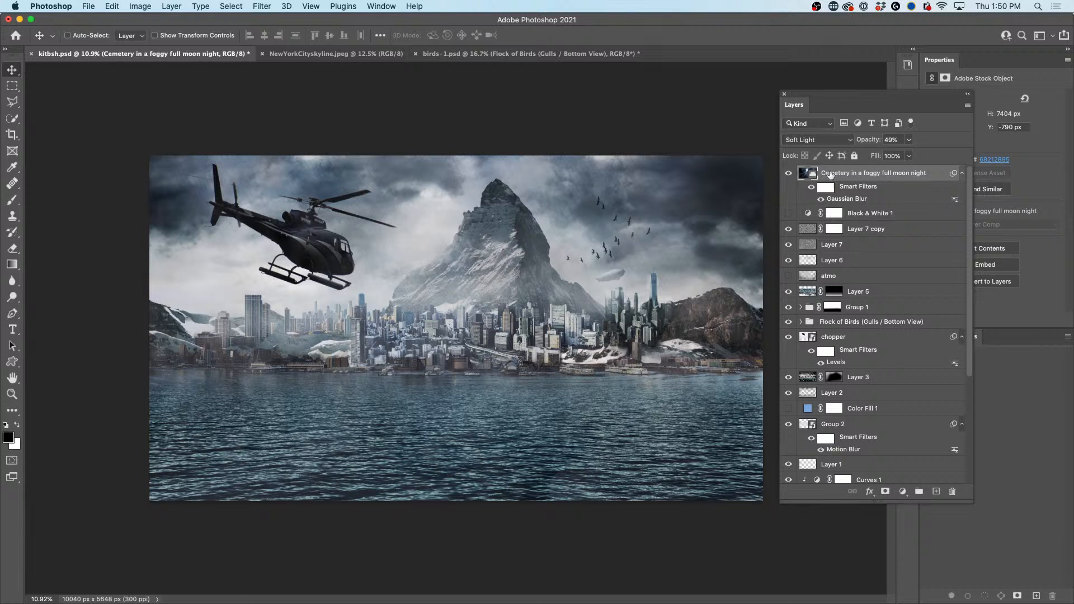
{"action": "left_click", "coordinate": [789, 173]}
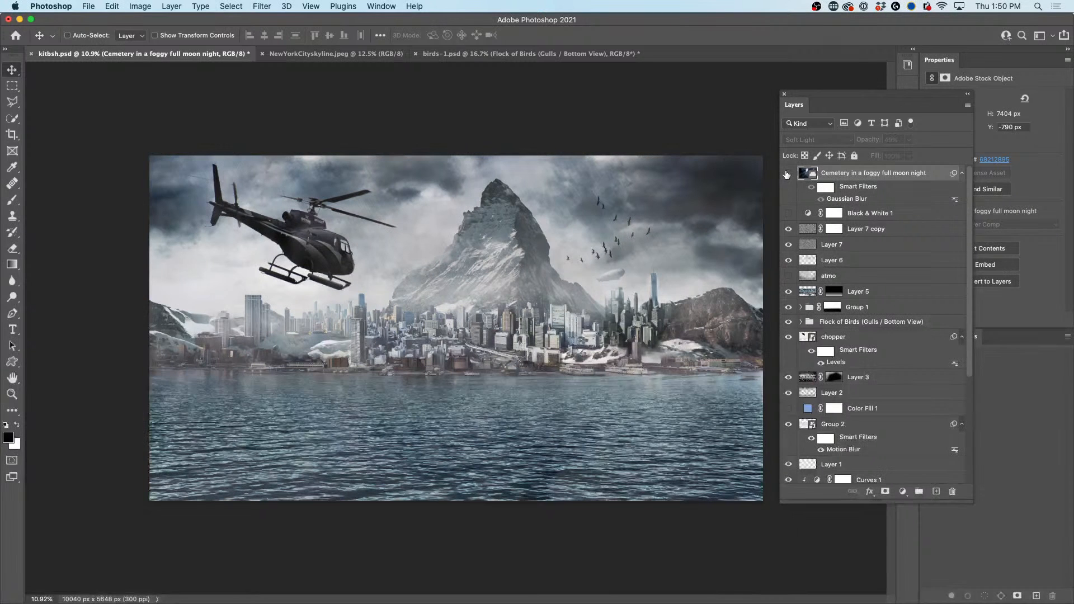
{"action": "left_click", "coordinate": [788, 173]}
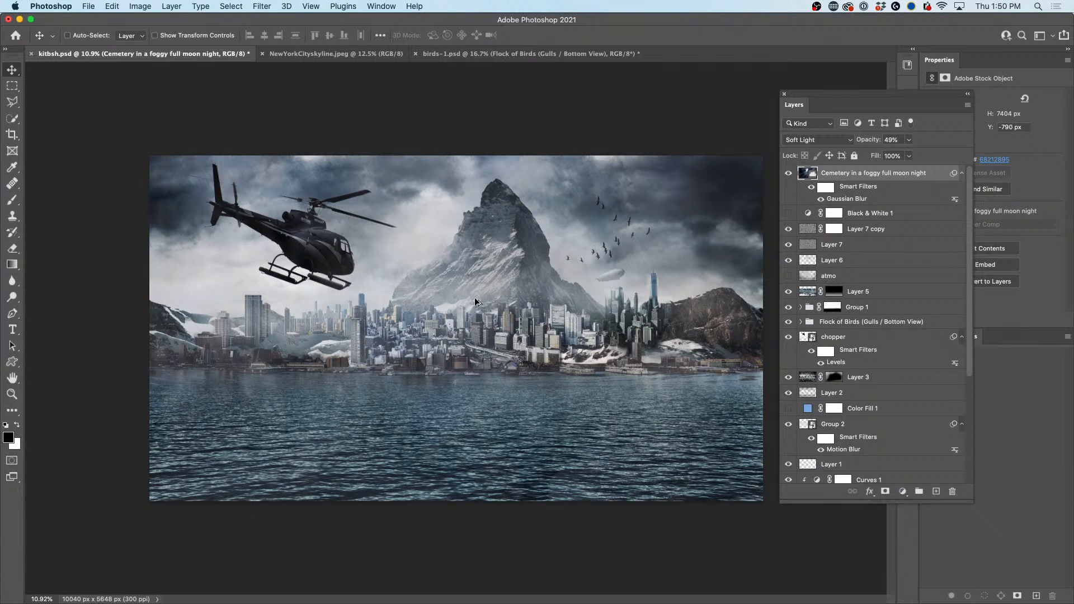
{"action": "scroll", "coordinate": [475, 299], "scroll_direction": "down", "scroll_amount": 2}
{"action": "scroll", "coordinate": [474, 298], "scroll_direction": "up", "scroll_amount": 2}
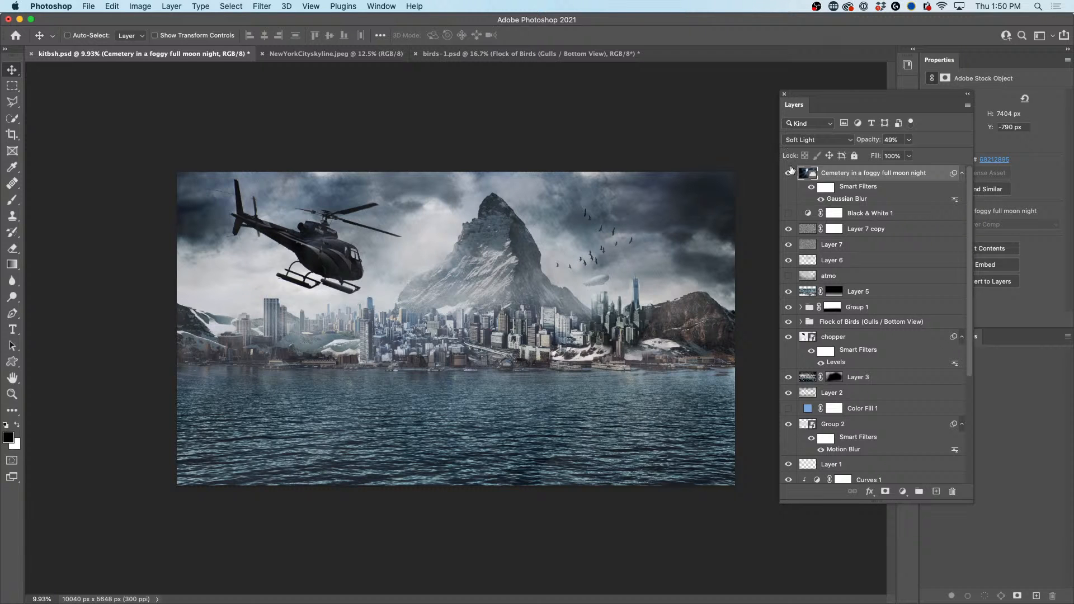
{"action": "left_click", "coordinate": [789, 174]}
{"action": "left_click", "coordinate": [789, 174]}
{"action": "scroll", "coordinate": [551, 308], "scroll_direction": "up", "scroll_amount": 3}
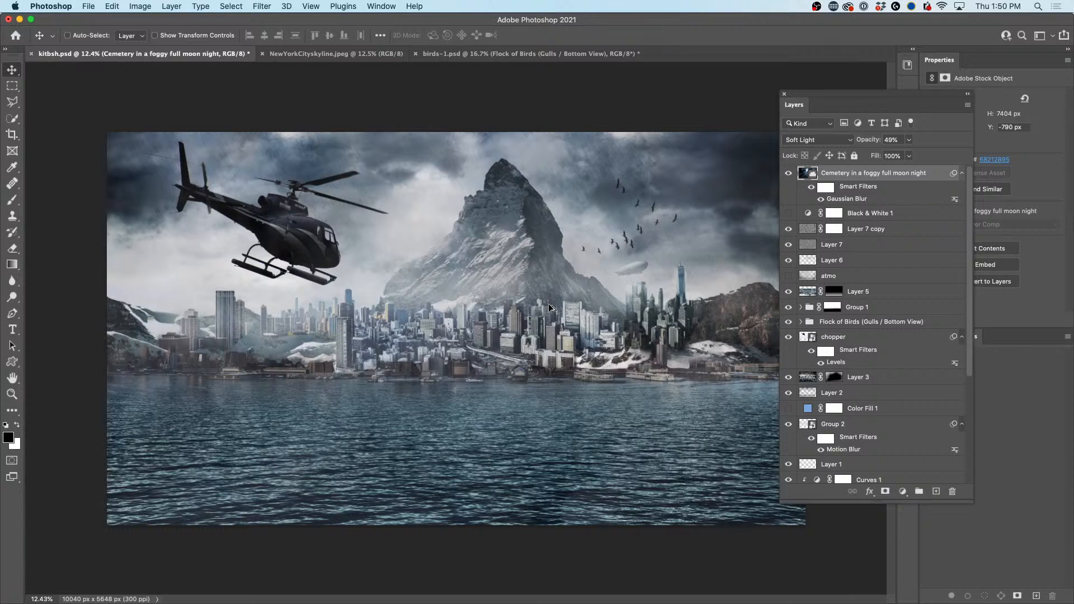
{"action": "scroll", "coordinate": [550, 307], "scroll_direction": "down", "scroll_amount": 1}
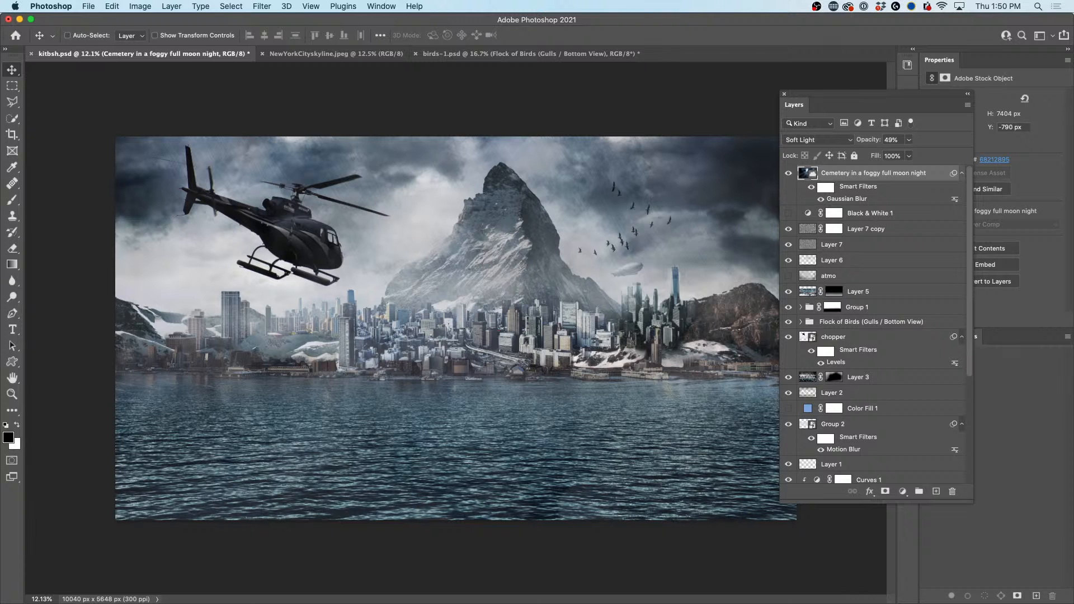
{"action": "left_click", "coordinate": [788, 175]}
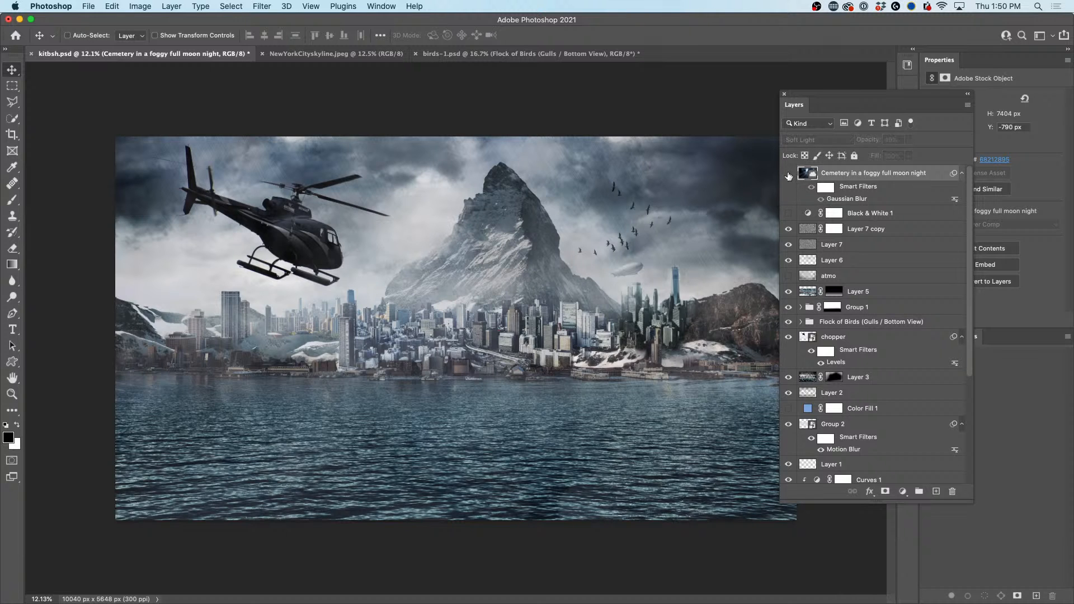
{"action": "left_click", "coordinate": [789, 175]}
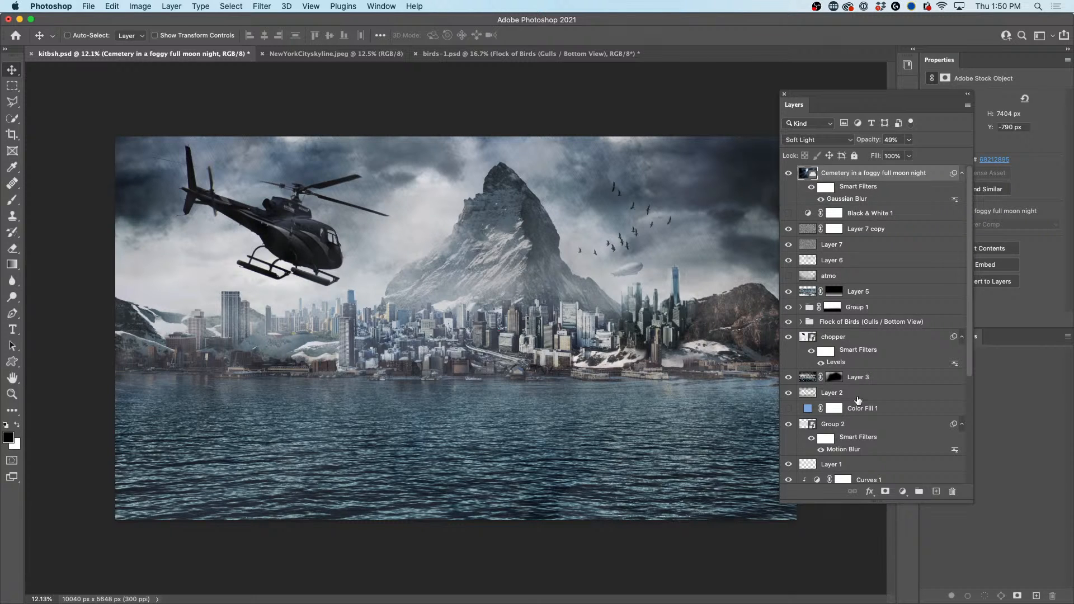
Step: Add a layer mask to the cemetery layer and fade it with a black-to-white gradient from the water's bottom edge up to the mountain
{"action": "left_click", "coordinate": [885, 492]}
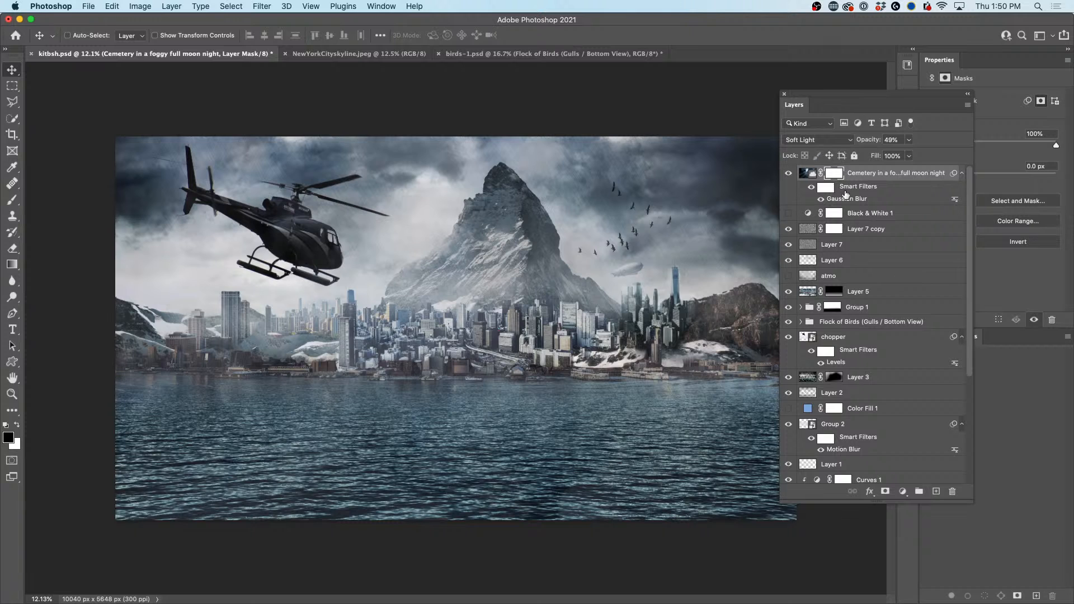
{"action": "left_click", "coordinate": [12, 265]}
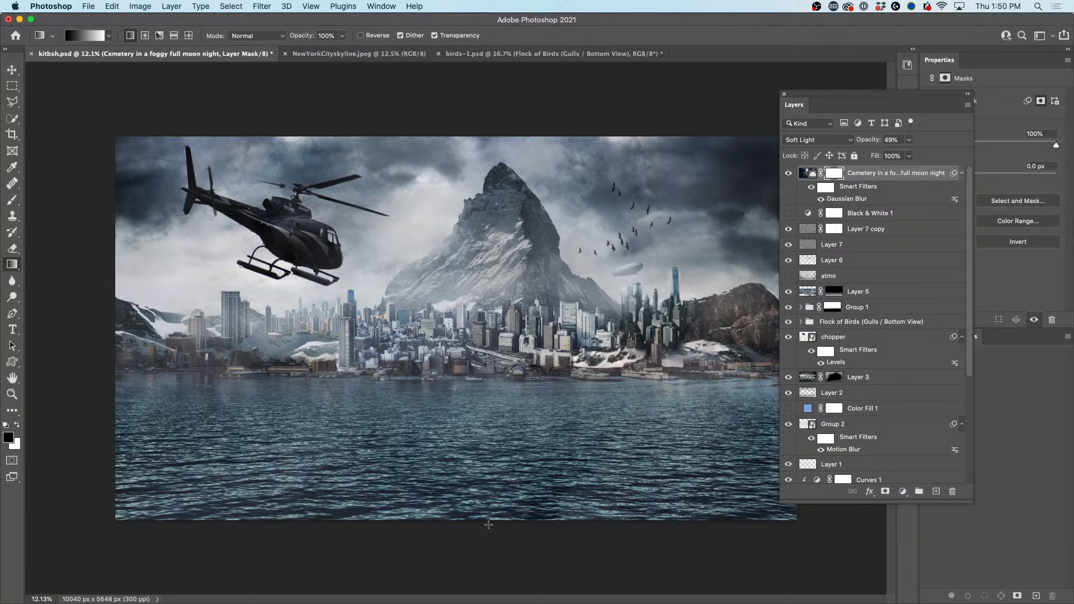
{"action": "left_click_drag", "start_coordinate": [486, 526], "coordinate": [483, 262]}
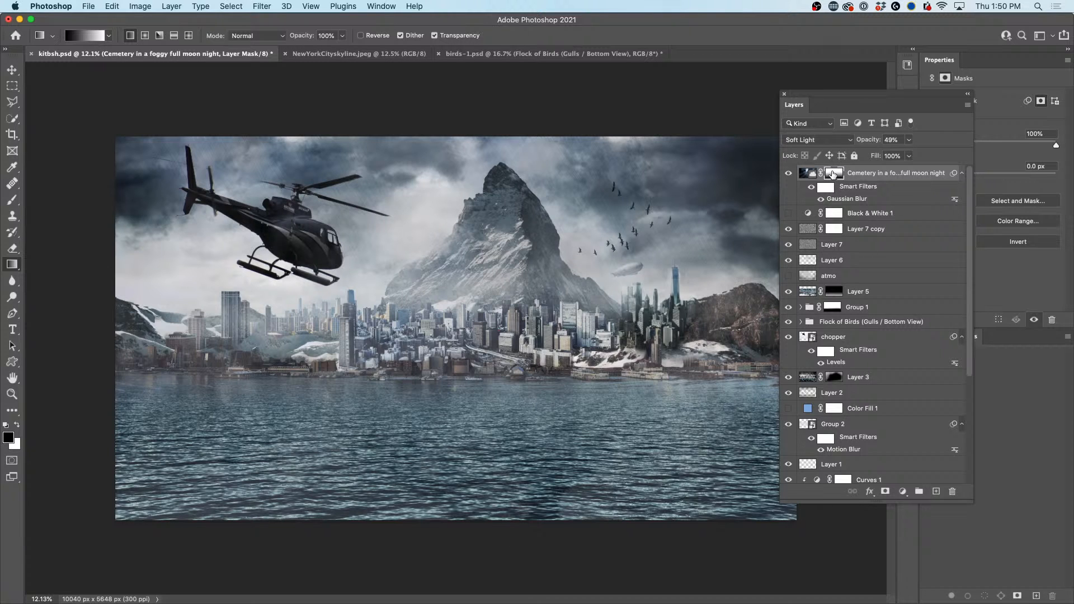
Step: Inspect the cemetery layer's gradient mask on its own and reduce the mask's density to 67%
{"action": "left_click_drag", "start_coordinate": [865, 94], "coordinate": [788, 66]}
{"action": "left_click", "coordinate": [755, 146], "text": "alt"}
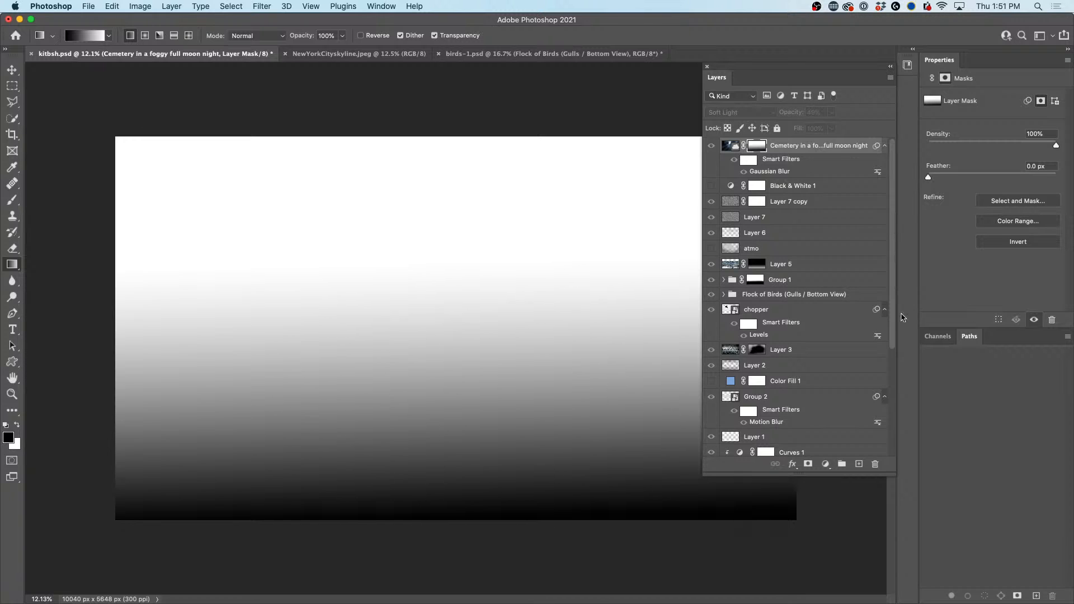
{"action": "left_click_drag", "start_coordinate": [1054, 145], "coordinate": [1030, 146]}
{"action": "left_click", "coordinate": [711, 147]}
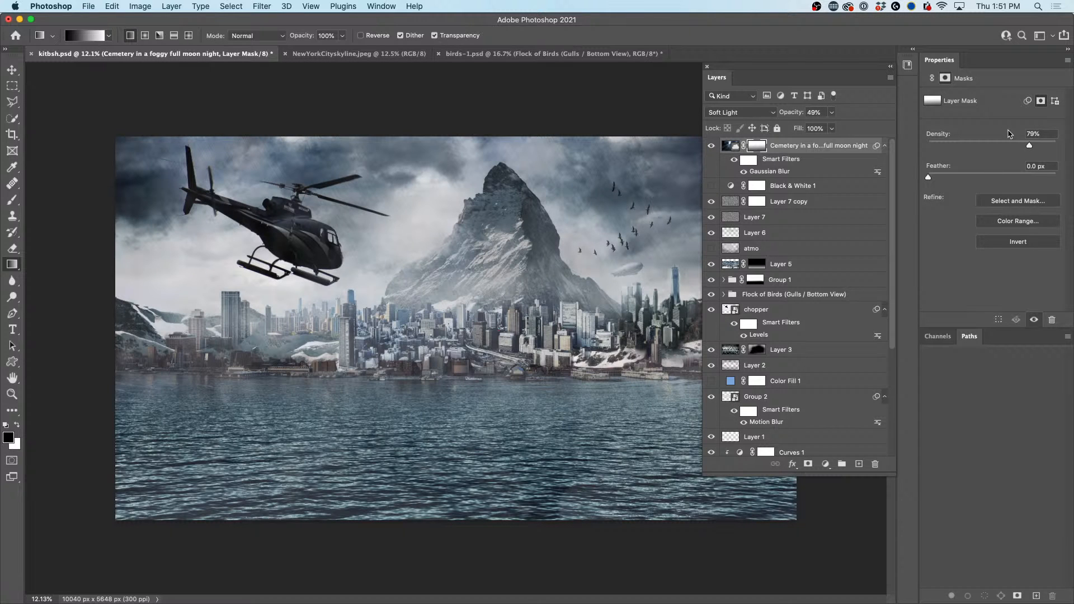
{"action": "left_click_drag", "start_coordinate": [1030, 146], "coordinate": [1067, 146]}
{"action": "left_click_drag", "start_coordinate": [1055, 148], "coordinate": [1013, 147]}
{"action": "left_click", "coordinate": [890, 66]}
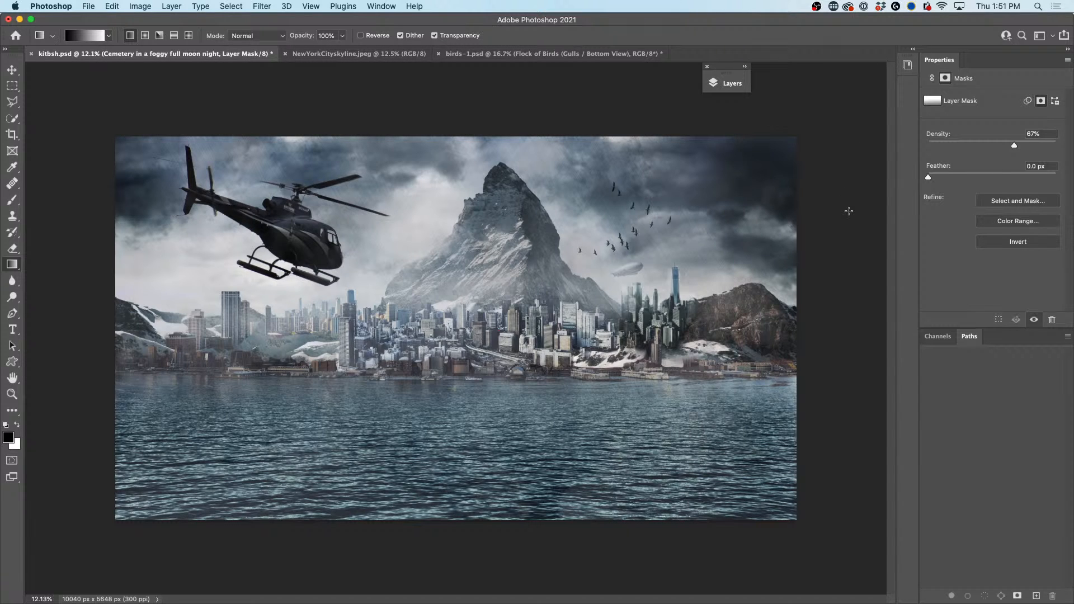
Step: Save the document as kitbsh.psb in Large Document Format with Maximize Compatibility enabled
{"action": "key", "text": "cmd+s"}
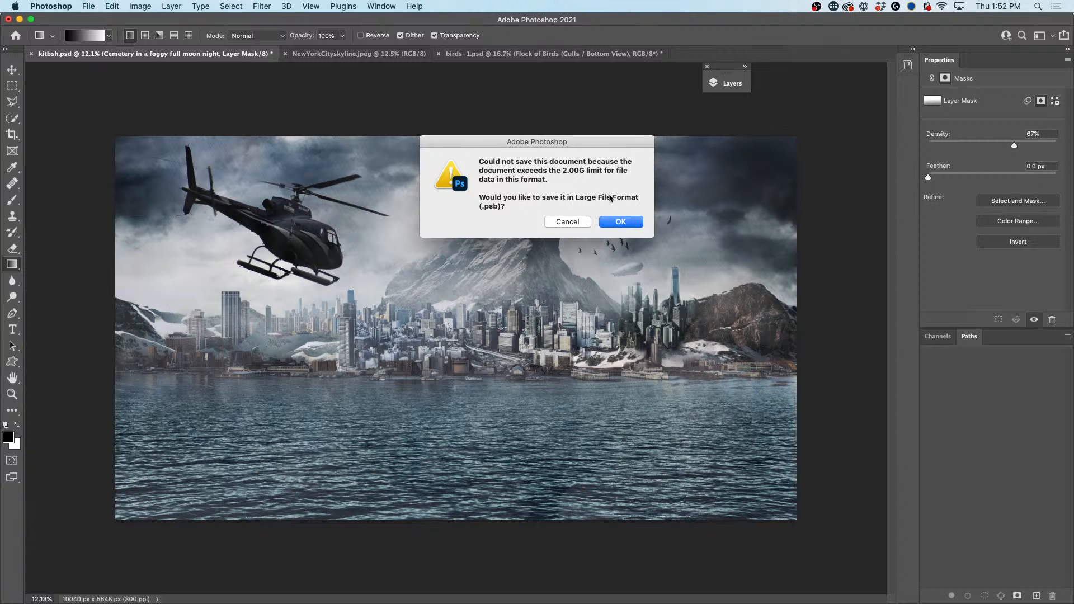
{"action": "left_click", "coordinate": [614, 222]}
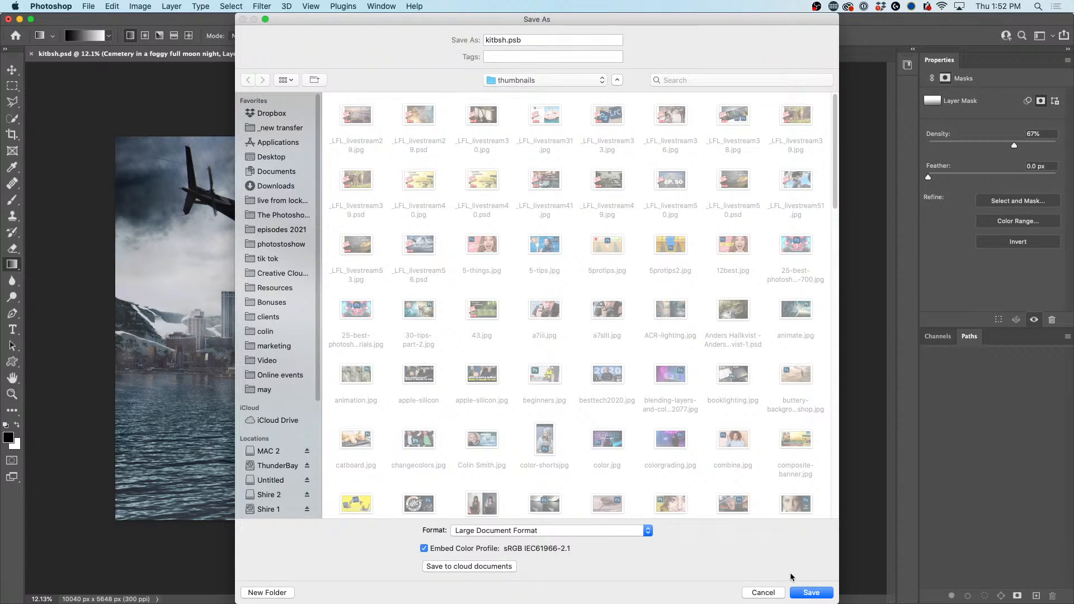
{"action": "left_click", "coordinate": [810, 593]}
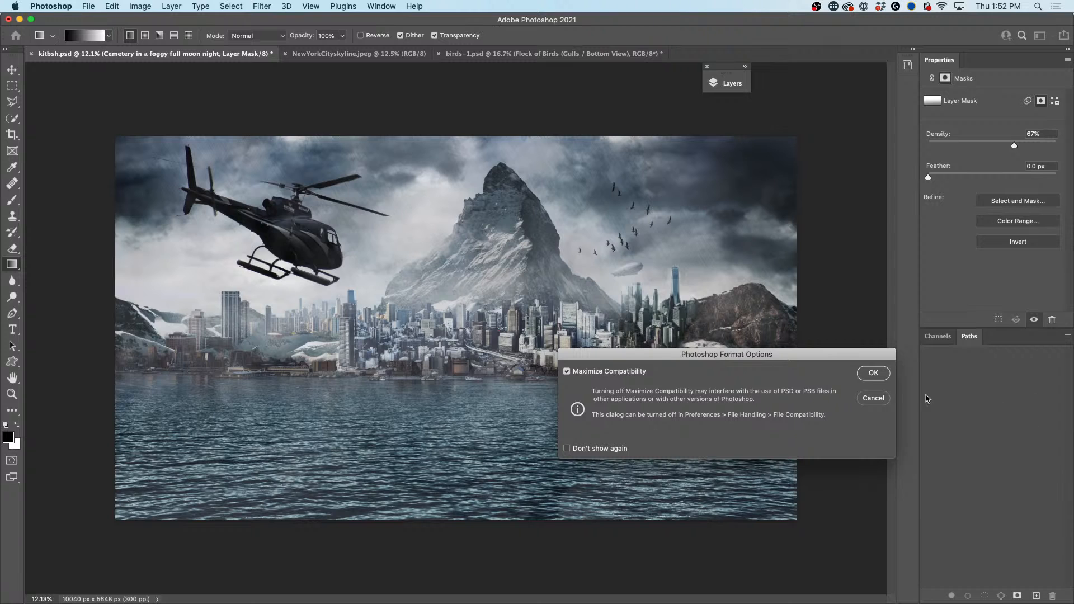
{"action": "left_click", "coordinate": [872, 373]}
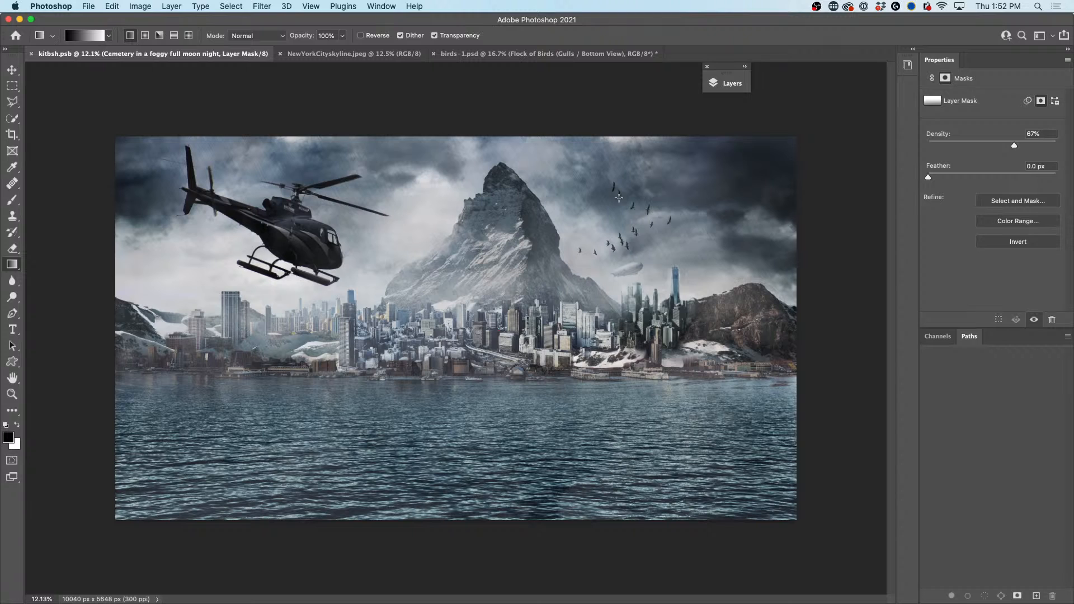
Step: Stamp all visible layers into a merged layer on top and duplicate it into a new document named fx
{"action": "left_click", "coordinate": [721, 84]}
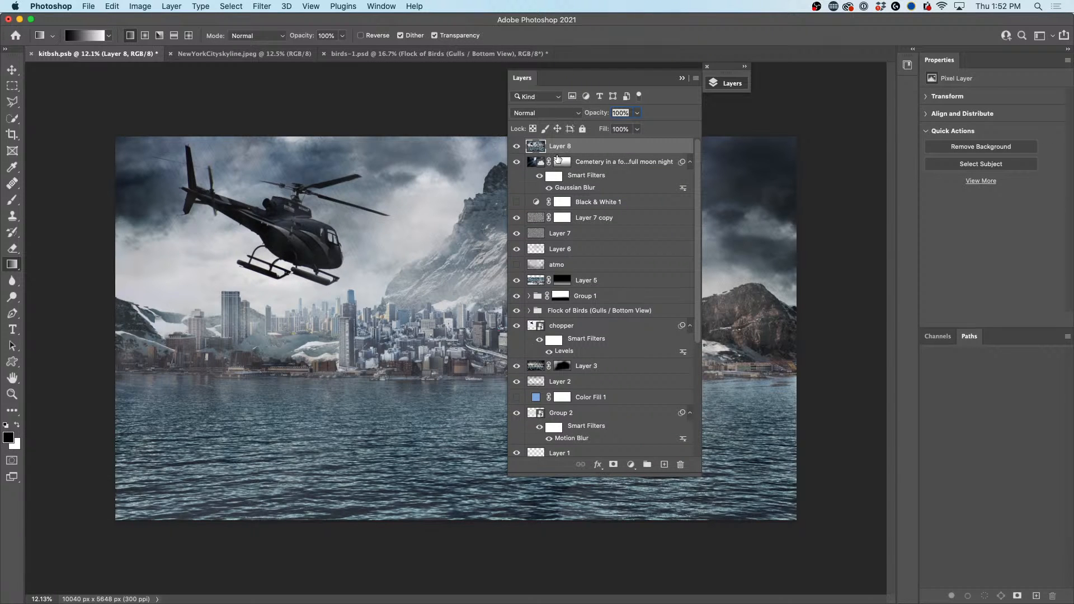
{"action": "right_click", "coordinate": [562, 146]}
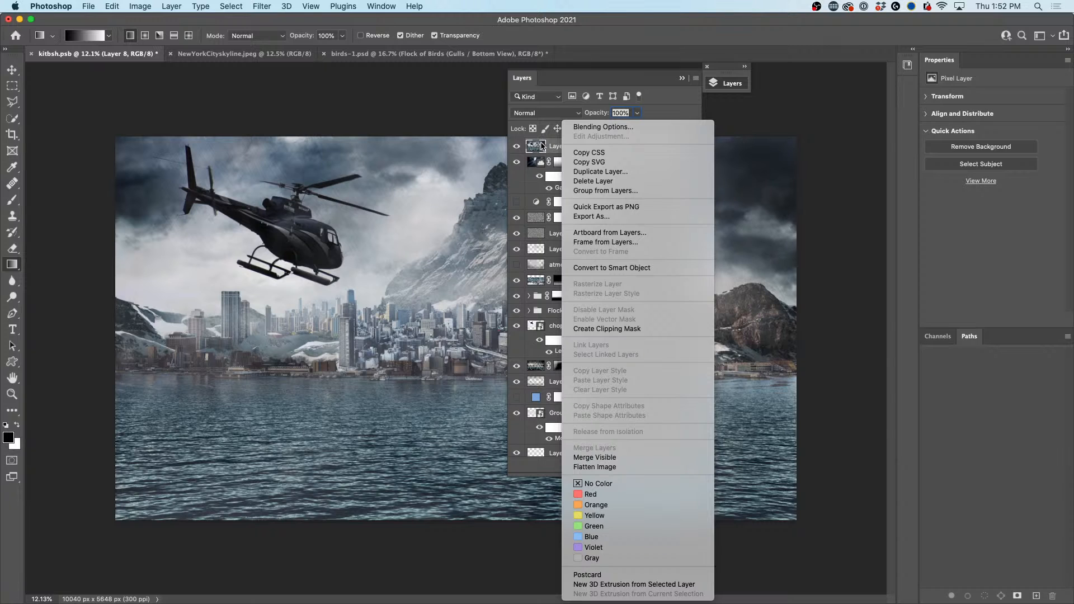
{"action": "left_click", "coordinate": [542, 146]}
{"action": "left_click", "coordinate": [695, 78]}
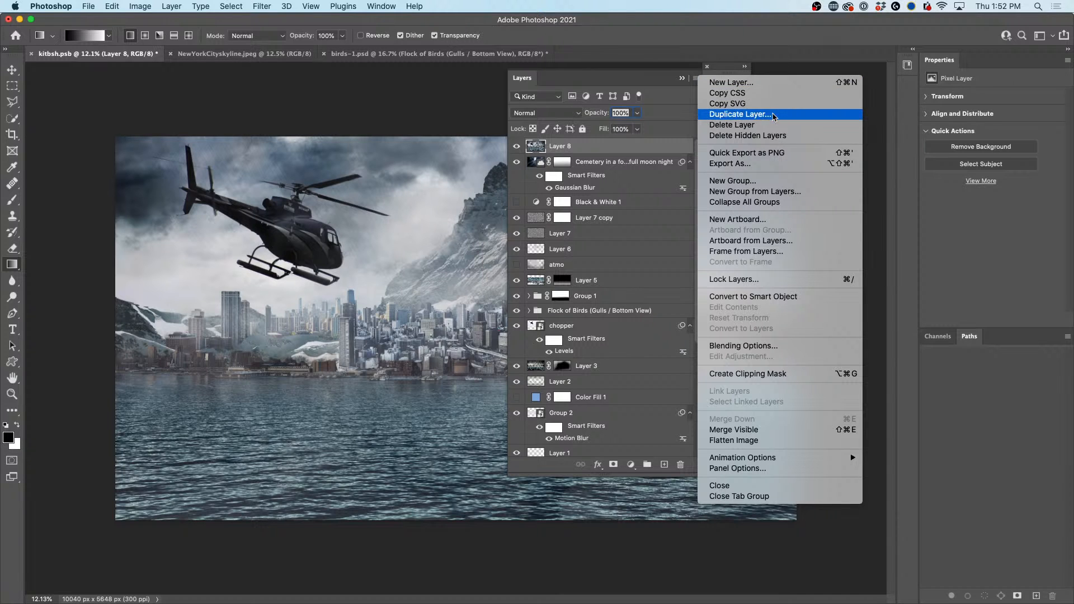
{"action": "left_click", "coordinate": [776, 114]}
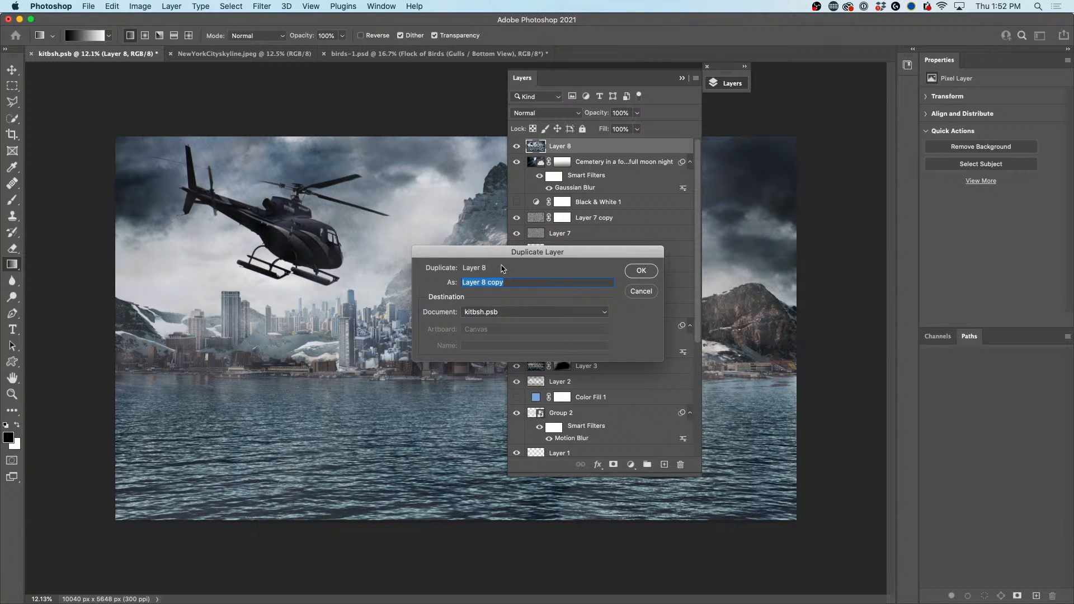
{"action": "left_click", "coordinate": [473, 313]}
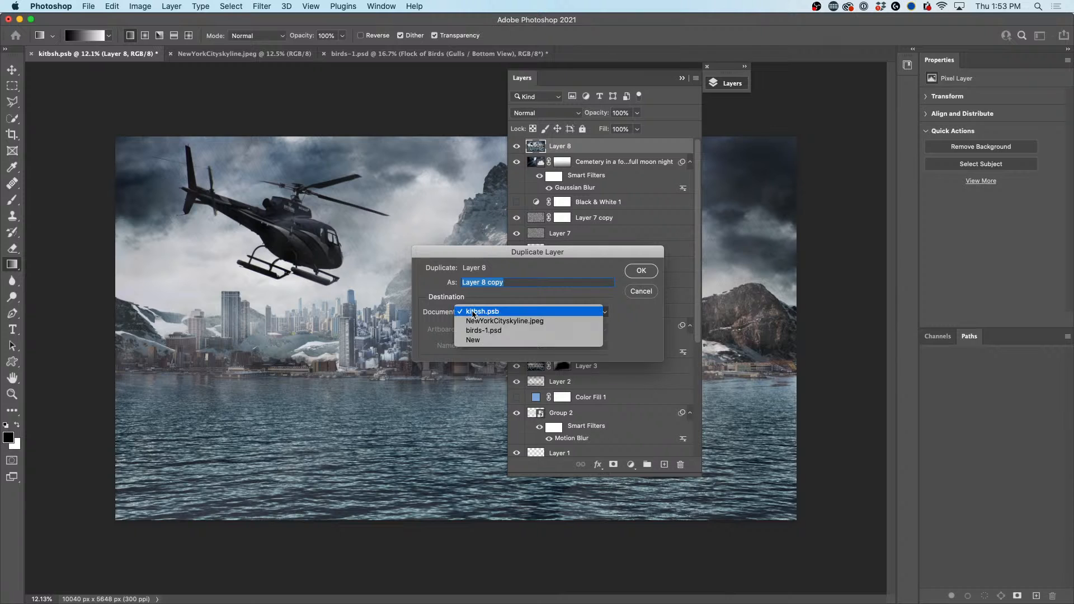
{"action": "left_click", "coordinate": [479, 341]}
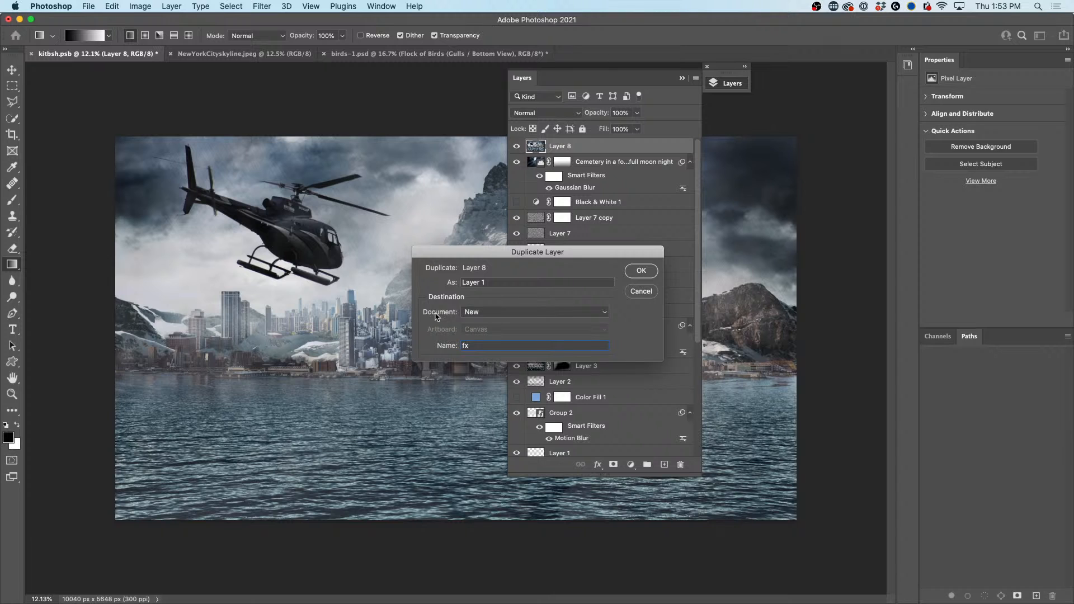
{"action": "left_click", "coordinate": [641, 271]}
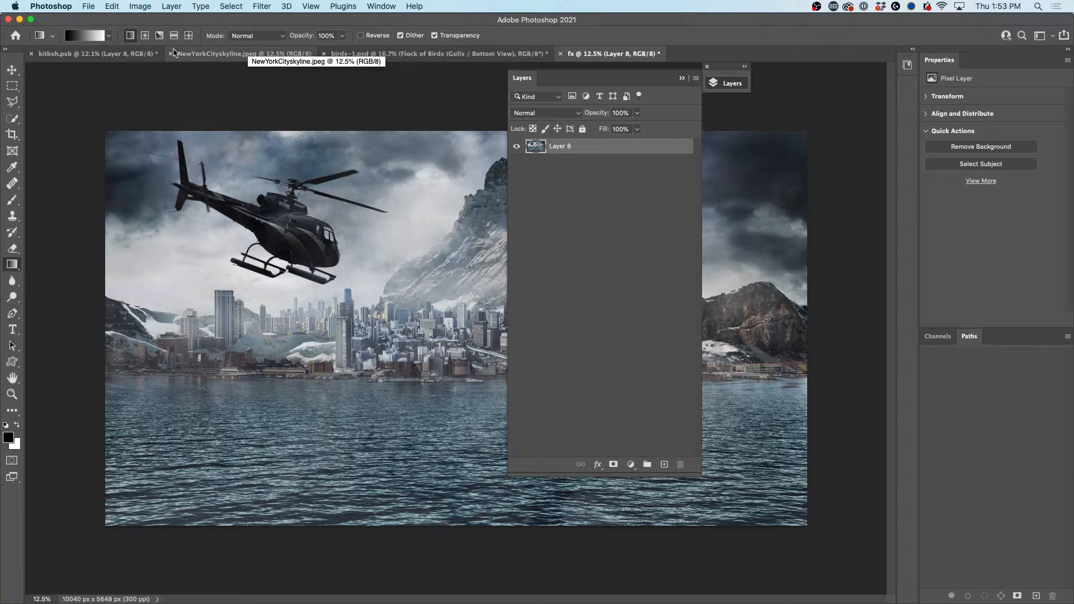
Step: Close kitbsh.psb and birds-1.psd without saving changes, and close NewYorkCityskyline.jpeg, keeping only the fx document open
{"action": "left_click", "coordinate": [32, 54]}
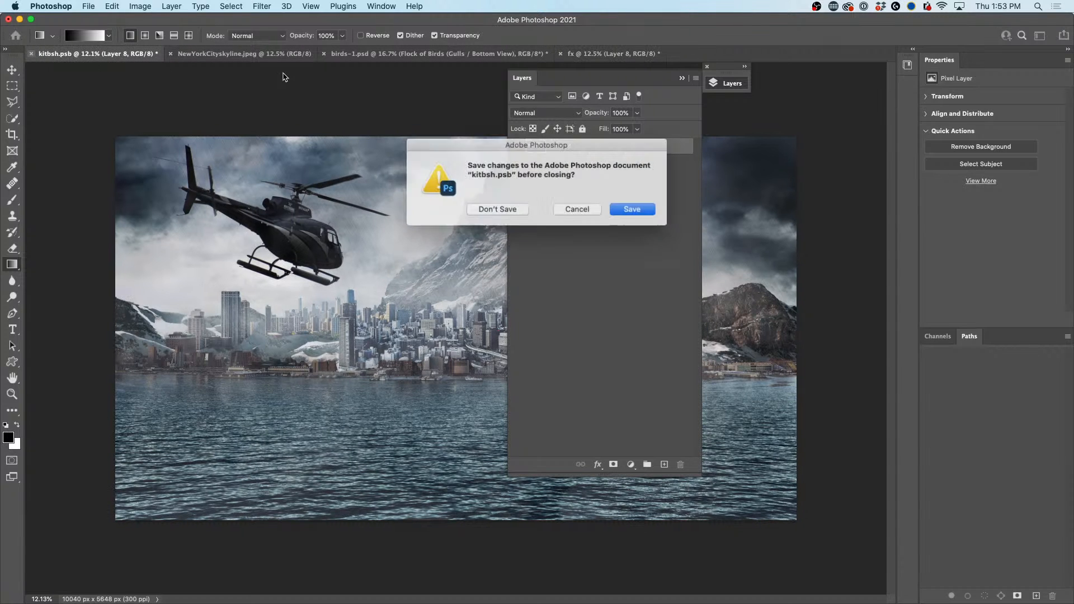
{"action": "left_click", "coordinate": [515, 210]}
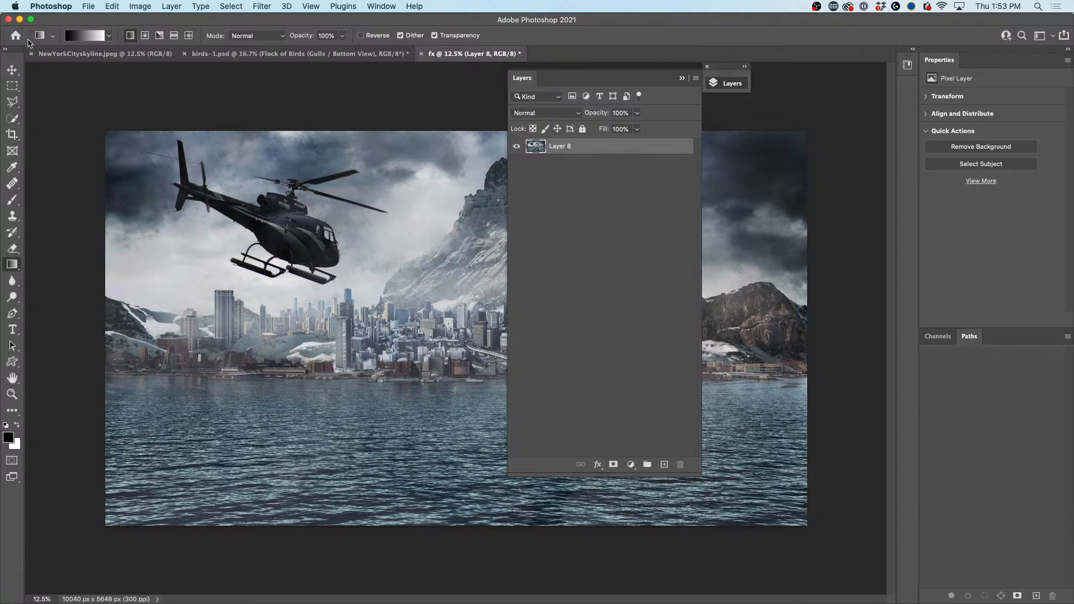
{"action": "left_click", "coordinate": [53, 54]}
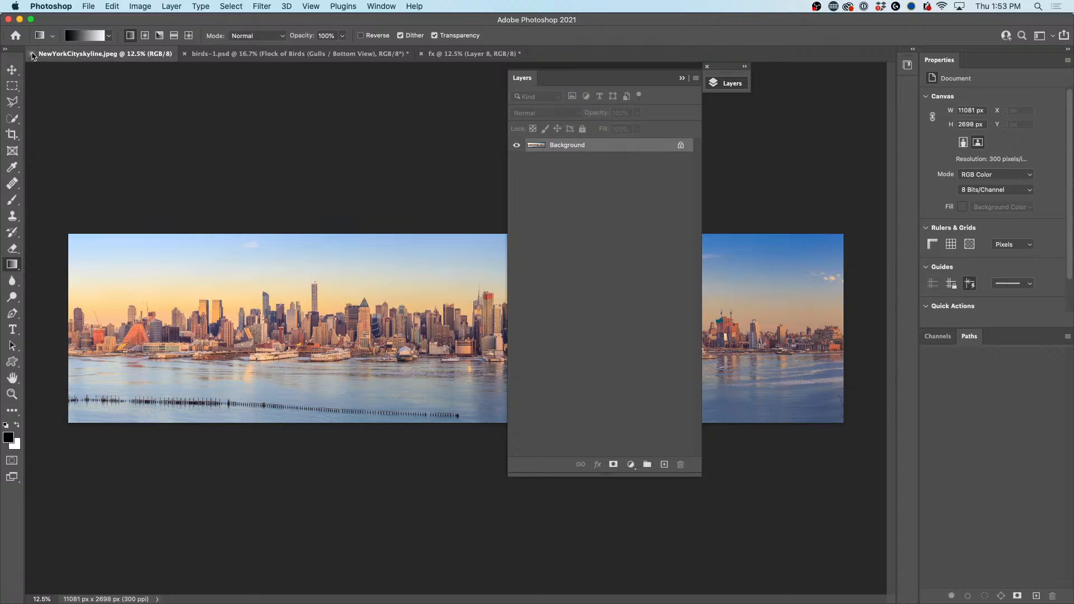
{"action": "left_click", "coordinate": [32, 54]}
{"action": "left_click", "coordinate": [31, 54]}
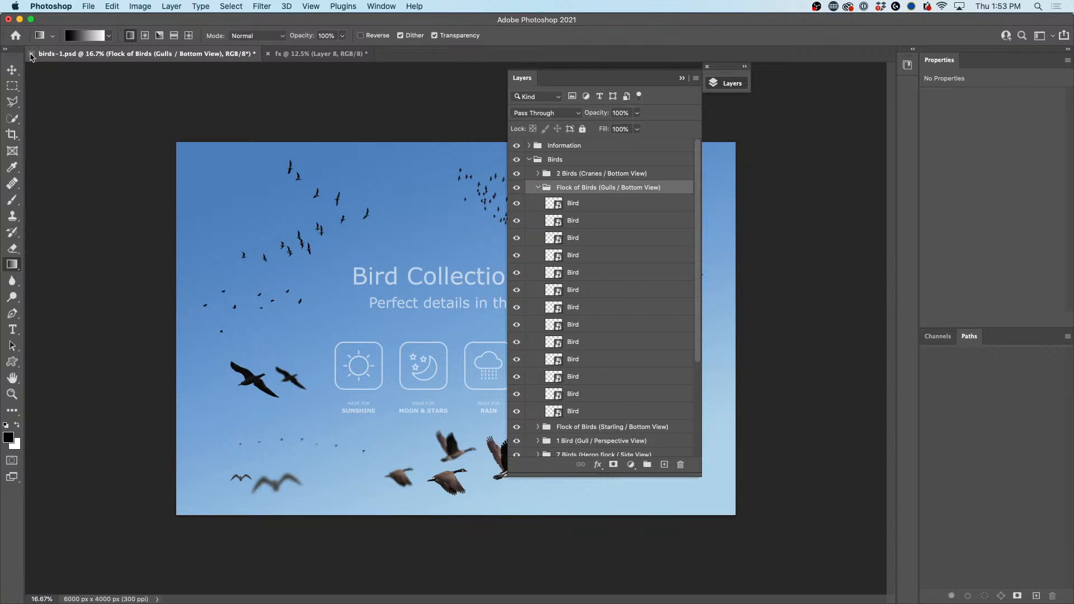
{"action": "left_click", "coordinate": [31, 54]}
{"action": "left_click", "coordinate": [517, 209]}
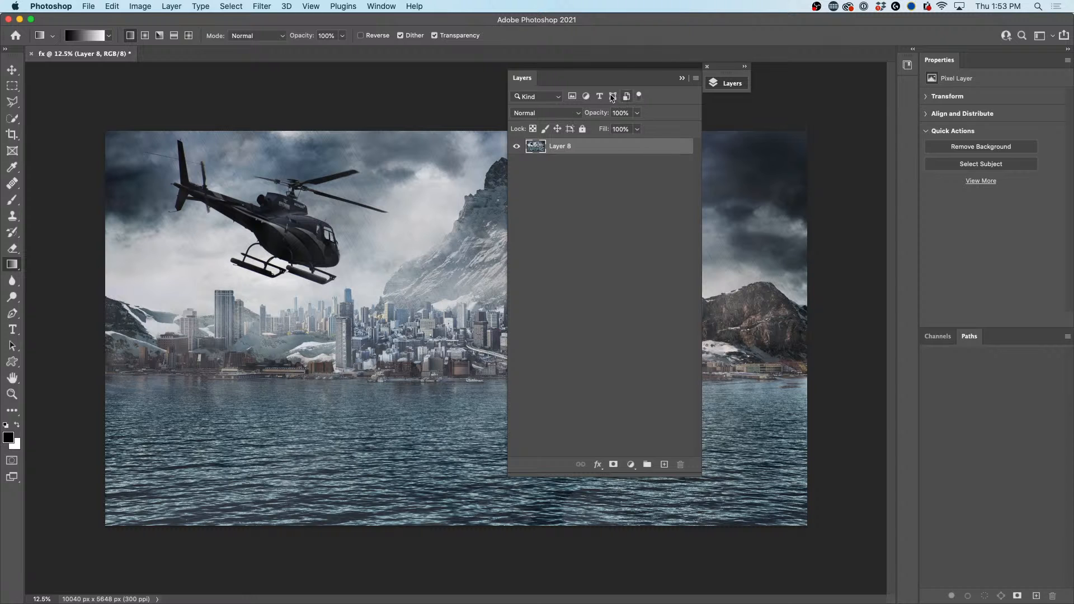
Step: Dock the floating Layers panel beside the Properties panel and activate the Move tool
{"action": "left_click_drag", "start_coordinate": [601, 77], "coordinate": [895, 79]}
{"action": "scroll", "coordinate": [526, 235], "scroll_direction": "down", "scroll_amount": 2}
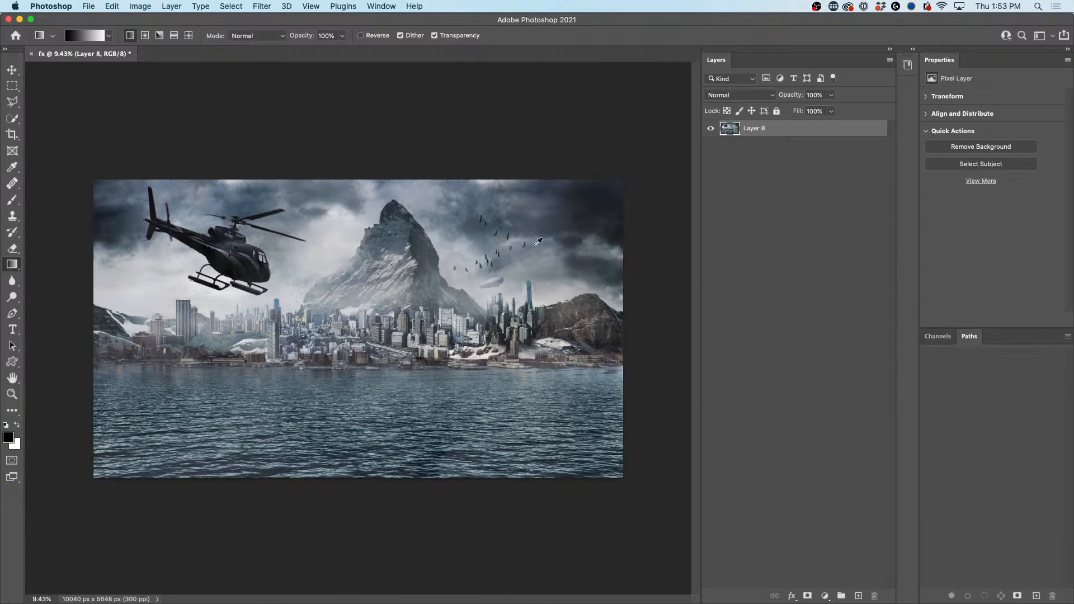
{"action": "left_click", "coordinate": [13, 69]}
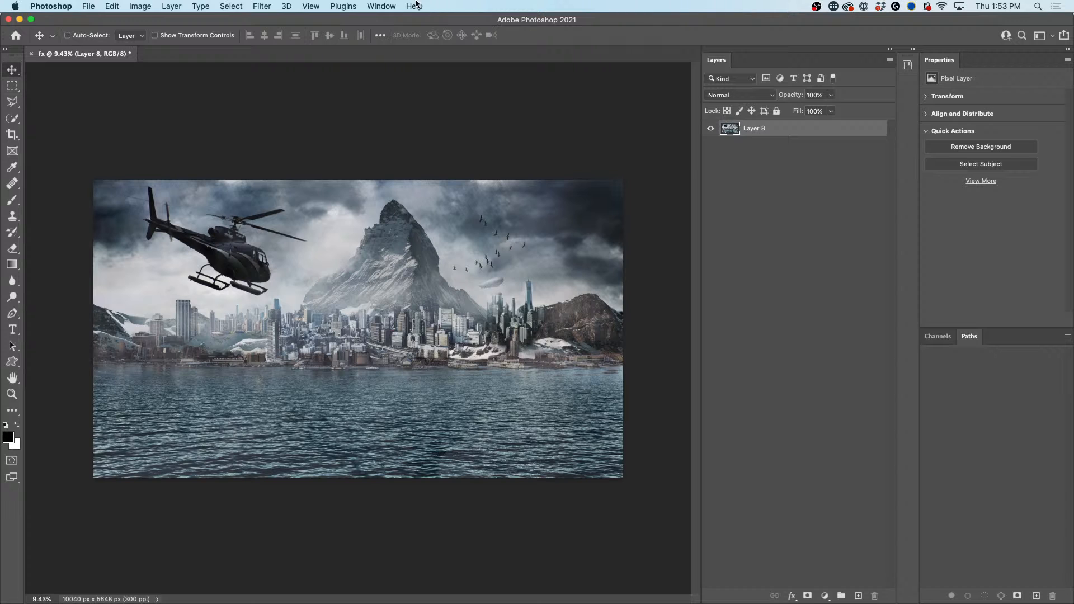
Step: Open the merged layer in the Boris FX Optics filter and clear all the effects left from the earlier setup
{"action": "left_click", "coordinate": [265, 5]}
{"action": "mouse_move", "coordinate": [327, 275]}
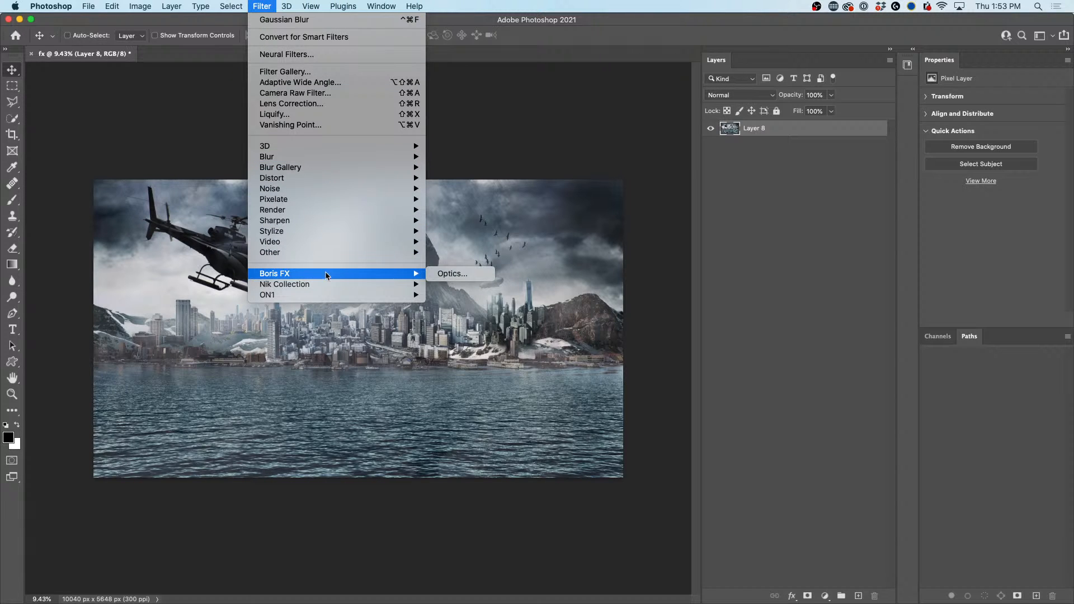
{"action": "left_click", "coordinate": [457, 276]}
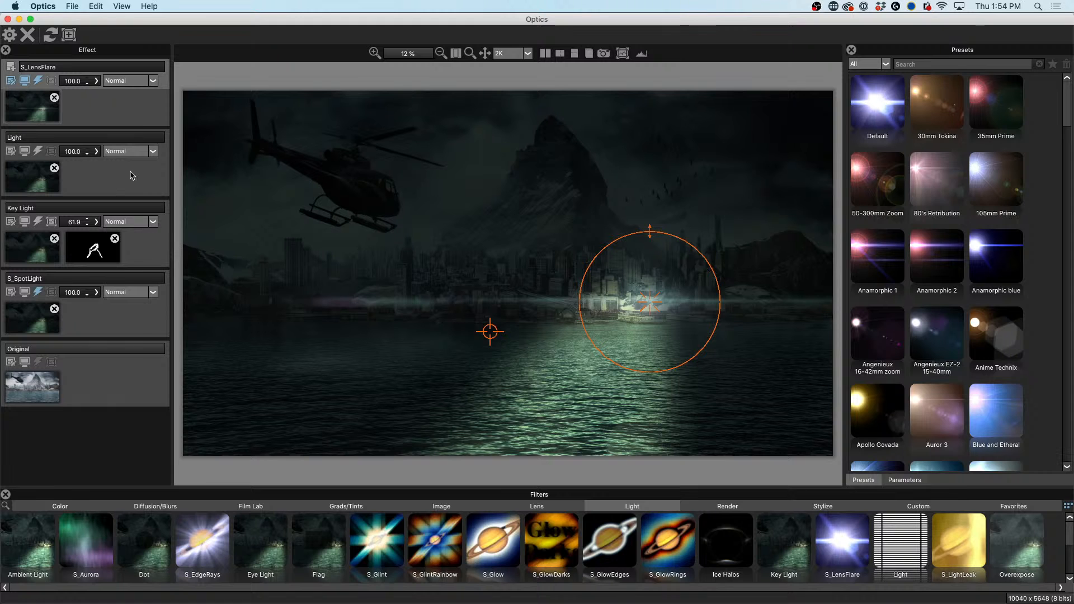
{"action": "left_click", "coordinate": [54, 310]}
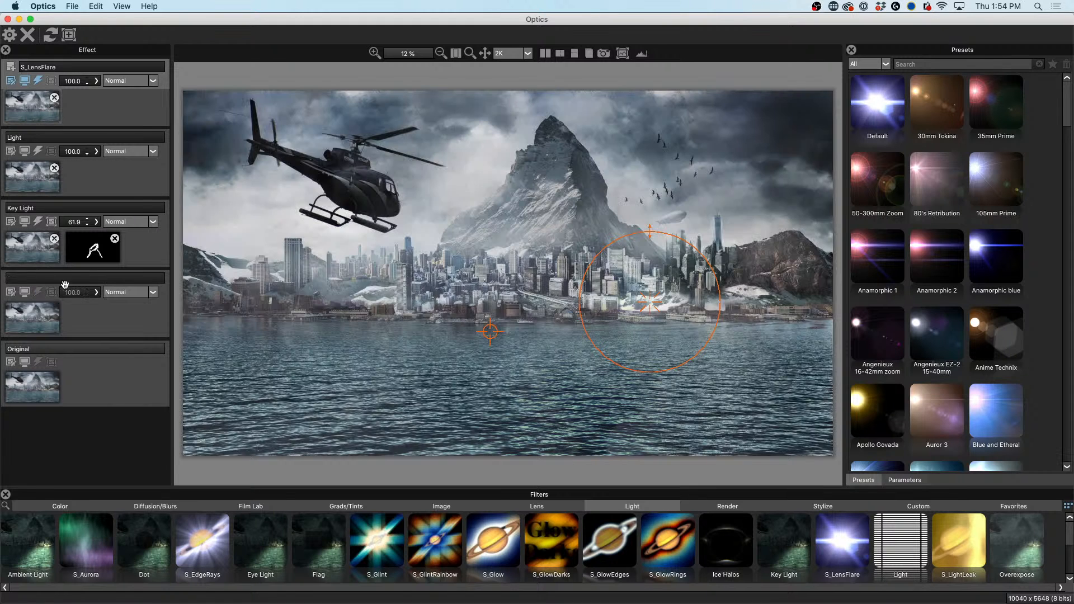
{"action": "left_click", "coordinate": [55, 239]}
{"action": "left_click", "coordinate": [51, 36]}
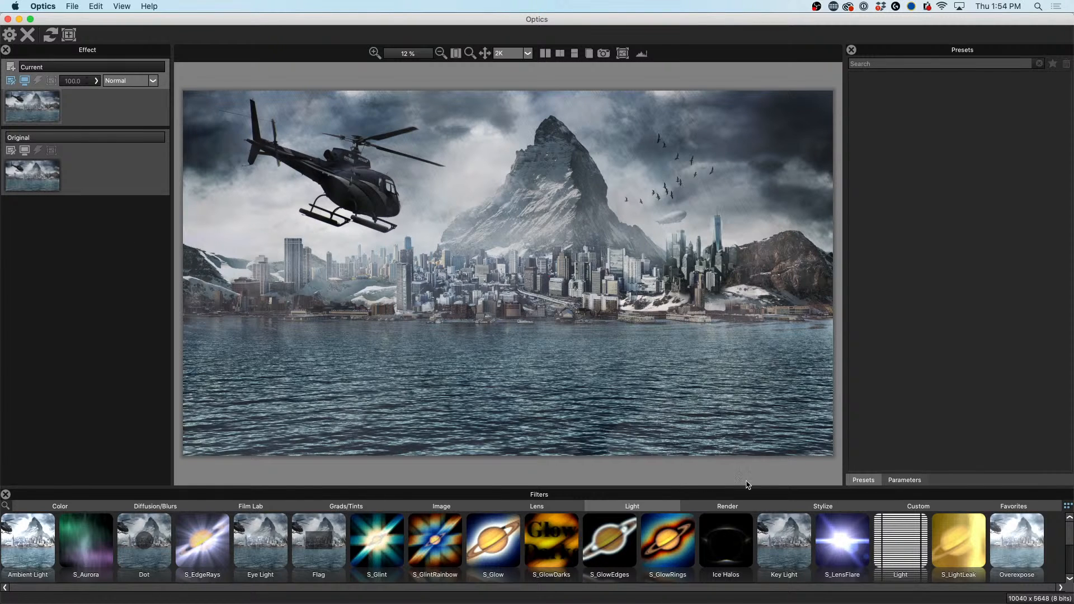
Step: Add the S_LensFlare light filter and place its hotspot in the sky between the mountain peak and the birds
{"action": "left_click", "coordinate": [744, 506]}
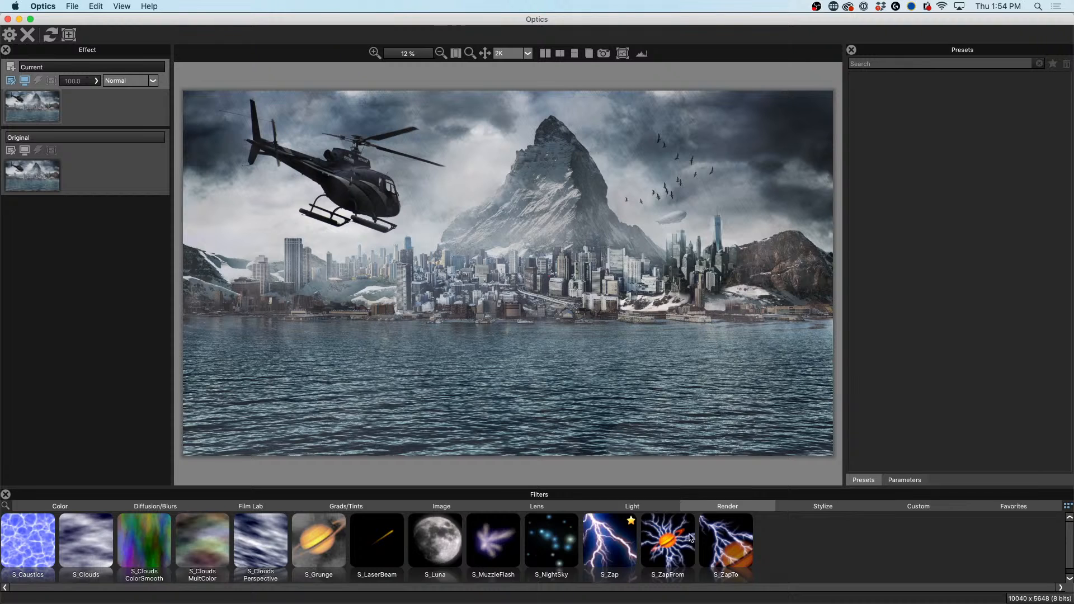
{"action": "left_click", "coordinate": [539, 507]}
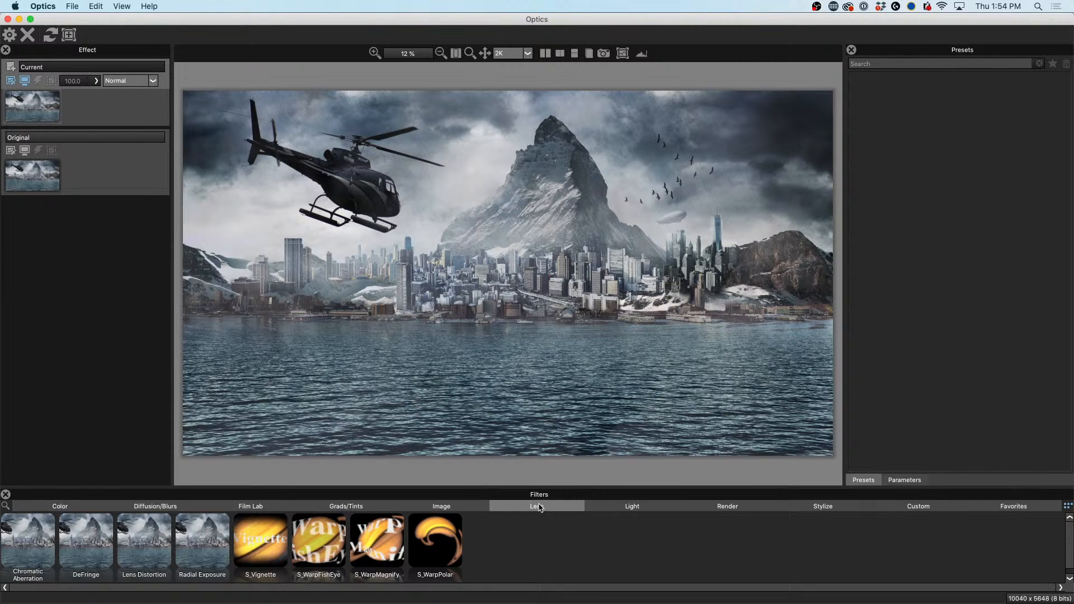
{"action": "left_click", "coordinate": [627, 509]}
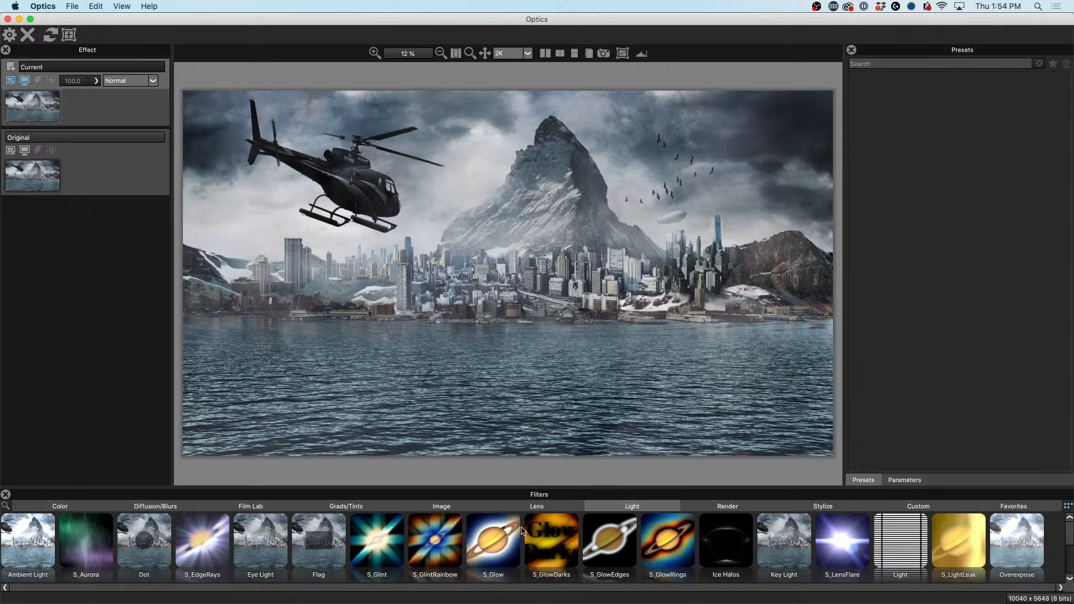
{"action": "left_click", "coordinate": [844, 539]}
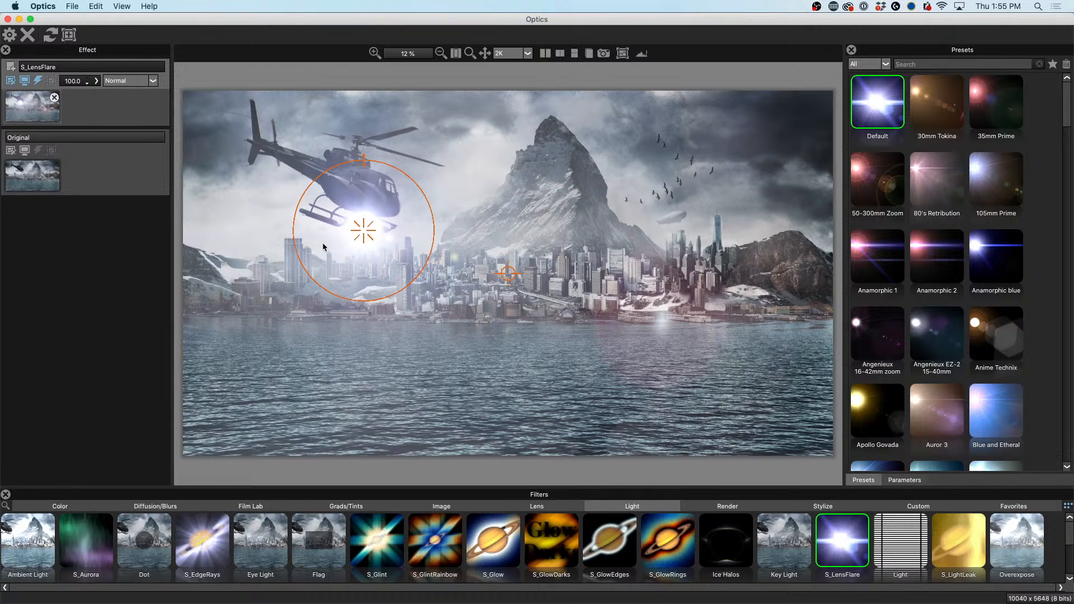
{"action": "left_click_drag", "start_coordinate": [390, 224], "coordinate": [635, 168]}
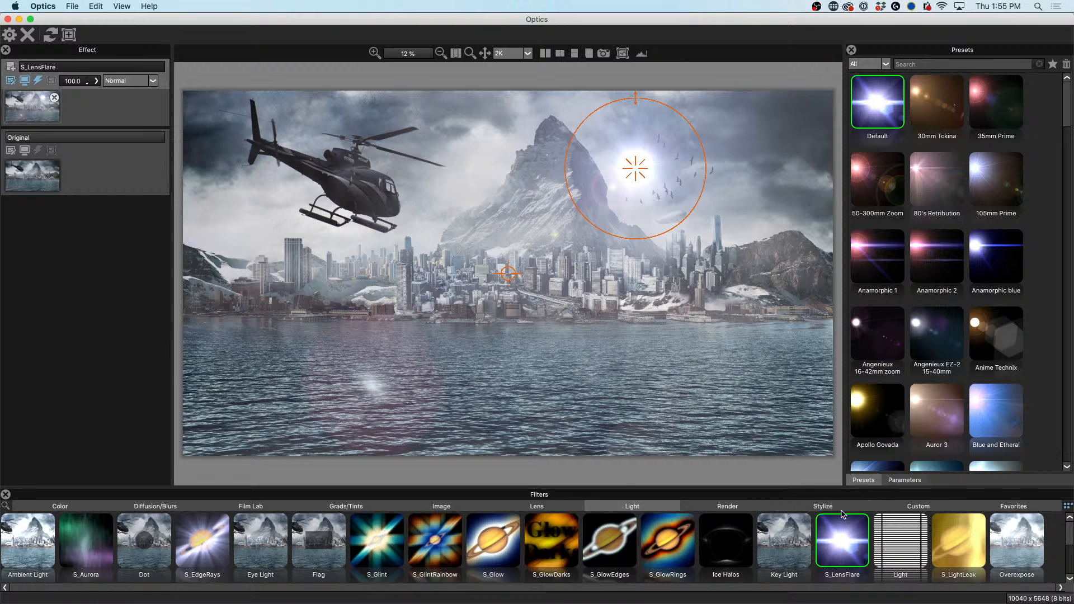
Step: Browse the lens flare's parameters and presets, and try The Sun and Me, Swamped Thing and Sun Soft
{"action": "left_click", "coordinate": [905, 480]}
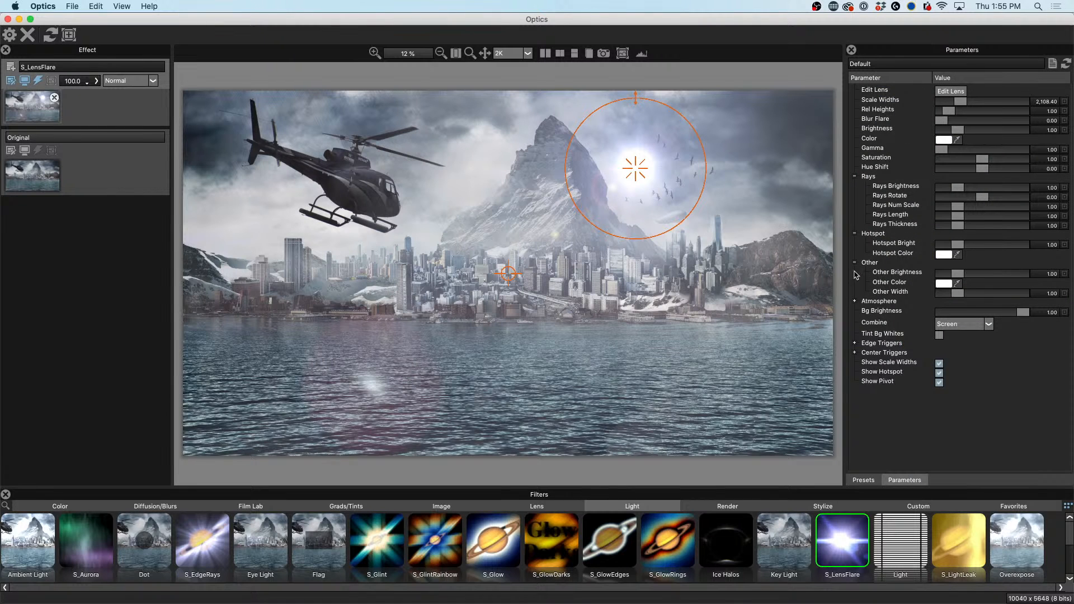
{"action": "left_click", "coordinate": [863, 481]}
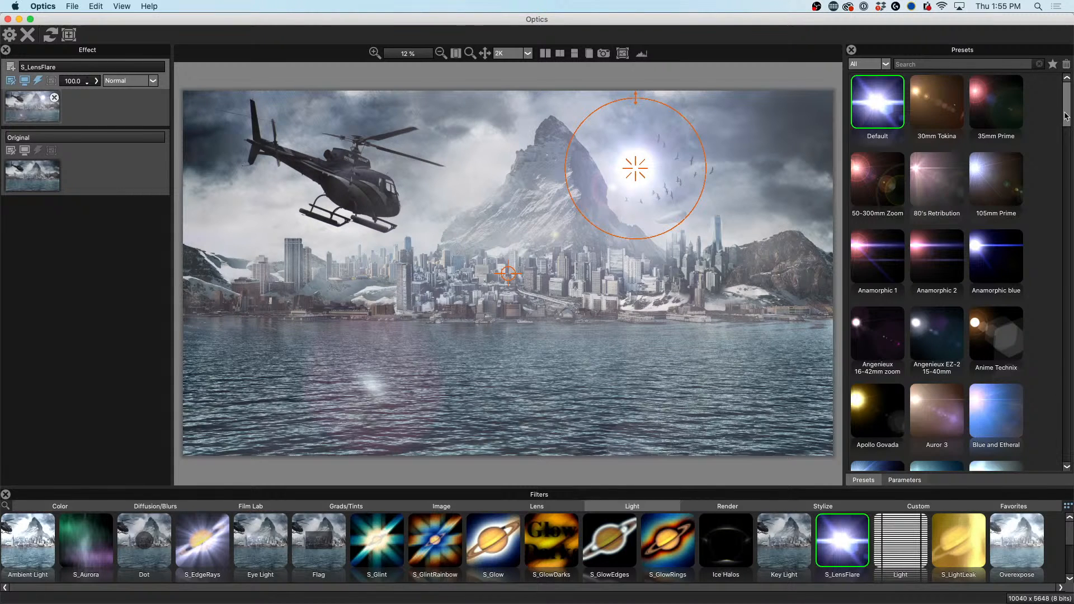
{"action": "left_click_drag", "start_coordinate": [1067, 127], "coordinate": [1067, 442]}
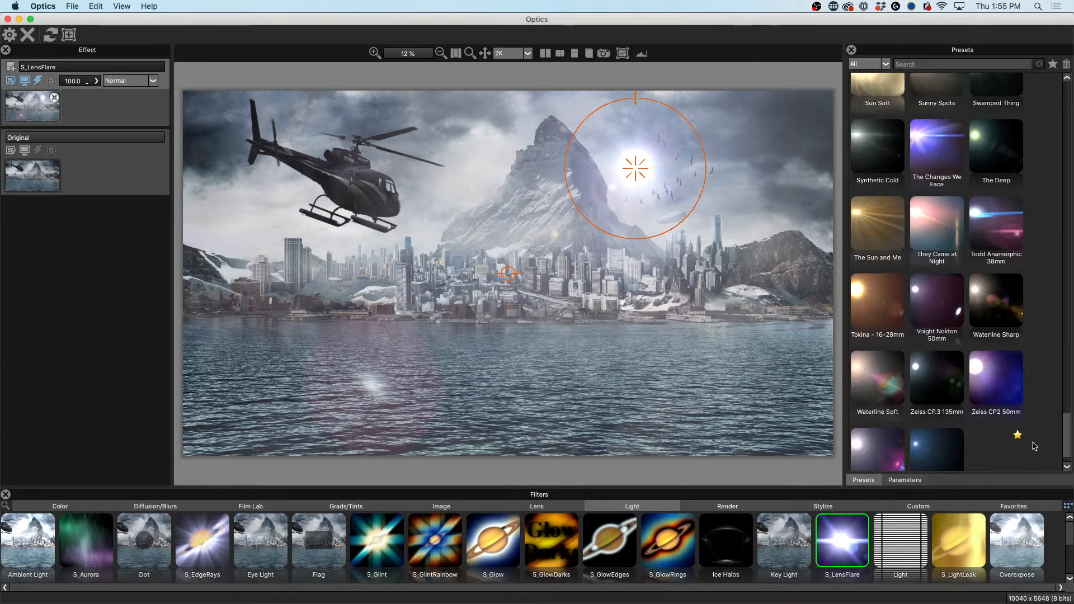
{"action": "scroll", "coordinate": [966, 337], "scroll_direction": "up", "scroll_amount": 5}
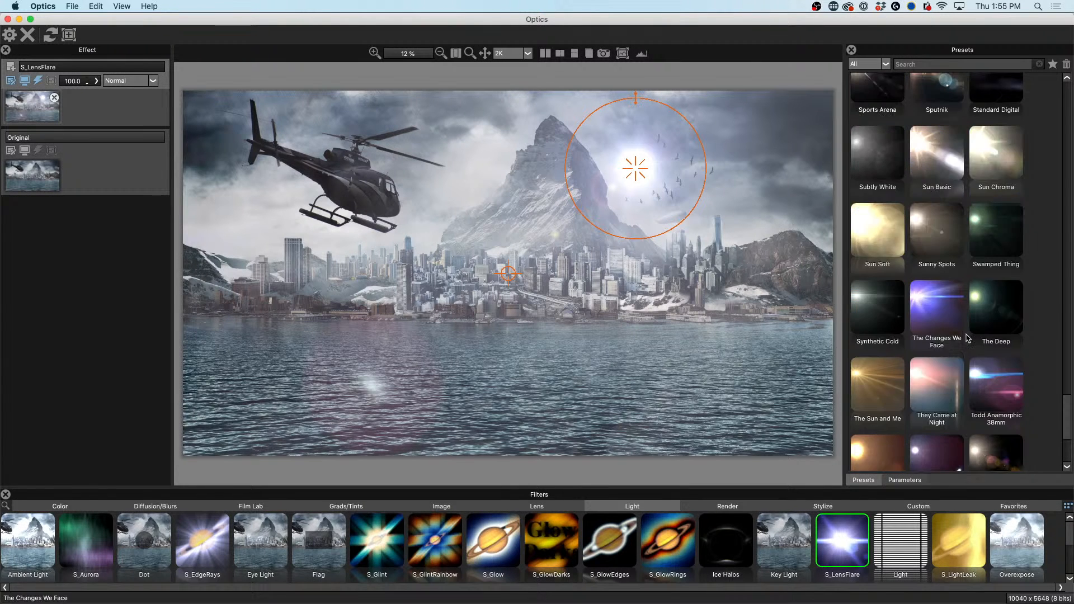
{"action": "scroll", "coordinate": [966, 337], "scroll_direction": "down", "scroll_amount": 5}
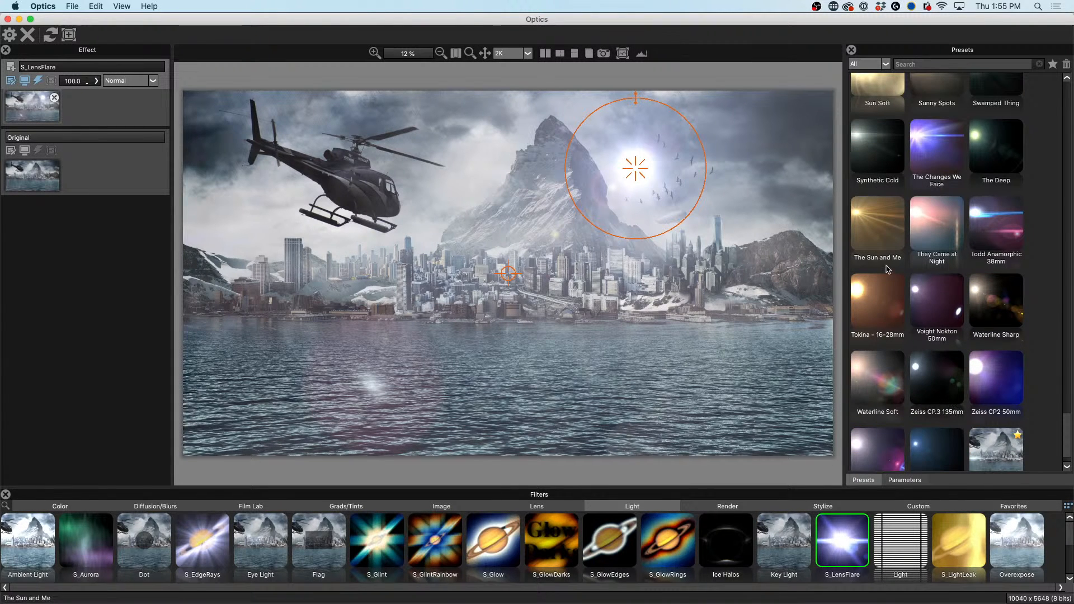
{"action": "left_click", "coordinate": [876, 227]}
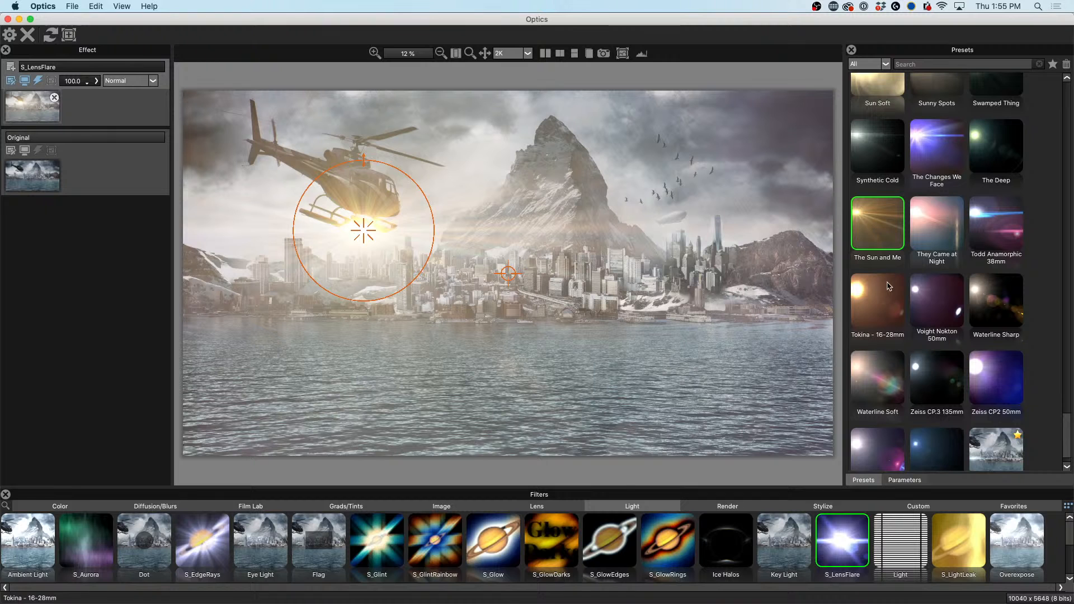
{"action": "scroll", "coordinate": [971, 227], "scroll_direction": "up", "scroll_amount": 2}
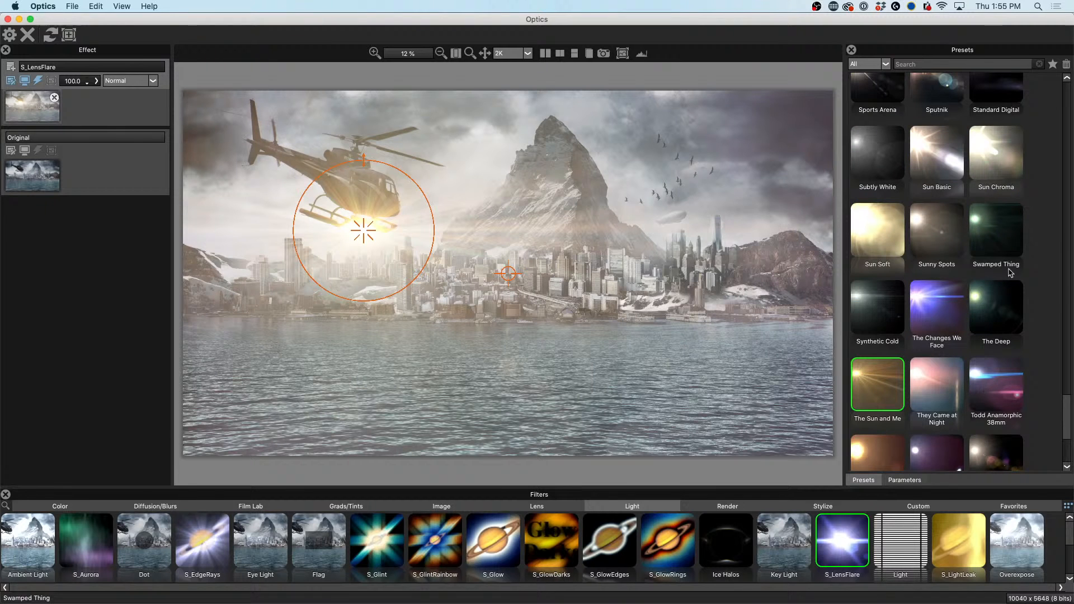
{"action": "left_click", "coordinate": [1001, 237]}
{"action": "left_click", "coordinate": [876, 226]}
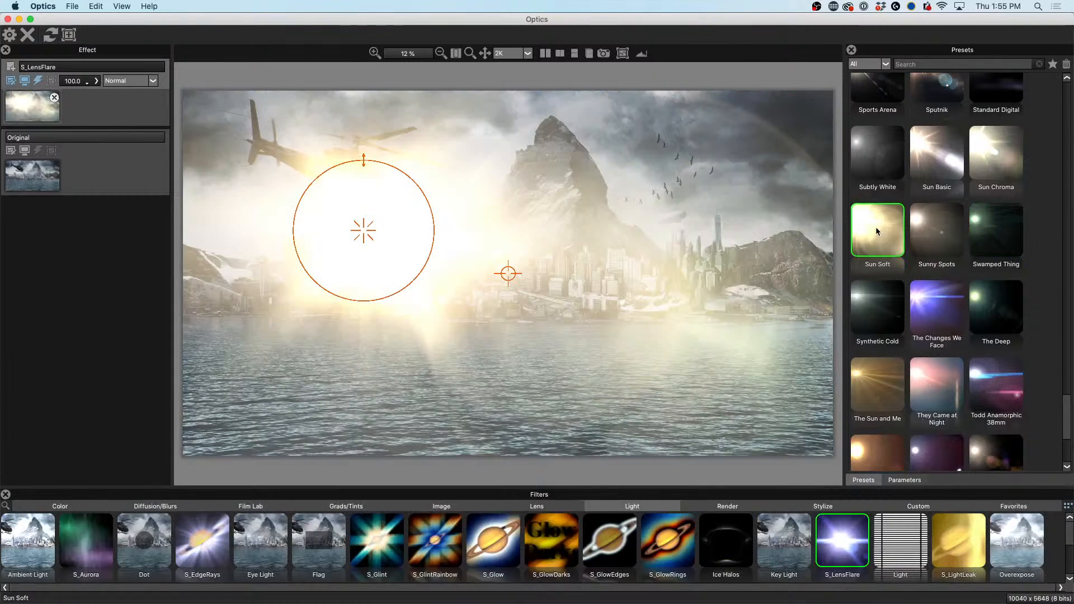
Step: Try the Sunny Spots preset with the flare beside the mountain peak and over the helicopter's tail
{"action": "left_click", "coordinate": [915, 229]}
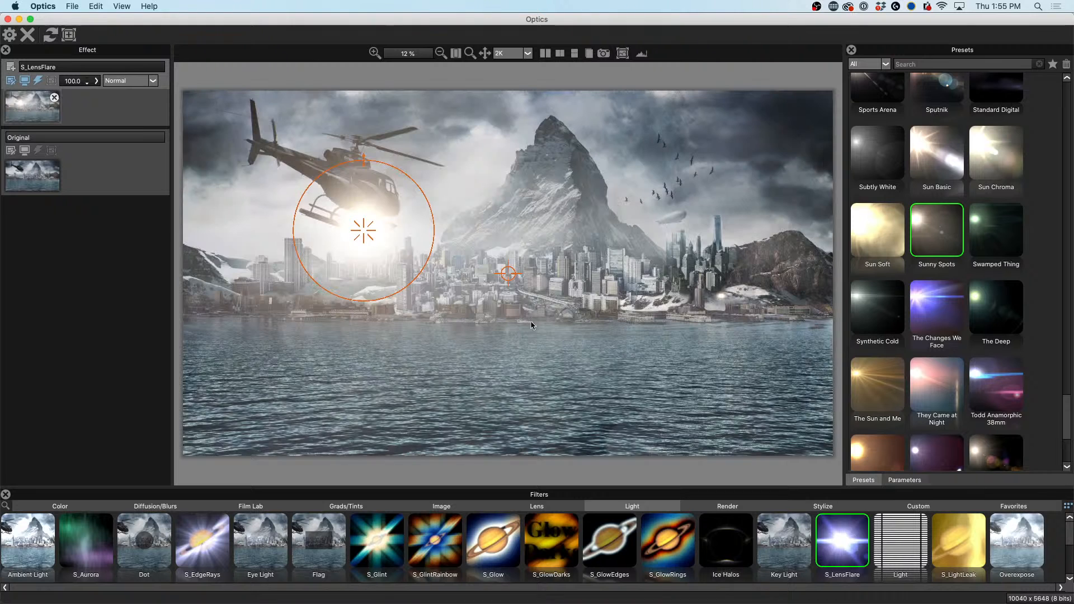
{"action": "left_click_drag", "start_coordinate": [368, 233], "coordinate": [333, 132]}
{"action": "left_click_drag", "start_coordinate": [465, 149], "coordinate": [643, 145]}
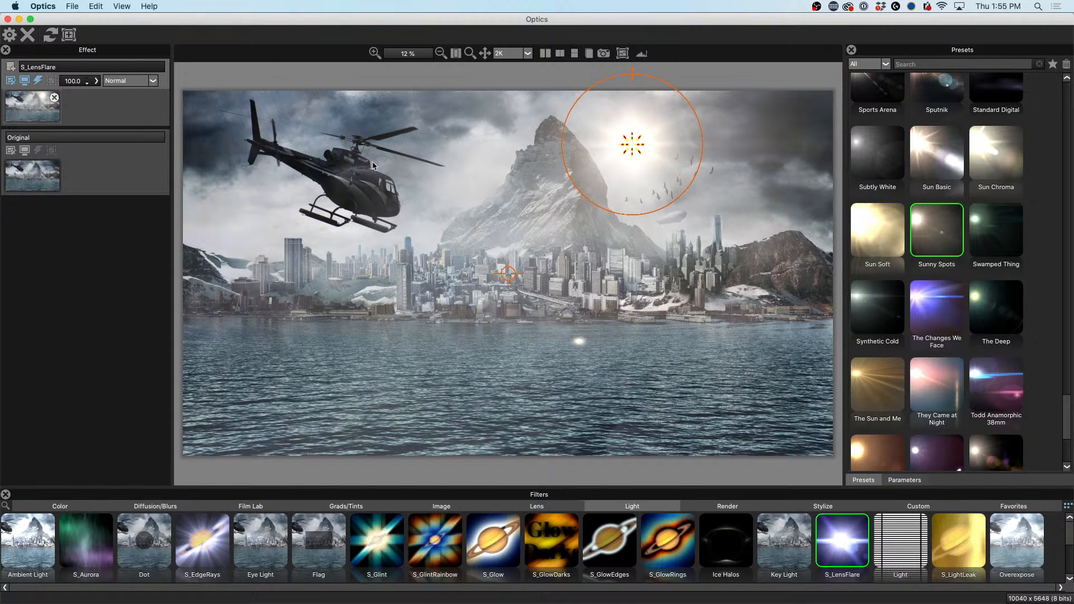
{"action": "left_click_drag", "start_coordinate": [373, 166], "coordinate": [264, 181]}
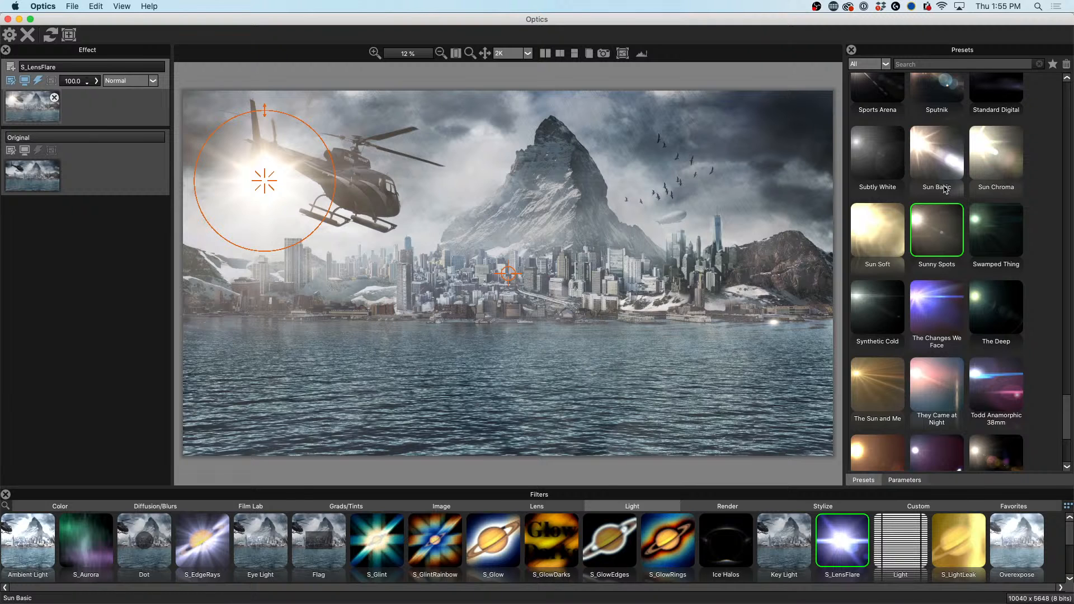
Step: Try the lens flare presets Sun Basic, Sun Chroma, Standard Digital, Soft Central, Signal Beacon, Search Light and Sankor 16-C
{"action": "left_click", "coordinate": [937, 161]}
{"action": "left_click", "coordinate": [993, 162]}
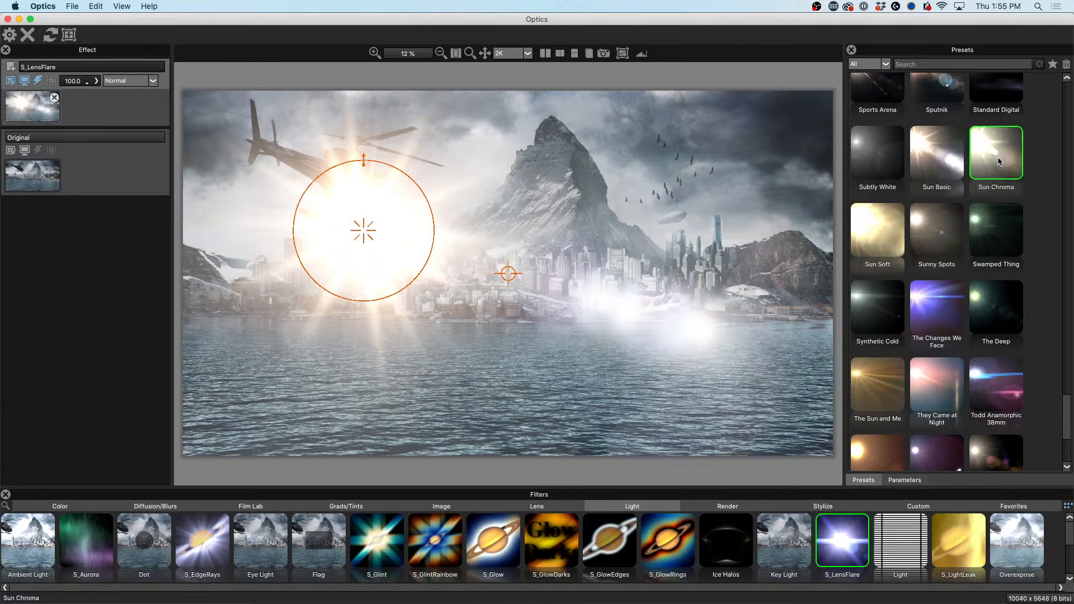
{"action": "scroll", "coordinate": [976, 223], "scroll_direction": "up", "scroll_amount": 2}
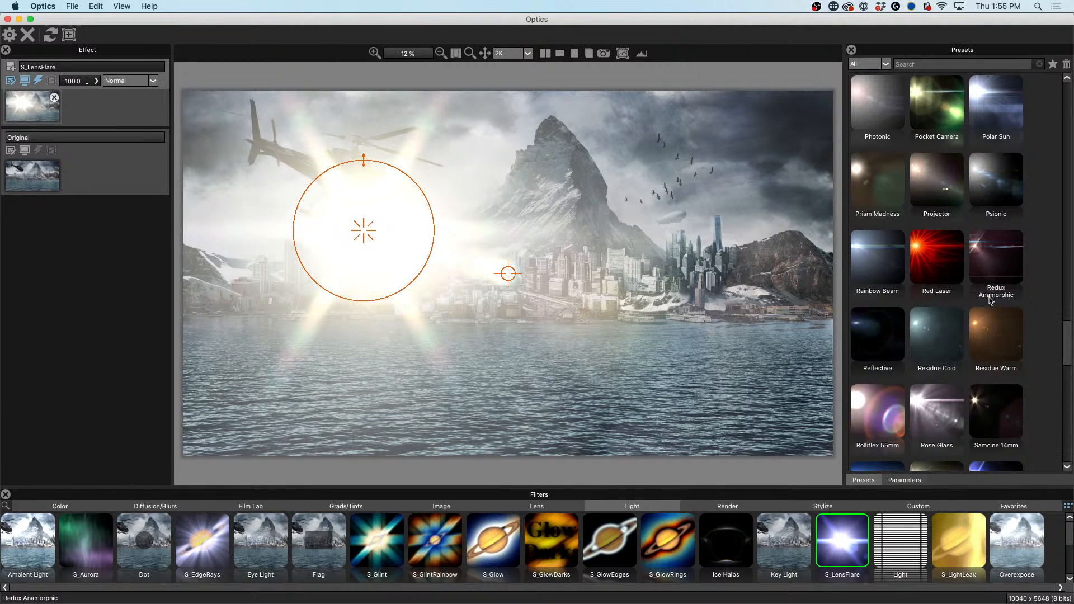
{"action": "scroll", "coordinate": [992, 301], "scroll_direction": "up", "scroll_amount": 2}
{"action": "left_click", "coordinate": [996, 381]}
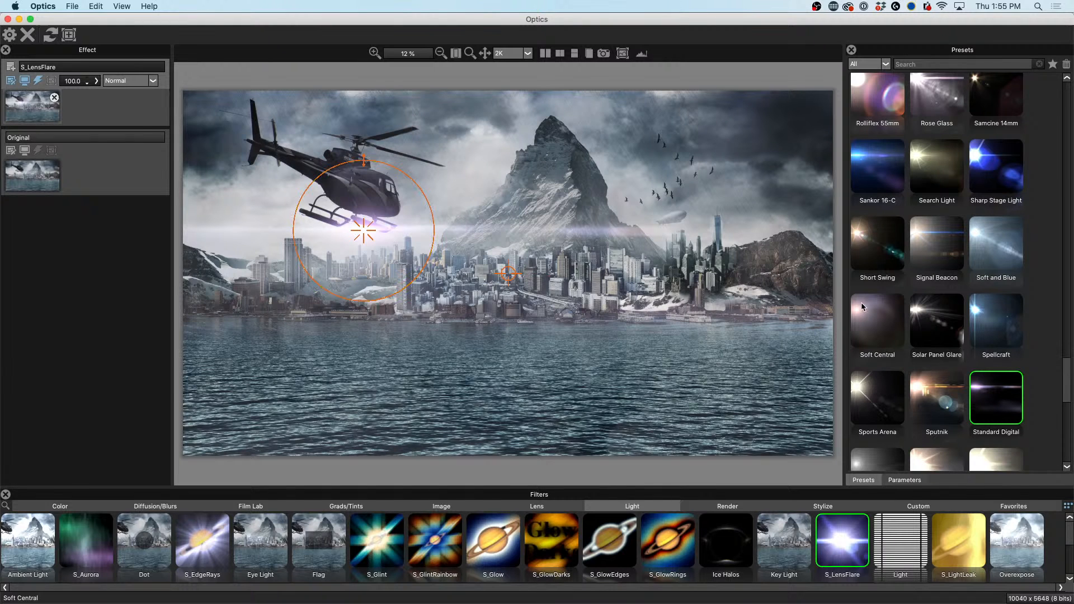
{"action": "left_click", "coordinate": [880, 312]}
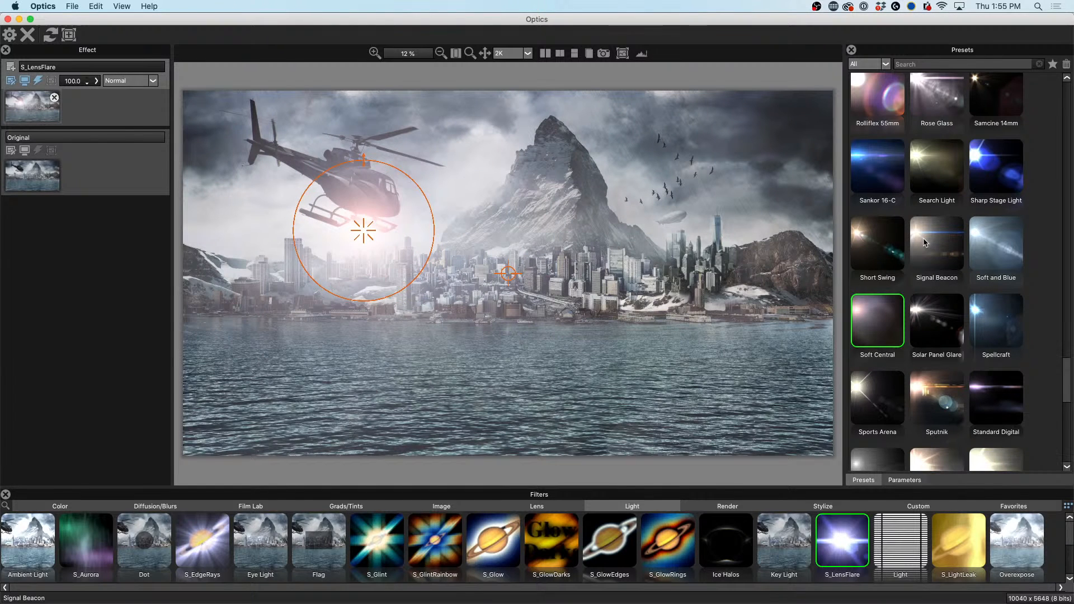
{"action": "left_click", "coordinate": [932, 246]}
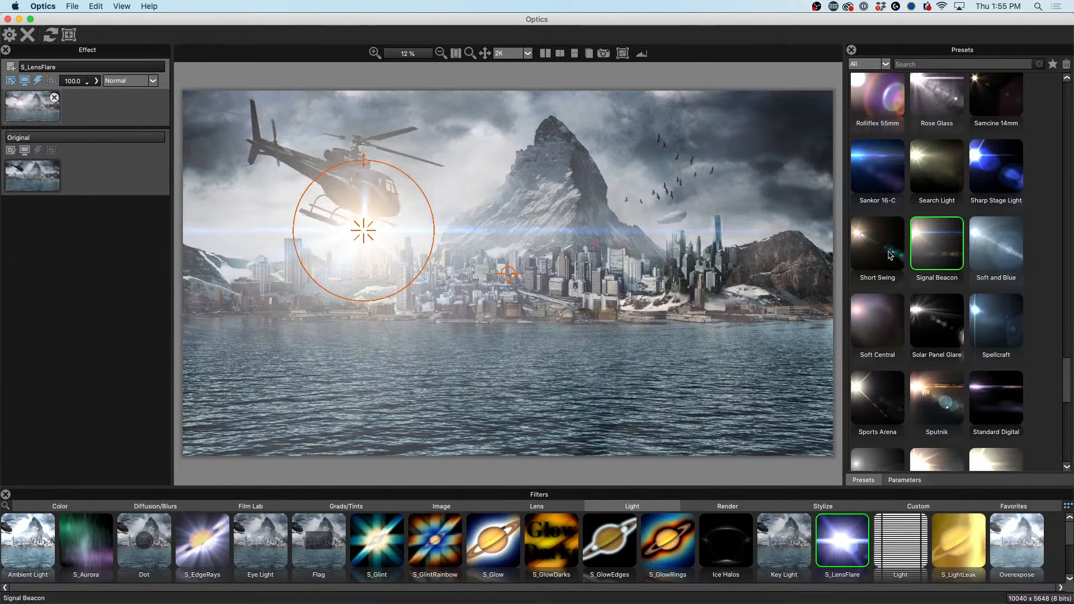
{"action": "left_click", "coordinate": [935, 168]}
{"action": "left_click", "coordinate": [880, 169]}
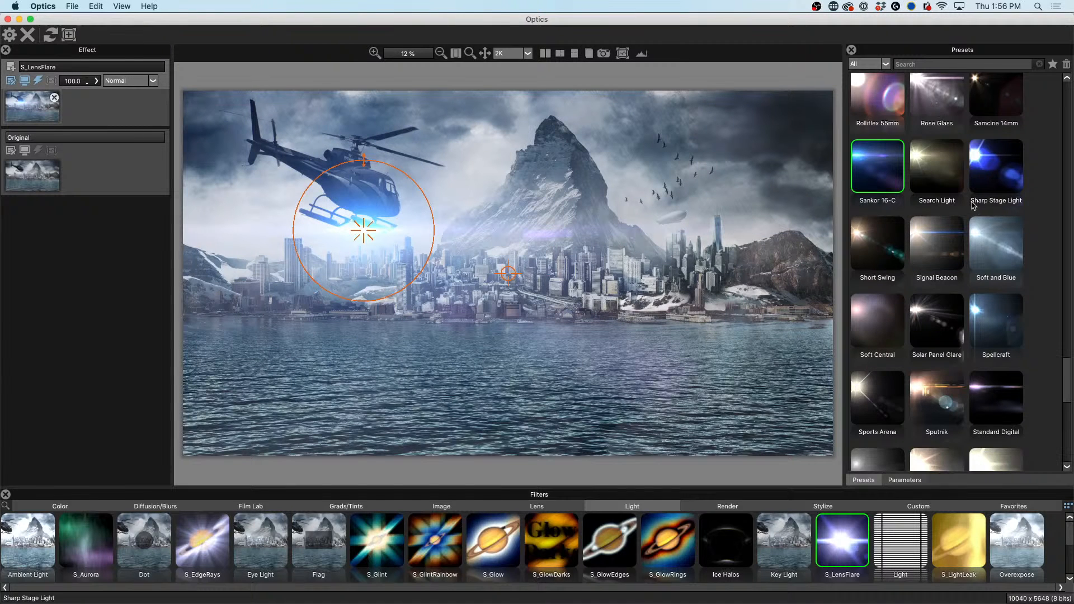
Step: Try the lens flare presets Rainbow Beam, Psionic, Polar Sun, Pentax 50mm f14 SMC and Photo Blip
{"action": "scroll", "coordinate": [976, 205], "scroll_direction": "up", "scroll_amount": 5}
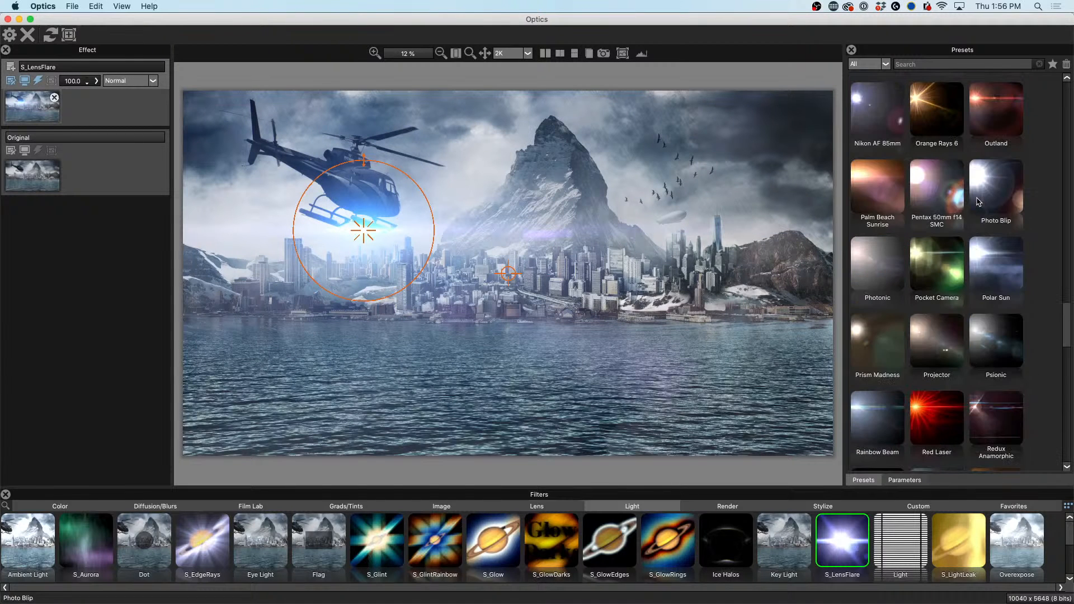
{"action": "left_click", "coordinate": [885, 413]}
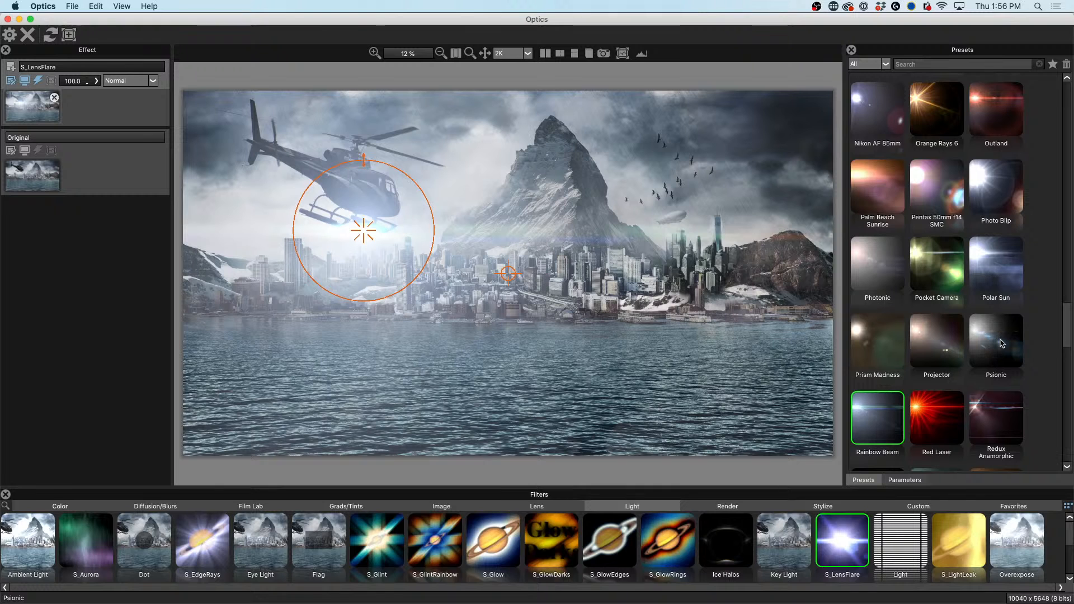
{"action": "left_click", "coordinate": [1002, 343]}
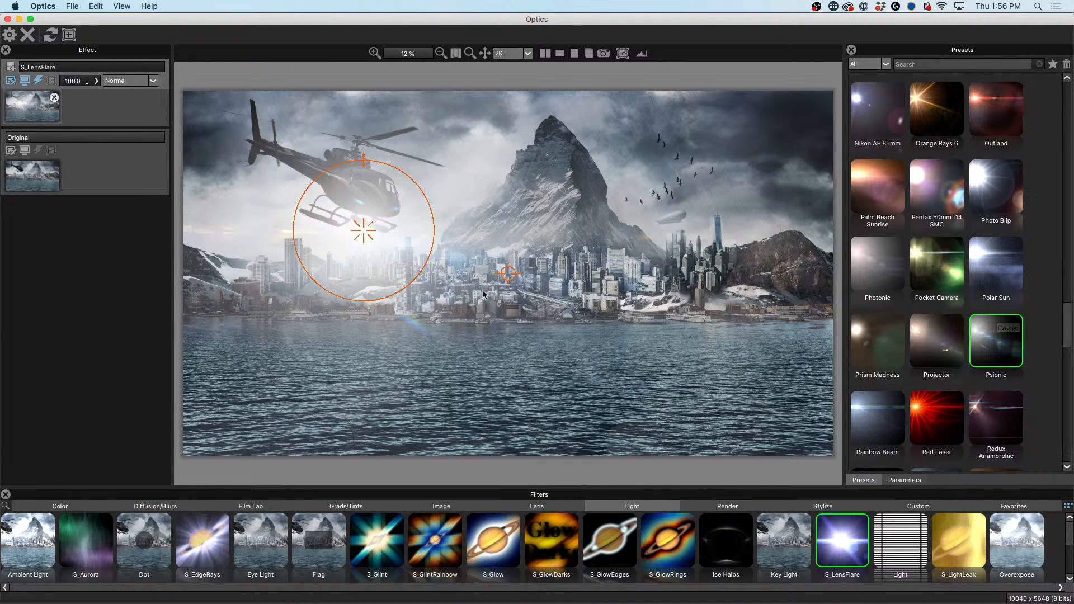
{"action": "left_click", "coordinate": [1008, 260]}
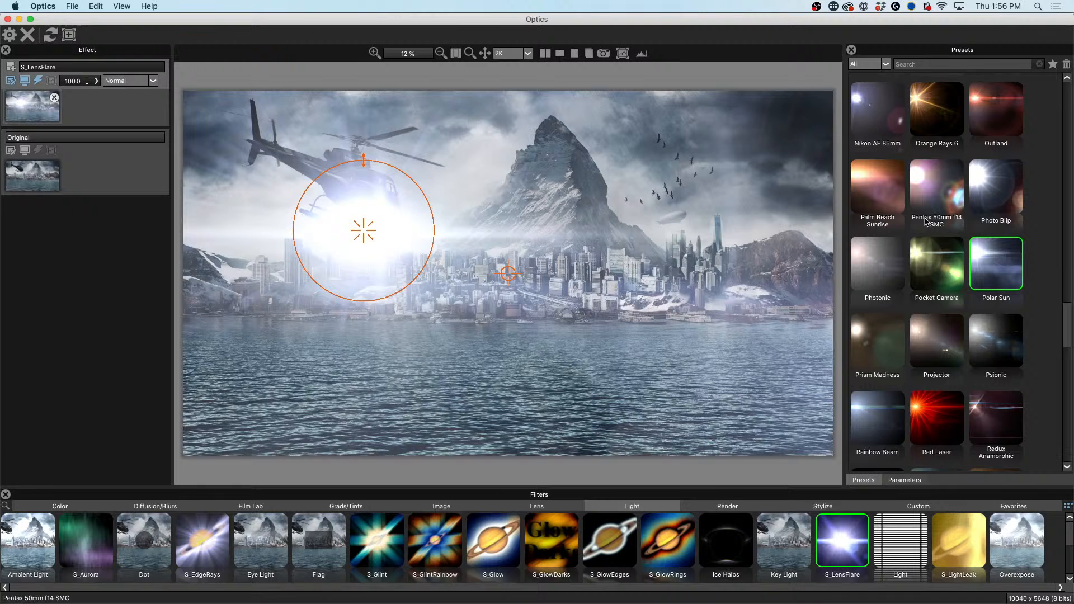
{"action": "left_click", "coordinate": [932, 199]}
{"action": "left_click", "coordinate": [1007, 194]}
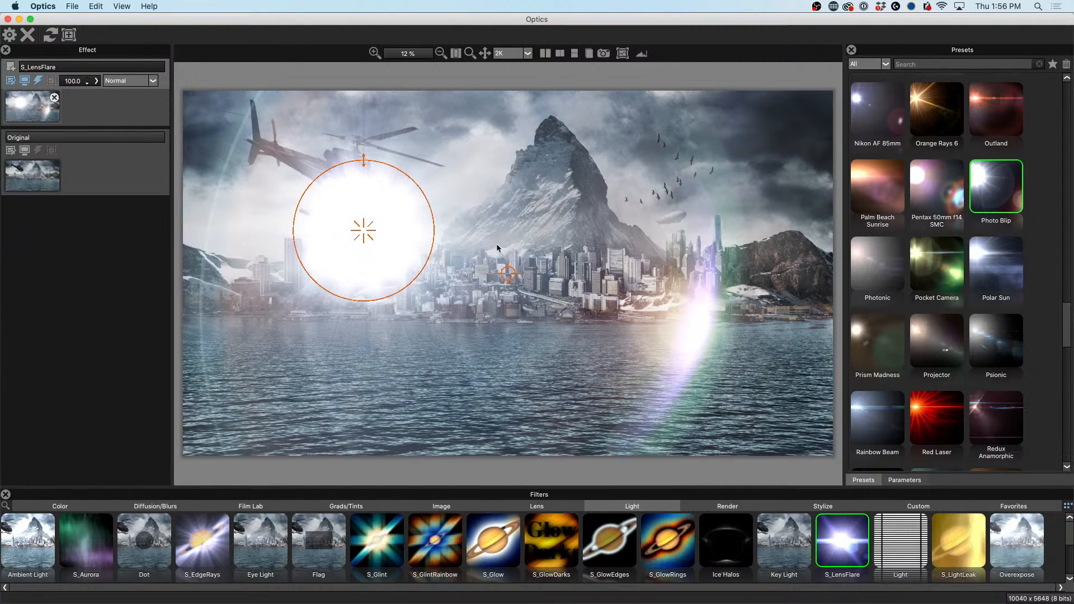
Step: Try the lens flare presets Laser Web, Kowa Cine Prominar Flare, LED Strobe and Leica 50mm Summicron
{"action": "scroll", "coordinate": [909, 238], "scroll_direction": "up", "scroll_amount": 5}
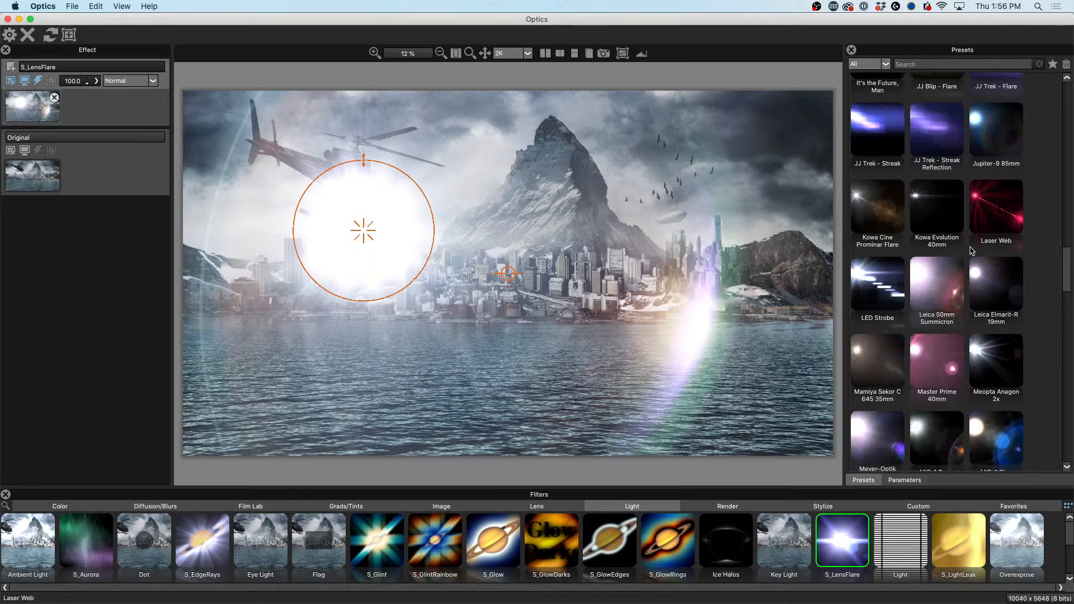
{"action": "left_click", "coordinate": [985, 211]}
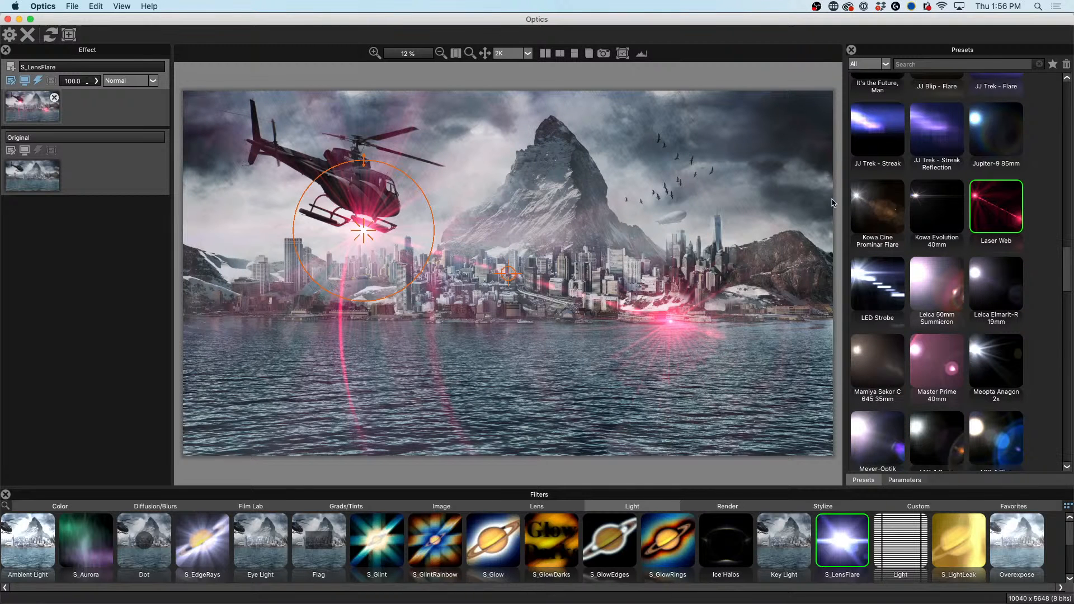
{"action": "left_click", "coordinate": [886, 206]}
{"action": "left_click", "coordinate": [871, 288]}
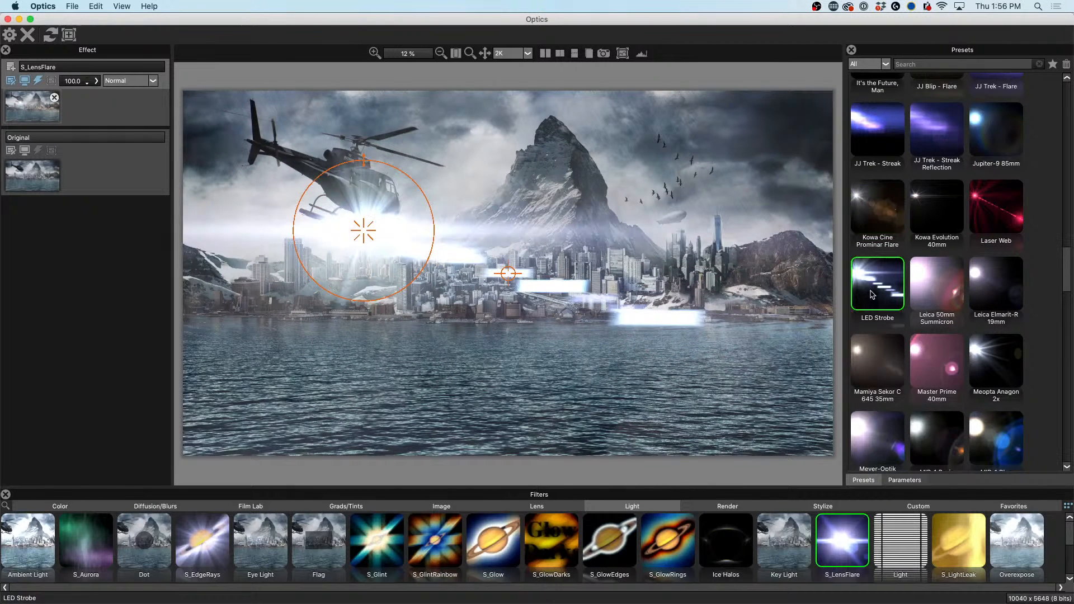
{"action": "left_click", "coordinate": [940, 286]}
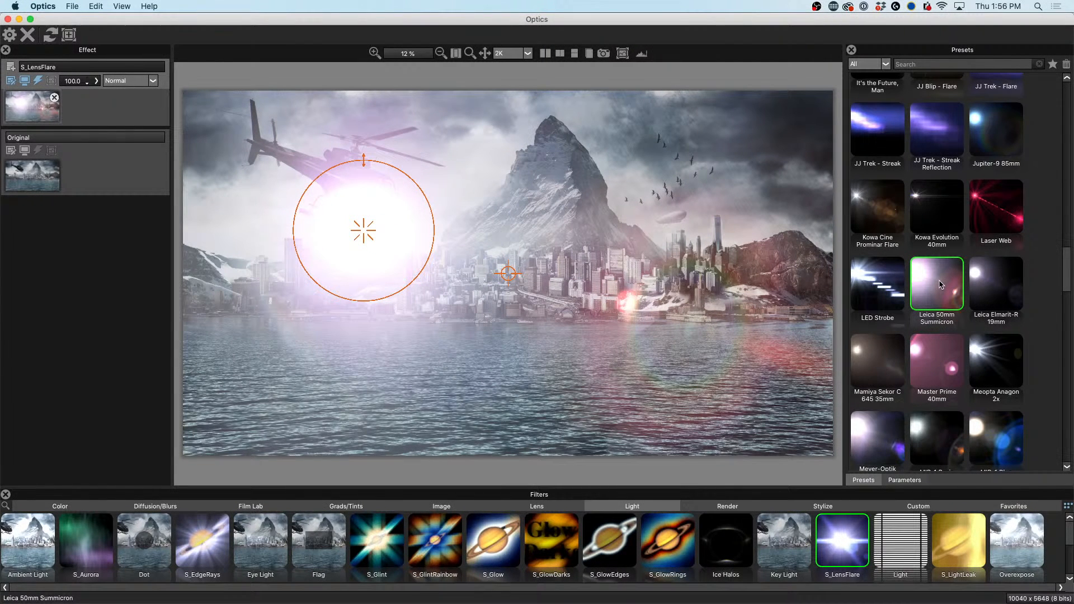
Step: Try Laser Web with its hotspot under the helicopter's nose and its pivot level on the mountain, and try the Jupiter-9 85mm preset
{"action": "left_click", "coordinate": [1007, 222]}
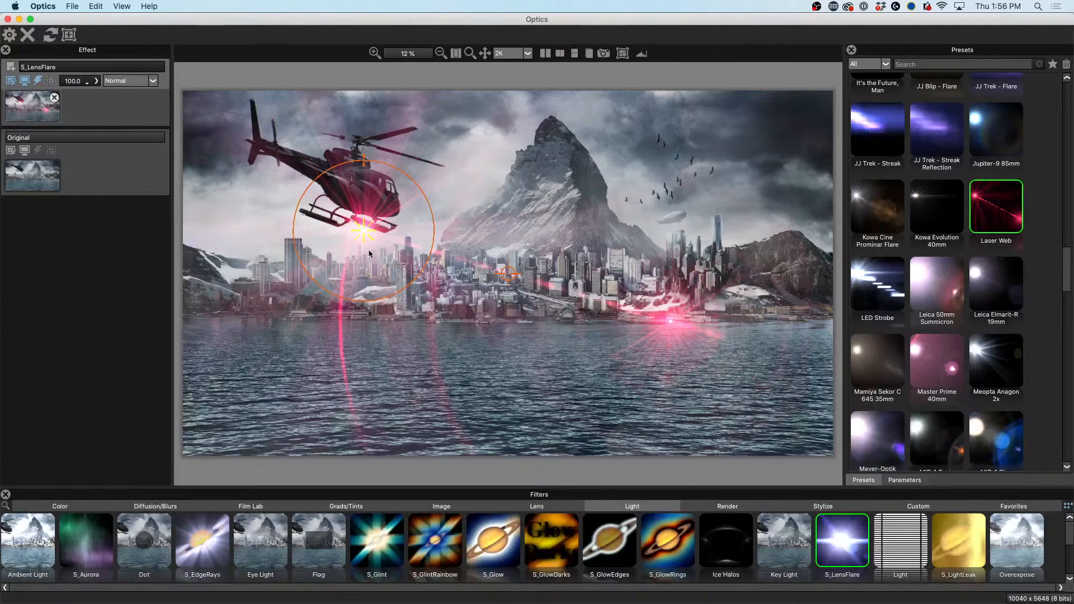
{"action": "left_click_drag", "start_coordinate": [376, 234], "coordinate": [399, 223]}
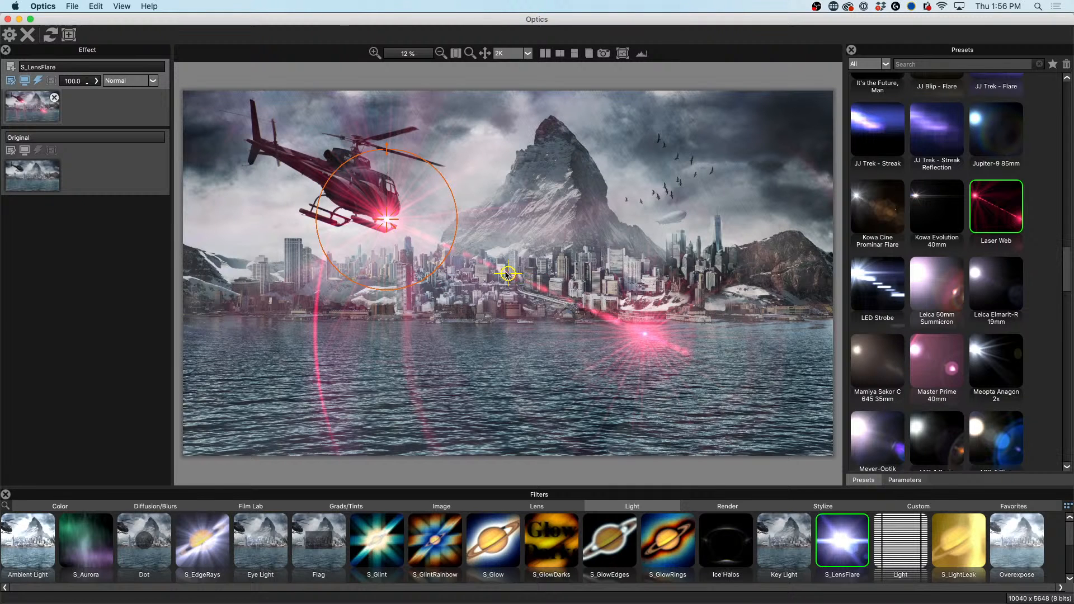
{"action": "left_click_drag", "start_coordinate": [513, 270], "coordinate": [543, 215]}
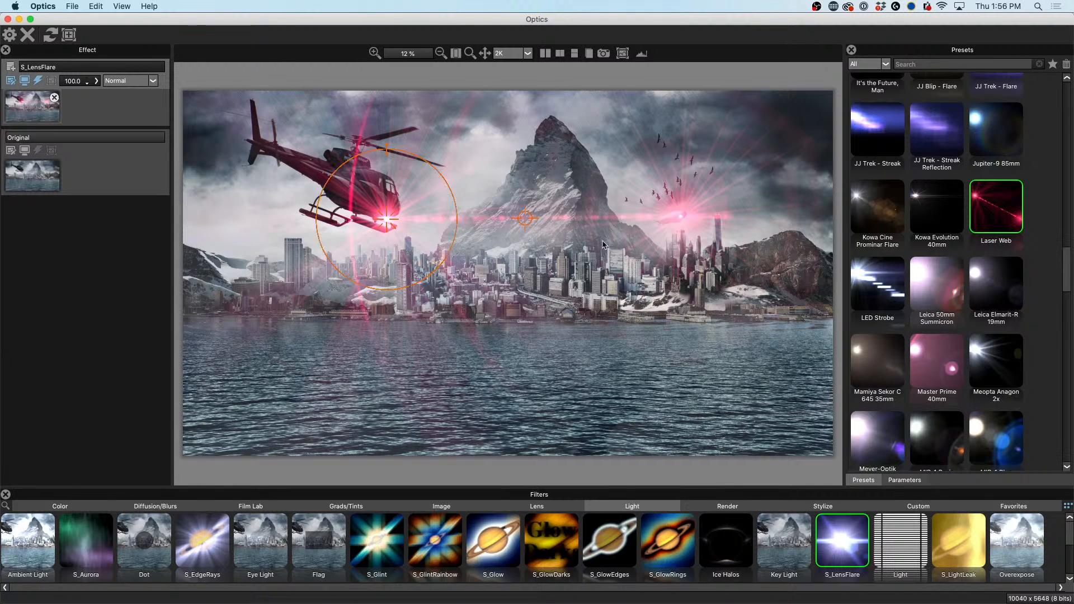
{"action": "left_click", "coordinate": [986, 144]}
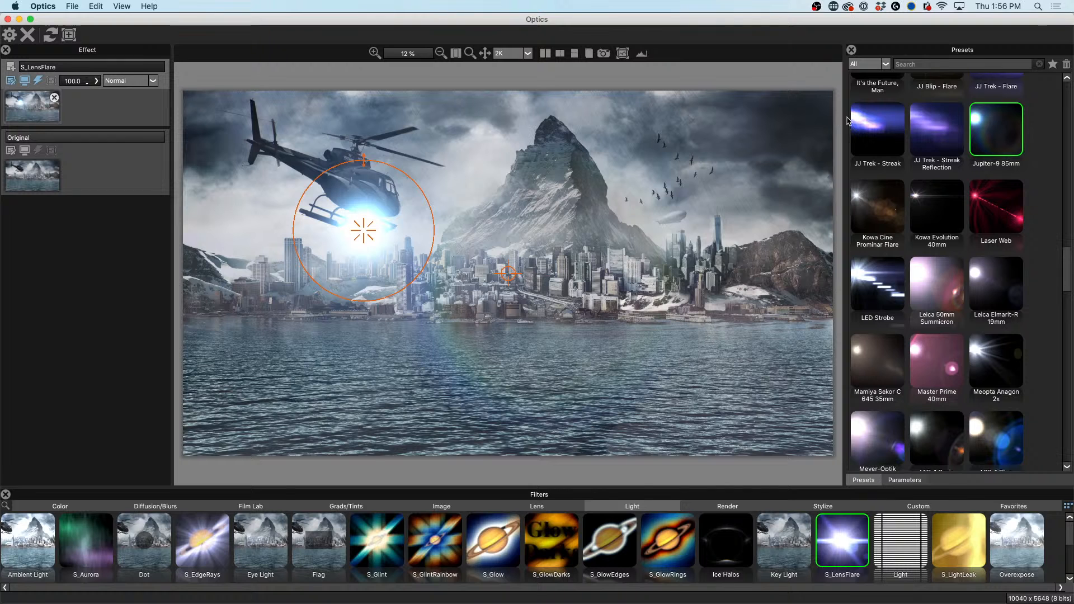
Step: Apply the JJ Trek - Streak Reflection preset, placing its pivot by the tall skyscrapers and its hotspot on the helicopter's body
{"action": "left_click", "coordinate": [929, 129]}
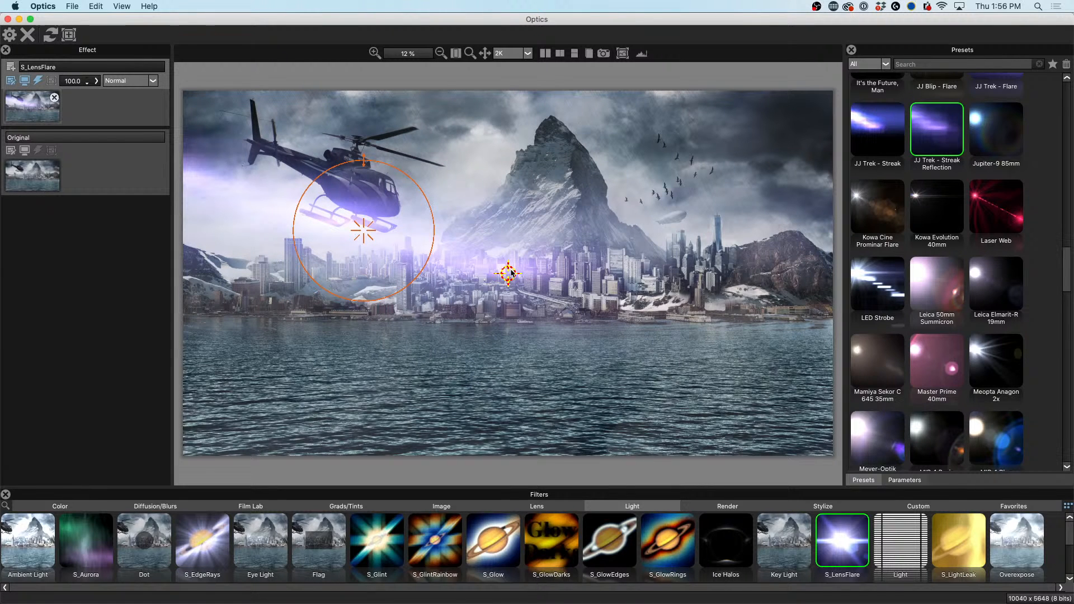
{"action": "mouse_move", "coordinate": [511, 272]}
{"action": "left_mouse_down"}
{"action": "mouse_move", "coordinate": [620, 220]}
{"action": "mouse_move", "coordinate": [702, 234]}
{"action": "left_mouse_up"}
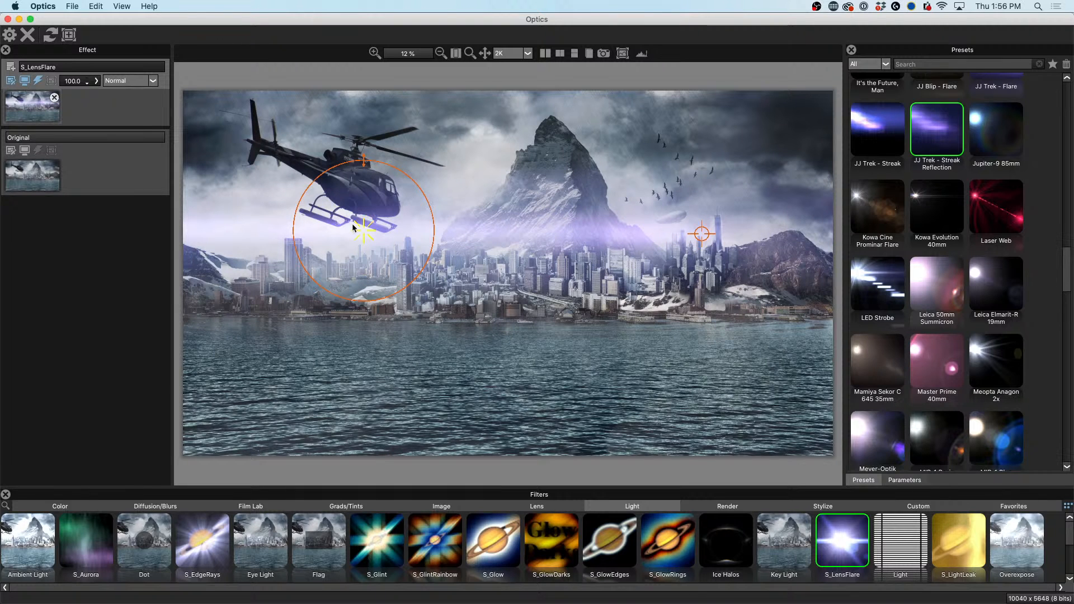
{"action": "left_click_drag", "start_coordinate": [353, 228], "coordinate": [323, 191]}
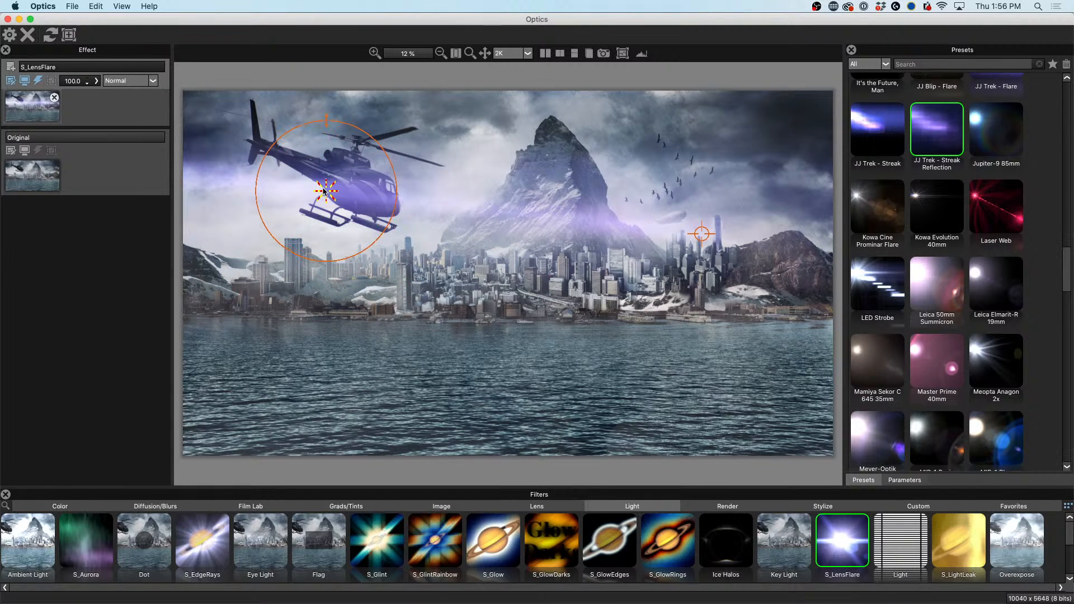
Step: Set the flare's Scale Widths to 3,937.69 and Rel Heights to 0.44, and tint its Color light purple
{"action": "left_click", "coordinate": [904, 481]}
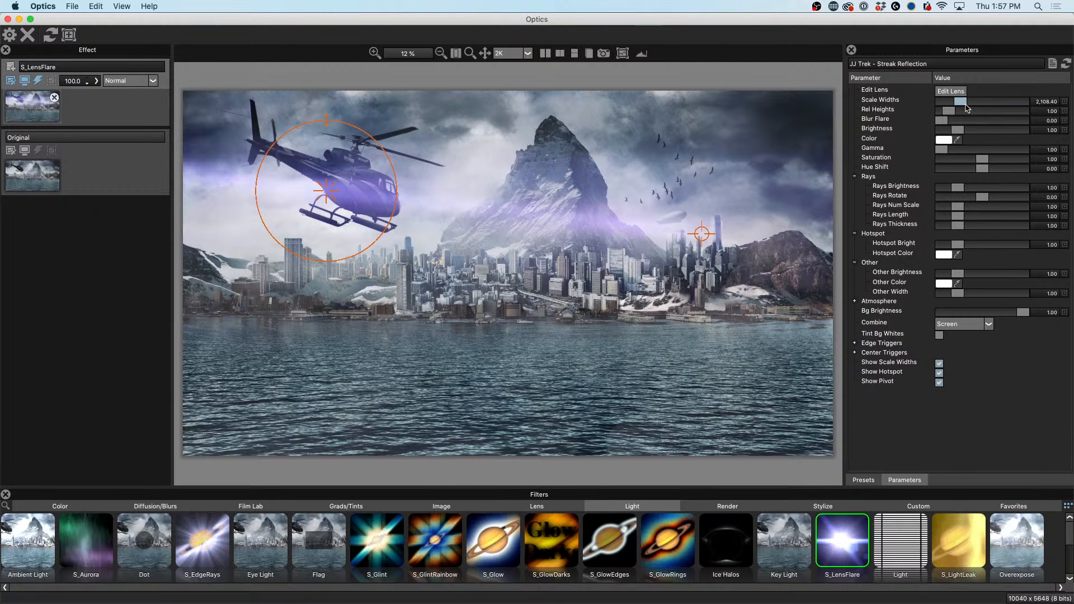
{"action": "mouse_move", "coordinate": [962, 104]}
{"action": "left_mouse_down"}
{"action": "mouse_move", "coordinate": [978, 106]}
{"action": "mouse_move", "coordinate": [945, 114]}
{"action": "left_mouse_up"}
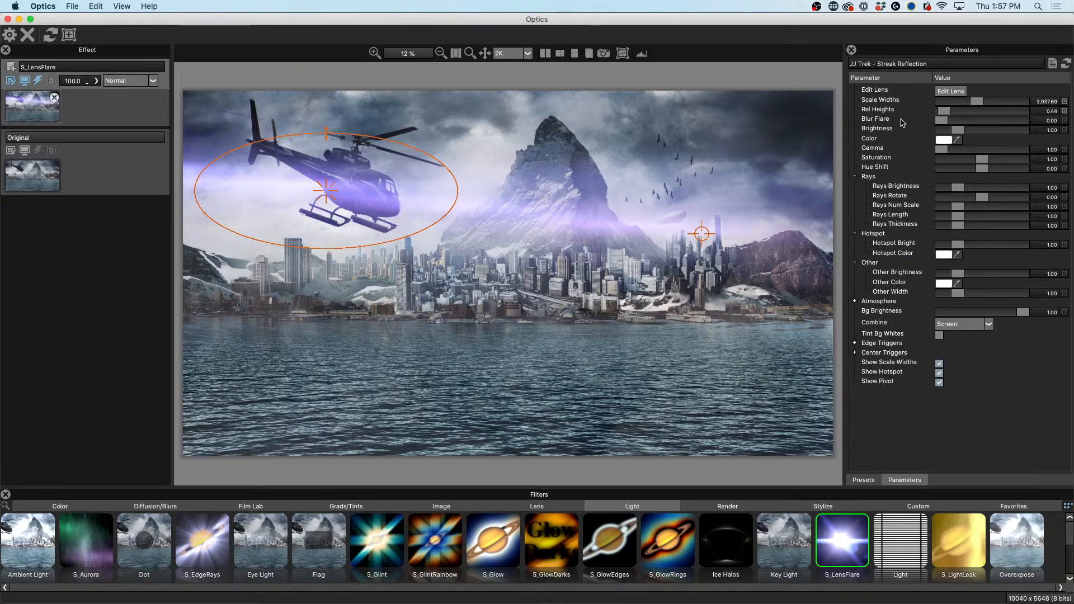
{"action": "left_click", "coordinate": [944, 141]}
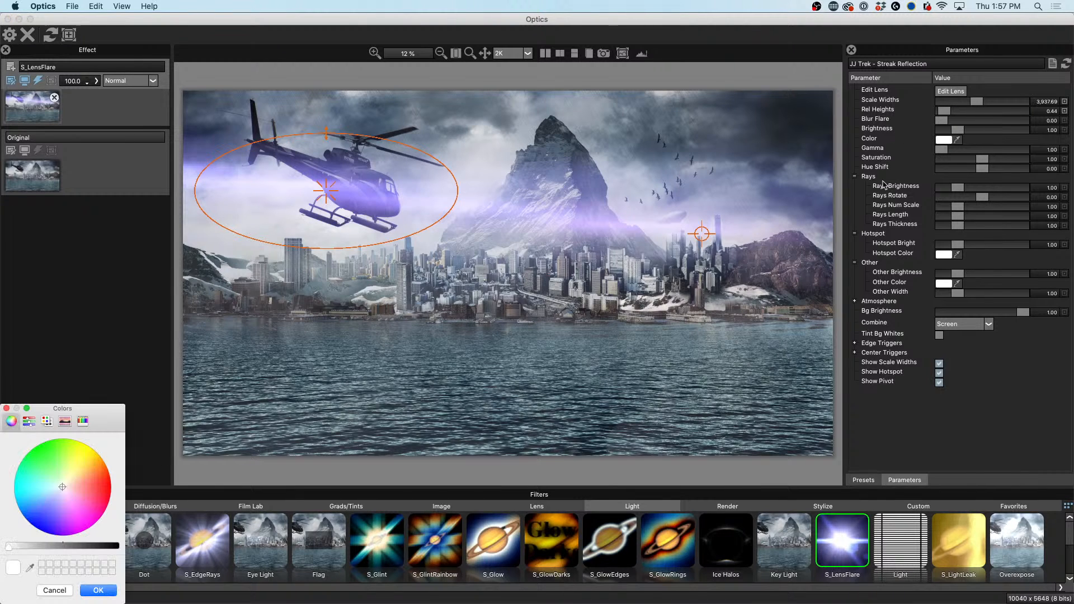
{"action": "left_click_drag", "start_coordinate": [47, 410], "coordinate": [651, 95]}
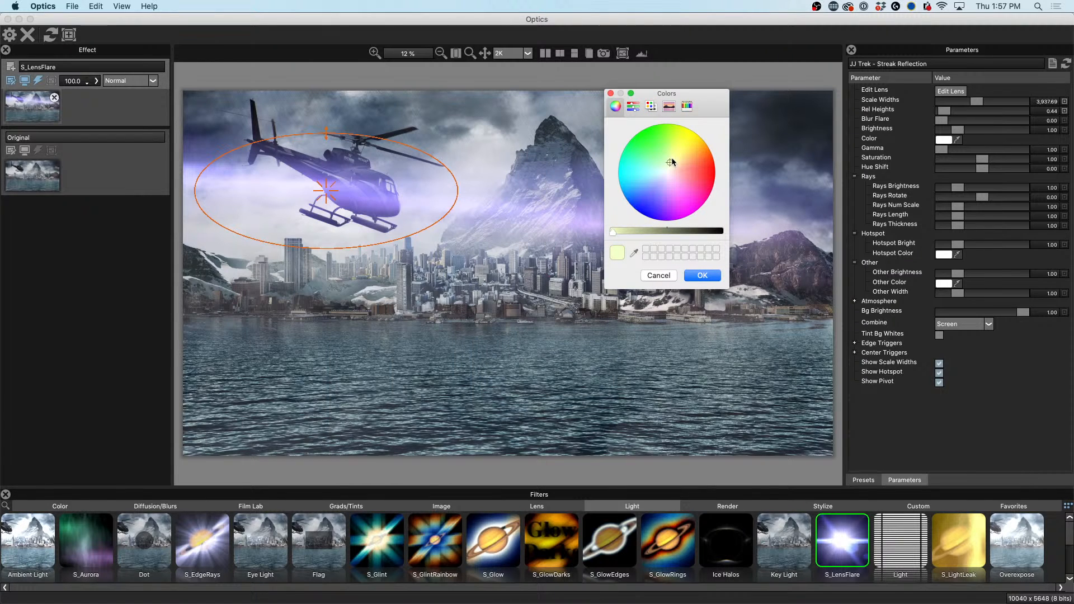
{"action": "left_click", "coordinate": [659, 178]}
{"action": "left_click", "coordinate": [664, 184]}
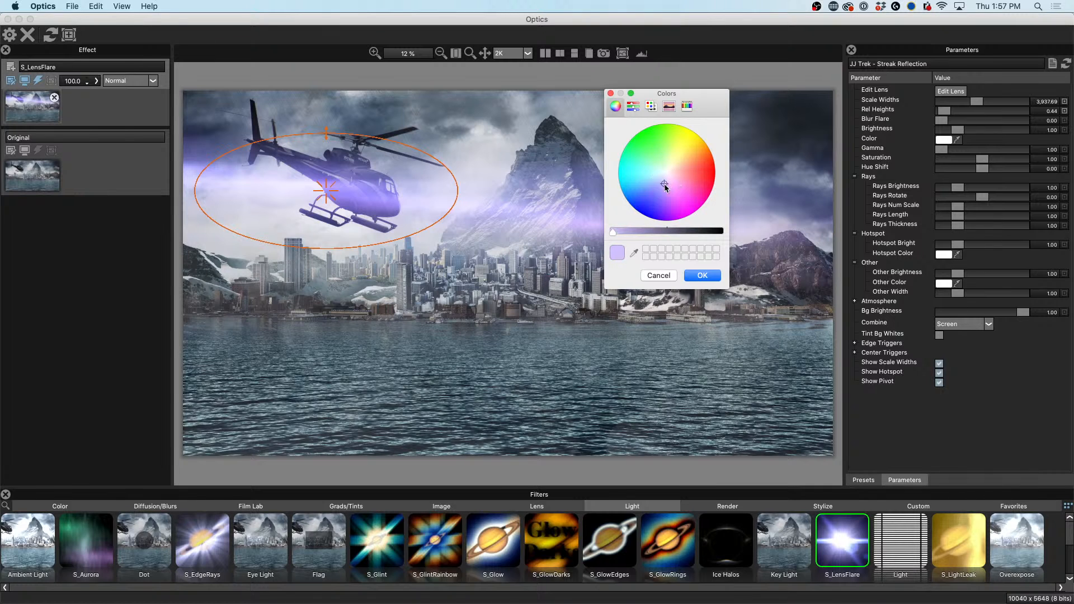
{"action": "left_click", "coordinate": [714, 273]}
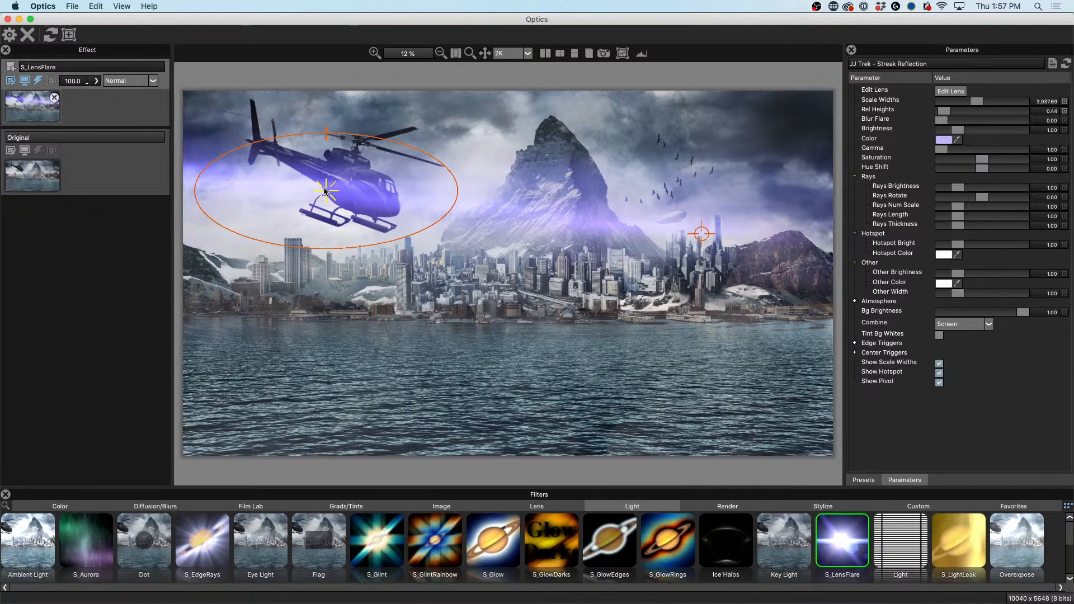
Step: Flatten the flare to a Rel Heights value of 0.35 and set Hotspot Bright to 1.88
{"action": "mouse_move", "coordinate": [326, 134]}
{"action": "left_mouse_down"}
{"action": "mouse_move", "coordinate": [329, 157]}
{"action": "mouse_move", "coordinate": [327, 145]}
{"action": "left_mouse_up"}
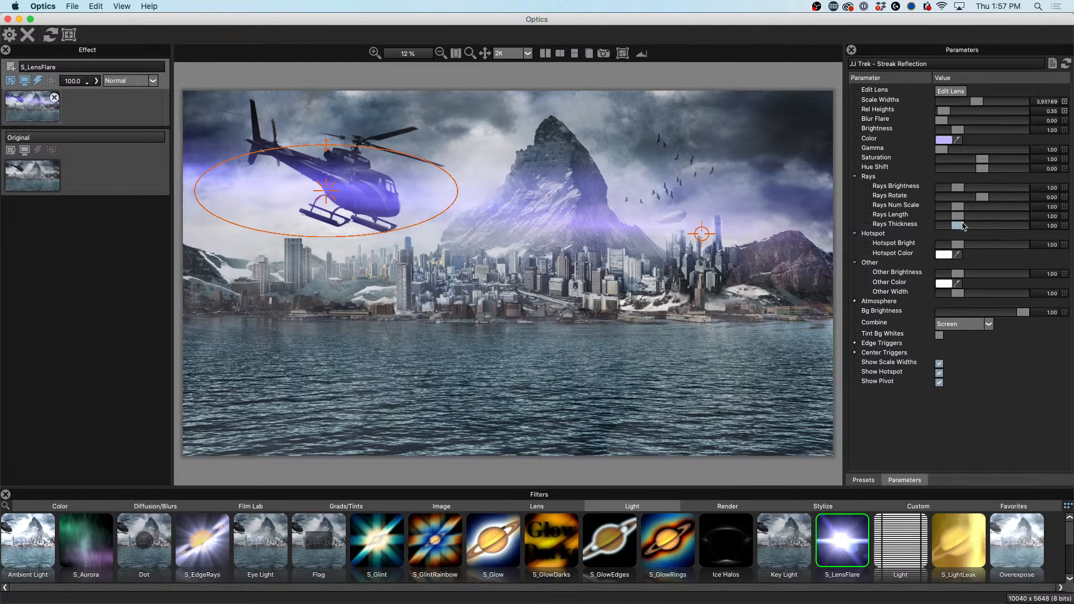
{"action": "left_click_drag", "start_coordinate": [959, 246], "coordinate": [973, 248]}
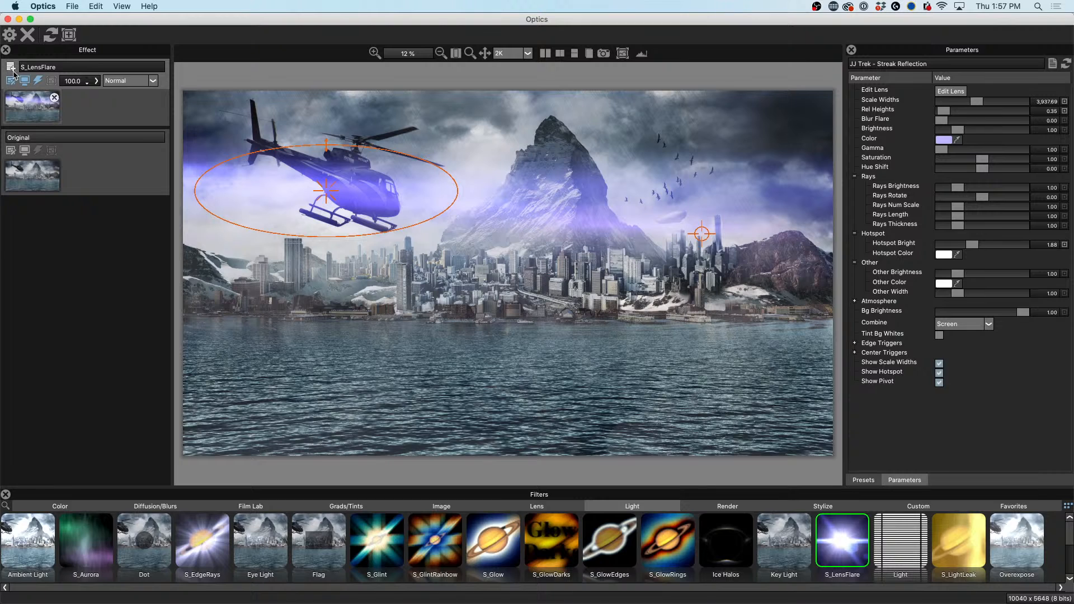
Step: Add an Ice Halos effect on top of the lens flare and try its presets from 0 Degrees up to 70 Degrees
{"action": "left_click", "coordinate": [10, 67]}
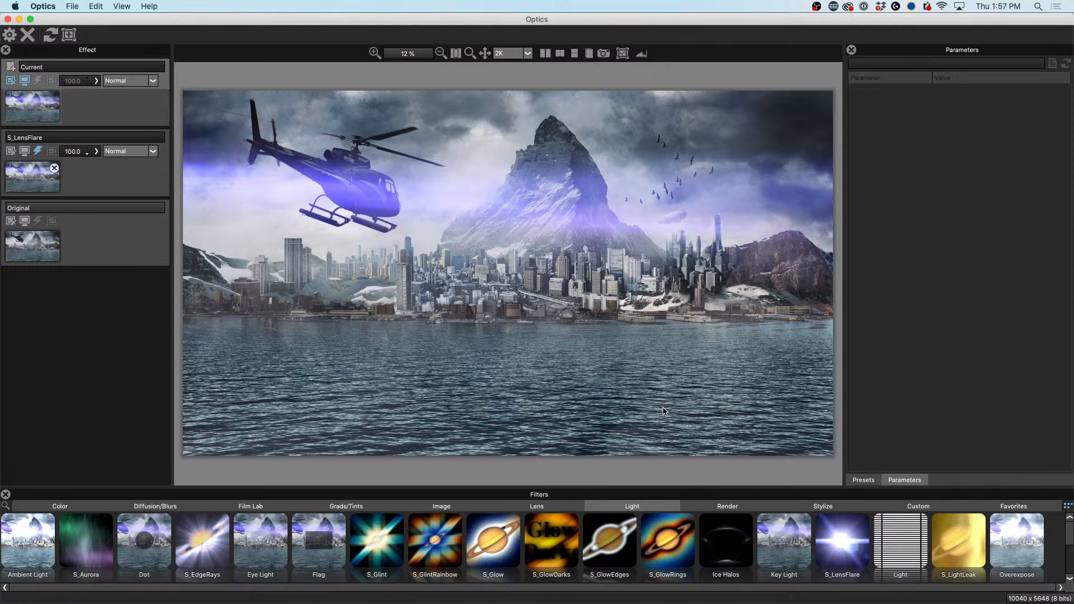
{"action": "left_click", "coordinate": [720, 536]}
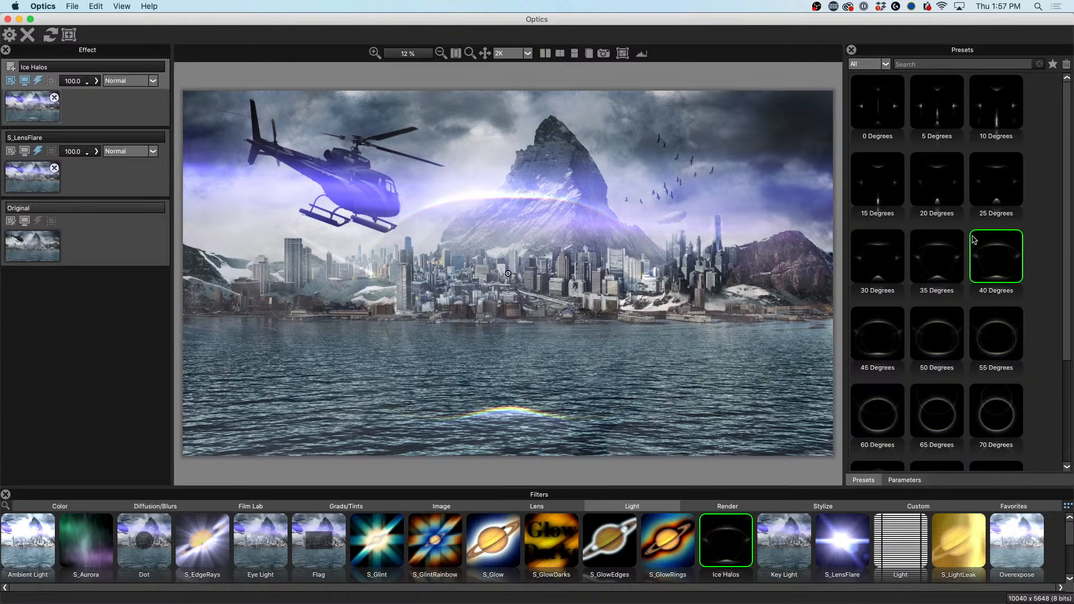
{"action": "left_click", "coordinate": [880, 114]}
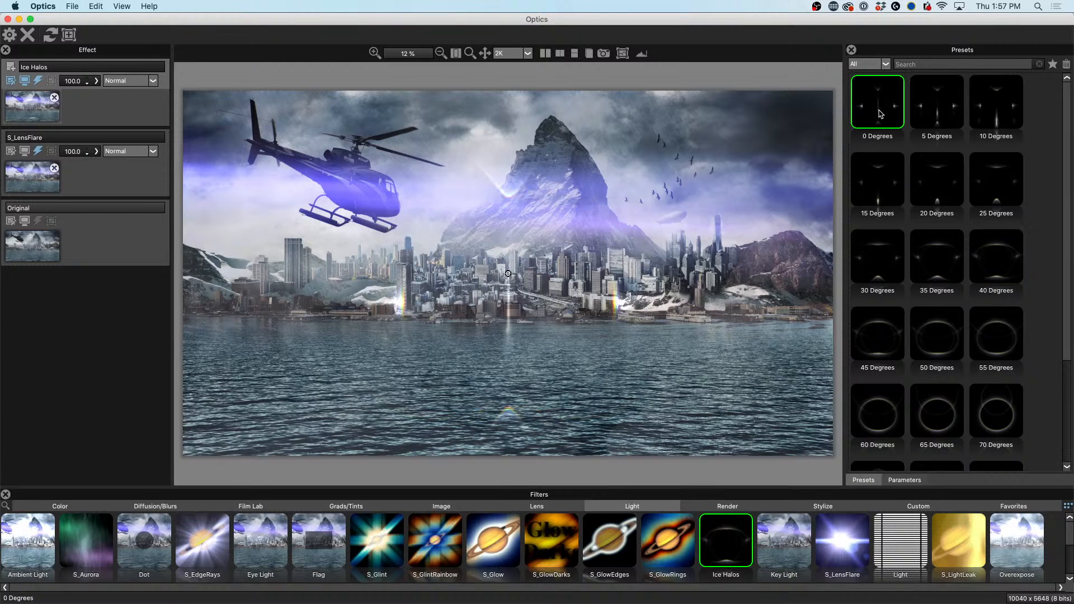
{"action": "left_click", "coordinate": [877, 187]}
{"action": "left_click", "coordinate": [883, 252]}
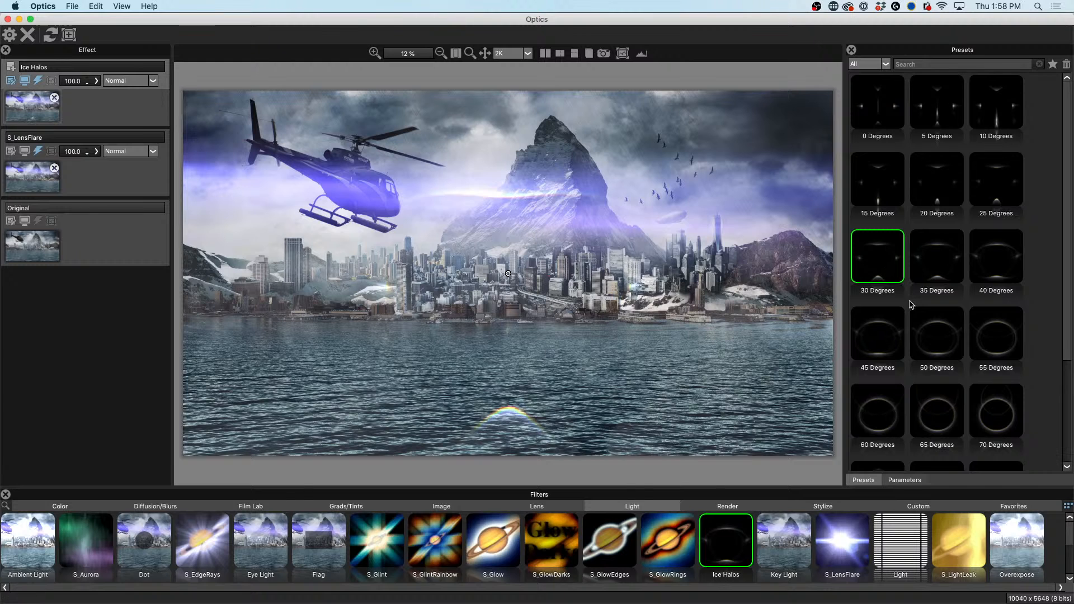
{"action": "left_click", "coordinate": [914, 331]}
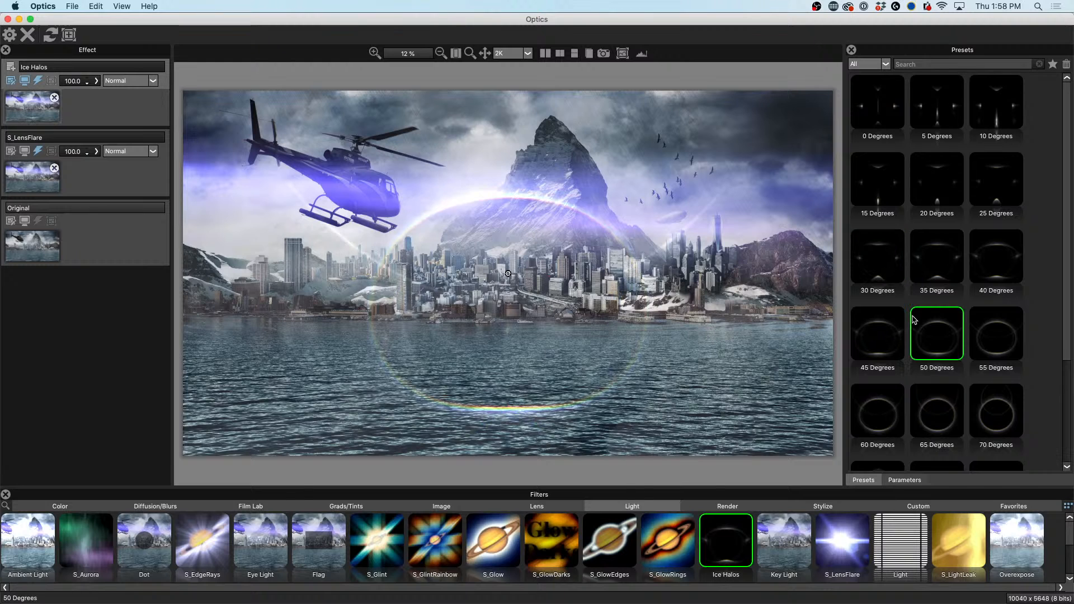
{"action": "left_click", "coordinate": [944, 424]}
{"action": "left_click", "coordinate": [1005, 335]}
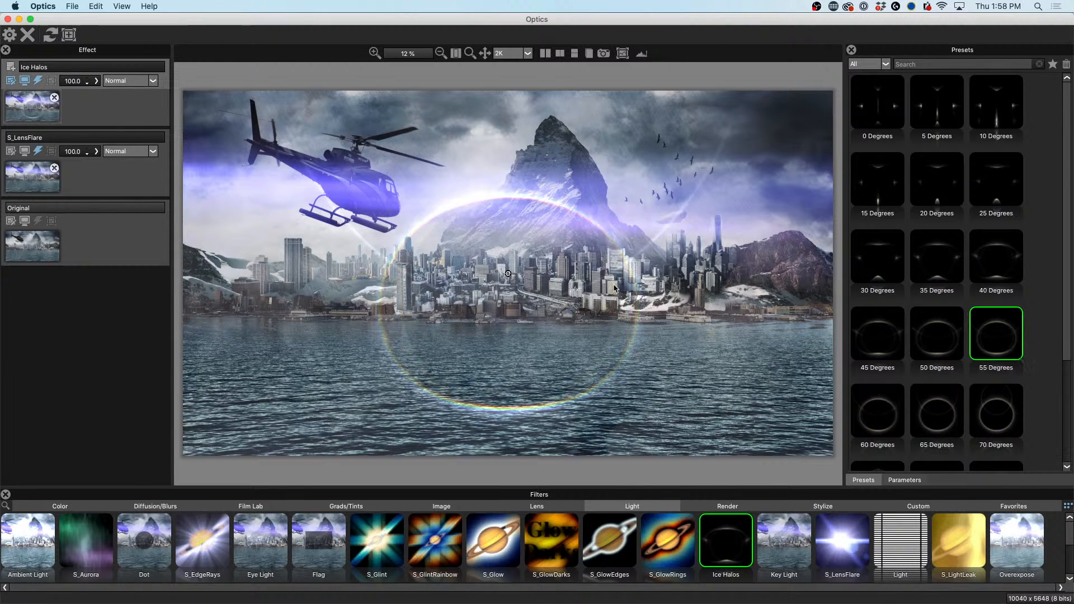
{"action": "left_click", "coordinate": [1001, 413]}
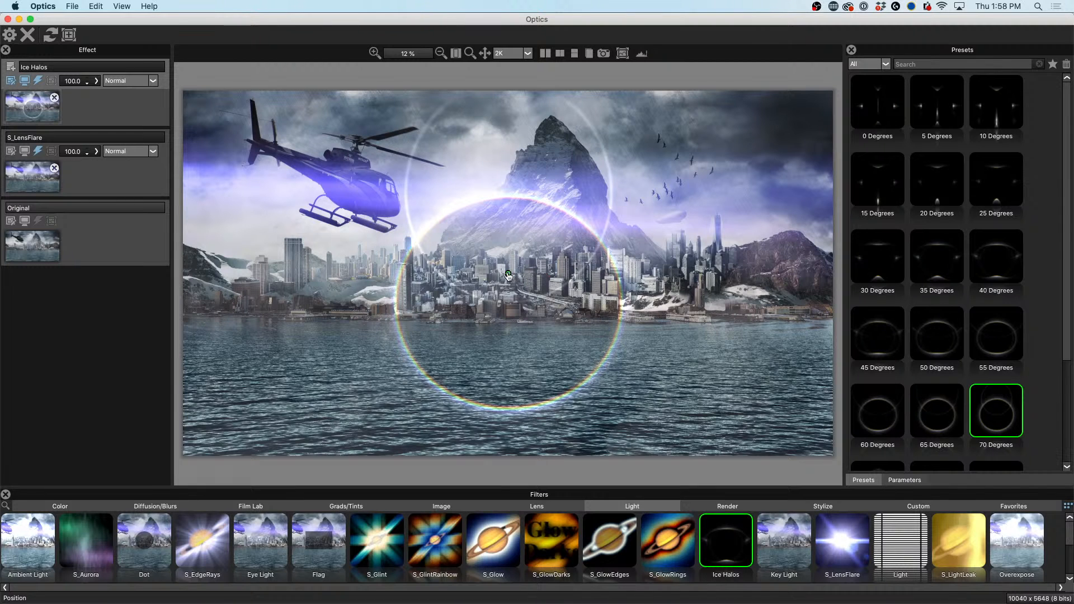
Step: Try the 70 Degrees halo centered on the helicopter, apply the 35 Degrees preset and center it on the helicopter's skids
{"action": "left_click_drag", "start_coordinate": [508, 275], "coordinate": [369, 199]}
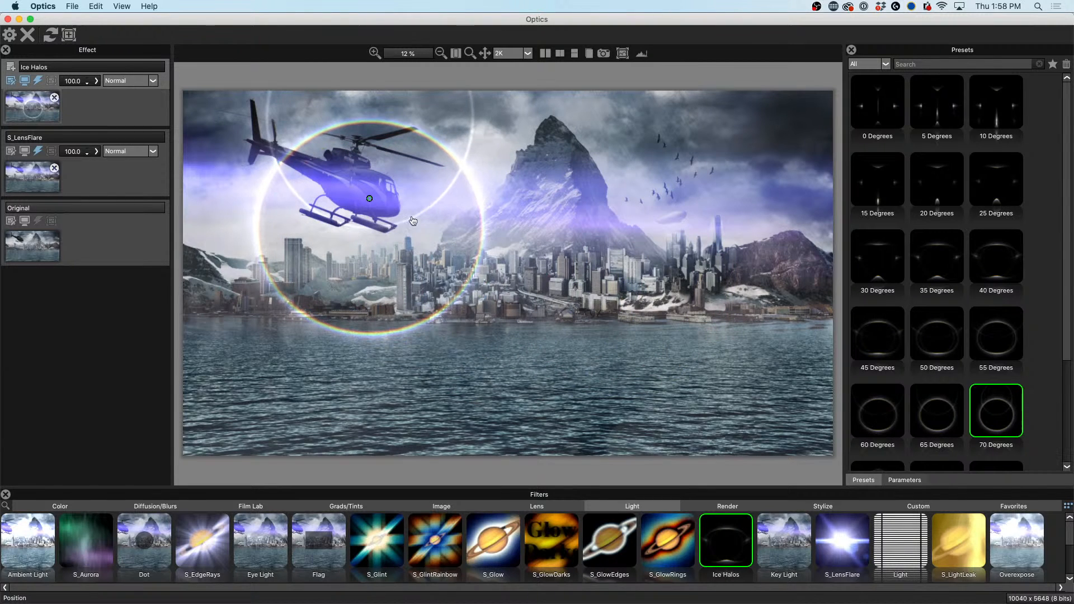
{"action": "left_click", "coordinate": [941, 239]}
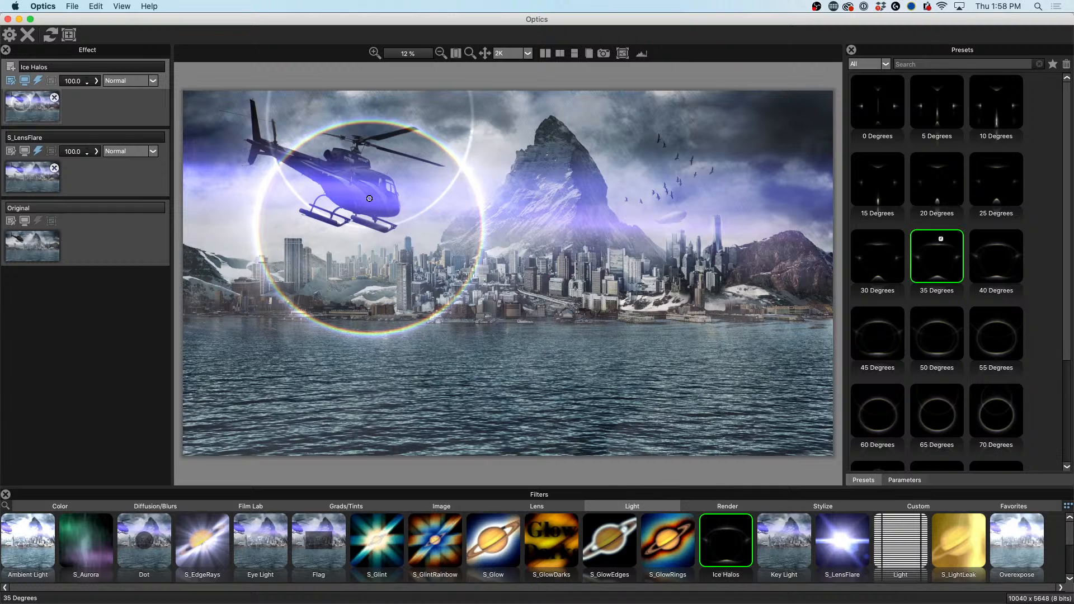
{"action": "left_click_drag", "start_coordinate": [376, 197], "coordinate": [348, 213]}
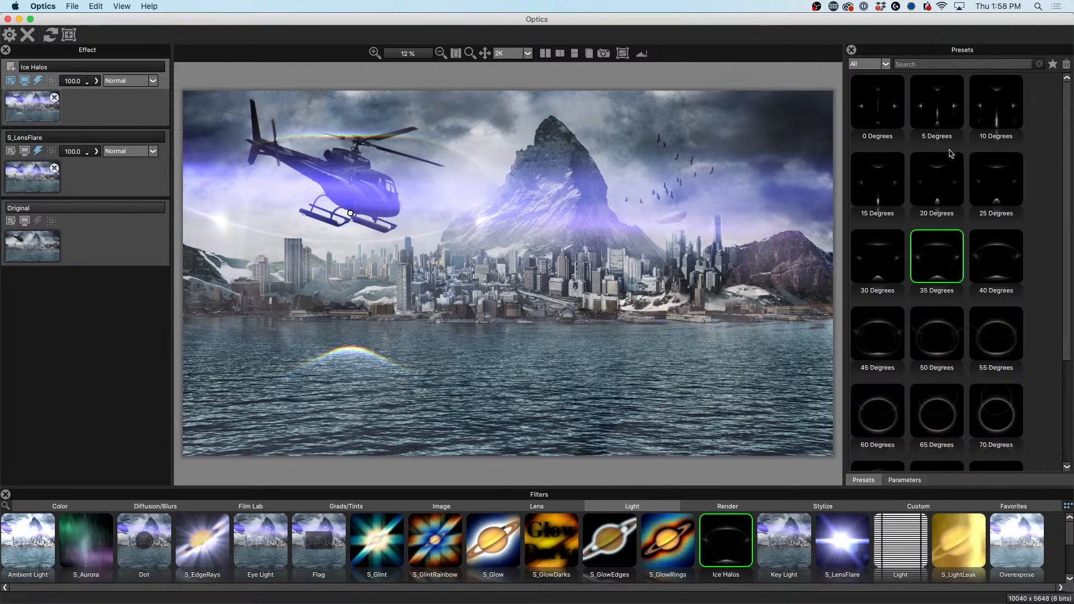
Step: Enlarge the ice halo to a Scale of 229.45 and move its center just below the helicopter's skids
{"action": "left_click", "coordinate": [898, 480]}
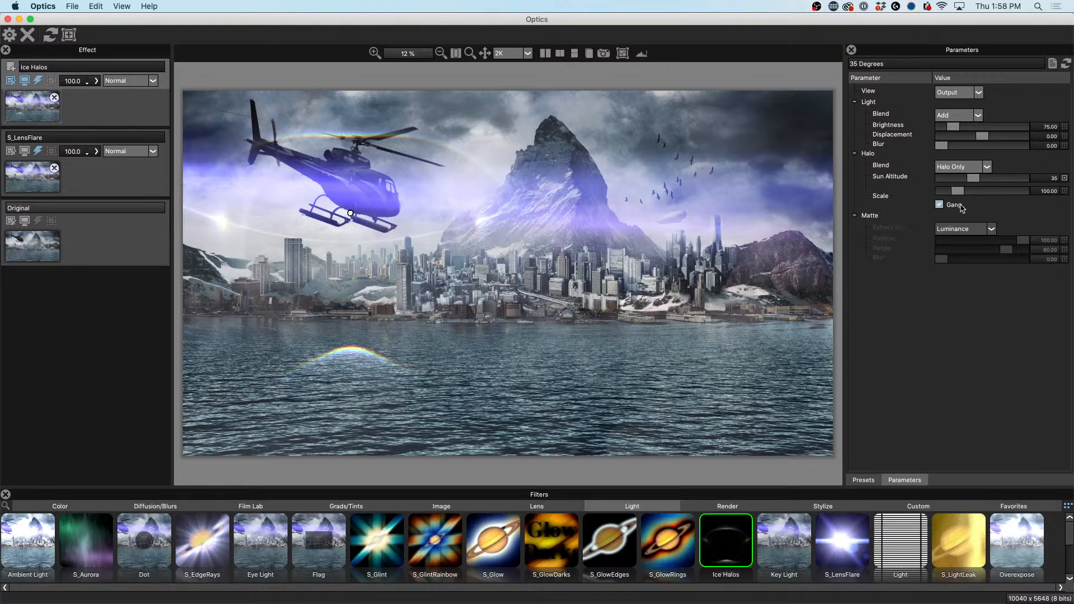
{"action": "left_click_drag", "start_coordinate": [958, 193], "coordinate": [979, 191]}
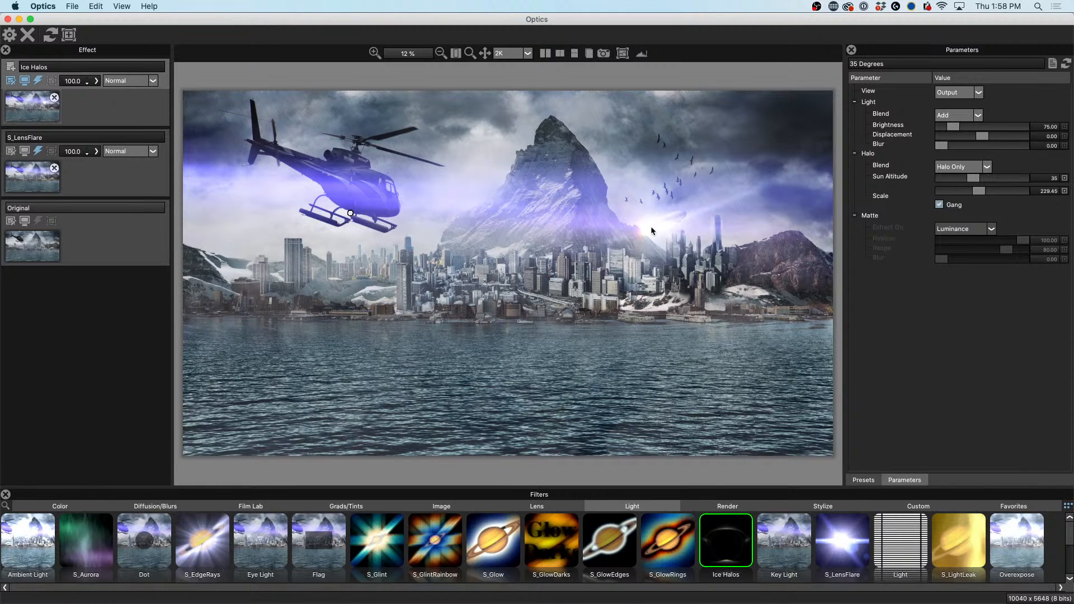
{"action": "left_click_drag", "start_coordinate": [350, 213], "coordinate": [316, 238]}
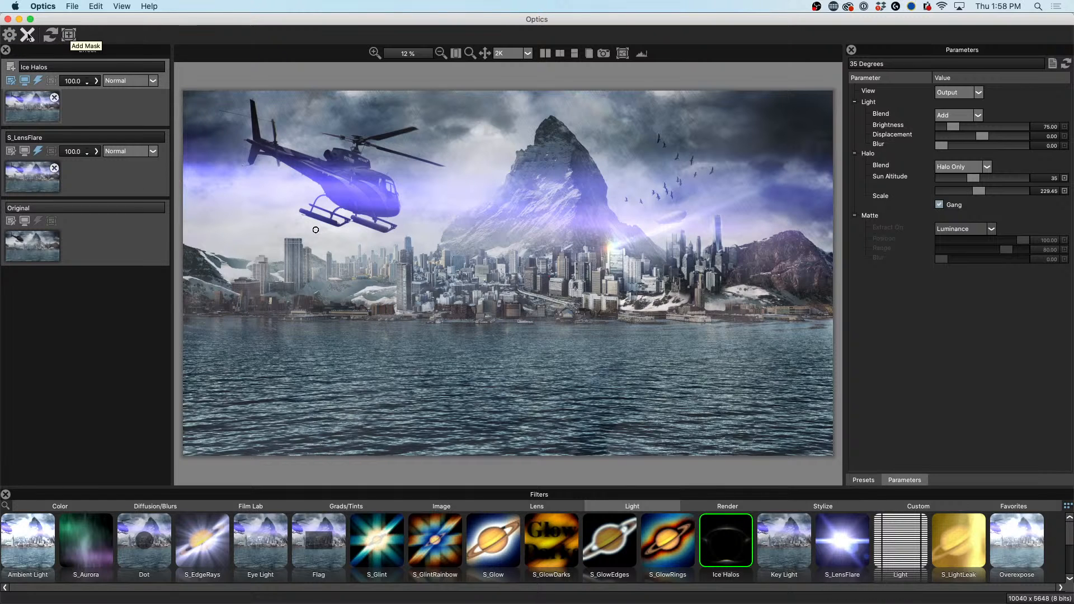
Step: Apply the Optics effects to the Photoshop layer and postpone the Optics update
{"action": "left_click", "coordinate": [9, 35]}
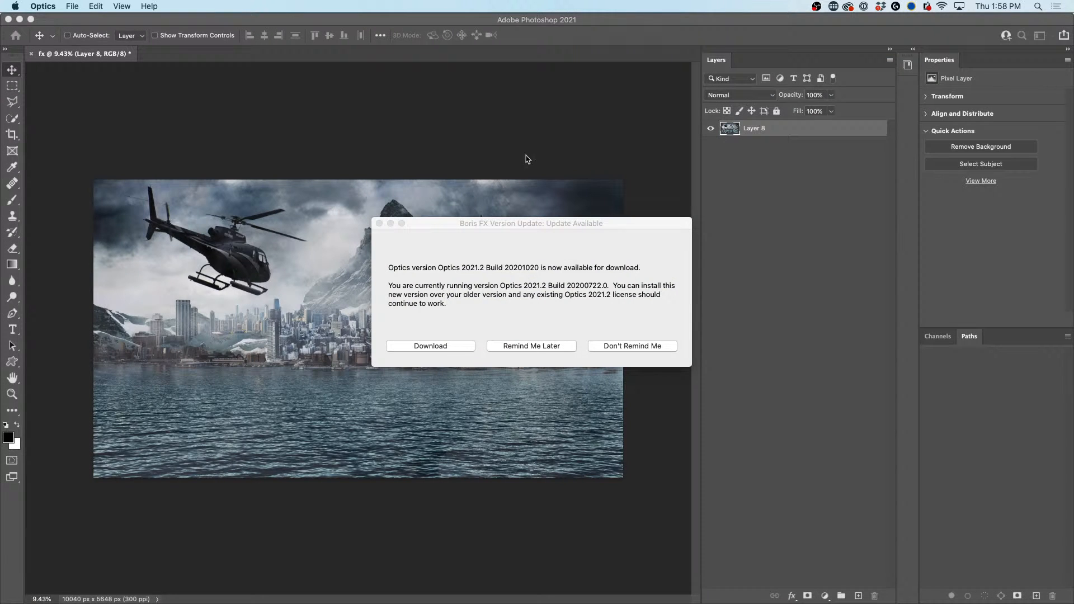
{"action": "left_click", "coordinate": [552, 347]}
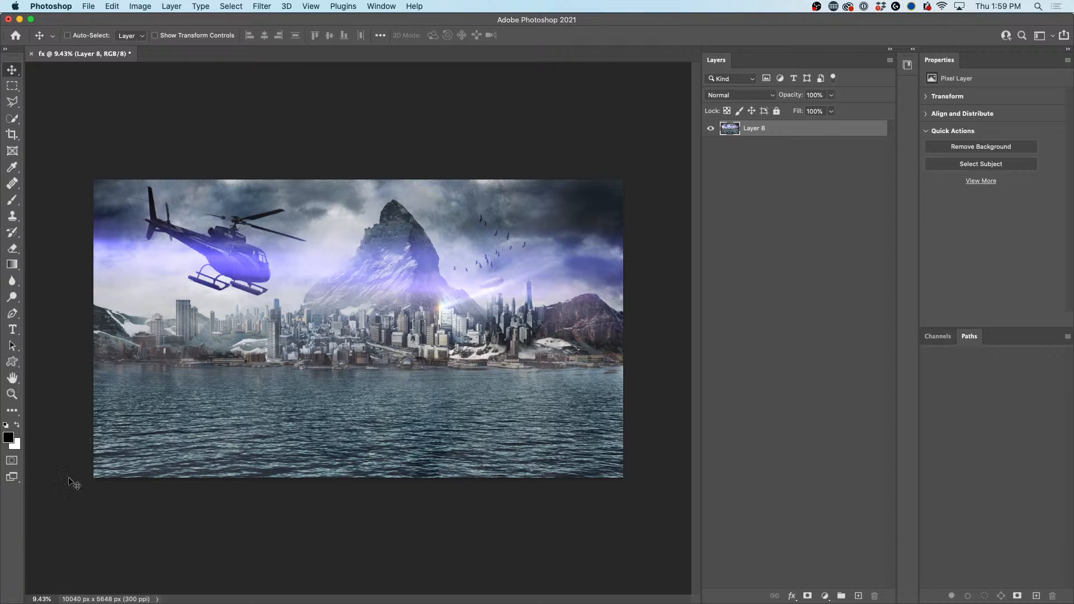
Step: Switch to Lightroom Classic and open the image of the two snarling wolves in Loupe view
{"action": "mouse_move", "coordinate": [215, 601]}
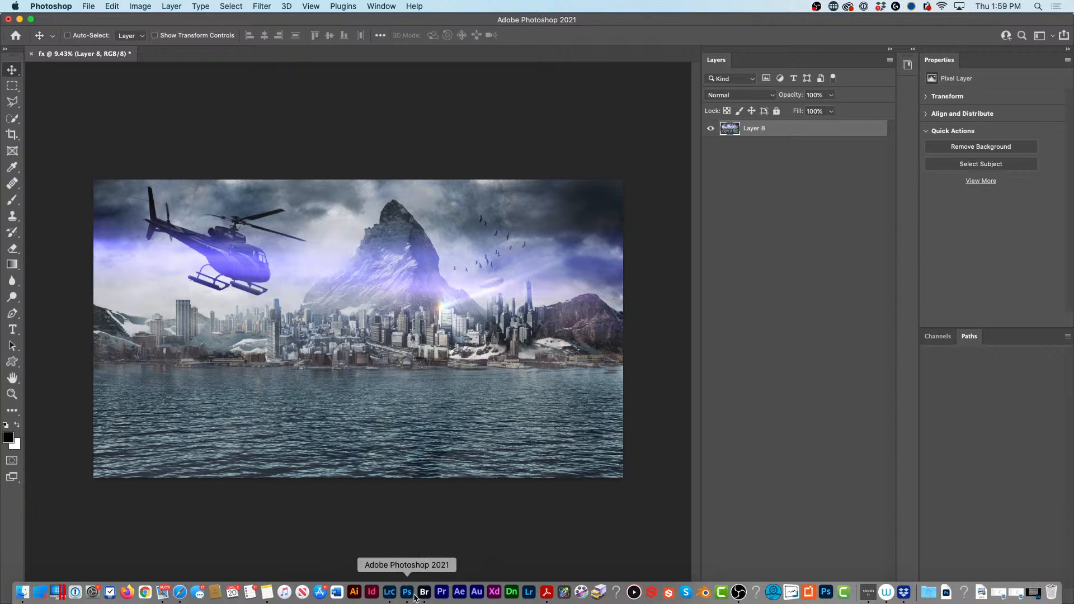
{"action": "left_click", "coordinate": [392, 595]}
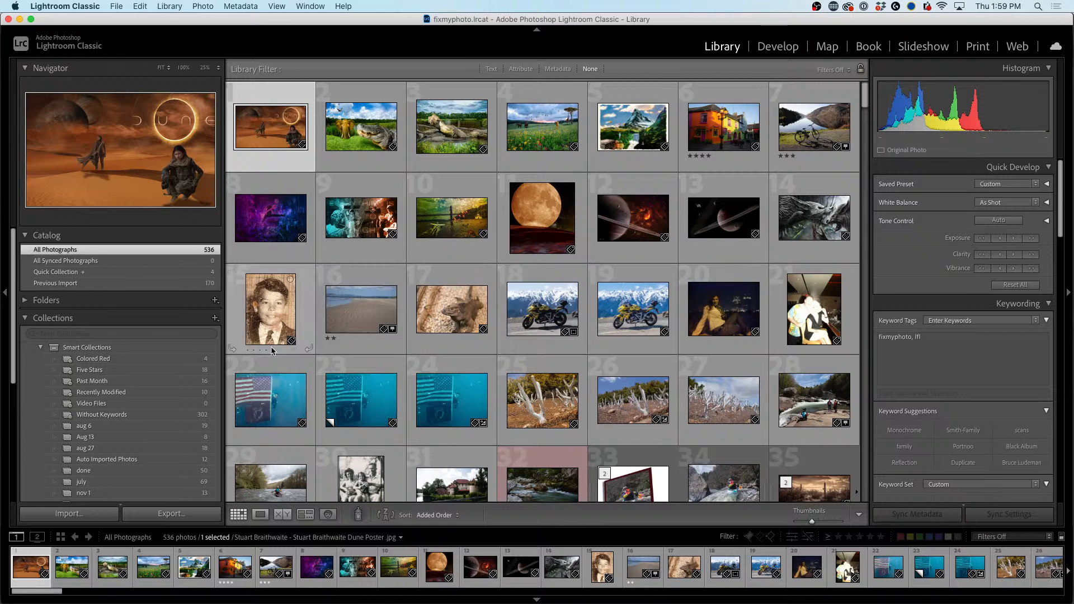
{"action": "double_click", "coordinate": [797, 224]}
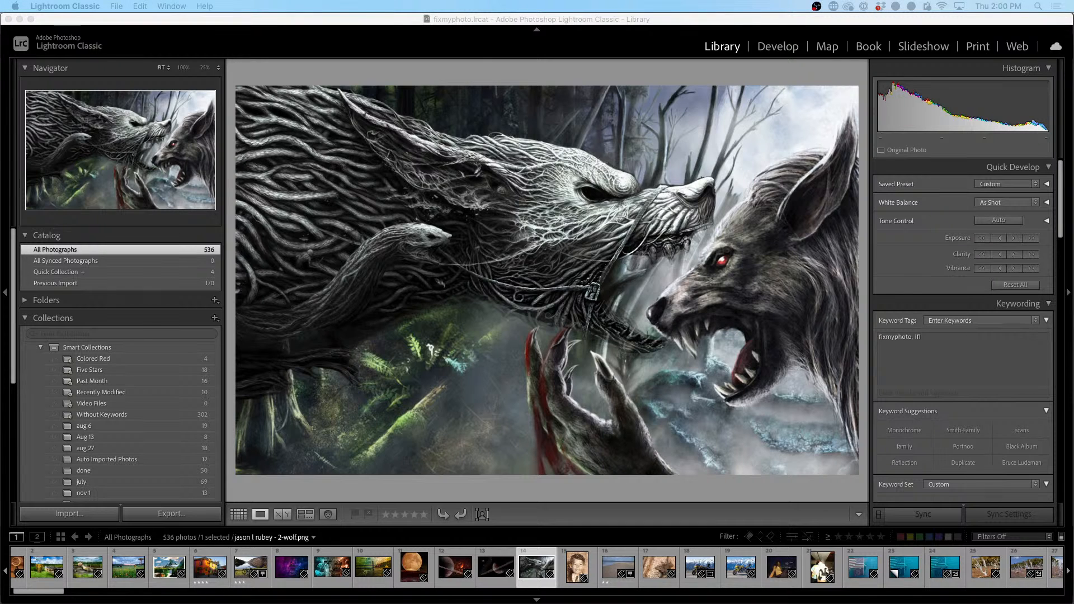
{"action": "left_click", "coordinate": [372, 21]}
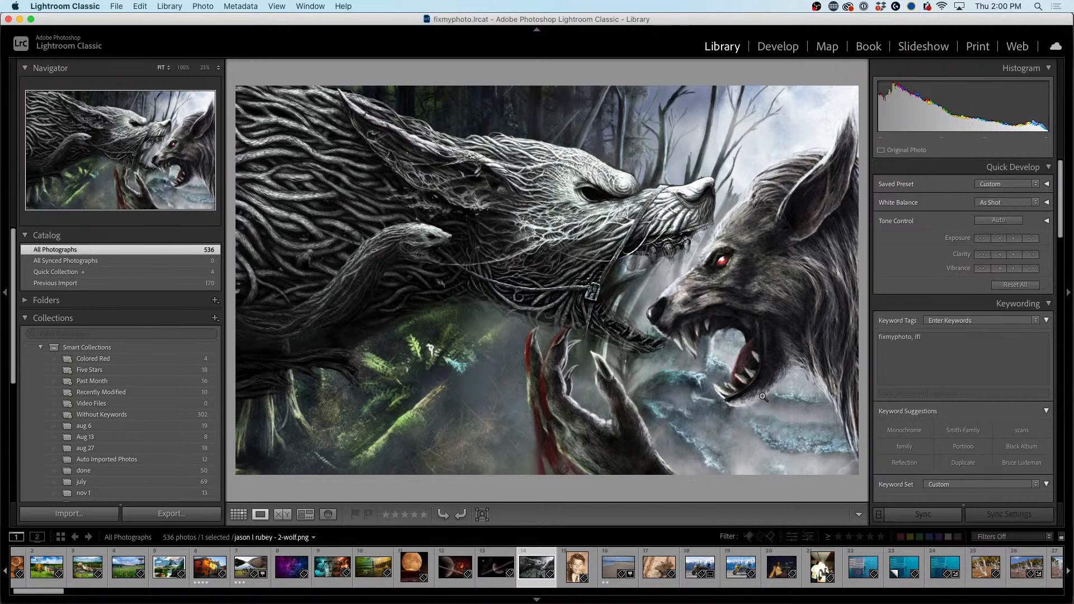
Step: Review the planet and moon scenes, the bridge composite, the statue composite with lettering and the purple-blue leaping-figure composite
{"action": "key", "text": "Left"}
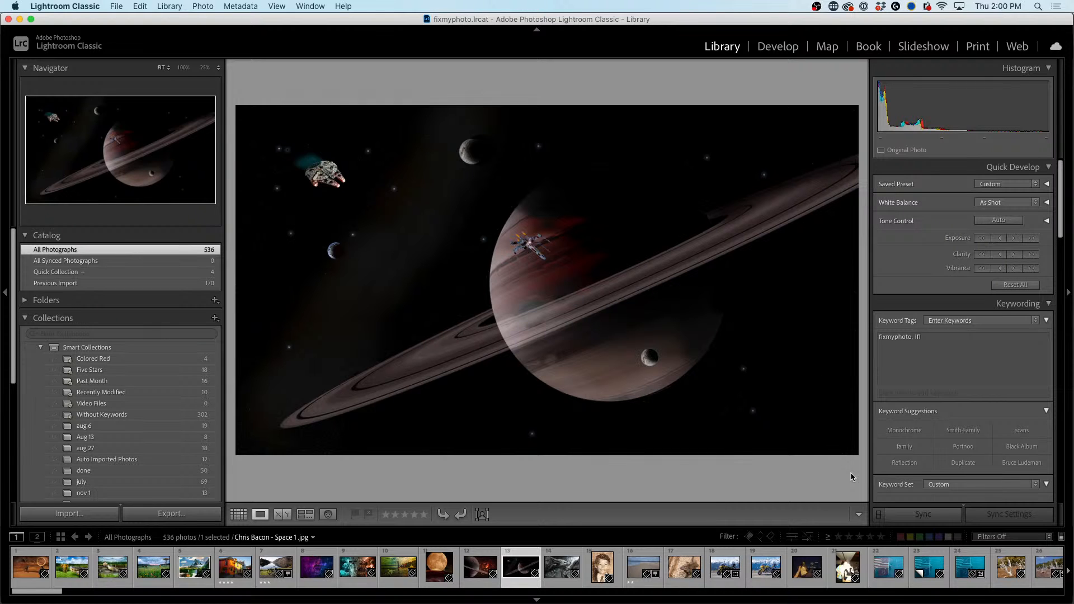
{"action": "key", "text": "Left"}
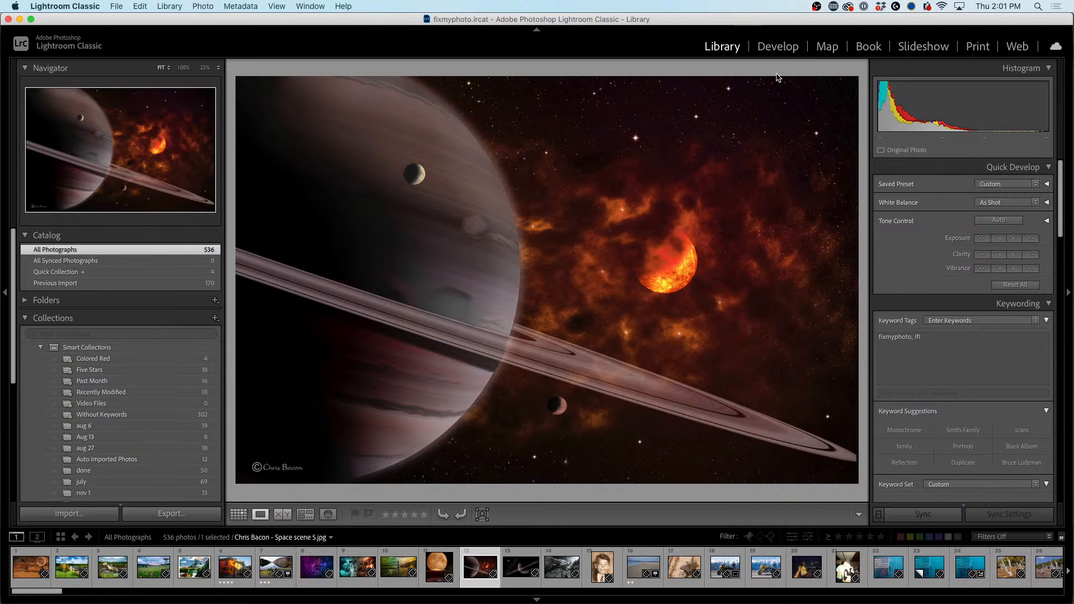
{"action": "key", "text": "Left"}
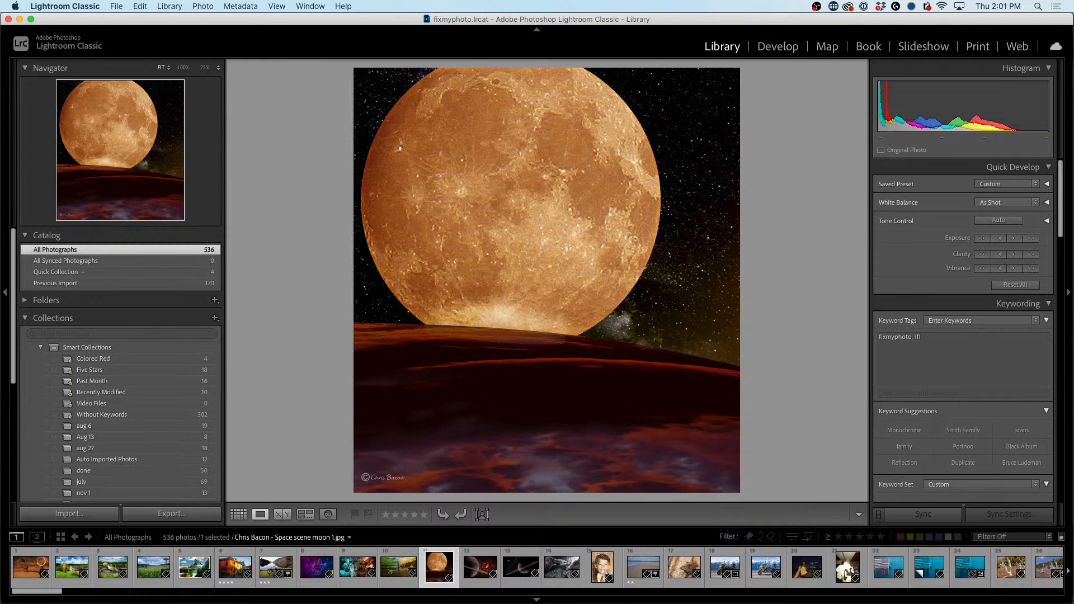
{"action": "left_click", "coordinate": [399, 567]}
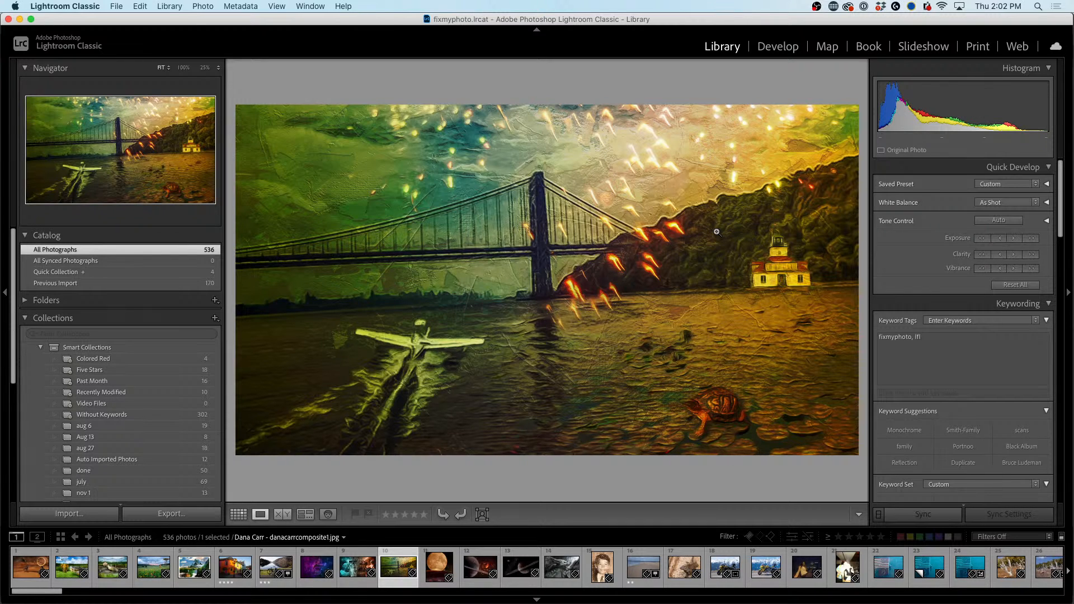
{"action": "key", "text": "Left"}
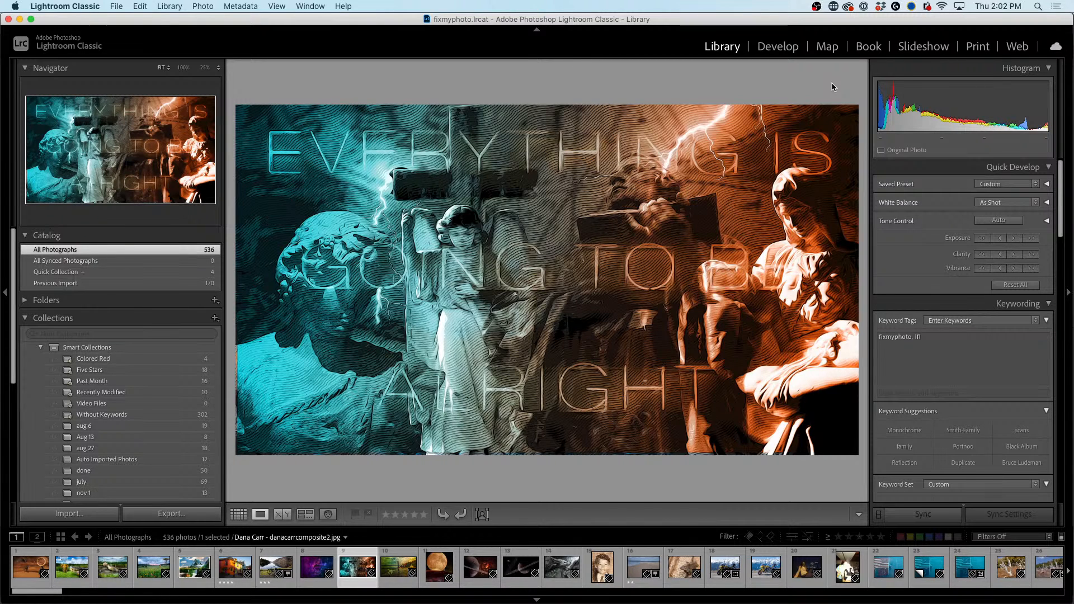
{"action": "key", "text": "Left"}
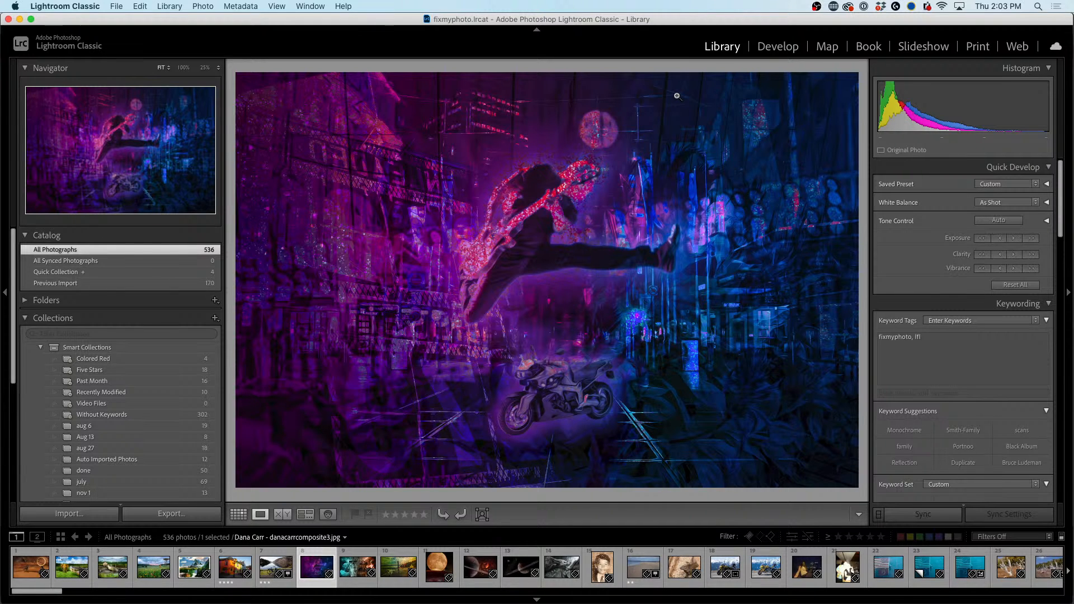
Step: View the bicycle-by-the-lake and colorful street photos back and forth, and open the painted mountain composite with hot-air balloons
{"action": "key", "text": "Left"}
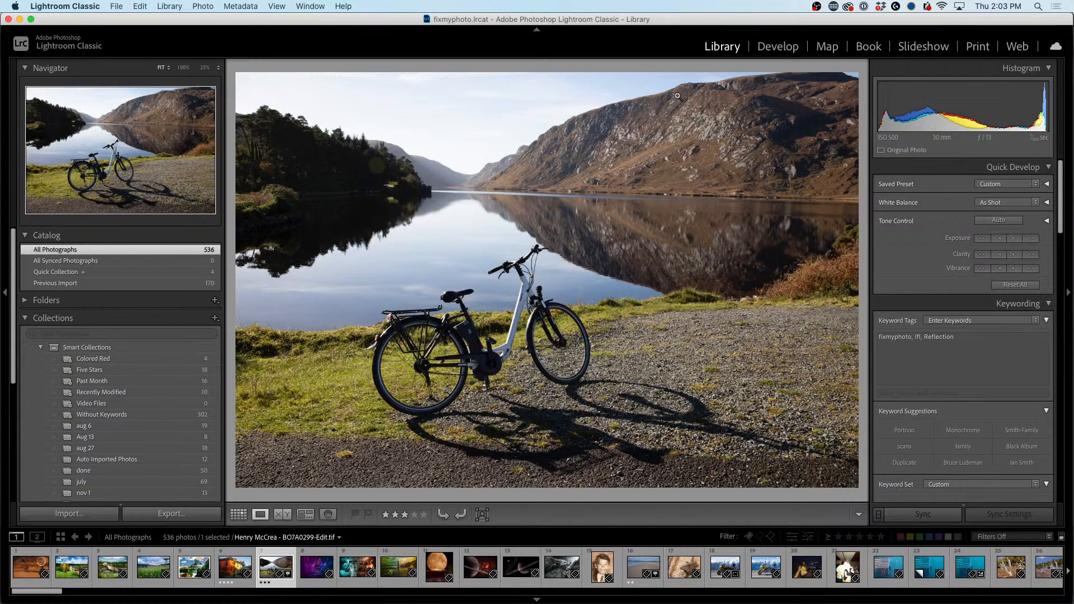
{"action": "key", "text": "Left"}
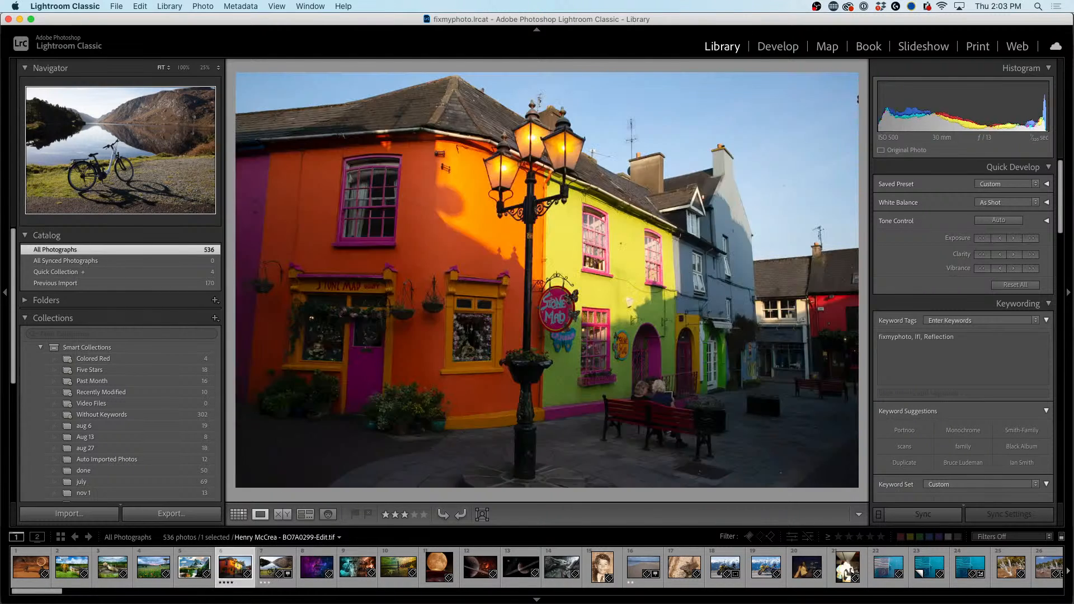
{"action": "key", "text": "Right"}
{"action": "key", "text": "Left"}
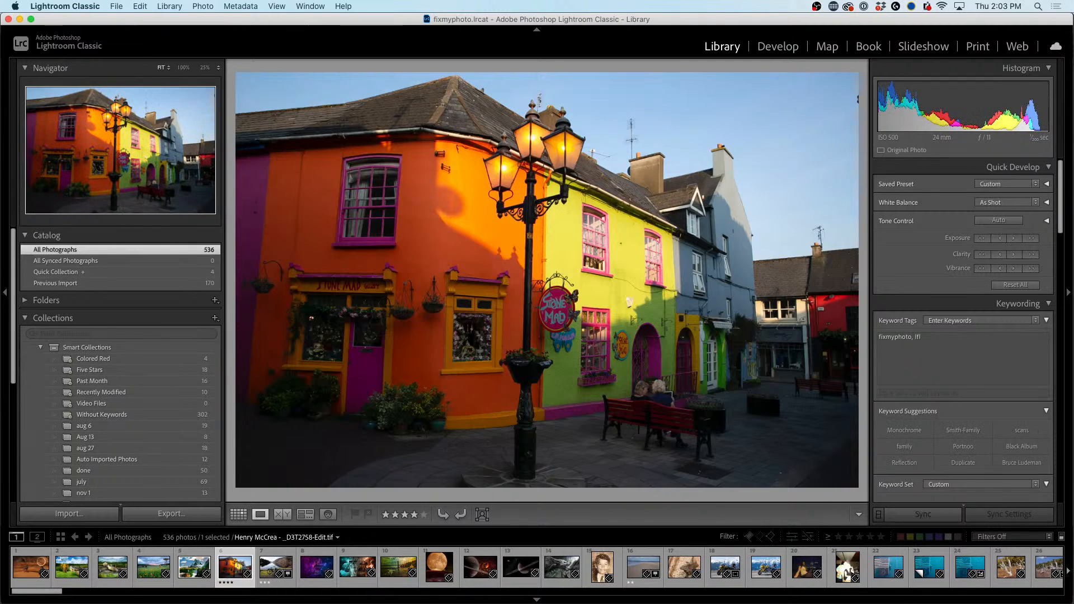
{"action": "key", "text": "Left"}
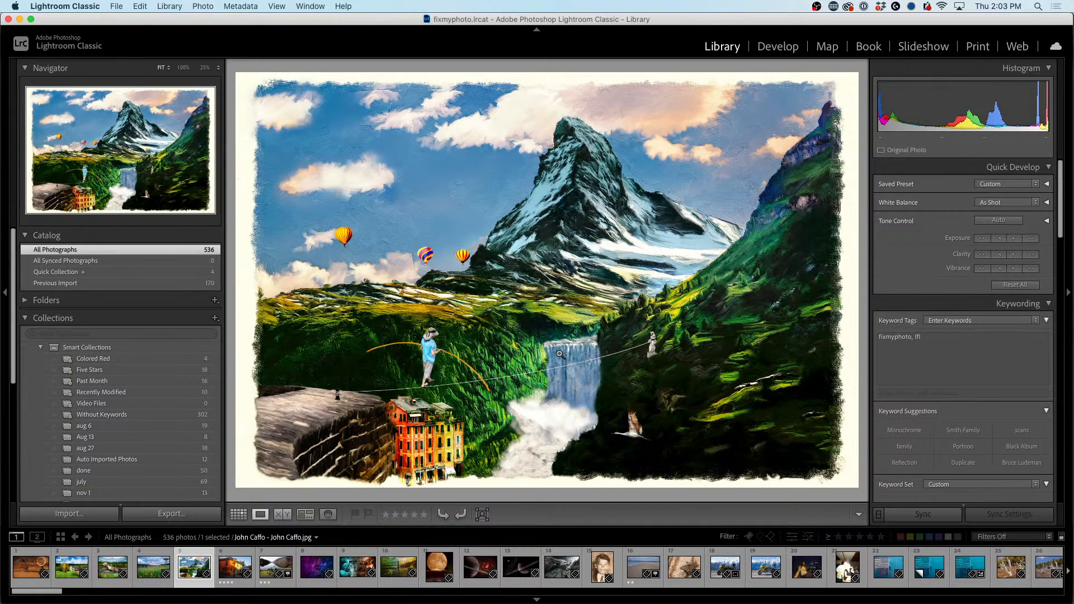
Step: Examine the meadow composite at 100% and at fit size around the big cat, and view the alligator composite
{"action": "key", "text": "Left"}
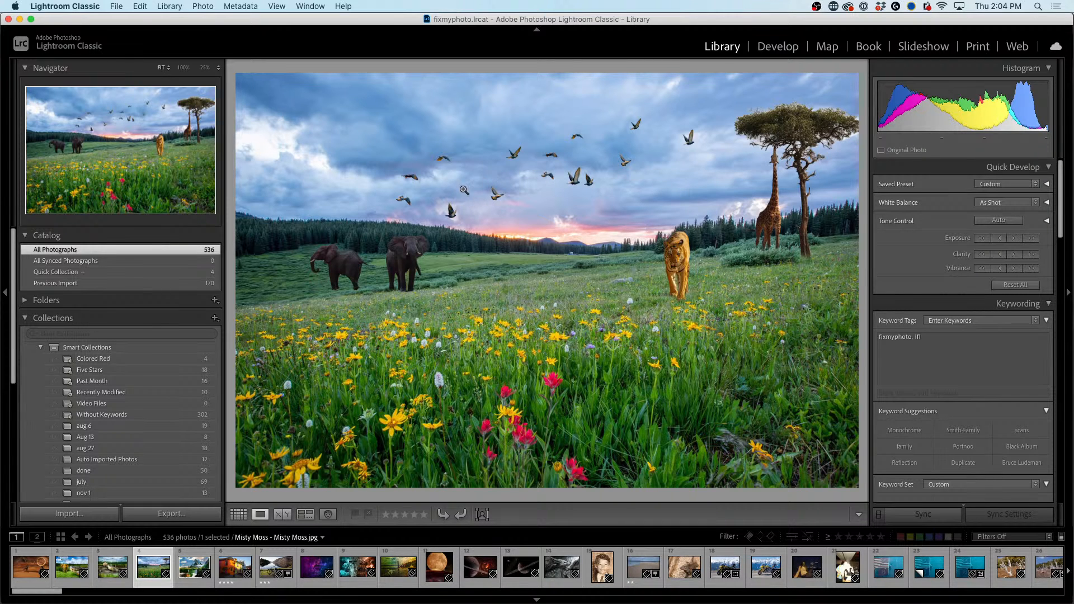
{"action": "left_click", "coordinate": [674, 301]}
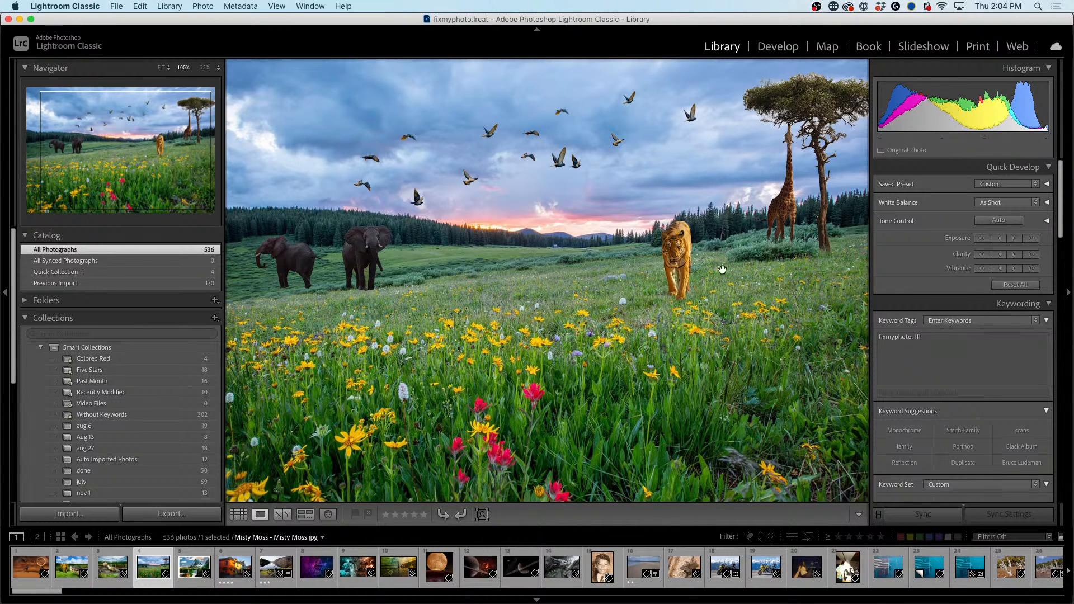
{"action": "left_click", "coordinate": [668, 287]}
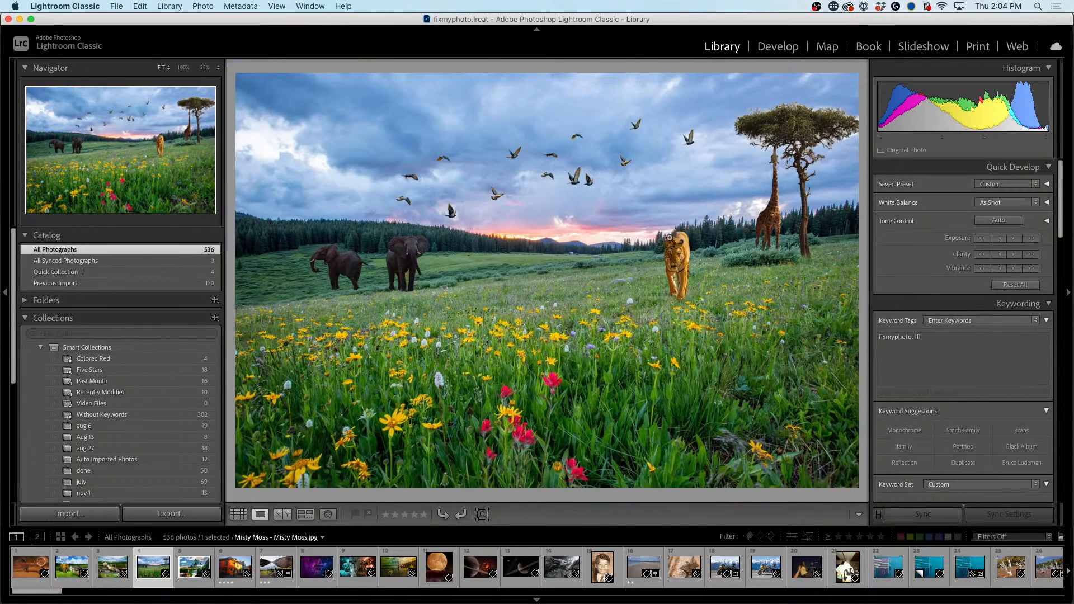
{"action": "left_click", "coordinate": [680, 288]}
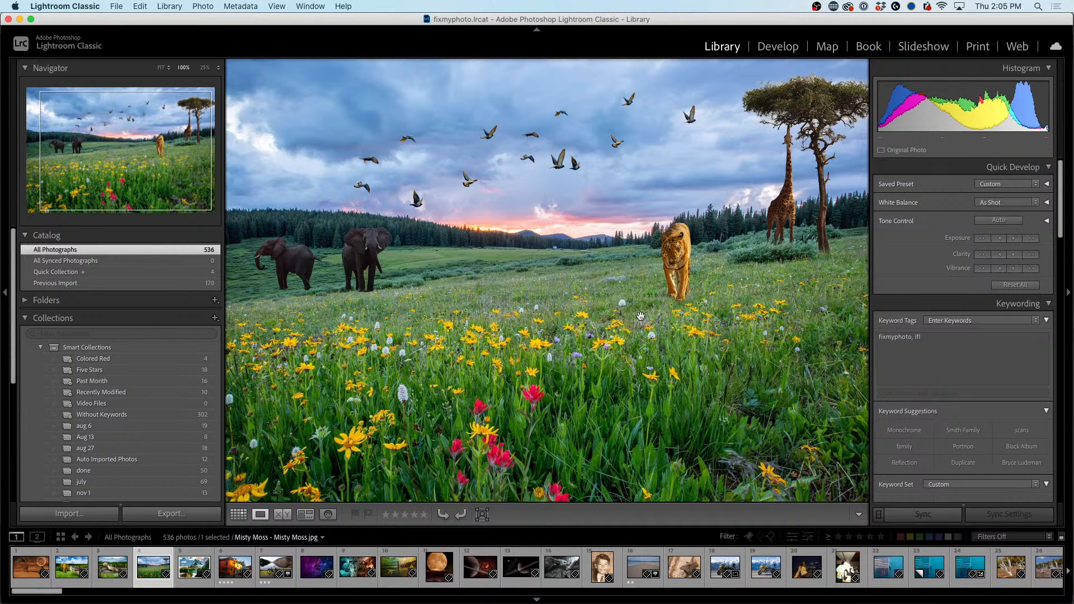
{"action": "left_click", "coordinate": [572, 303]}
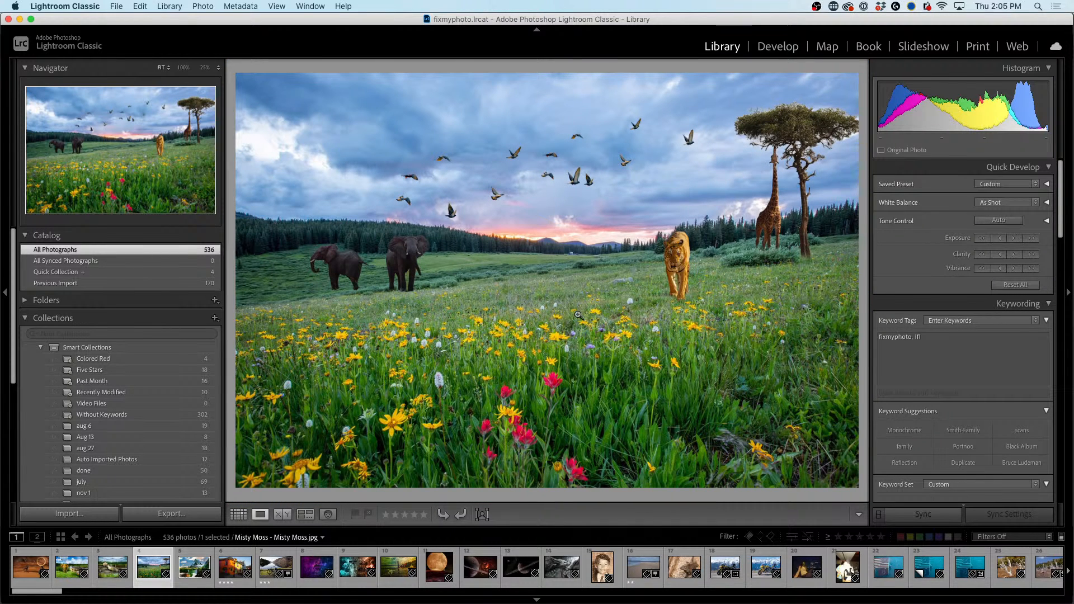
{"action": "key", "text": "Left"}
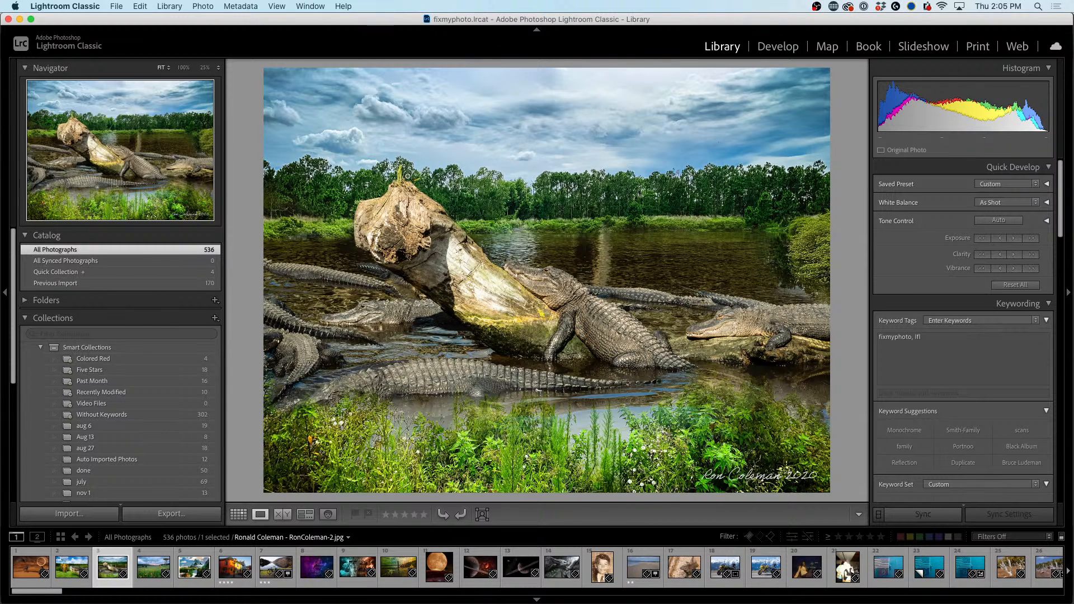
Step: Examine the alligator swamp composite at 100% around the log, the climbing alligator and the foreground water, returning to fit size
{"action": "left_click", "coordinate": [481, 299]}
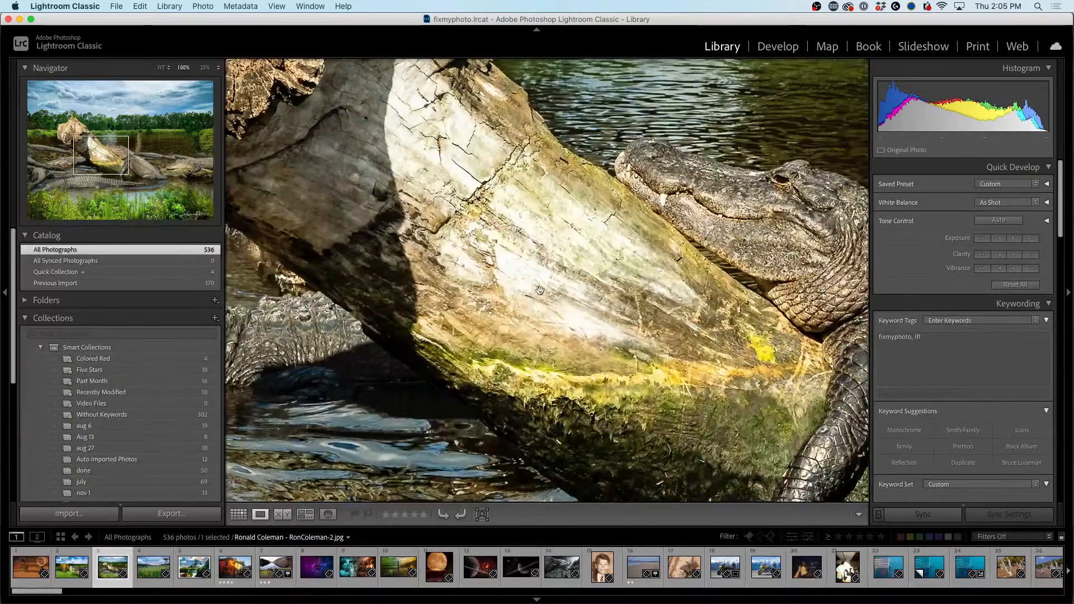
{"action": "left_click_drag", "start_coordinate": [655, 239], "coordinate": [380, 224]}
{"action": "left_click", "coordinate": [618, 241]}
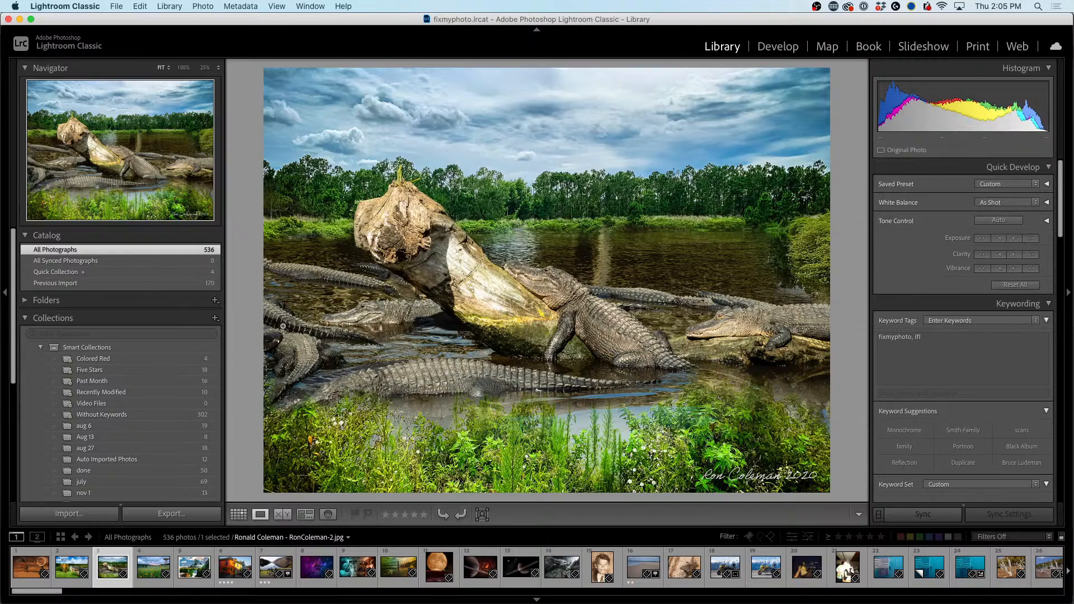
{"action": "left_click", "coordinate": [357, 397]}
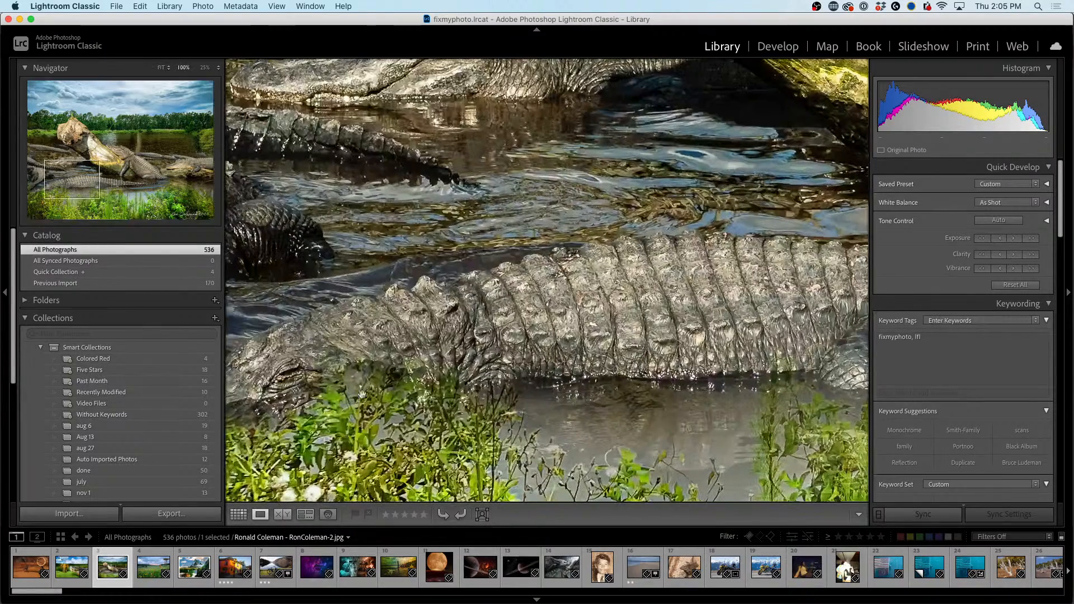
{"action": "left_click", "coordinate": [537, 344]}
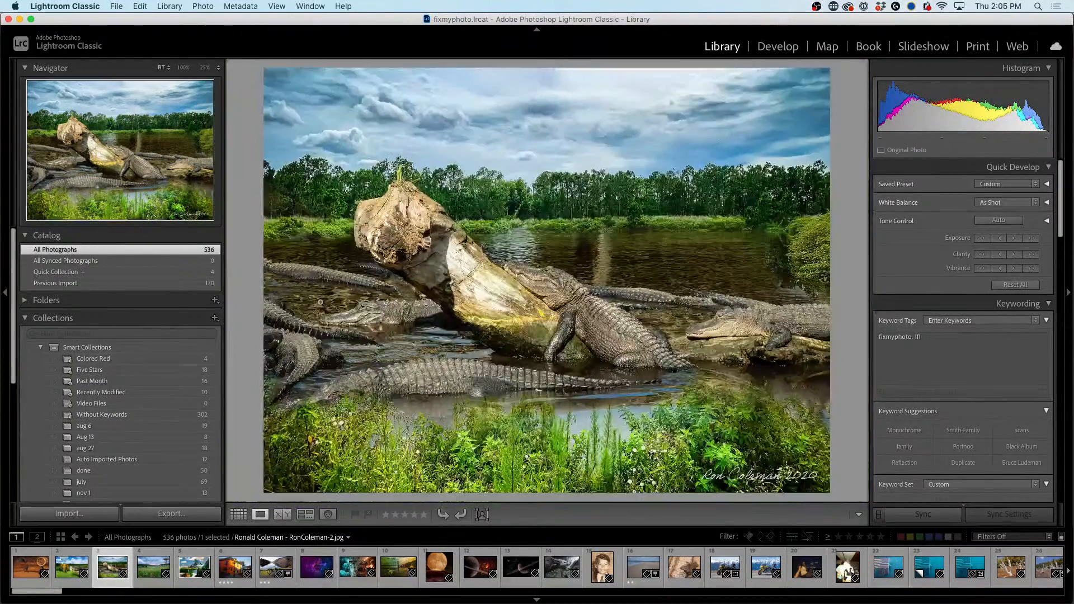
{"action": "left_click", "coordinate": [320, 302]}
{"action": "left_click", "coordinate": [333, 314]}
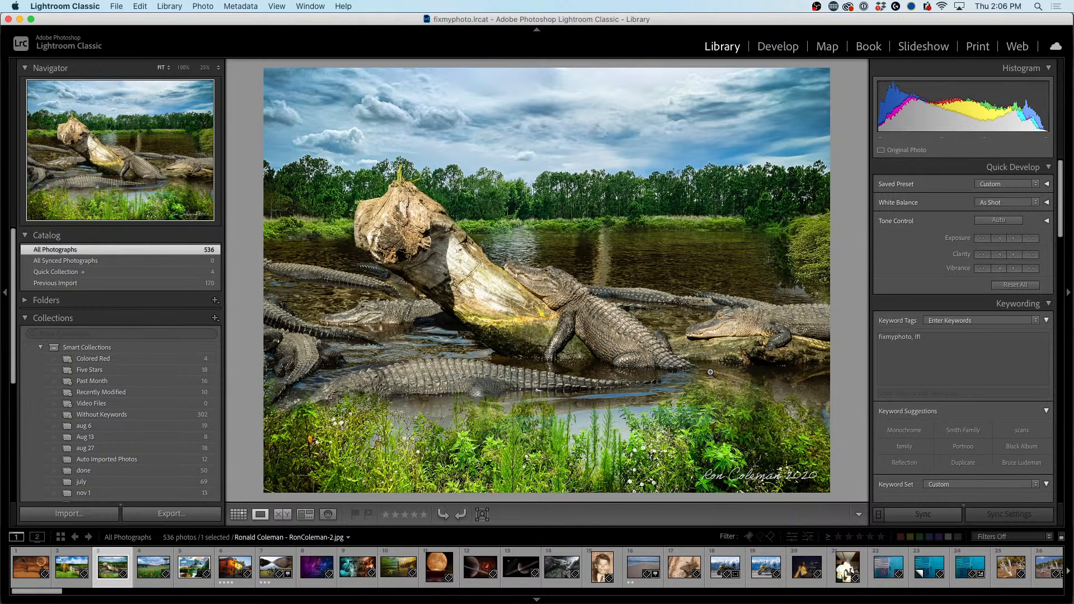
Step: View the elephant-and-alligator composite and the Dune poster, examining the poster's crouching figure and its shadow at 100% and returning to fit size
{"action": "key", "text": "Left"}
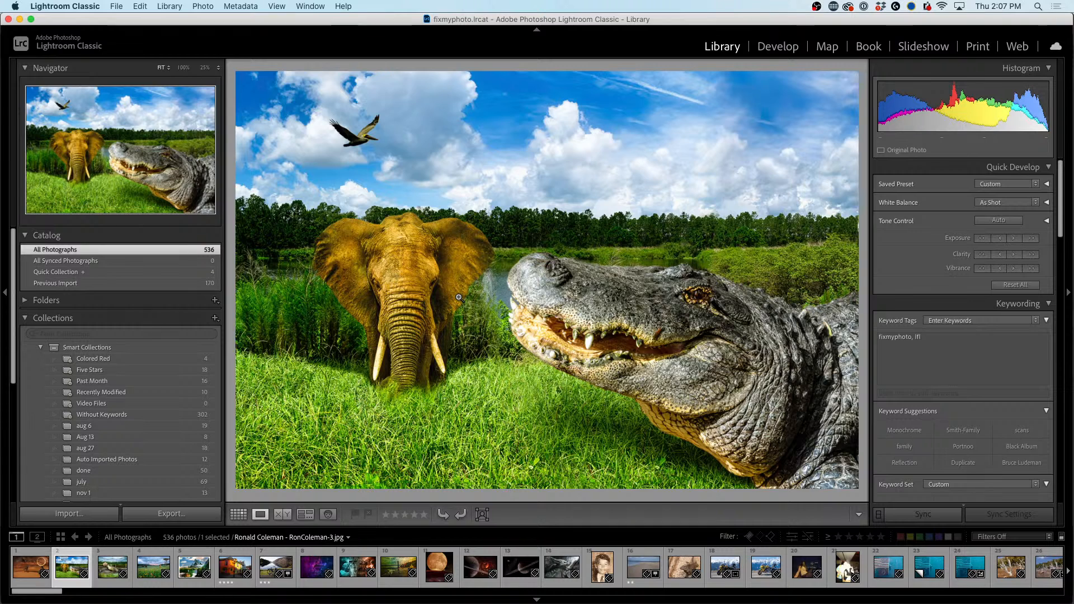
{"action": "key", "text": "Left"}
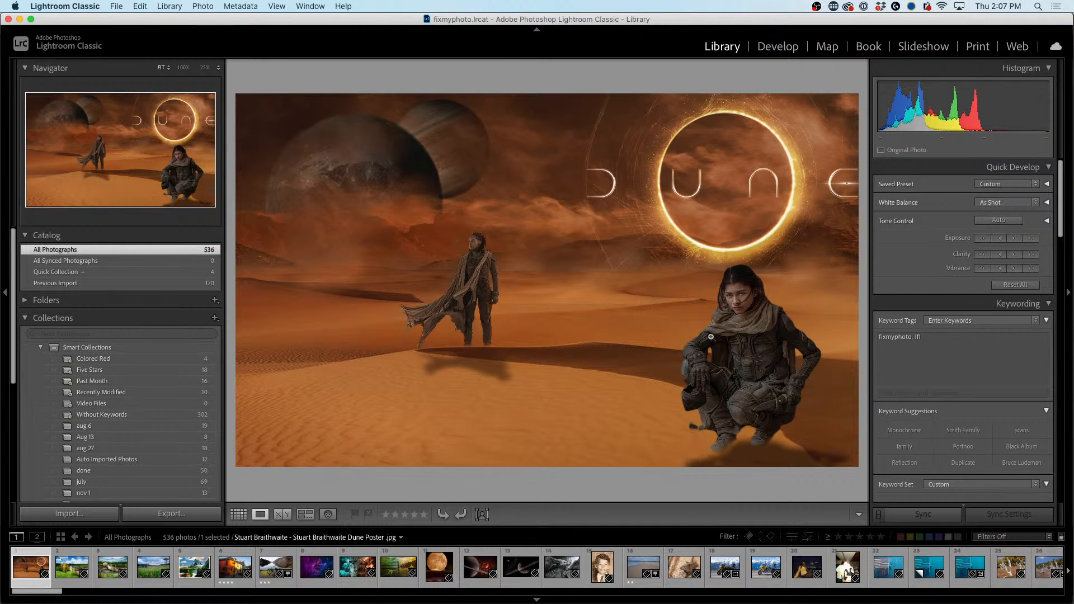
{"action": "left_click", "coordinate": [731, 340]}
{"action": "left_click_drag", "start_coordinate": [749, 336], "coordinate": [632, 265]}
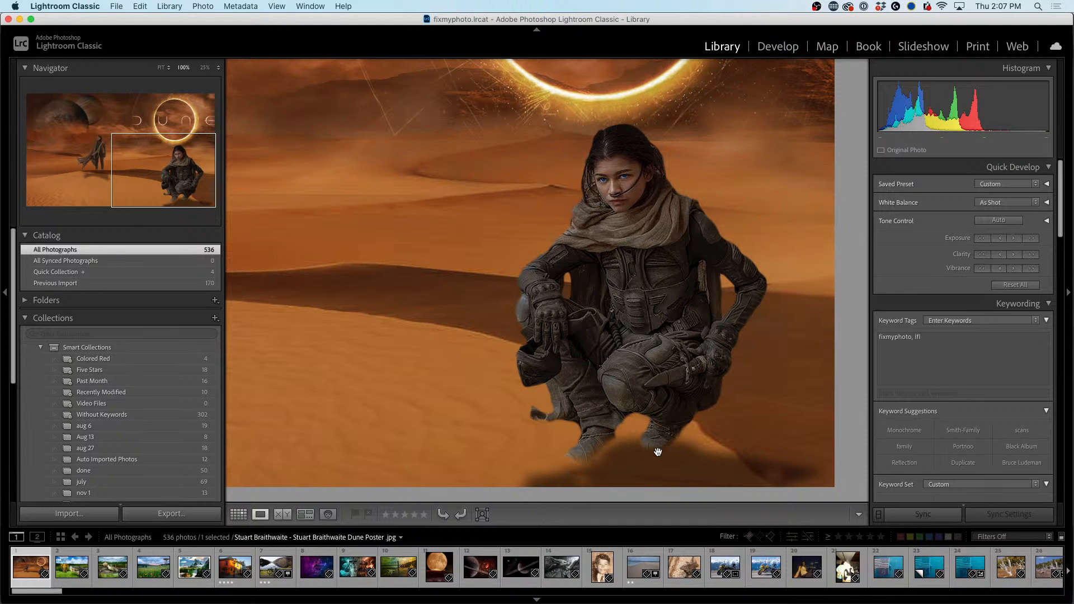
{"action": "left_click", "coordinate": [608, 467]}
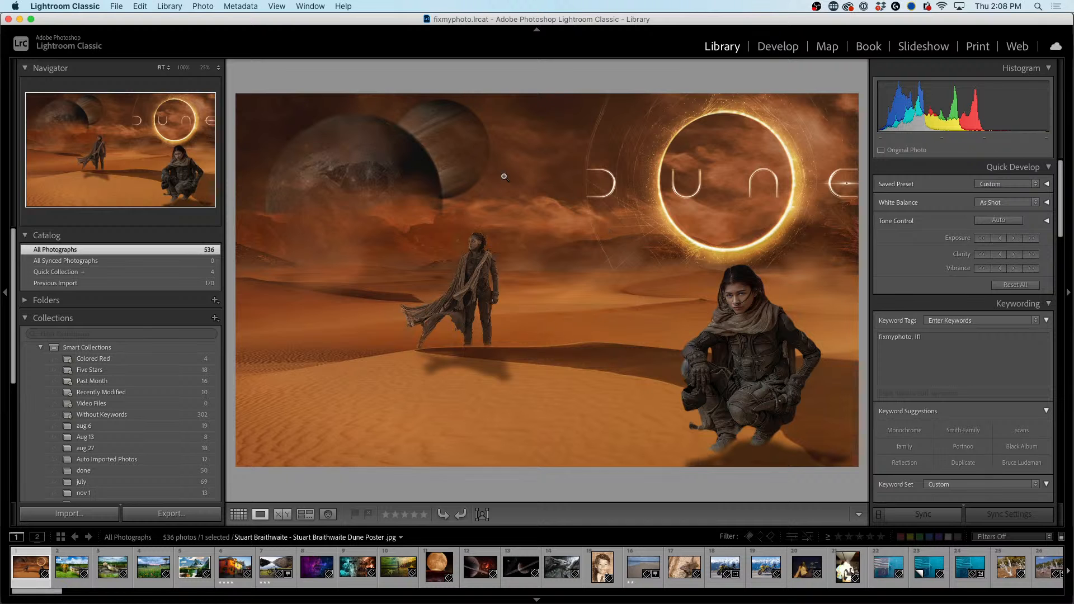
Step: Minimize the Lightroom Classic window and switch to Photoshop with the helicopter and mountain-city composite
{"action": "left_click", "coordinate": [20, 19]}
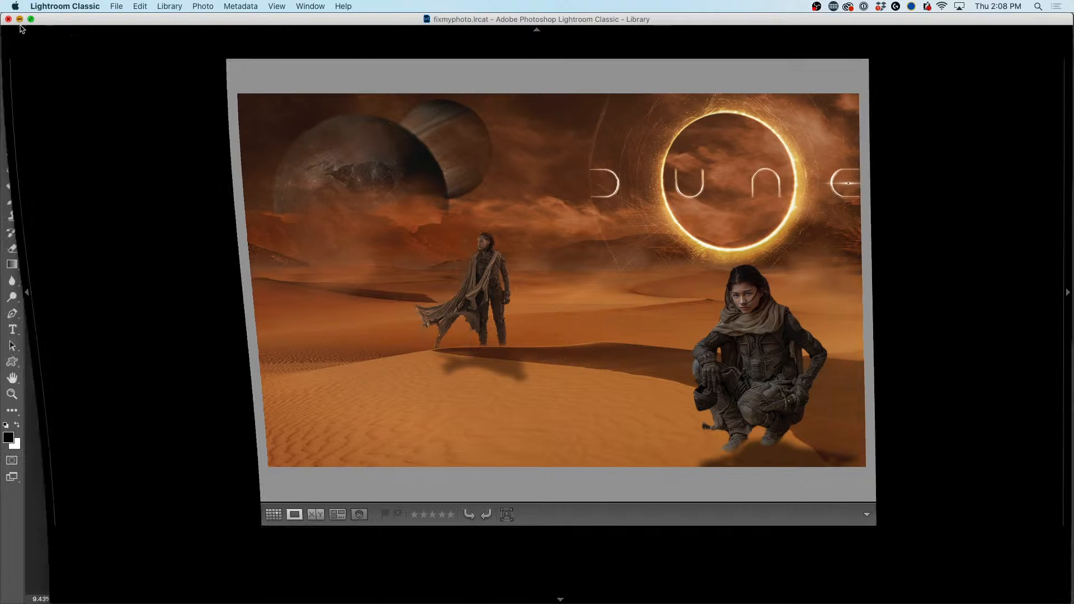
{"action": "left_click", "coordinate": [455, 22]}
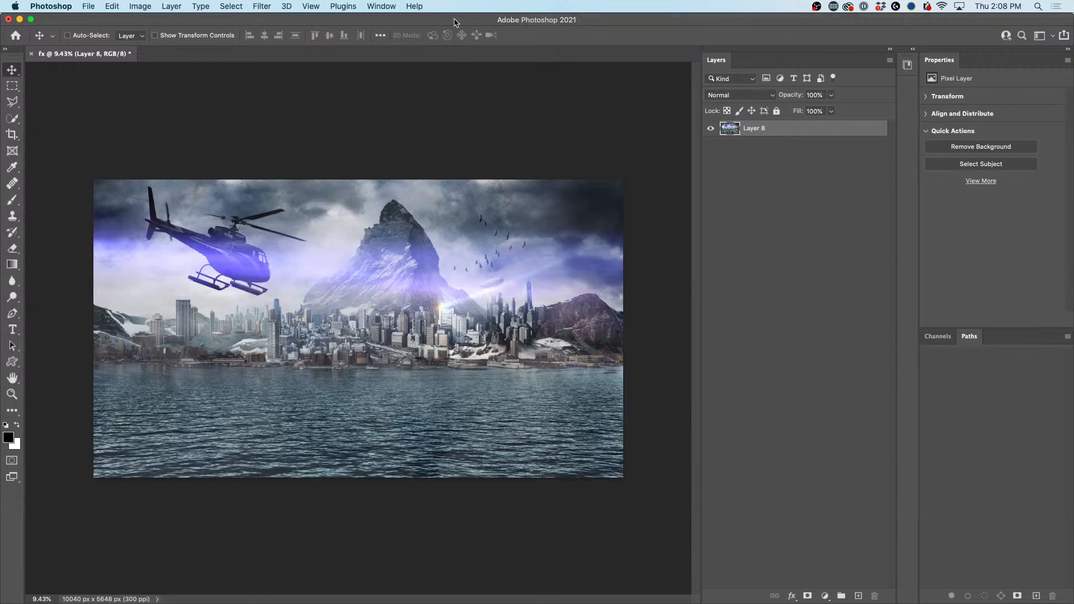